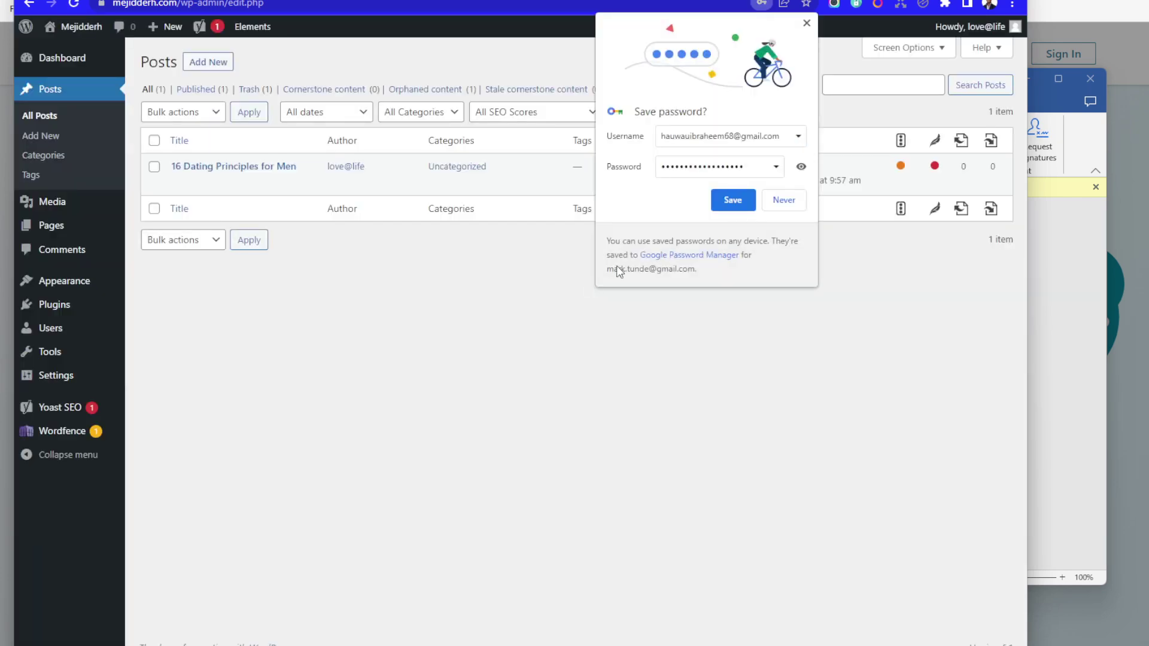
# Save the WordPress site's login credentials in the browser's password manager.
pyautogui.click(731, 200)
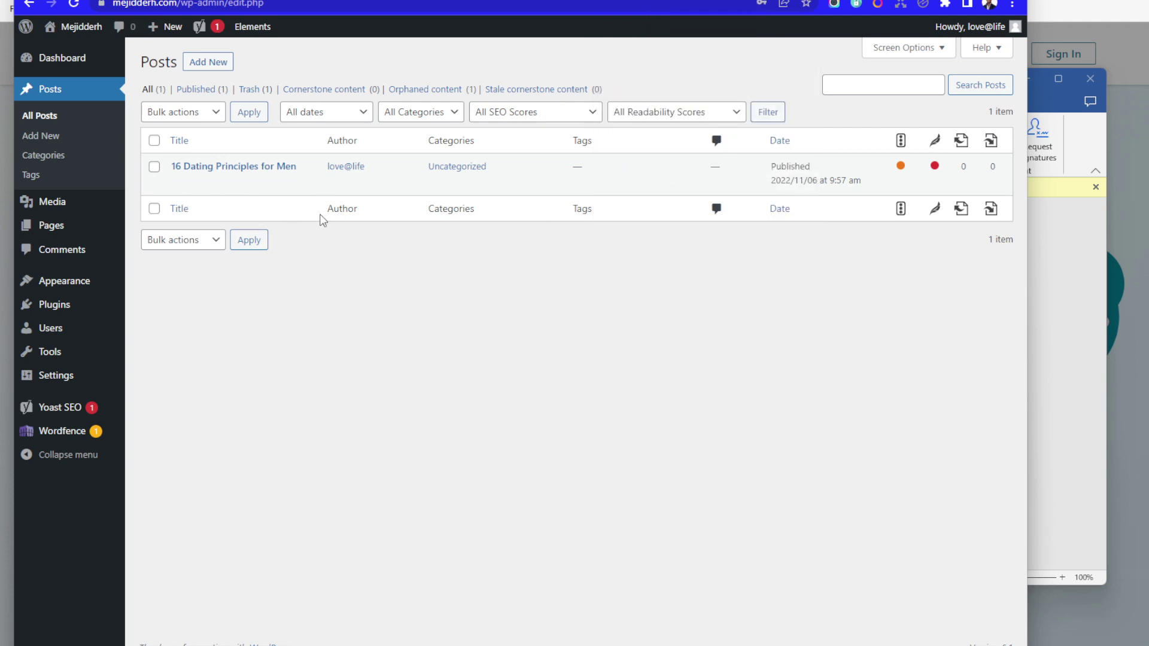
pyautogui.moveTo(180, 179)
pyautogui.moveTo(55, 432)
pyautogui.moveTo(217, 178)
pyautogui.click(402, 645)
pyautogui.click(792, 351)
# Open the page for adding new plugins and list the popular ones.
pyautogui.moveTo(64, 283)
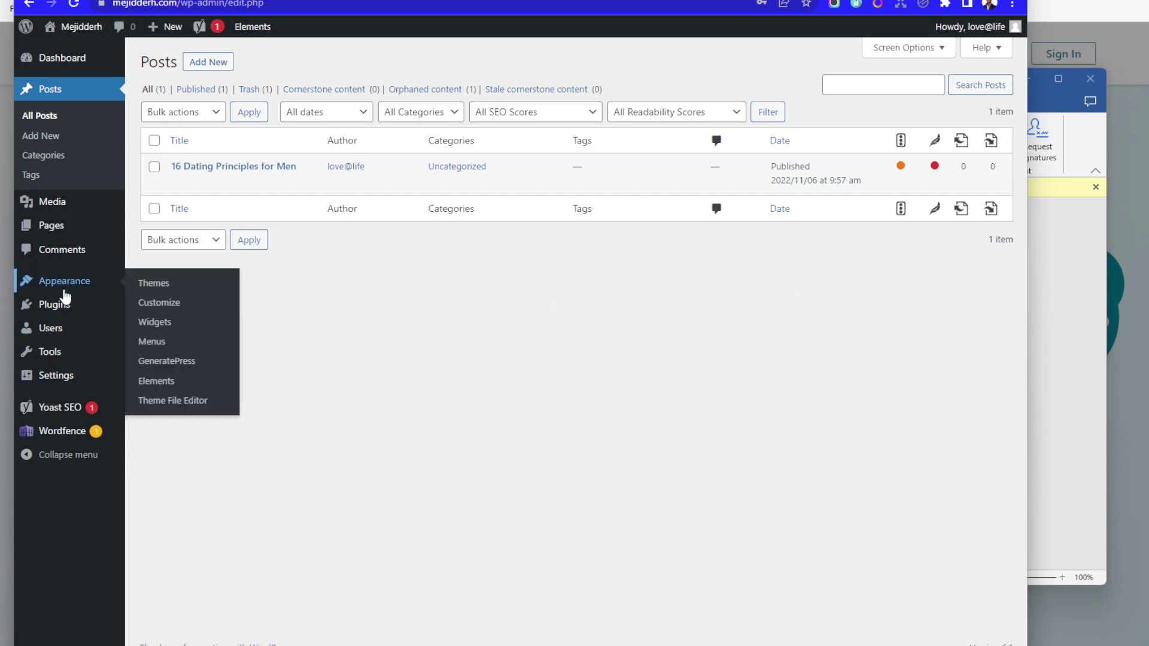
pyautogui.moveTo(55, 308)
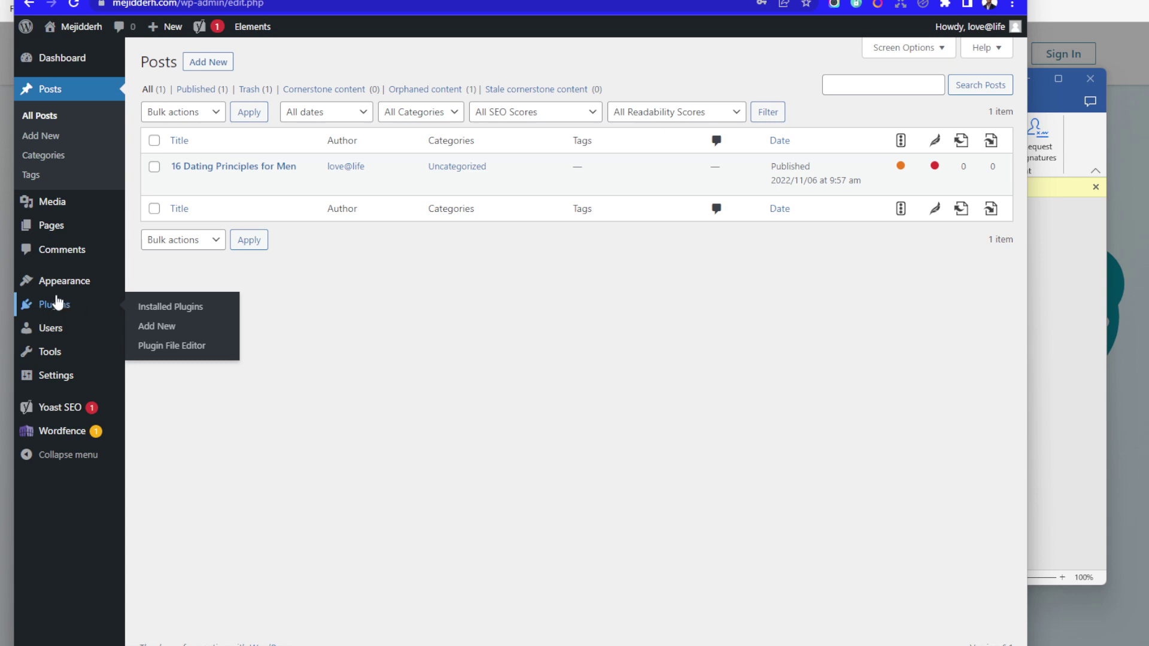
pyautogui.click(157, 326)
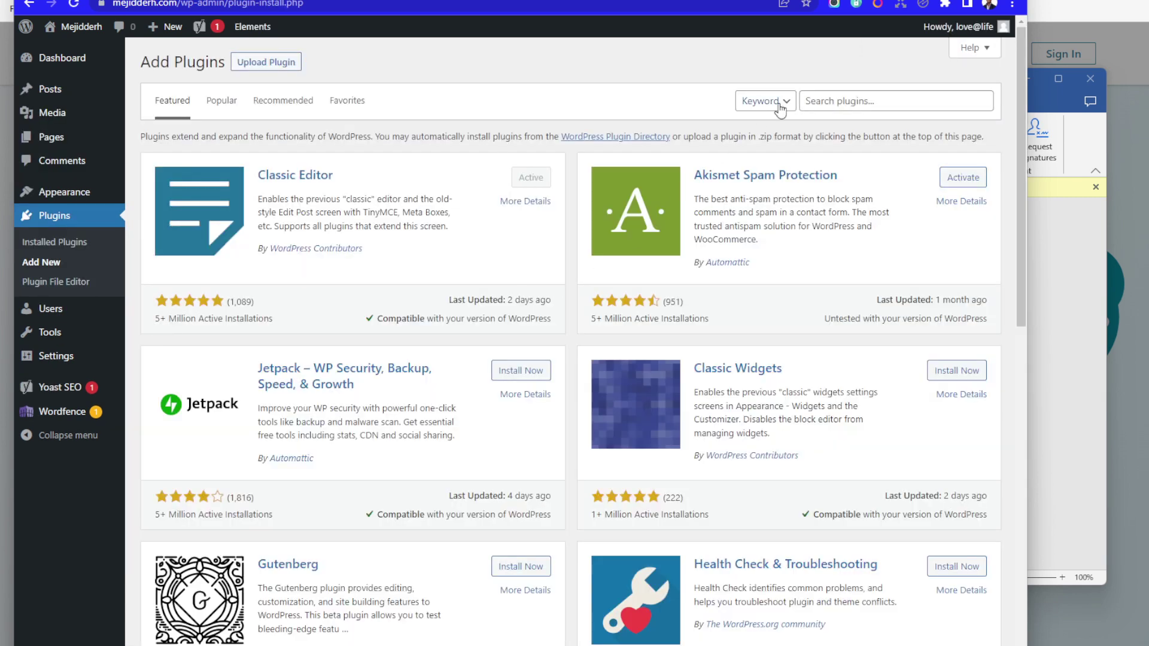
pyautogui.click(832, 103)
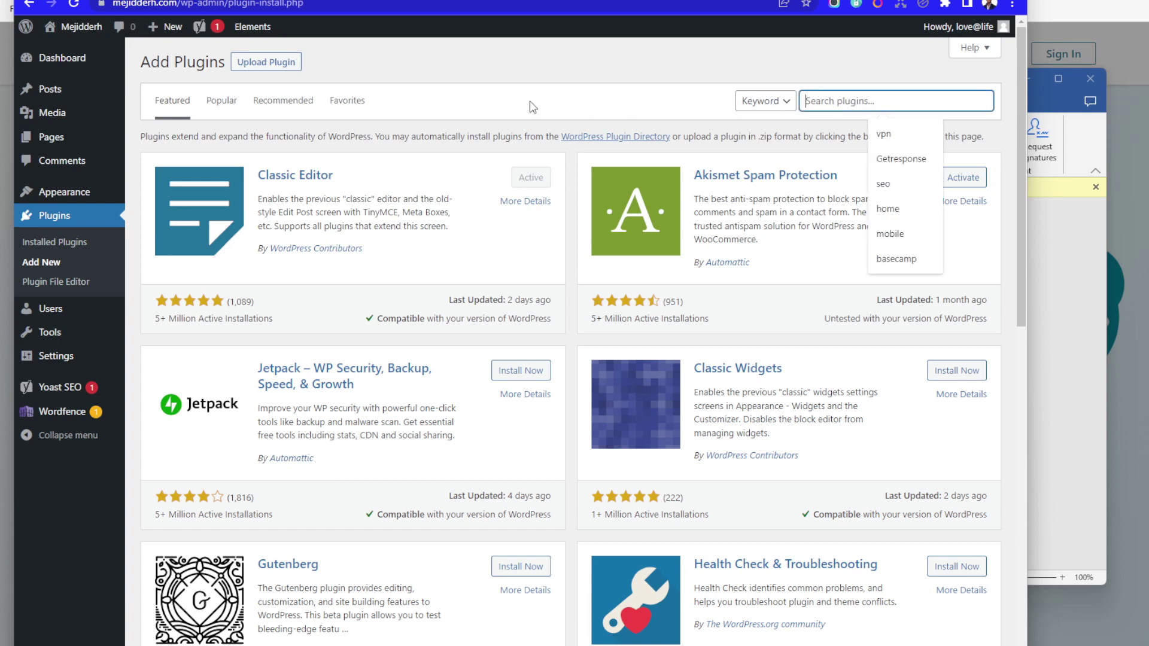
pyautogui.click(227, 107)
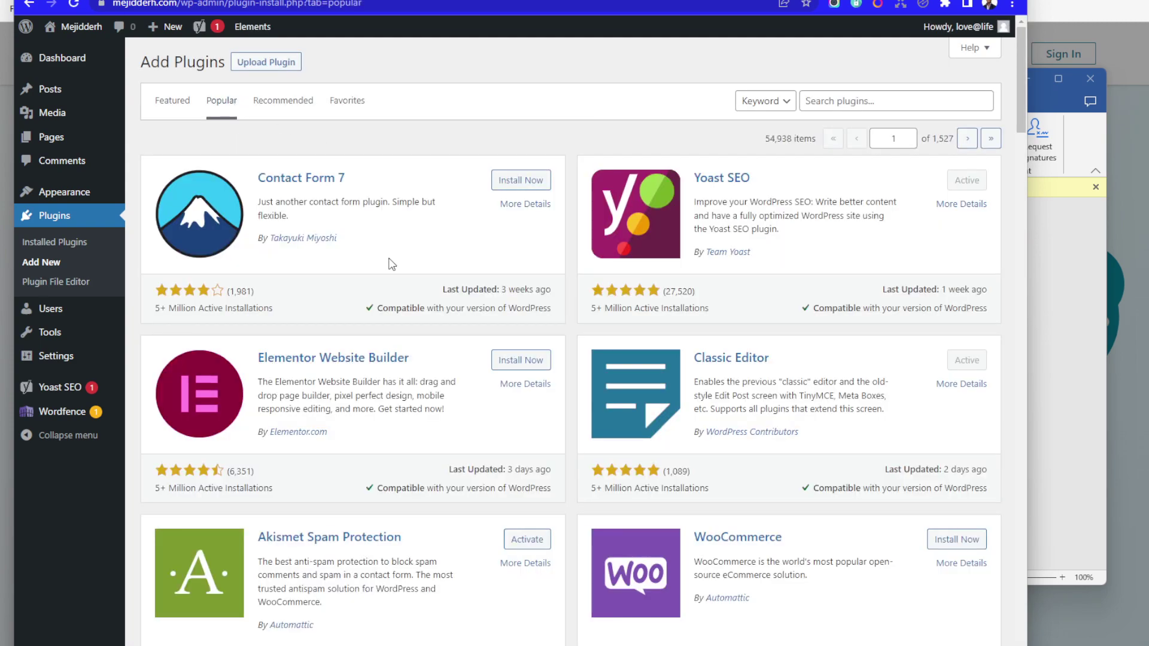
# Look through the popular plugins for one that secures the website, down to Wordfence Security.
pyautogui.scroll(-15, 392, 263)
pyautogui.scroll(12, 392, 263)
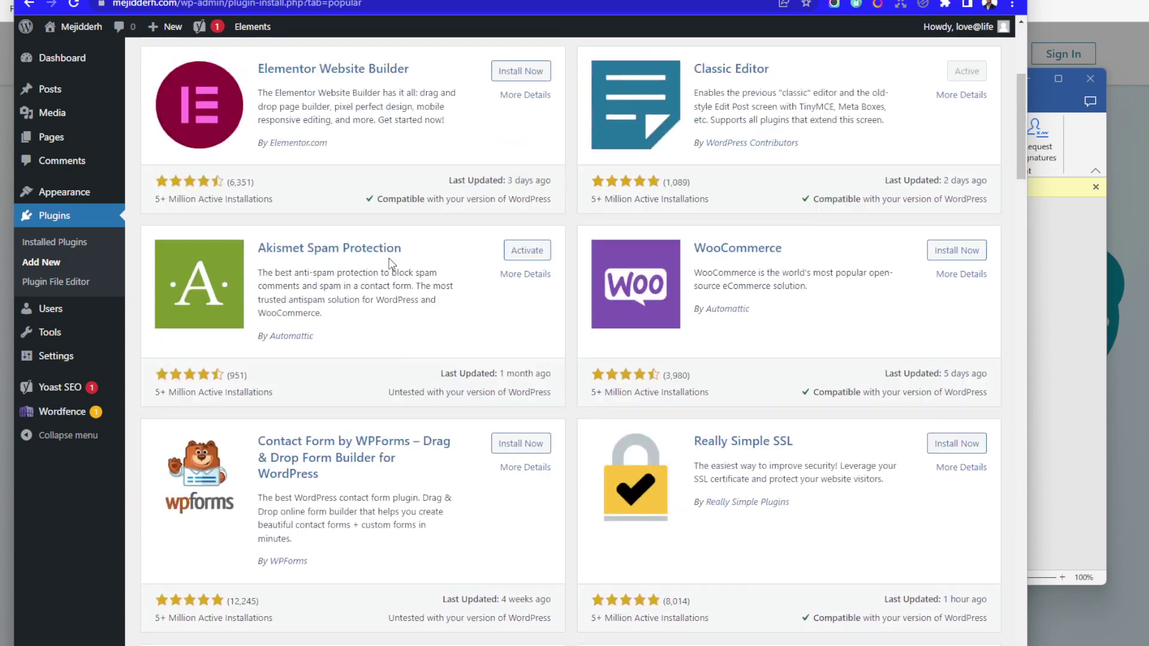
pyautogui.scroll(-12, 390, 252)
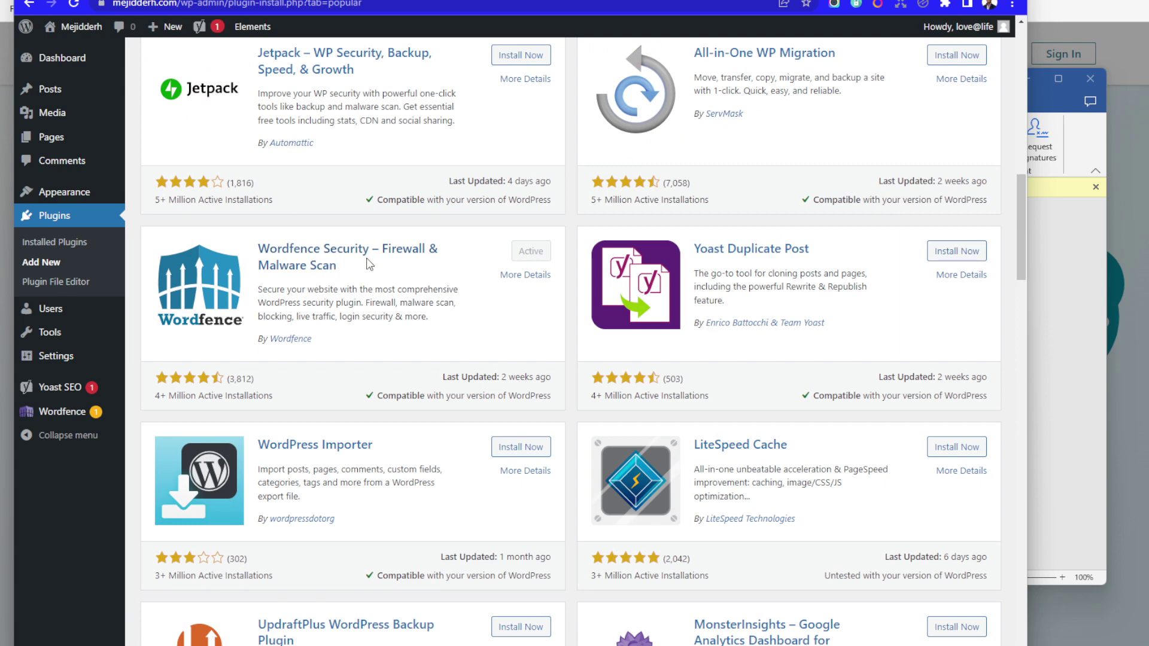
pyautogui.scroll(8, 367, 264)
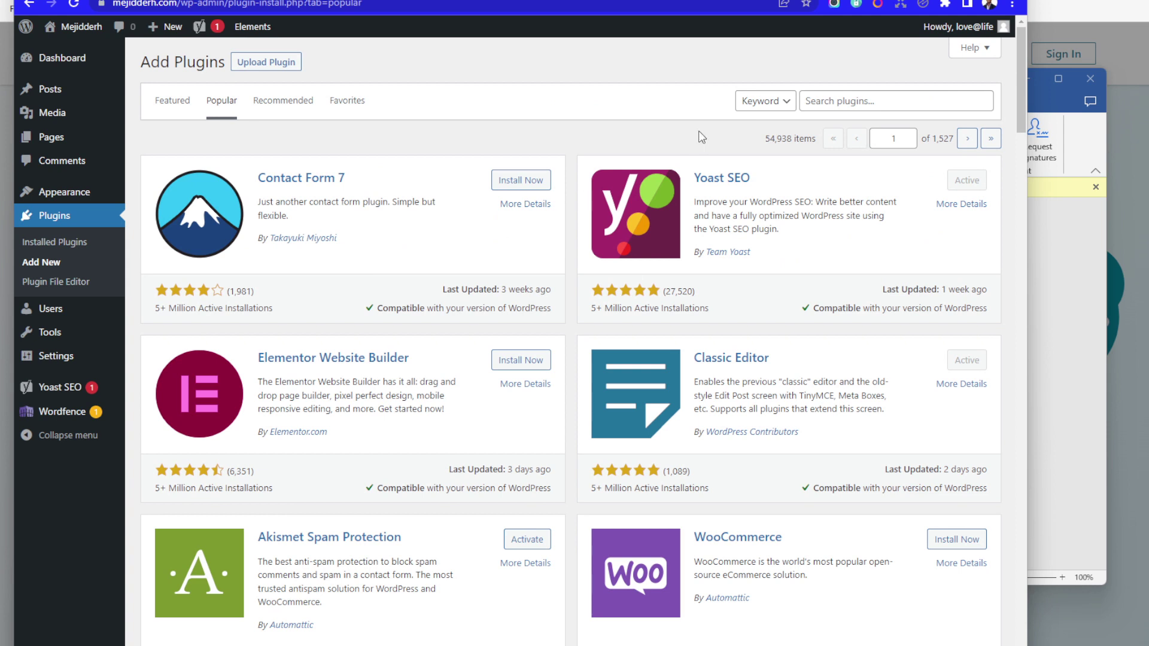
pyautogui.click(841, 105)
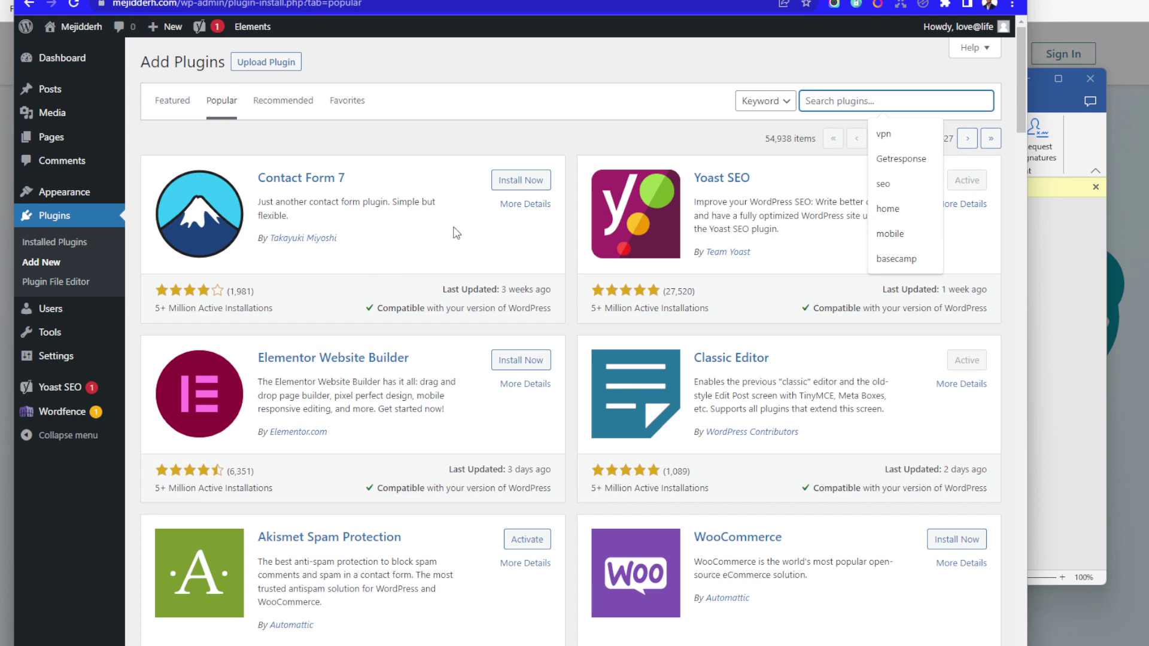
pyautogui.scroll(-10, 451, 242)
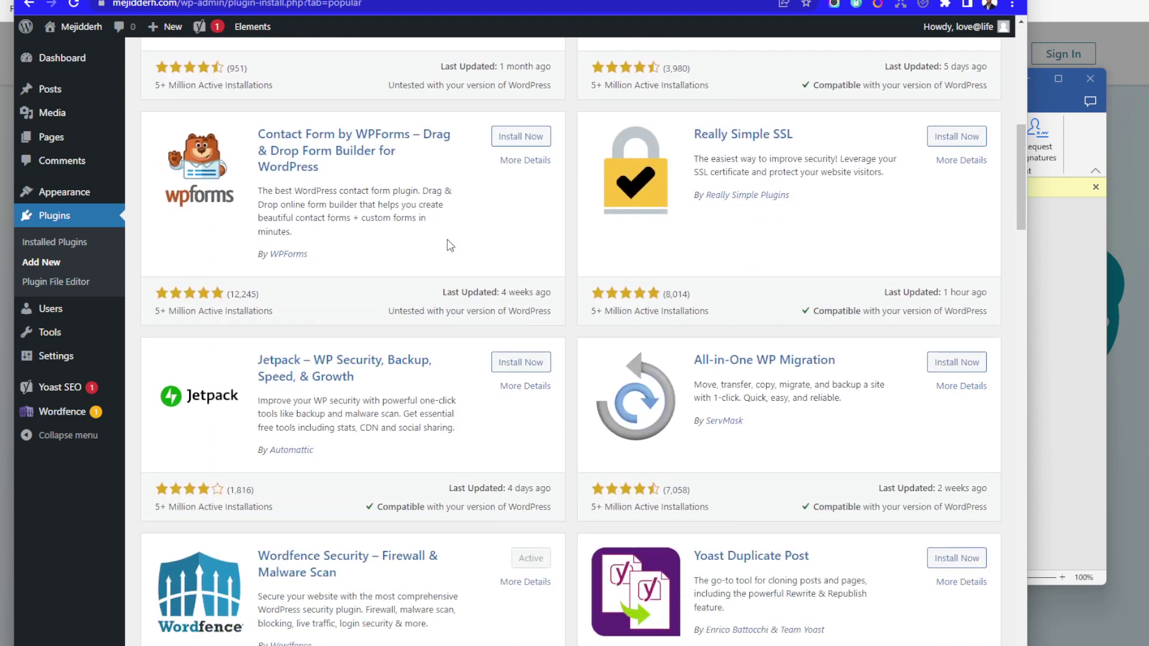
pyautogui.scroll(-2, 450, 245)
pyautogui.scroll(-1, 450, 245)
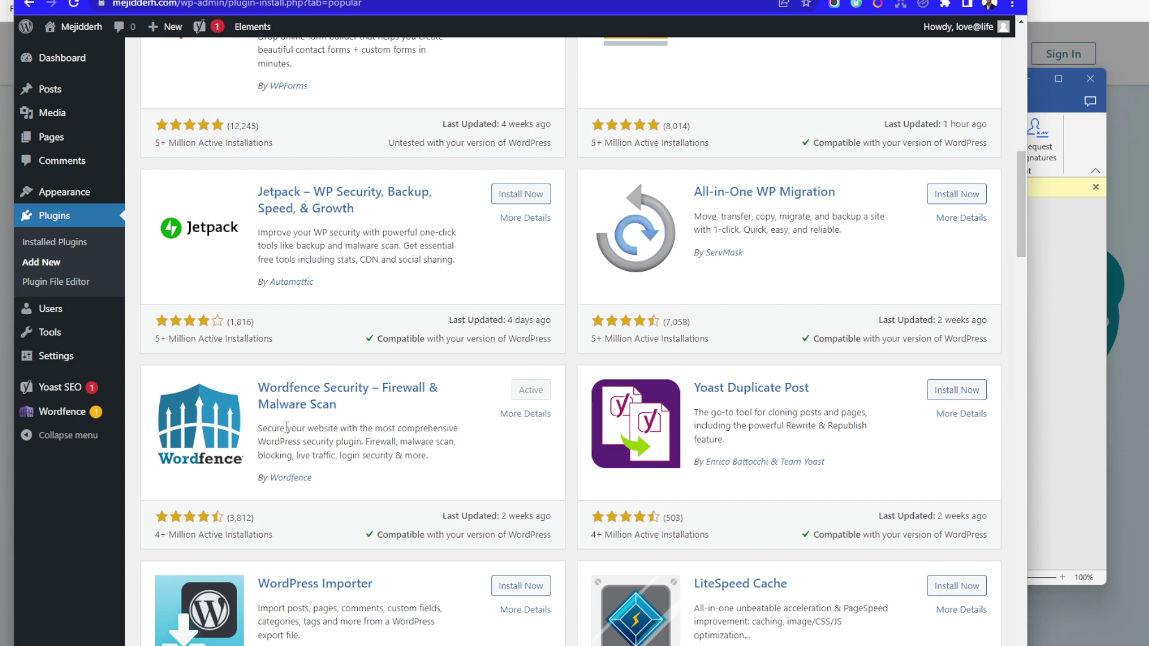
# Copy the word "Secure" from the Wordfence description, search the plugins for it and browse the results.
pyautogui.moveTo(285, 429); pyautogui.dragTo(260, 423)
pyautogui.rightClick(272, 429)
pyautogui.click(299, 441)
pyautogui.scroll(15, 544, 414)
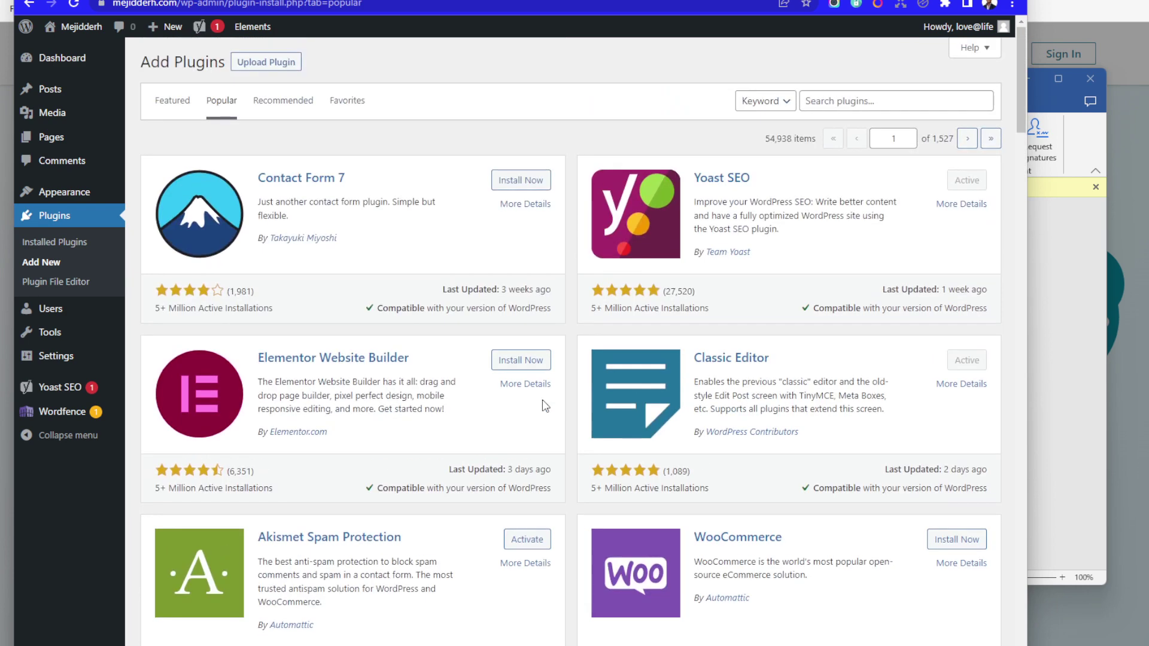
pyautogui.click(824, 103)
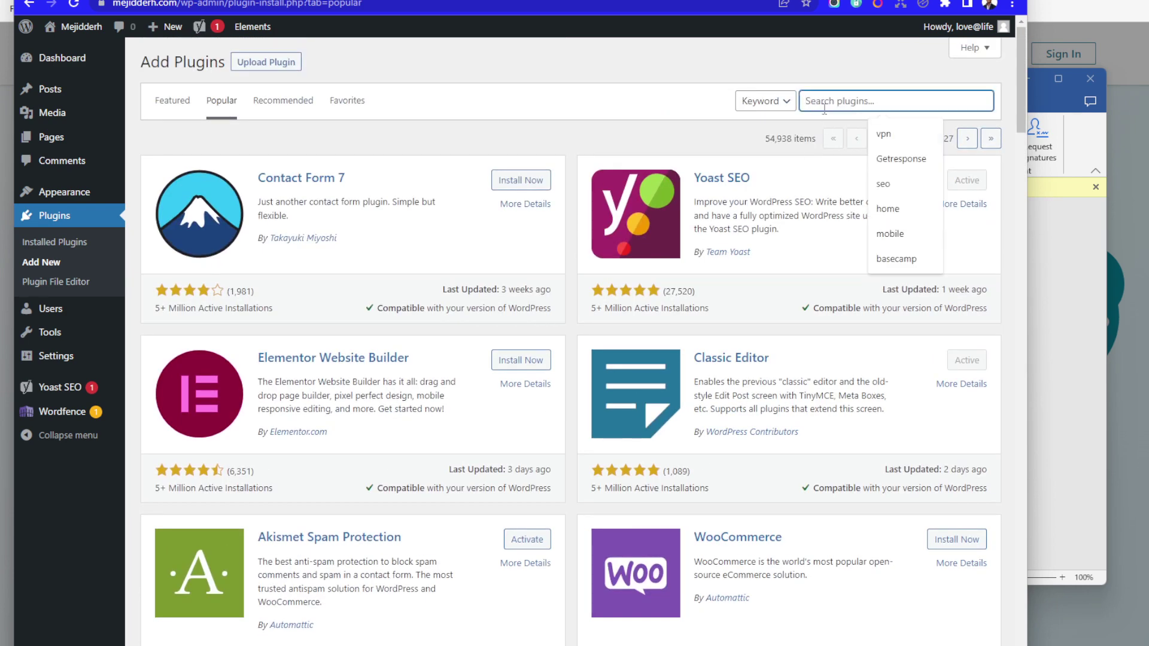
pyautogui.hotkey('ctrl', 'v')
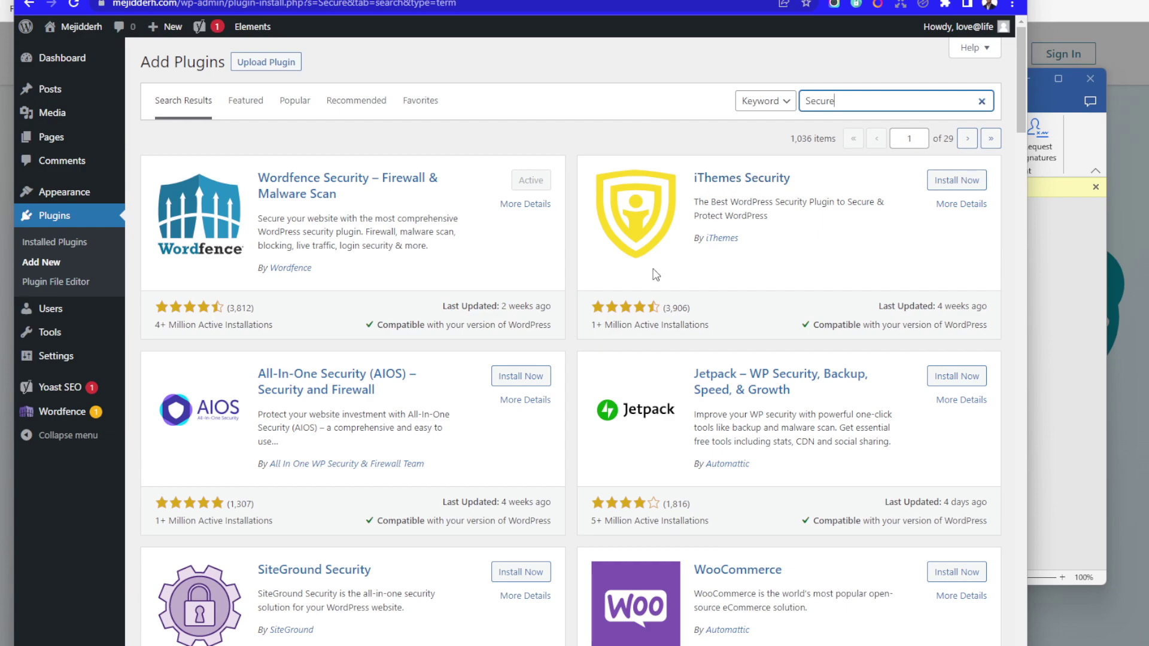
pyautogui.scroll(-5, 585, 290)
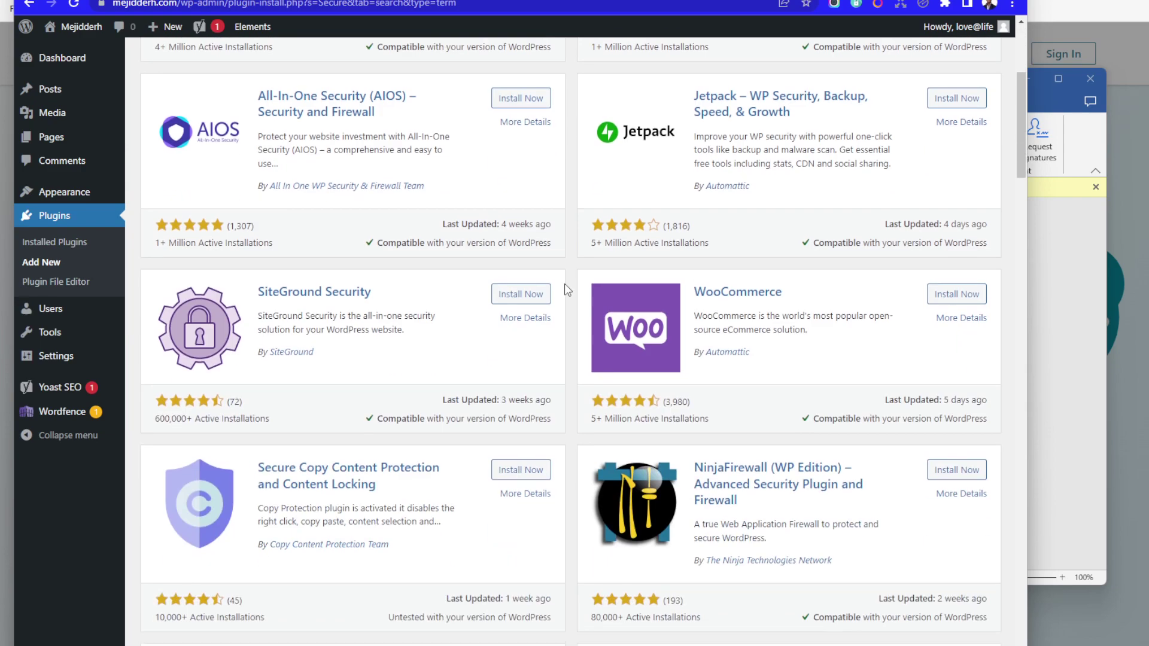
pyautogui.scroll(-10, 567, 290)
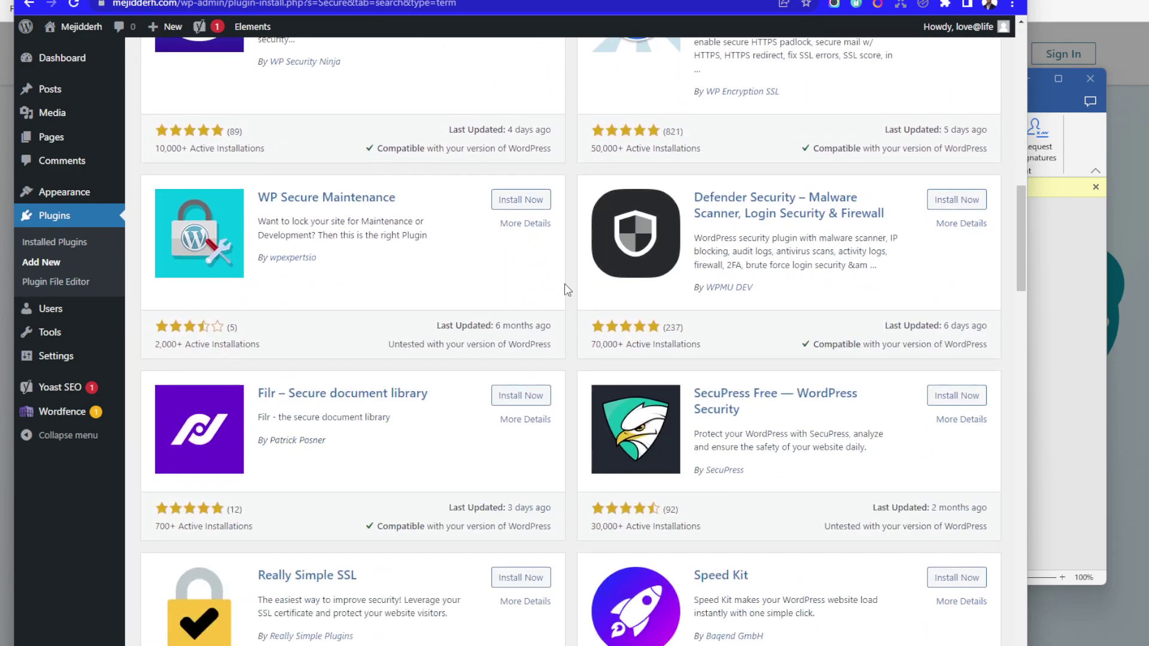
pyautogui.scroll(15, 568, 289)
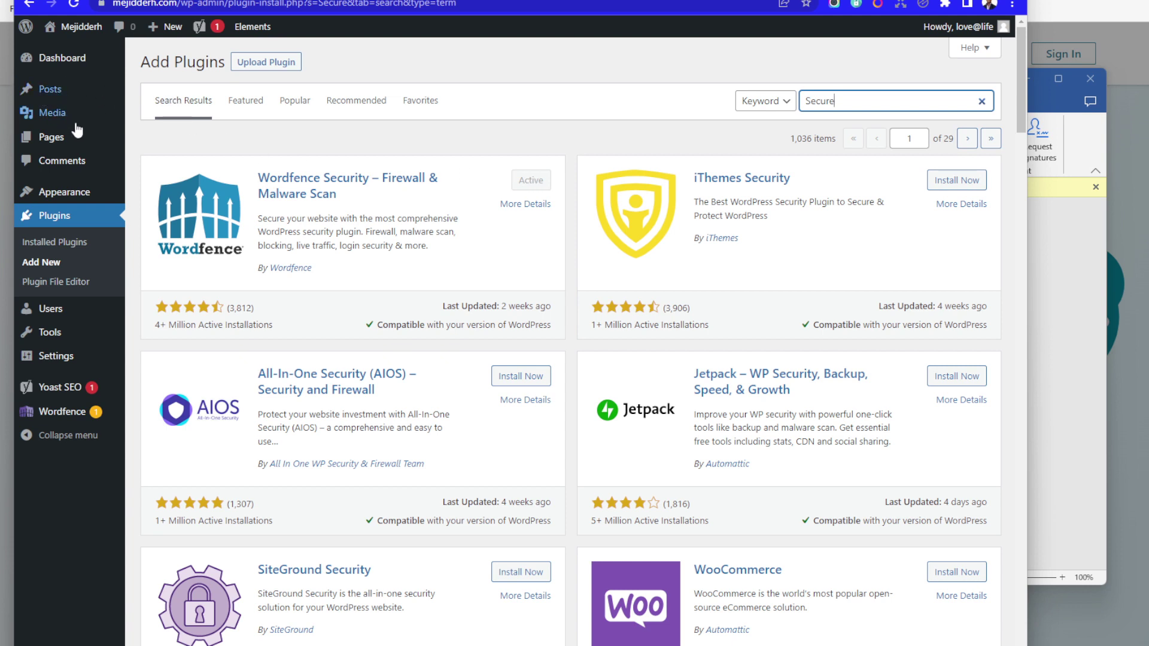
# Open the Wordfence Firewall page and review its protection status and attack statistics.
pyautogui.moveTo(65, 414)
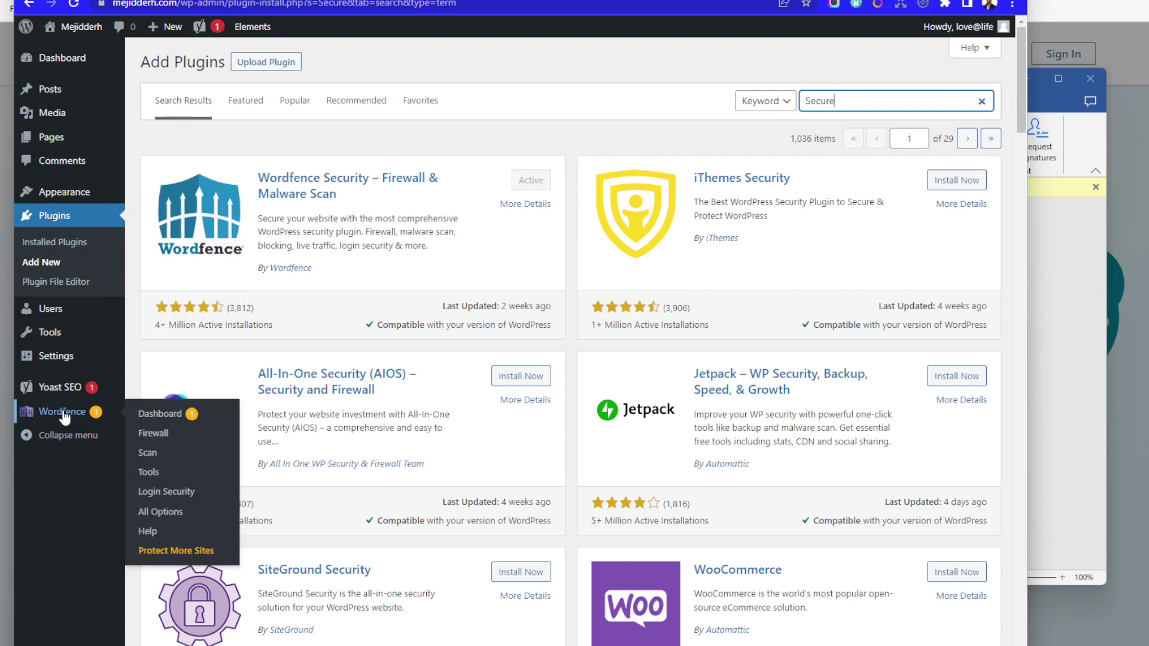
pyautogui.click(149, 438)
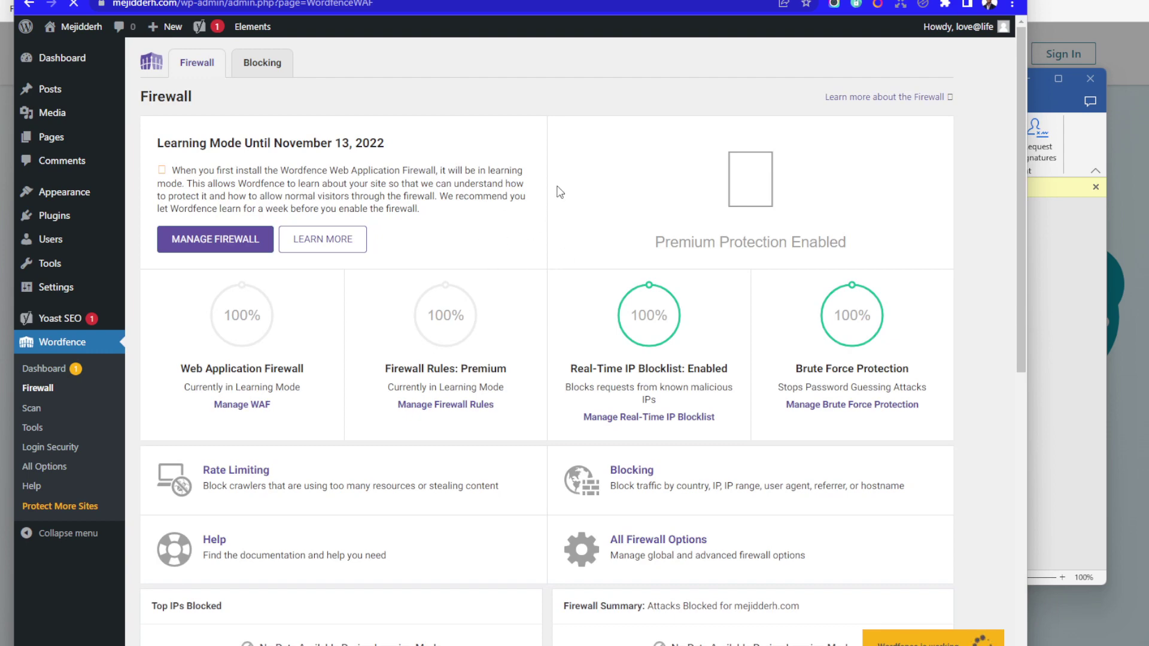
pyautogui.scroll(-3, 552, 218)
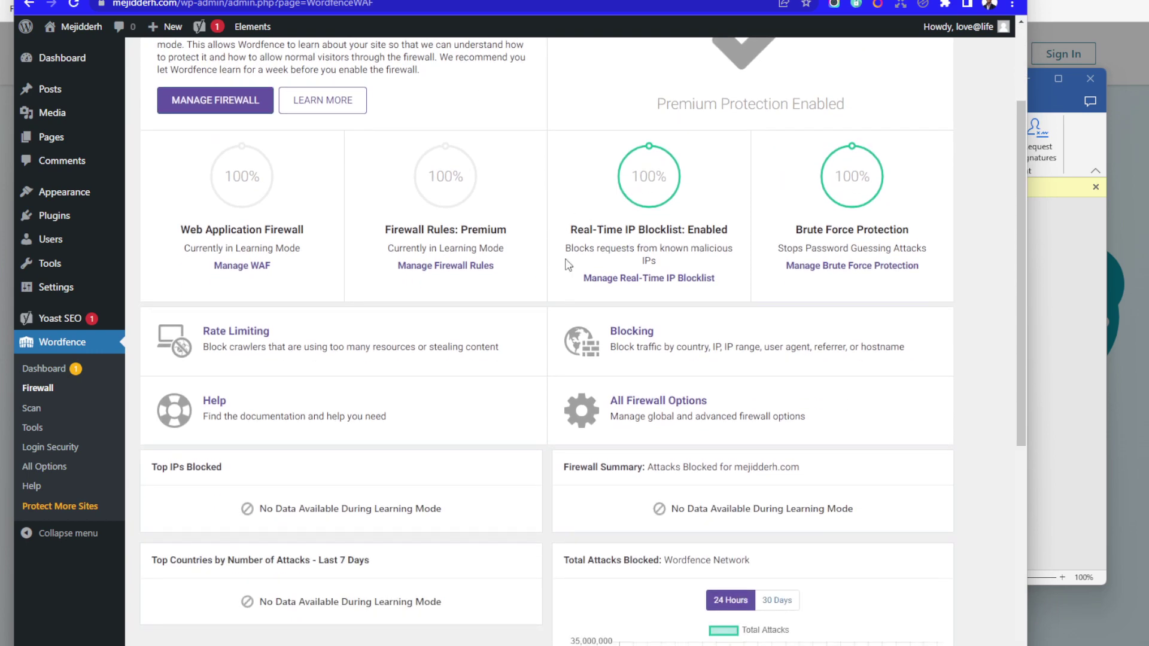
pyautogui.scroll(-3, 567, 249)
pyautogui.scroll(-3, 543, 251)
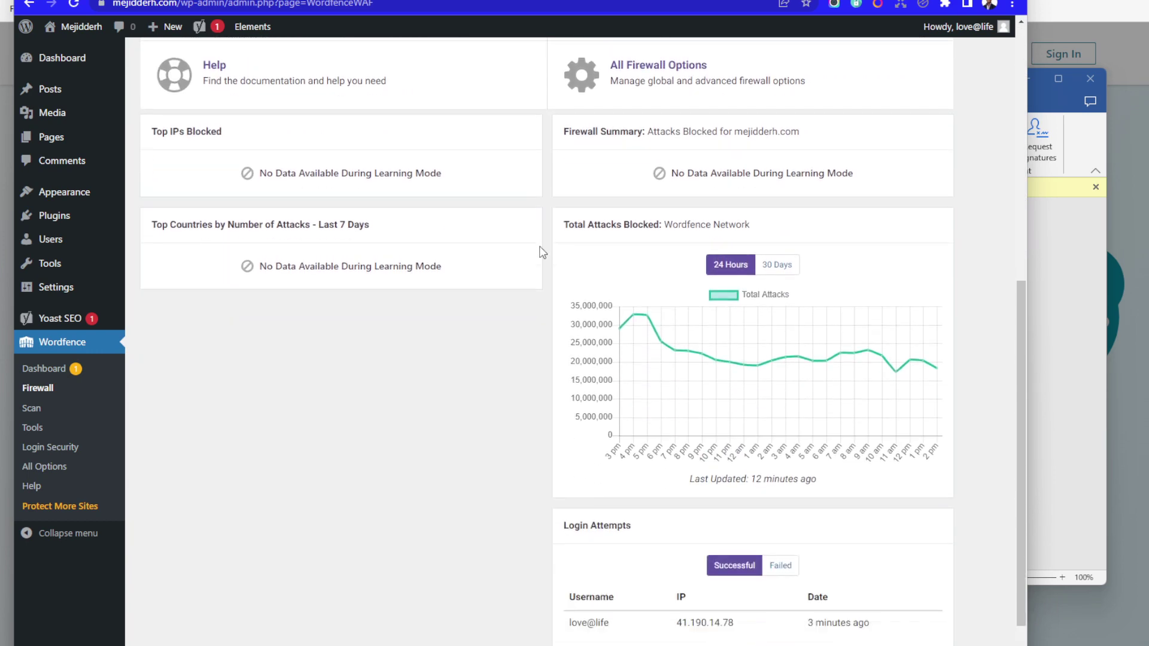
pyautogui.scroll(8, 543, 249)
pyautogui.scroll(1, 542, 245)
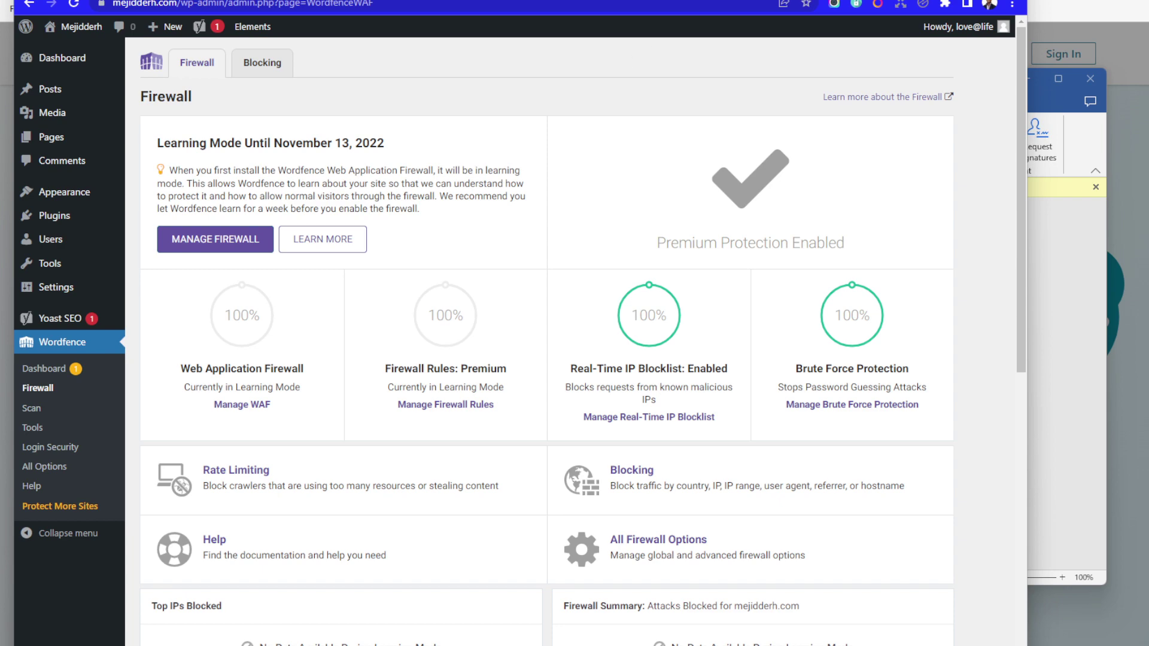
# View the other website's home page, return to the Wordfence Firewall page and review its details again.
pyautogui.click(712, 0)
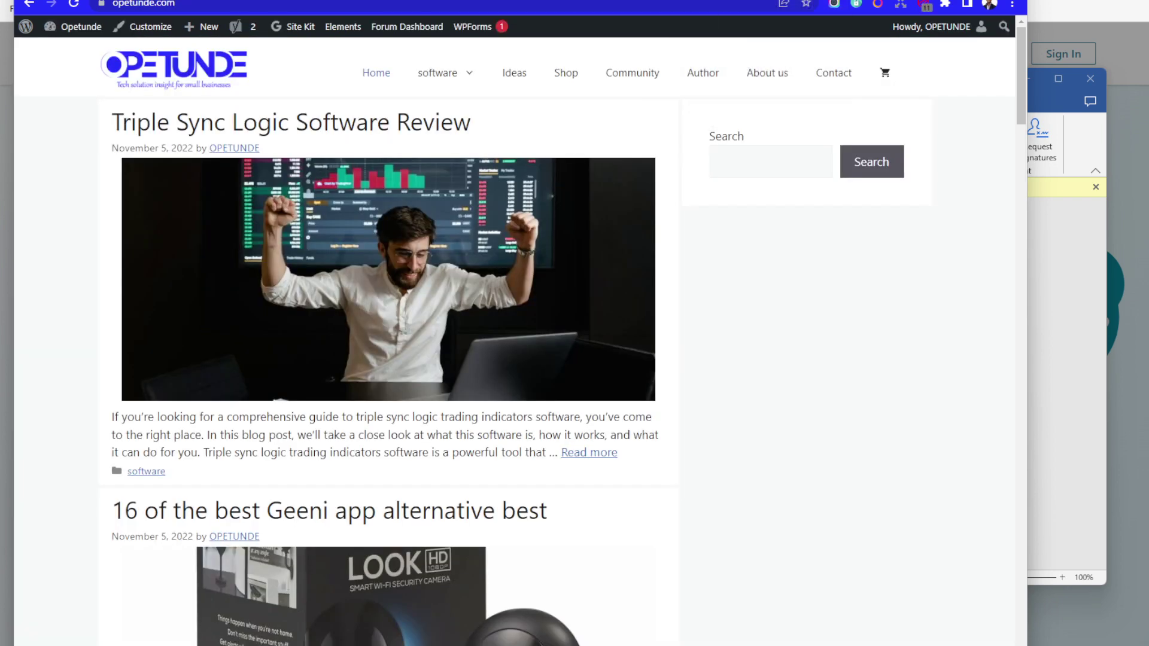
pyautogui.click(653, 74)
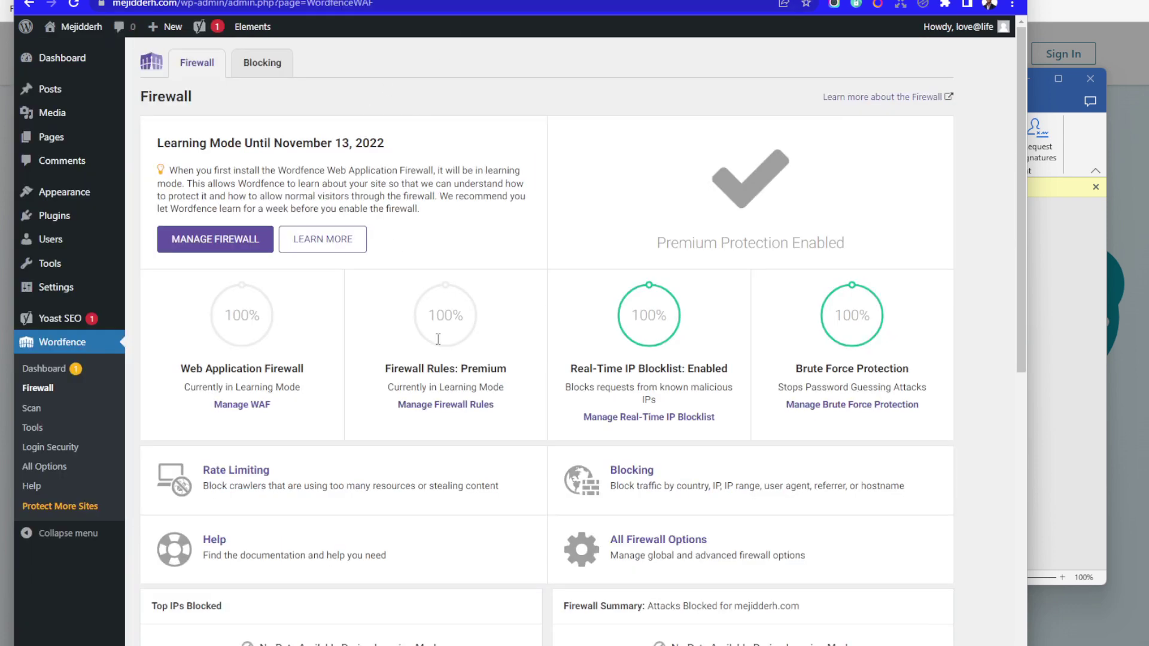
pyautogui.moveTo(478, 333)
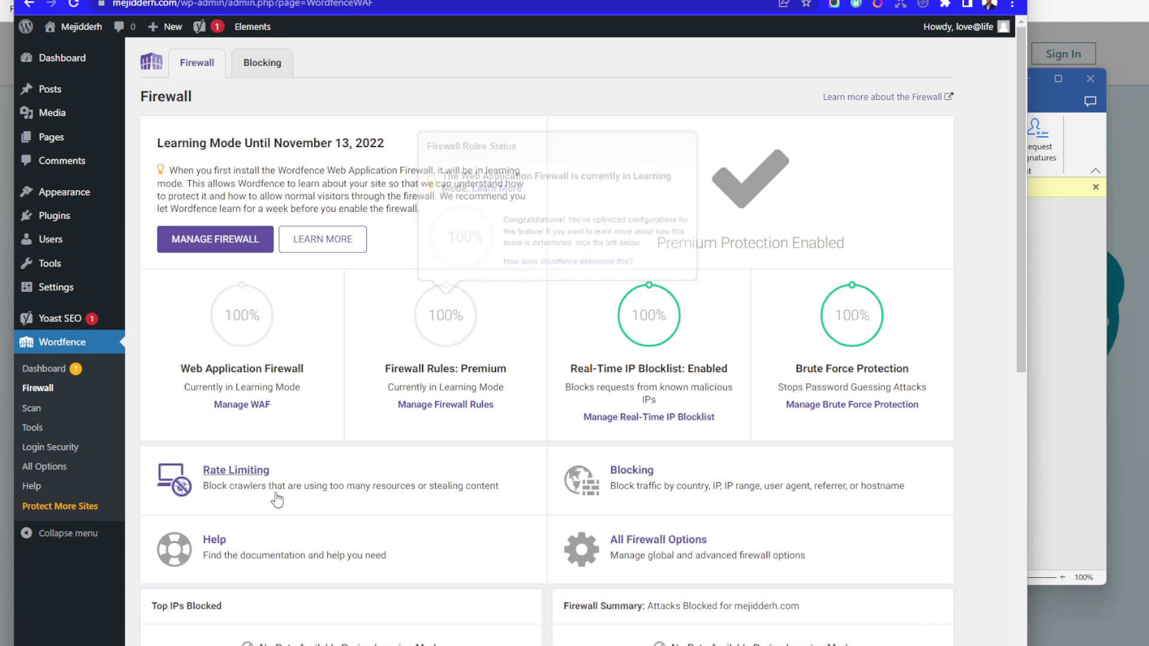
pyautogui.scroll(-7, 299, 479)
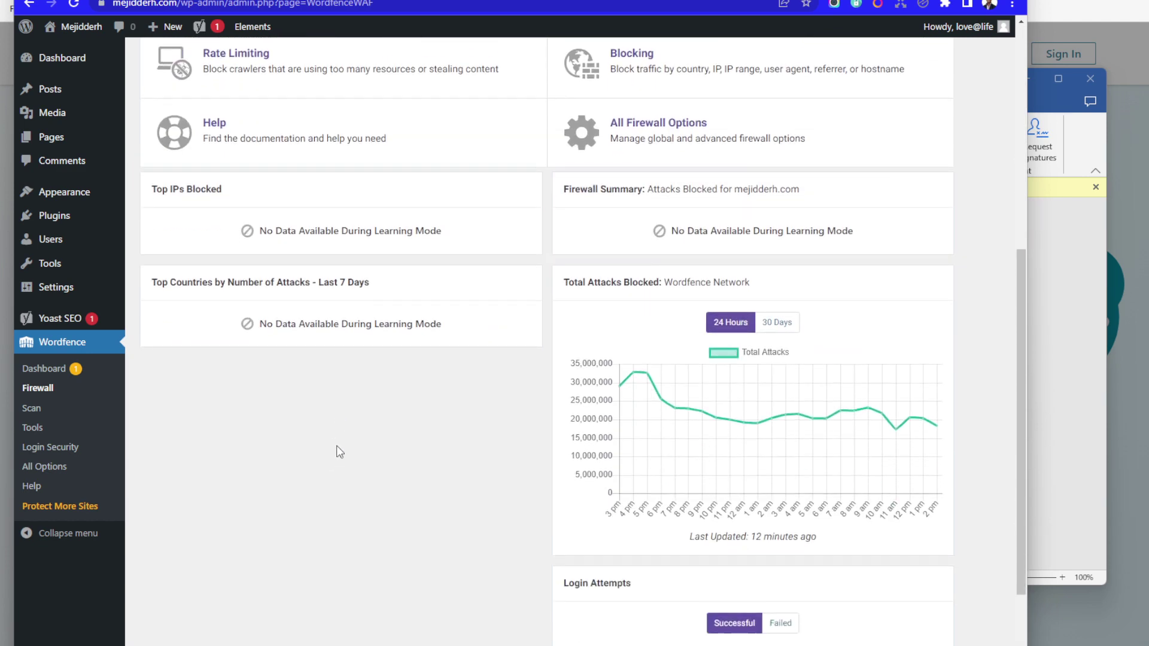
pyautogui.scroll(7, 328, 448)
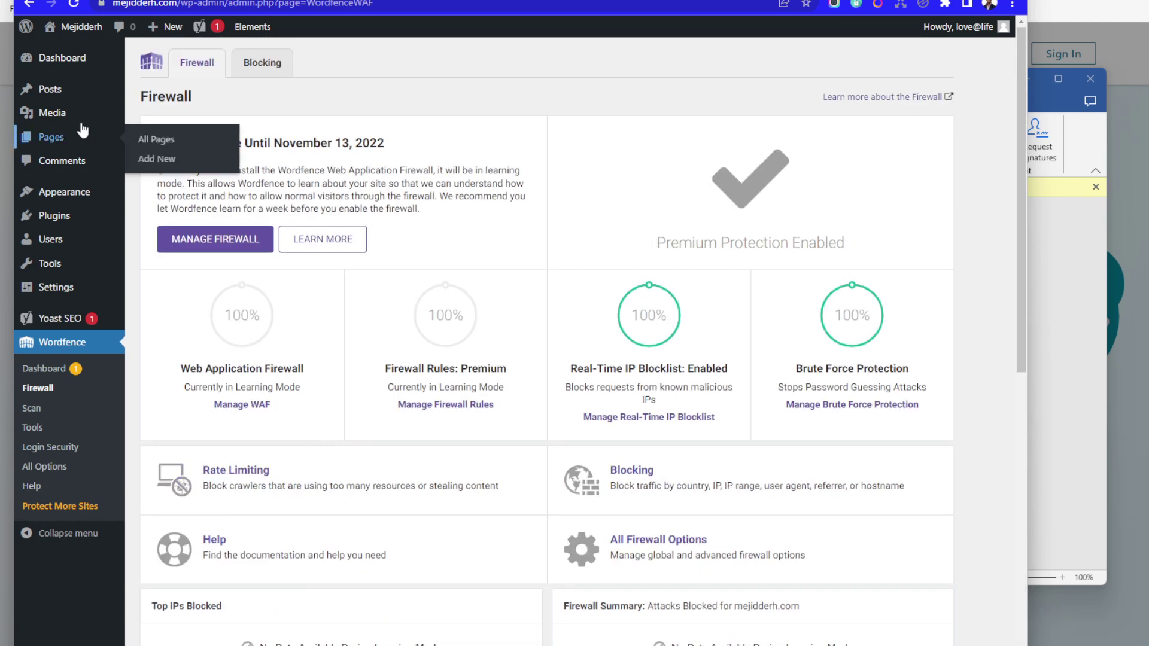
# Create a new page from the Pages list and title it "About us".
pyautogui.moveTo(52, 89)
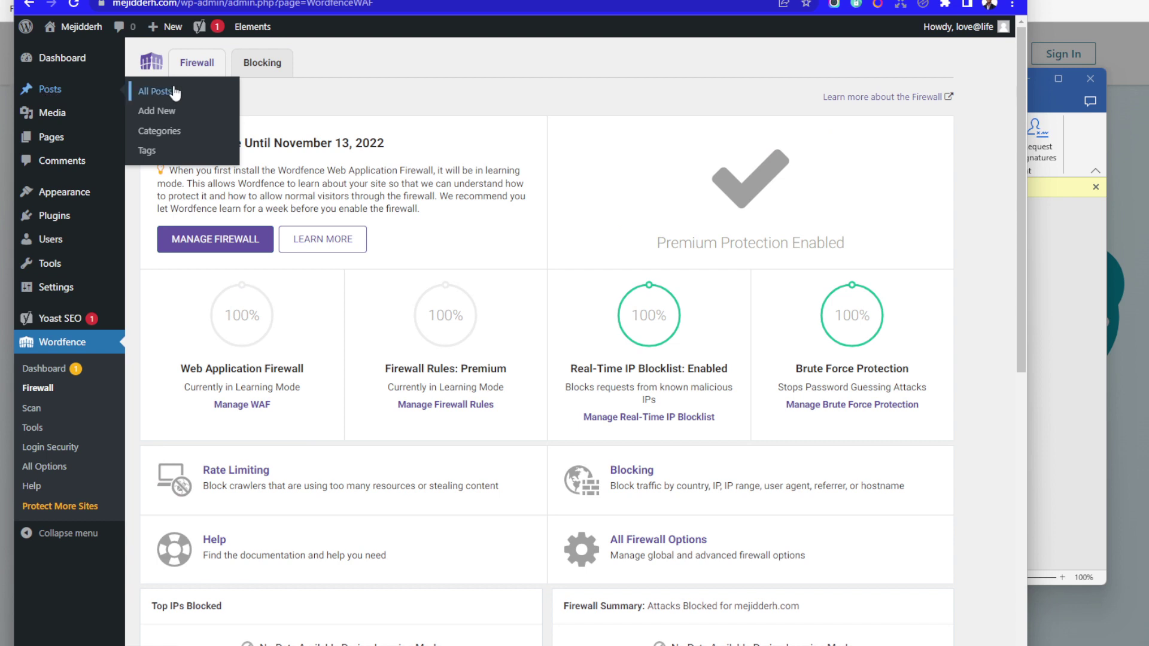
pyautogui.moveTo(95, 138)
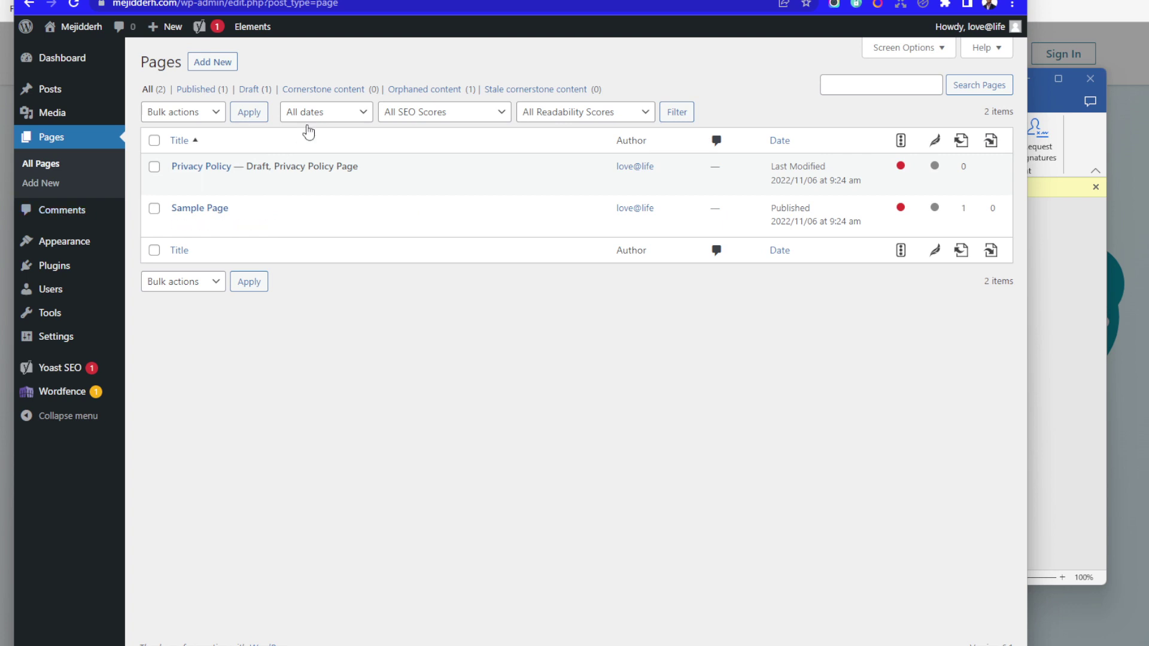
pyautogui.click(223, 68)
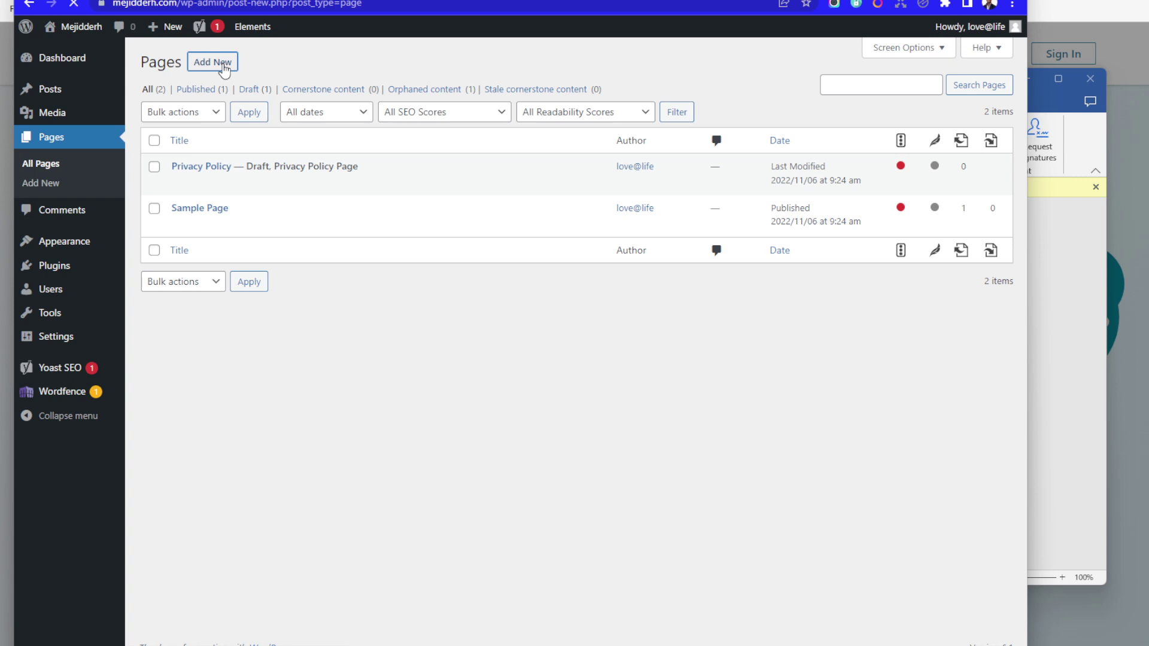
pyautogui.write('A')
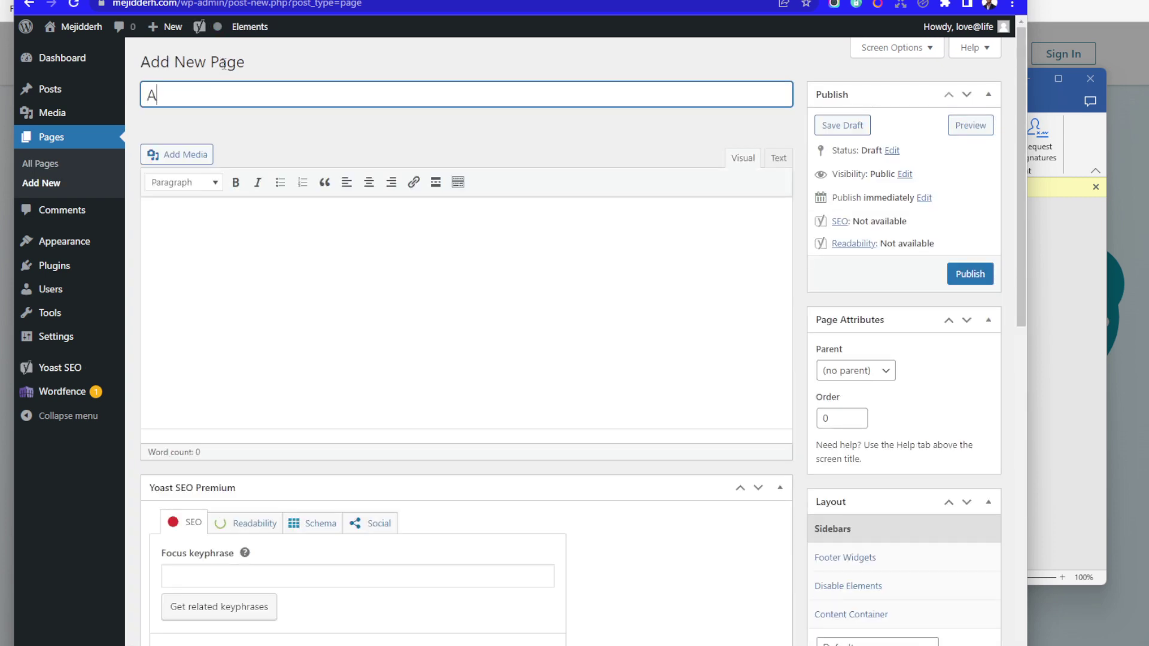
pyautogui.write('bout')
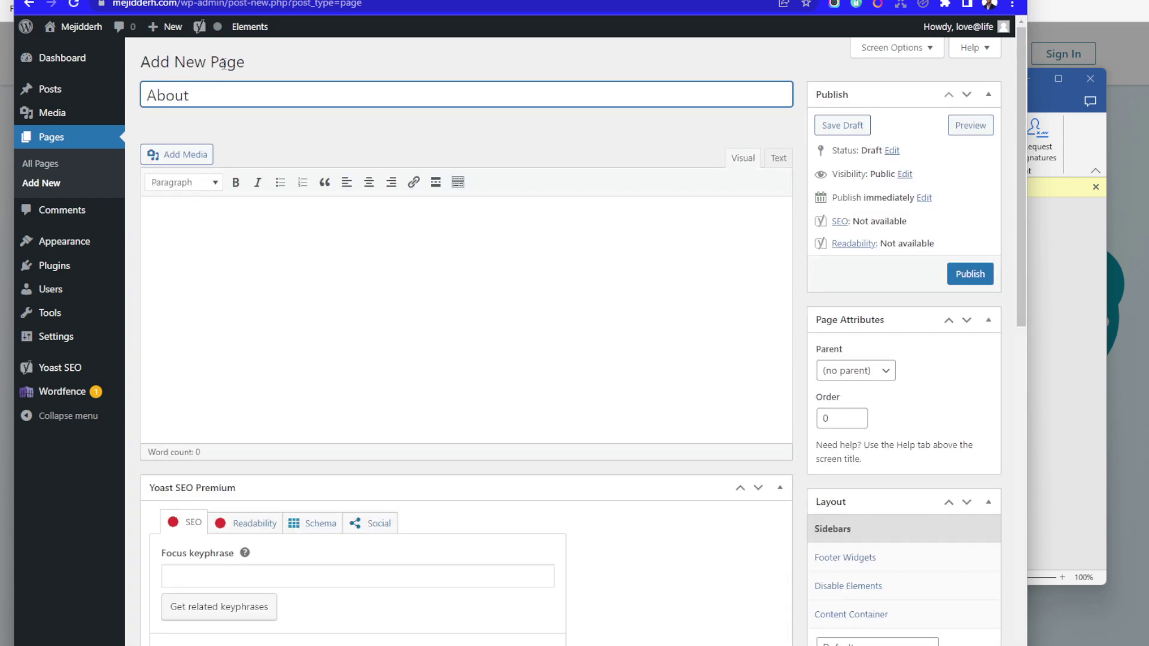
pyautogui.write(' us')
# Set the Yoast SEO focus keyphrase of the new page to "About us".
pyautogui.scroll(-2, 395, 544)
pyautogui.click(231, 436)
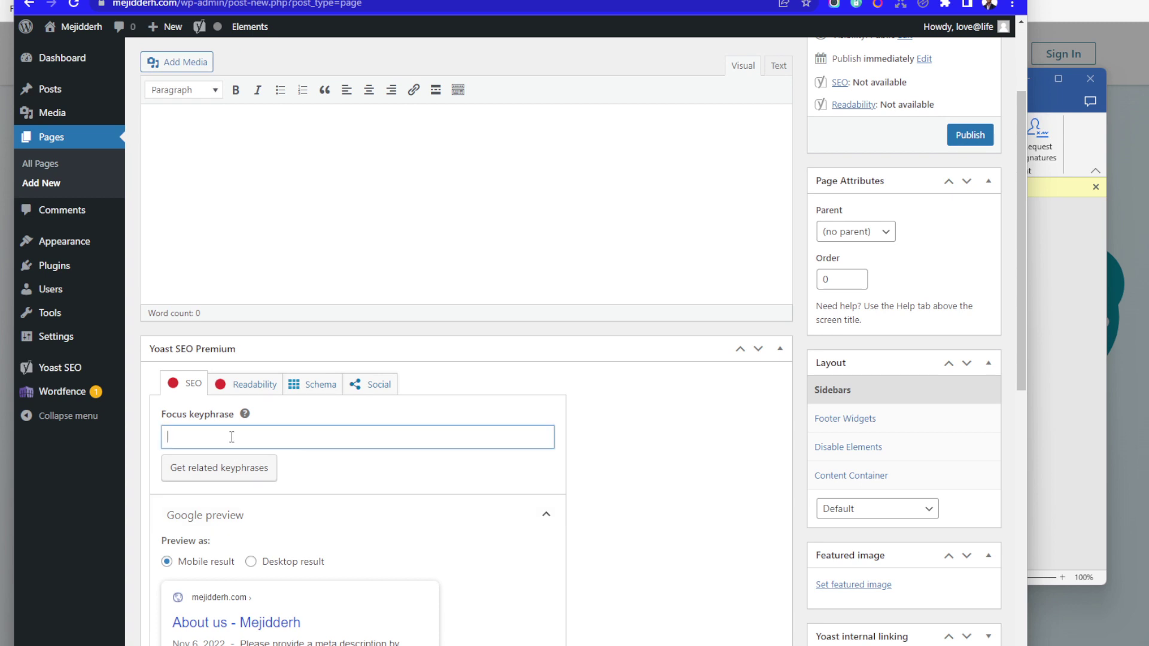
pyautogui.write('Ab')
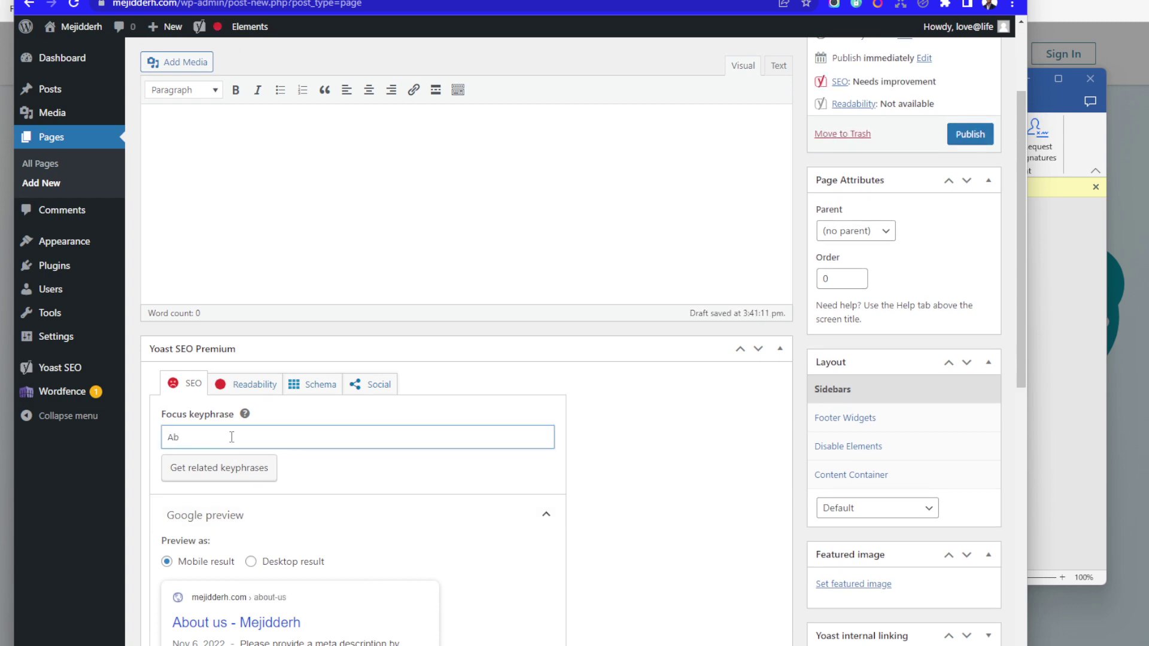
pyautogui.write('out ')
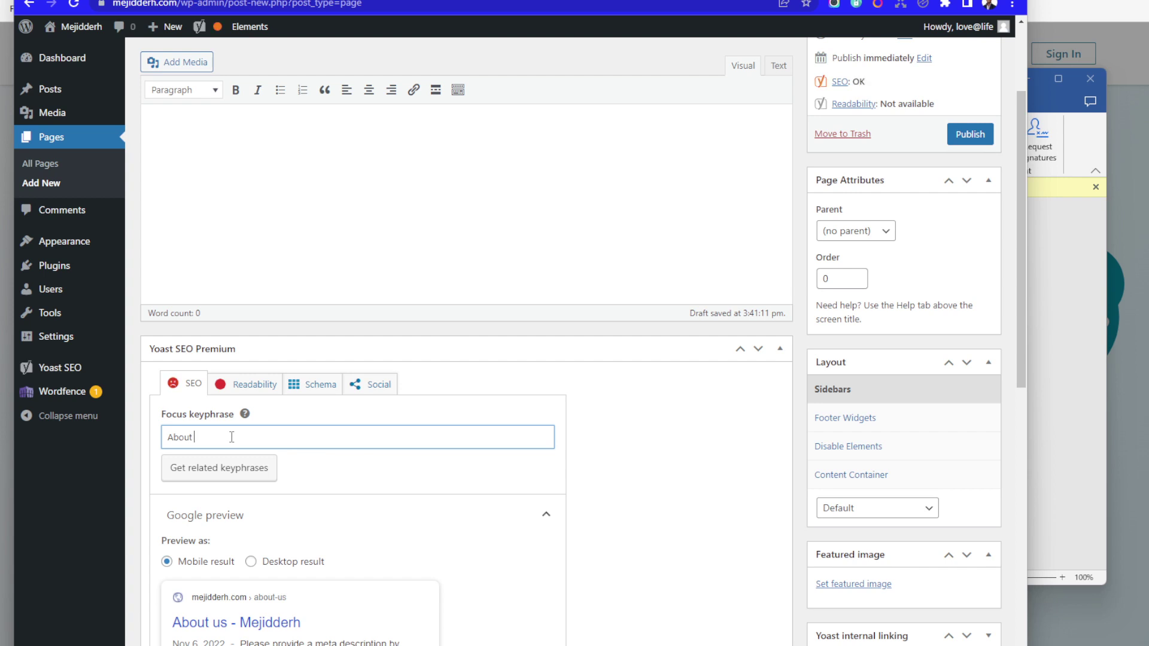
pyautogui.write('us')
# Review the Google preview, slug and meta description fields of the About us page and publish the page.
pyautogui.scroll(-2, 481, 461)
pyautogui.scroll(-3, 419, 467)
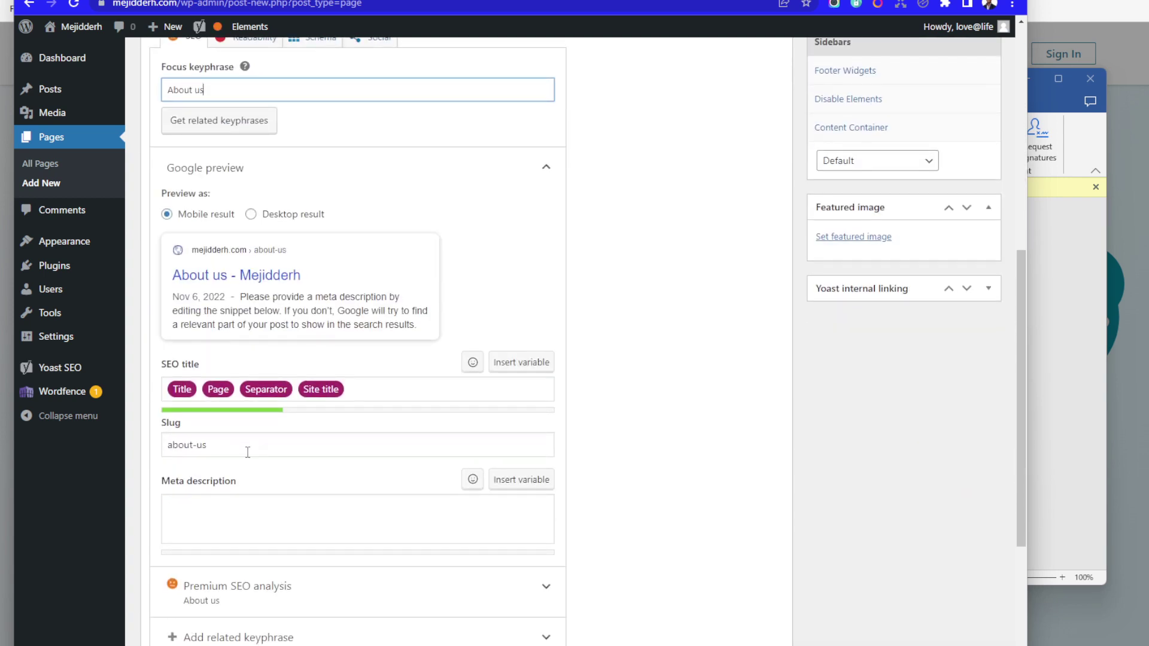
pyautogui.scroll(5, 652, 417)
pyautogui.scroll(-7, 652, 417)
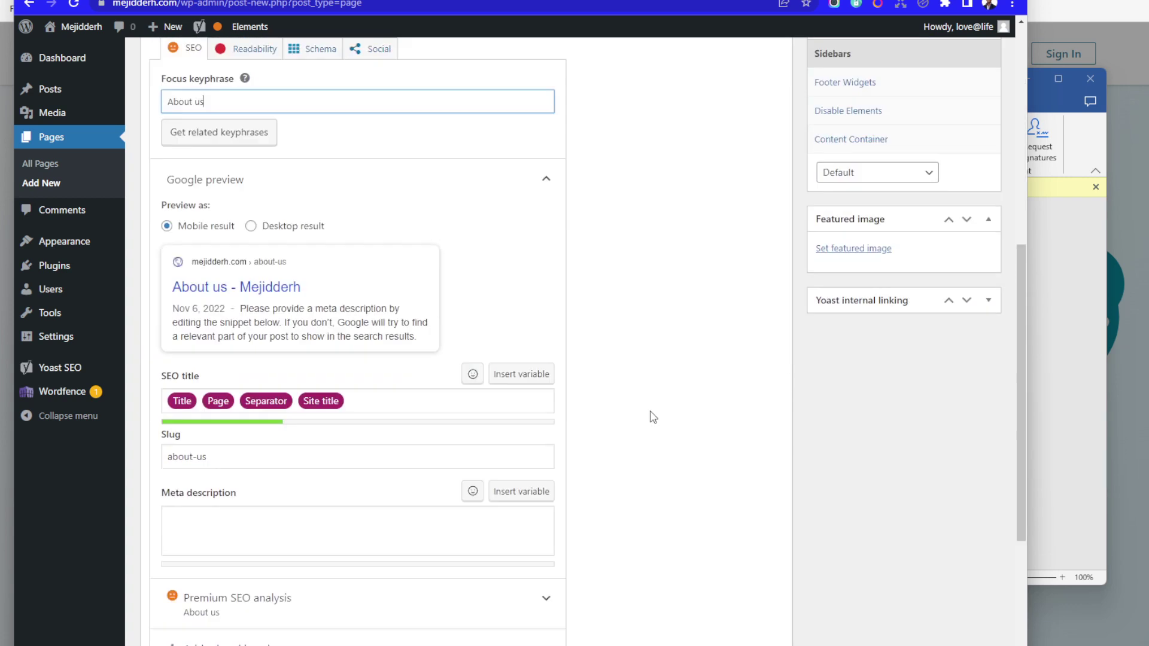
pyautogui.click(184, 371)
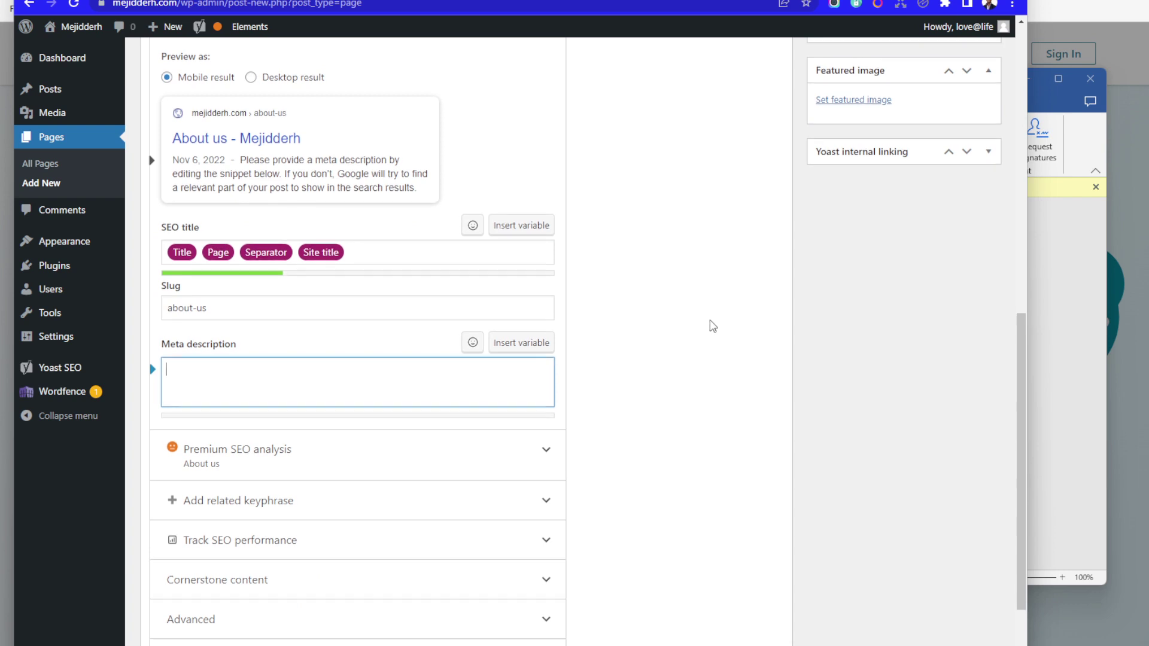
pyautogui.scroll(8, 712, 323)
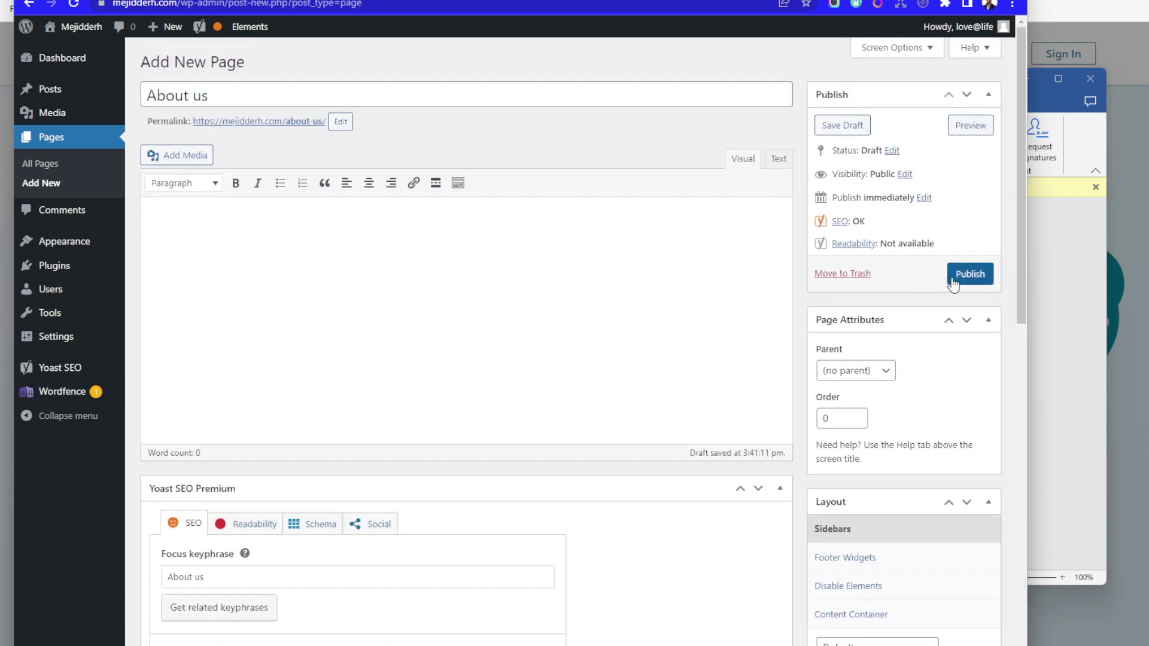
pyautogui.click(974, 279)
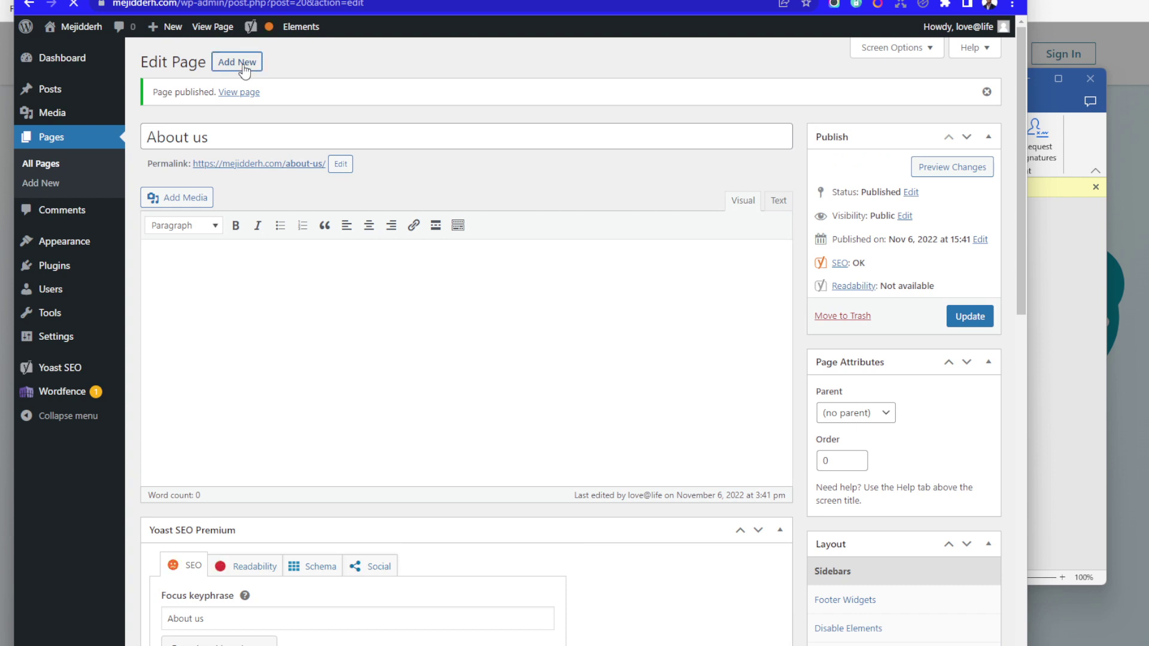
# Find Contact Form 7 among the popular plugins, install it and activate it.
pyautogui.click(237, 62)
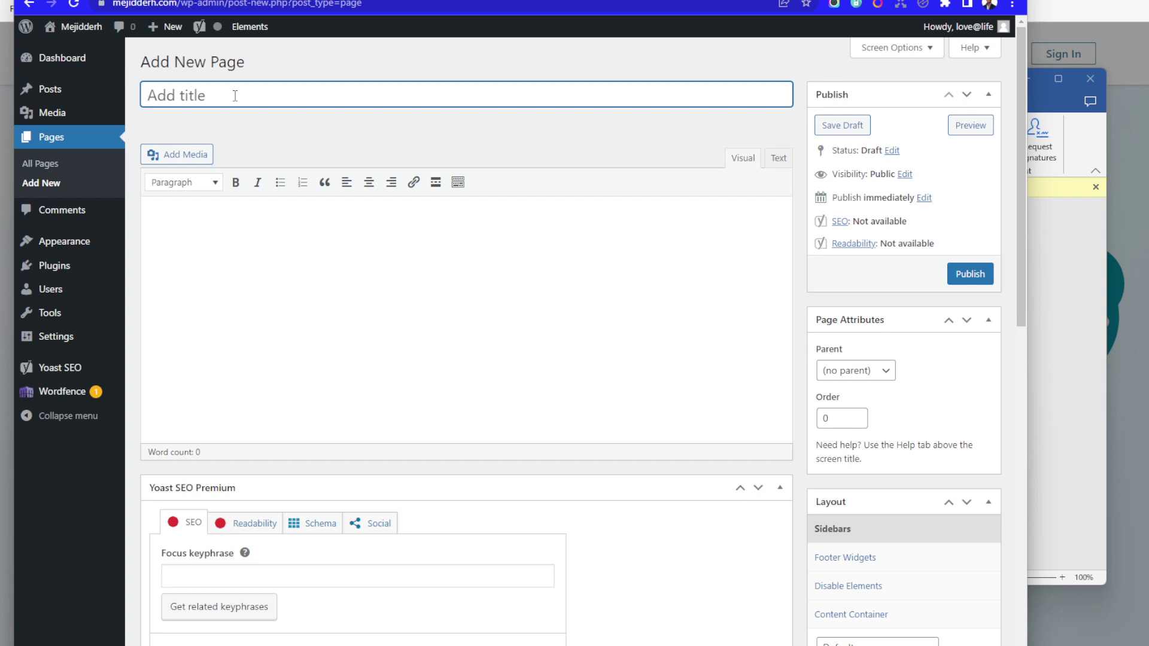
pyautogui.moveTo(69, 277)
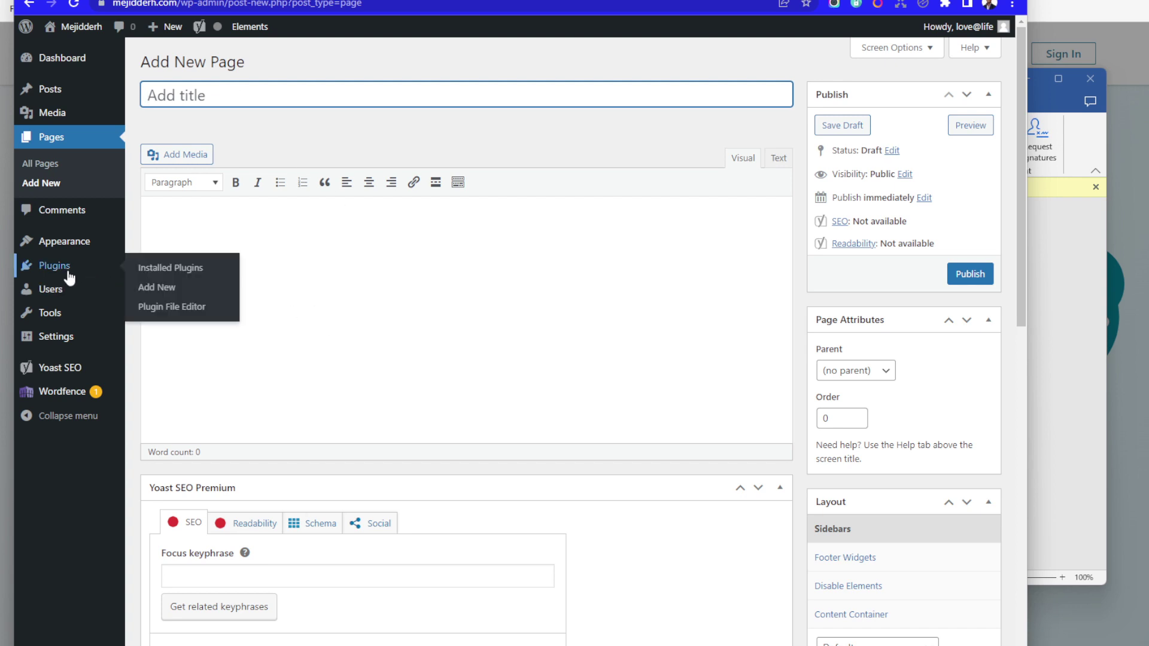
pyautogui.click(162, 289)
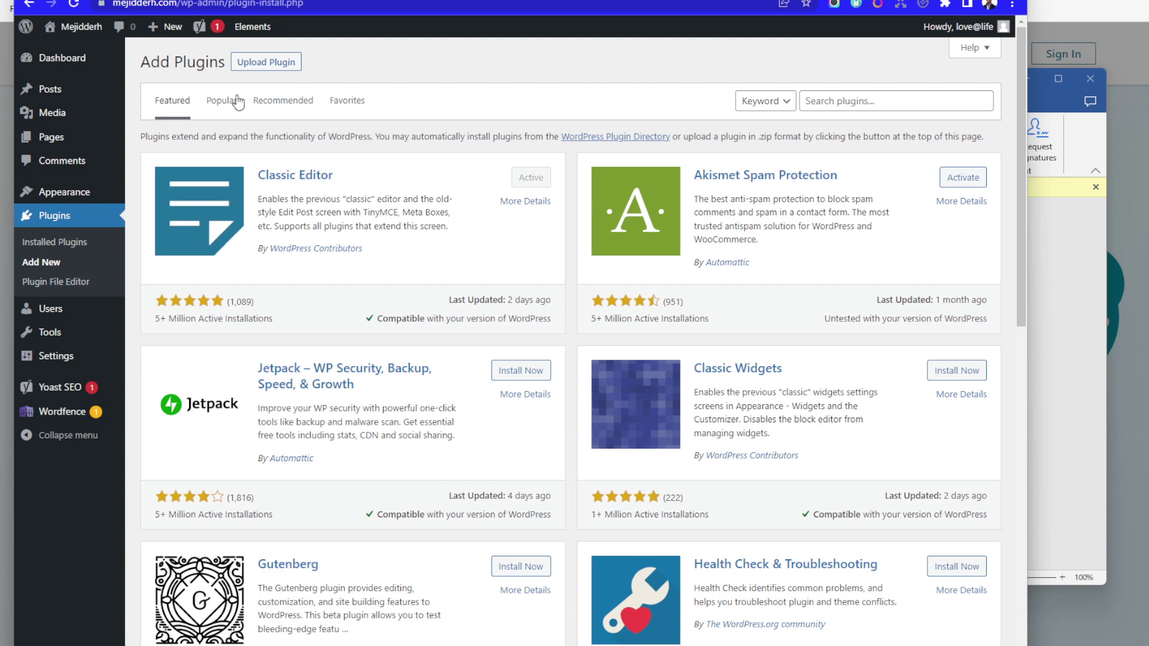
pyautogui.click(224, 103)
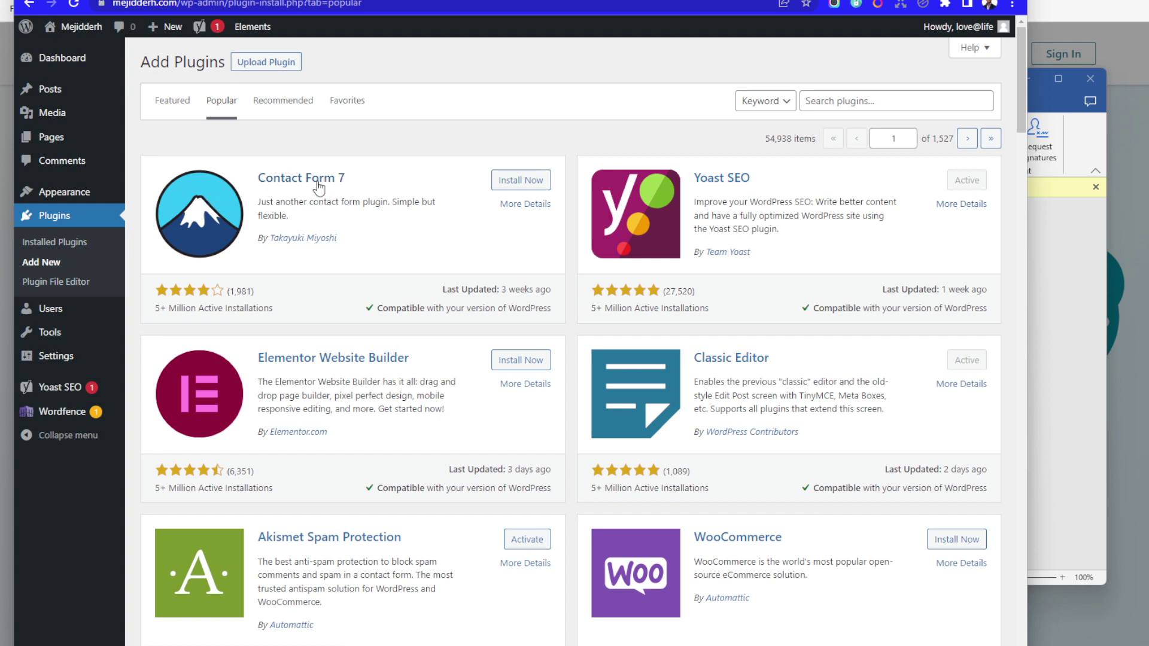
pyautogui.click(534, 185)
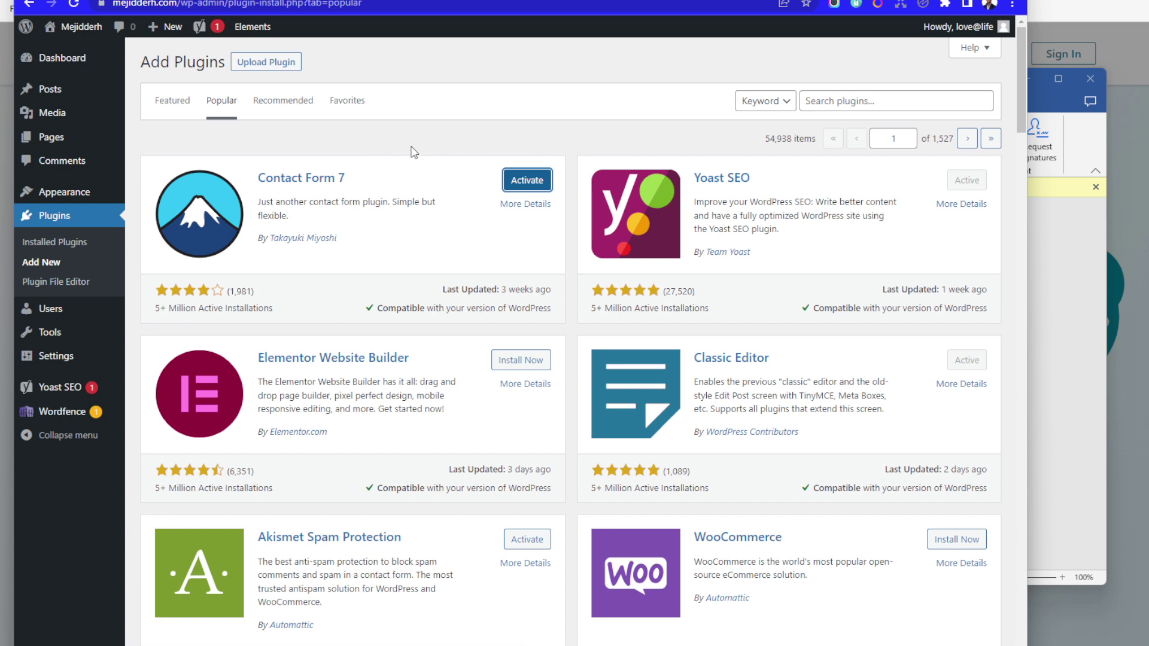
pyautogui.click(523, 183)
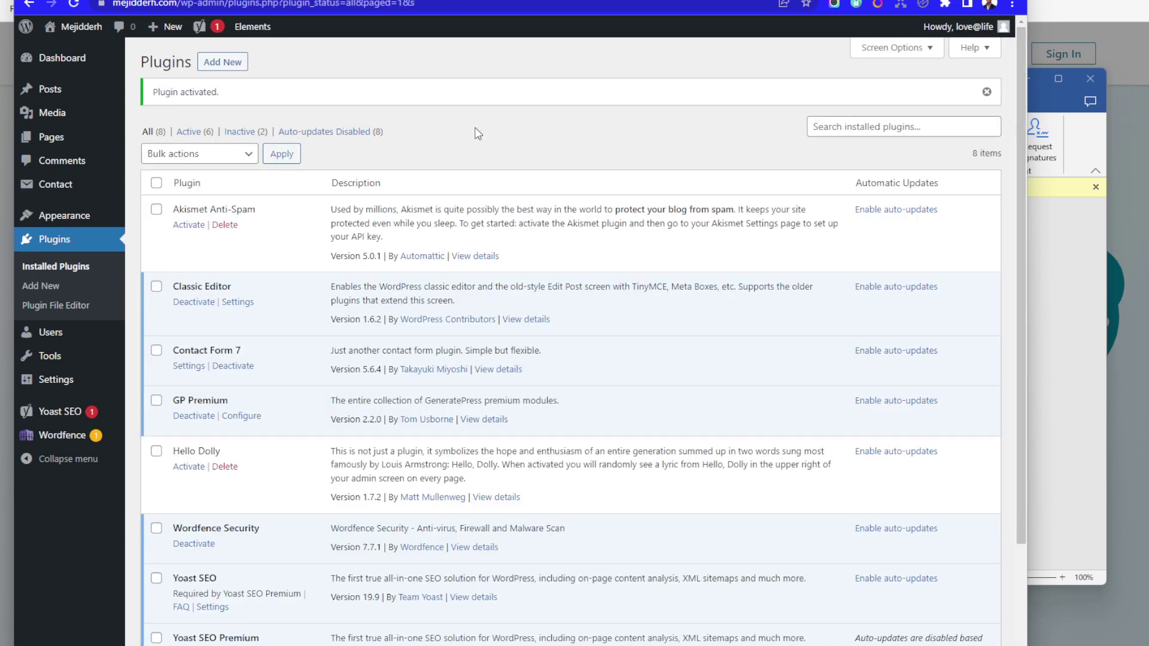
# Open "Contact form 1" for editing, rename it to "Contact us" and save the form.
pyautogui.moveTo(51, 186)
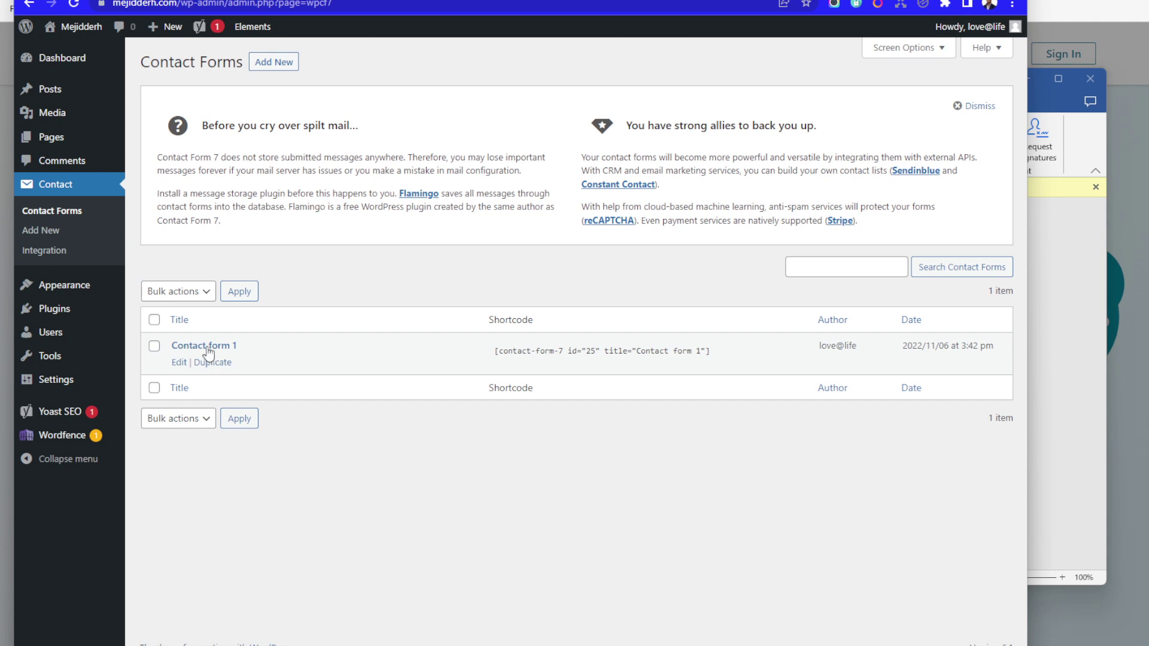
pyautogui.click(179, 363)
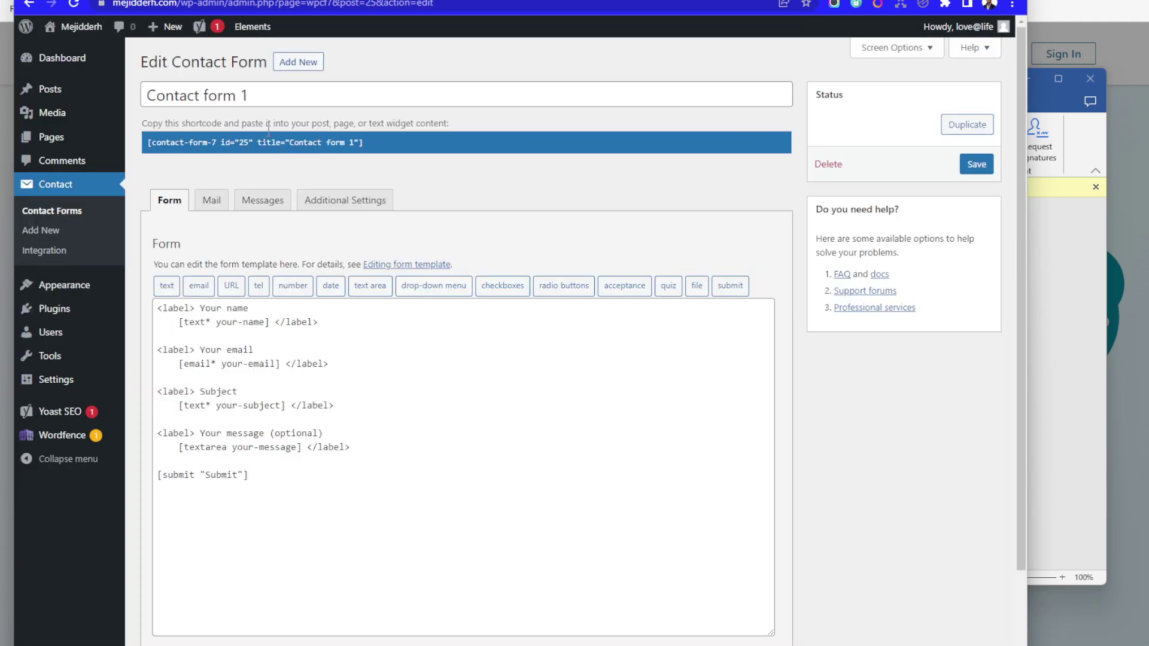
pyautogui.click(266, 93)
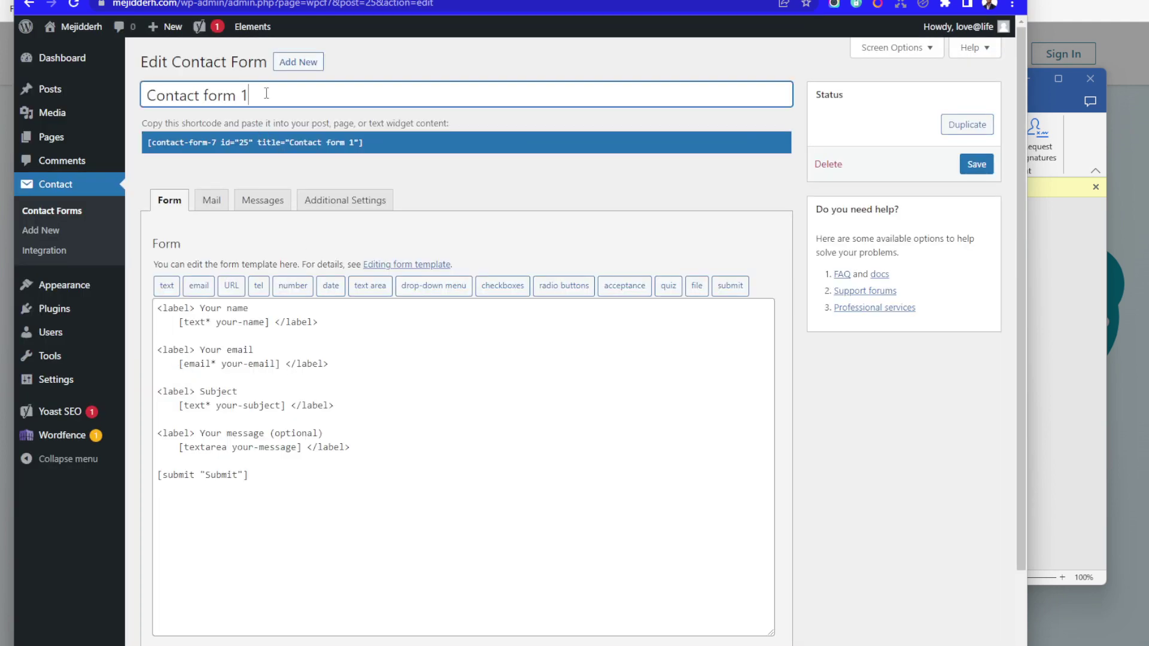
pyautogui.press('BackSpace')
pyautogui.press('BackSpace')
pyautogui.press('BackSpace')
pyautogui.press('BackSpace')
pyautogui.press('BackSpace')
pyautogui.press('BackSpace')
pyautogui.press('BackSpace')
pyautogui.write('us')
pyautogui.click(976, 165)
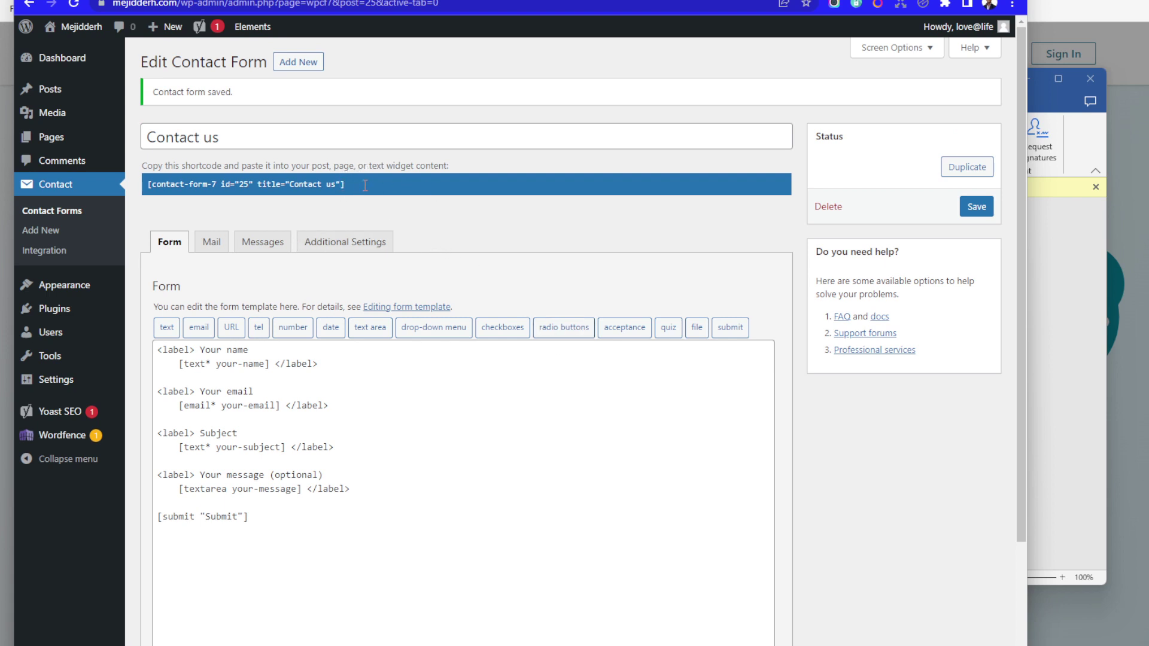
# Copy the Contact us form's shortcode and open the list of all pages in a new browser tab.
pyautogui.click(245, 185)
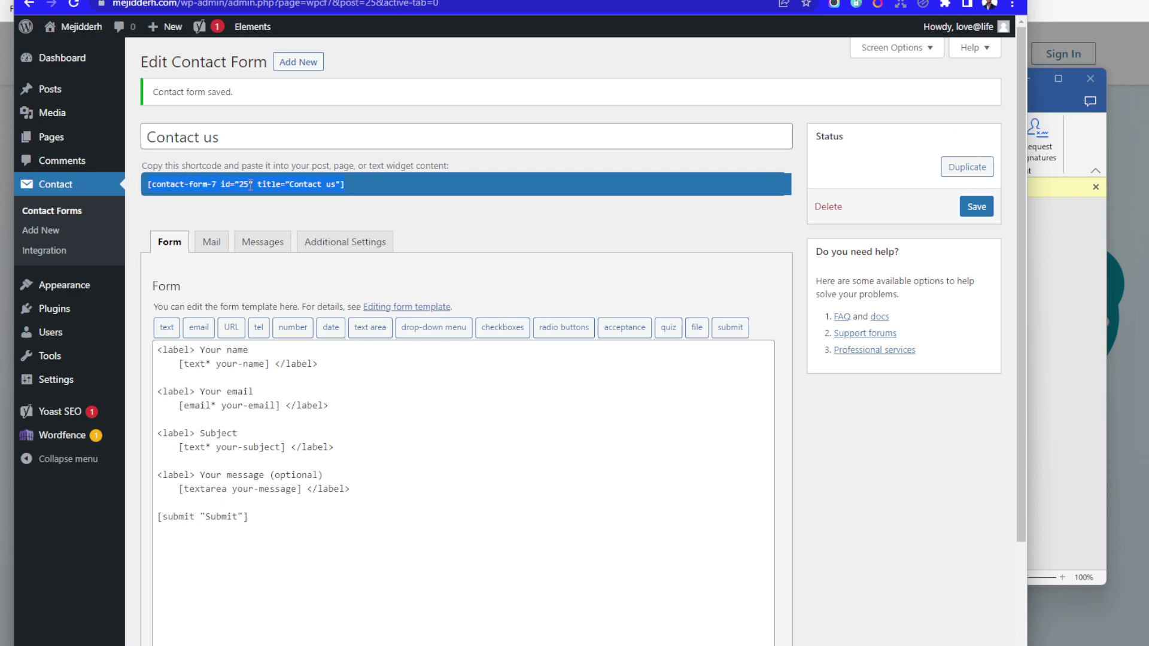
pyautogui.rightClick(250, 185)
pyautogui.click(322, 199)
pyautogui.moveTo(72, 137)
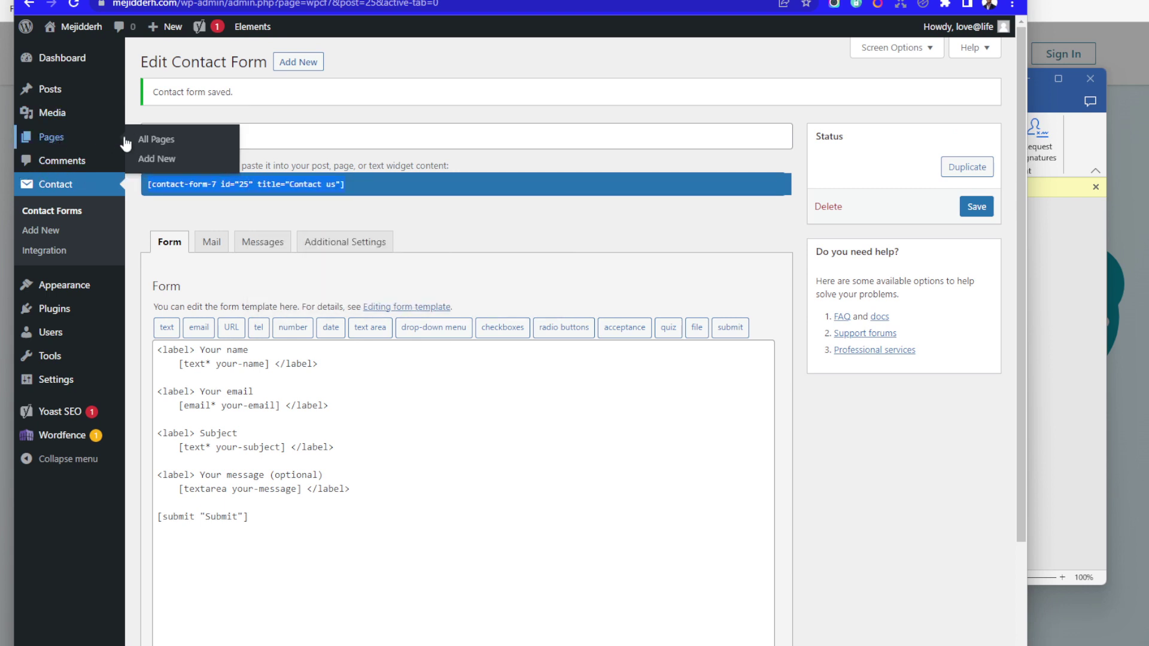
pyautogui.rightClick(164, 139)
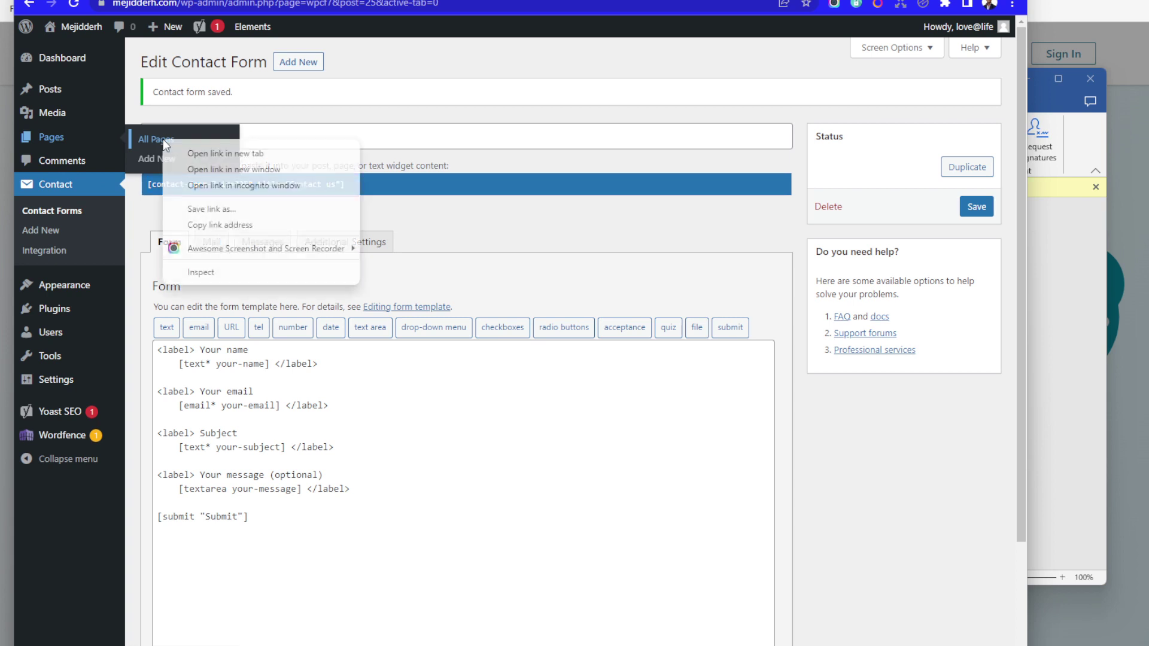
pyautogui.click(201, 151)
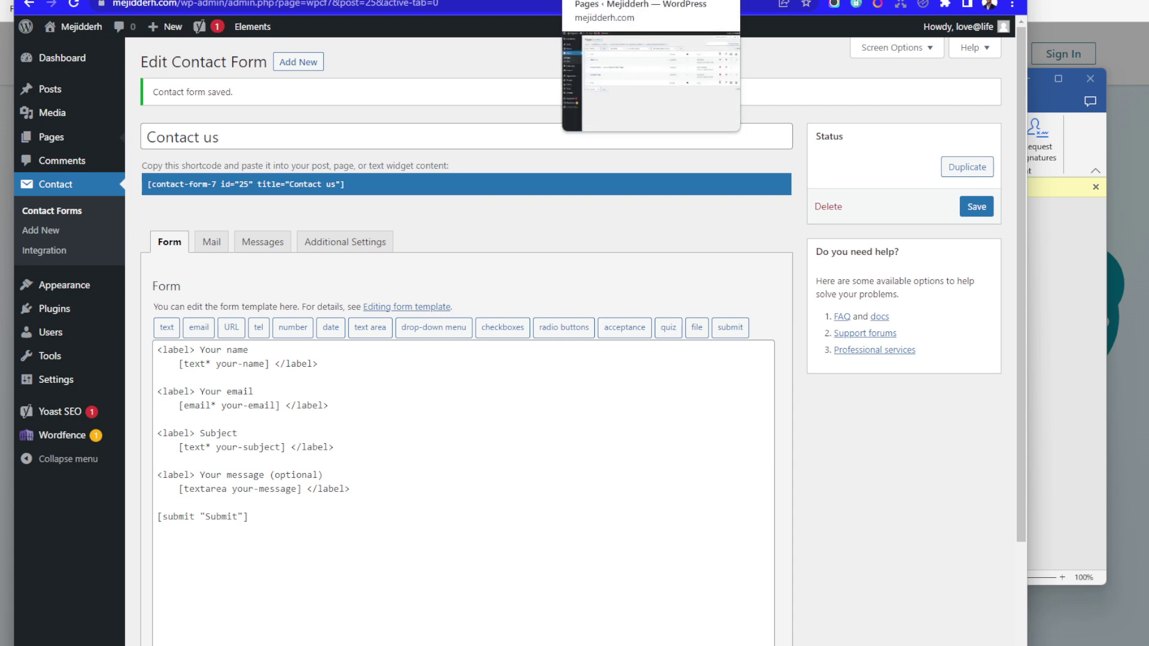
pyautogui.click(622, 0)
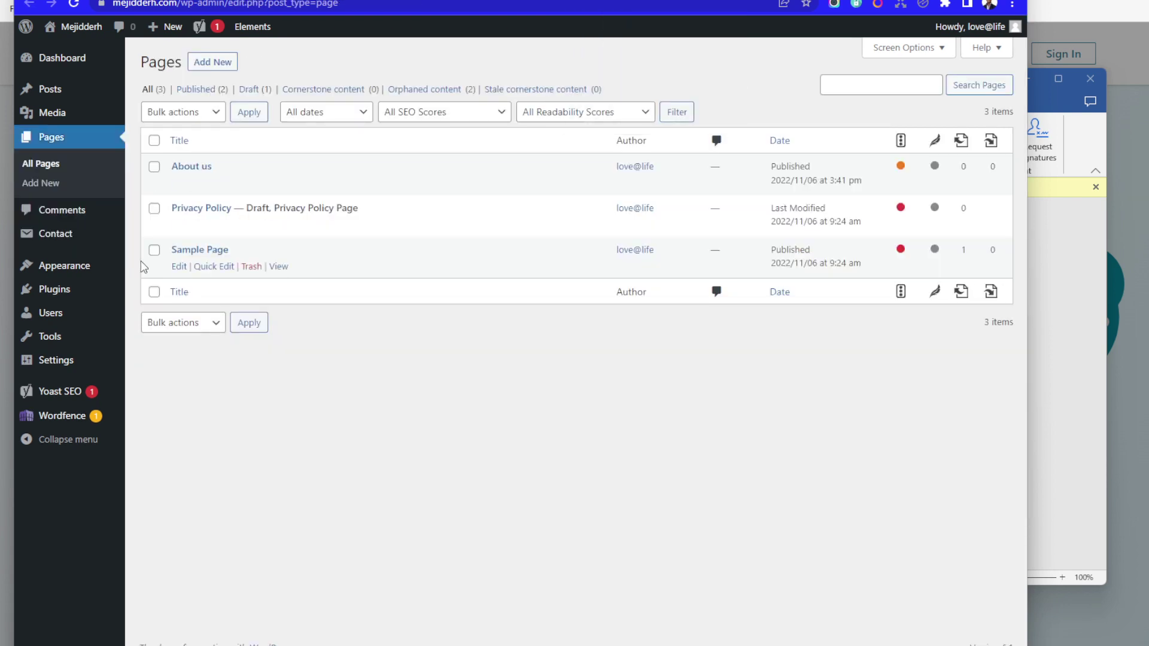
# Create a new page with the copied contact form shortcode as its content and title it "Contact us".
pyautogui.click(221, 63)
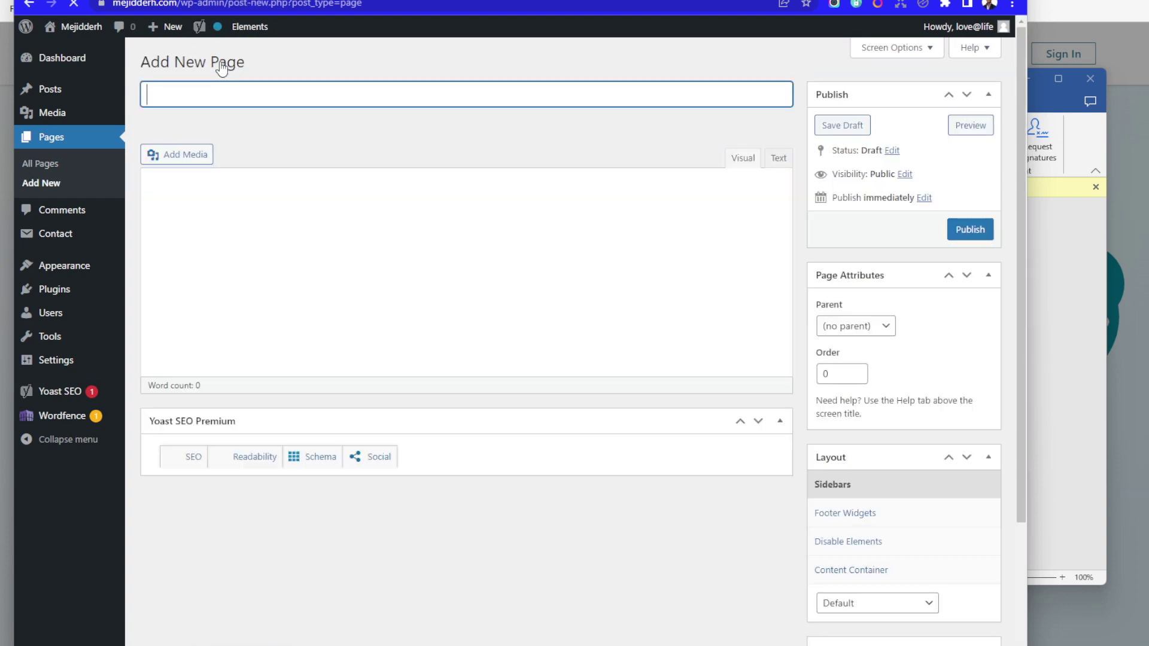
pyautogui.click(249, 223)
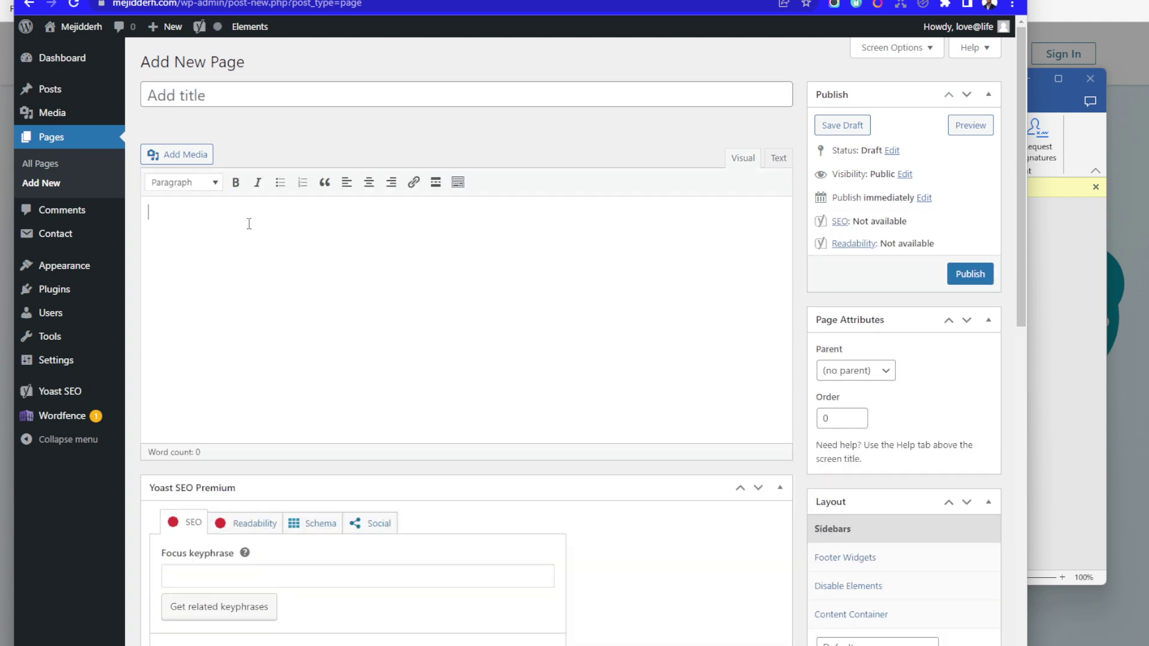
pyautogui.hotkey('ctrl', 'v')
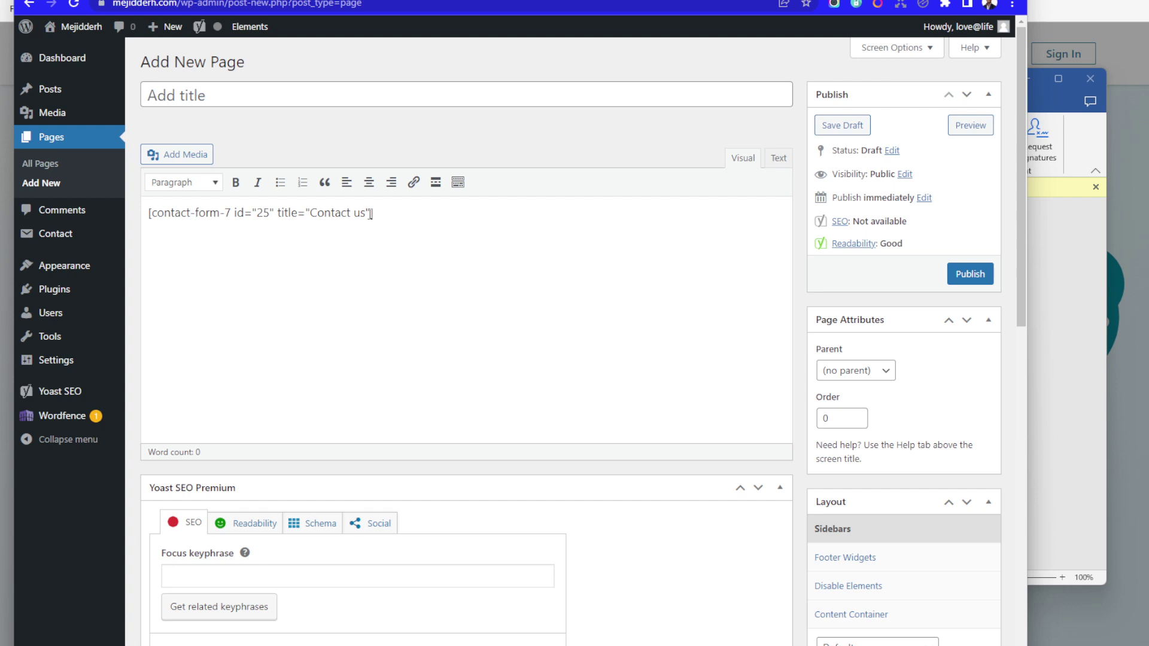
pyautogui.moveTo(309, 213); pyautogui.dragTo(367, 213)
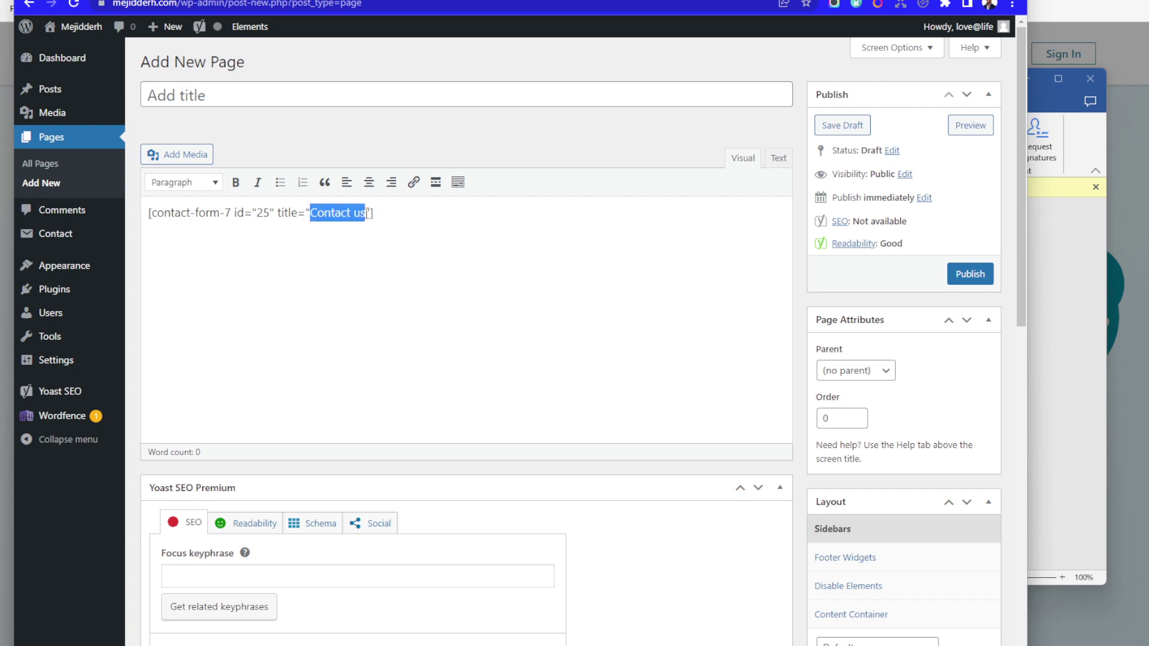
pyautogui.click(221, 95)
pyautogui.hotkey('ctrl', 'v')
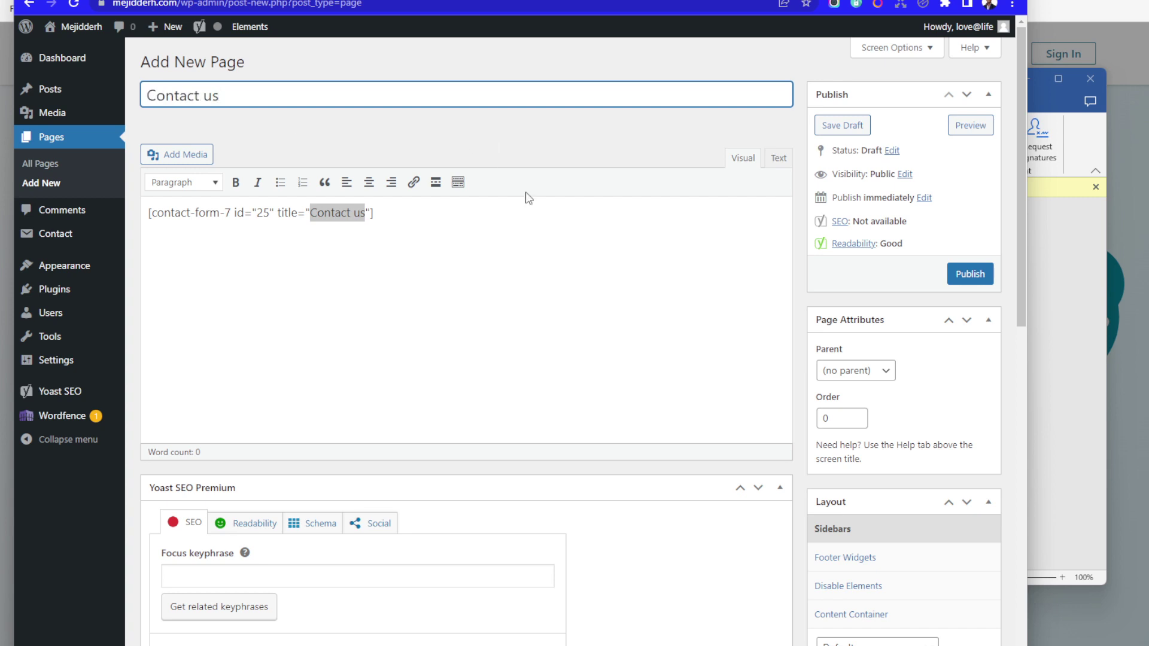
# Fill the Yoast SEO focus keyphrase and meta description of the page with "Contact us".
pyautogui.click(241, 579)
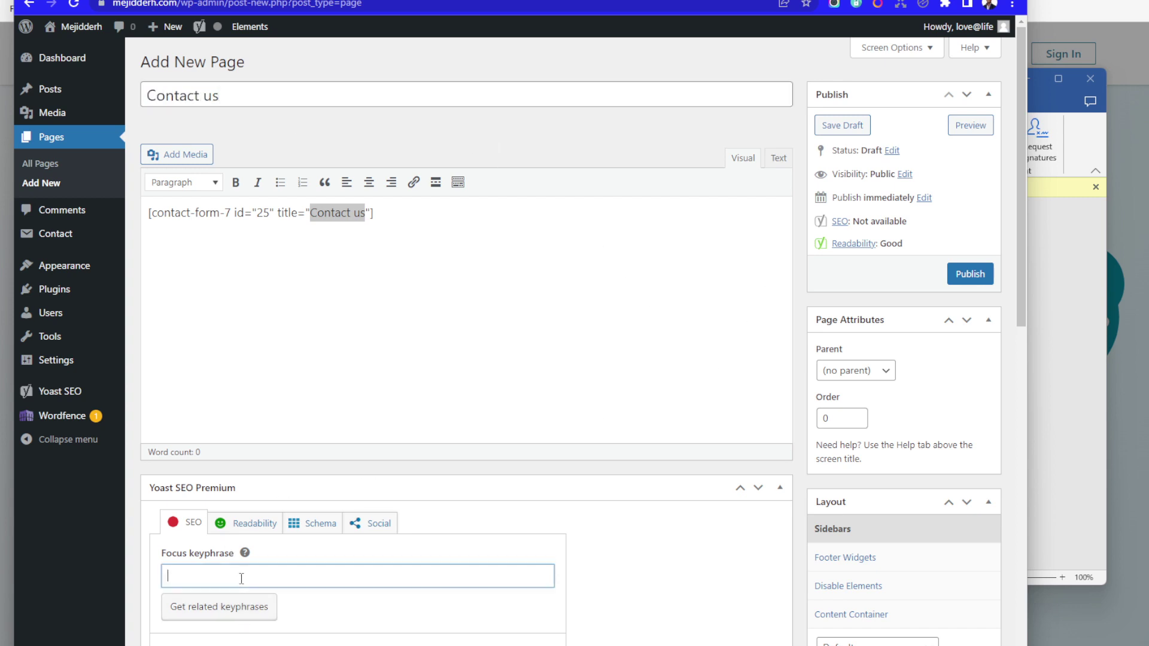
pyautogui.hotkey('ctrl', 'v')
pyautogui.scroll(-5, 334, 565)
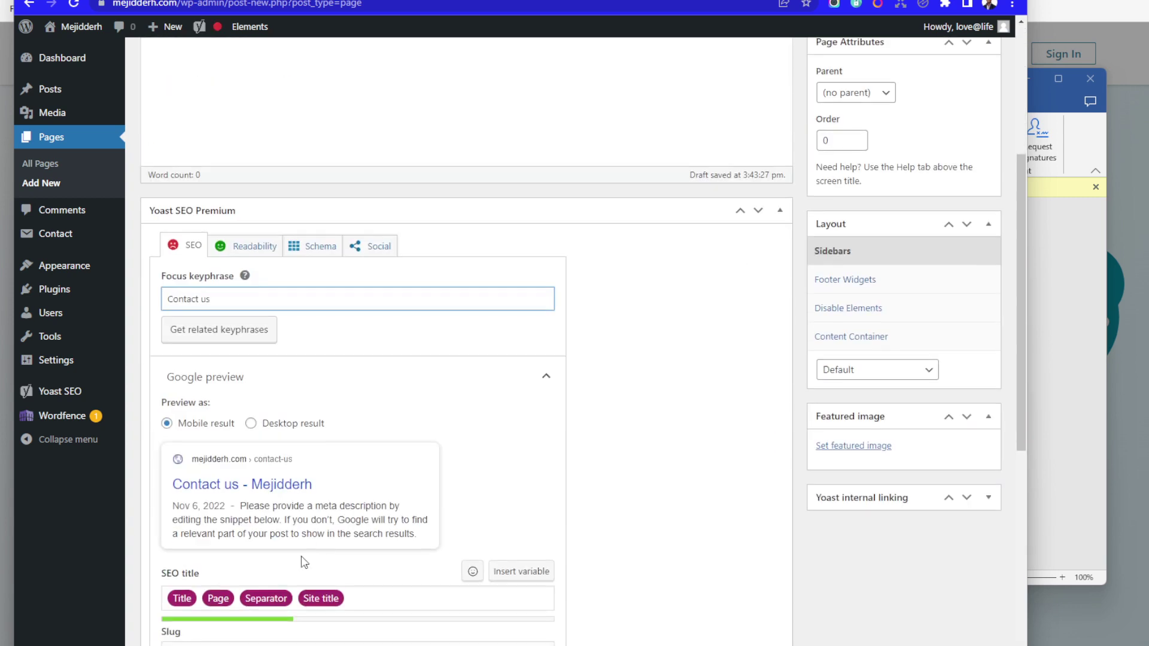
pyautogui.scroll(-2, 268, 529)
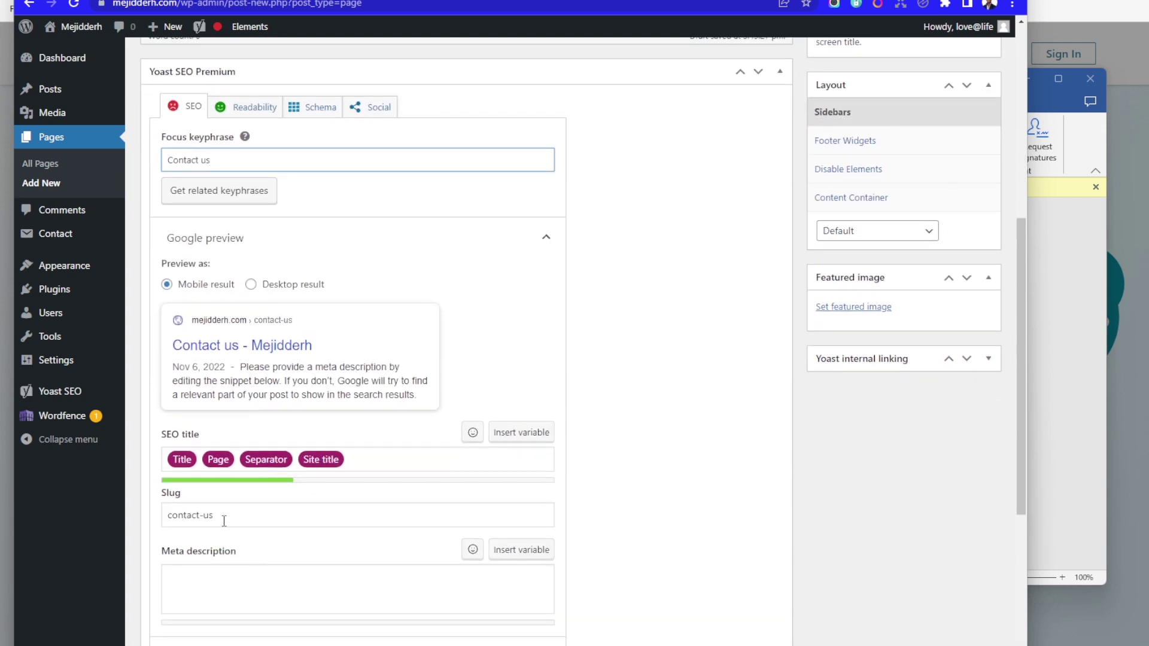
pyautogui.click(281, 579)
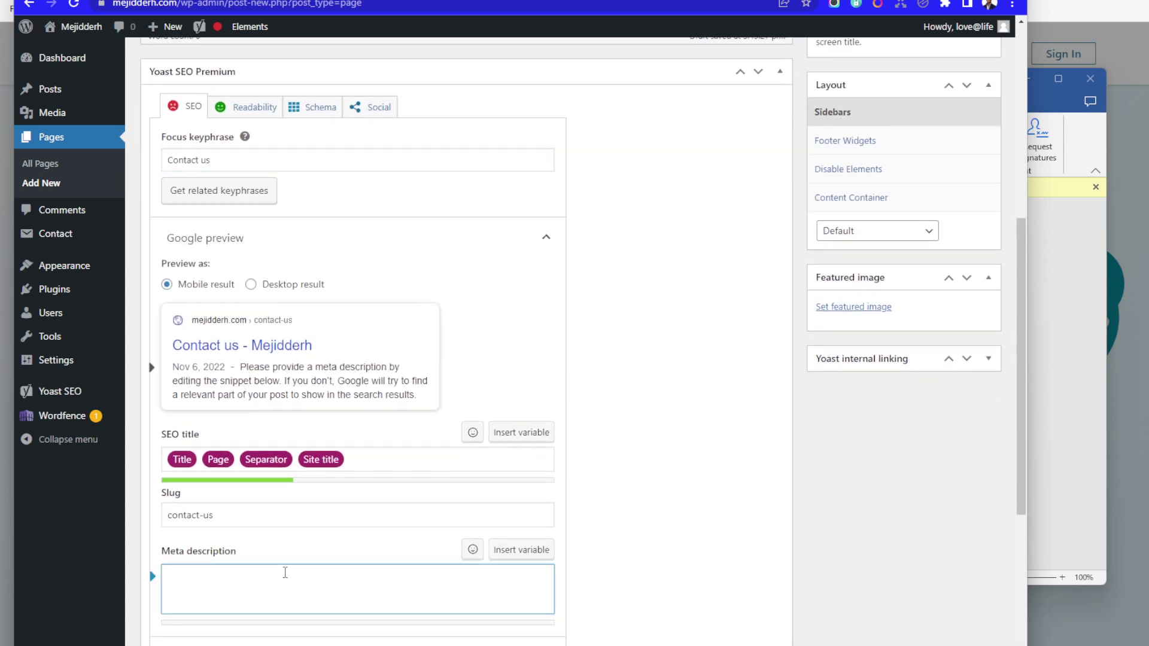
pyautogui.hotkey('ctrl', 'v')
pyautogui.scroll(7, 686, 381)
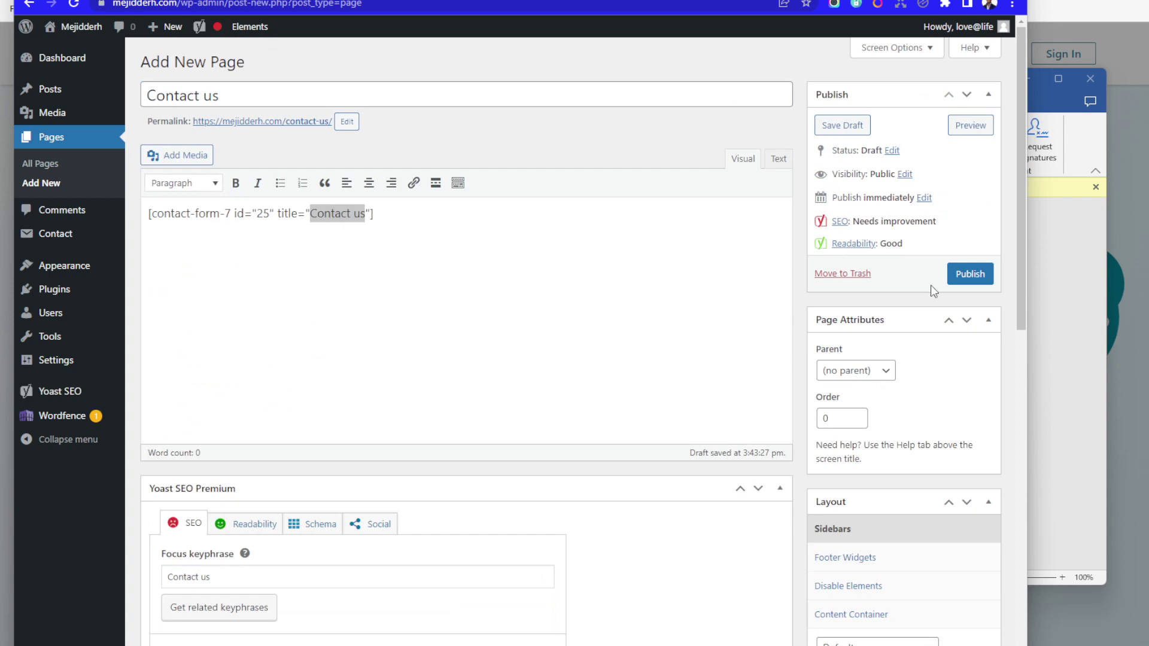
# Publish the Contact us page and open the live page in a new browser tab.
pyautogui.click(969, 274)
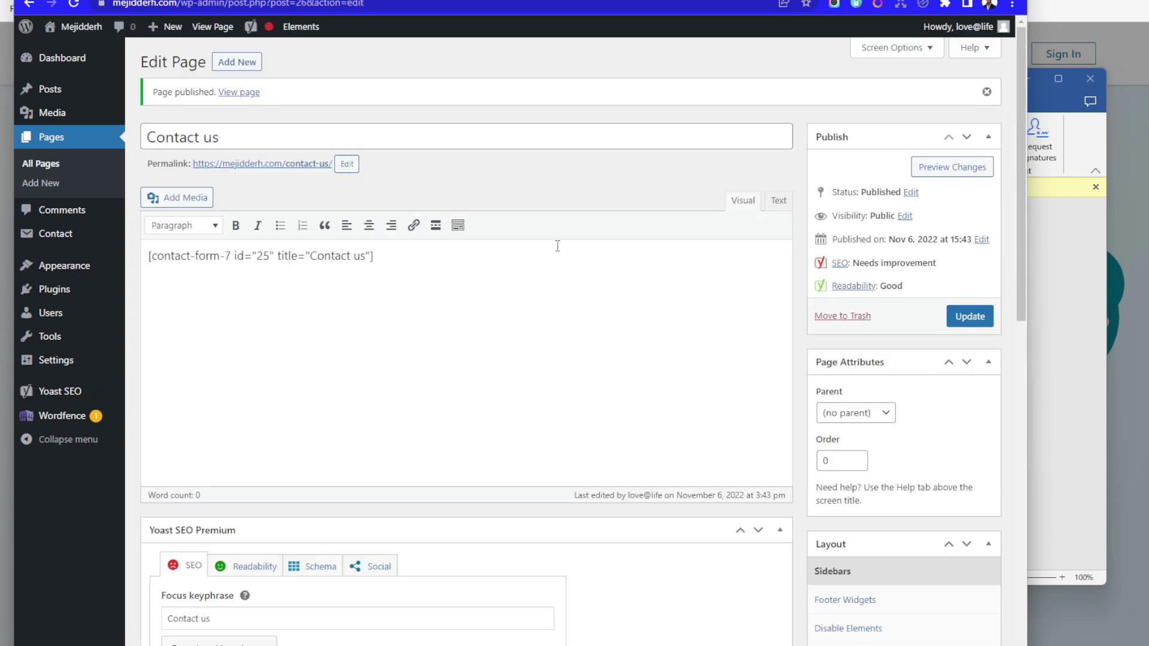
pyautogui.rightClick(229, 92)
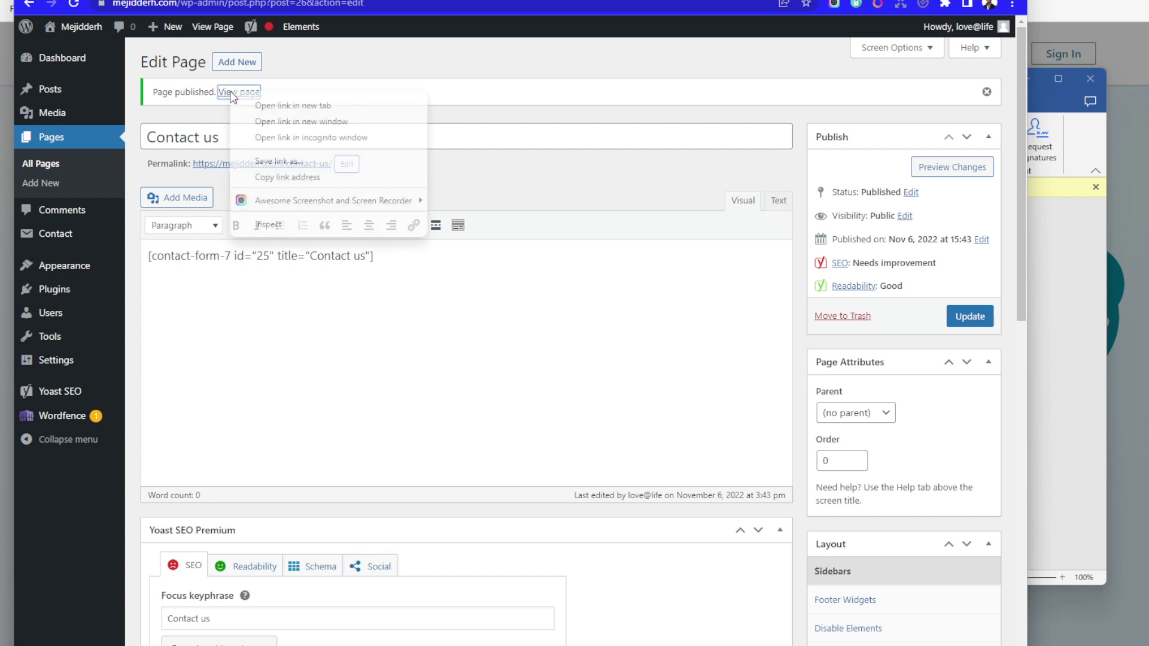
pyautogui.click(276, 106)
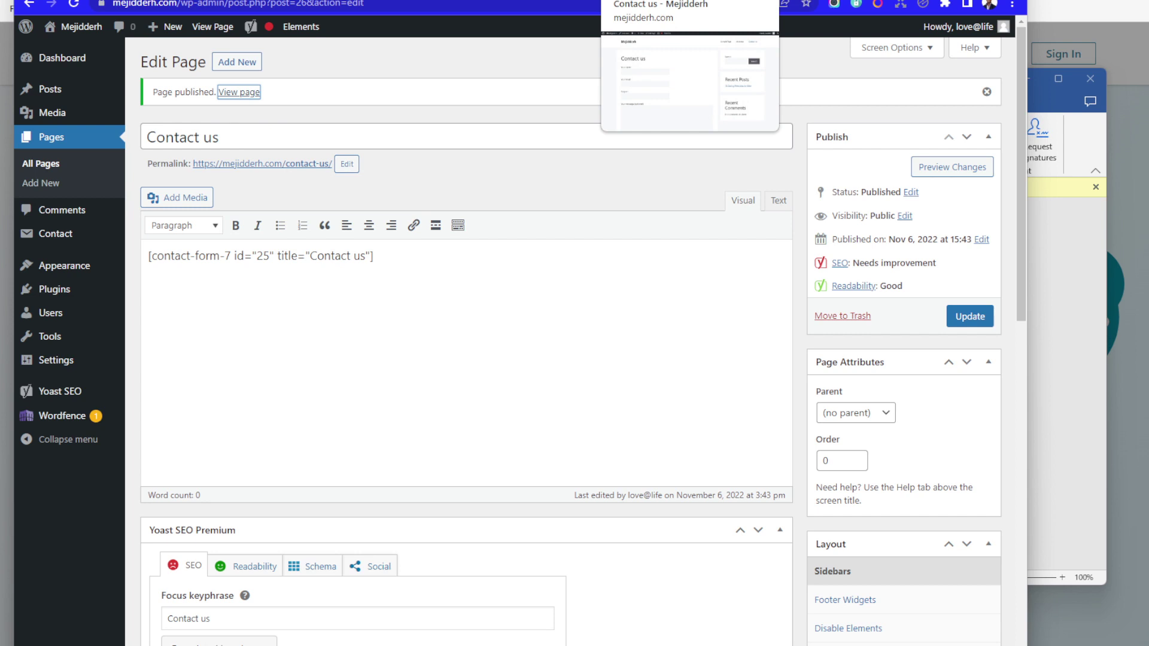
pyautogui.click(671, 2)
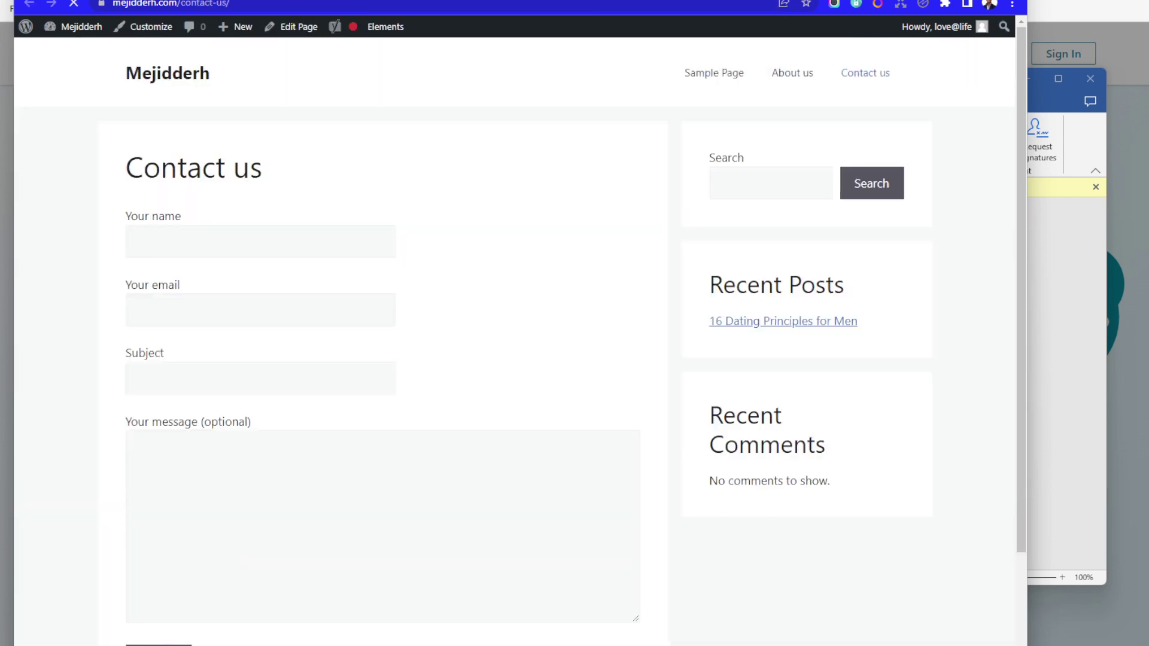
# Check the name, email, subject and message fields of the contact form on the live page.
pyautogui.click(203, 243)
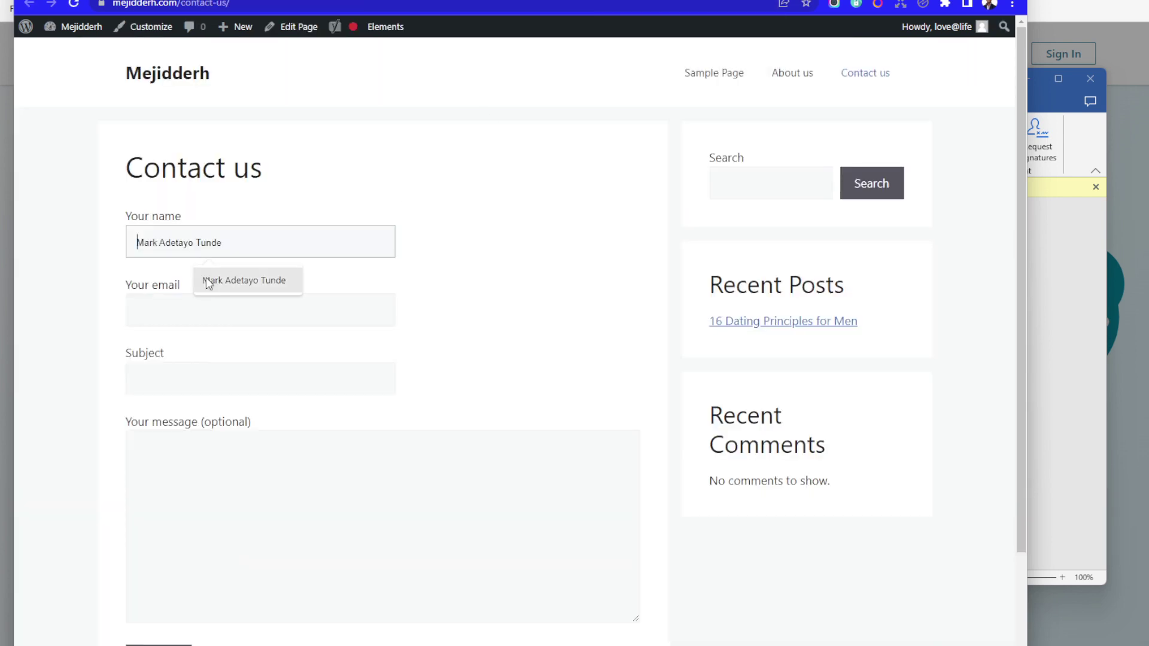
pyautogui.click(169, 301)
pyautogui.click(149, 385)
pyautogui.click(172, 479)
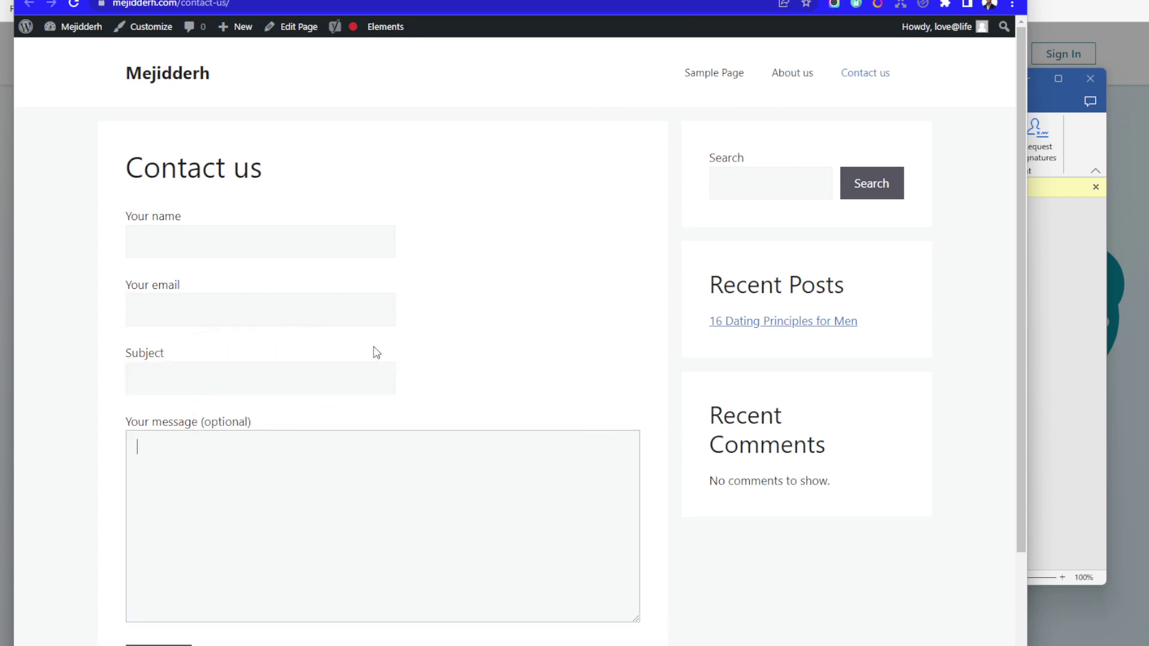
pyautogui.scroll(-2, 440, 195)
pyautogui.scroll(2, 440, 195)
# Review the list of all WordPress pages and compare it with the navigation on the site's home page.
pyautogui.hotkey('alt', 'Left')
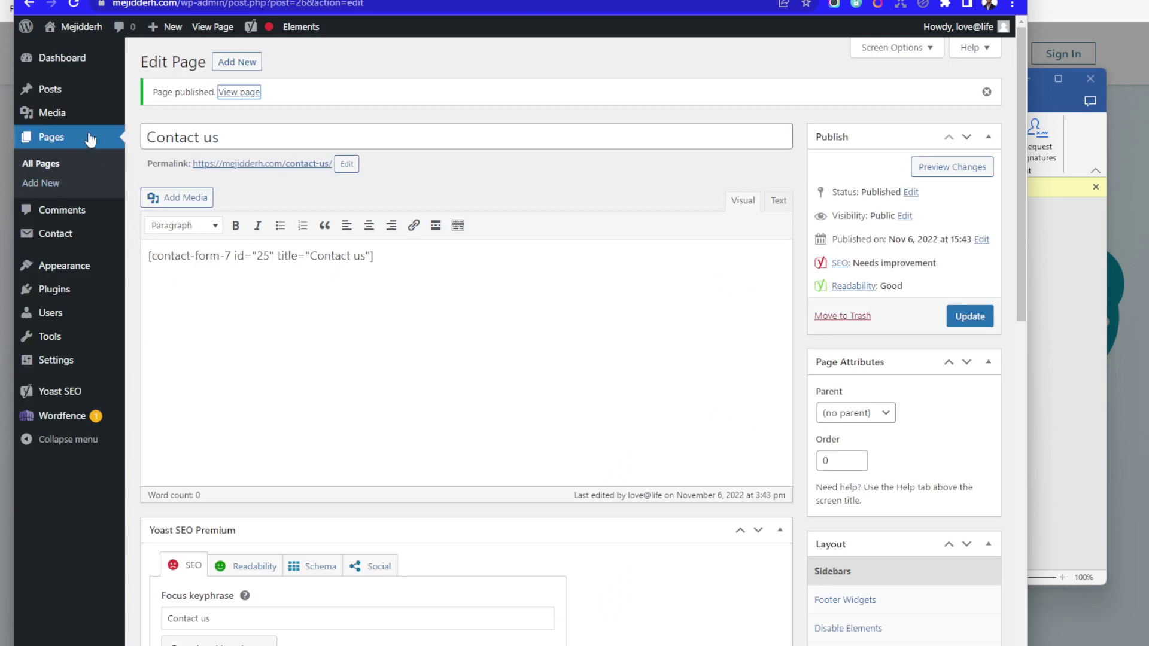
pyautogui.click(43, 166)
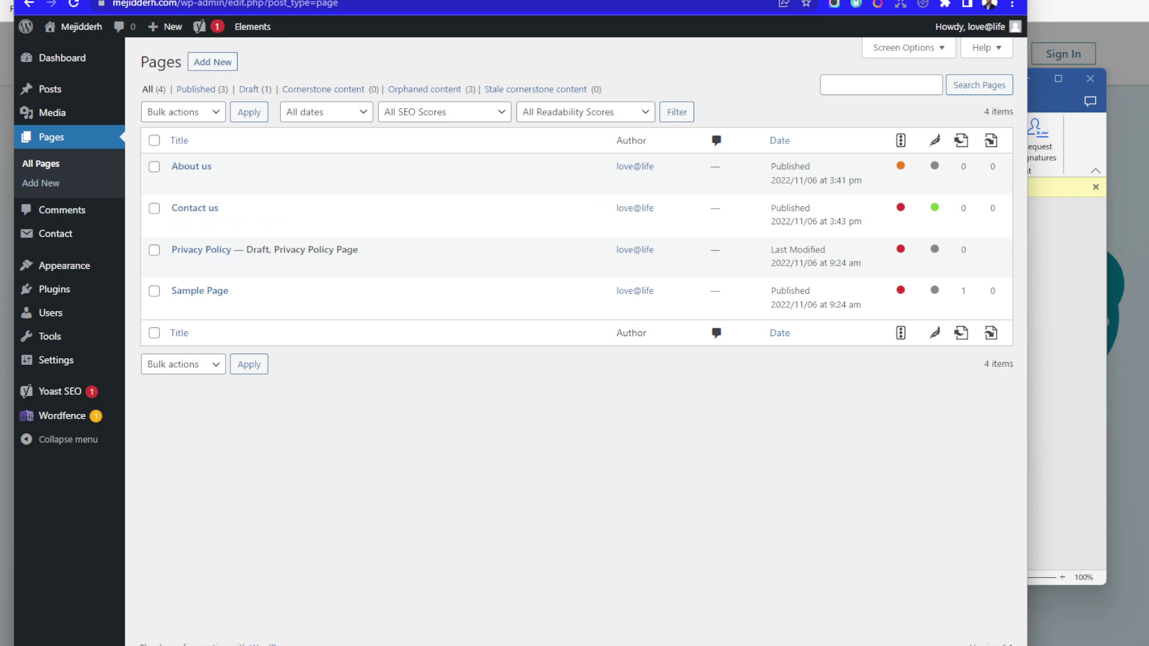
pyautogui.click(625, 1)
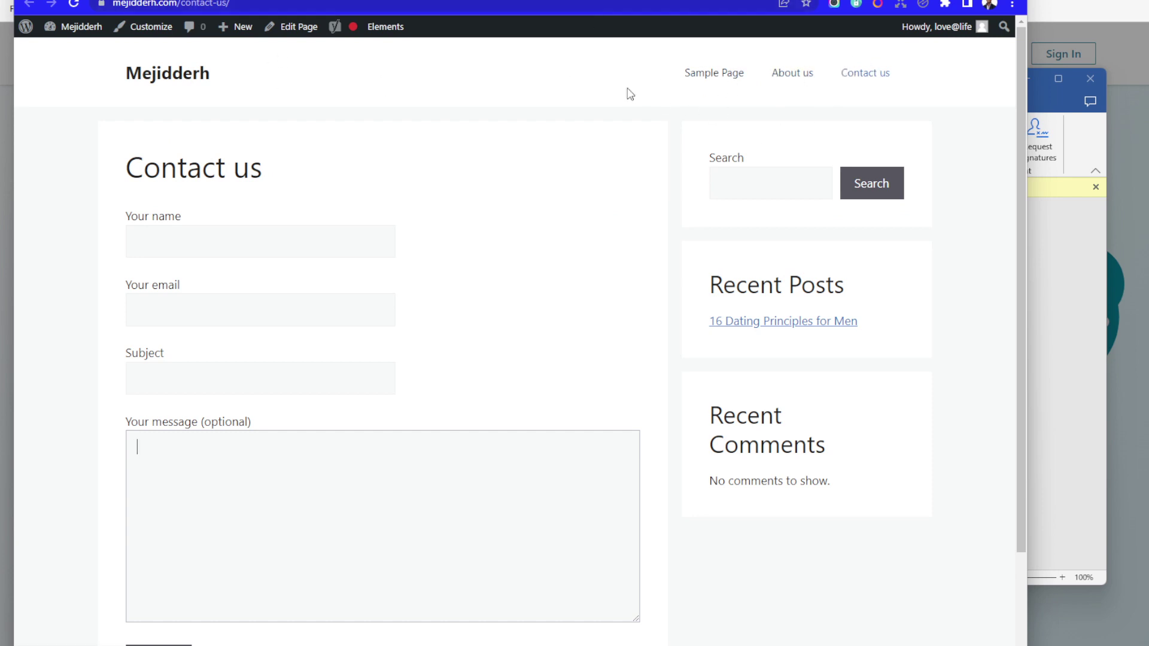
pyautogui.click(176, 84)
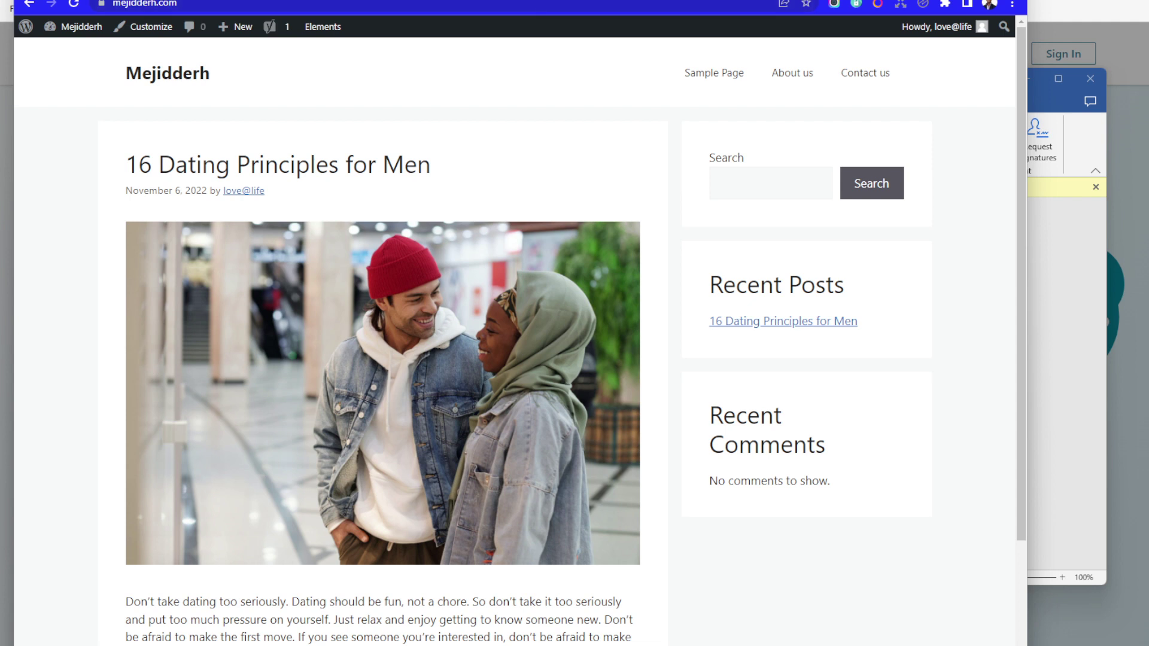
pyautogui.click(544, 0)
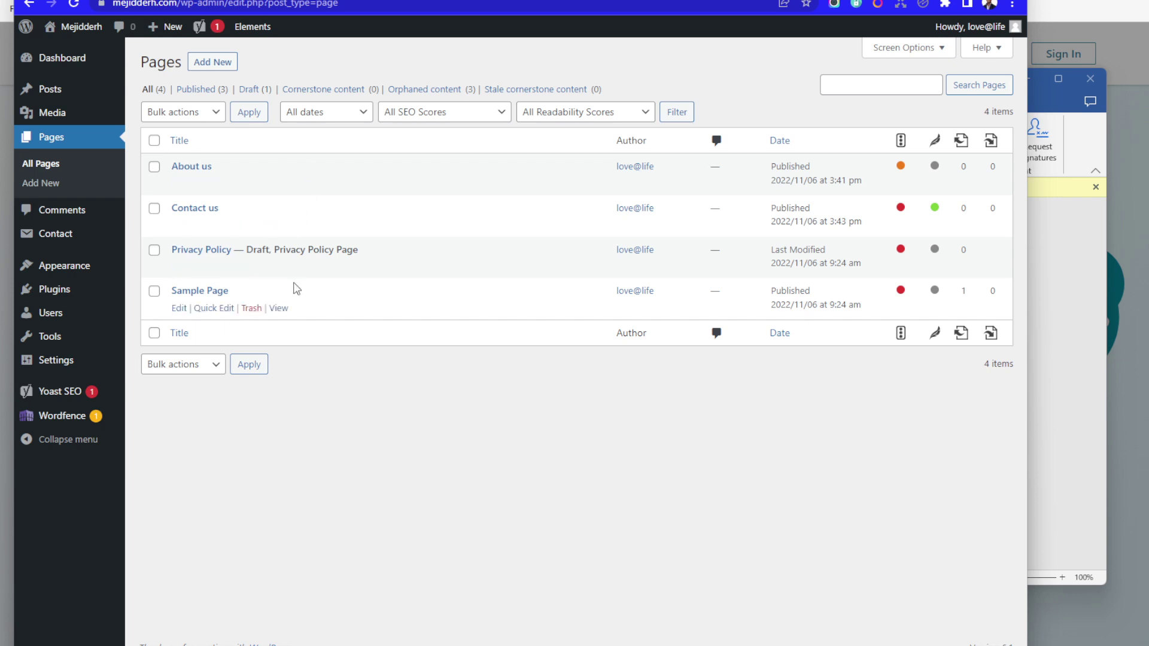
# Add a new post category named "Relationship" with the slug "relationship".
pyautogui.moveTo(55, 95)
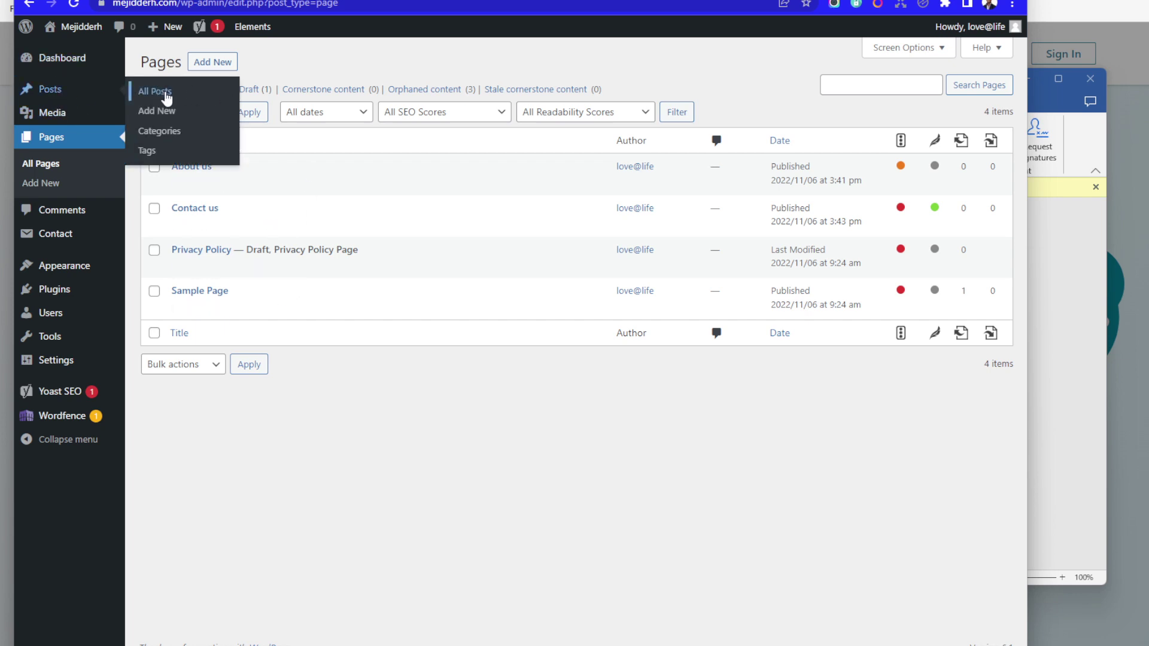
pyautogui.click(162, 136)
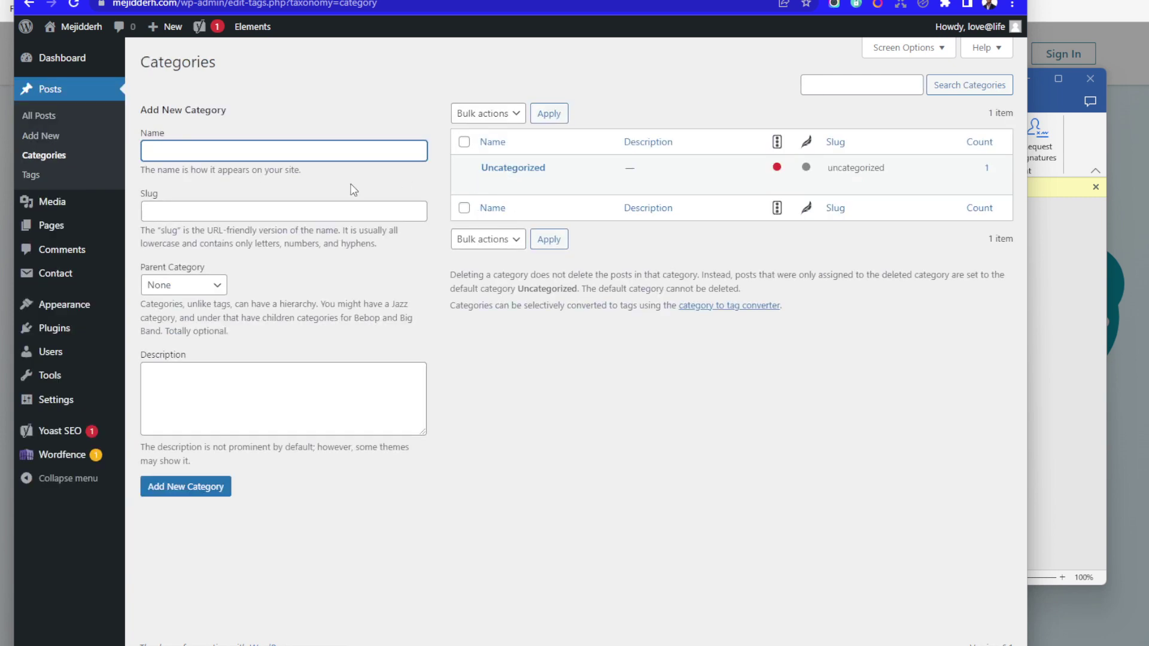
pyautogui.write('Re')
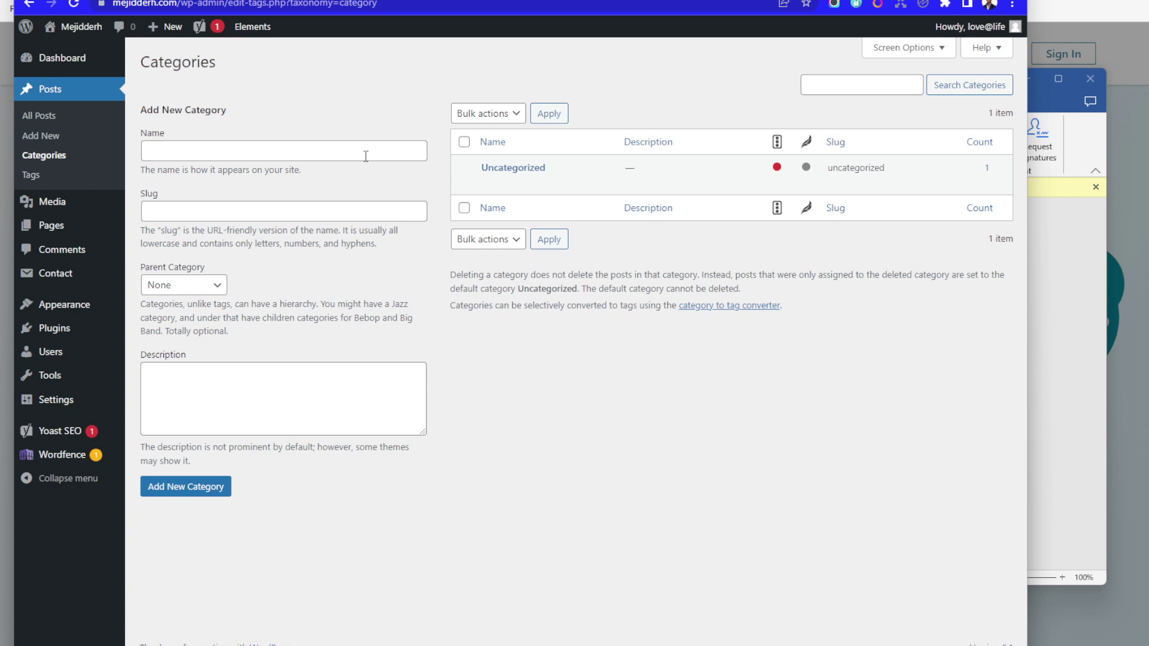
pyautogui.click(228, 155)
pyautogui.write('Relationship')
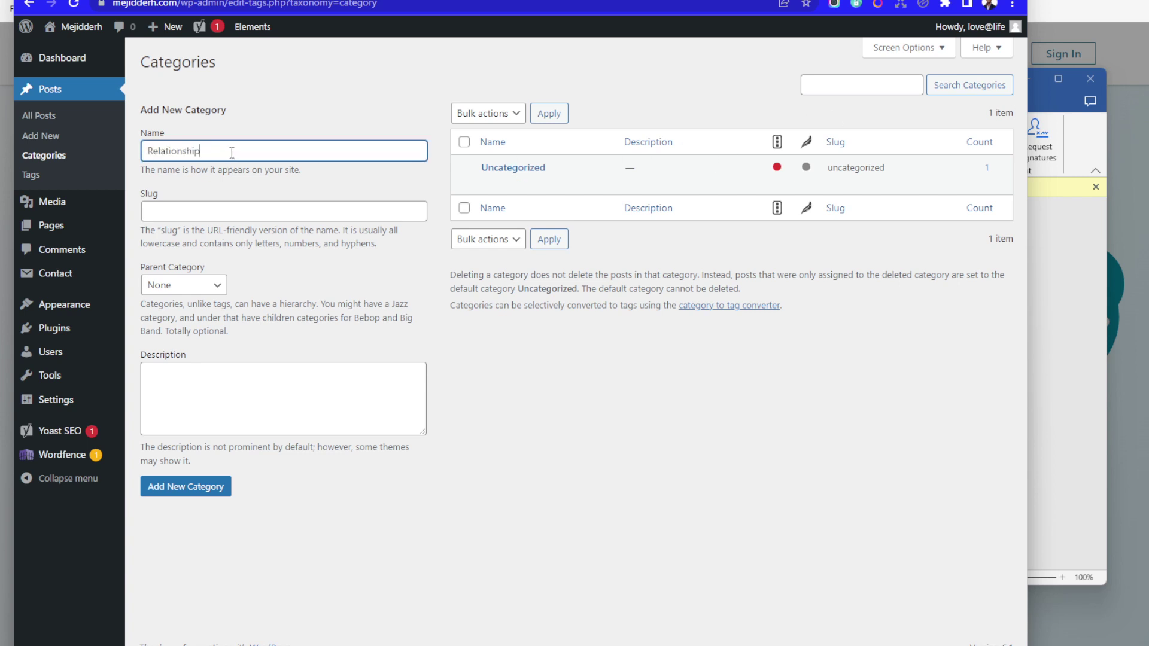
pyautogui.click(207, 211)
pyautogui.write('Relationship')
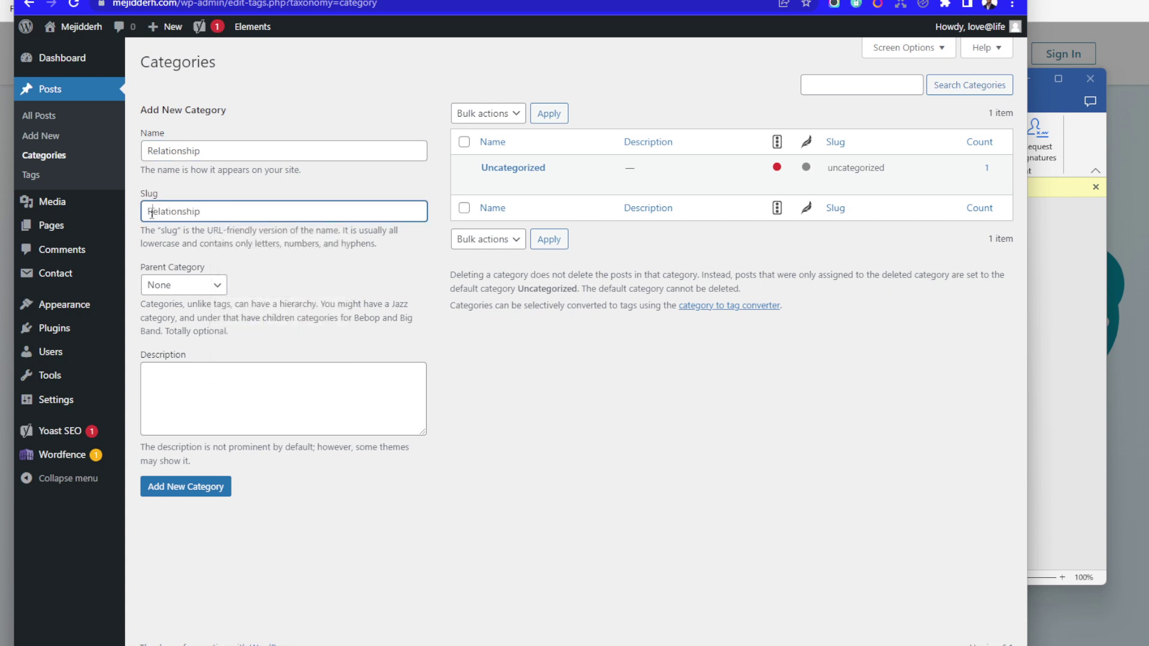
pyautogui.moveTo(151, 214); pyautogui.dragTo(135, 215)
pyautogui.write('r')
pyautogui.click(187, 487)
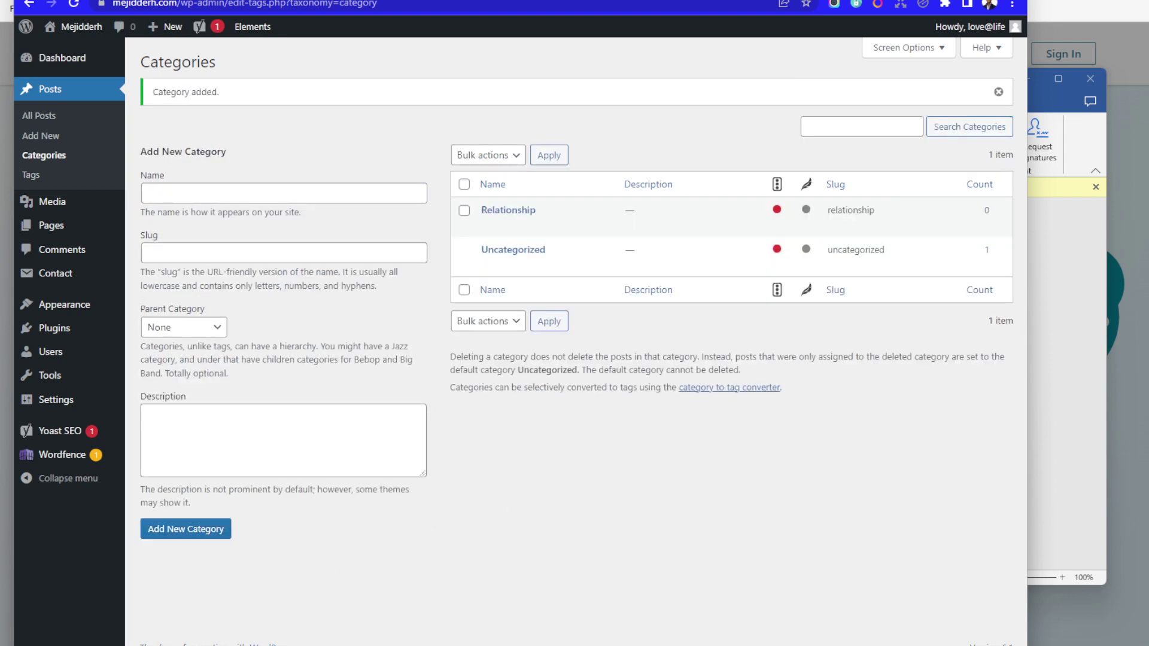
# Add another post category named "Parenting" with the slug "parenting".
pyautogui.click(159, 194)
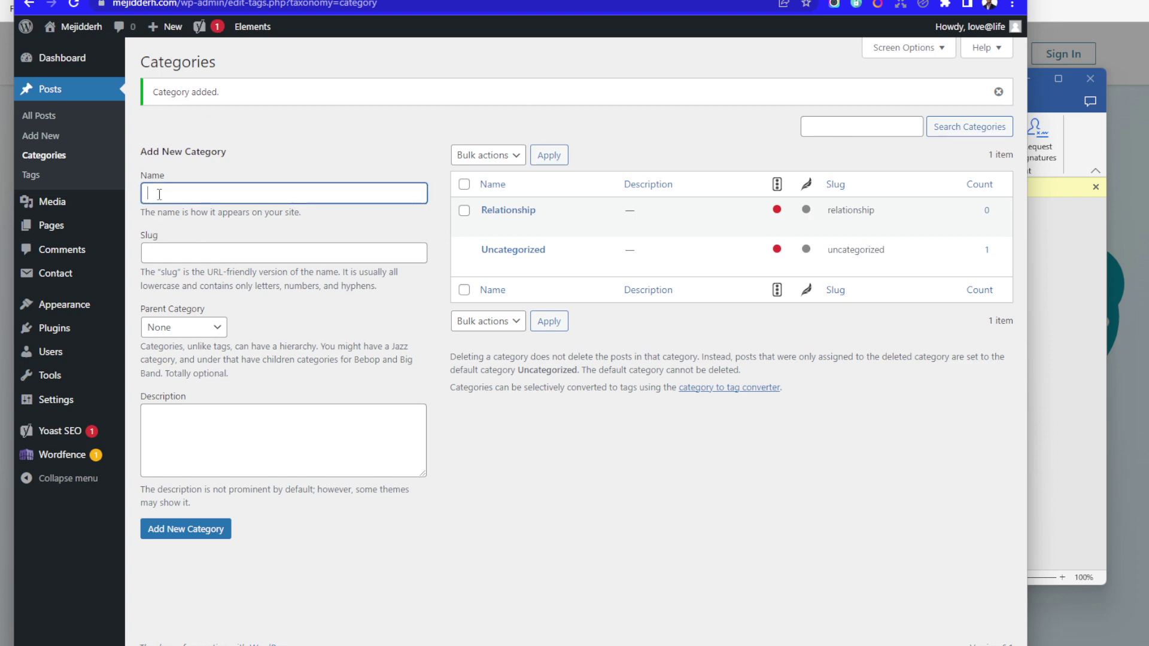
pyautogui.write('parenting')
pyautogui.moveTo(153, 193); pyautogui.dragTo(132, 196)
pyautogui.write('P')
pyautogui.click(172, 251)
pyautogui.write('parenting')
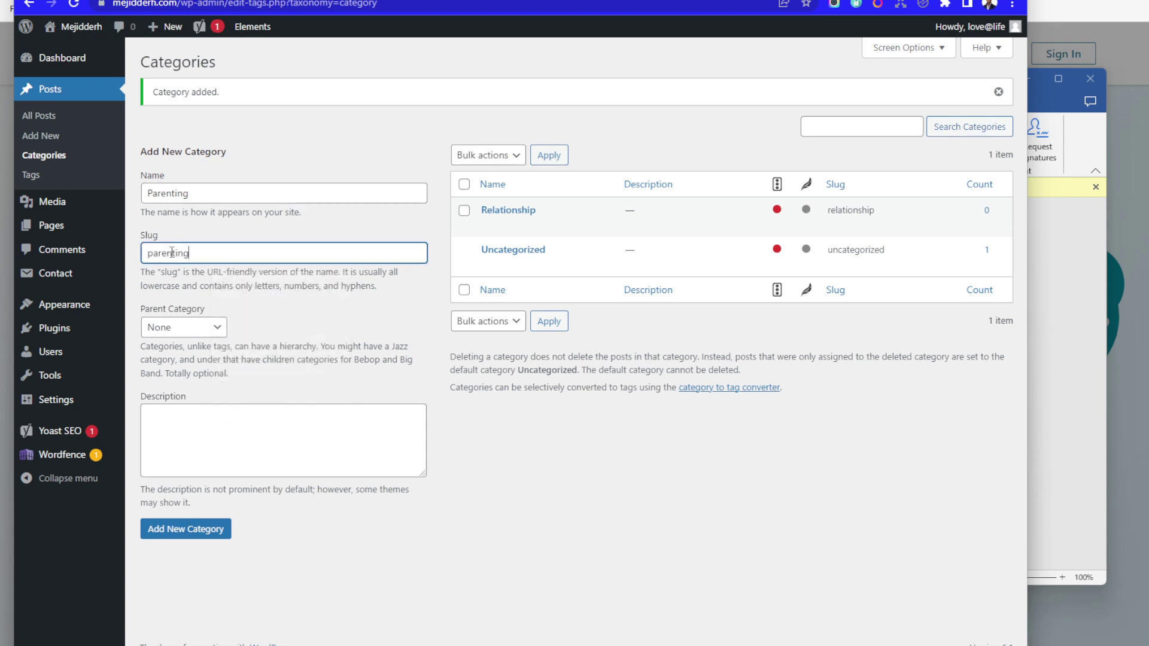
pyautogui.click(186, 531)
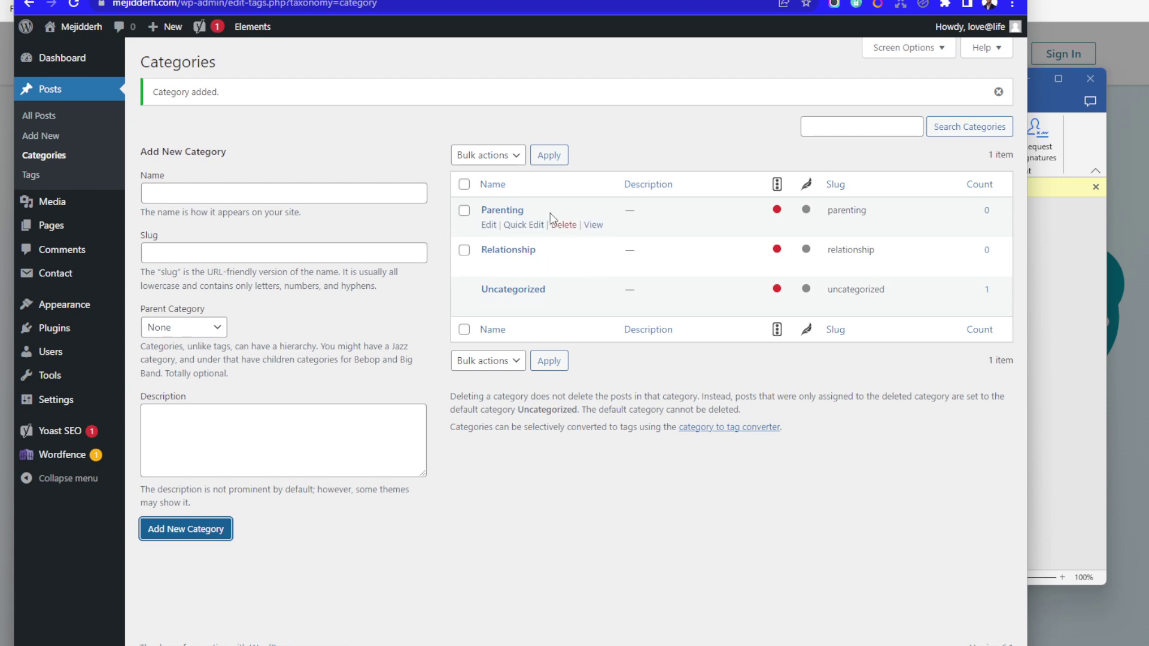
# Assign the post "16 Dating Principles for Men" to the Relationship category instead of Uncategorized and update the post.
pyautogui.click(43, 119)
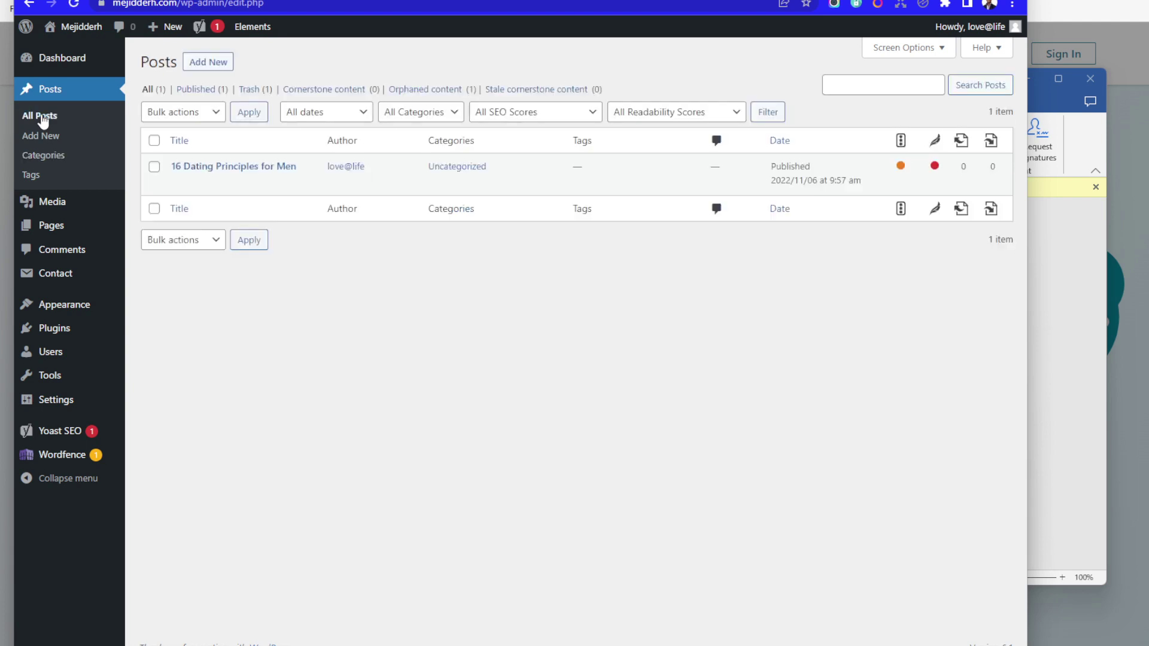
pyautogui.click(179, 183)
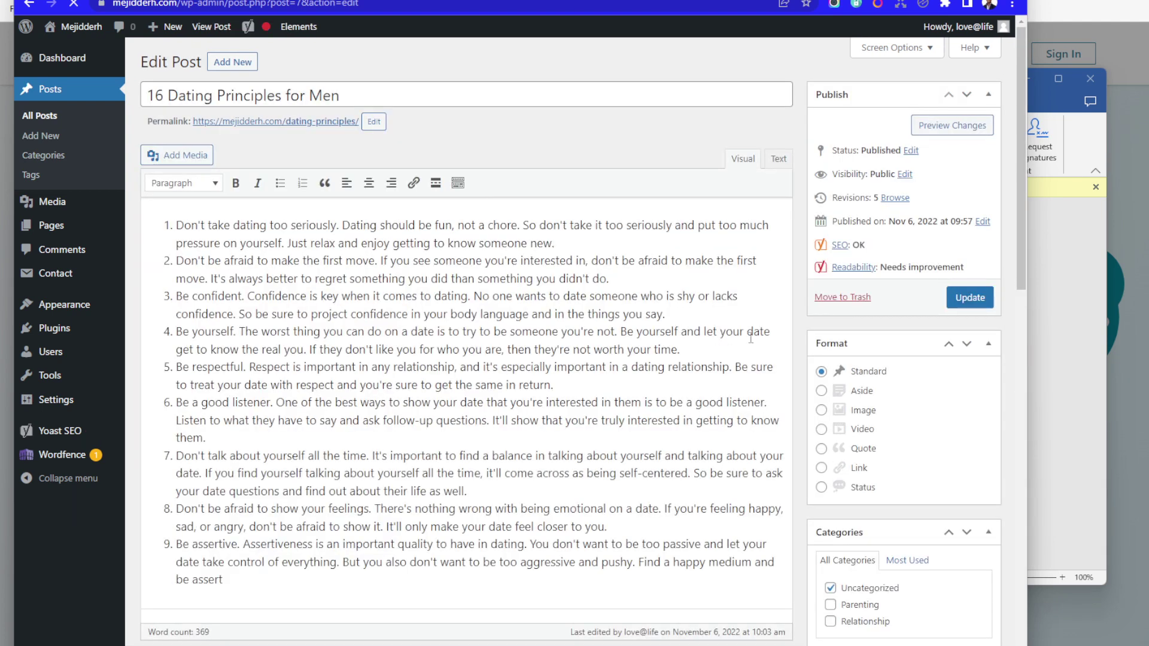
pyautogui.scroll(-2, 984, 191)
pyautogui.scroll(-3, 983, 190)
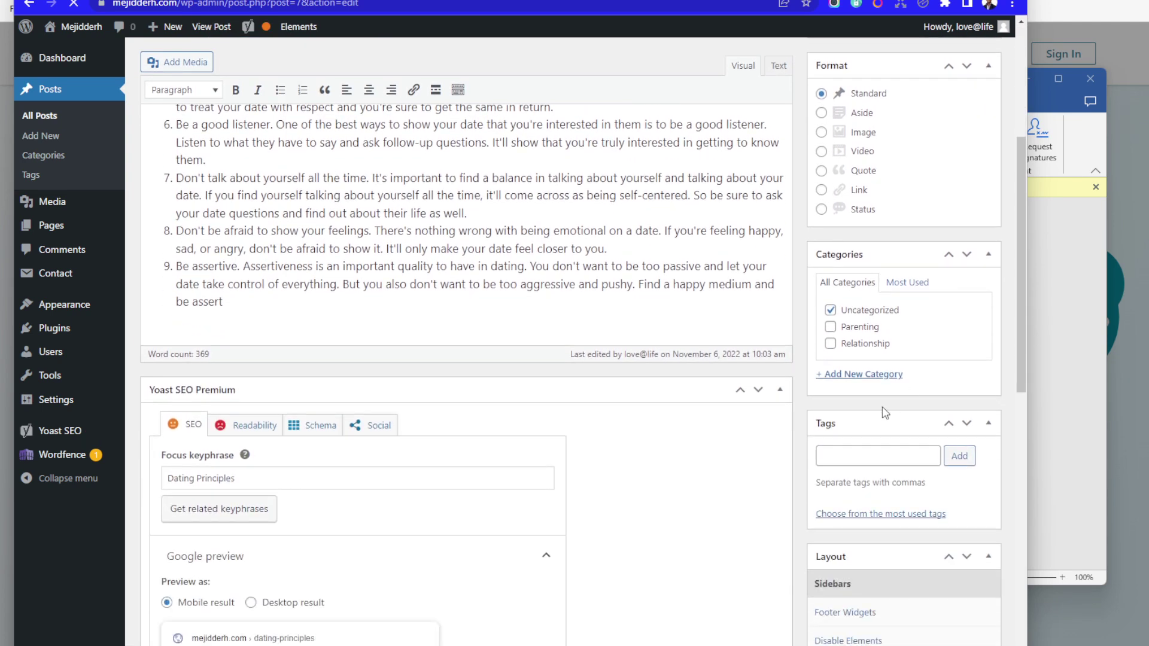
pyautogui.click(831, 343)
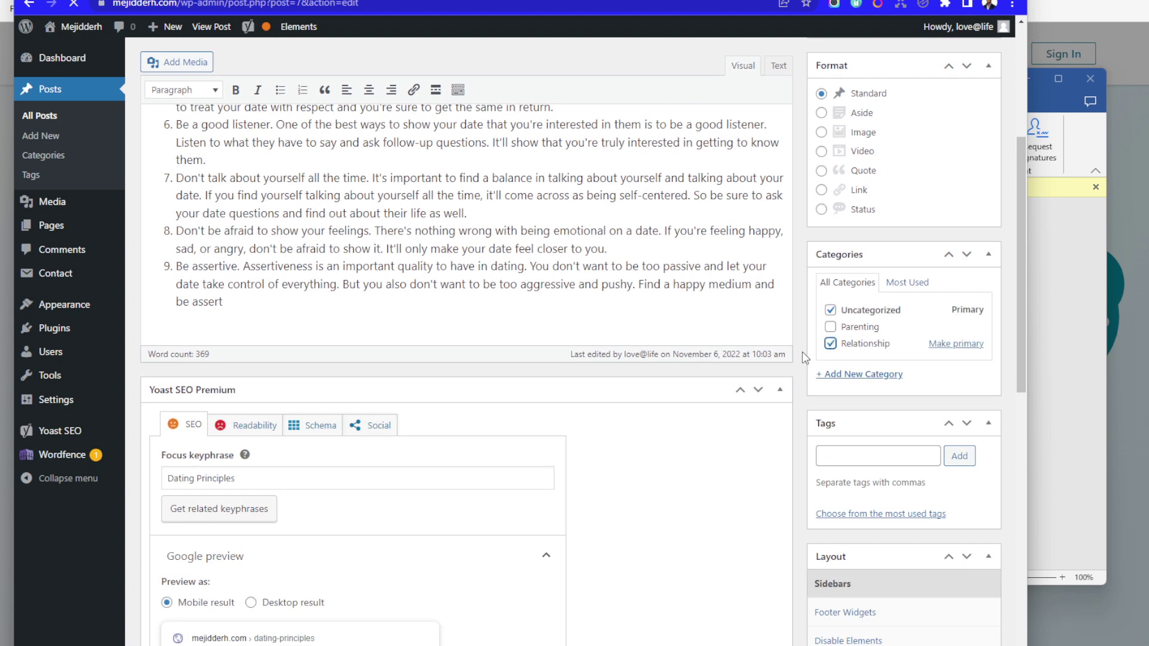
pyautogui.click(829, 312)
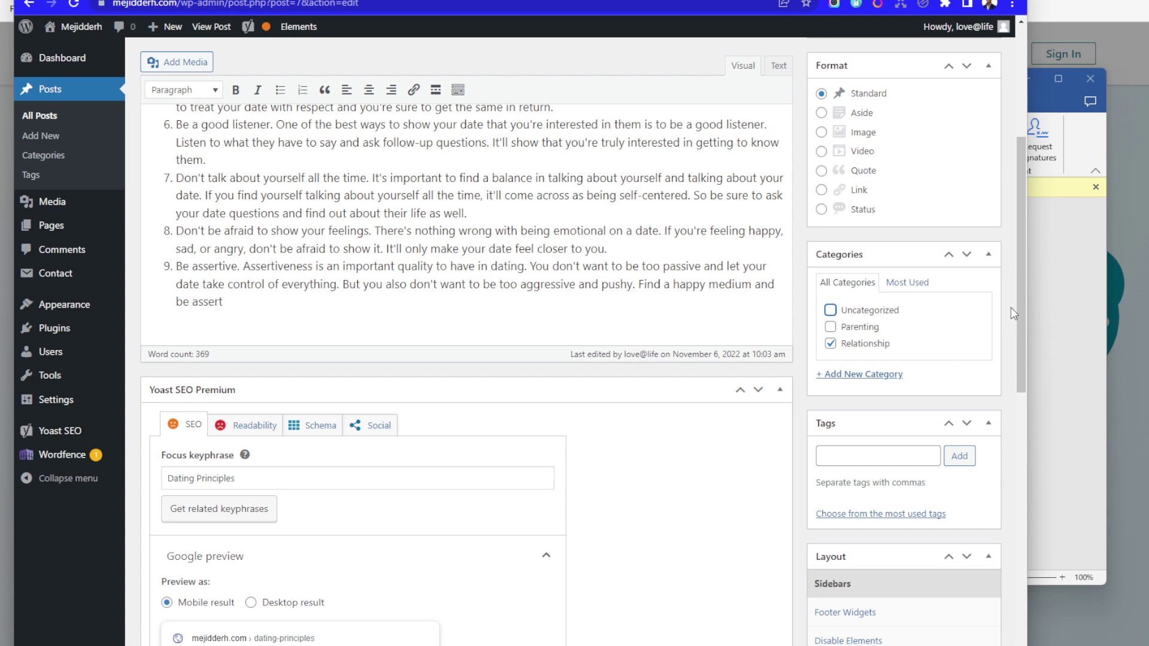
pyautogui.scroll(5, 1012, 307)
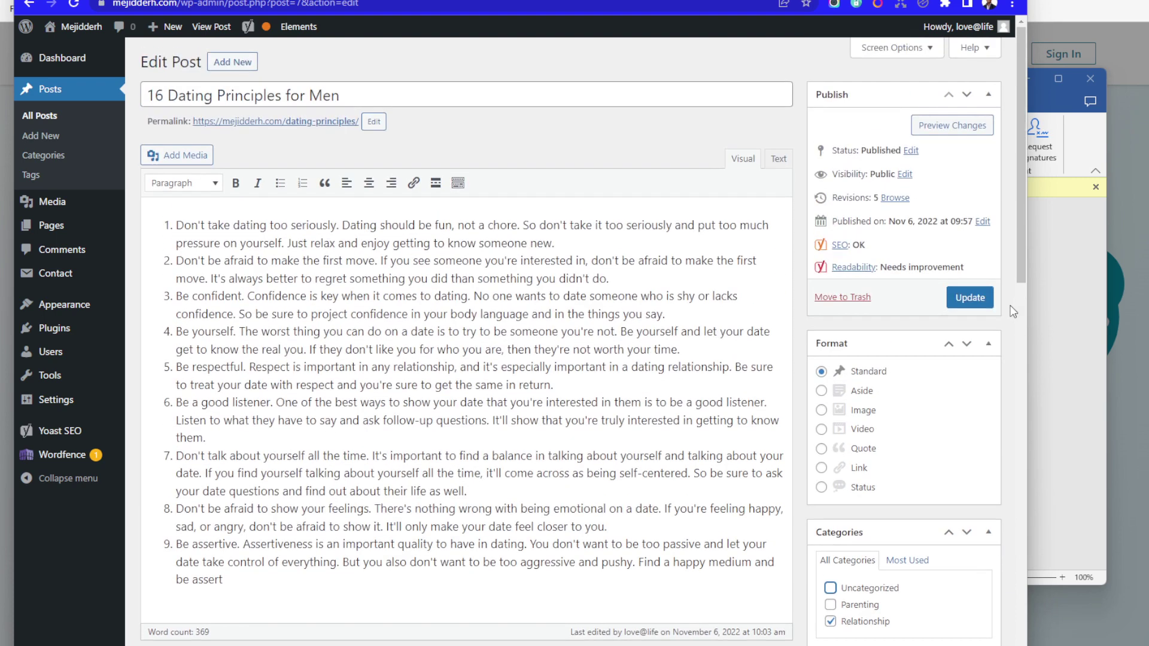
pyautogui.click(964, 302)
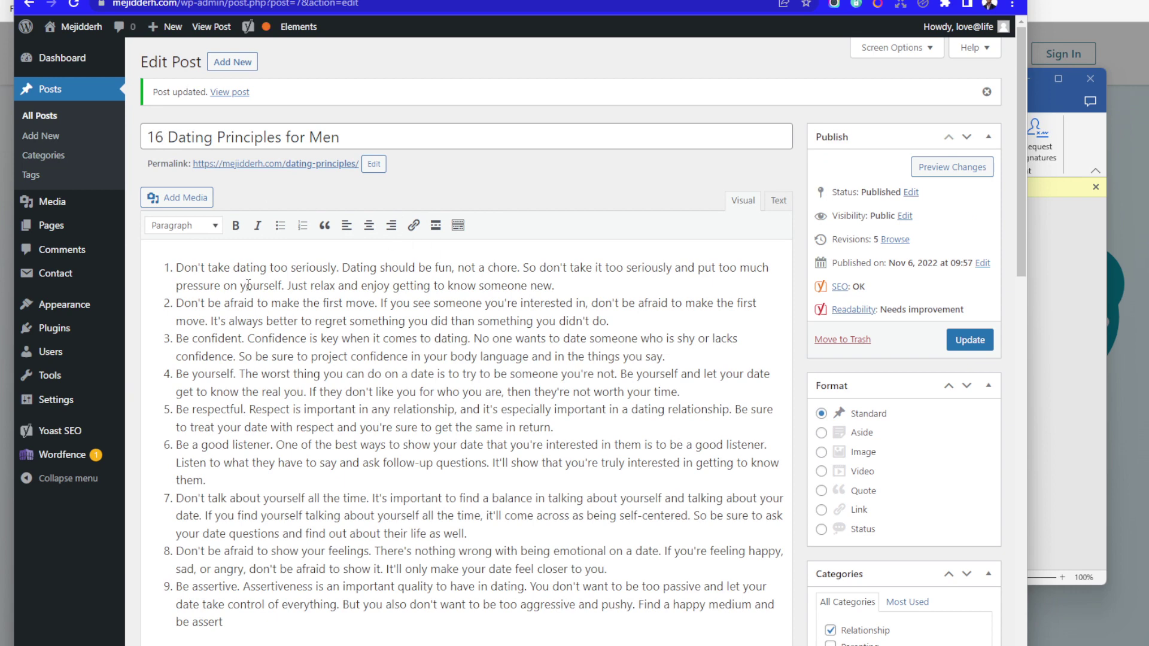
# Copy the words "Dating Principles for Men" from the post's title.
pyautogui.scroll(-15, 429, 321)
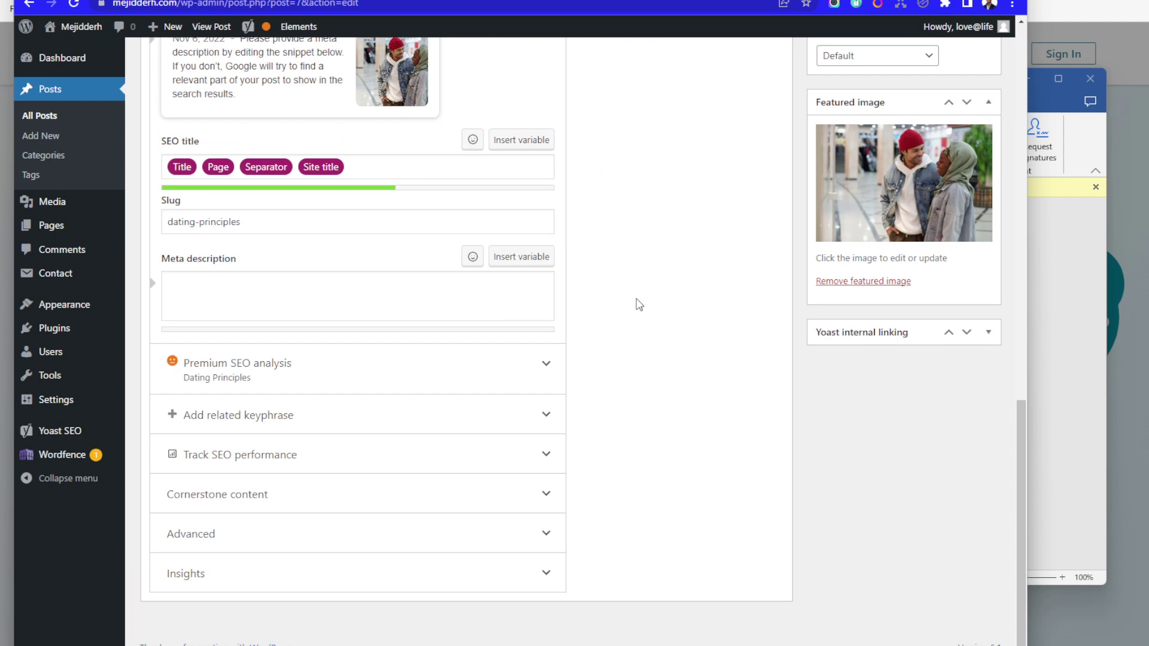
pyautogui.scroll(10, 637, 298)
pyautogui.scroll(5, 637, 298)
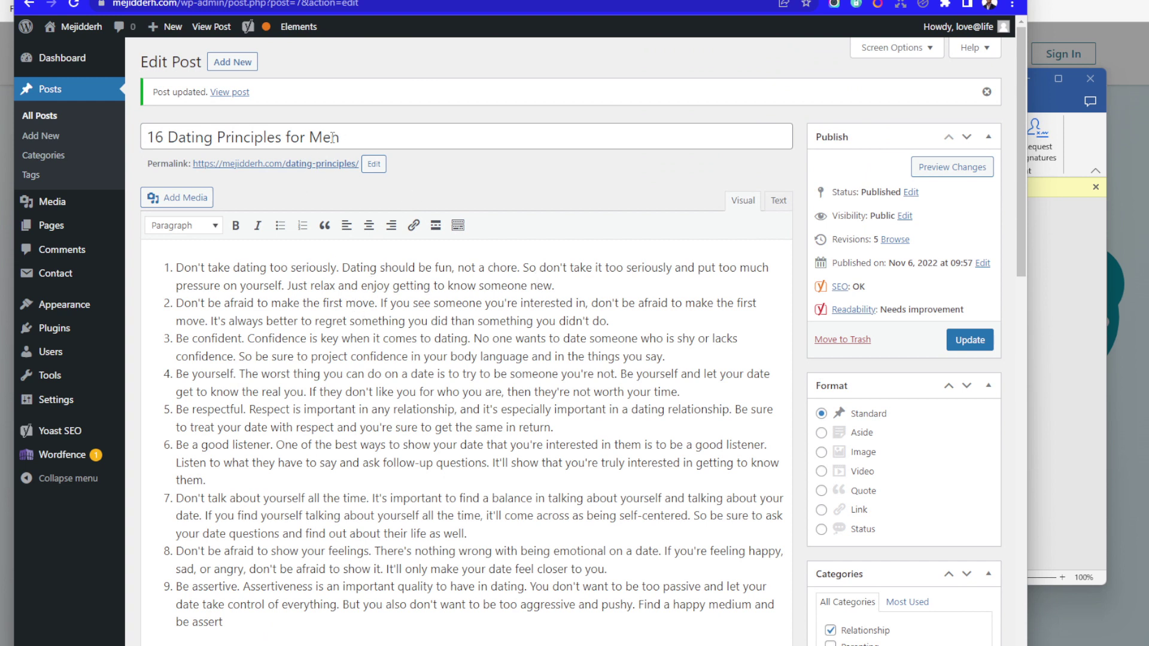
pyautogui.moveTo(341, 142); pyautogui.dragTo(172, 131)
pyautogui.hotkey('ctrl', 'c')
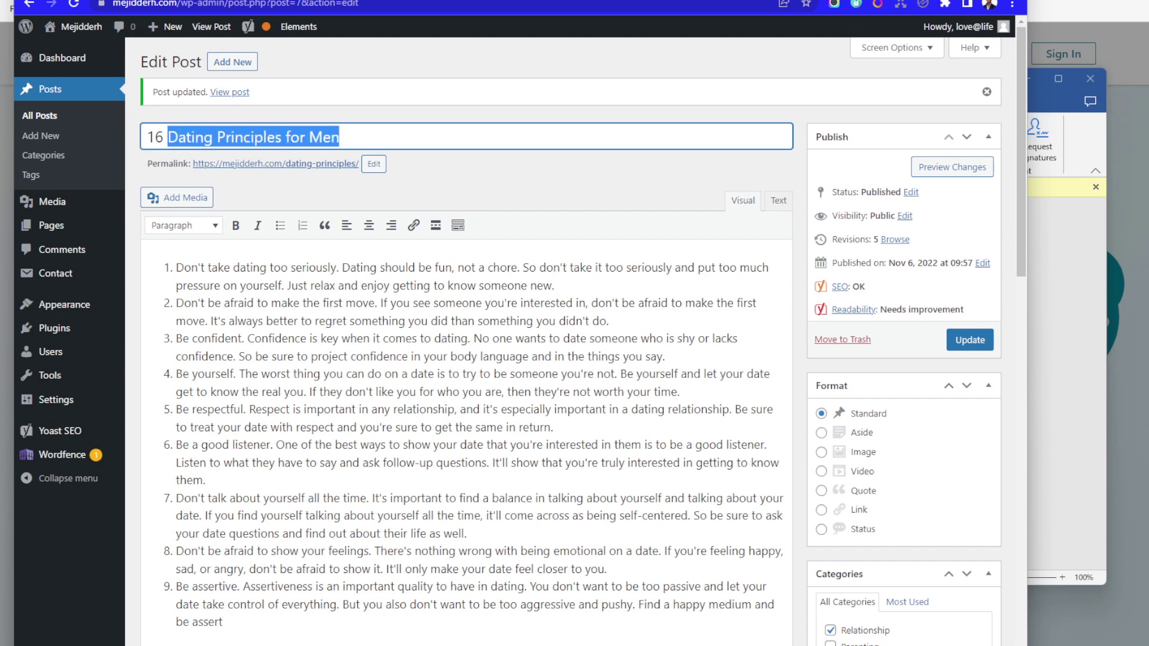
# Search YouTube in a new browser tab for "Dating Principles for Men" and open the video "Principles For Male & Female Relationships".
pyautogui.hotkey('ctrl', 't')
pyautogui.write('youtube.com')
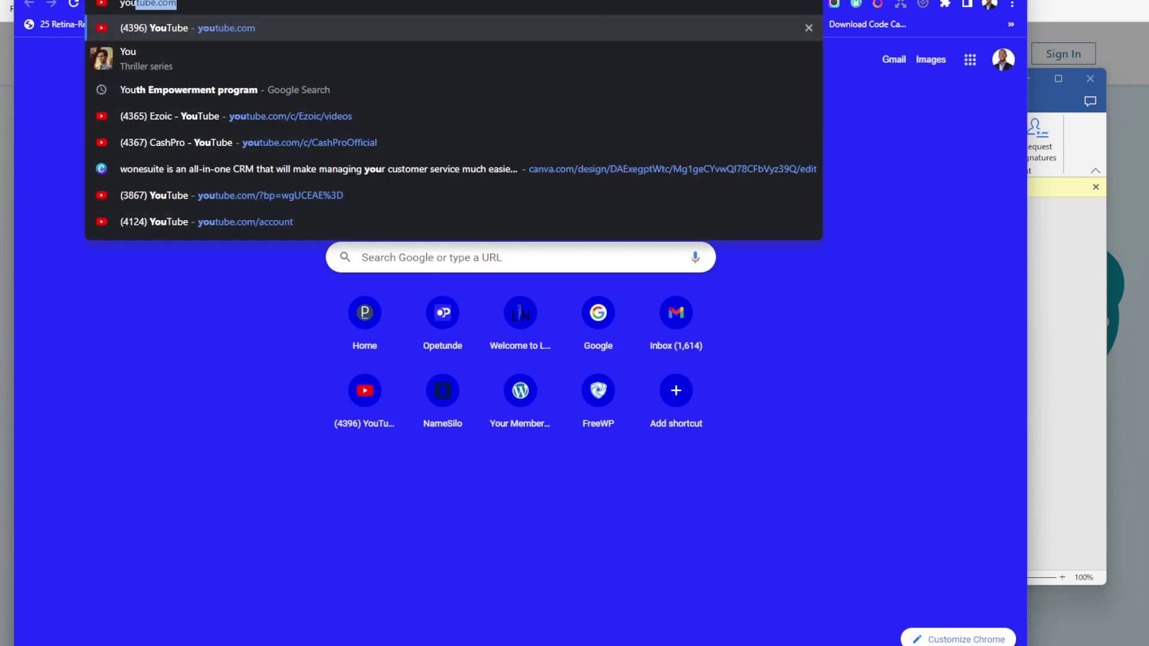
pyautogui.press('Return')
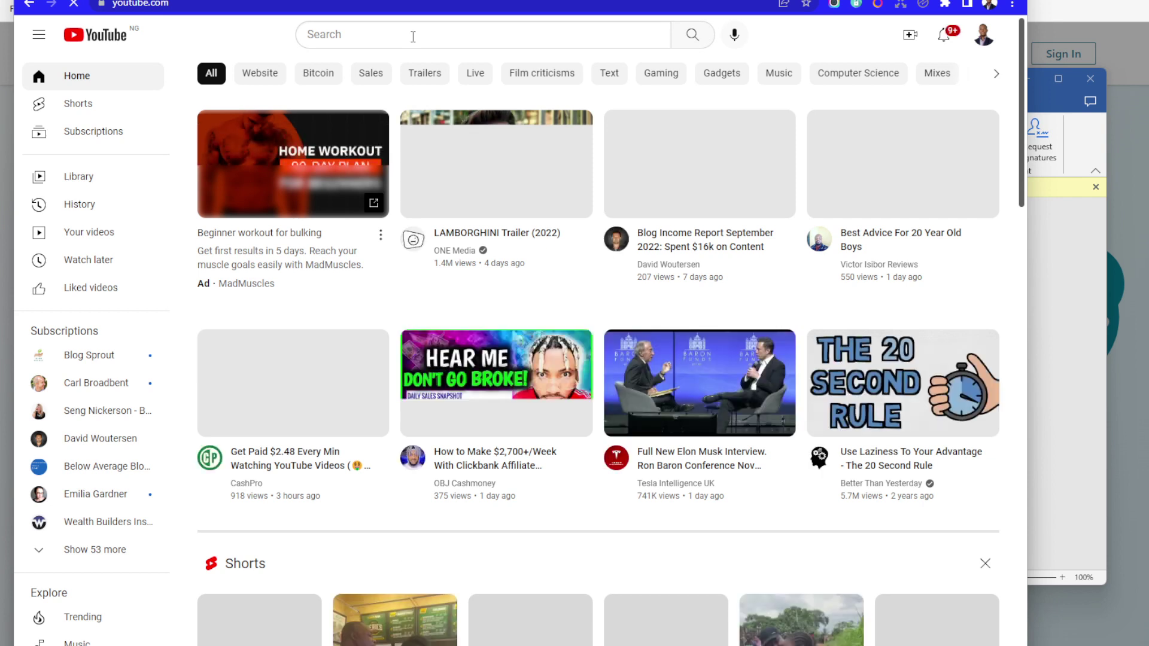
pyautogui.click(413, 36)
pyautogui.hotkey('ctrl', 'v')
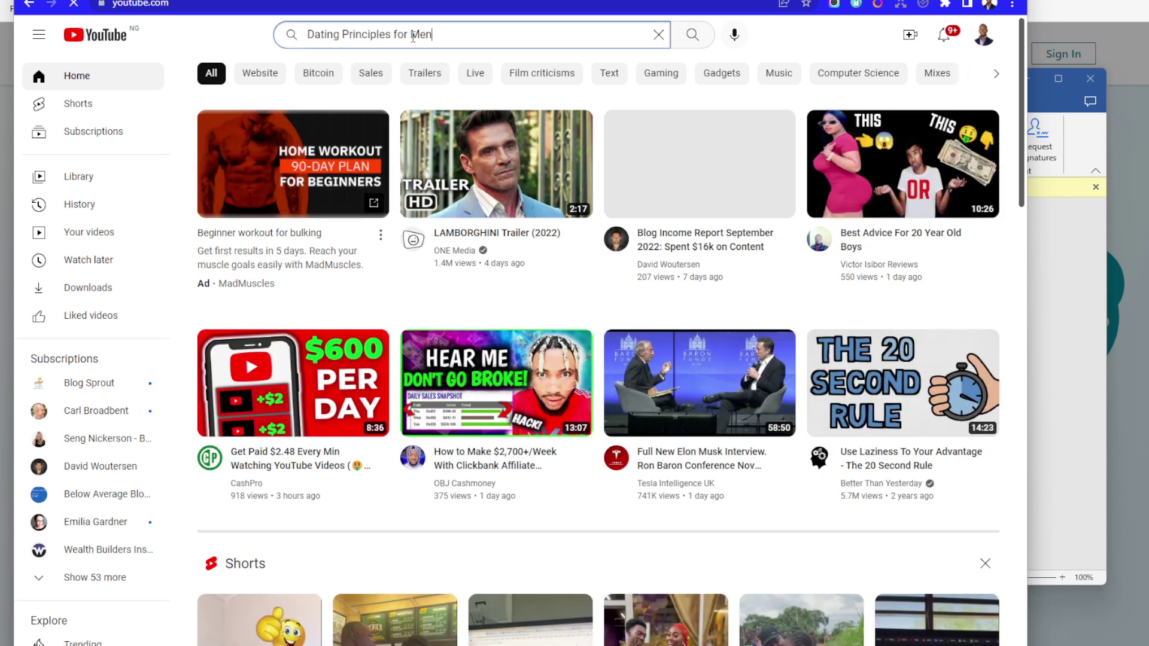
pyautogui.press('Return')
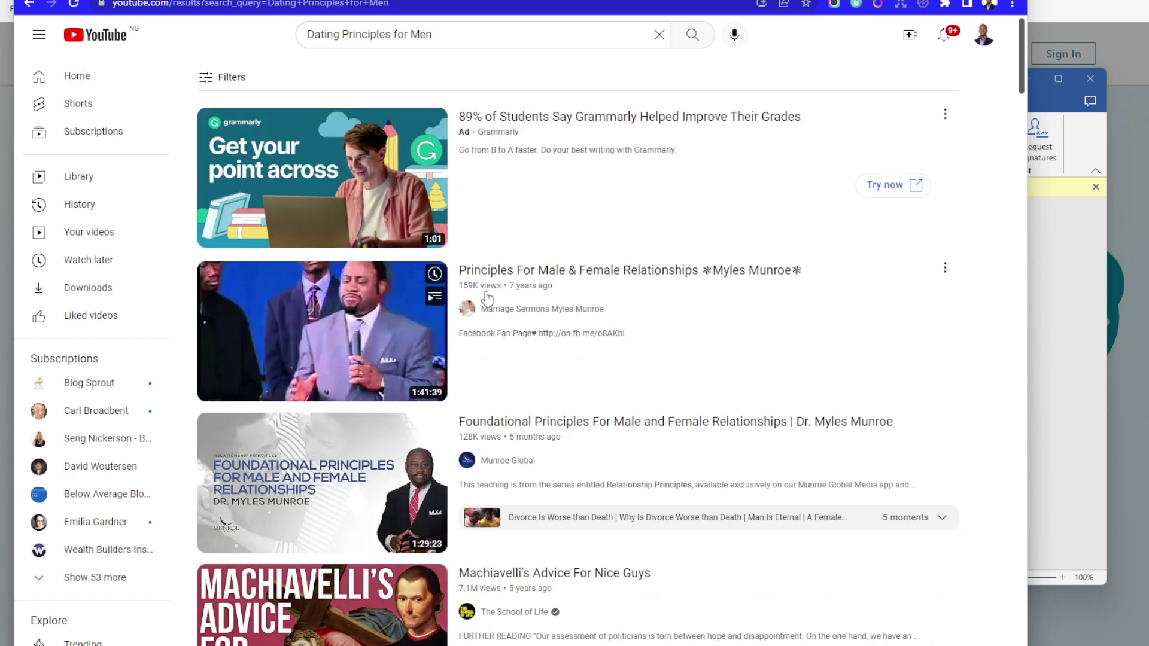
pyautogui.click(509, 274)
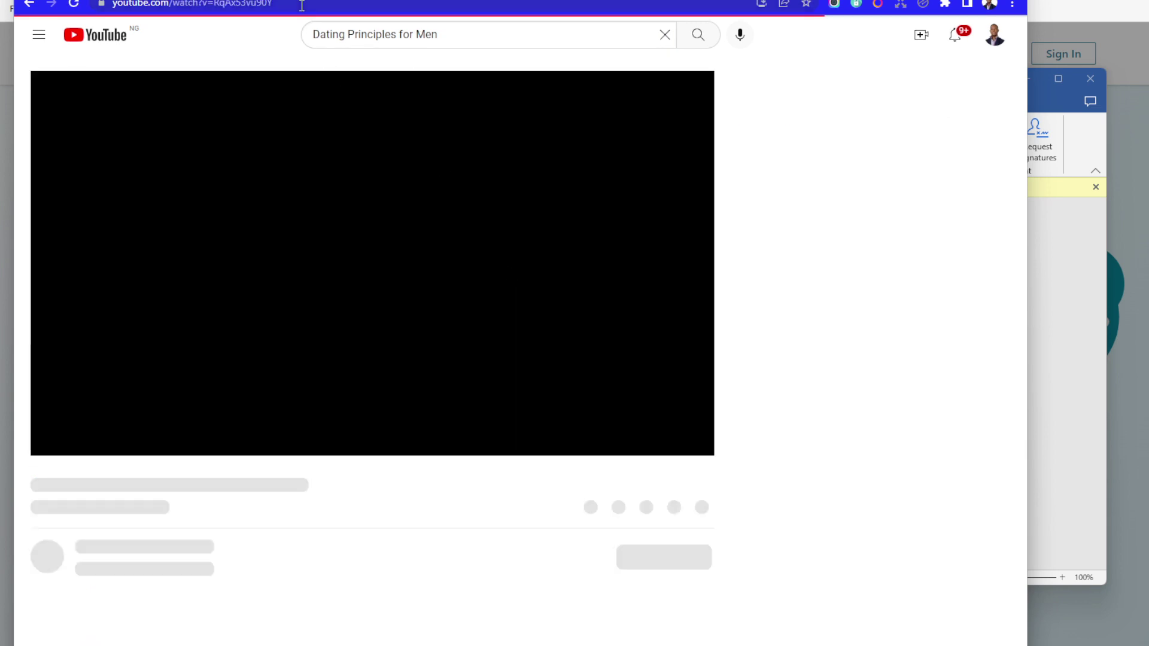
# Copy the web address of the opened YouTube video, pause its playback and return to the dating post's editor.
pyautogui.click(302, 4)
pyautogui.hotkey('ctrl', 'c')
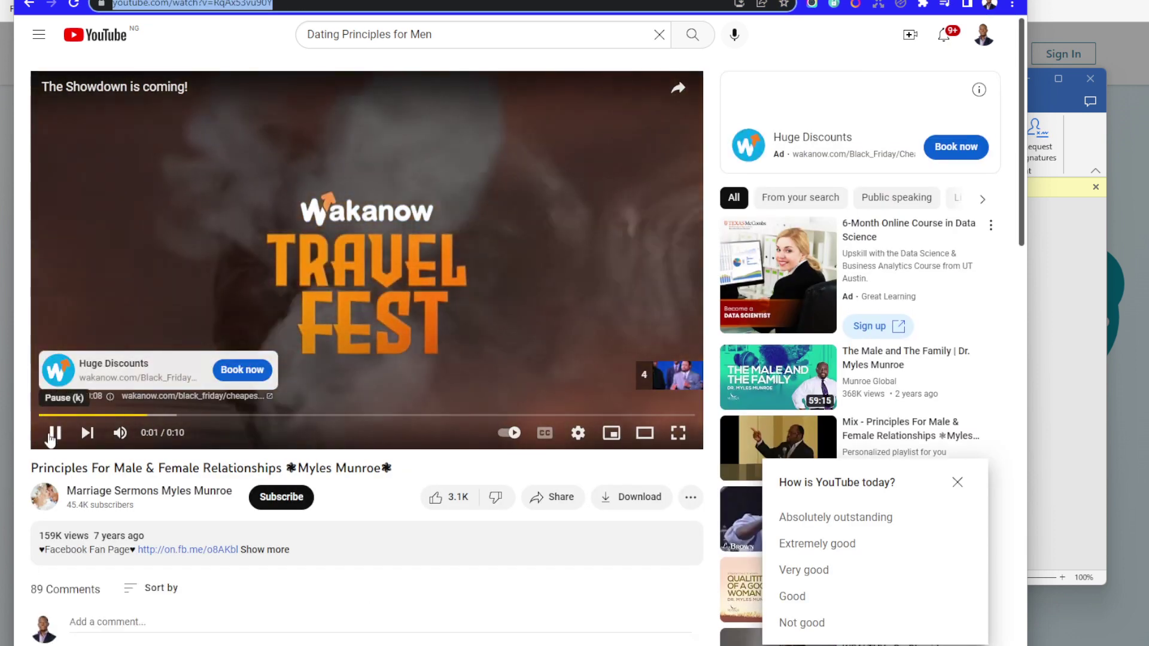
pyautogui.click(54, 433)
pyautogui.hotkey('ctrl', 'Tab')
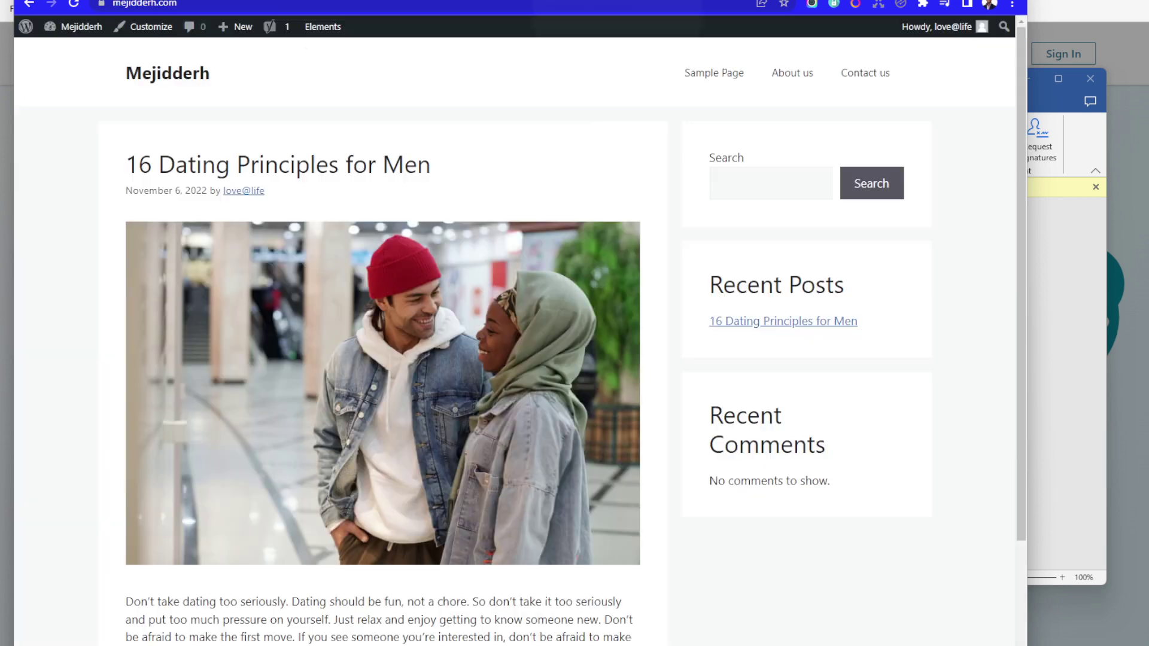
pyautogui.hotkey('ctrl', 'Tab')
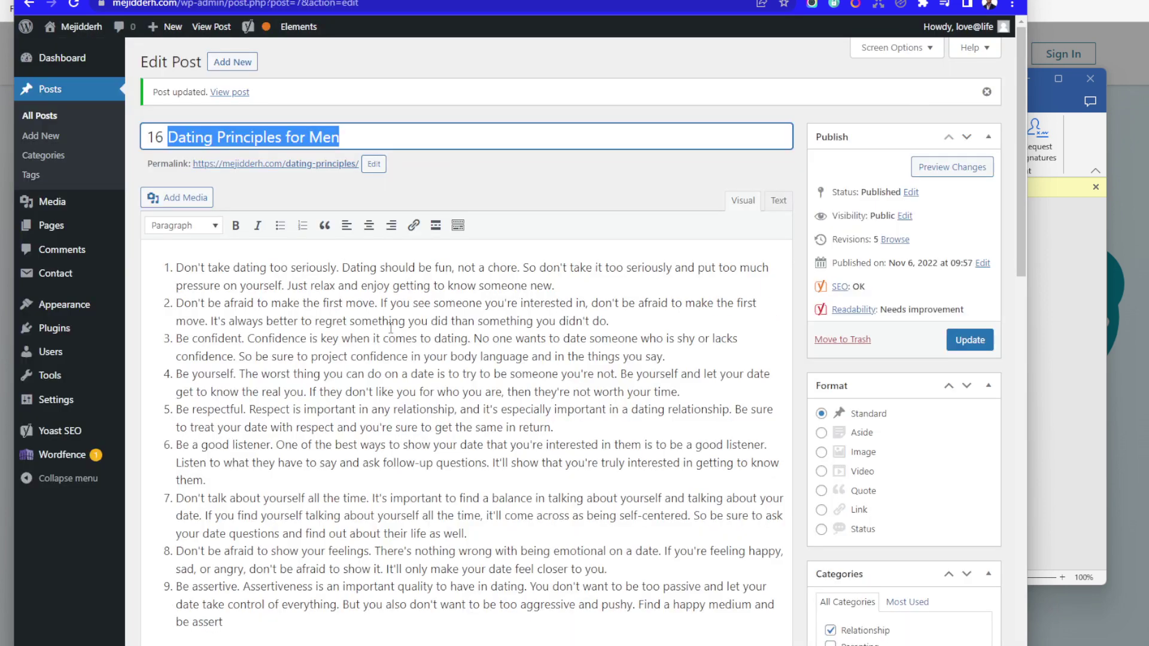
# End the numbered list after item 9 of the post and add blank lines below it.
pyautogui.scroll(-6, 391, 327)
pyautogui.click(286, 291)
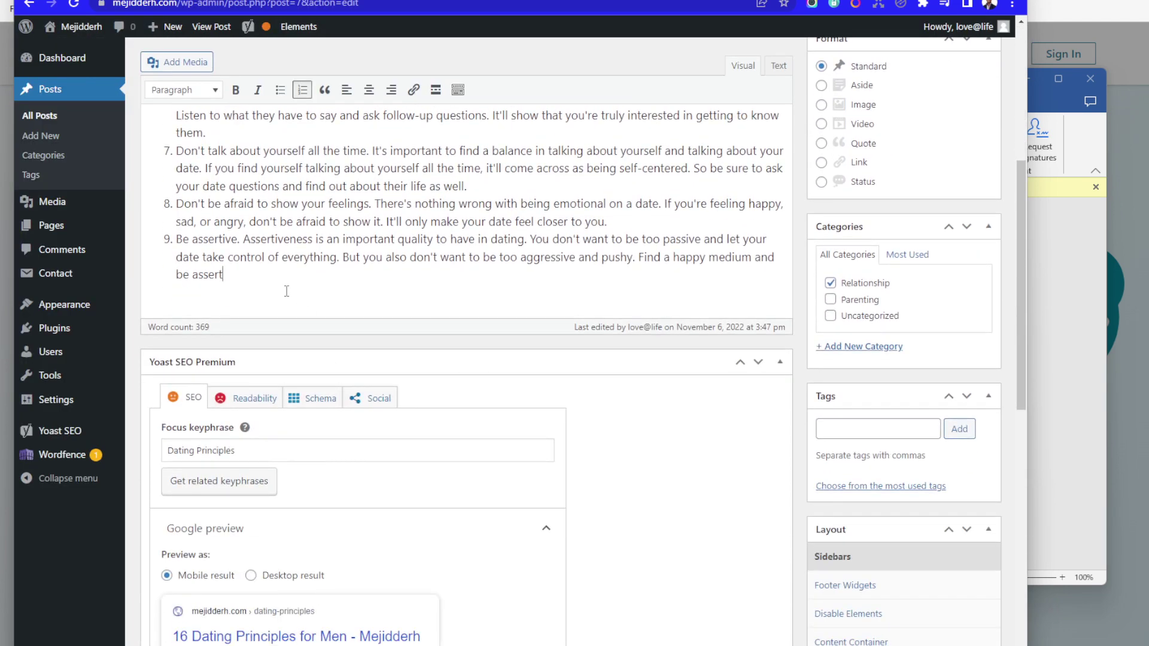
pyautogui.press('Return')
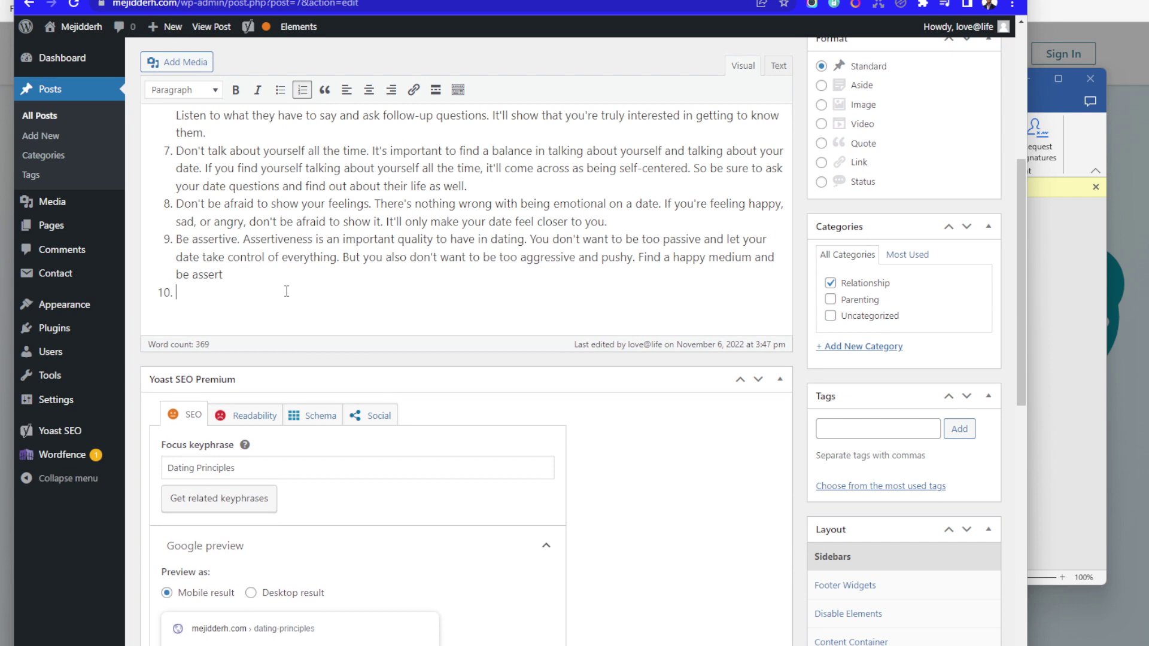
pyautogui.press('BackSpace')
pyautogui.press('Return')
pyautogui.press('Return')
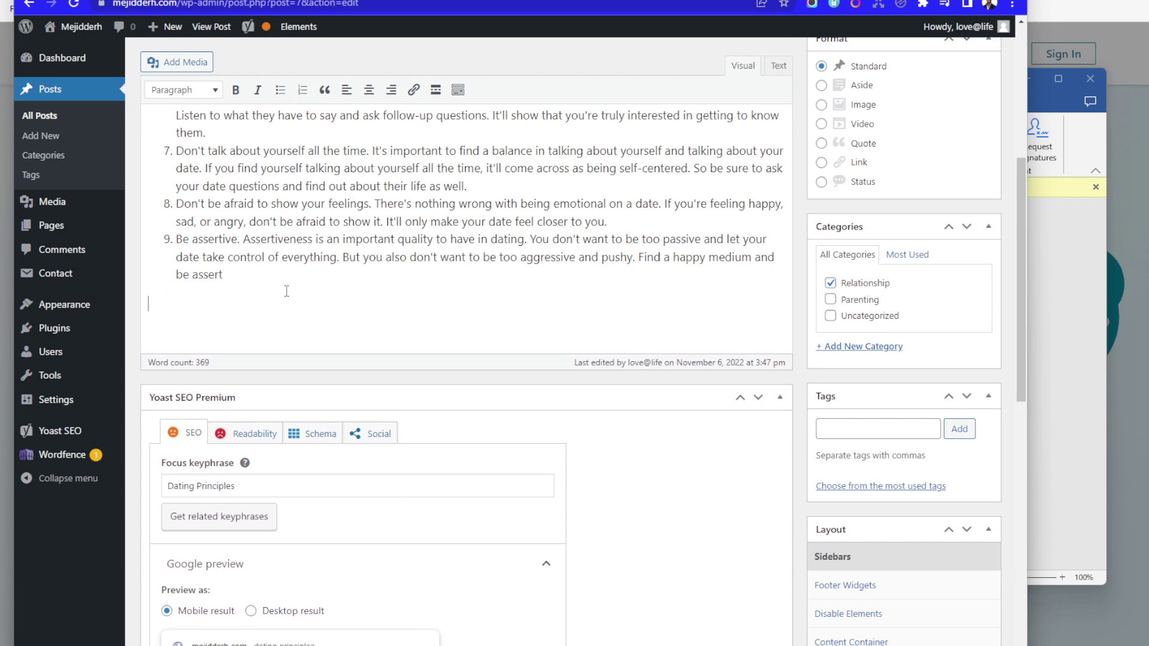
pyautogui.press('Return')
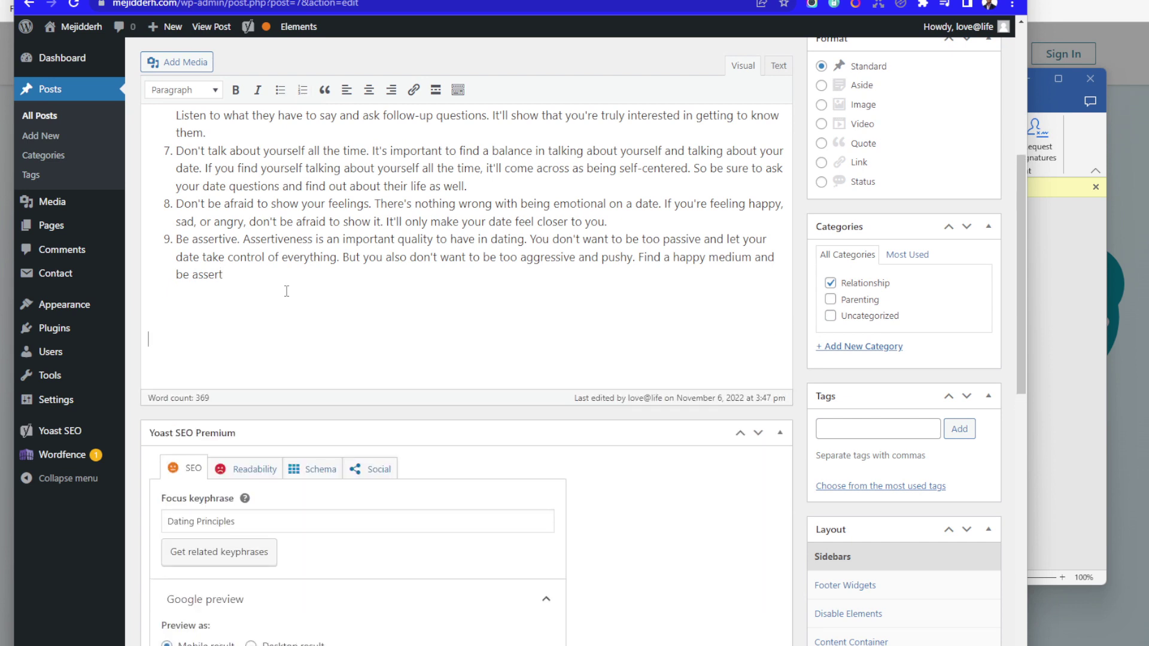
# Set the post's format to Video.
pyautogui.scroll(5, 381, 277)
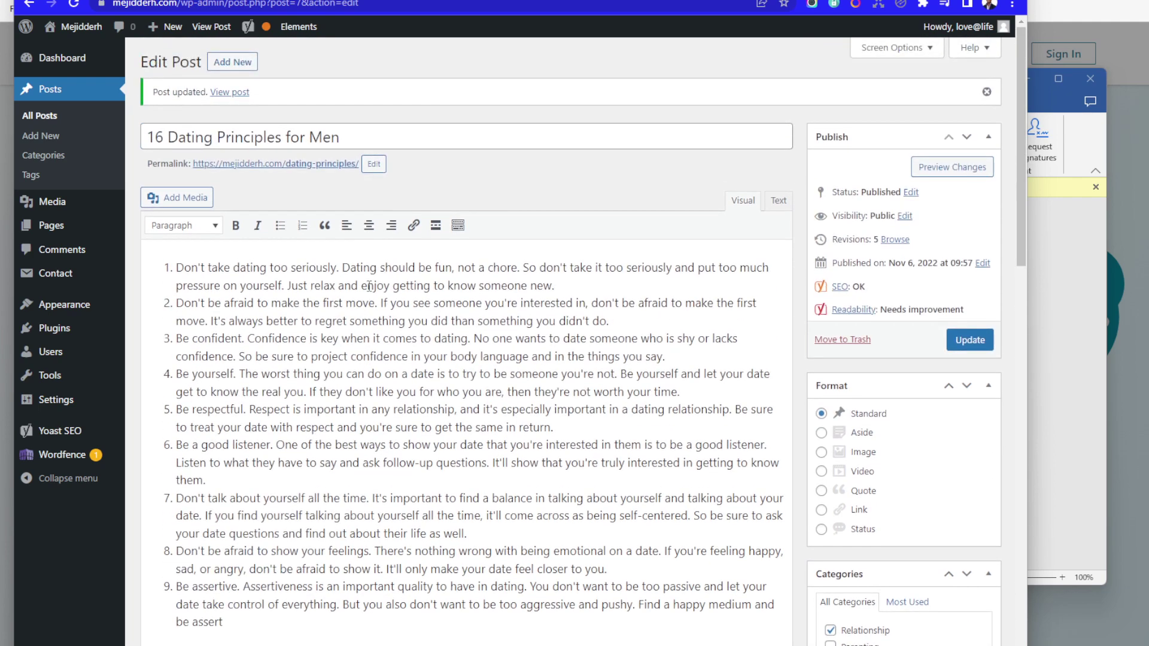
pyautogui.scroll(-2, 418, 197)
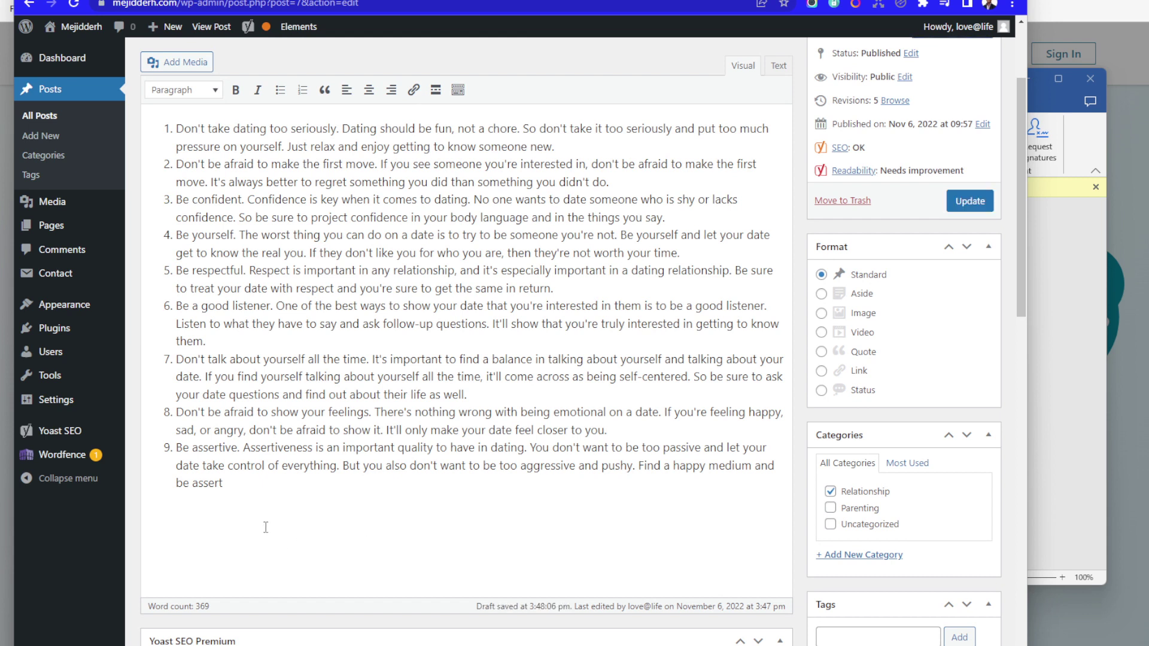
pyautogui.click(821, 332)
pyautogui.click(296, 541)
pyautogui.rightClick(280, 536)
pyautogui.click(246, 549)
pyautogui.click(178, 63)
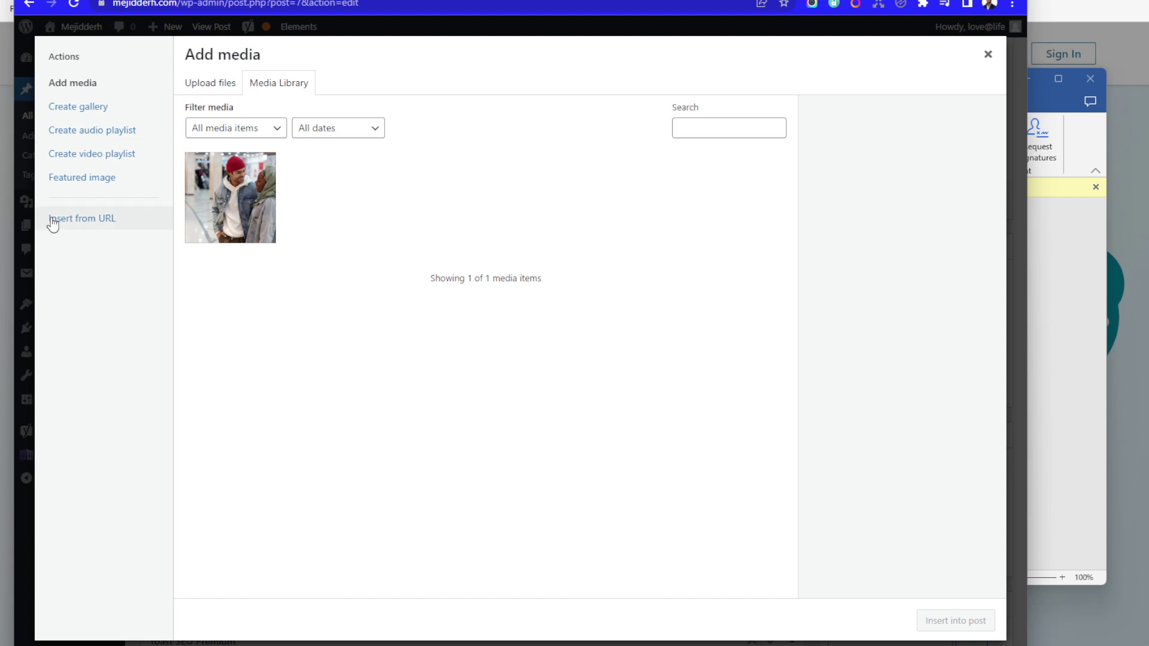
pyautogui.click(83, 219)
pyautogui.click(295, 99)
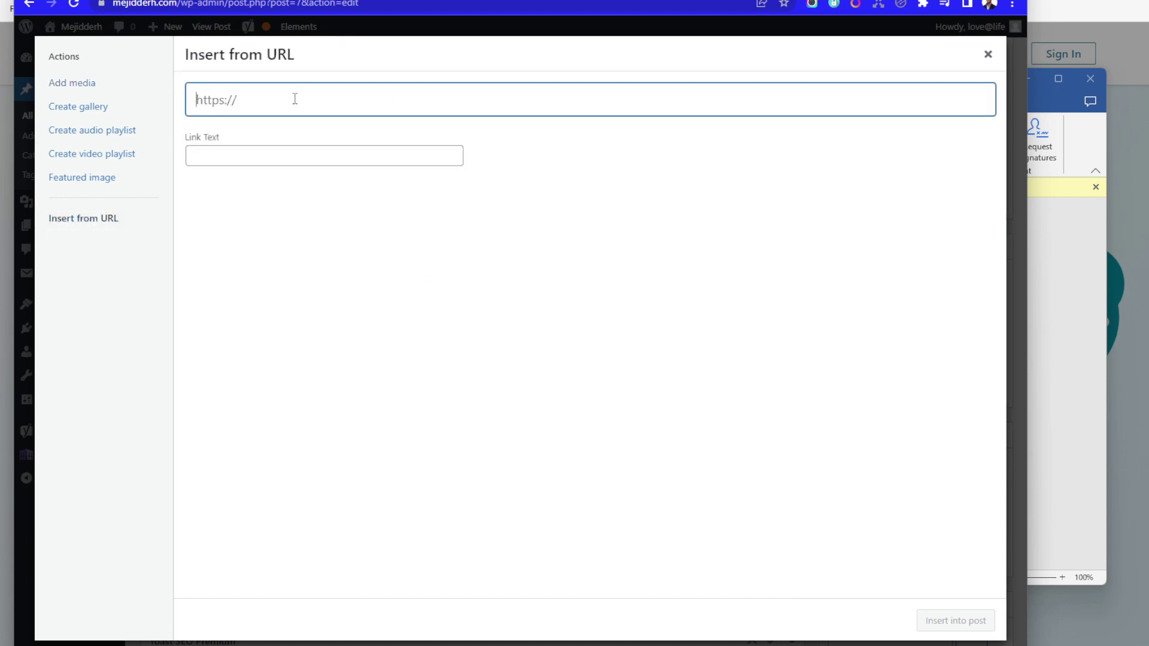
pyautogui.hotkey('ctrl', 'v')
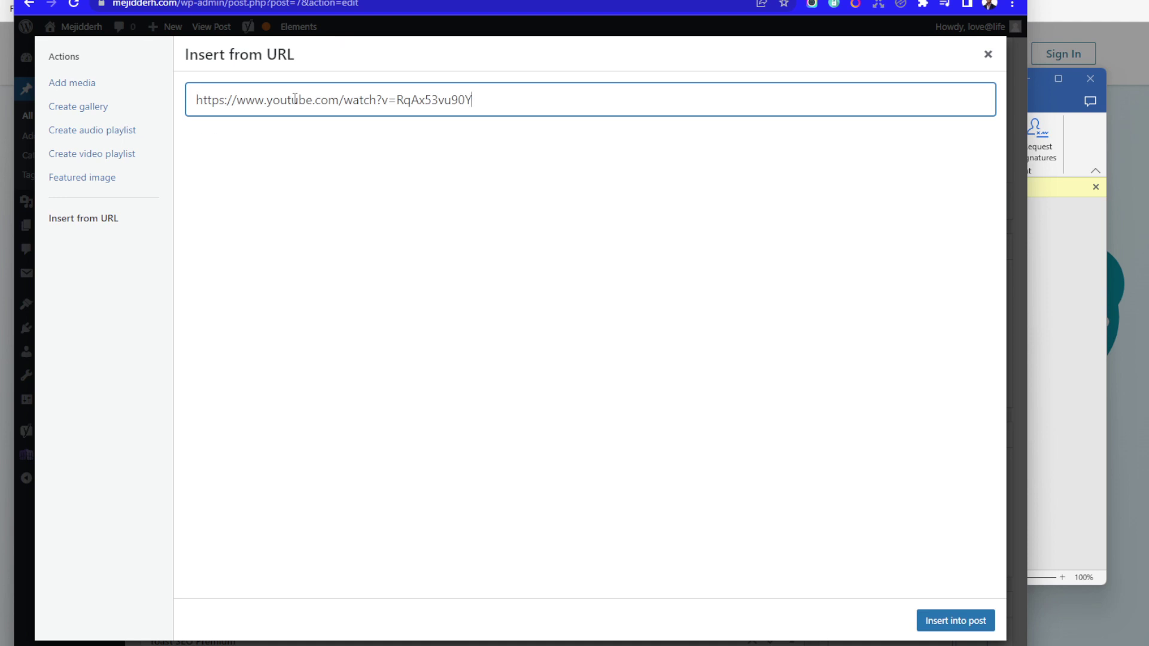
pyautogui.click(953, 622)
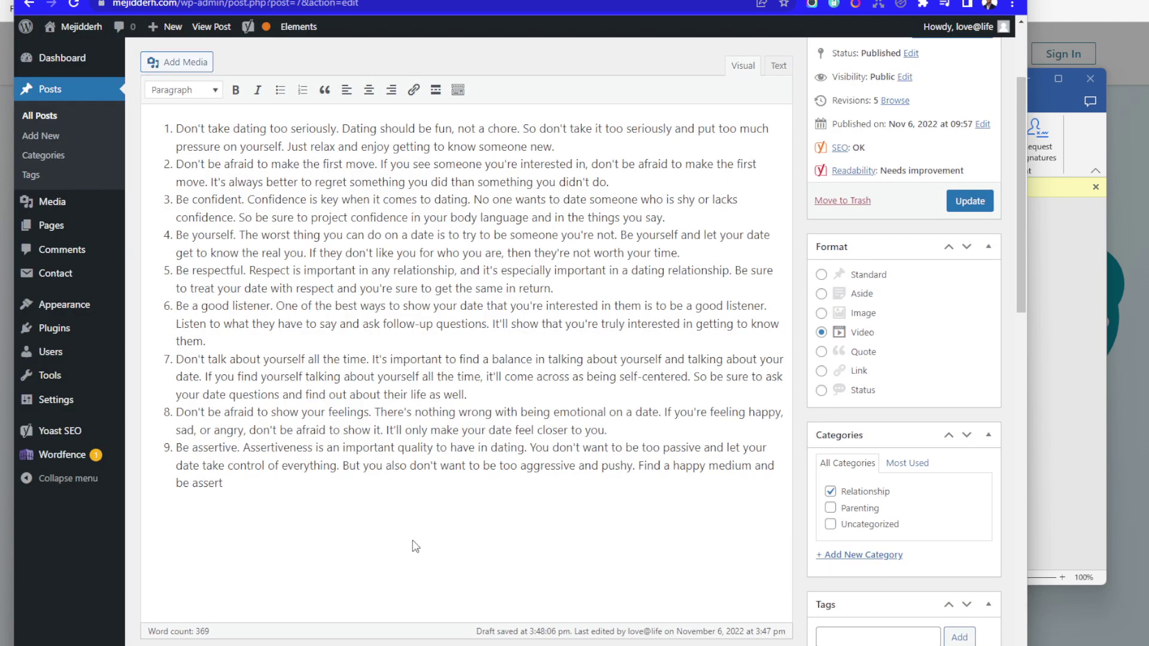
# Examine the embedded video's preview and its placement below the list in the post body.
pyautogui.scroll(-3, 509, 520)
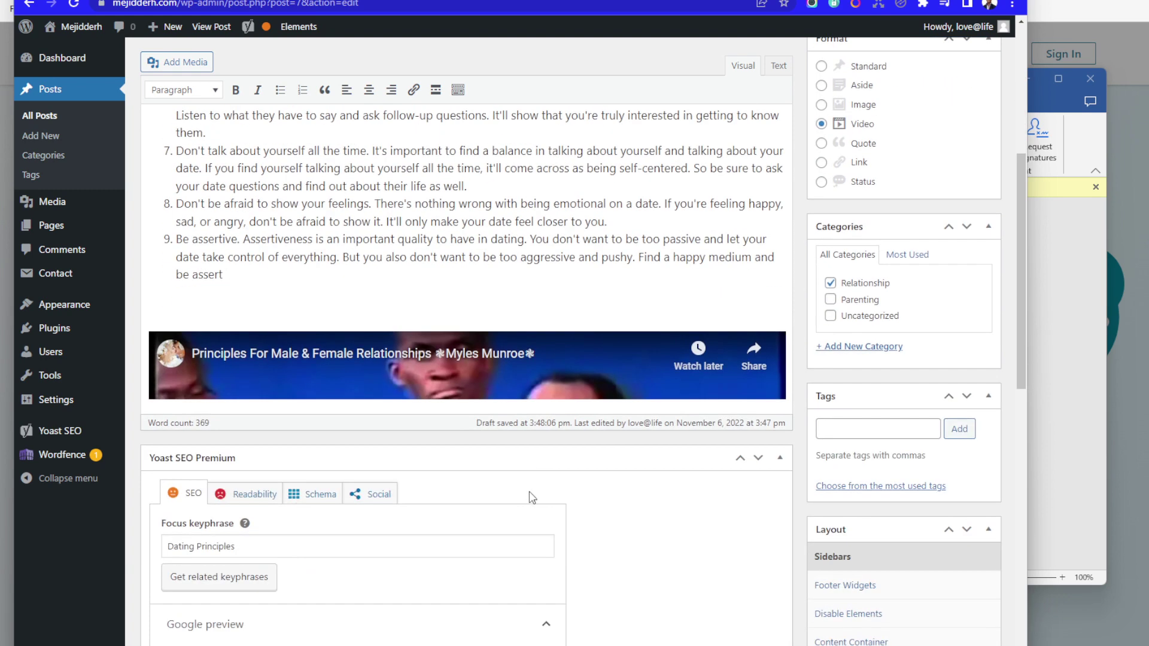
pyautogui.scroll(-1, 745, 323)
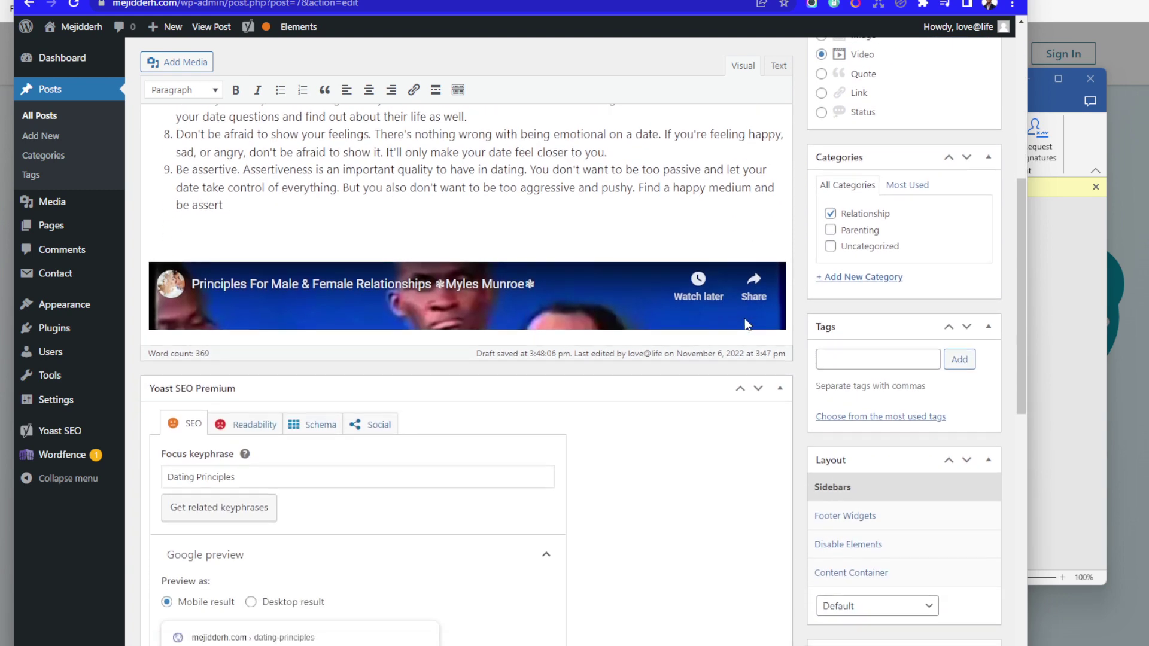
pyautogui.scroll(2, 545, 290)
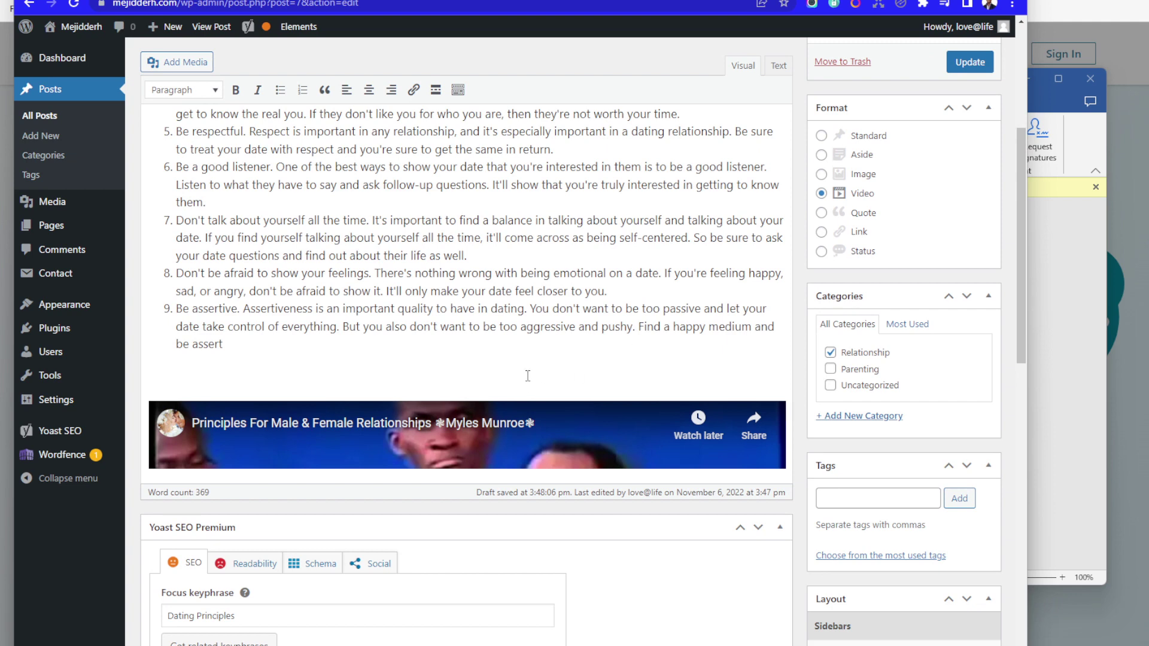
pyautogui.scroll(-2, 777, 323)
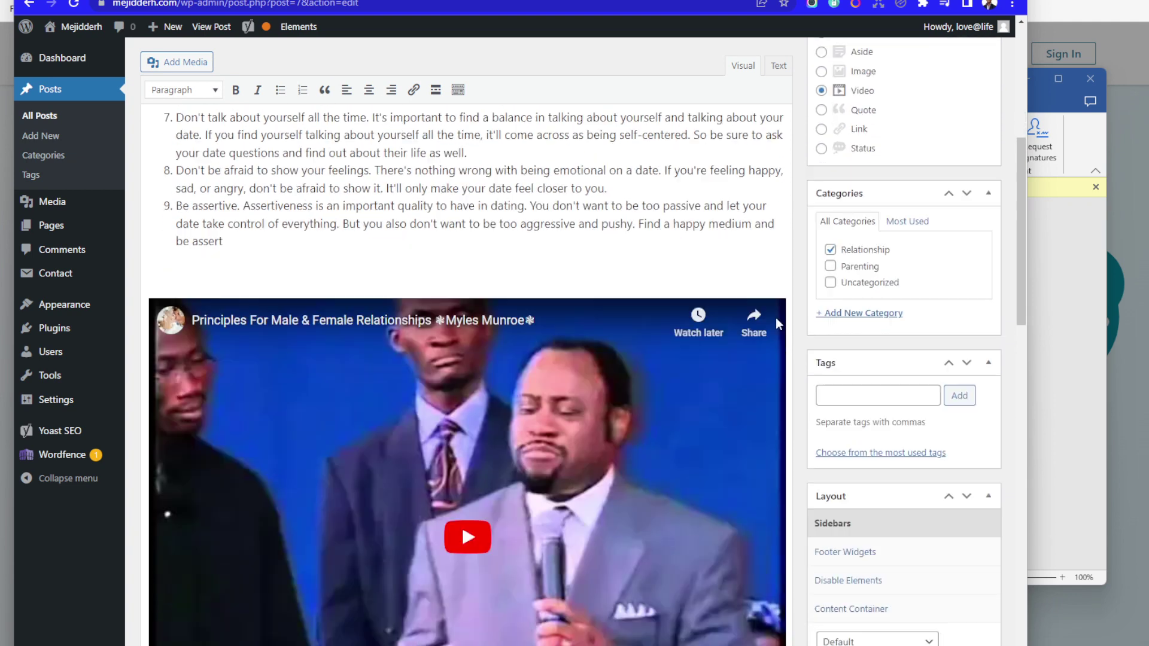
pyautogui.scroll(-3, 776, 320)
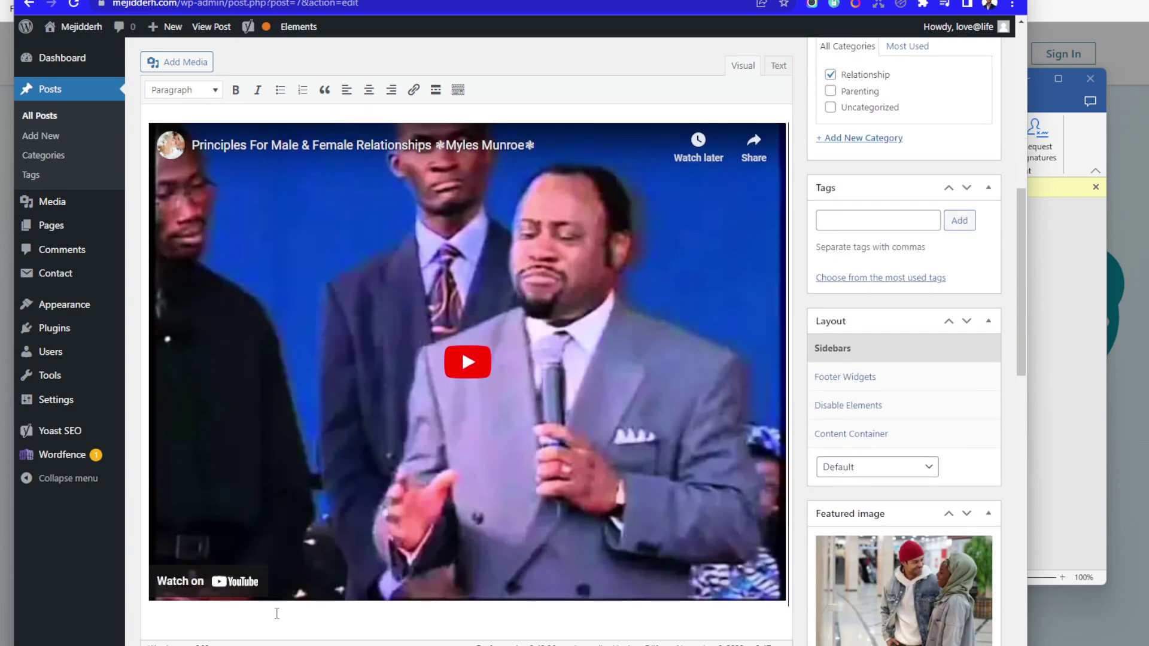
pyautogui.scroll(-3, 784, 426)
pyautogui.scroll(-2, 791, 428)
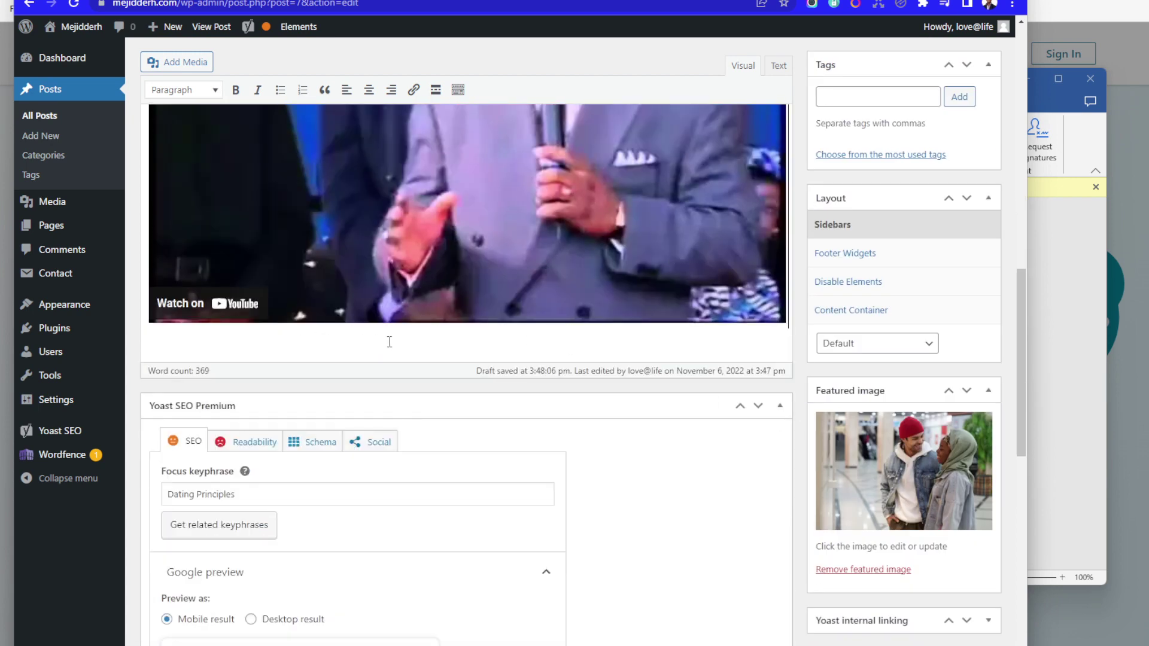
# Copy the video's title "Principles For Male & Female Relationships" from its YouTube page.
pyautogui.click(565, 345)
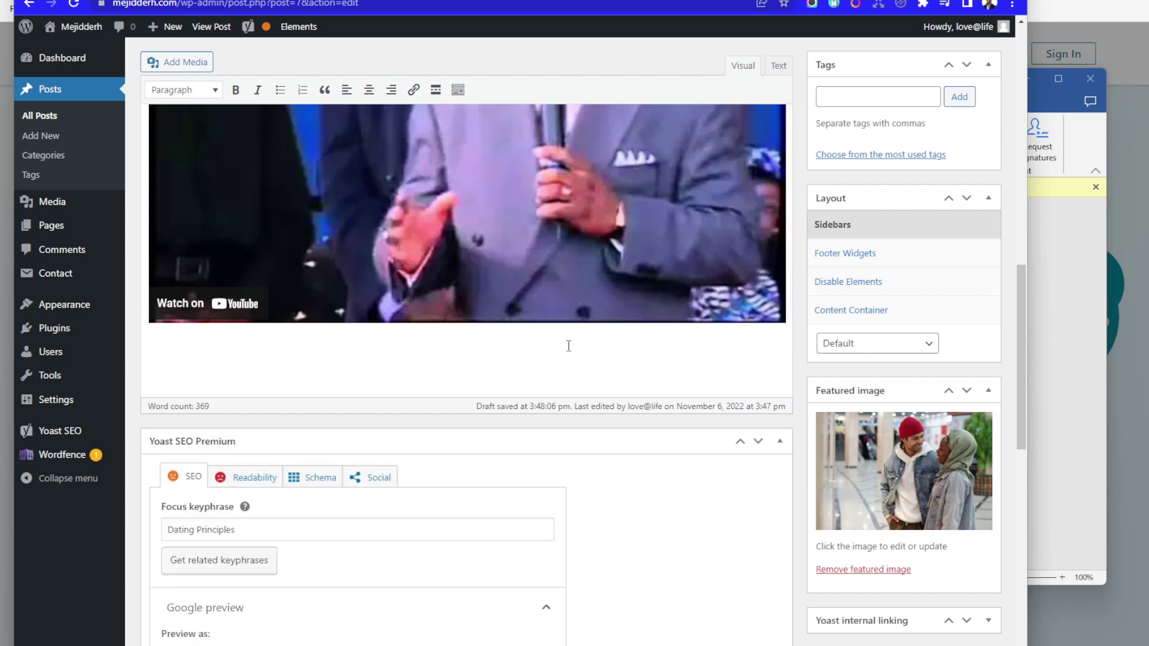
pyautogui.hotkey('ctrl', 'v')
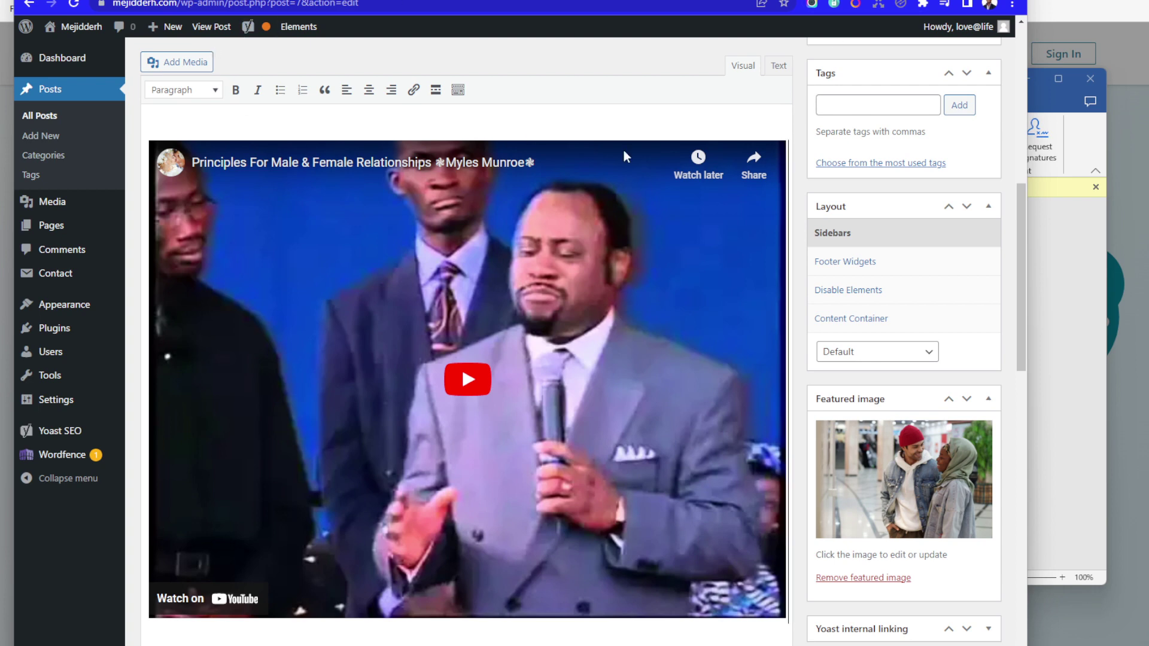
pyautogui.scroll(8, 623, 150)
pyautogui.hotkey('ctrl', 'Tab')
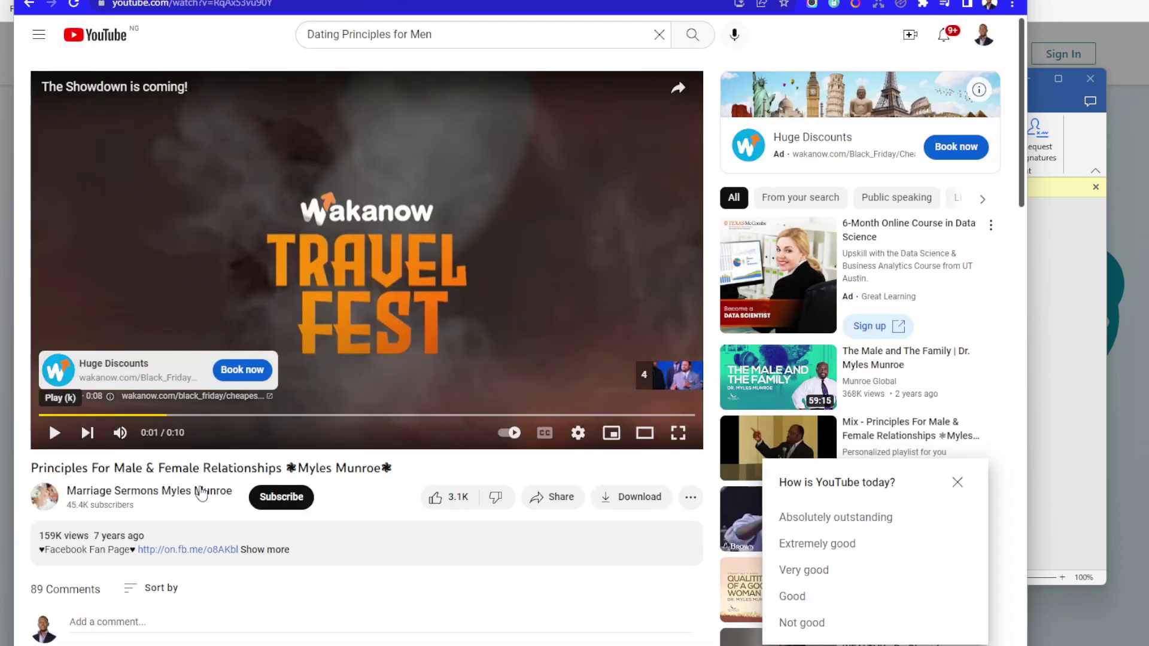
pyautogui.moveTo(32, 468); pyautogui.dragTo(282, 468)
pyautogui.hotkey('ctrl', 'c')
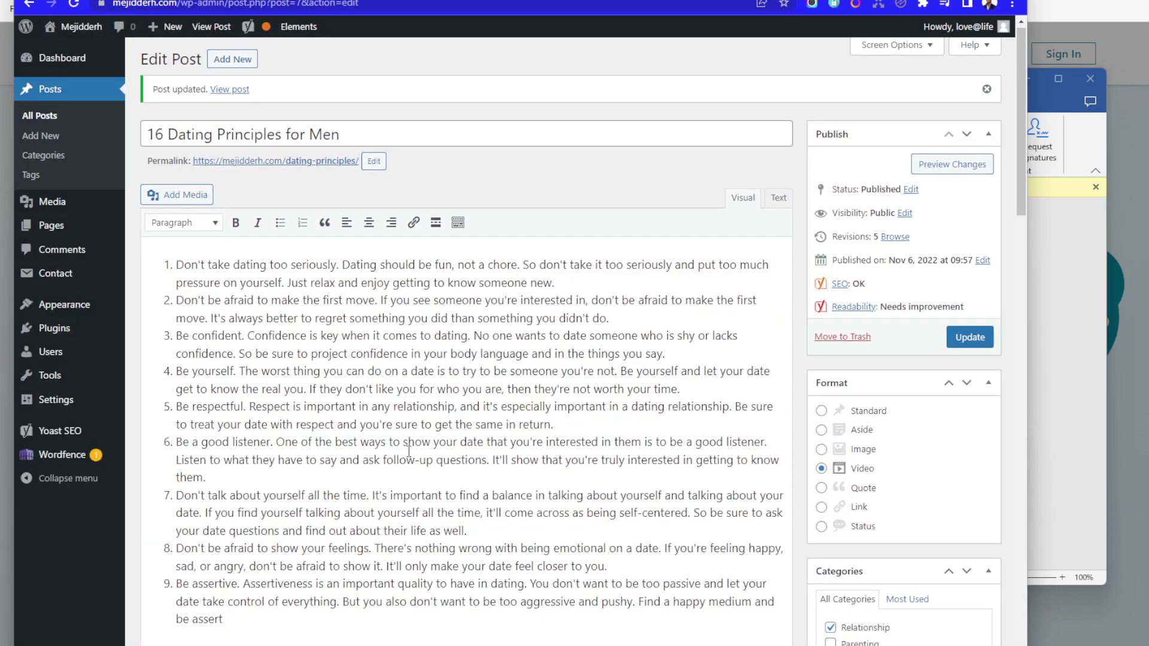
# Paste the copied title "Principles For Male & Female Relationships" directly below the embedded video in the post.
pyautogui.scroll(-10, 414, 439)
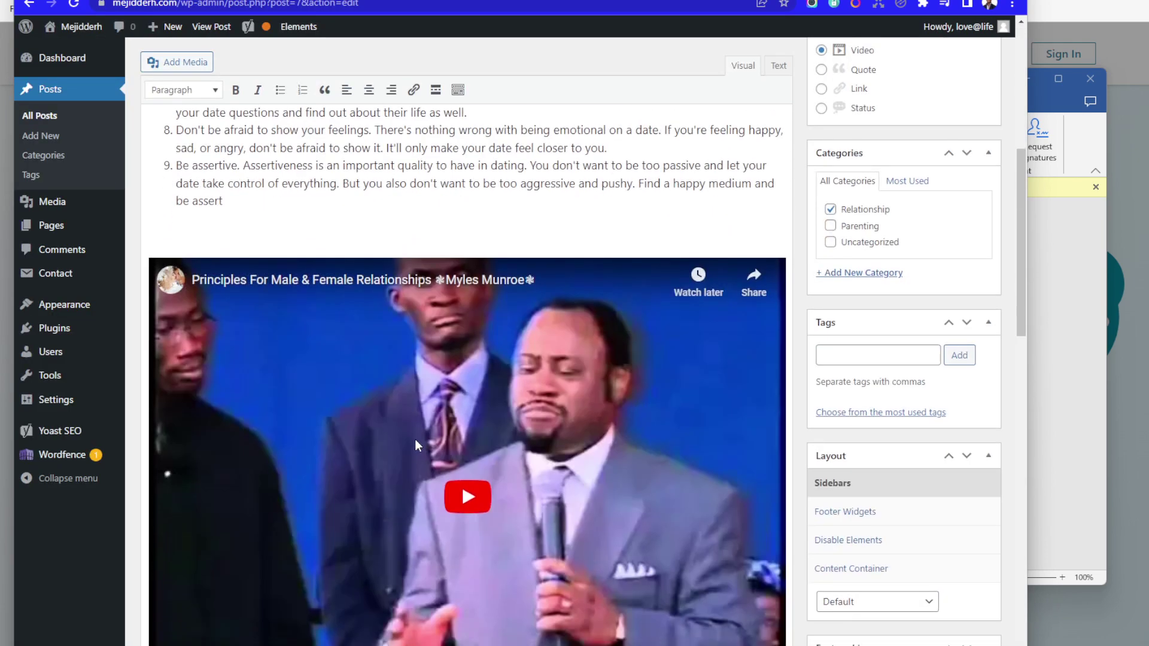
pyautogui.scroll(-5, 417, 446)
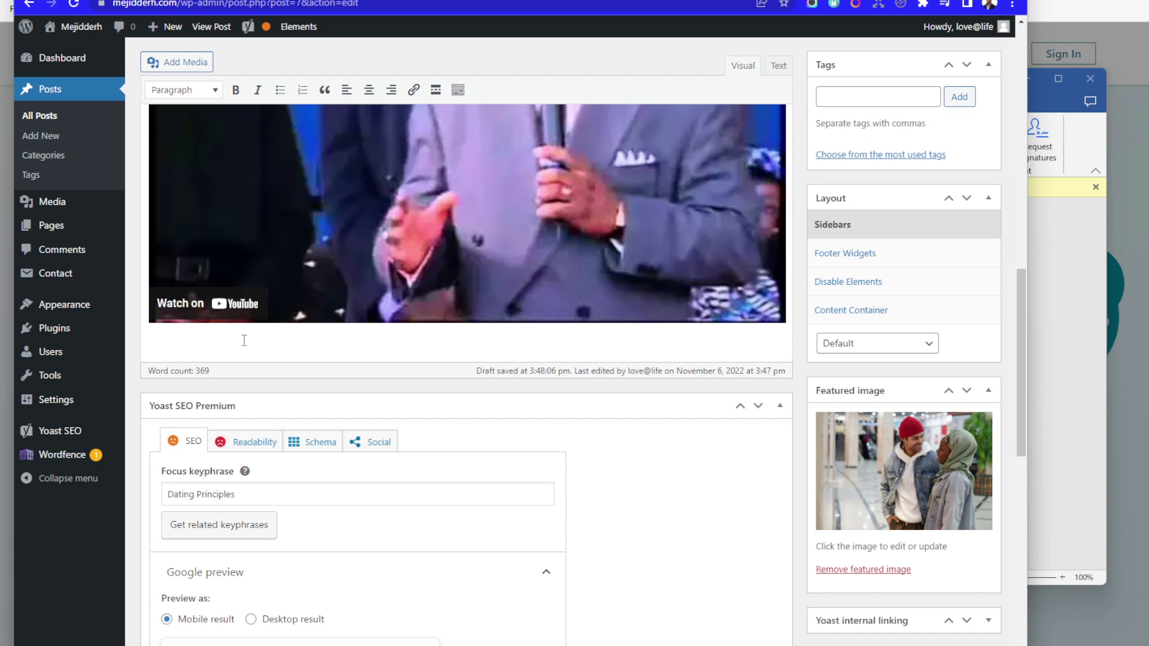
pyautogui.click(570, 335)
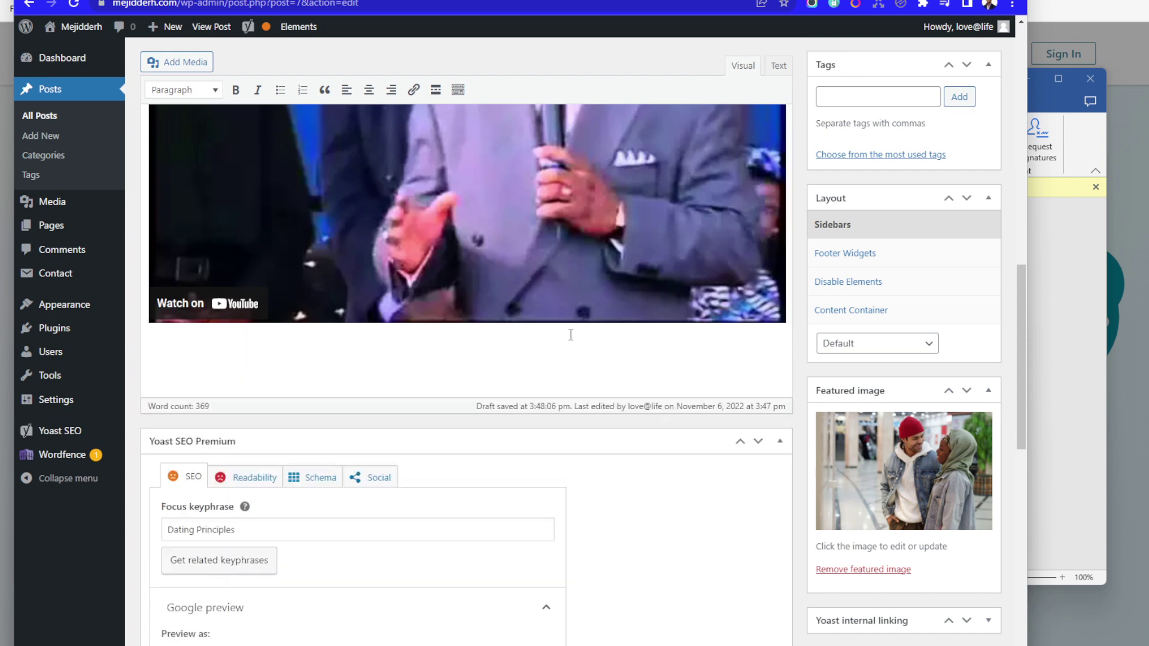
pyautogui.hotkey('ctrl', 'v')
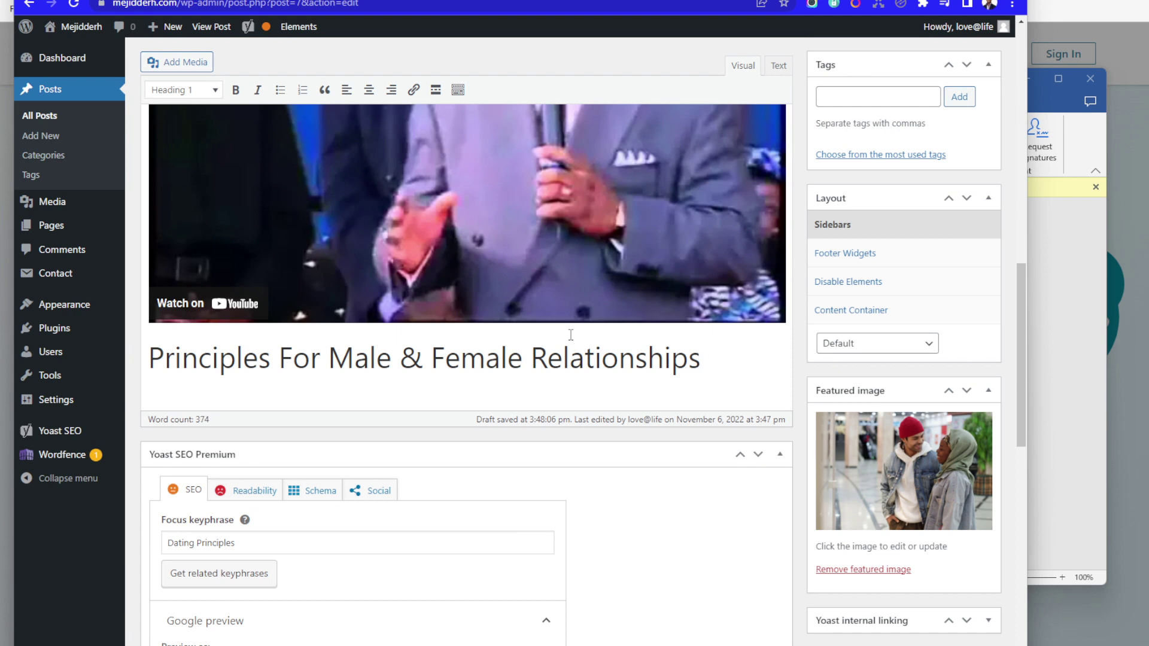
# Format the title text below the embedded video as Heading 3.
pyautogui.hotkey('shift', 'Home')
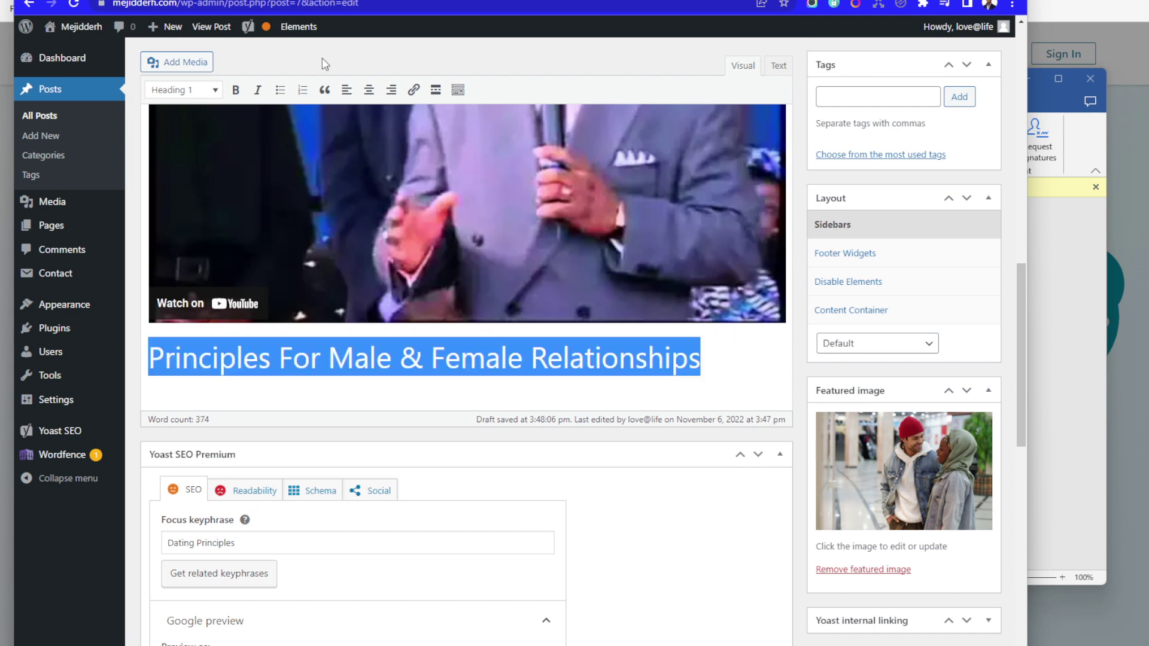
pyautogui.click(214, 90)
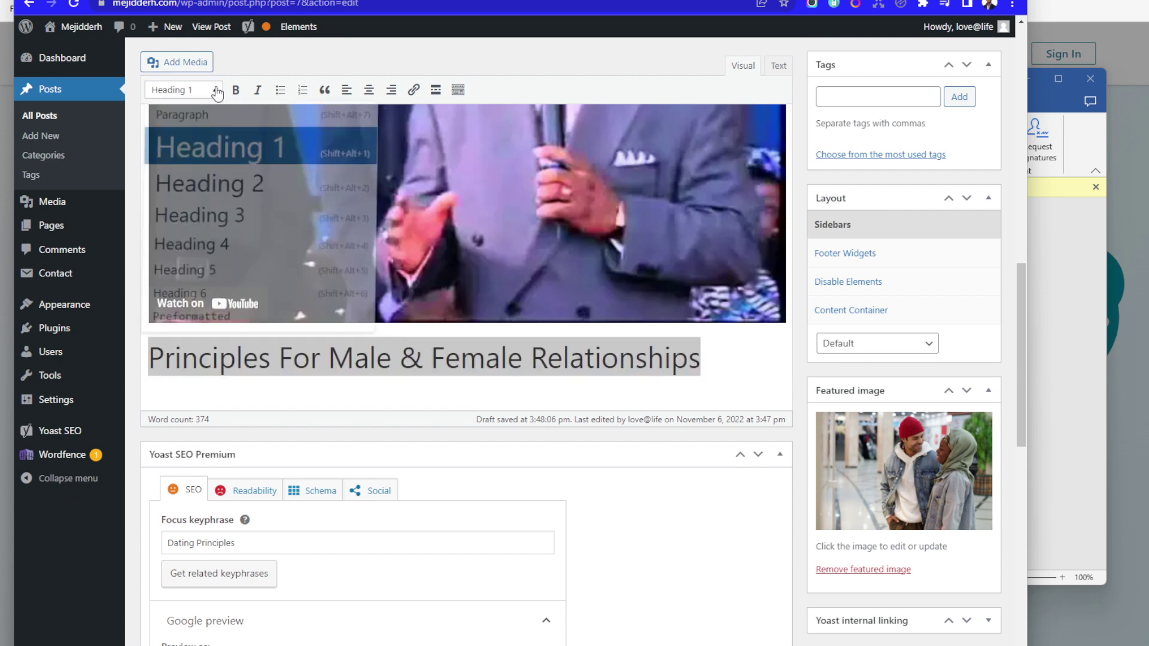
pyautogui.click(191, 183)
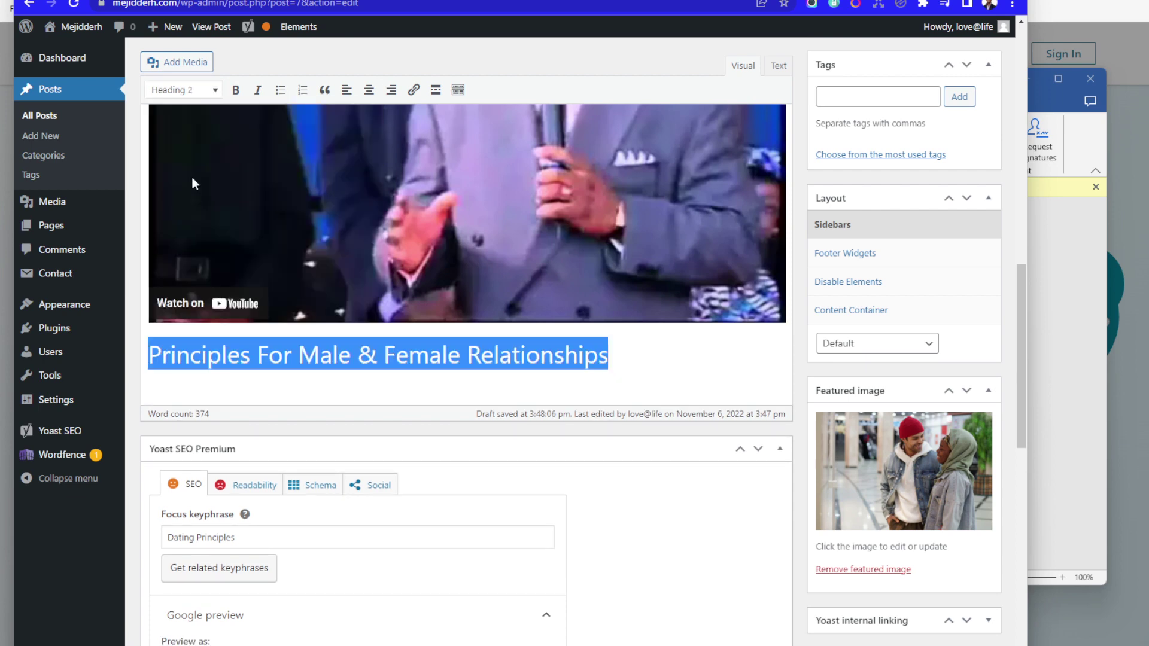
pyautogui.click(214, 90)
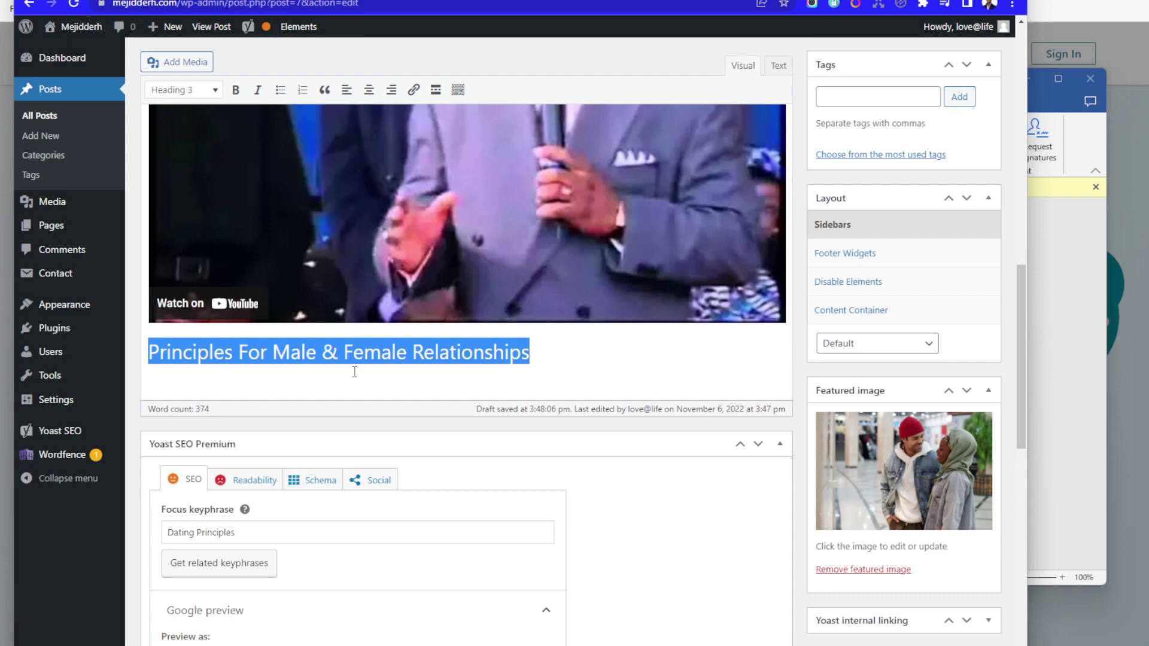
# Update the post "16 Dating Principles for Men" to save the embedded video and its heading.
pyautogui.scroll(10, 354, 371)
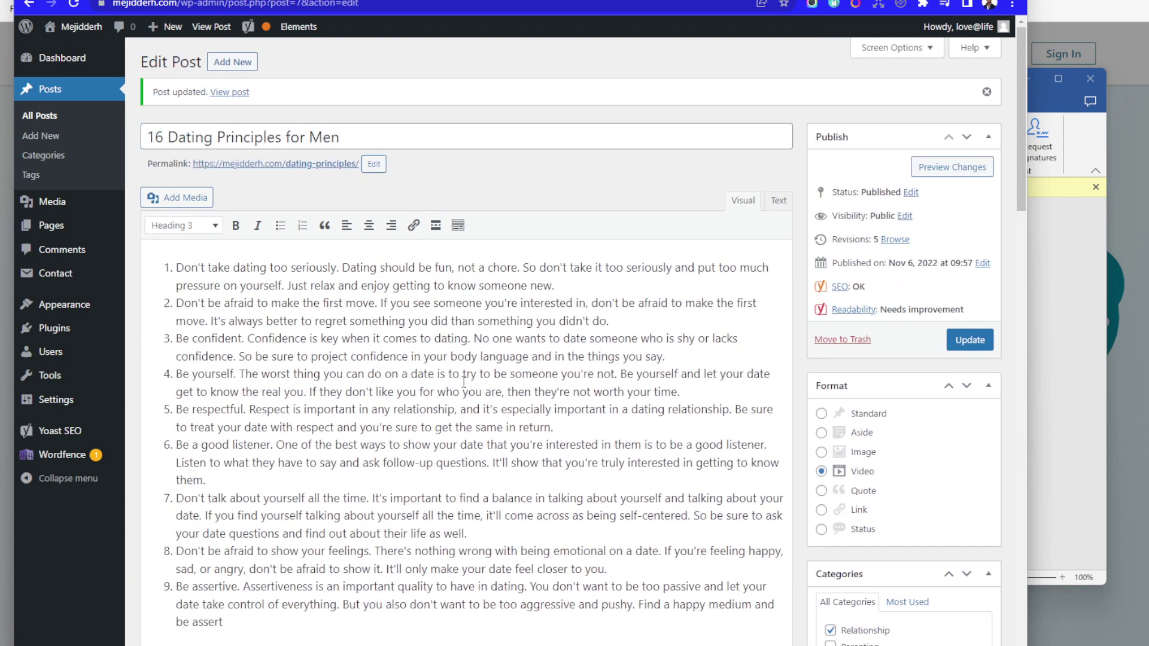
pyautogui.scroll(-3, 1003, 154)
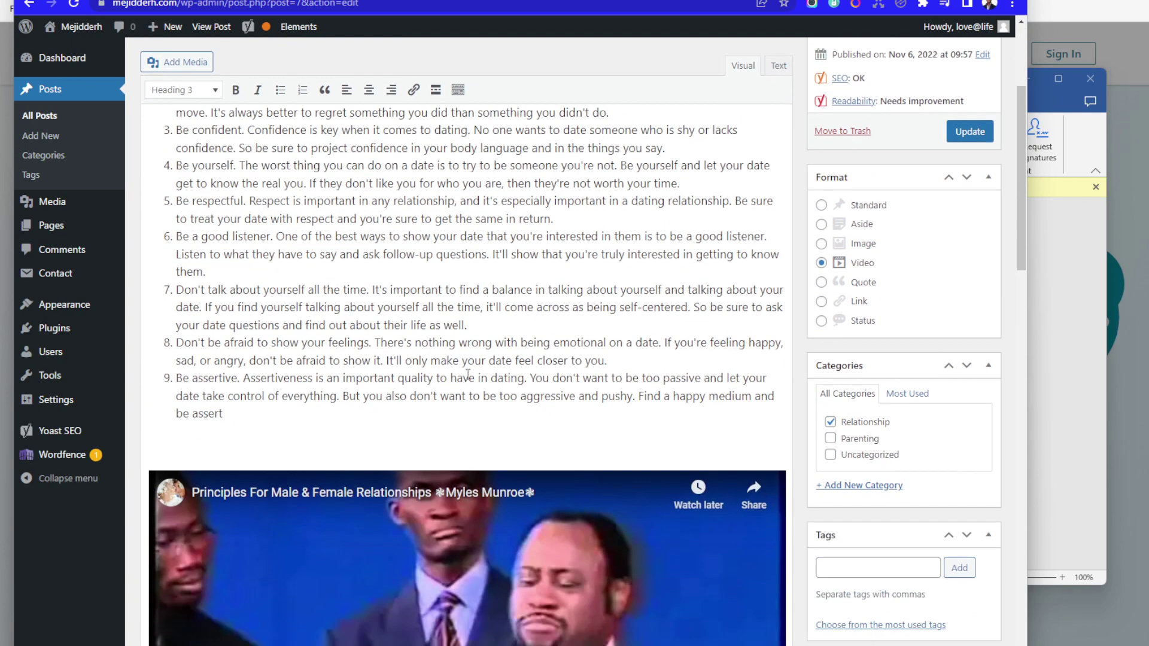
pyautogui.click(969, 132)
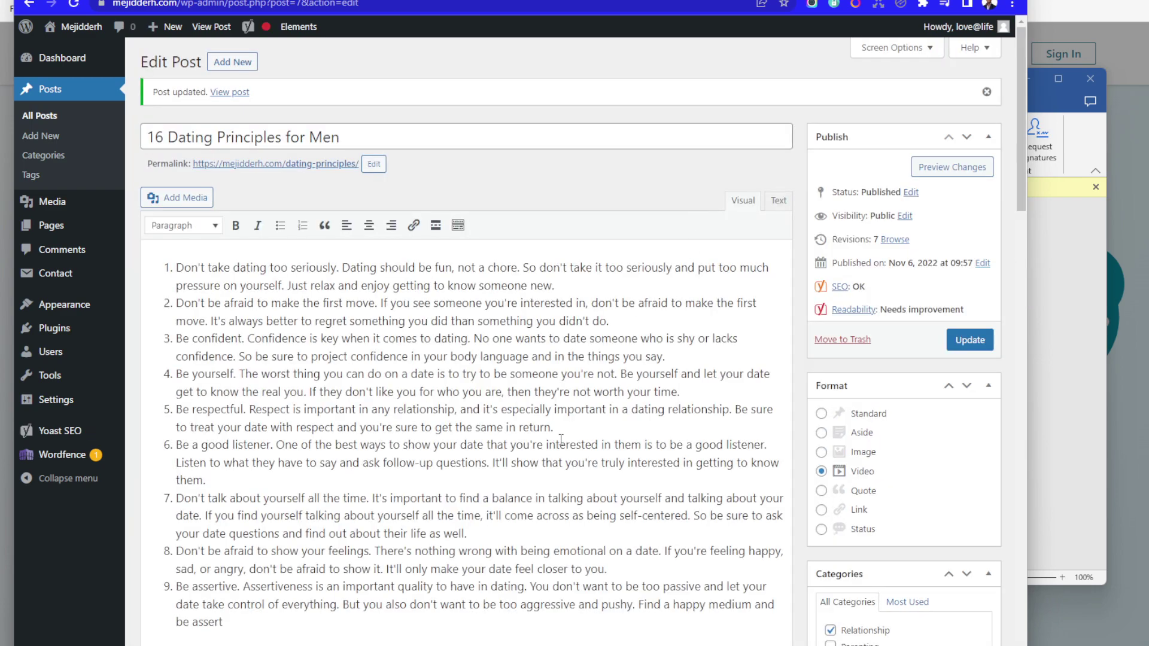
# Search Google for "Dating Principles for Men" from the post title and copy the link address of marriage.com's "7 Principles Of Dating With Align Your Perfect Partner".
pyautogui.scroll(-5, 552, 388)
pyautogui.scroll(6, 551, 388)
pyautogui.moveTo(360, 137); pyautogui.dragTo(224, 123)
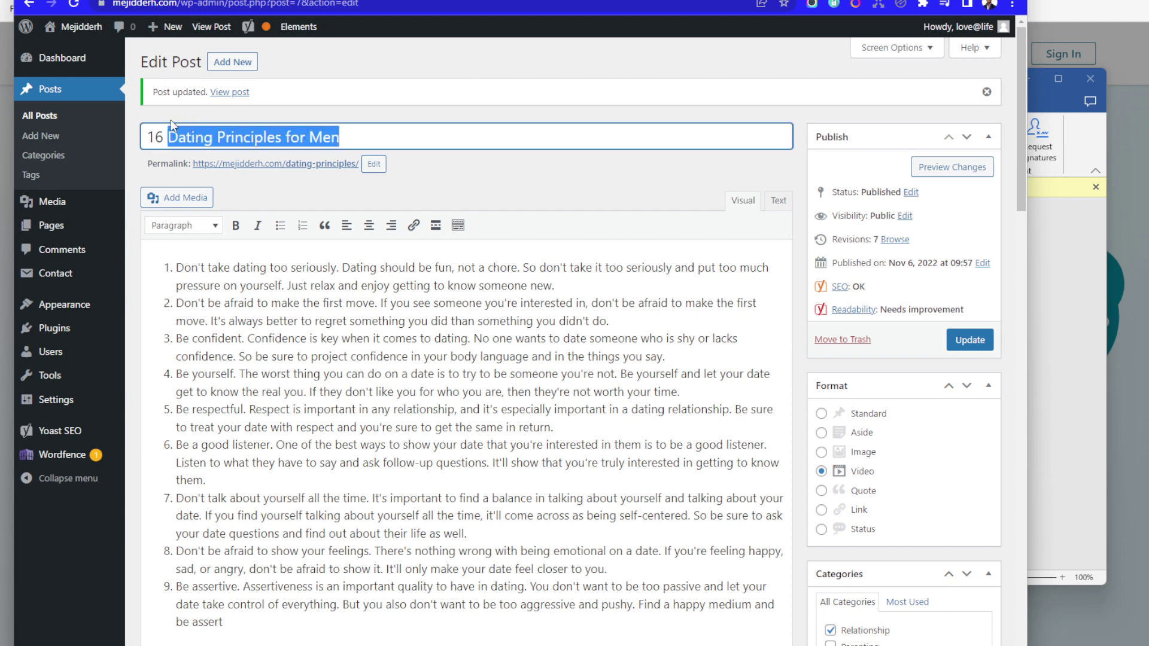
pyautogui.rightClick(225, 139)
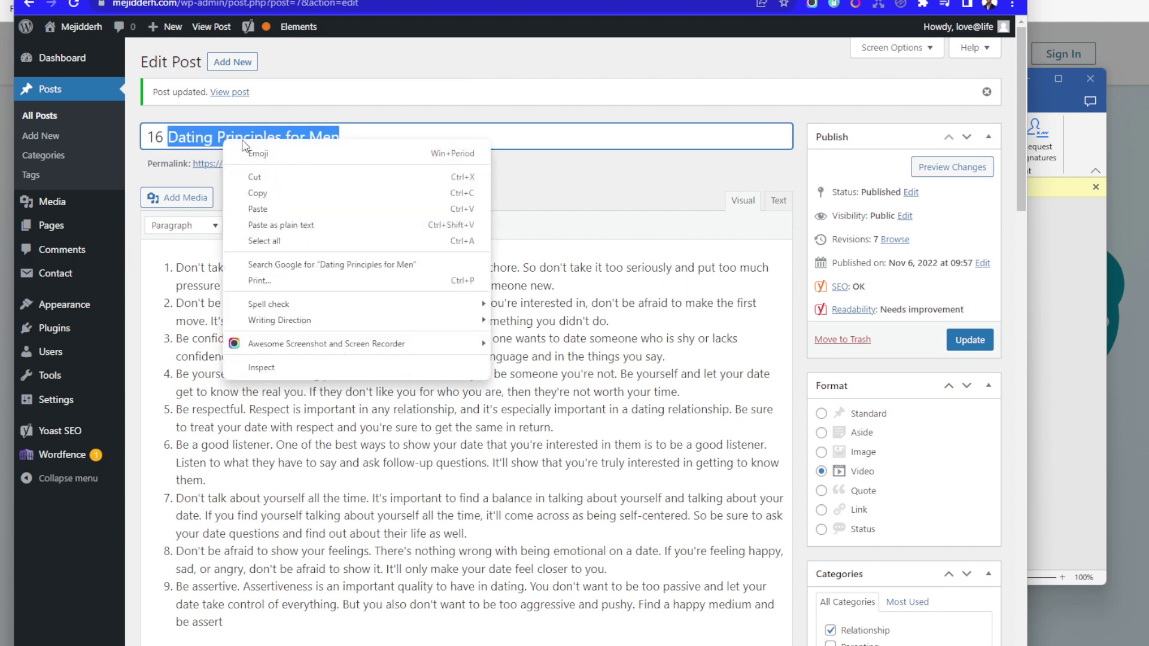
pyautogui.click(320, 264)
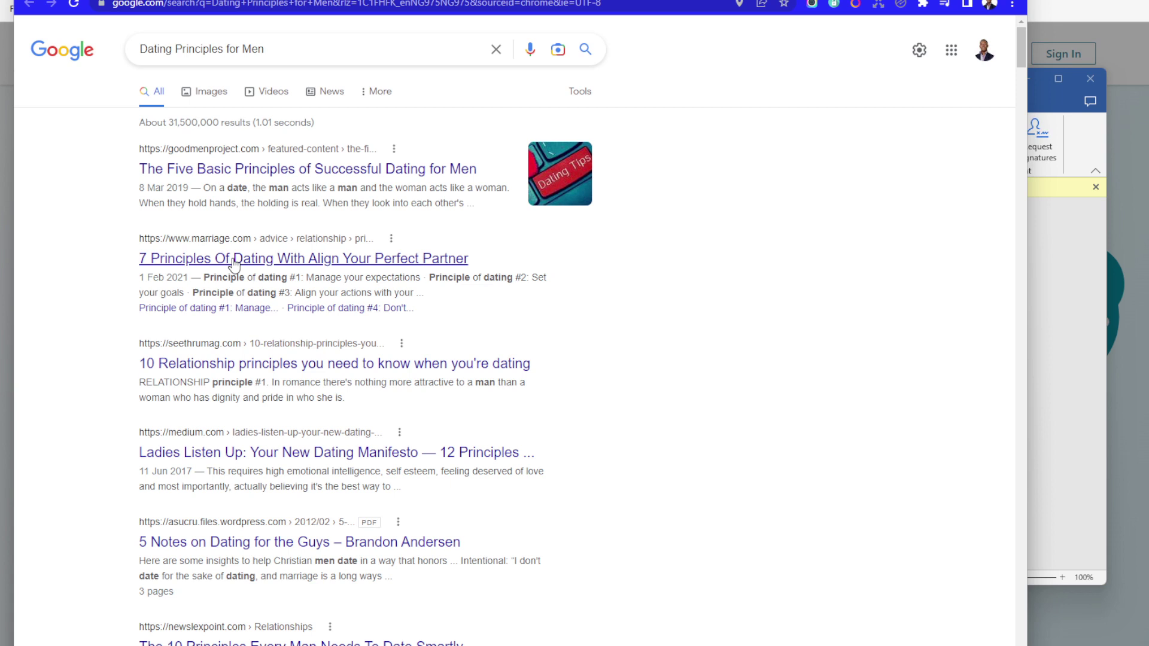
pyautogui.rightClick(268, 262)
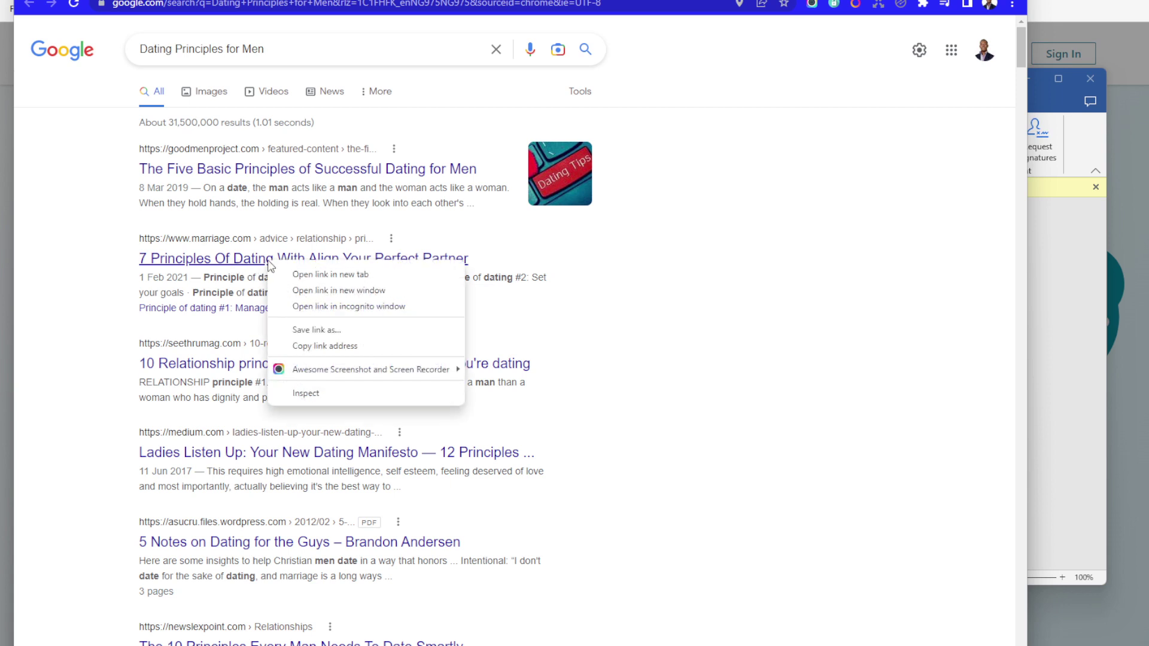
pyautogui.click(336, 346)
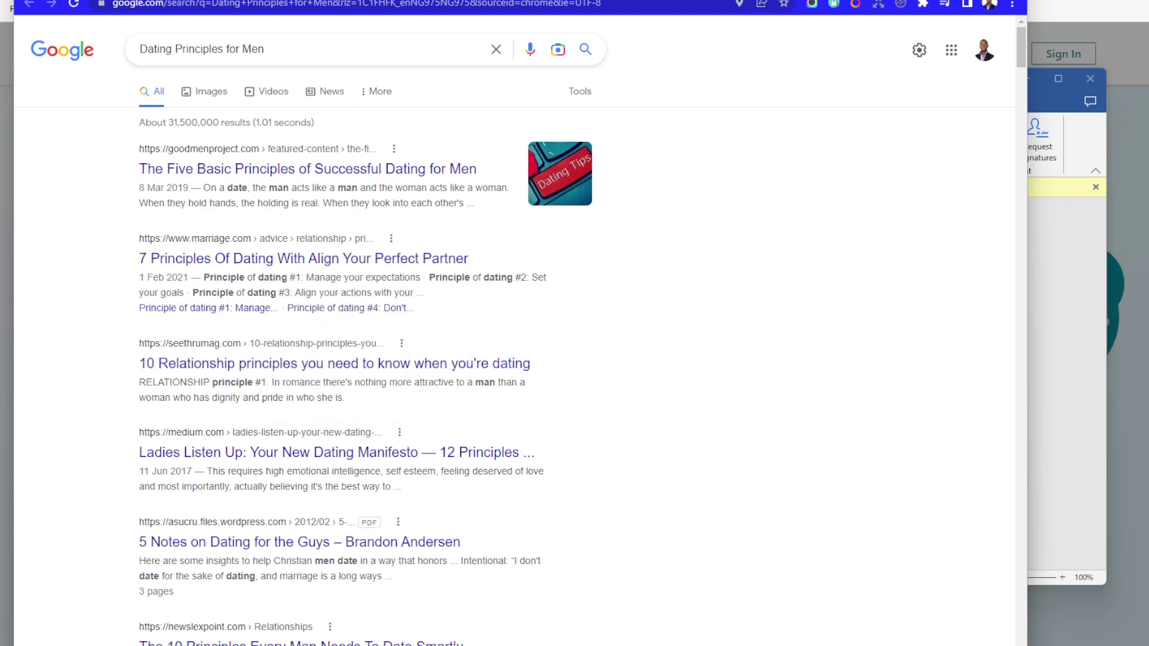
# Write "you may see this also" on the empty line between the numbered list and the embedded video in the post.
pyautogui.hotkey('ctrl', 'Tab')
pyautogui.scroll(-1, 397, 263)
pyautogui.scroll(-4, 397, 262)
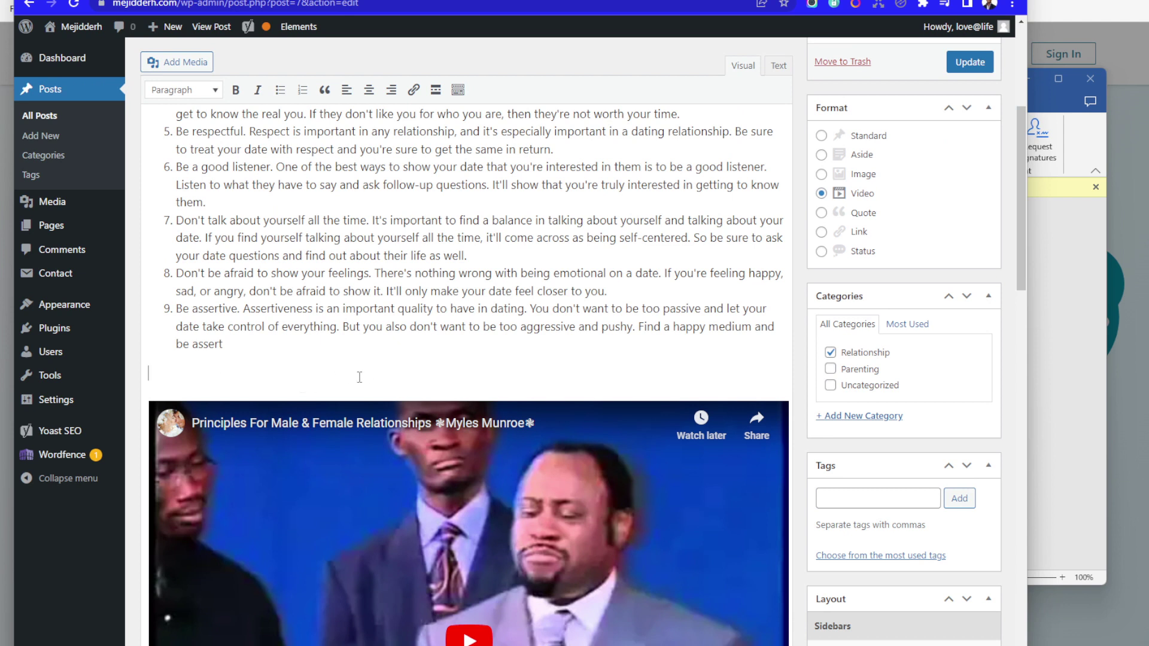
pyautogui.write('you may')
pyautogui.write(' see thi')
pyautogui.write('s')
pyautogui.write('us')
pyautogui.press('BackSpace')
pyautogui.press('BackSpace')
pyautogui.press('BackSpace')
pyautogui.press('BackSpace')
pyautogui.press('BackSpace')
pyautogui.press('BackSpace')
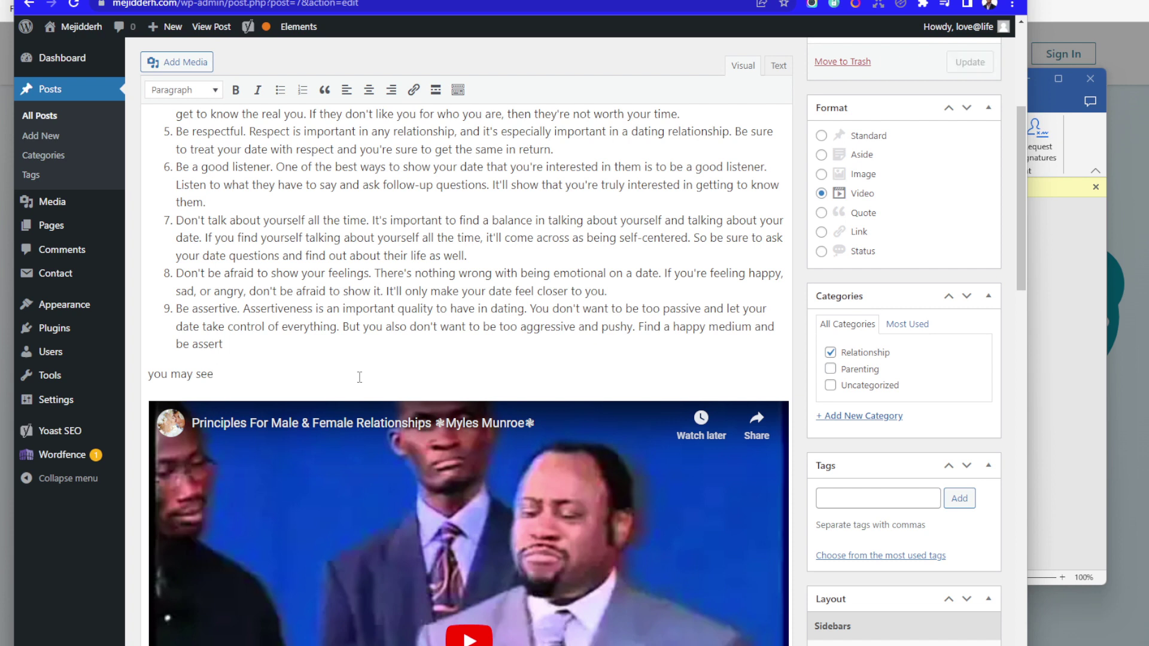
pyautogui.write('this also')
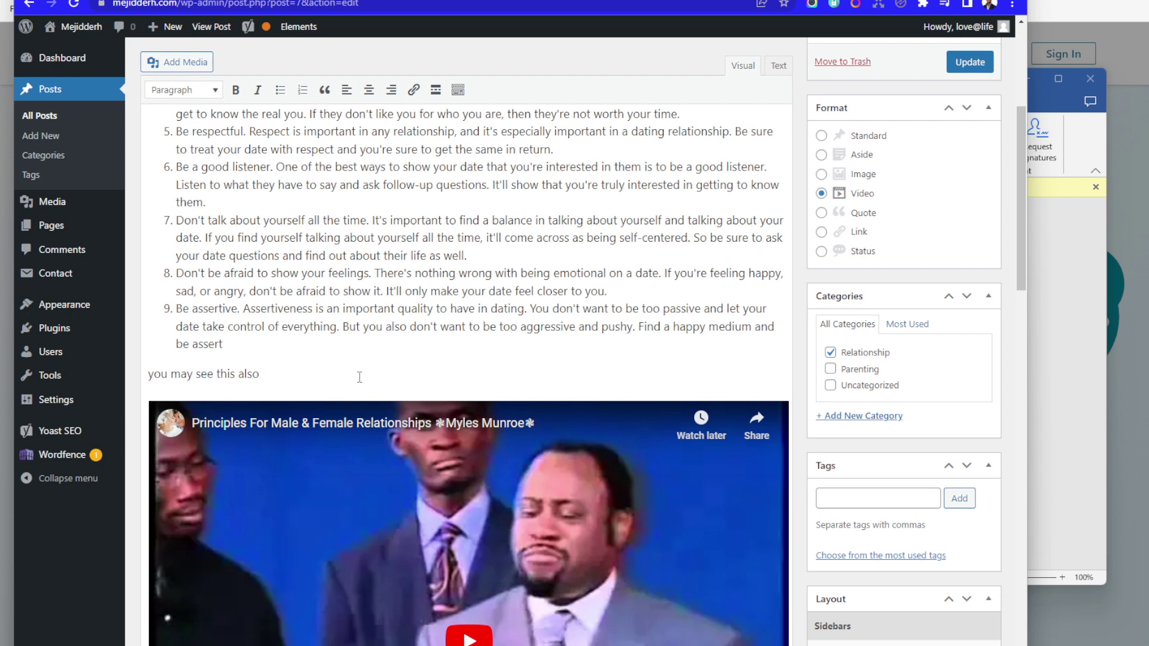
pyautogui.hotkey('shift', 'Left')
pyautogui.hotkey('shift', 'Left')
pyautogui.hotkey('shift', 'Left')
pyautogui.hotkey('shift', 'Left')
pyautogui.hotkey('shift', 'Down')
pyautogui.hotkey('shift', 'Down')
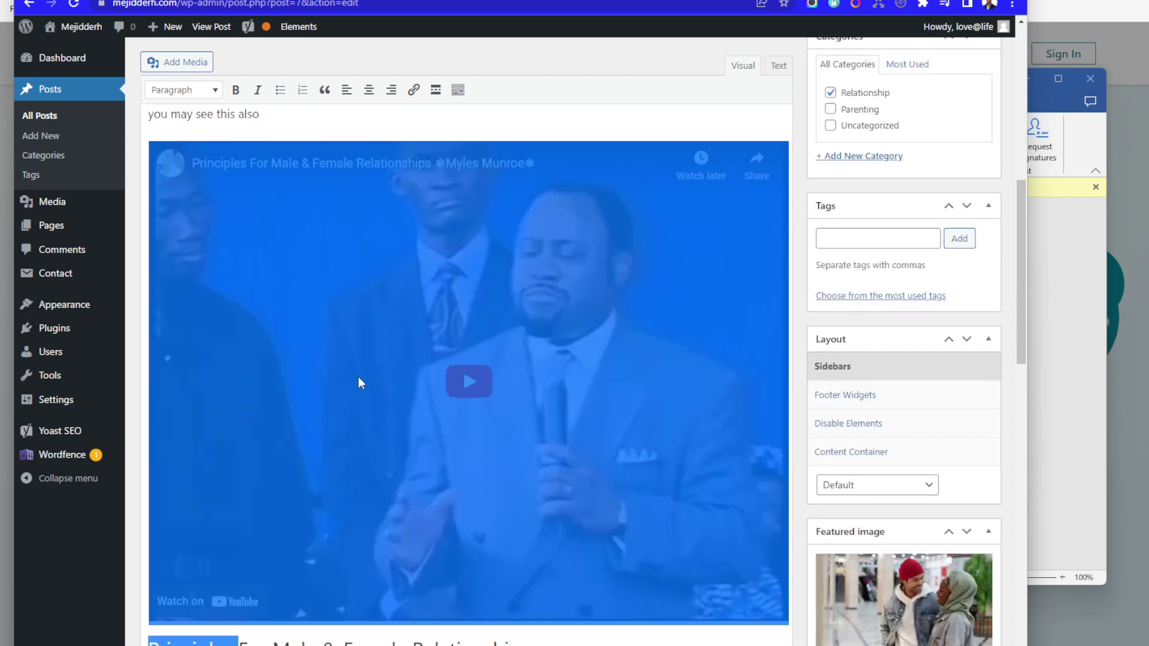
pyautogui.scroll(5, 399, 457)
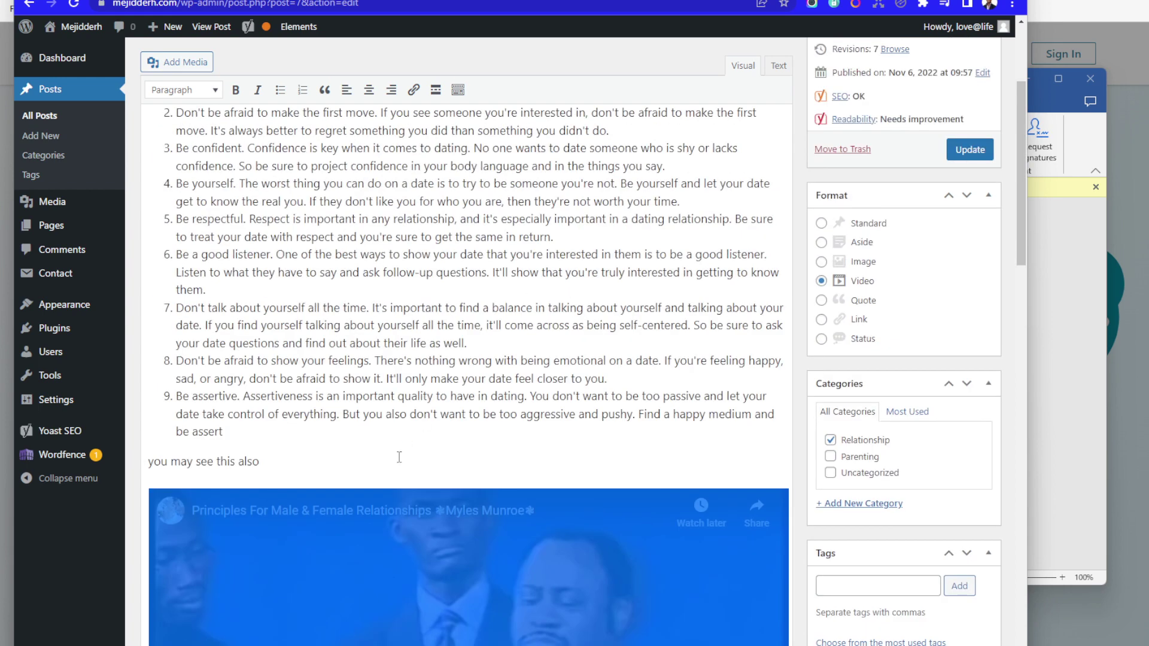
# Copy the result title "7 Principles Of Dating With Align Your Perfect Partner" from Google and paste it after "you may see this also" in the post.
pyautogui.click(286, 462)
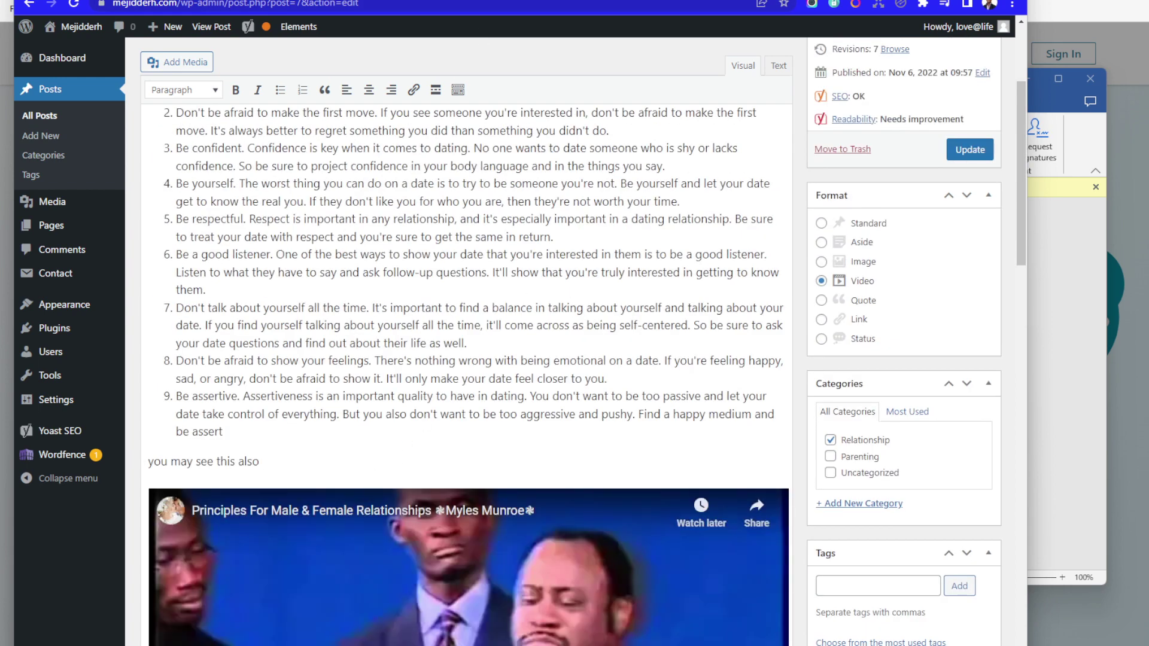
pyautogui.click(545, 0)
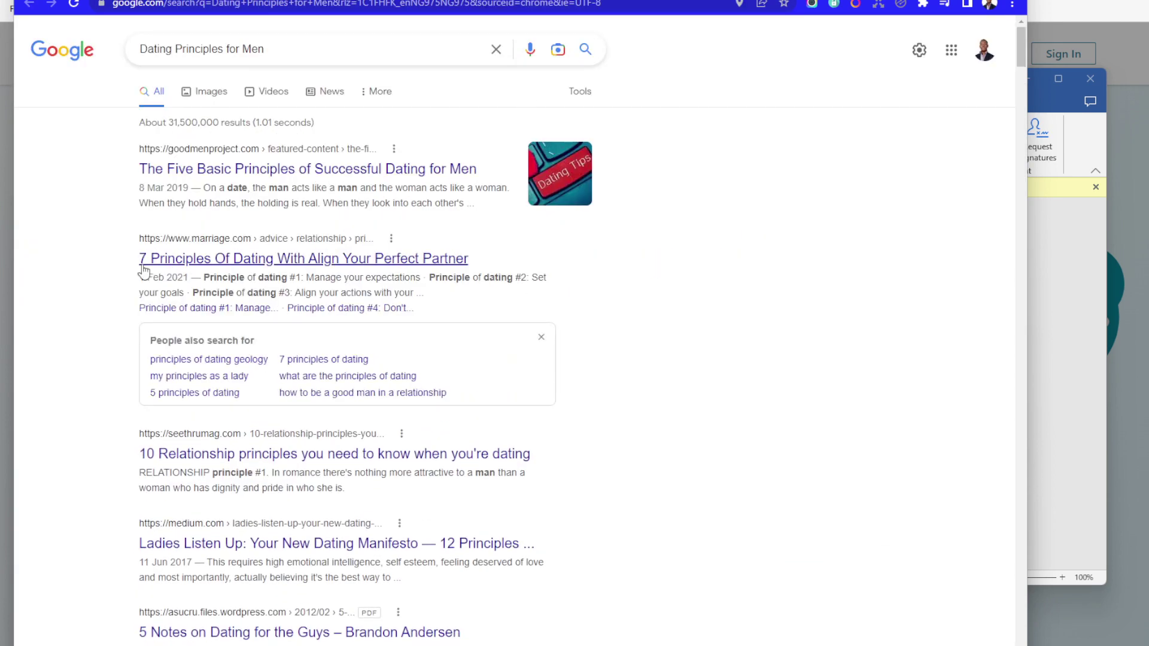
pyautogui.moveTo(132, 265); pyautogui.dragTo(469, 267)
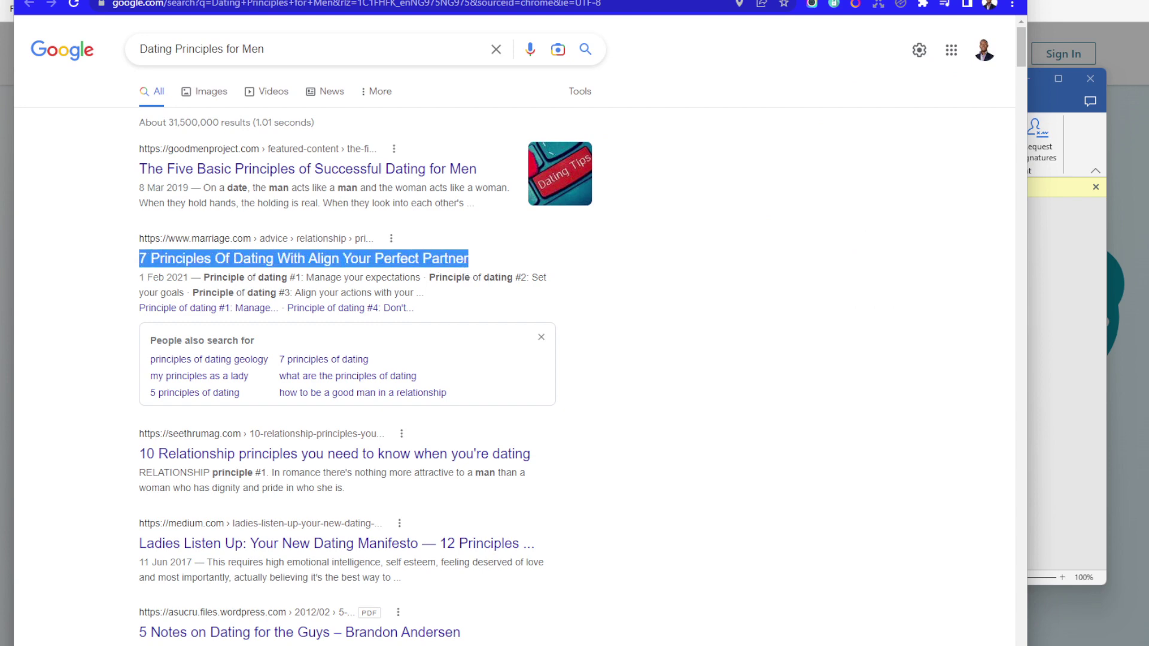
pyautogui.click(545, 0)
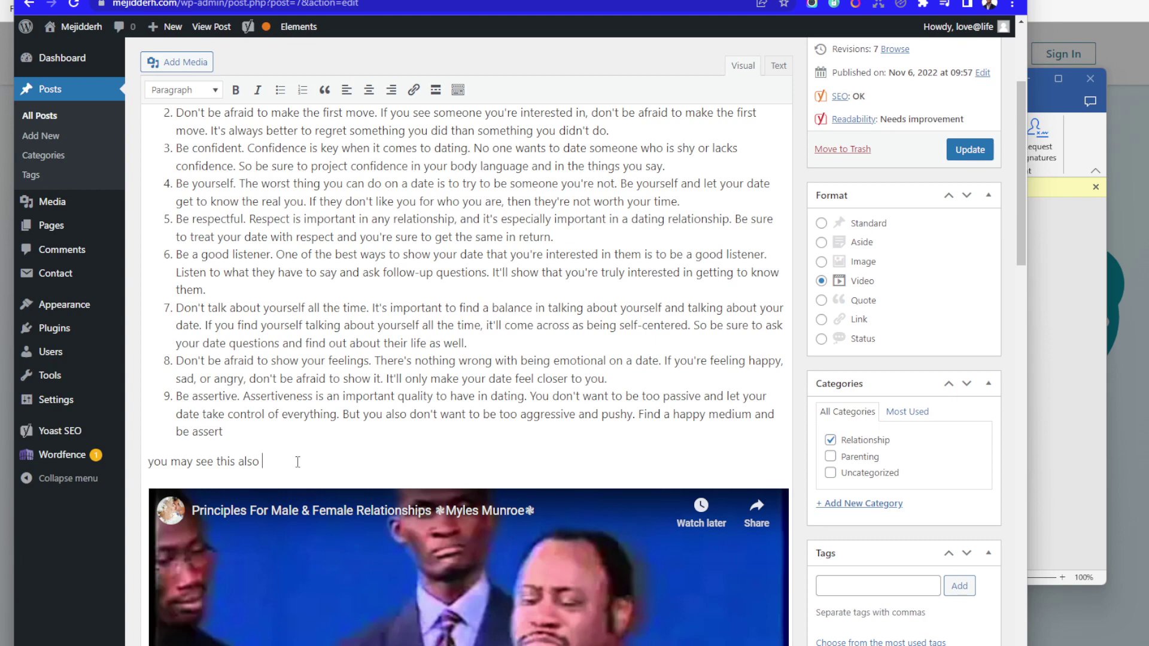
pyautogui.hotkey('ctrl', 'v')
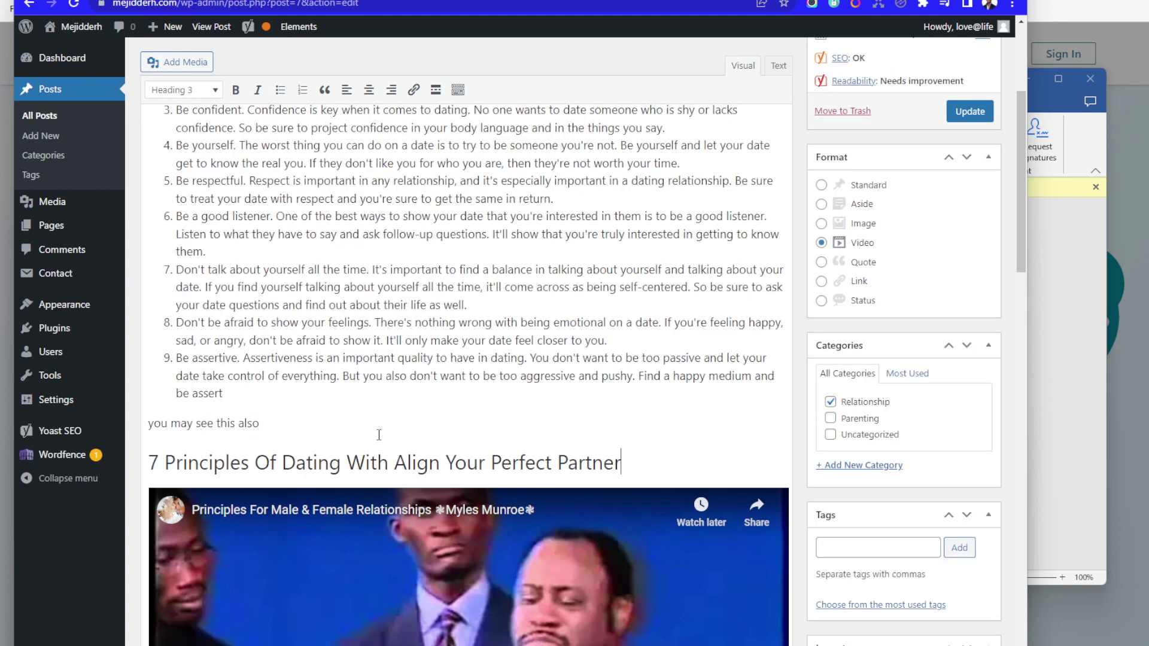
# Format the pasted article title as Paragraph and join it onto the "you may see this also" line.
pyautogui.moveTo(645, 467); pyautogui.dragTo(146, 456)
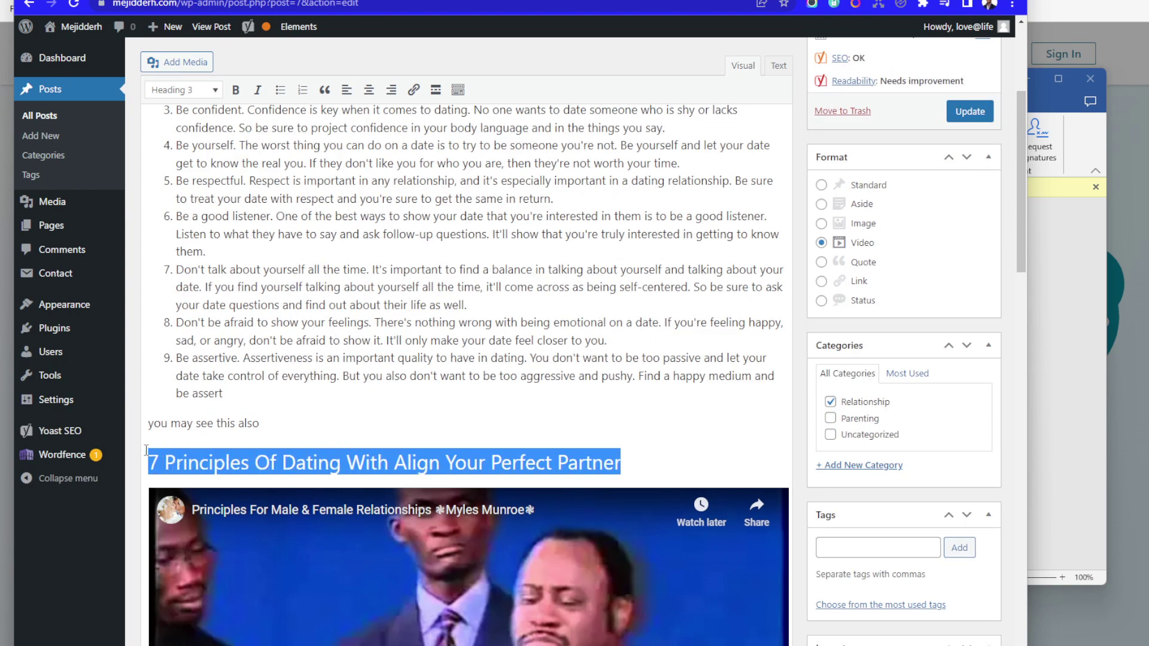
pyautogui.click(214, 91)
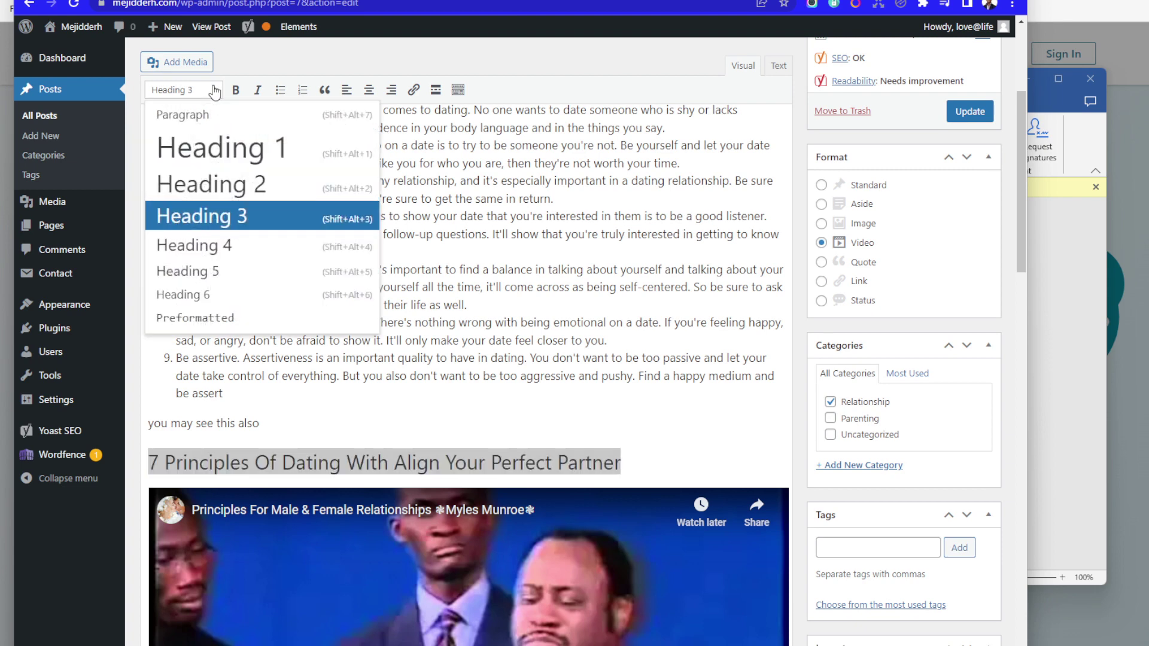
pyautogui.click(200, 113)
pyautogui.click(272, 426)
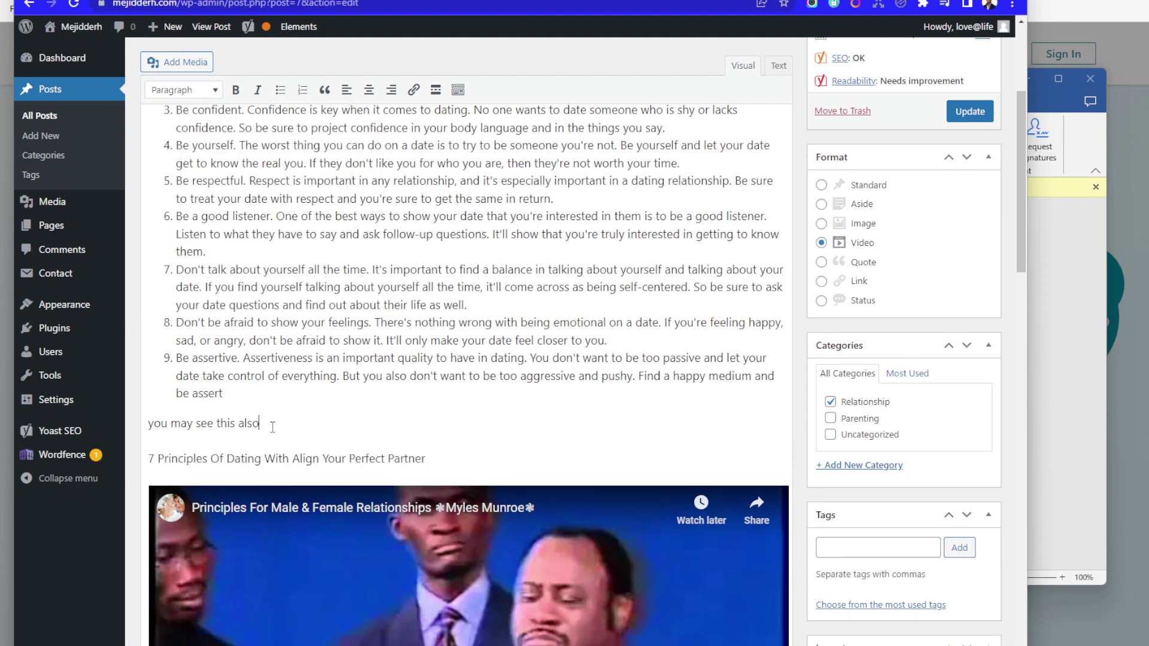
pyautogui.press('Delete')
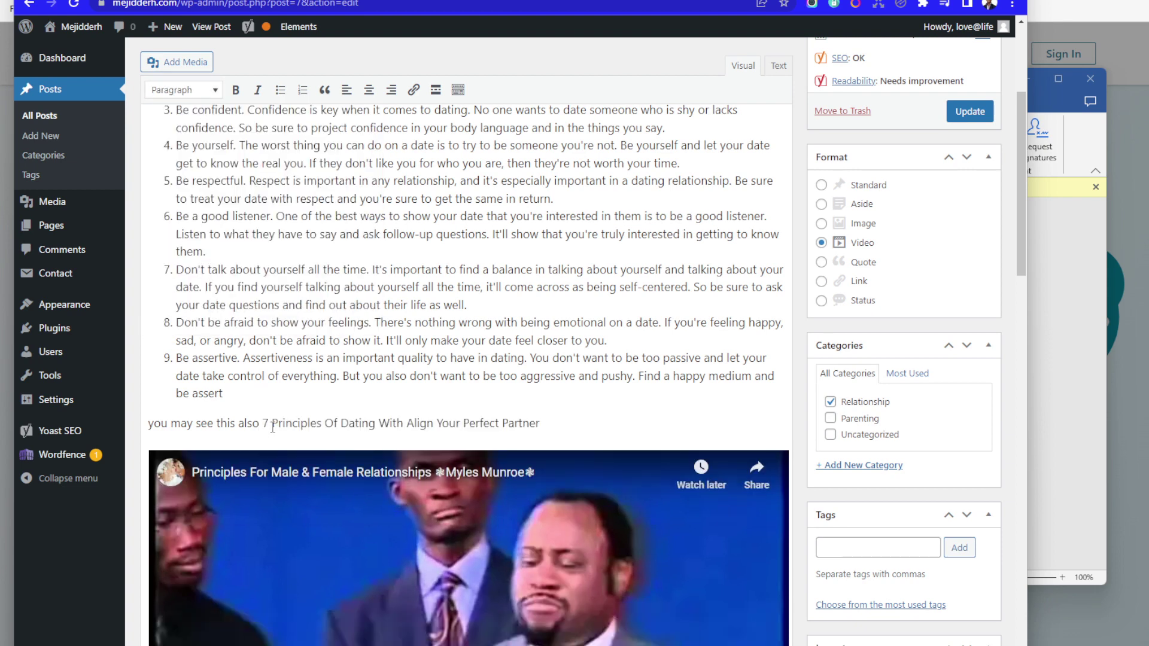
# Copy the link address of the "7 Principles Of Dating With Align Your Perfect Partner" result on the Google results page.
pyautogui.click(482, 0)
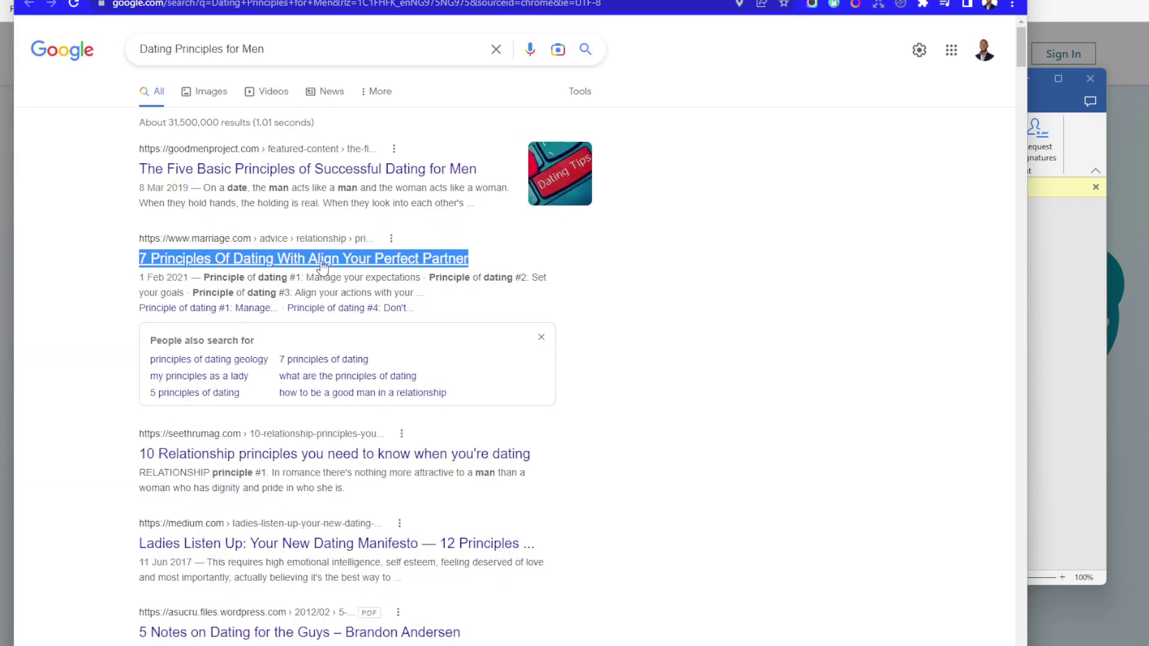
pyautogui.rightClick(281, 256)
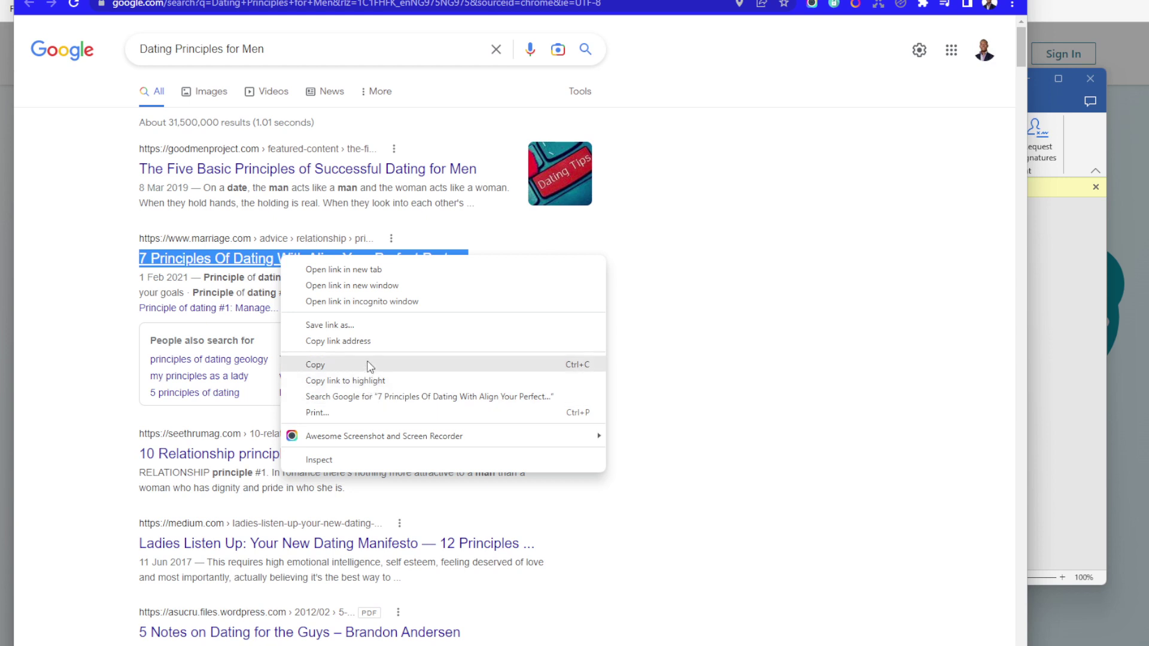
pyautogui.click(371, 341)
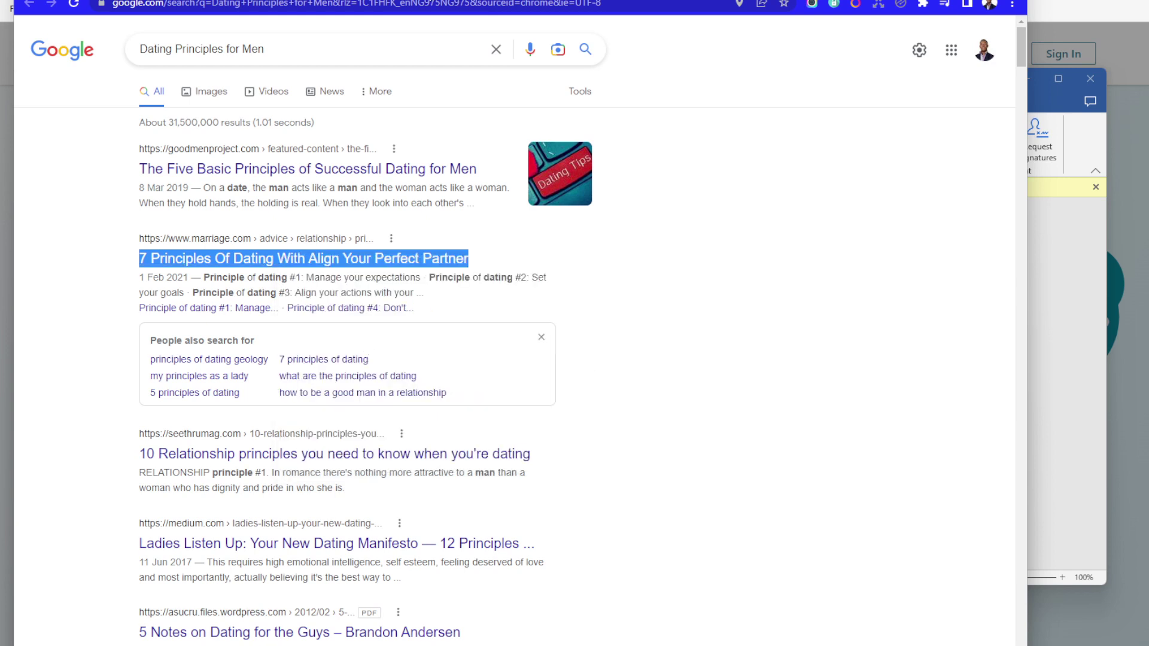
# Link the text "7 Principles Of Dating With Align Your Perfect Partner" in the post to the copied marriage.com article address.
pyautogui.click(426, 1)
pyautogui.moveTo(557, 422); pyautogui.dragTo(265, 411)
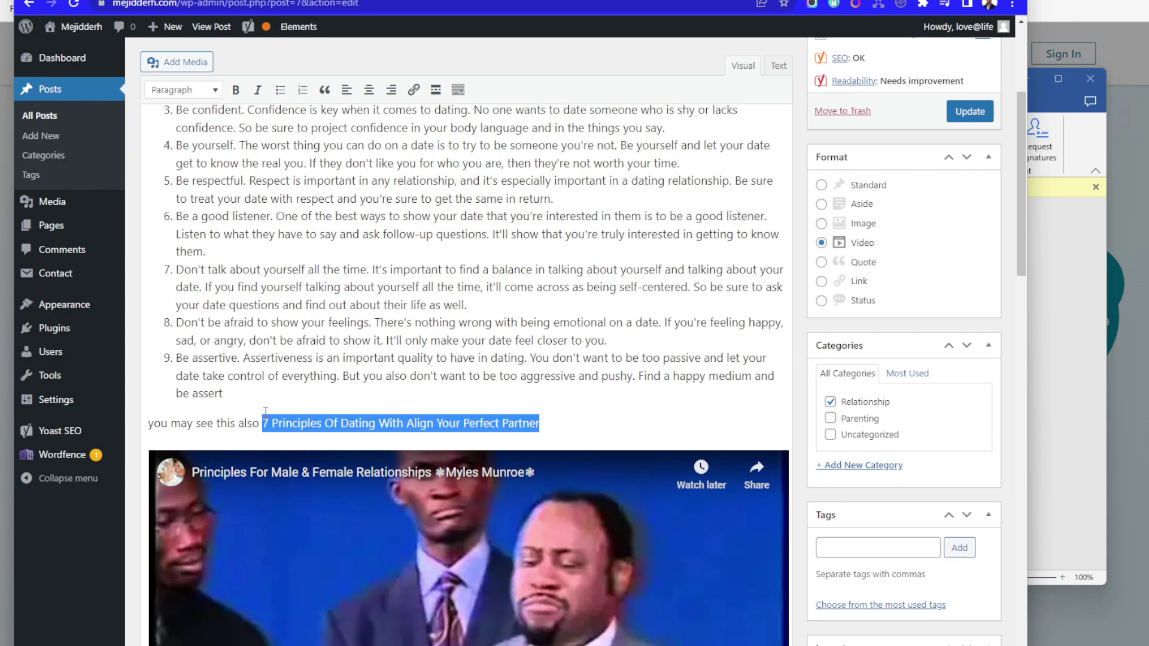
pyautogui.click(413, 90)
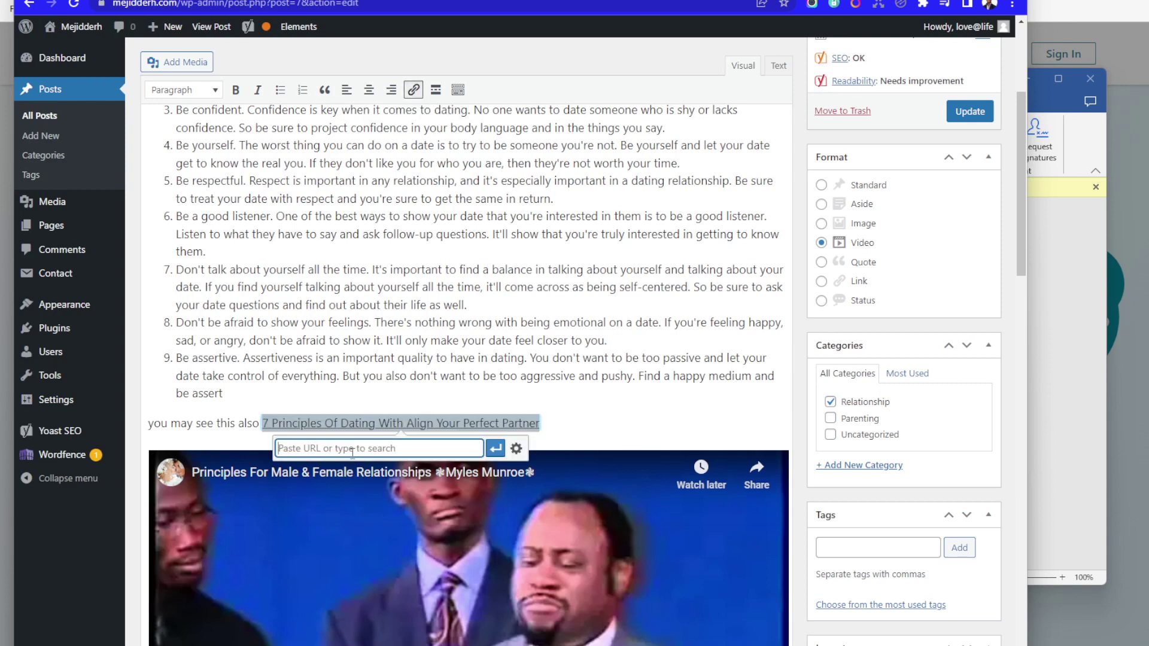
pyautogui.hotkey('ctrl', 'v')
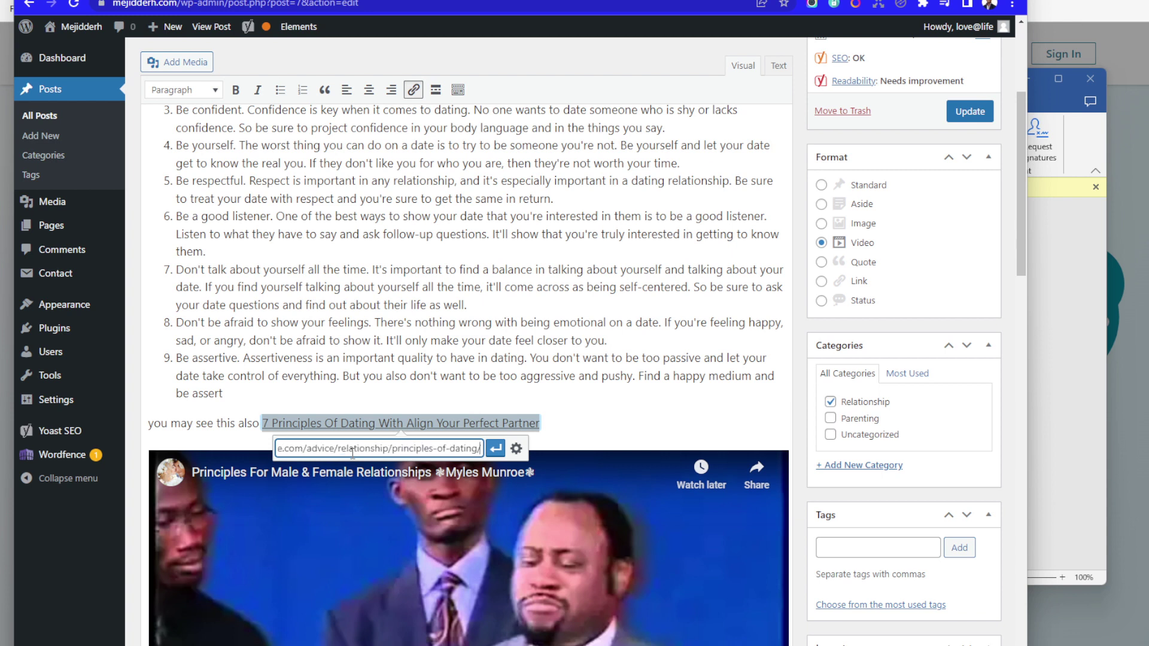
pyautogui.click(496, 449)
pyautogui.click(455, 386)
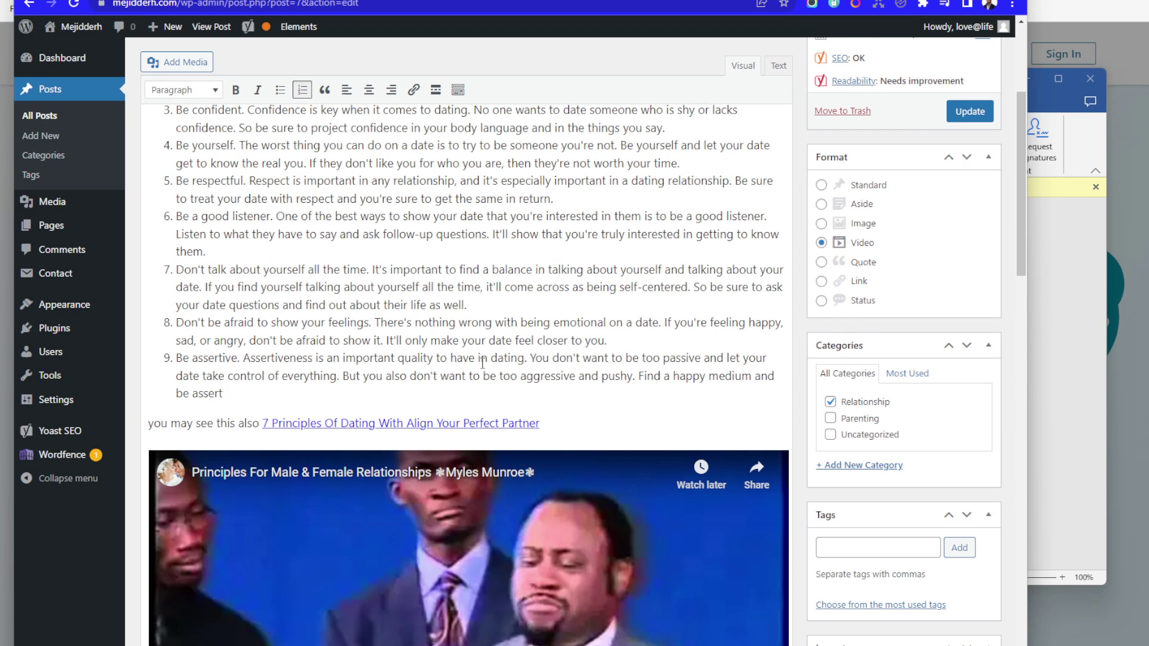
# Review the post's list, the new external link and the embedded video with its heading.
pyautogui.scroll(-1, 507, 361)
pyautogui.scroll(-4, 507, 360)
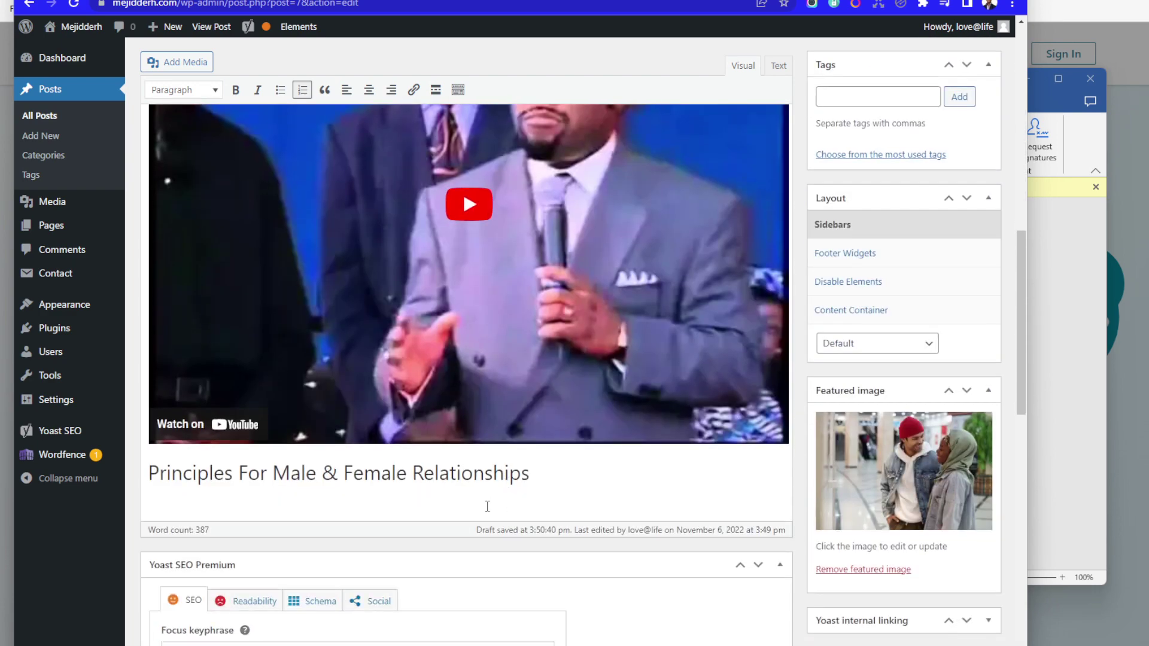
pyautogui.scroll(5, 514, 504)
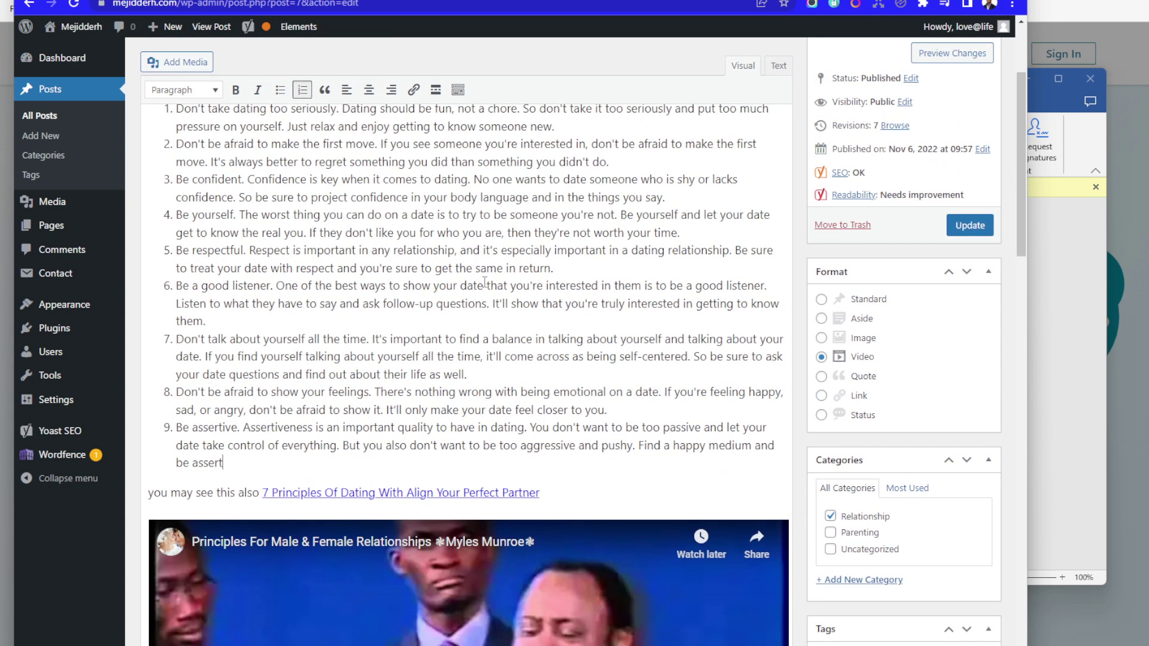
pyautogui.scroll(1, 450, 264)
pyautogui.scroll(2, 450, 264)
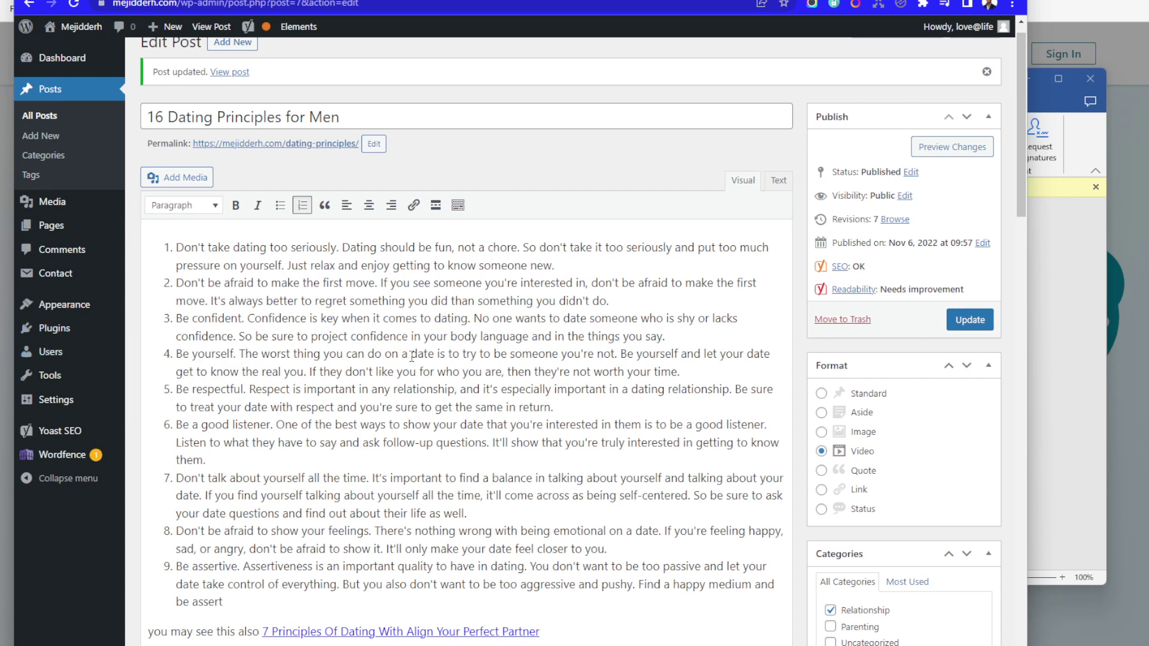
pyautogui.scroll(-1, 479, 467)
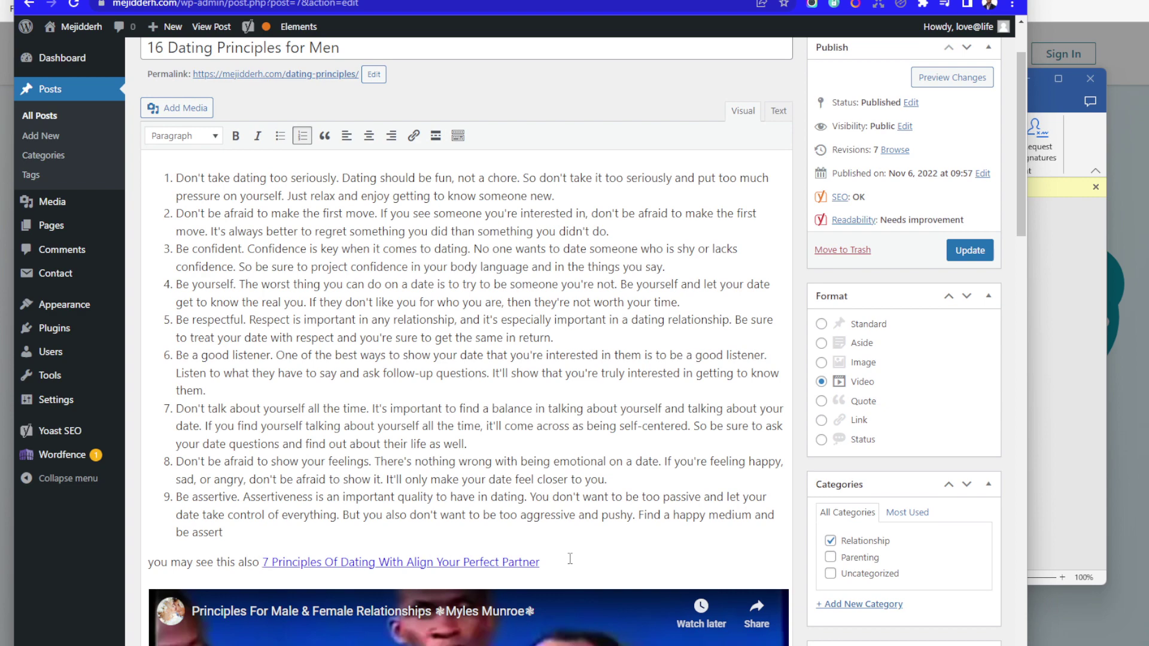
pyautogui.scroll(-2, 598, 456)
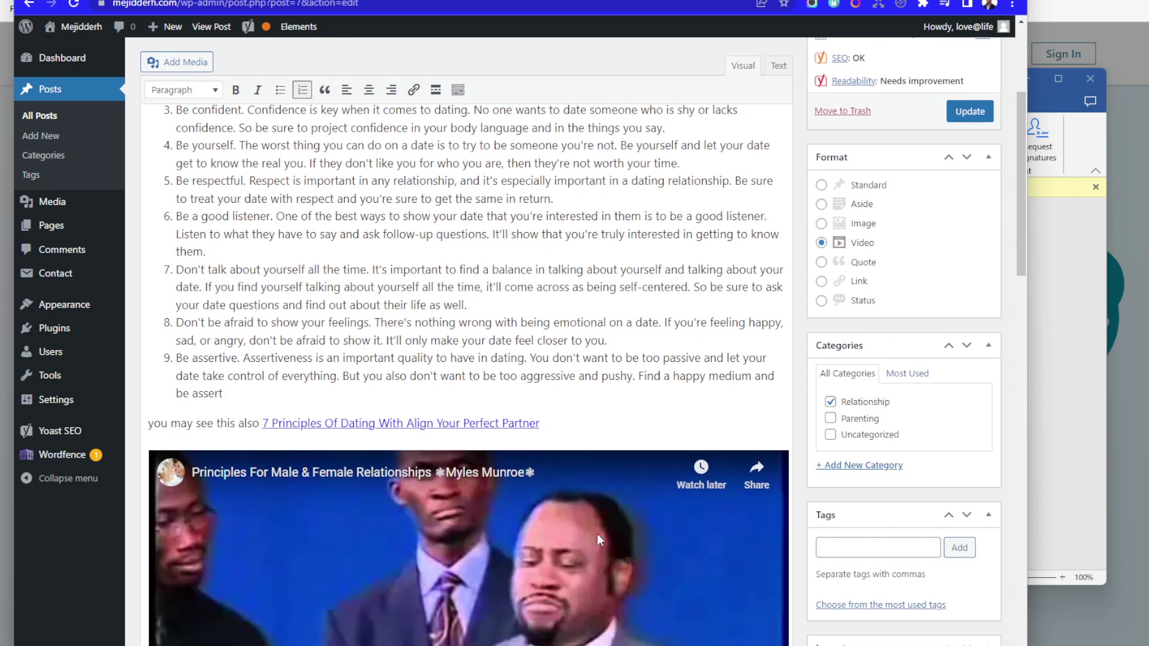
# Update the post "16 Dating Principles for Men" and open its live page in a new tab.
pyautogui.scroll(3, 616, 353)
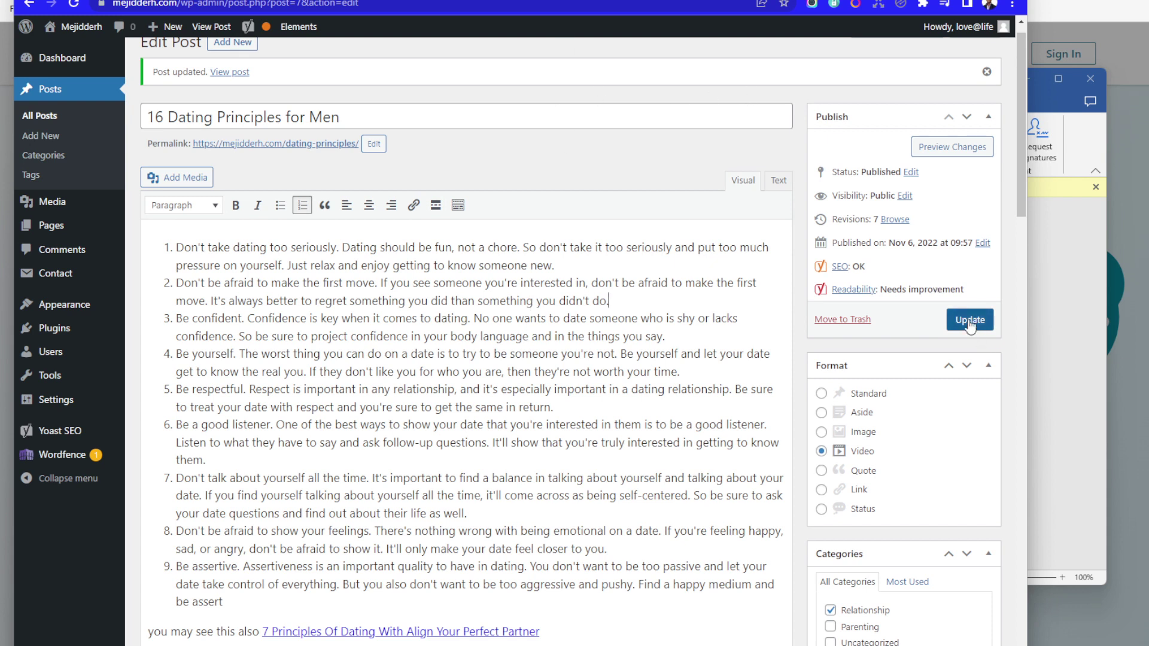
pyautogui.click(970, 321)
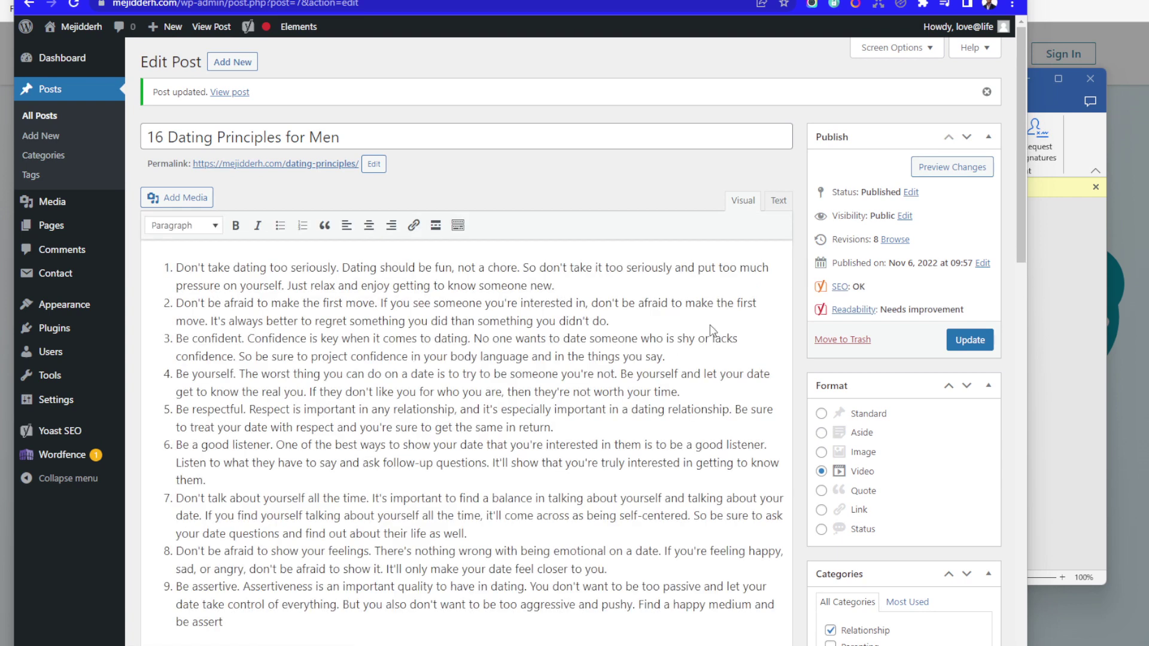
pyautogui.rightClick(228, 95)
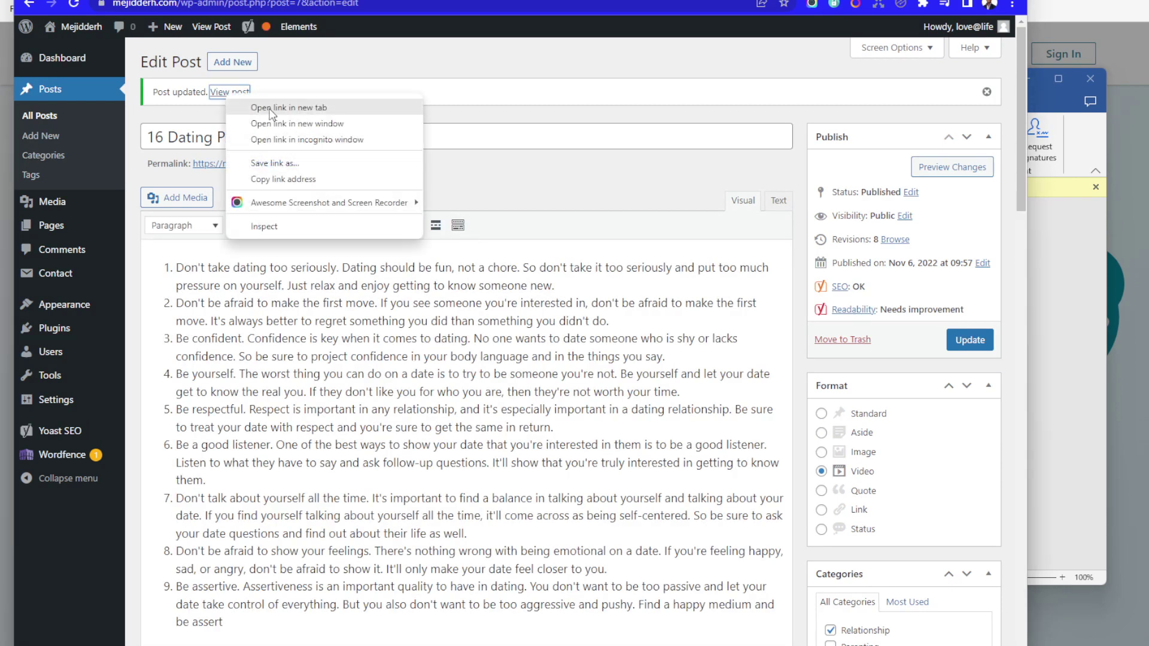
pyautogui.click(267, 111)
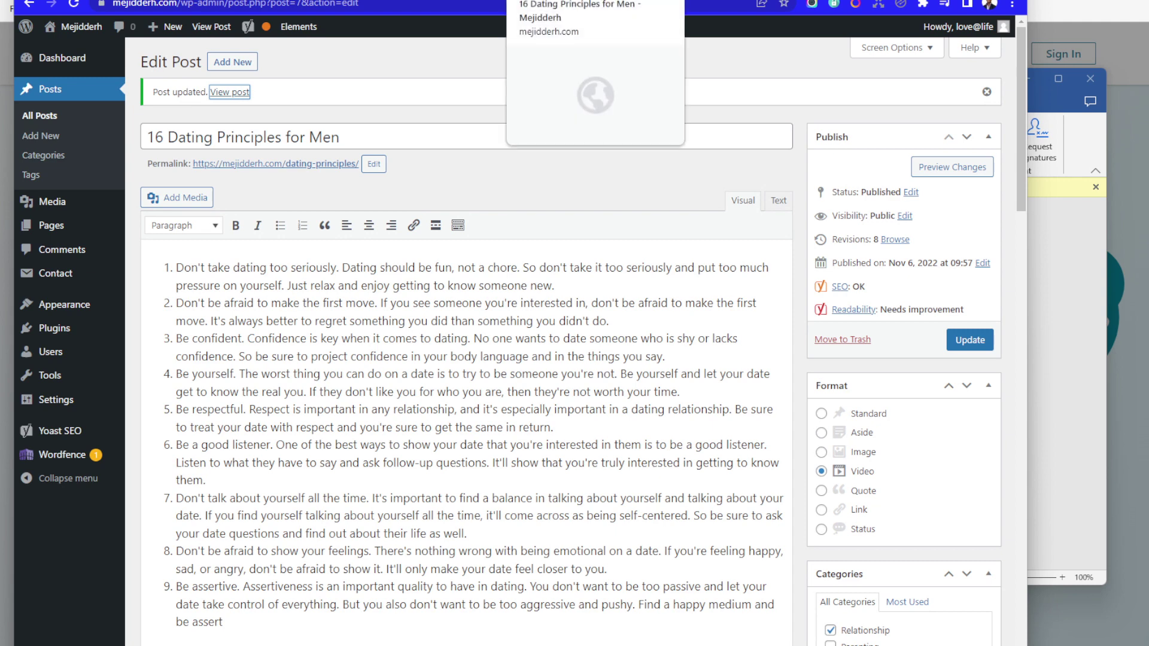
# Review the live post "16 Dating Principles for Men" from its featured image through the list and external link to the embedded video.
pyautogui.click(546, 1)
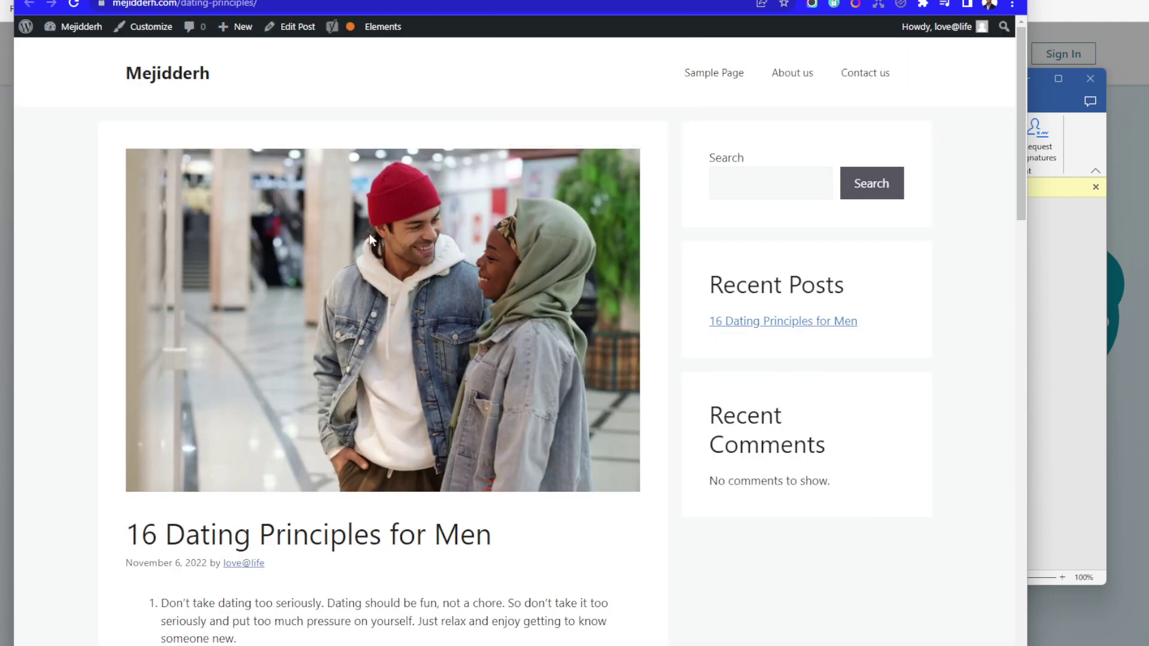
pyautogui.scroll(-6, 422, 226)
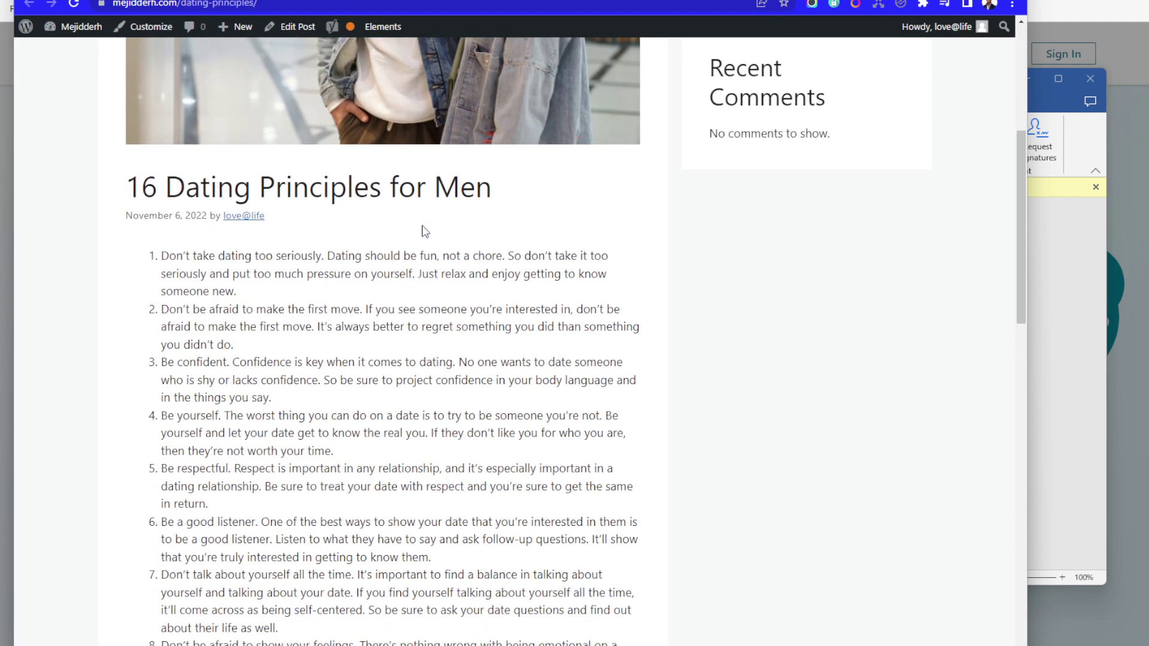
pyautogui.scroll(-4, 423, 231)
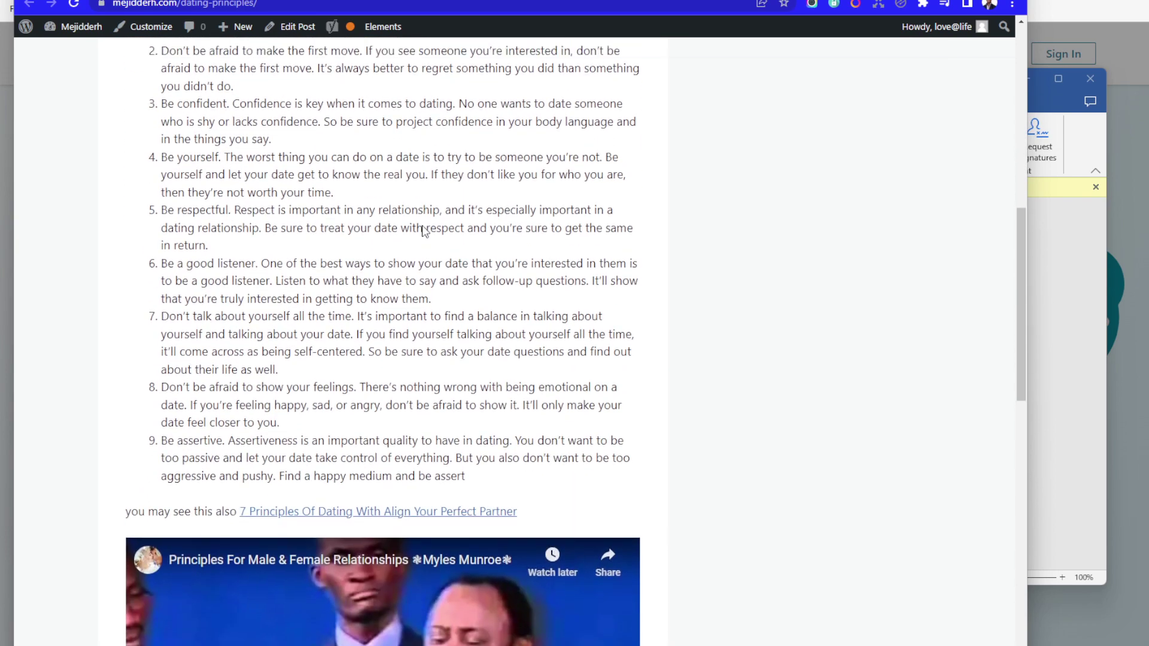
pyautogui.scroll(6, 423, 231)
pyautogui.scroll(5, 377, 90)
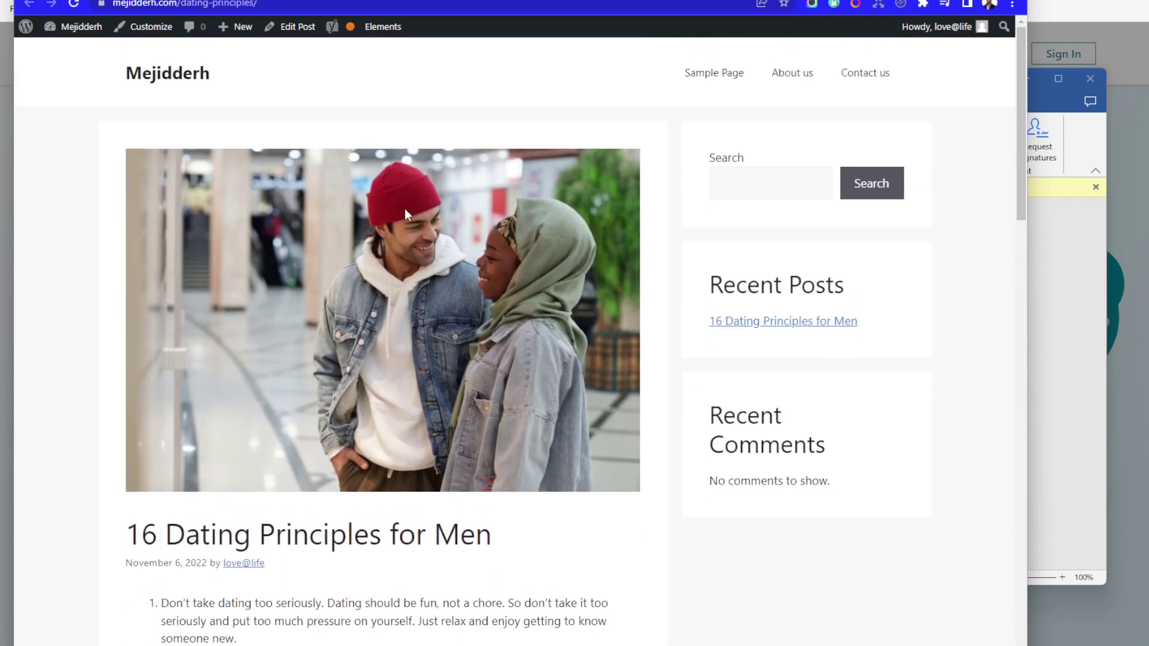
pyautogui.scroll(-7, 374, 250)
pyautogui.scroll(-2, 377, 254)
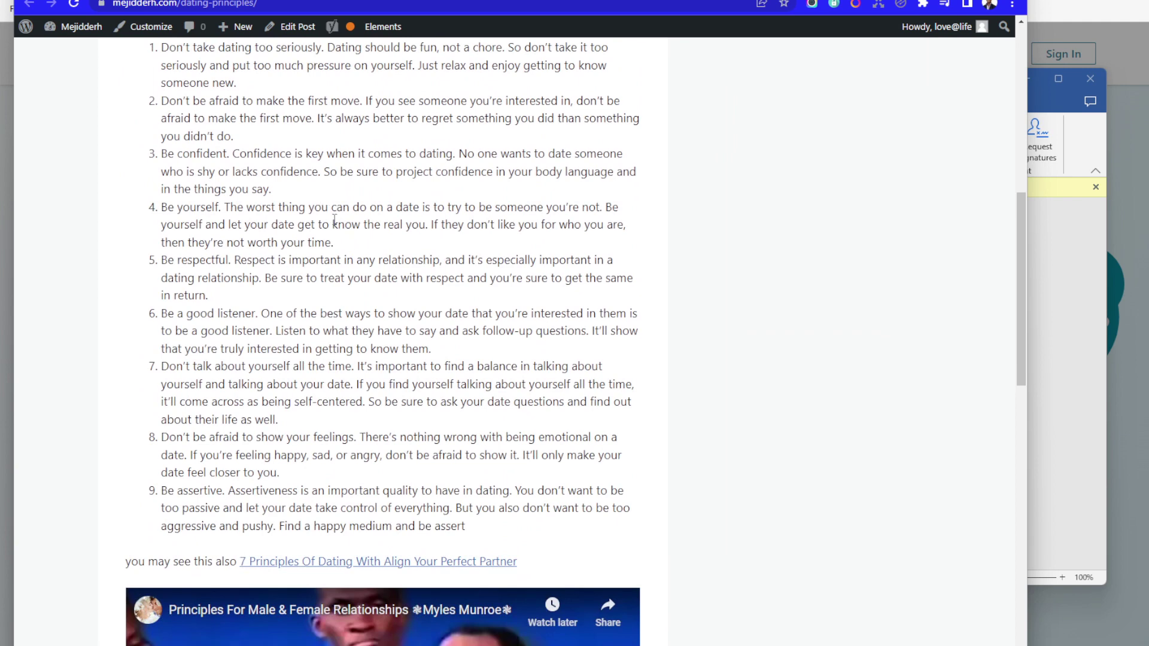
pyautogui.scroll(-6, 346, 242)
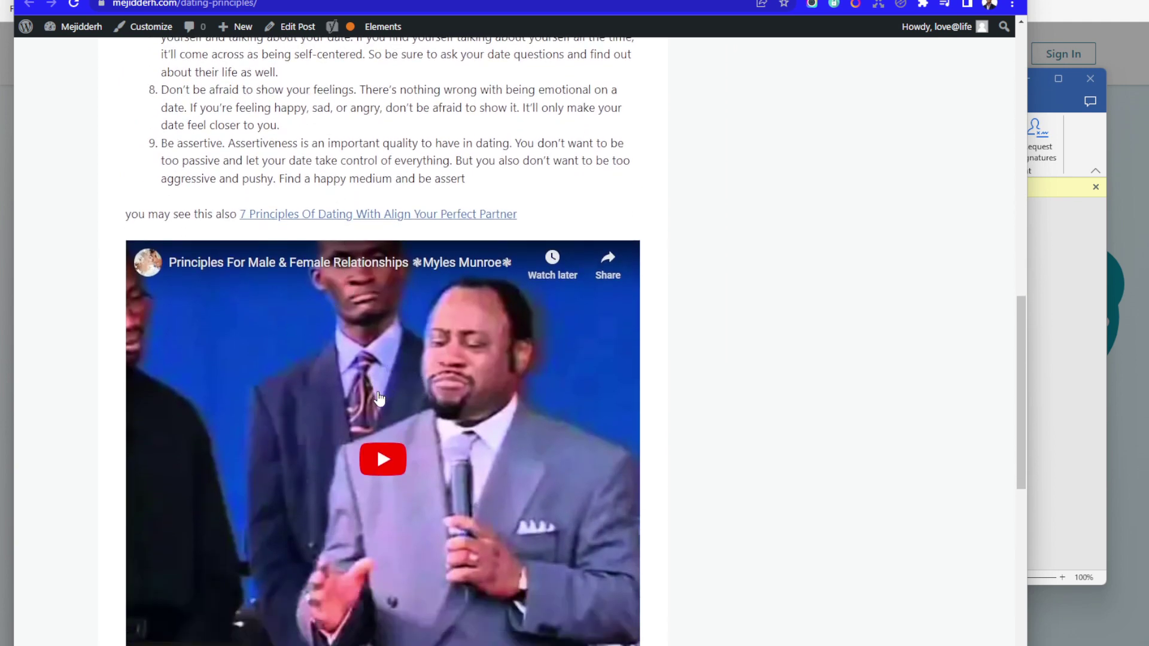
pyautogui.scroll(-2, 323, 388)
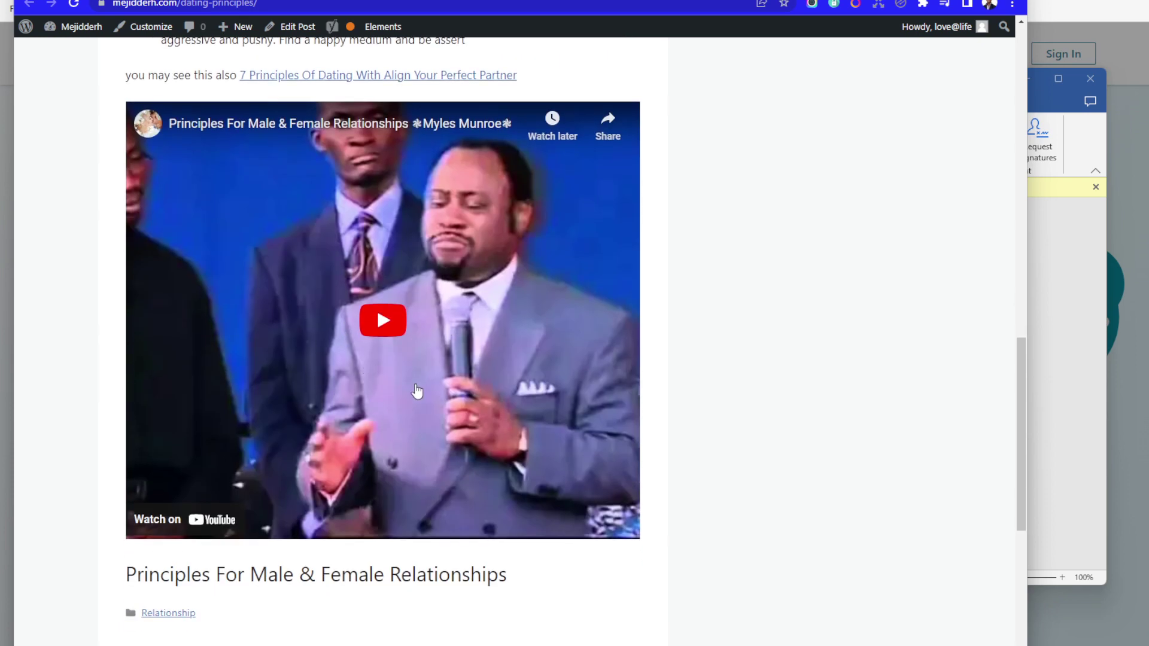
pyautogui.scroll(15, 379, 358)
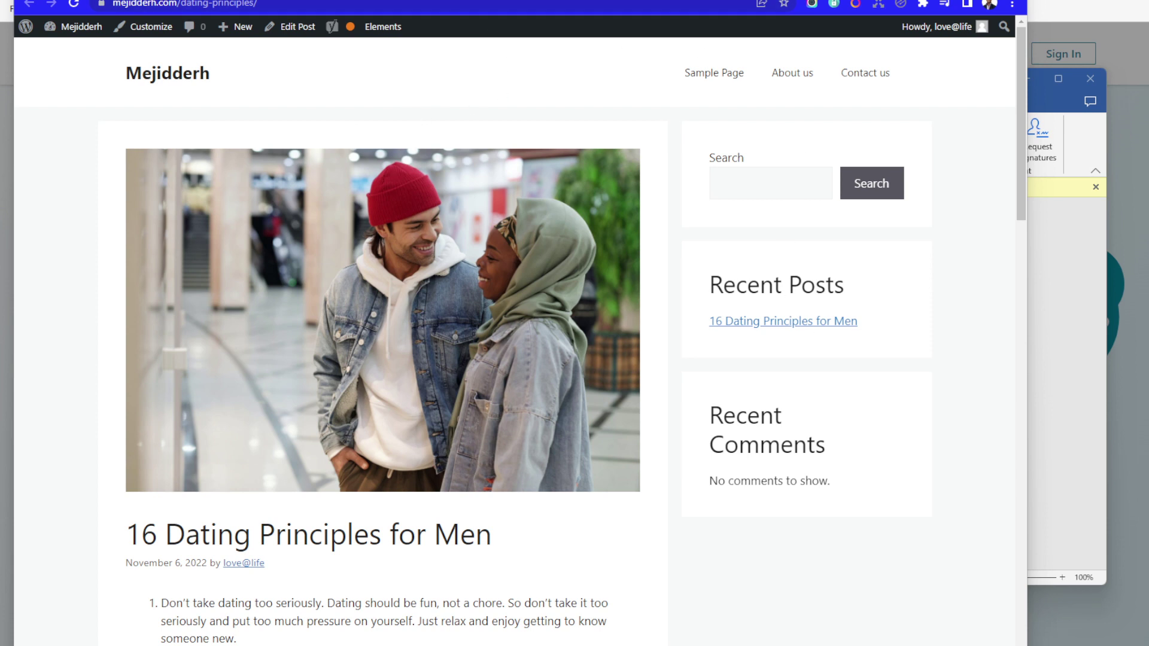
# Return to the post editor and examine the Yoast premium SEO analysis, search preview and post content.
pyautogui.click(419, 0)
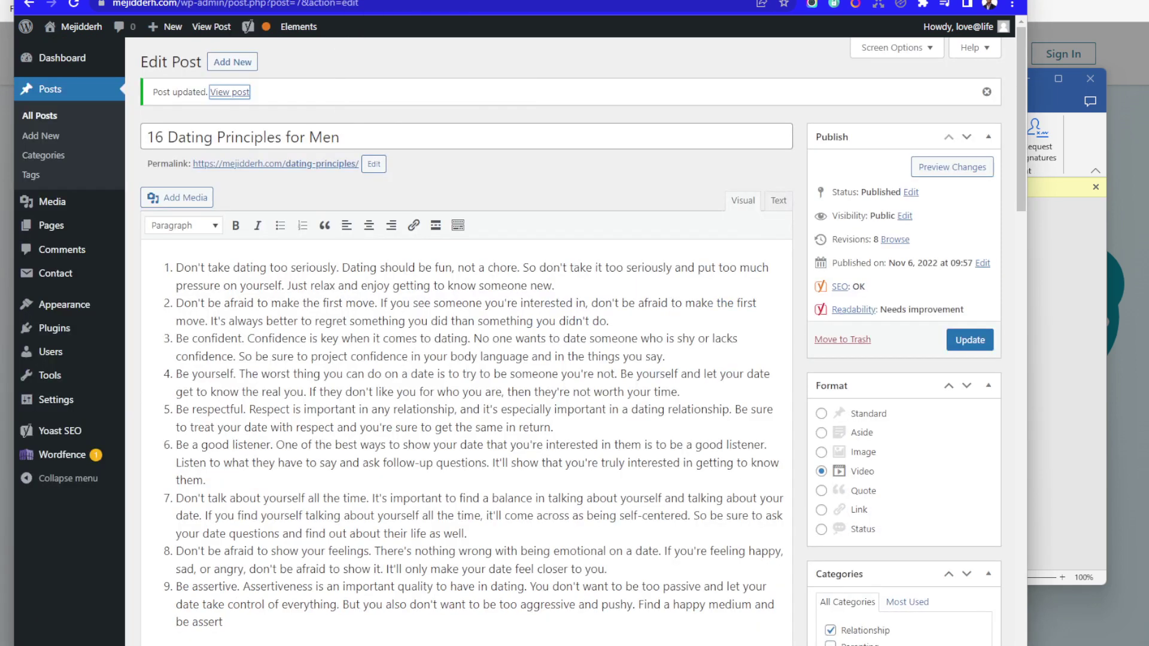
pyautogui.click(840, 288)
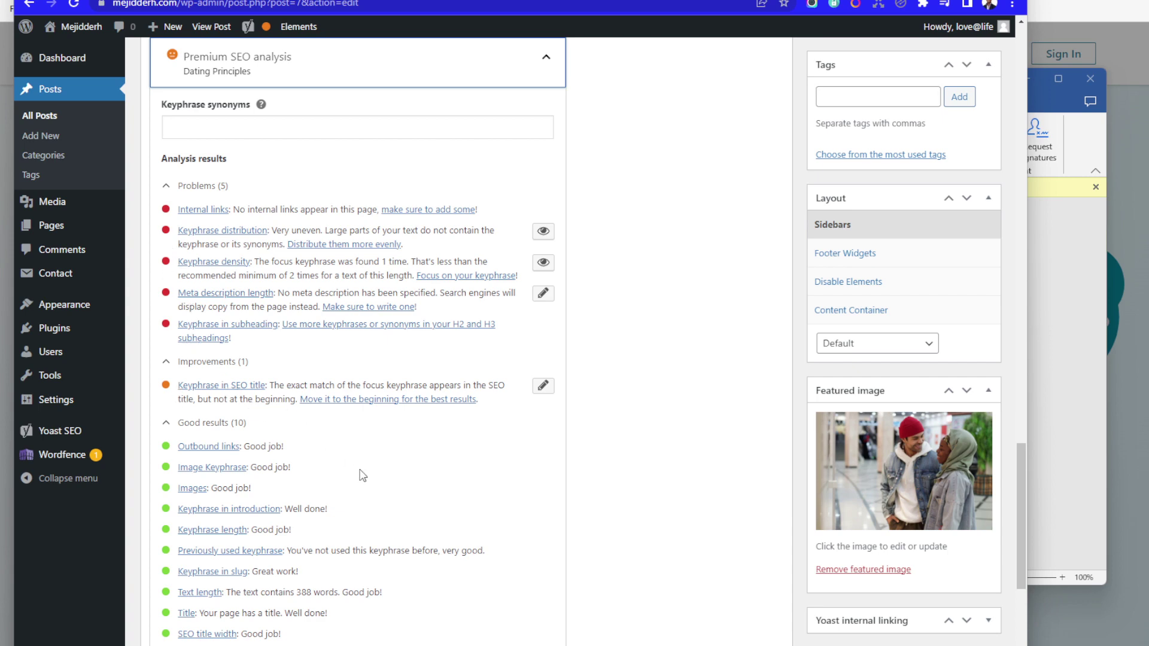
pyautogui.scroll(7, 440, 382)
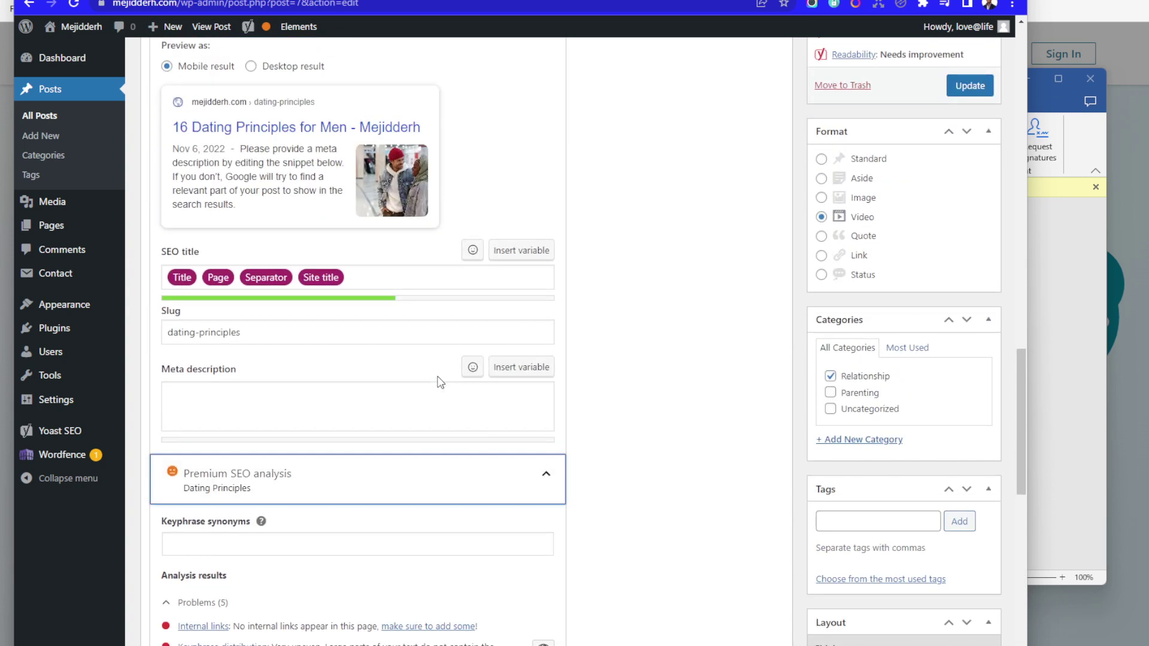
pyautogui.scroll(-6, 457, 482)
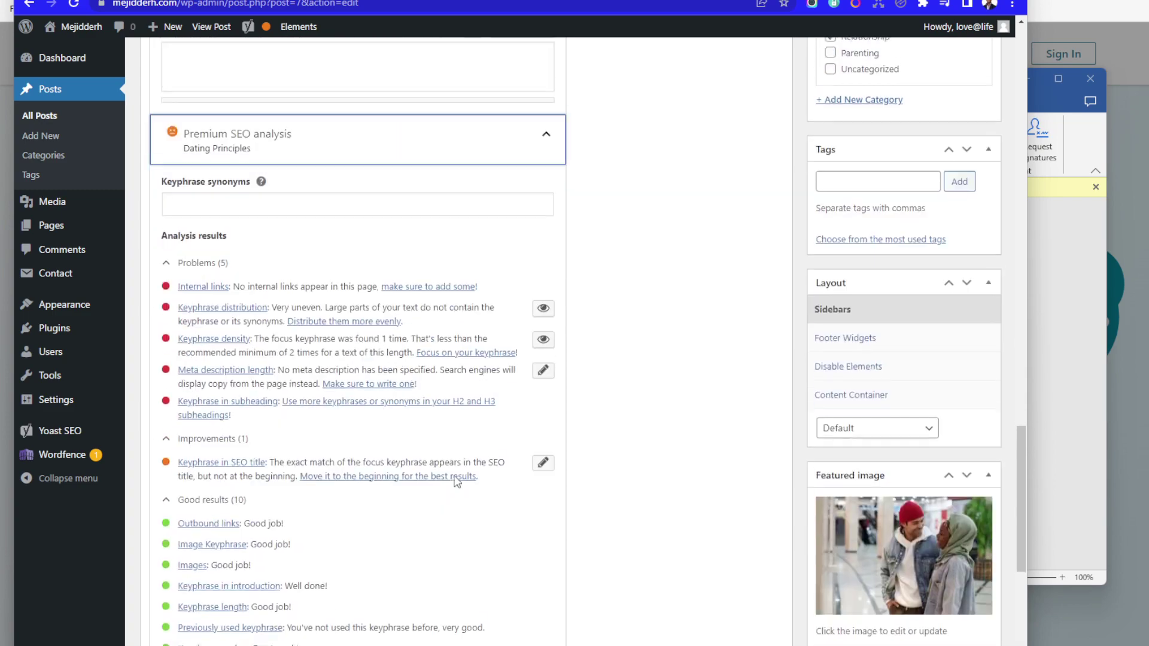
pyautogui.scroll(9, 457, 482)
pyautogui.scroll(5, 700, 385)
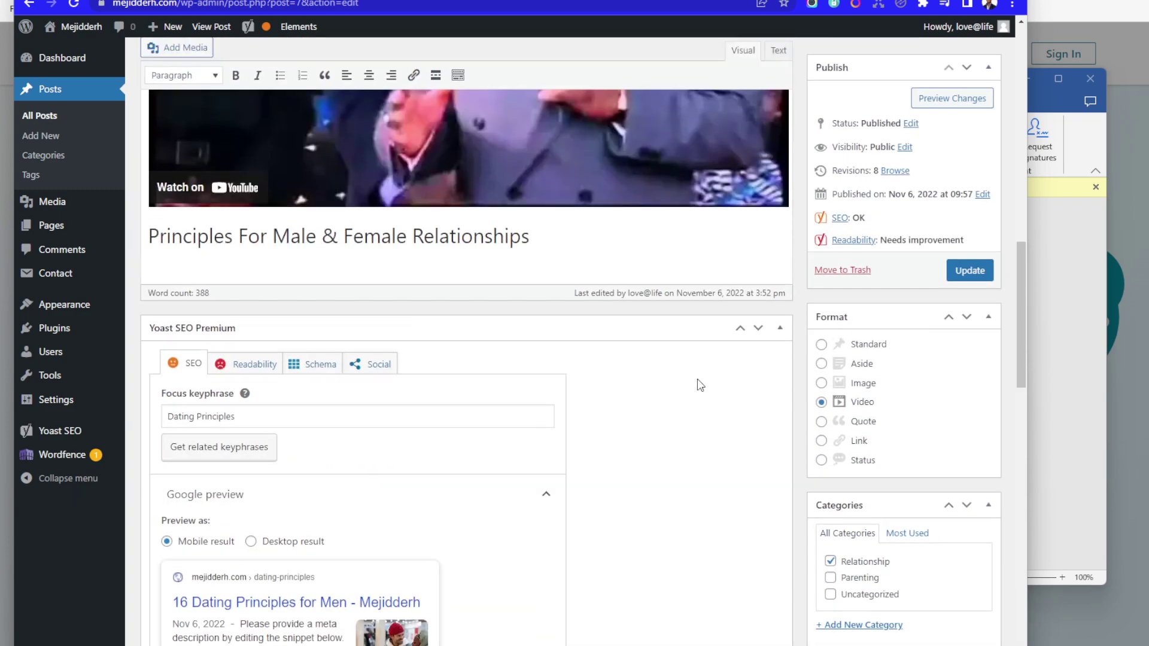
pyautogui.scroll(12, 700, 385)
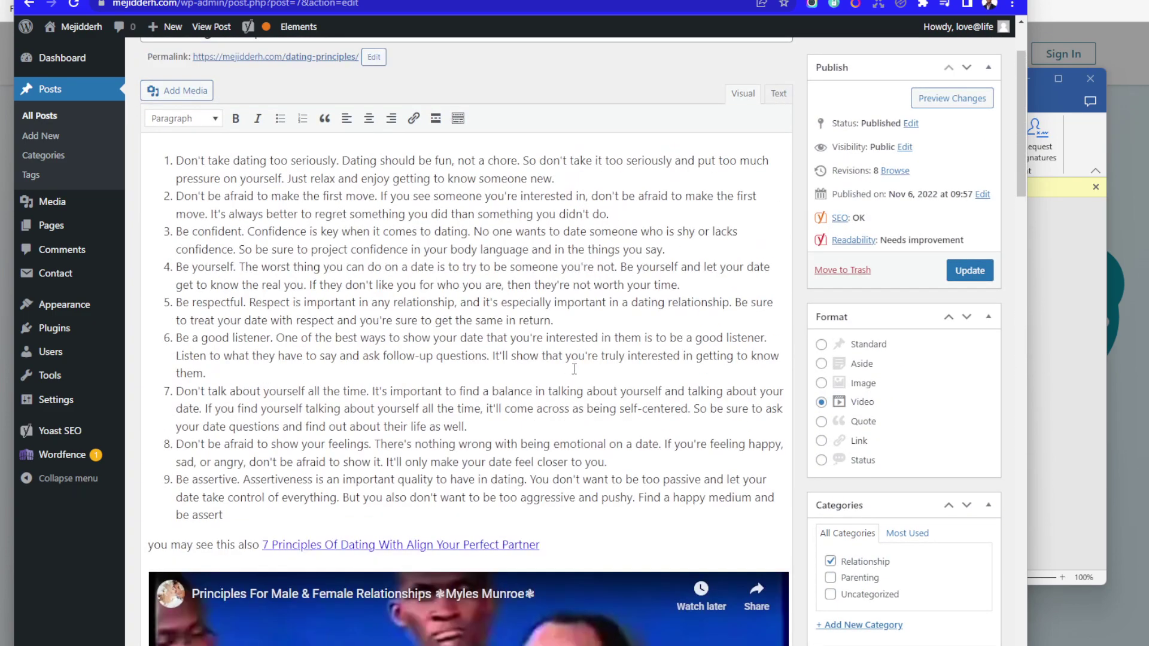
pyautogui.scroll(2, 574, 369)
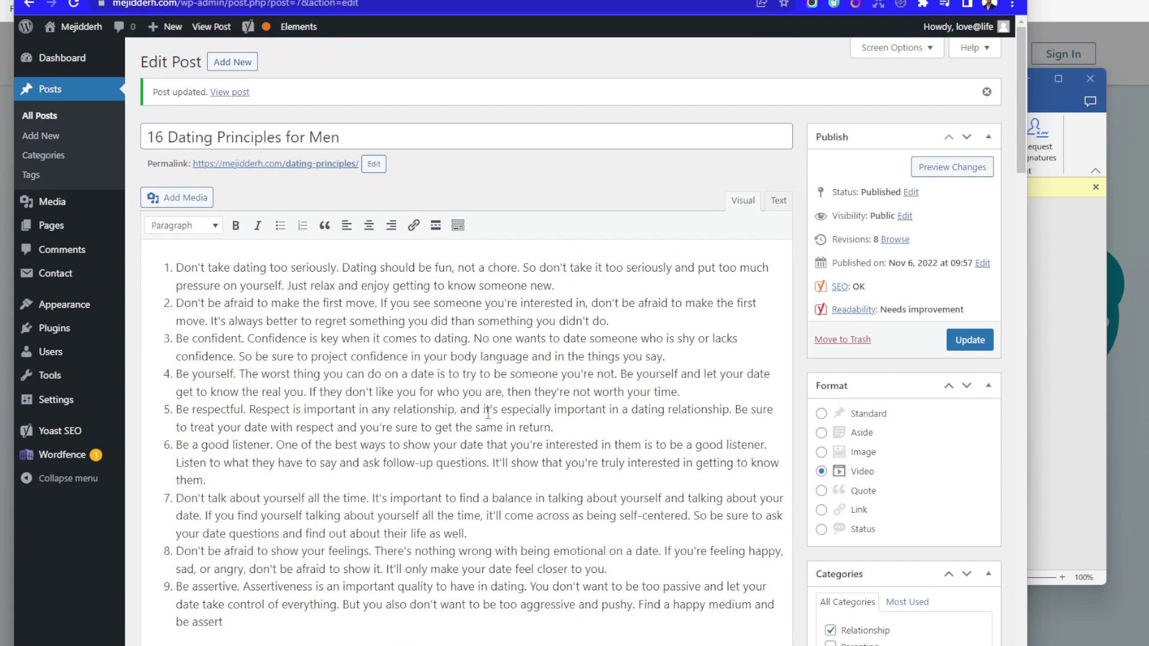
# Update the dating post again, then reload its live page and check the list, article link and video.
pyautogui.click(956, 343)
pyautogui.click(293, 0)
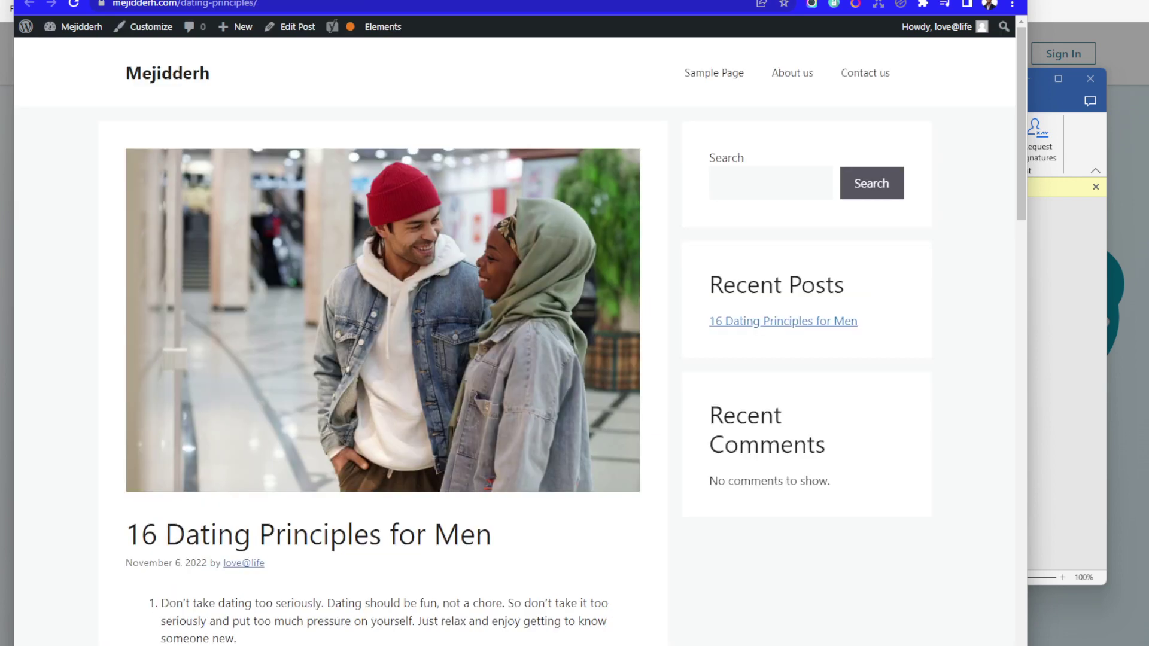
pyautogui.click(76, 4)
pyautogui.scroll(-5, 508, 195)
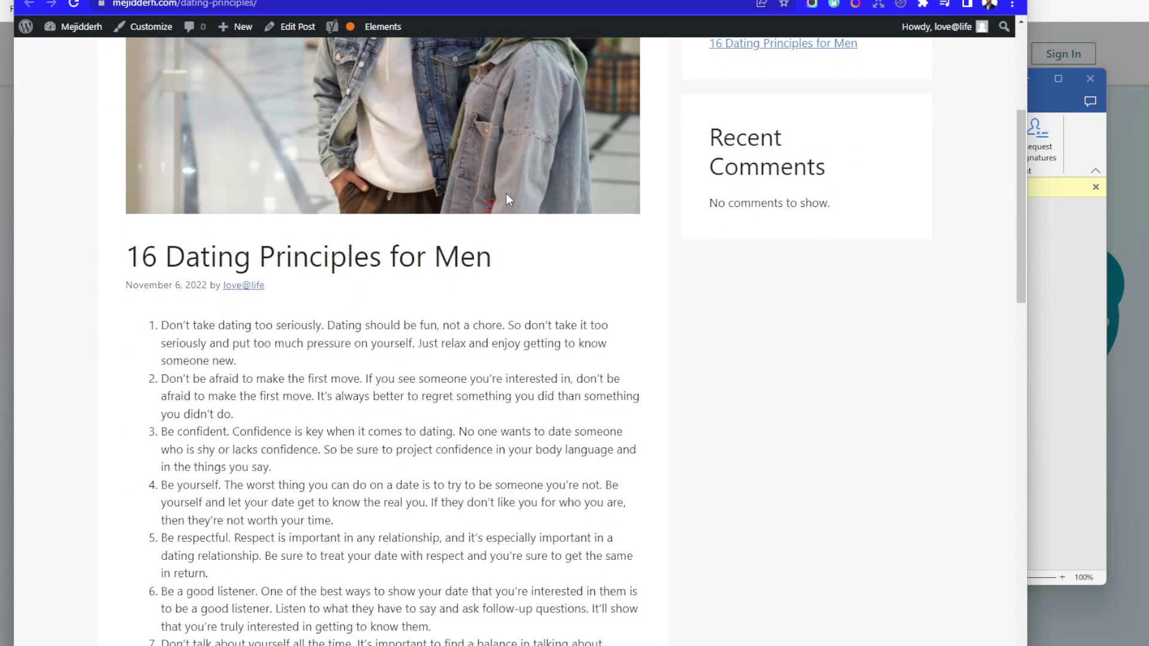
pyautogui.scroll(-7, 506, 193)
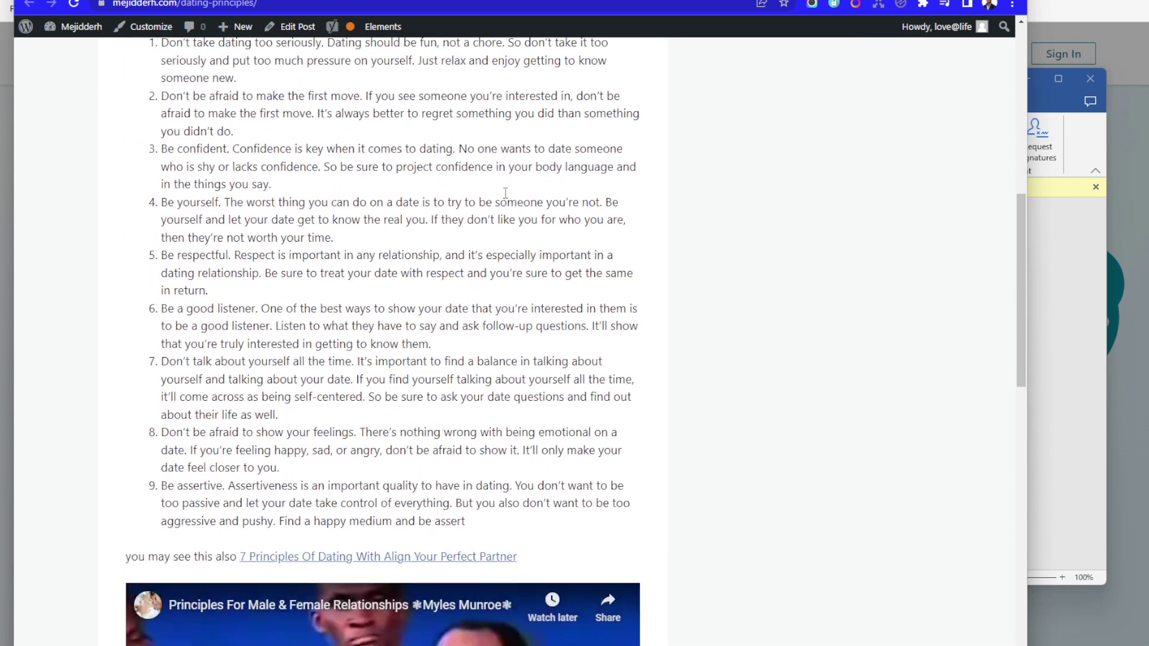
pyautogui.scroll(-7, 462, 180)
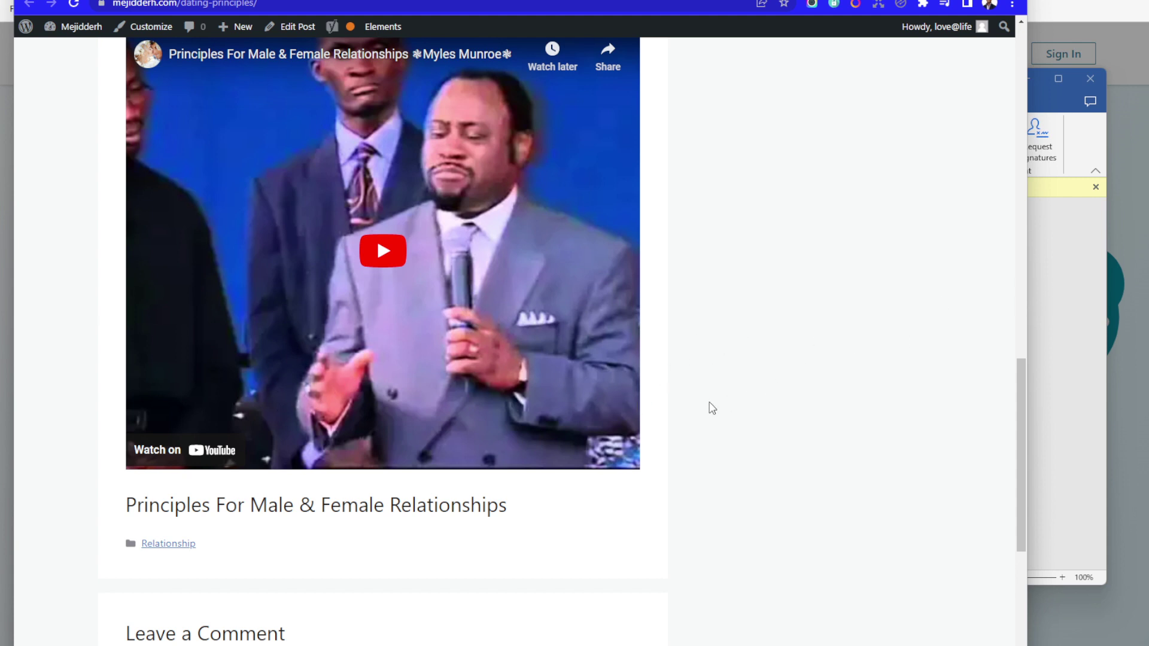
pyautogui.scroll(8, 698, 405)
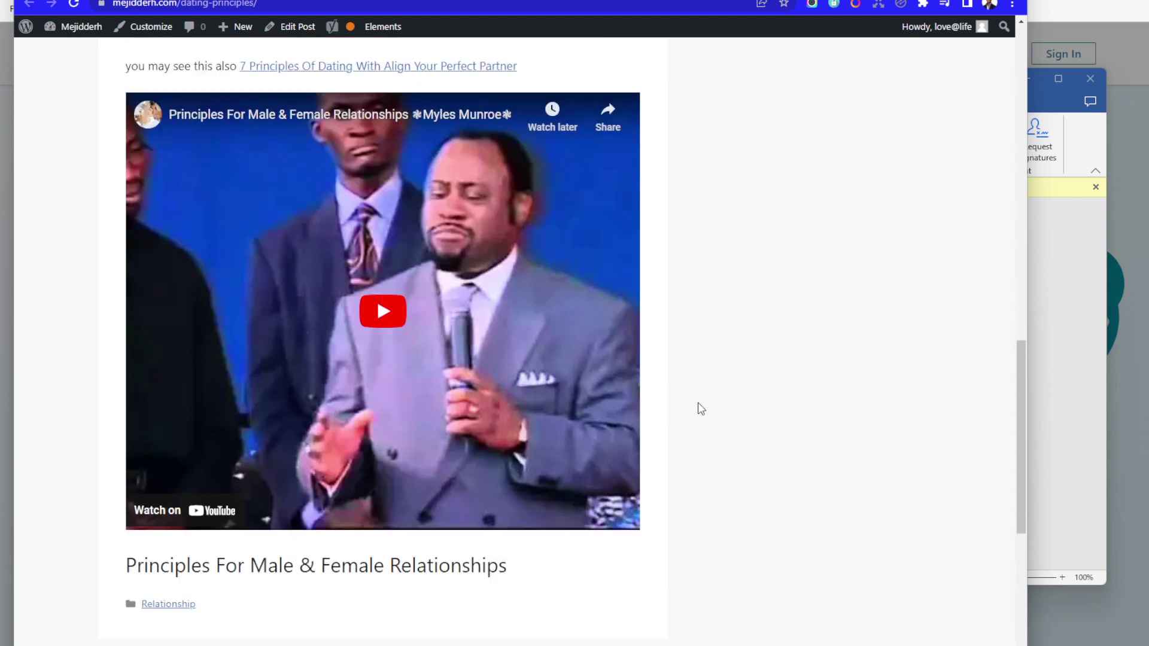
pyautogui.scroll(10, 581, 419)
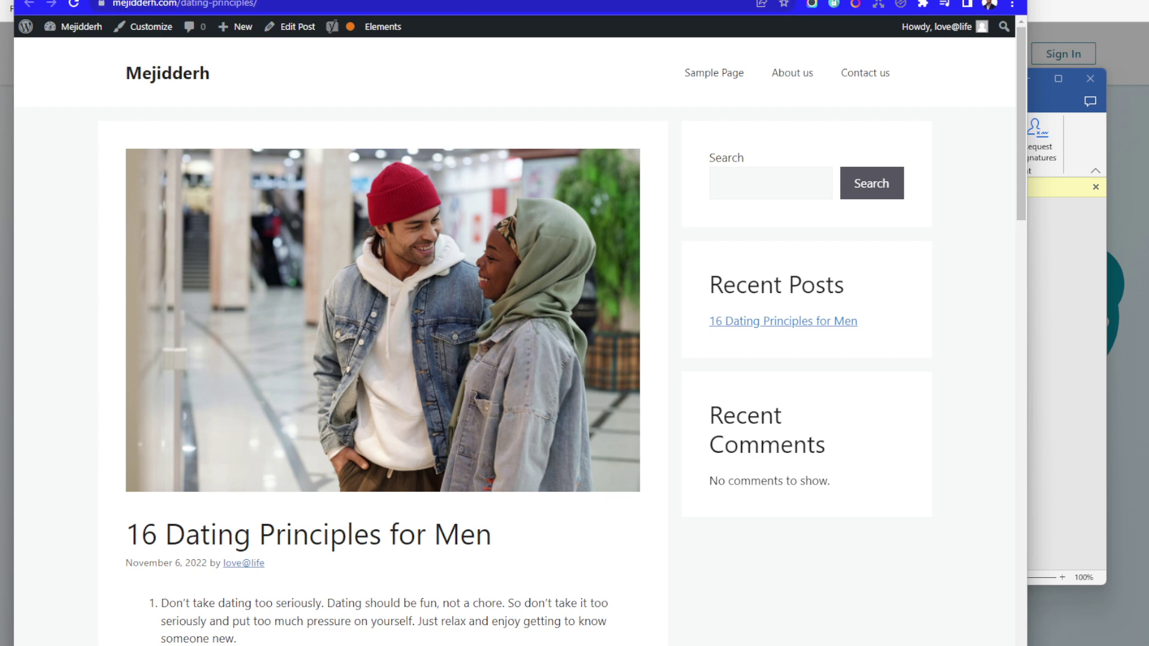
# Go back to the WordPress admin and open the theme's navigation menu management page.
pyautogui.moveTo(473, 1)
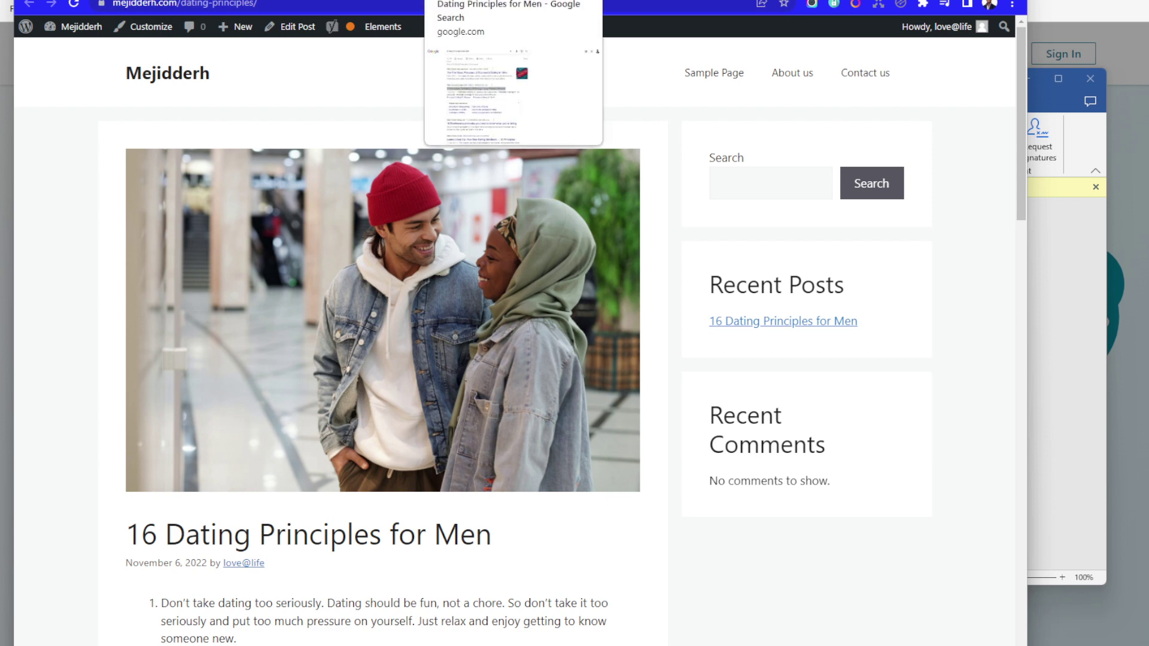
pyautogui.hotkey('ctrl', 'shift', 'Tab')
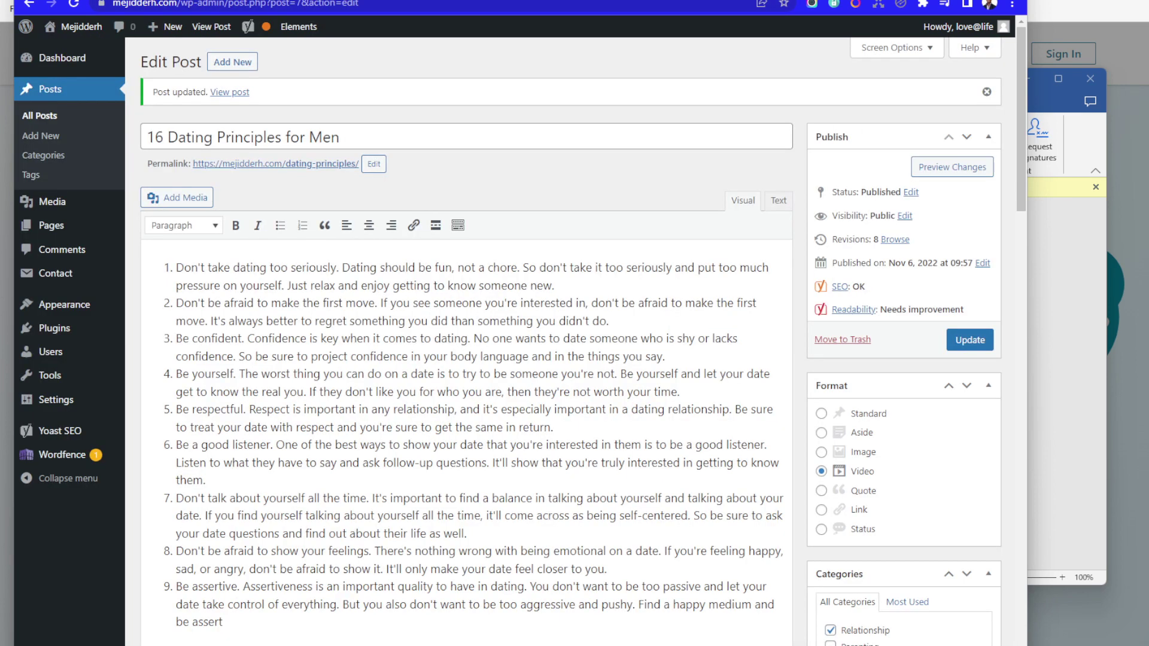
pyautogui.moveTo(57, 440)
pyautogui.moveTo(66, 306)
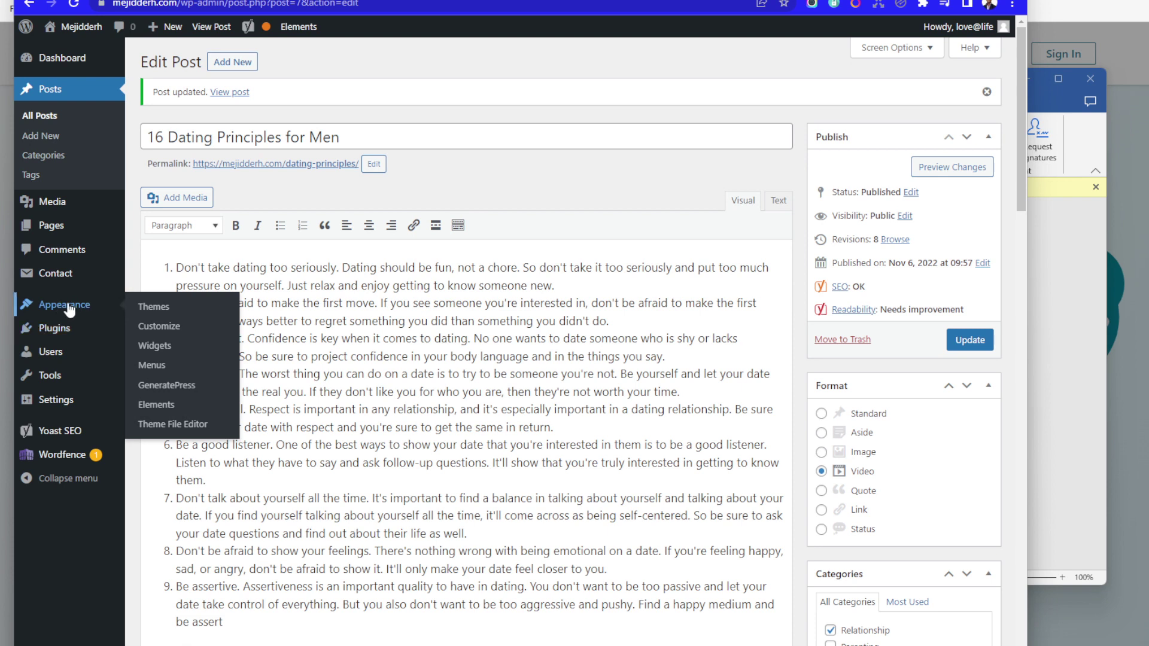
pyautogui.click(152, 365)
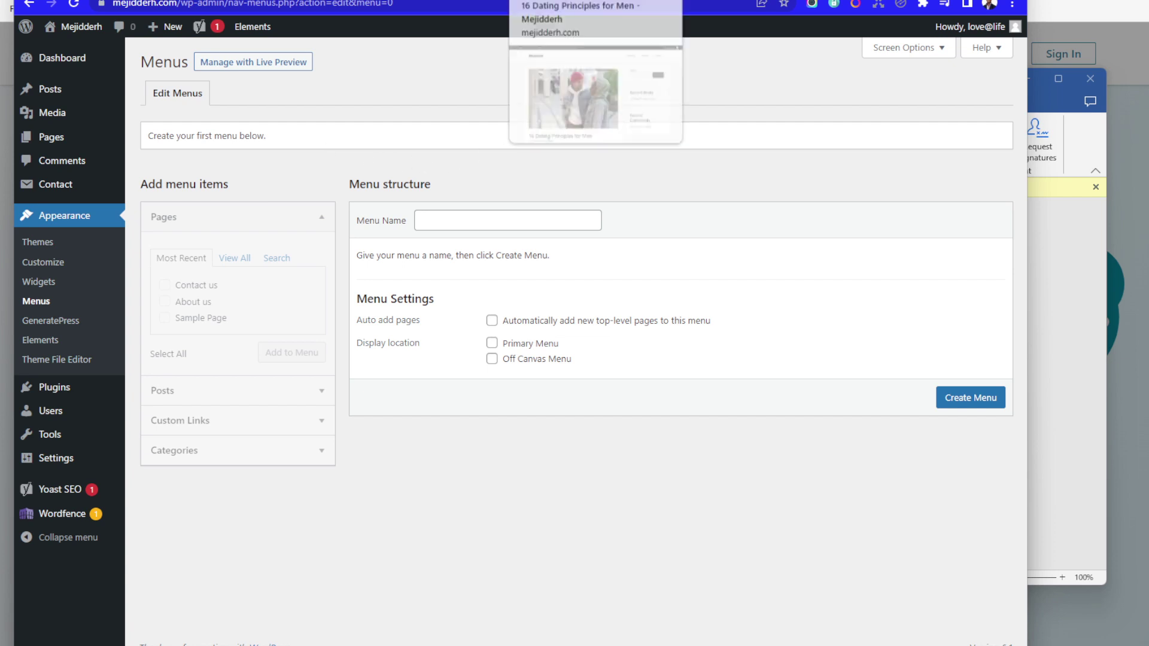
pyautogui.click(574, 1)
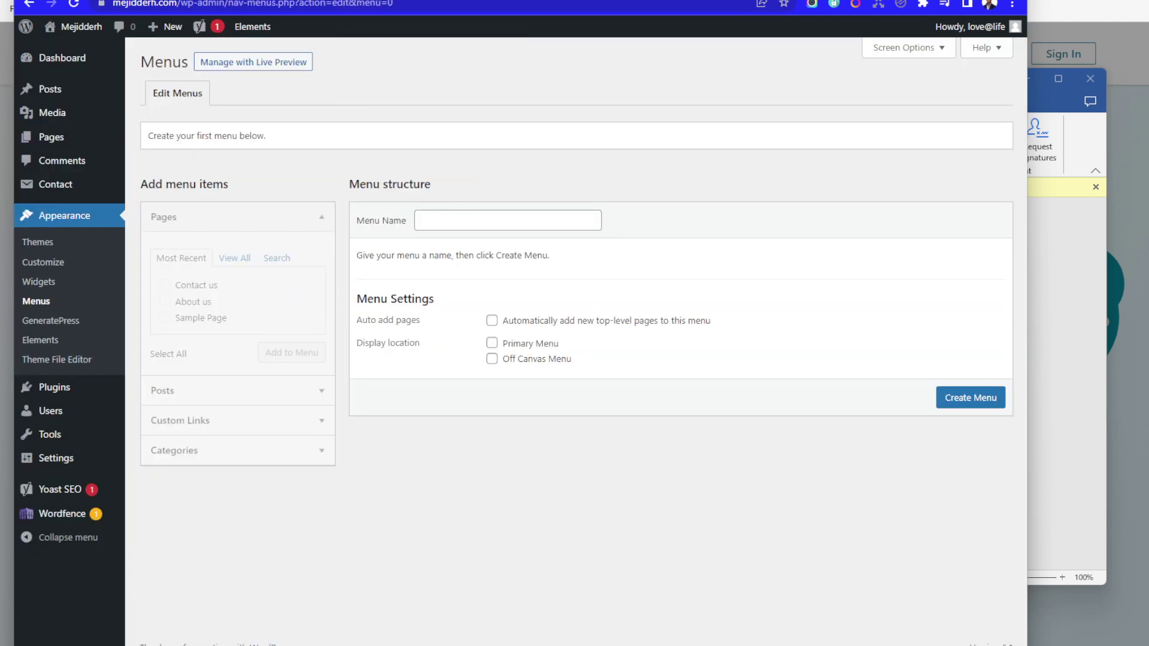
# Create a new navigation menu named "mejidderh", copying the name from the site's domain.
pyautogui.click(433, 220)
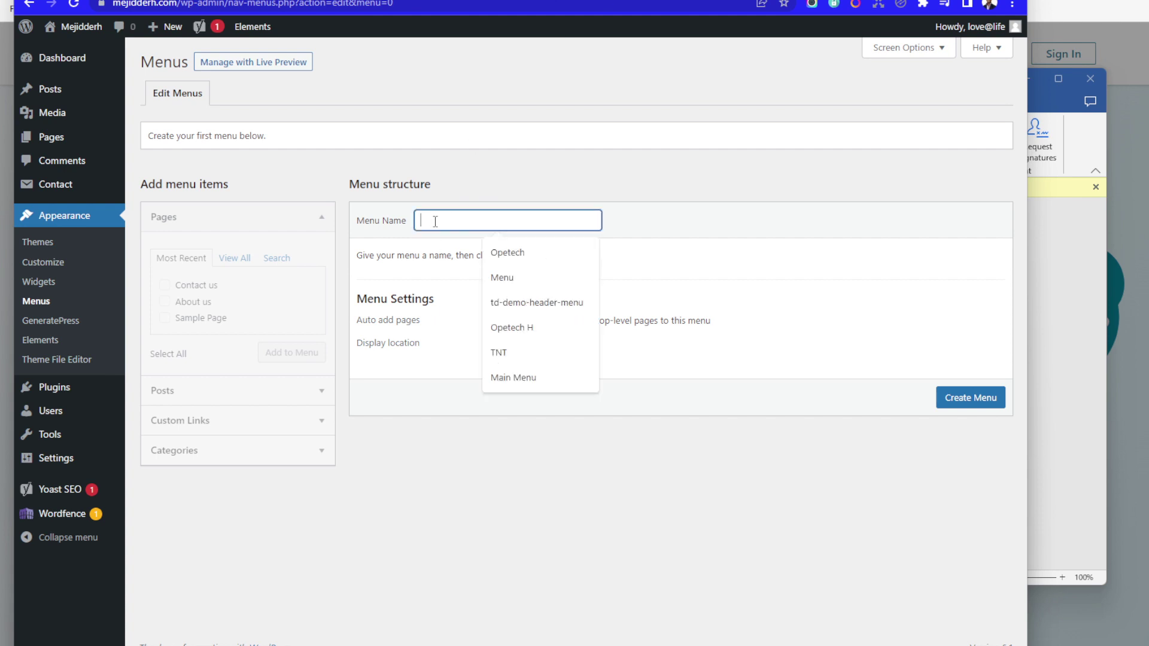
pyautogui.doubleClick(157, 6)
pyautogui.hotkey('ctrl', 'c')
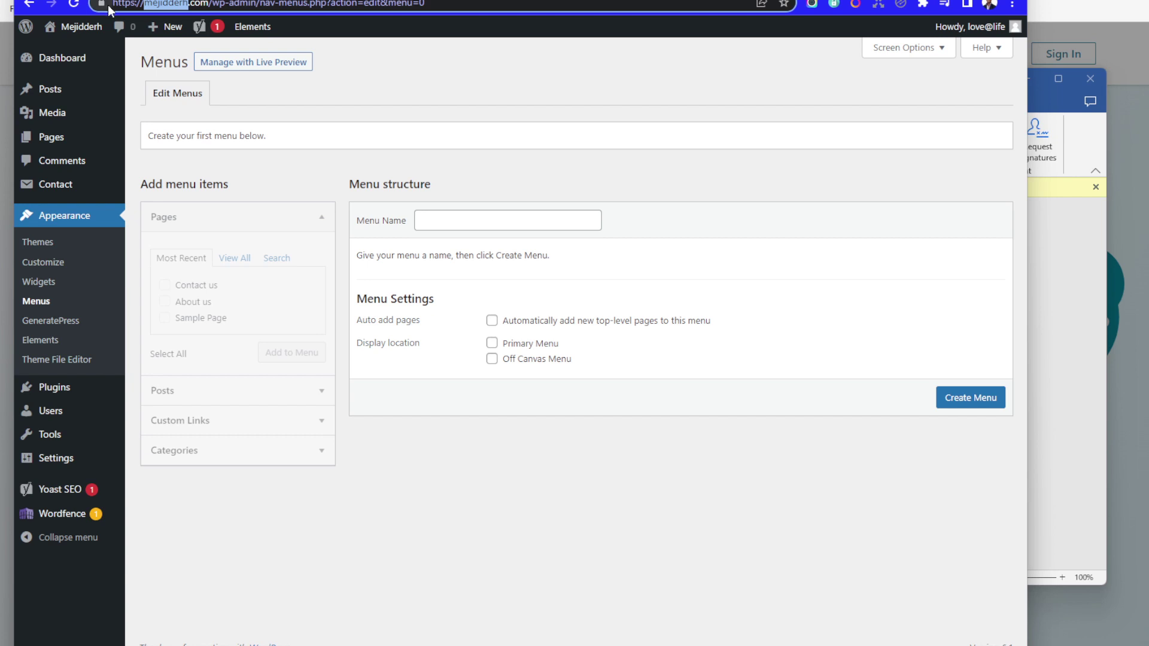
pyautogui.click(459, 222)
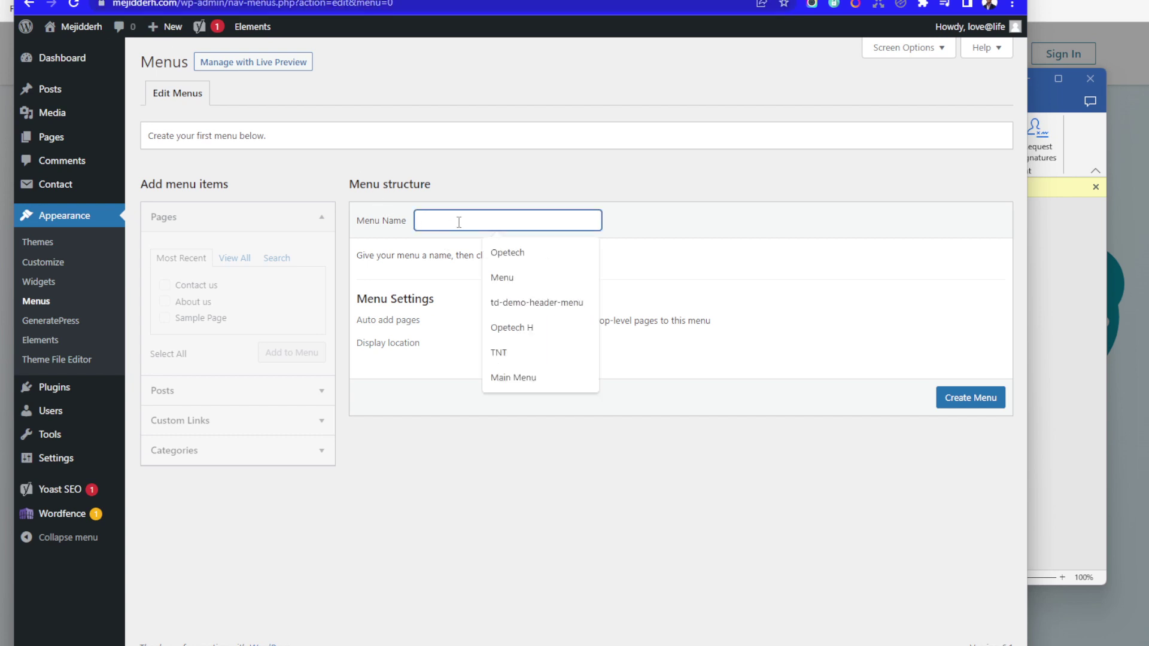
pyautogui.hotkey('ctrl', 'v')
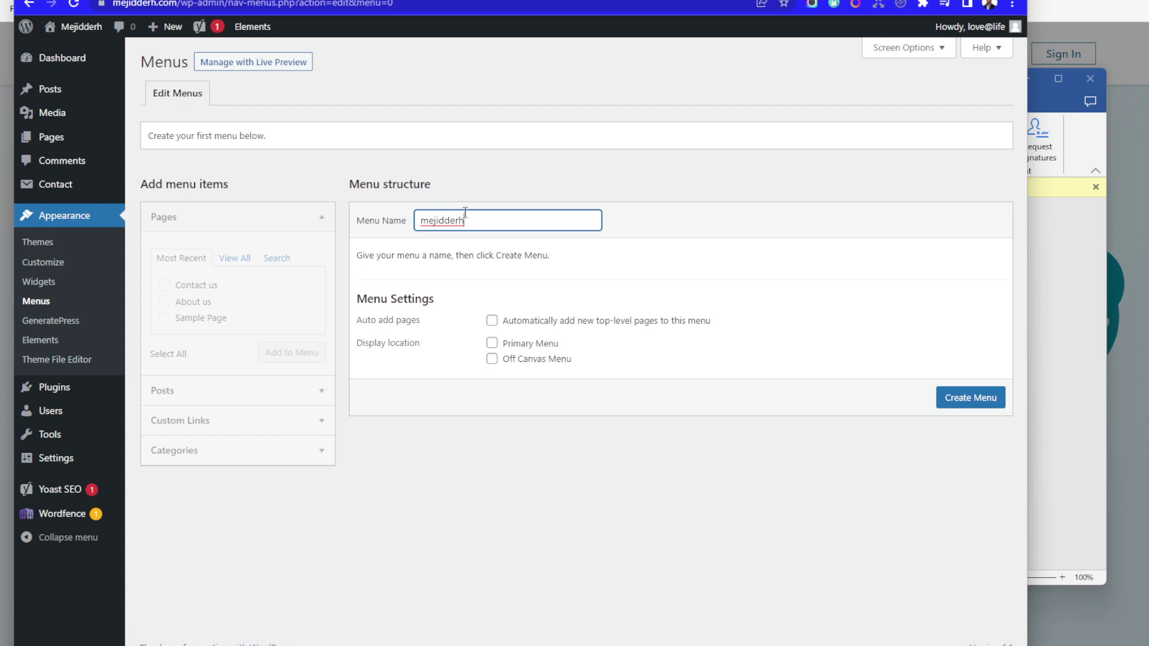
pyautogui.press('Return')
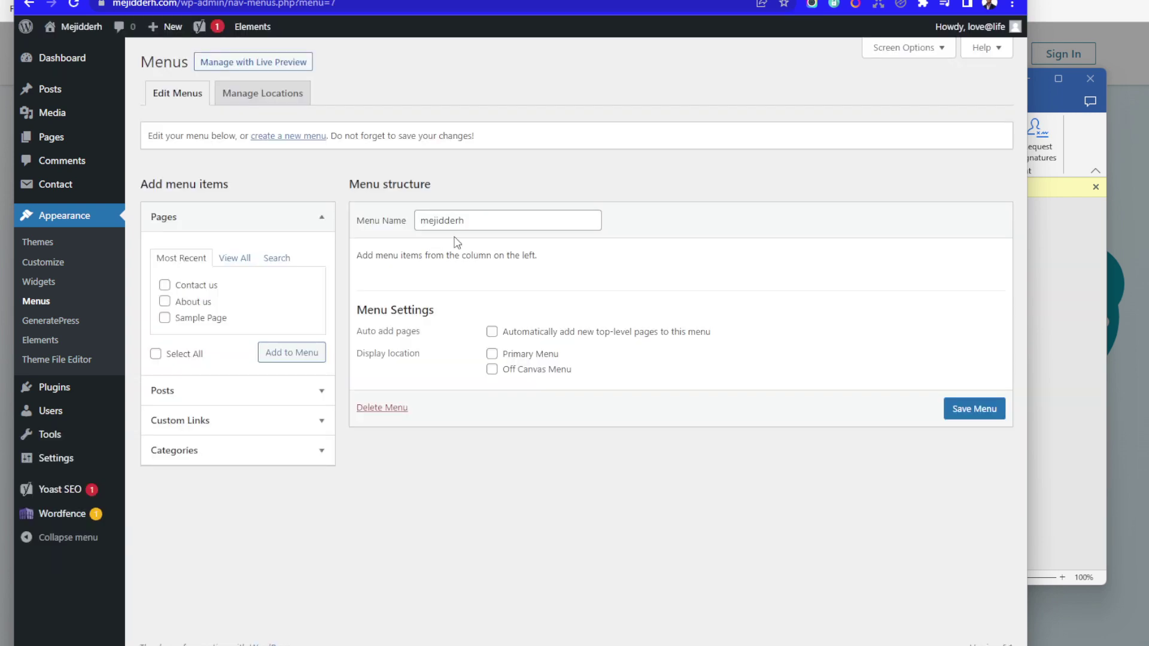
# Add the Contact us, About us and Home pages to the mejidderh menu.
pyautogui.click(164, 286)
pyautogui.click(164, 301)
pyautogui.click(297, 356)
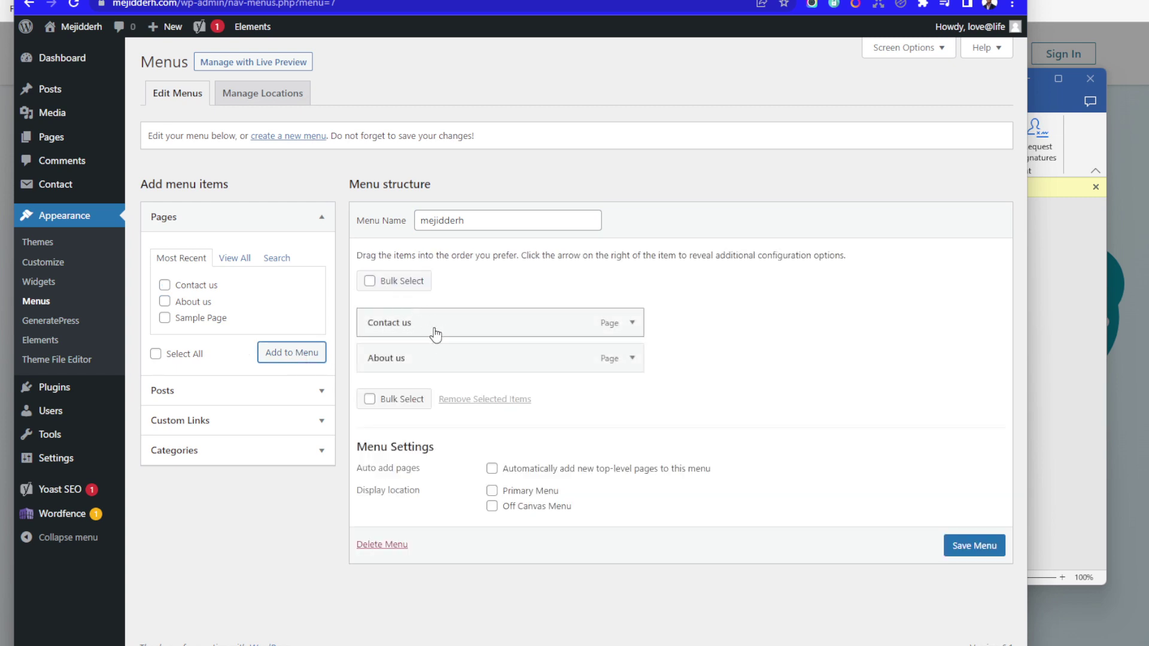
pyautogui.click(234, 258)
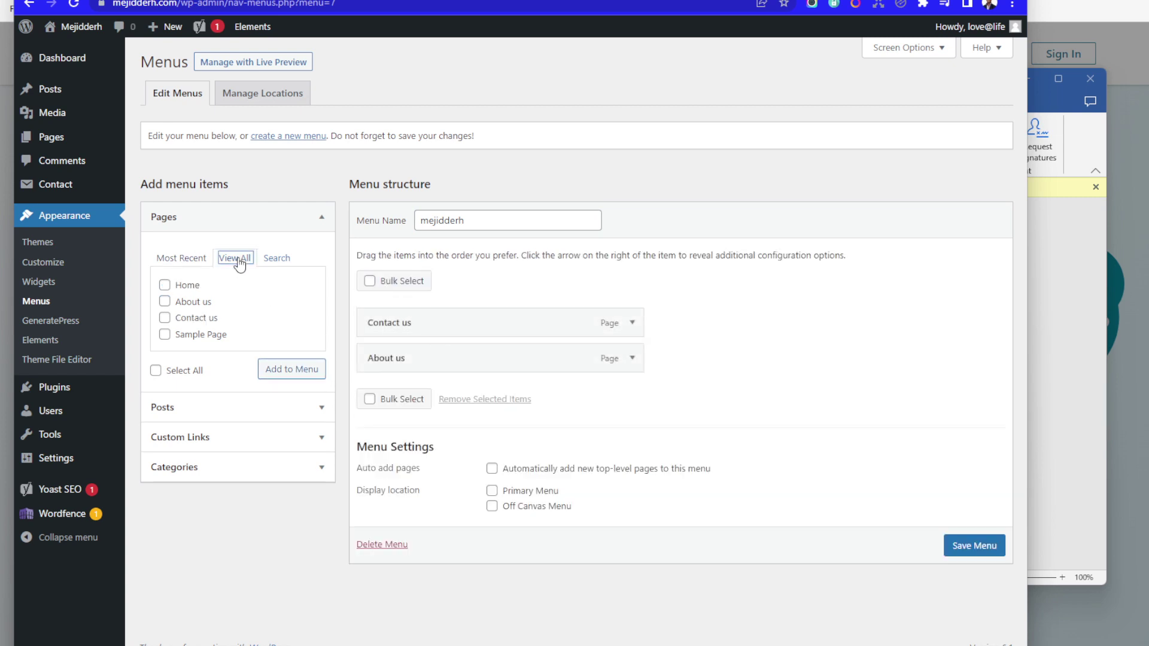
pyautogui.click(165, 286)
pyautogui.click(294, 371)
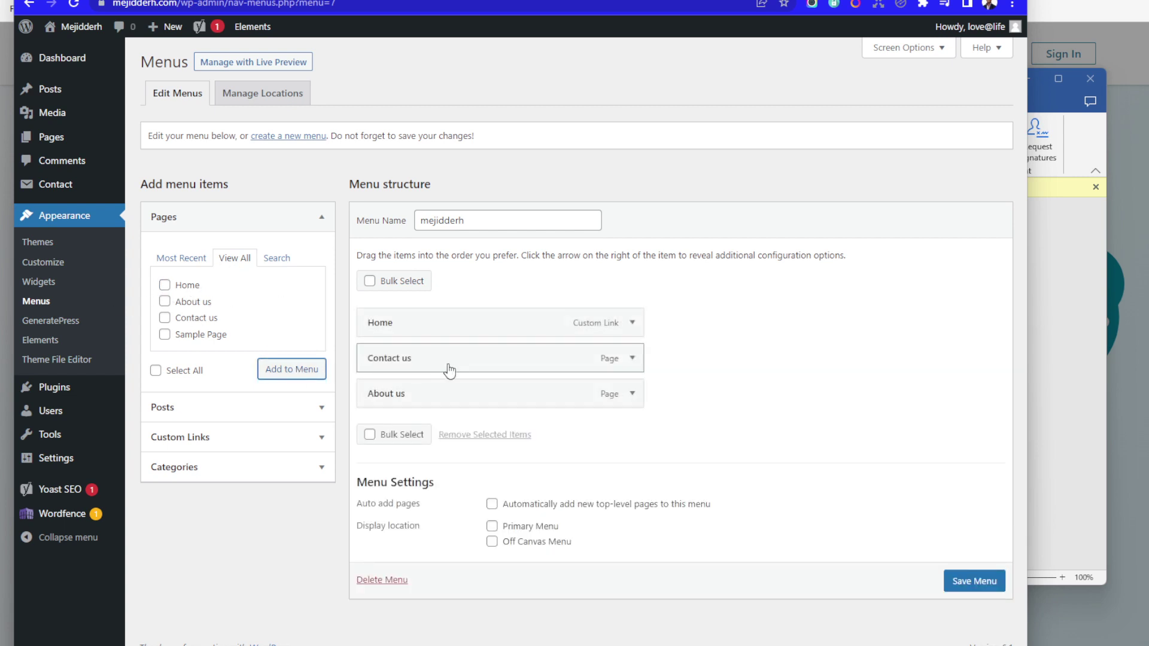
# Move Contact us below About us in the menu and set the display location to Primary Menu.
pyautogui.moveTo(446, 362); pyautogui.dragTo(446, 401)
pyautogui.click(492, 526)
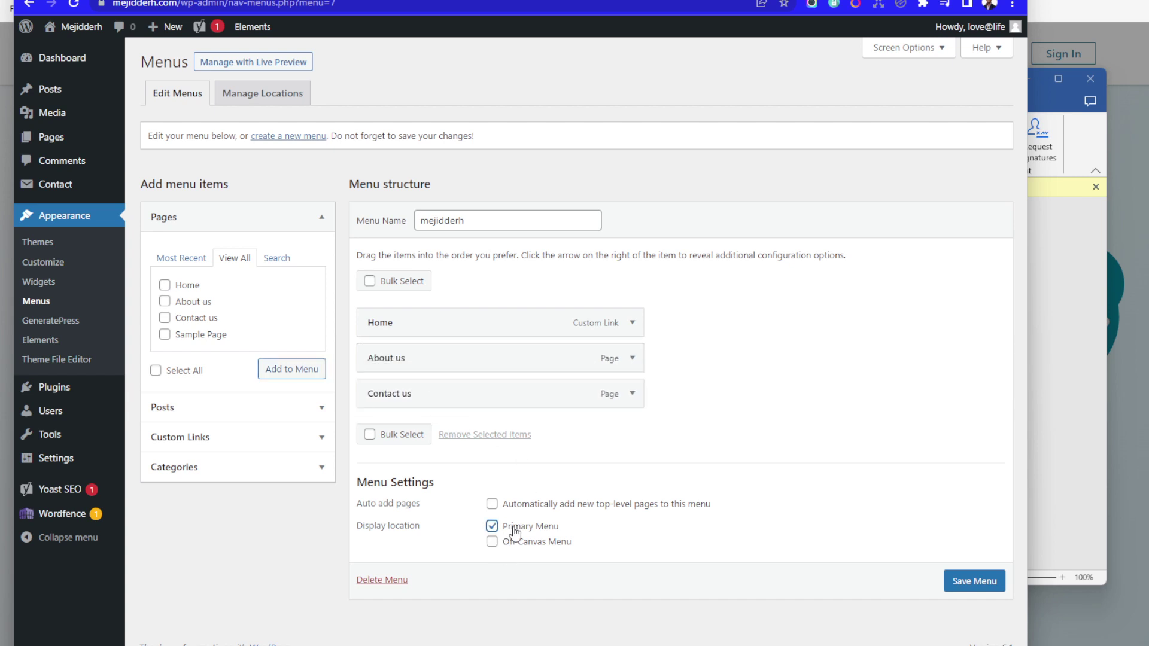
# Save the mejidderh menu and reload the site's homepage to check its navigation.
pyautogui.click(975, 582)
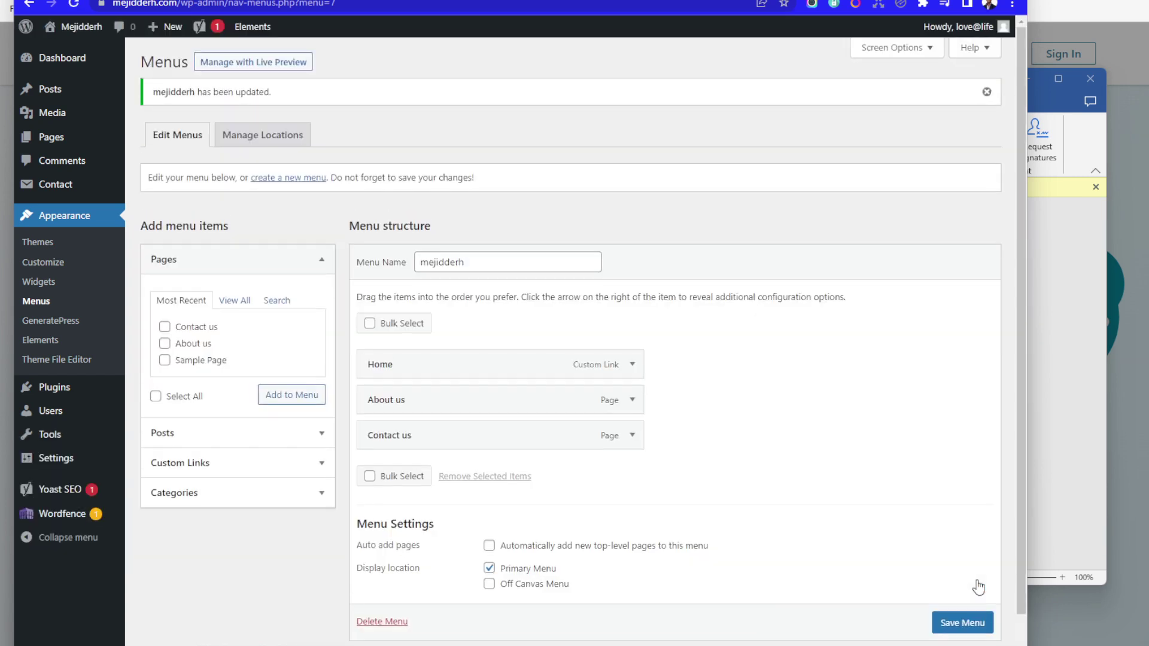
pyautogui.click(425, 0)
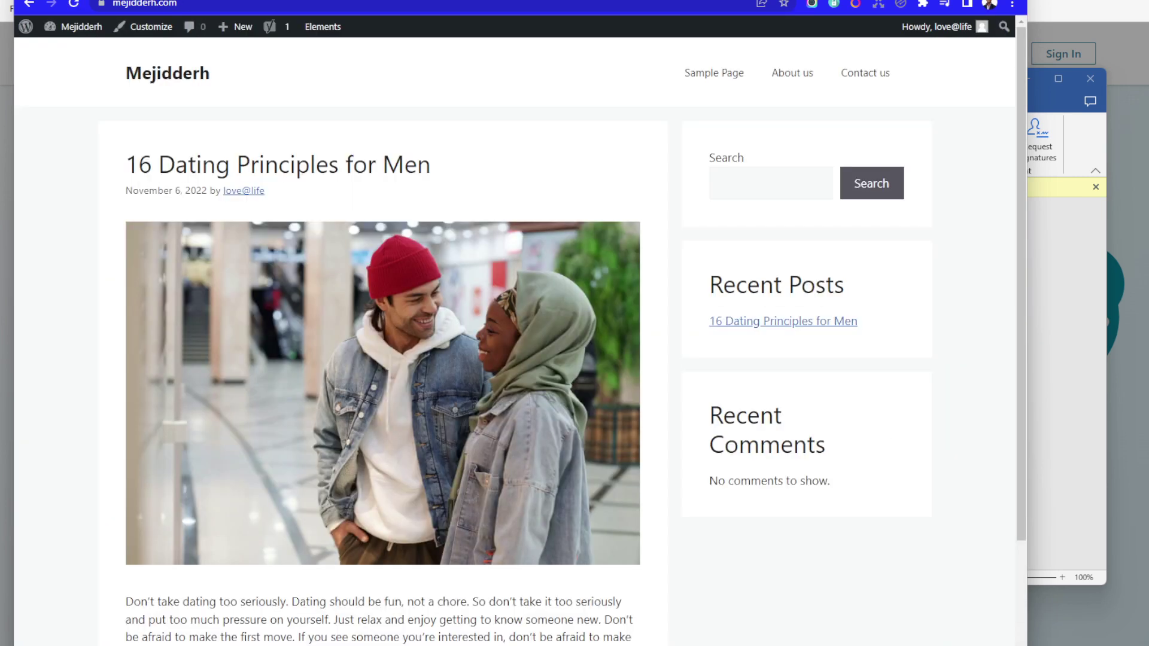
pyautogui.click(73, 3)
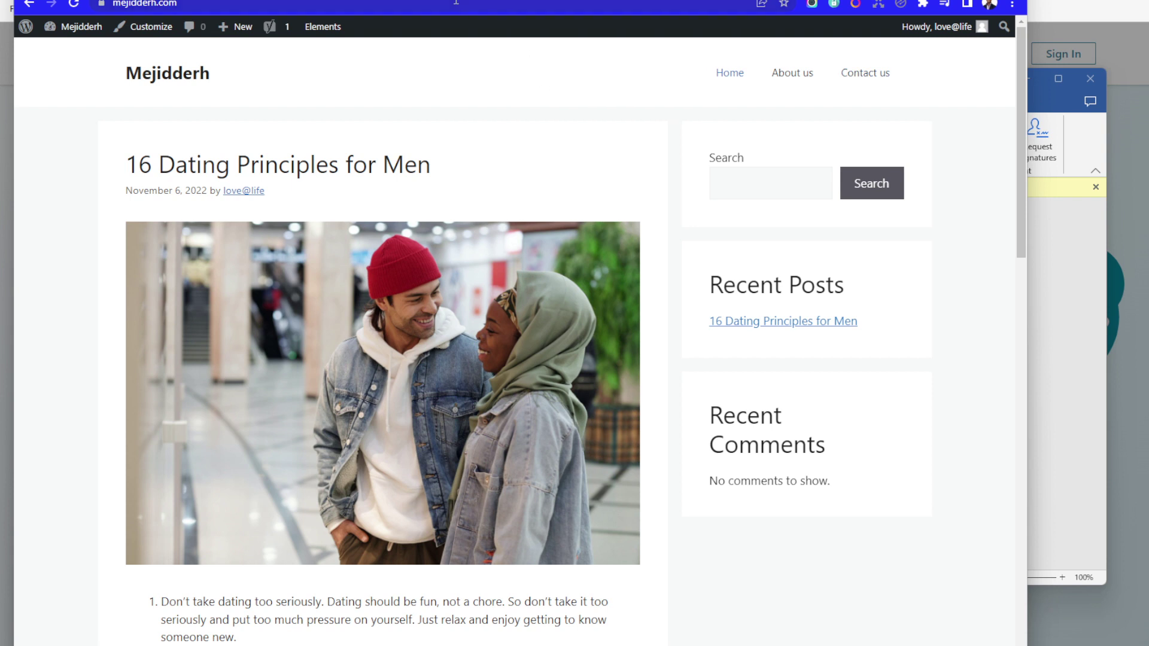
# Return to the WordPress admin, then install and activate WooCommerce from the popular plugins.
pyautogui.click(388, 0)
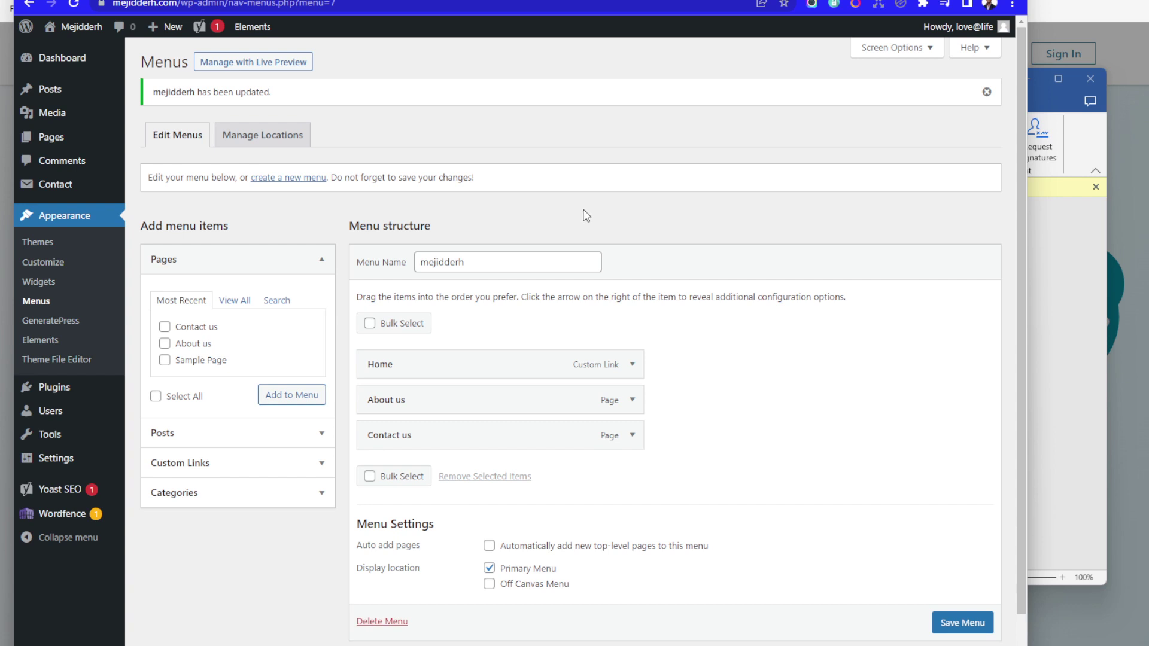
pyautogui.moveTo(46, 389)
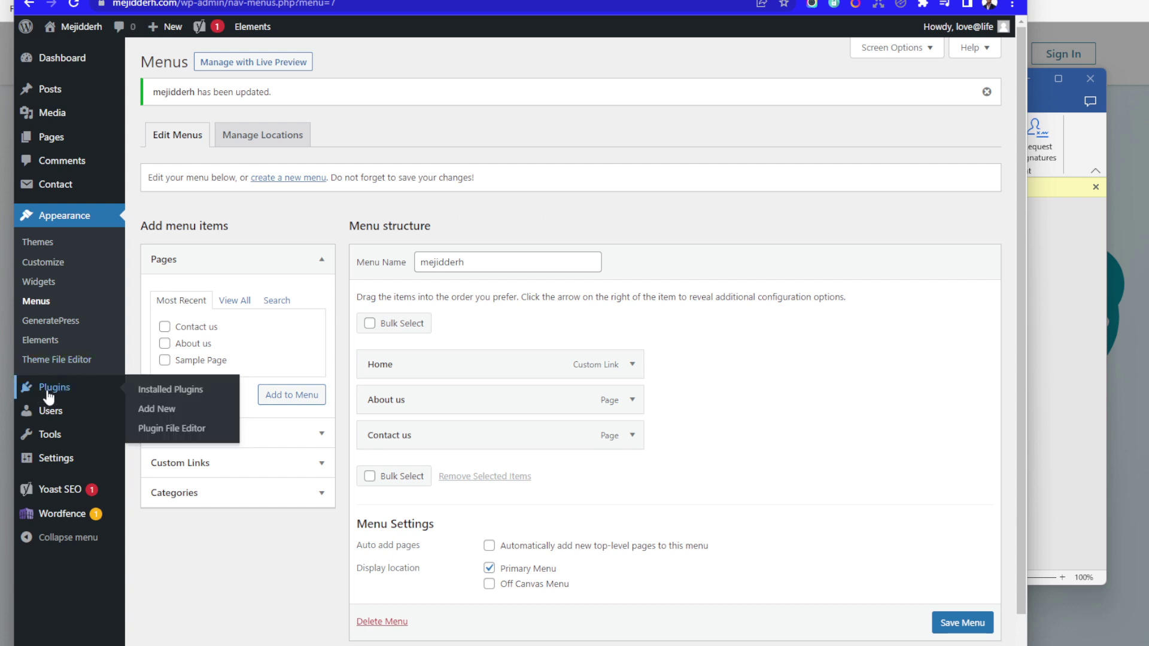
pyautogui.click(167, 409)
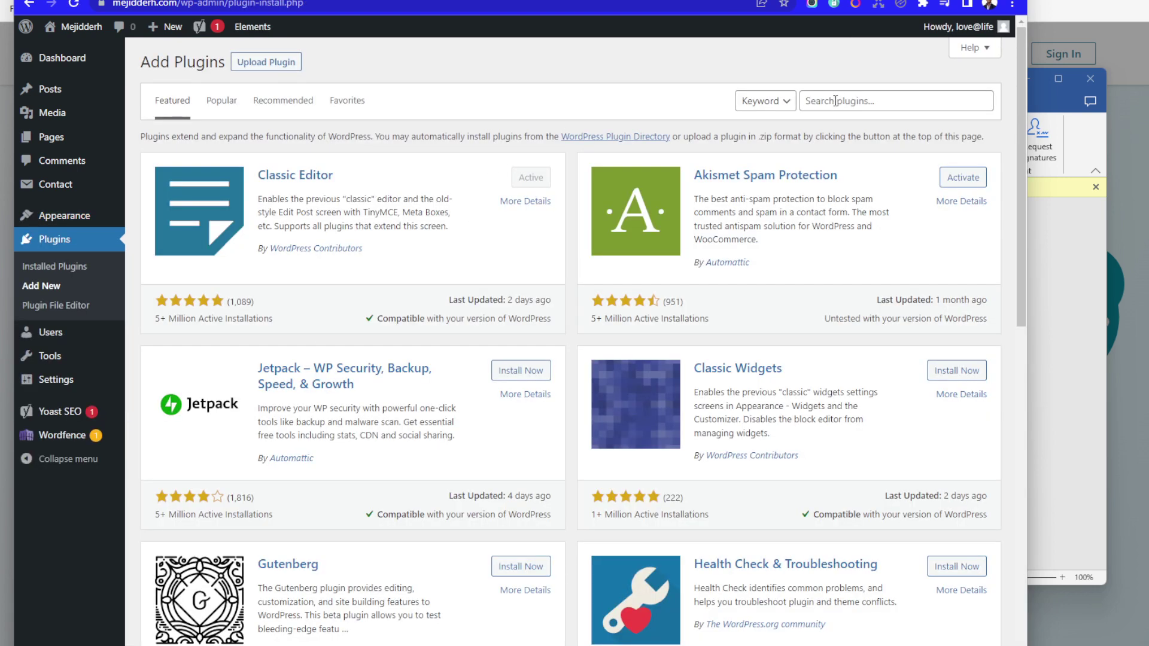
pyautogui.click(836, 102)
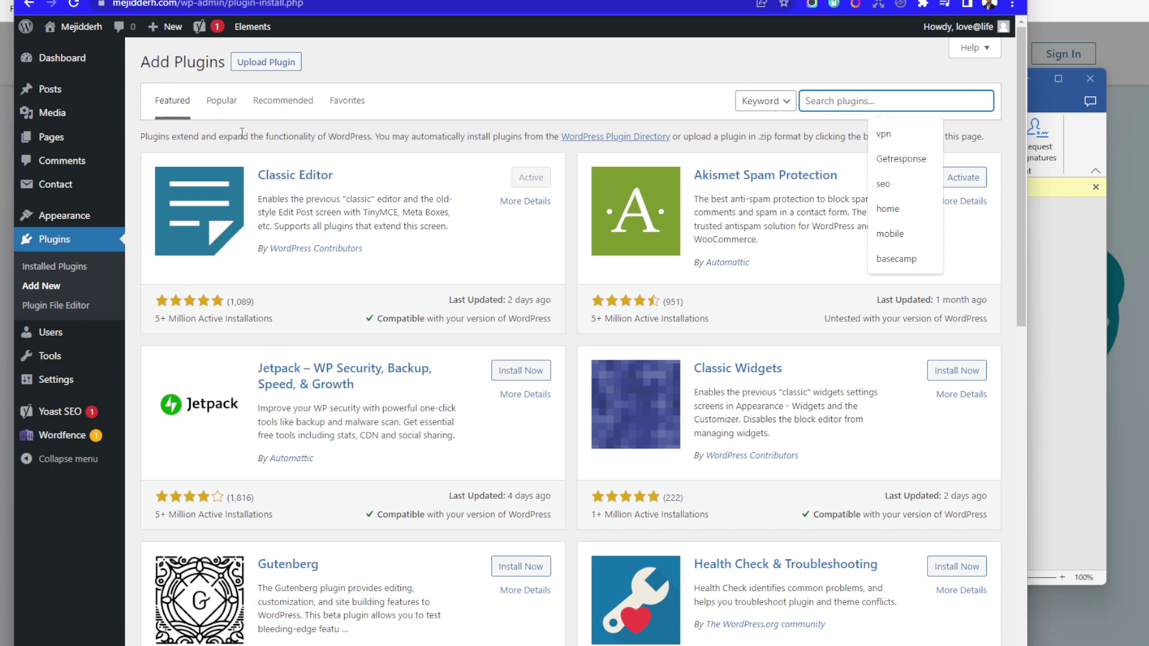
pyautogui.click(214, 105)
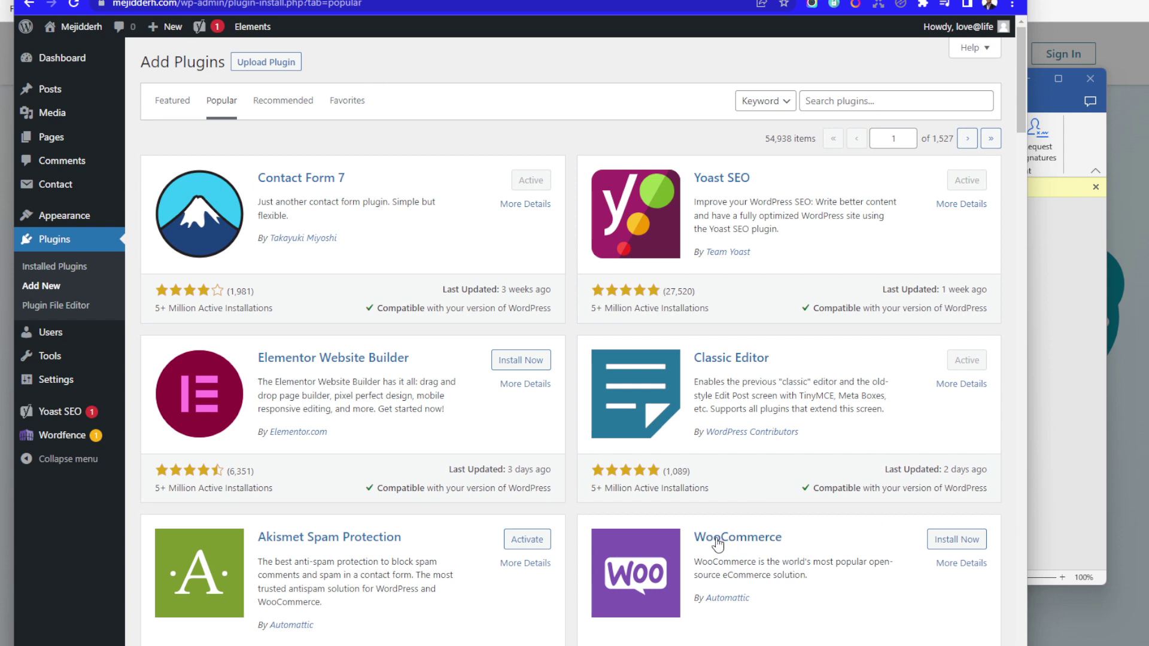
pyautogui.click(956, 540)
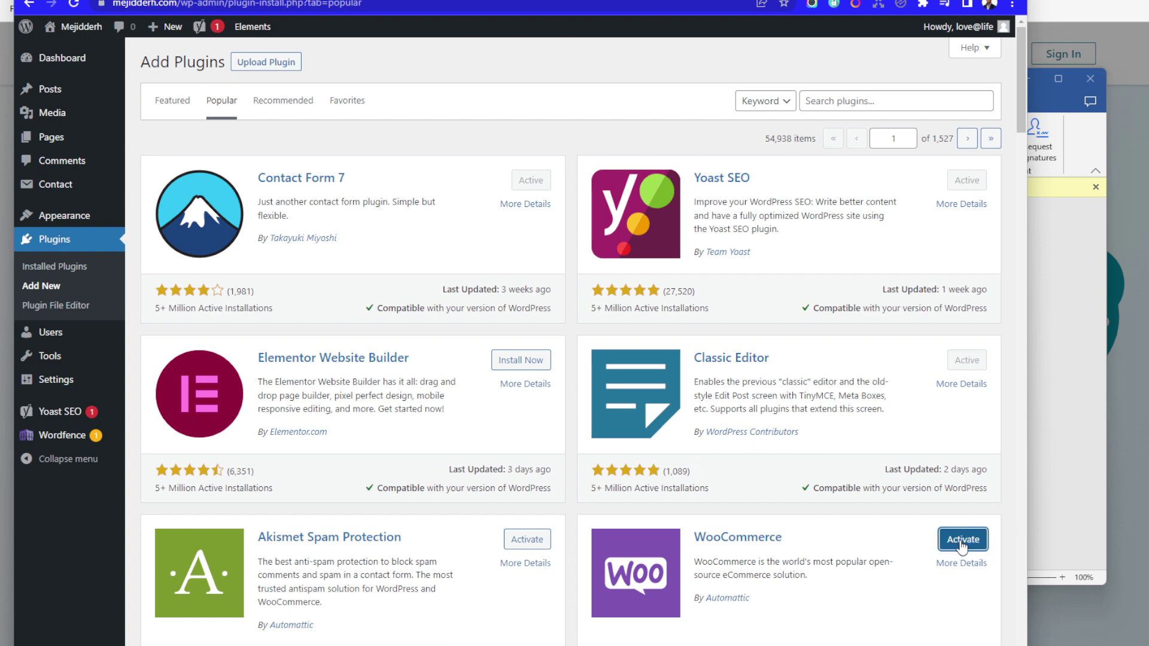
pyautogui.click(962, 540)
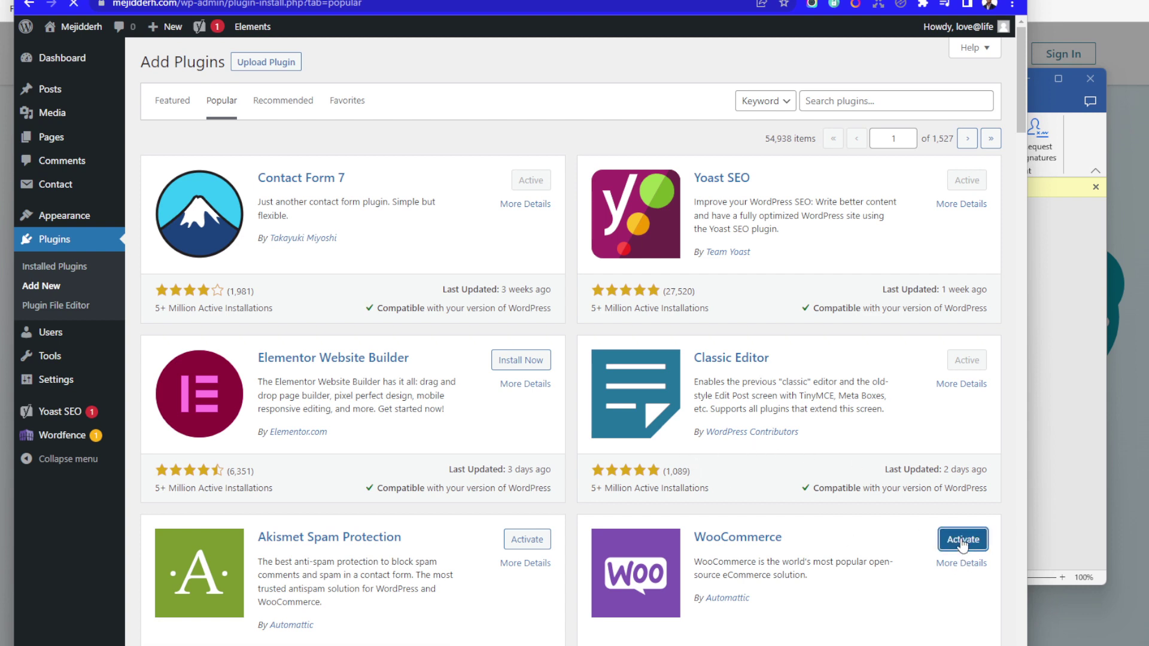
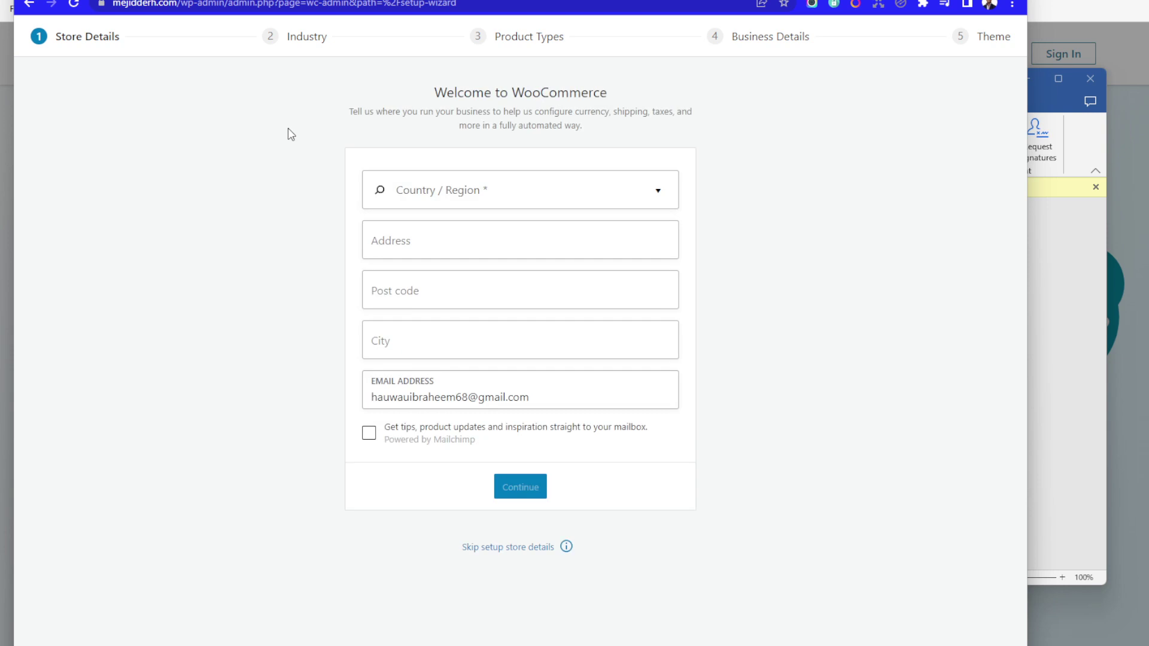
pyautogui.click(447, 198)
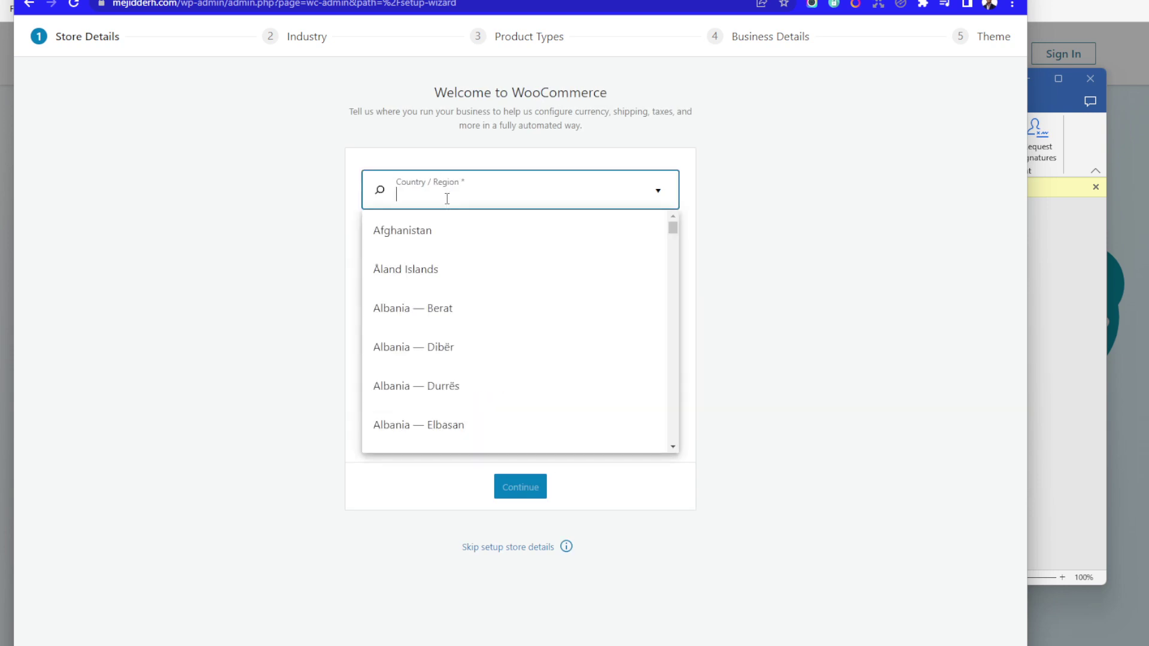
pyautogui.write('uni')
pyautogui.press('BackSpace')
pyautogui.press('BackSpace')
pyautogui.press('BackSpace')
pyautogui.write('uni')
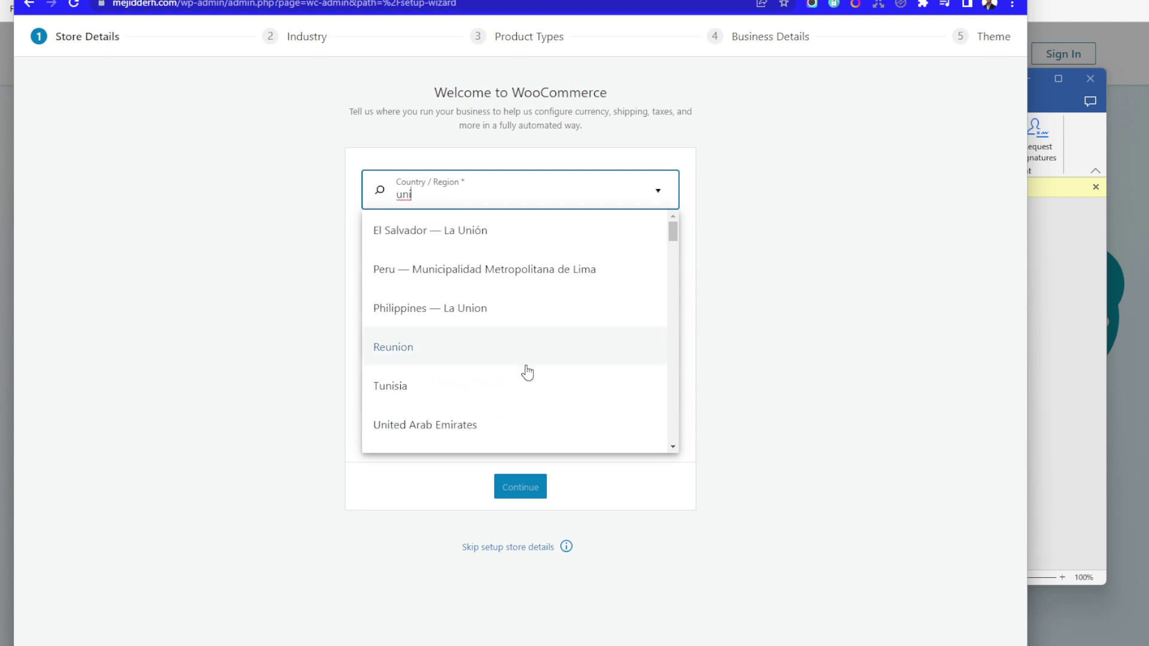
pyautogui.scroll(-3, 525, 368)
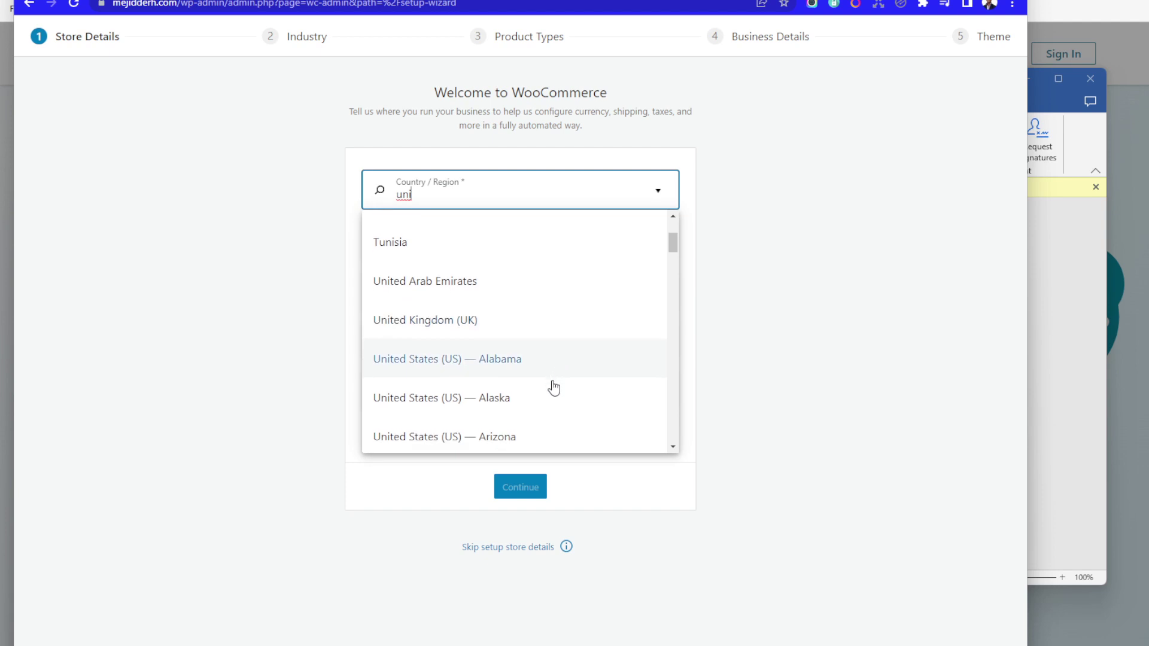
pyautogui.scroll(-3, 551, 387)
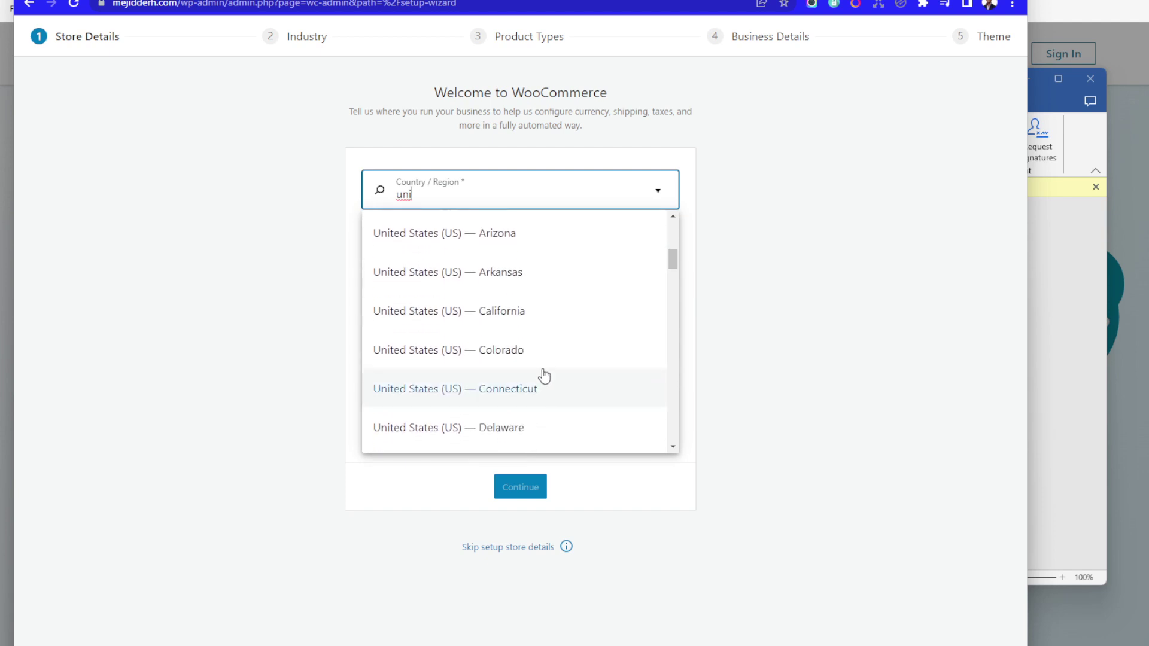
pyautogui.press('BackSpace')
pyautogui.press('BackSpace')
pyautogui.press('BackSpace')
# Search the store's country/region for "niger" and set it to Nigeria — Bauchi.
pyautogui.write('niger')
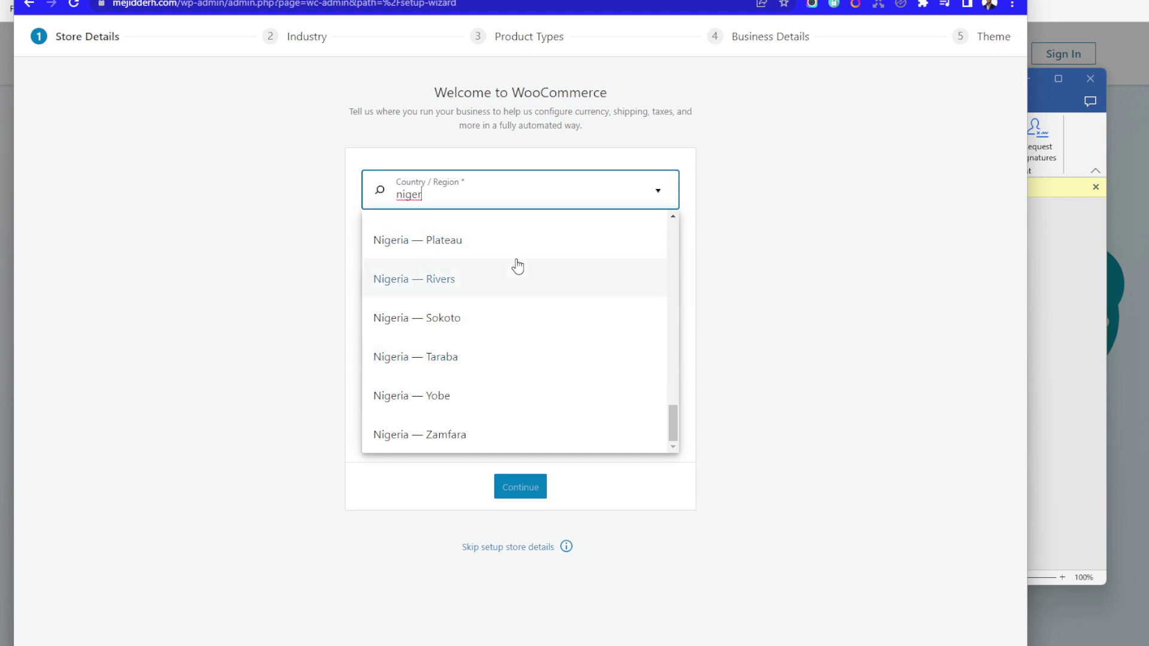
pyautogui.scroll(7, 502, 318)
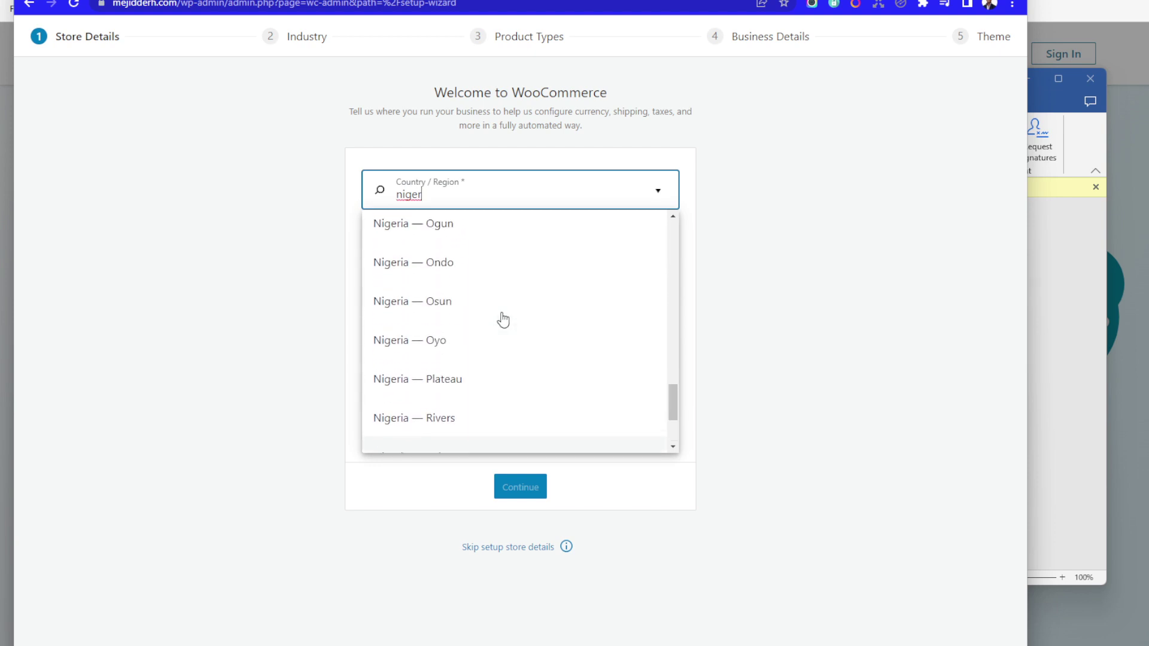
pyautogui.scroll(8, 503, 318)
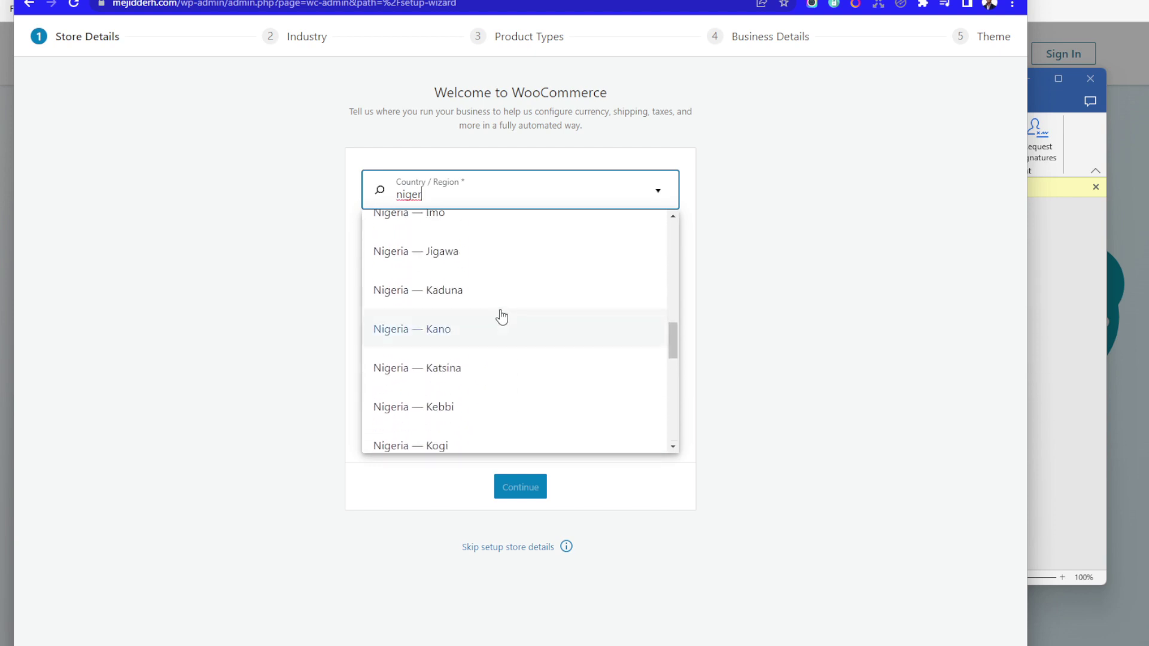
pyautogui.scroll(4, 502, 317)
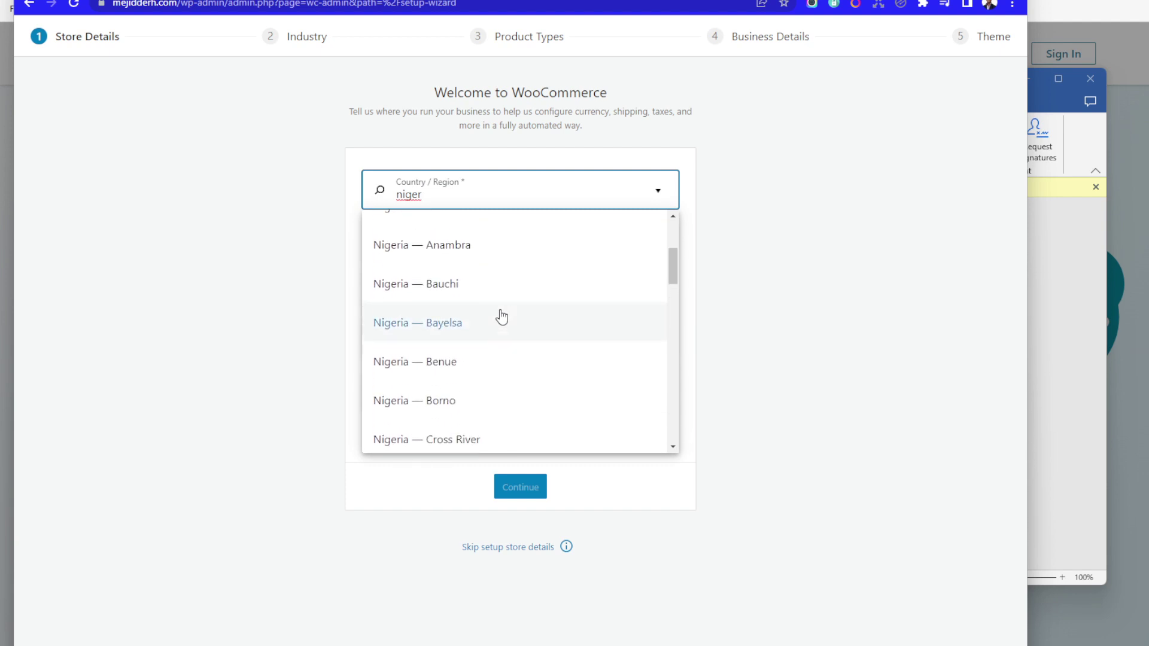
pyautogui.scroll(-1, 501, 318)
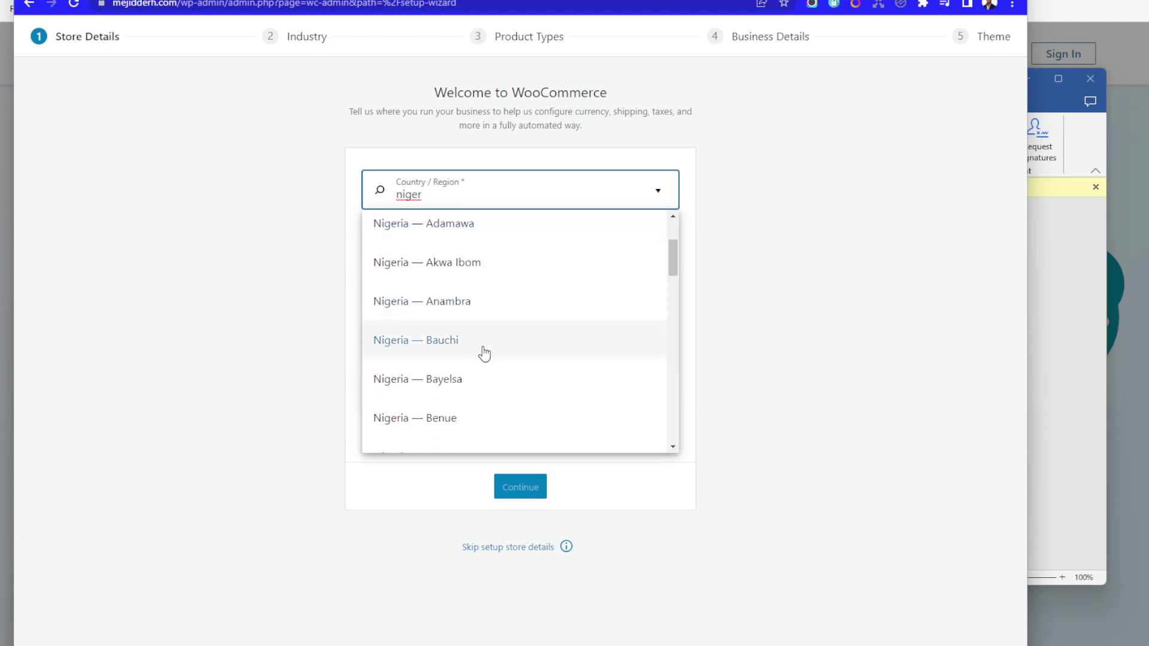
pyautogui.click(482, 345)
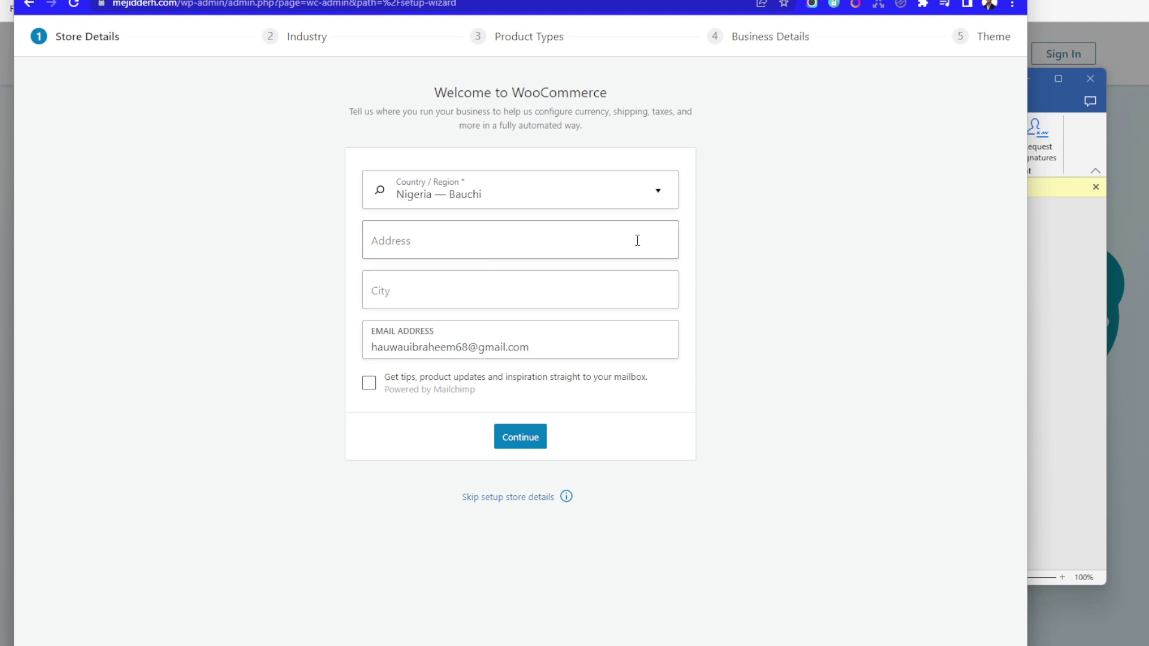
# Fill in the store's address and city from a saved address and re-enter the contact e-mail without a leading space.
pyautogui.click(406, 244)
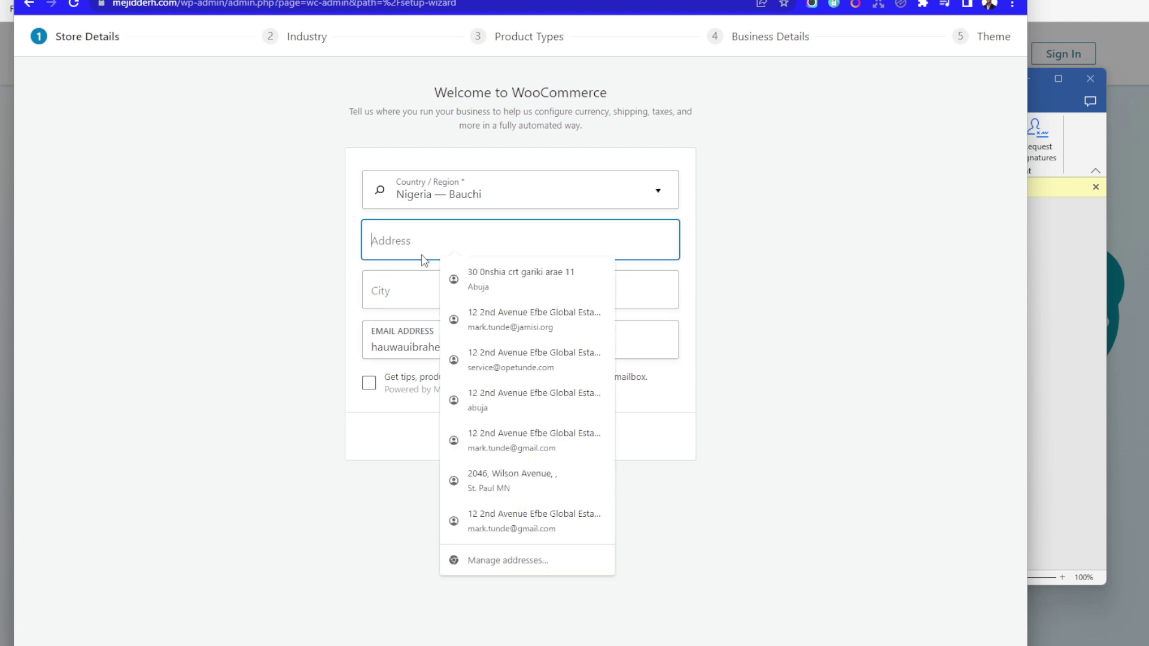
pyautogui.click(508, 281)
pyautogui.moveTo(500, 346); pyautogui.dragTo(363, 356)
pyautogui.press('BackSpace')
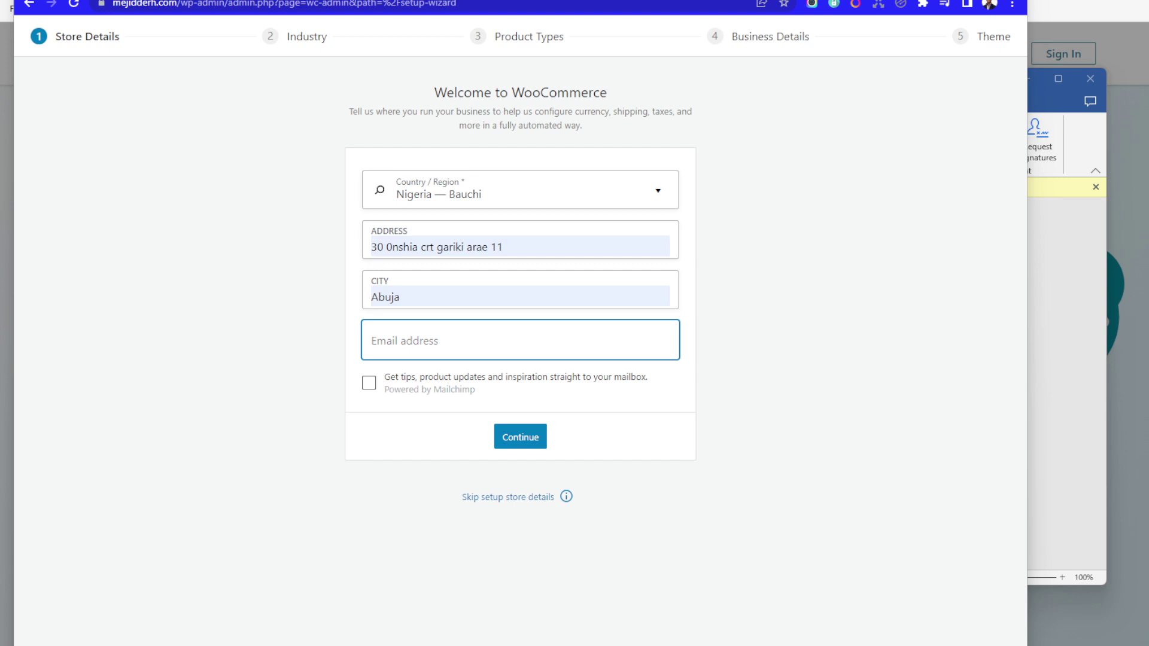
pyautogui.click(461, 346)
pyautogui.hotkey('ctrl', 'v')
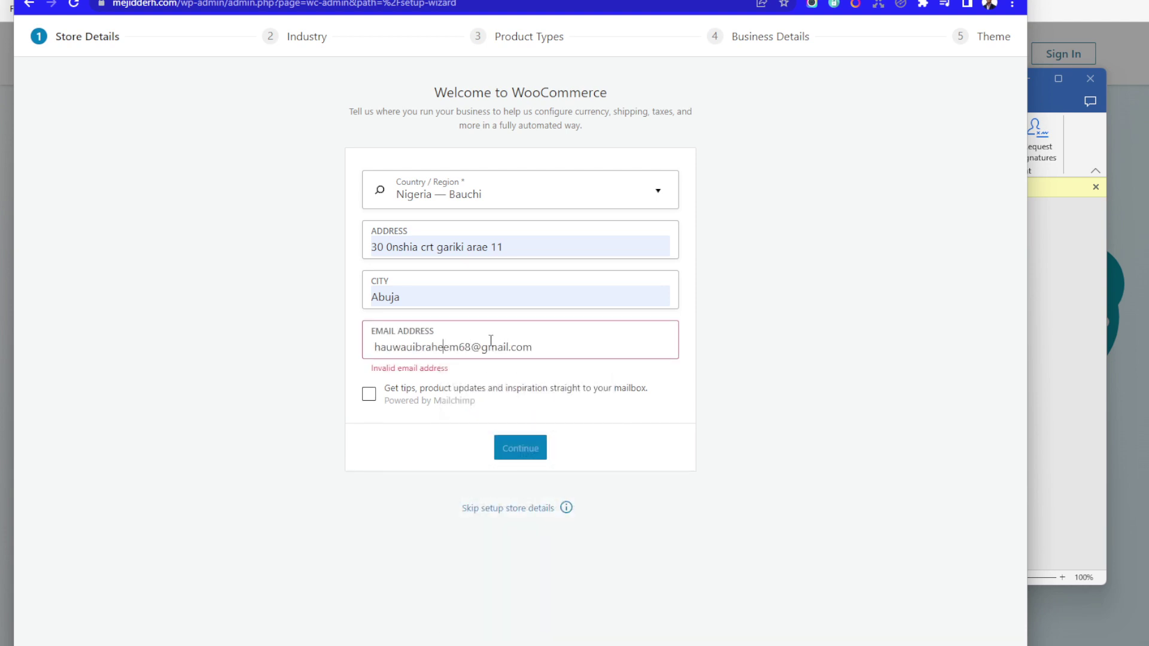
pyautogui.press('BackSpace')
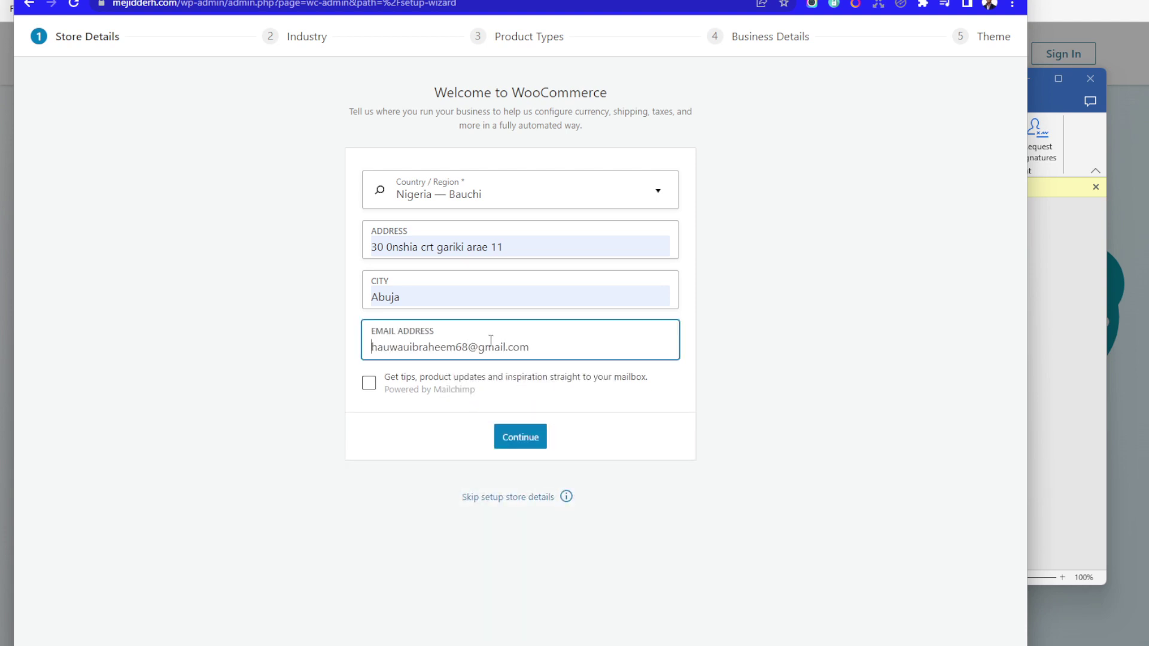
# Try to continue past the store details while declining usage tracking and leaving the mailing list option off.
pyautogui.click(524, 439)
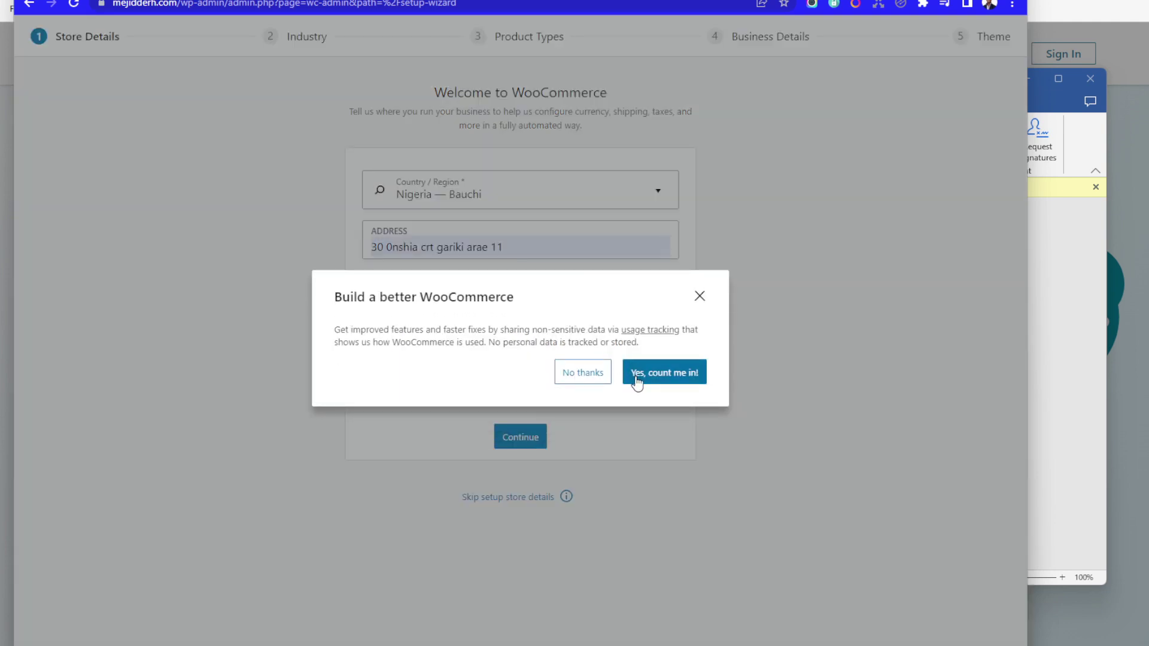
pyautogui.click(587, 378)
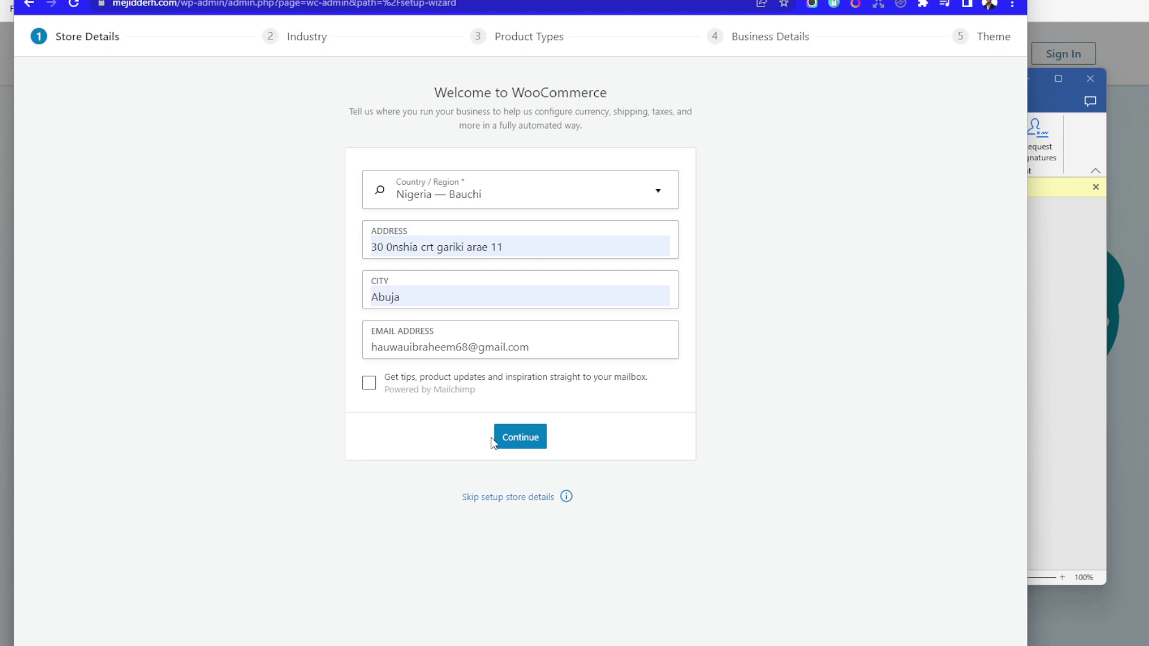
pyautogui.click(524, 437)
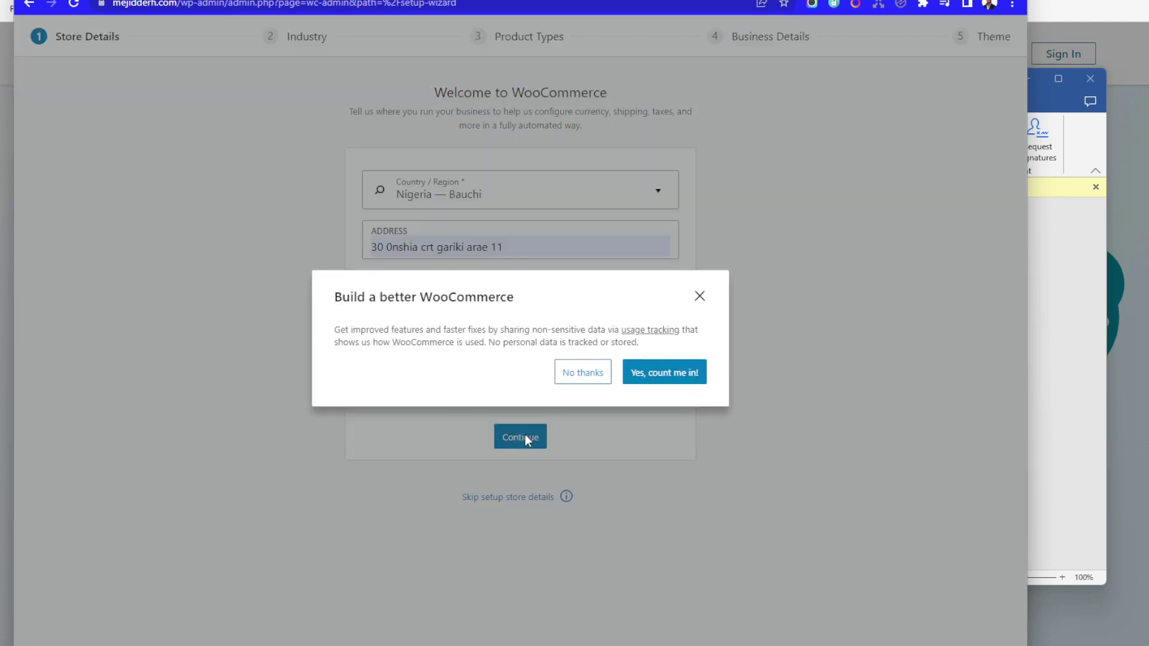
pyautogui.click(590, 374)
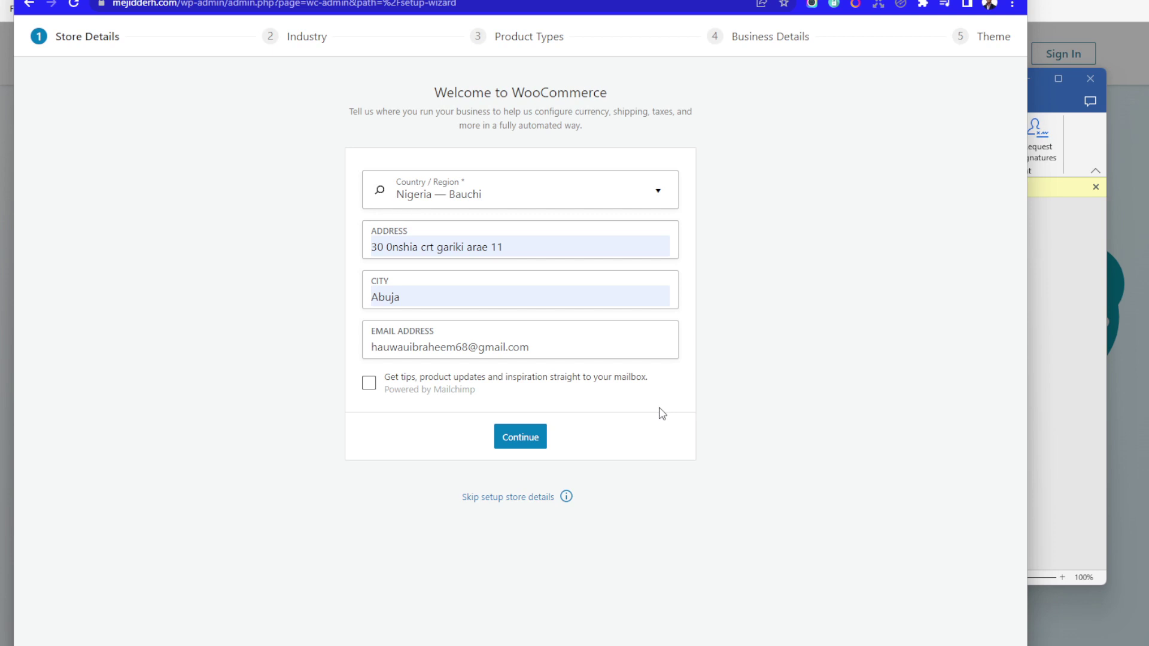
pyautogui.click(369, 384)
pyautogui.click(370, 383)
pyautogui.click(519, 442)
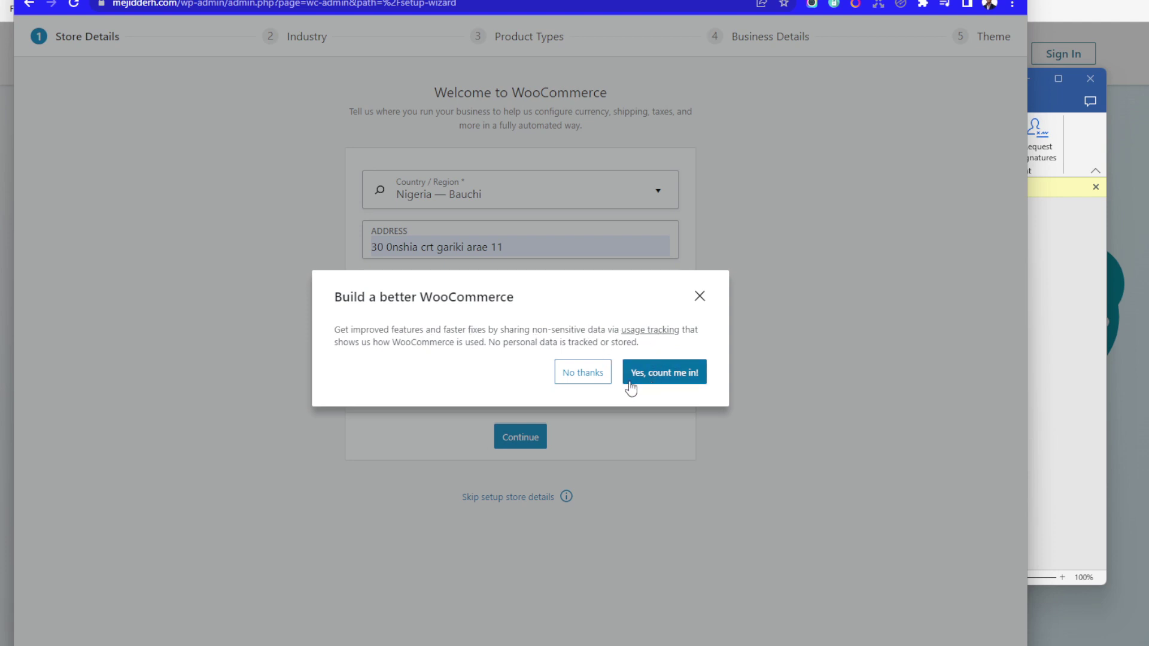
pyautogui.click(583, 374)
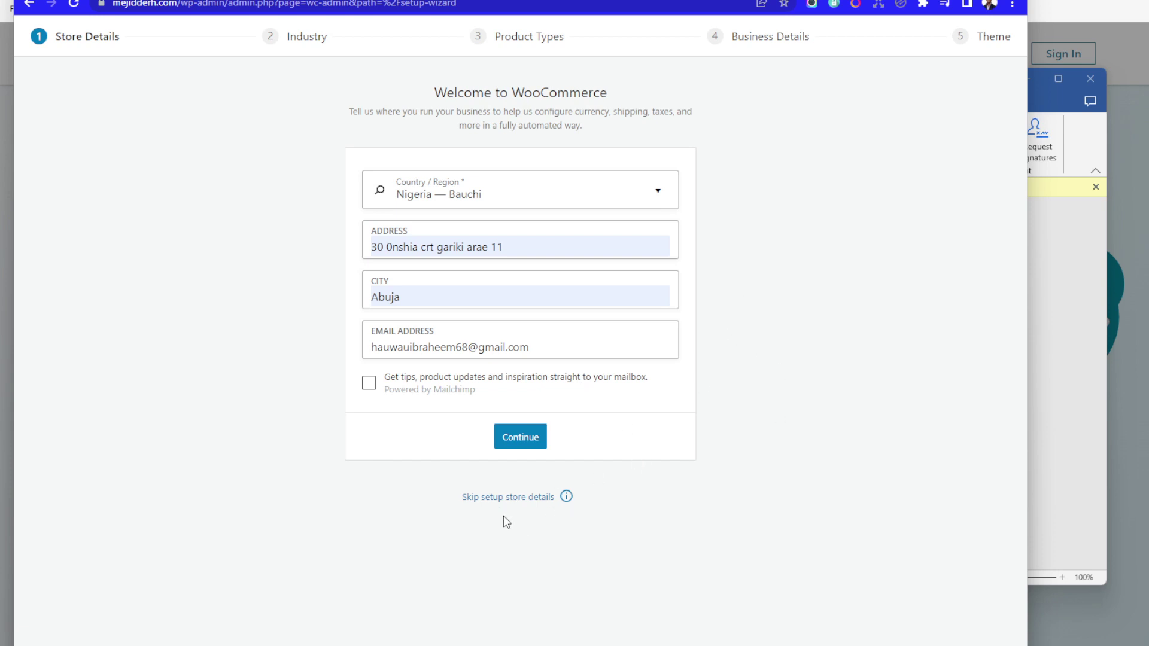
# Skip the WooCommerce store details setup and agree to usage tracking.
pyautogui.click(507, 497)
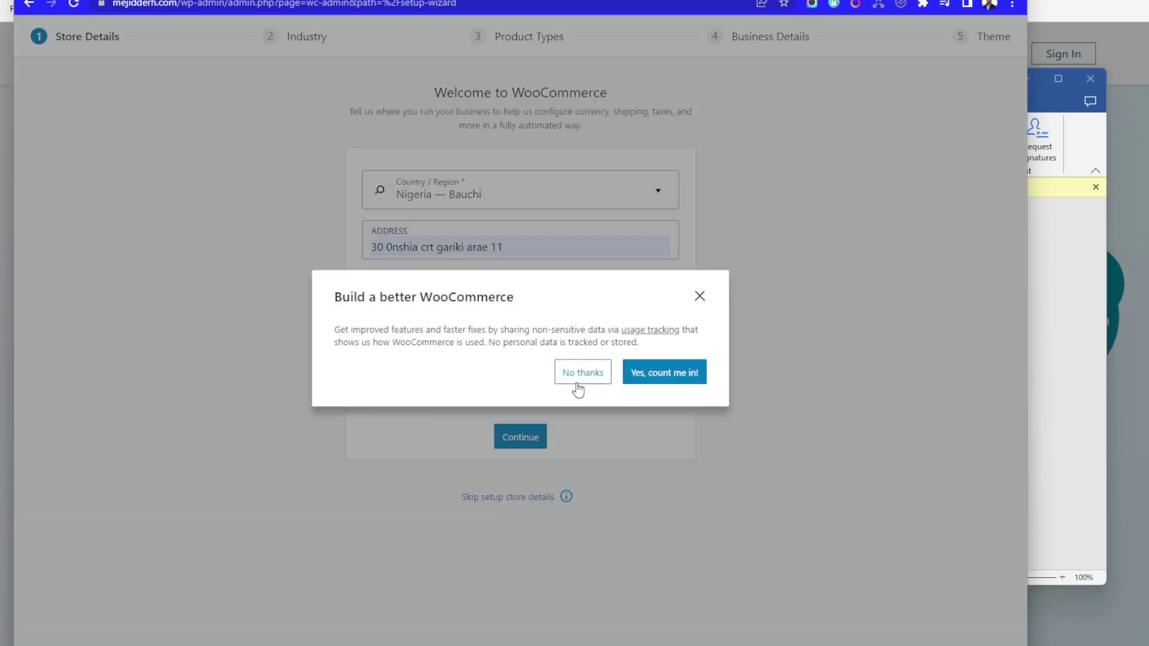
pyautogui.click(651, 371)
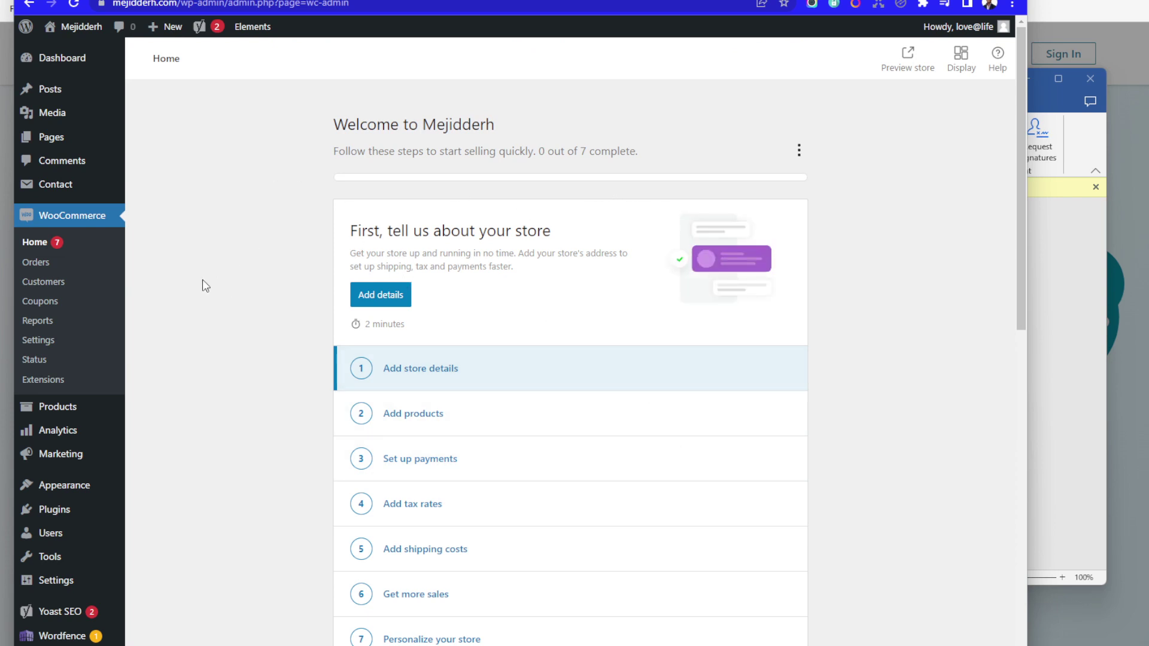
# Go to the store's products and start creating a new product.
pyautogui.moveTo(71, 416)
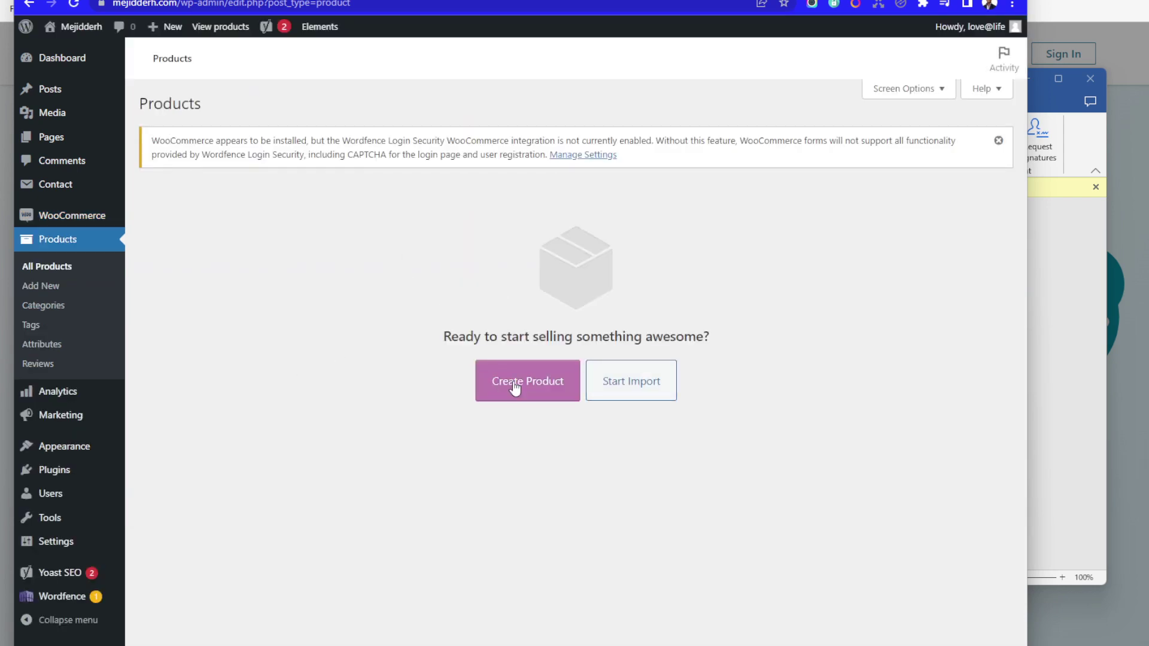
pyautogui.click(534, 386)
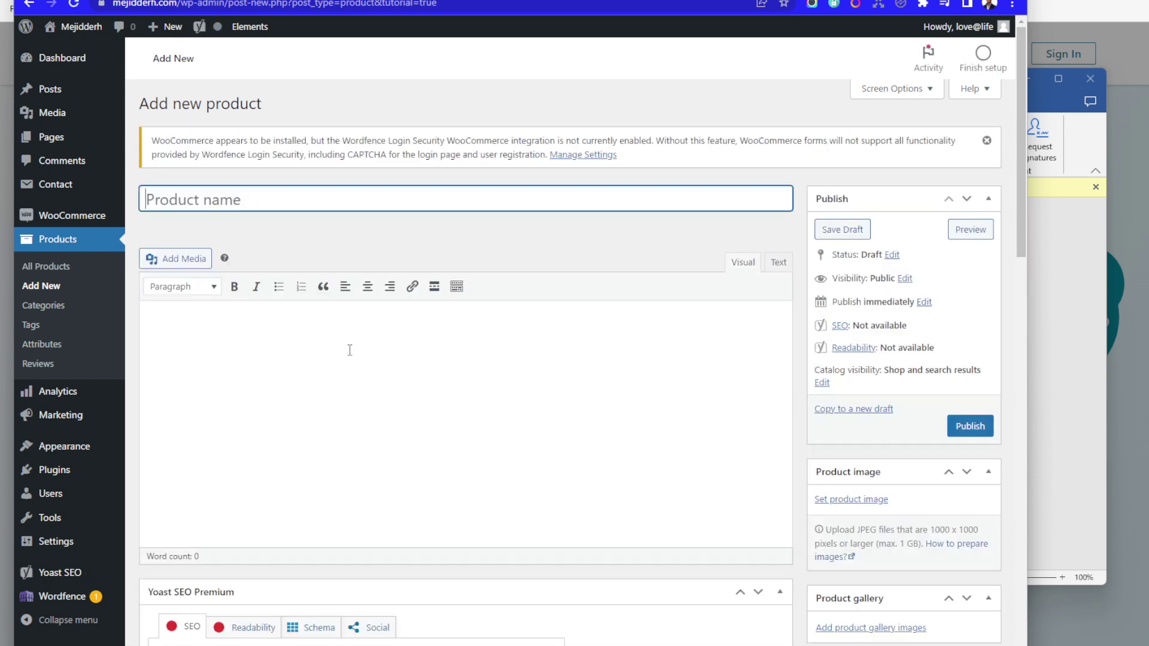
# Add the Shop page from the full list of pages to the mejidderh menu and save the menu.
pyautogui.moveTo(49, 90)
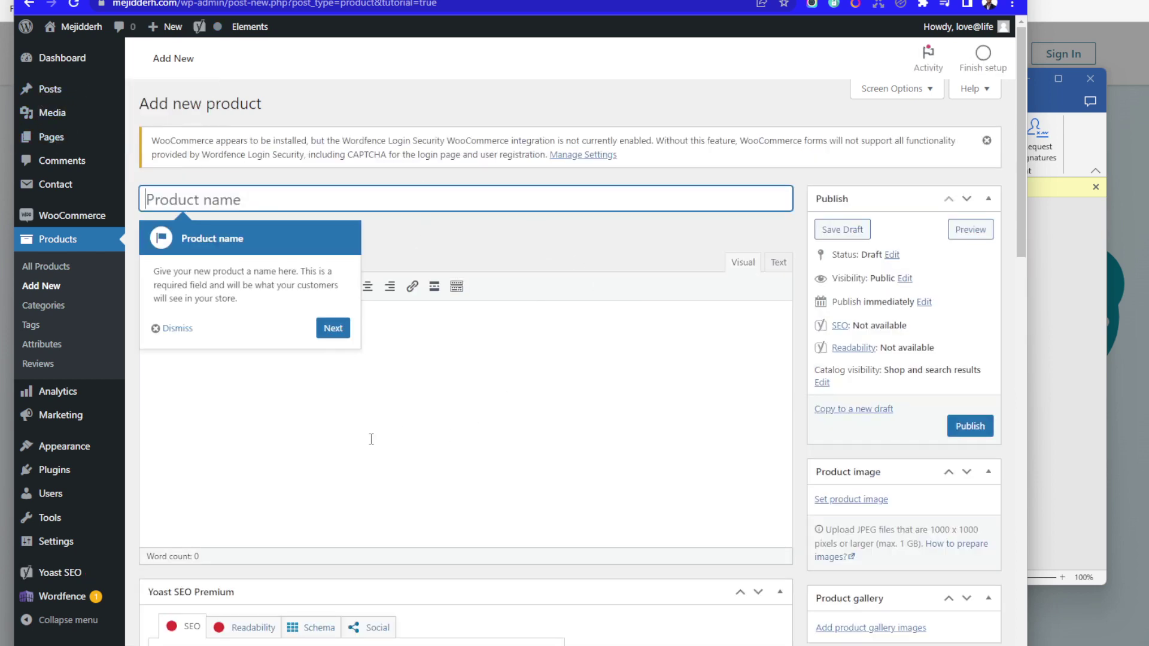
pyautogui.moveTo(64, 452)
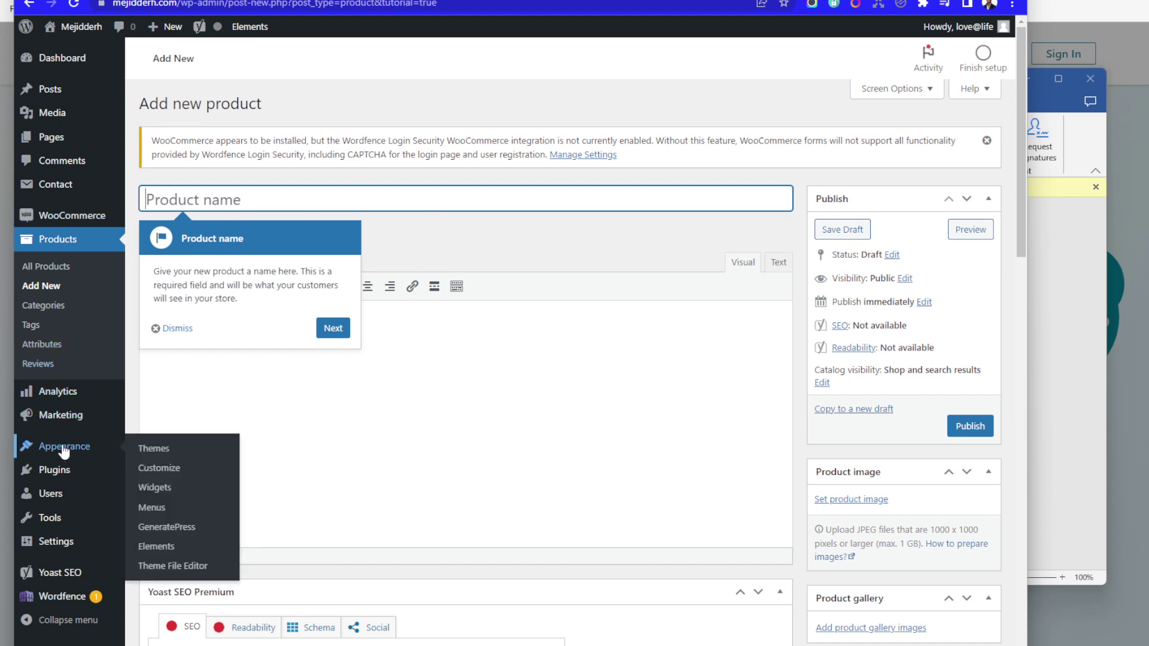
pyautogui.click(154, 510)
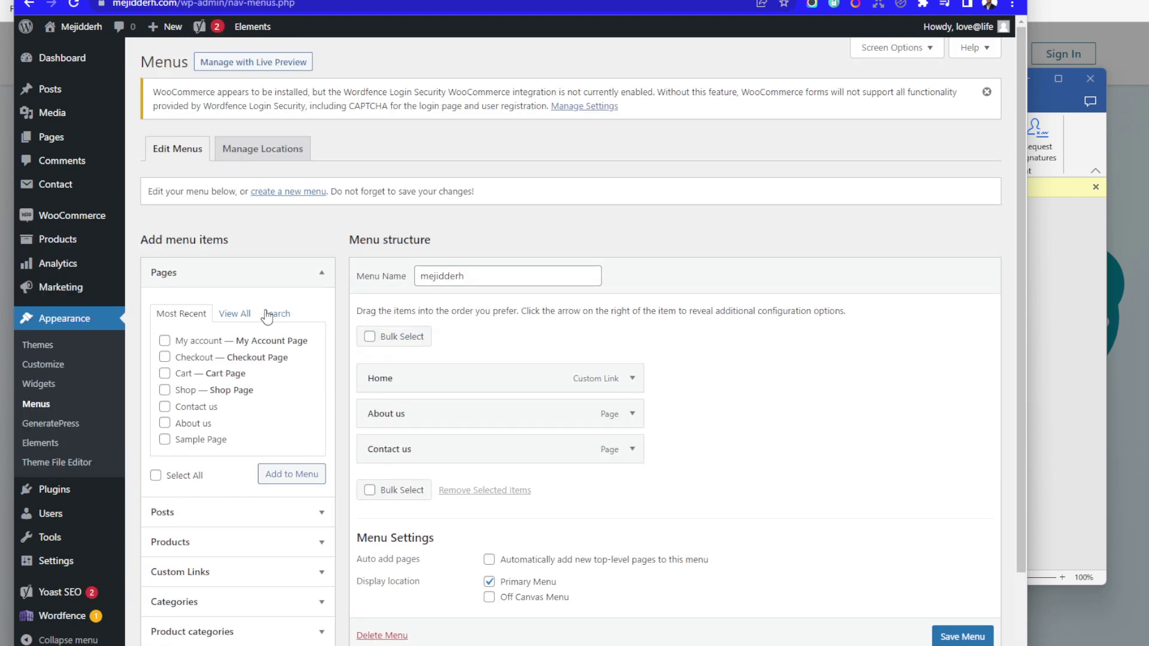
pyautogui.click(236, 315)
pyautogui.scroll(-1, 208, 398)
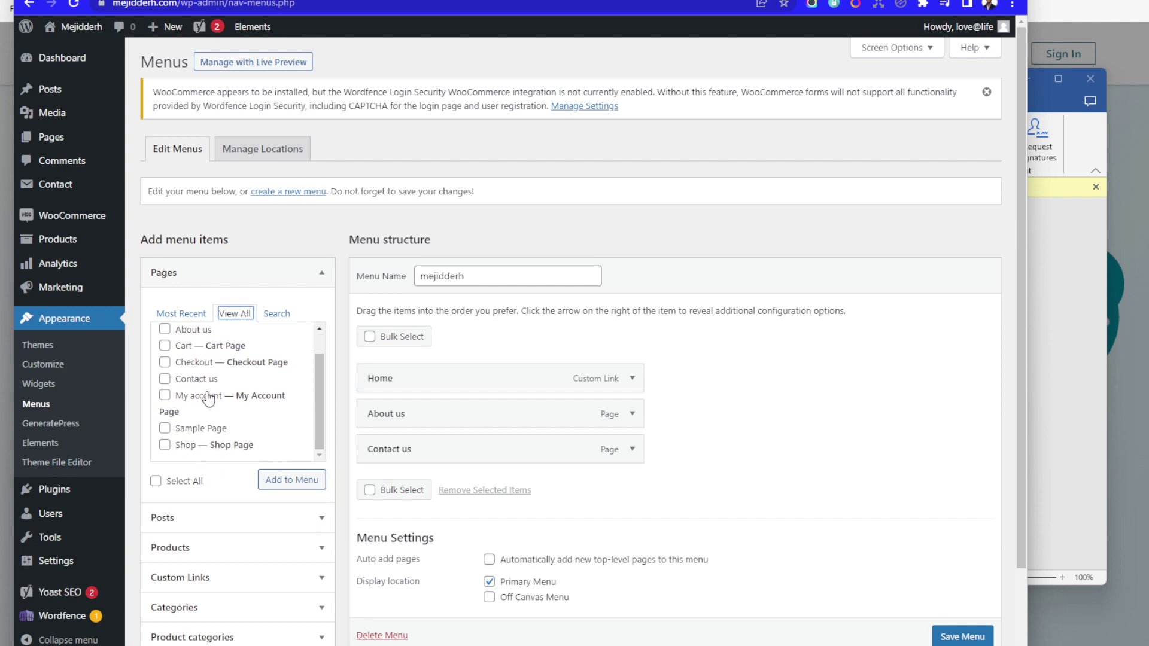
pyautogui.scroll(-1, 209, 398)
pyautogui.click(165, 375)
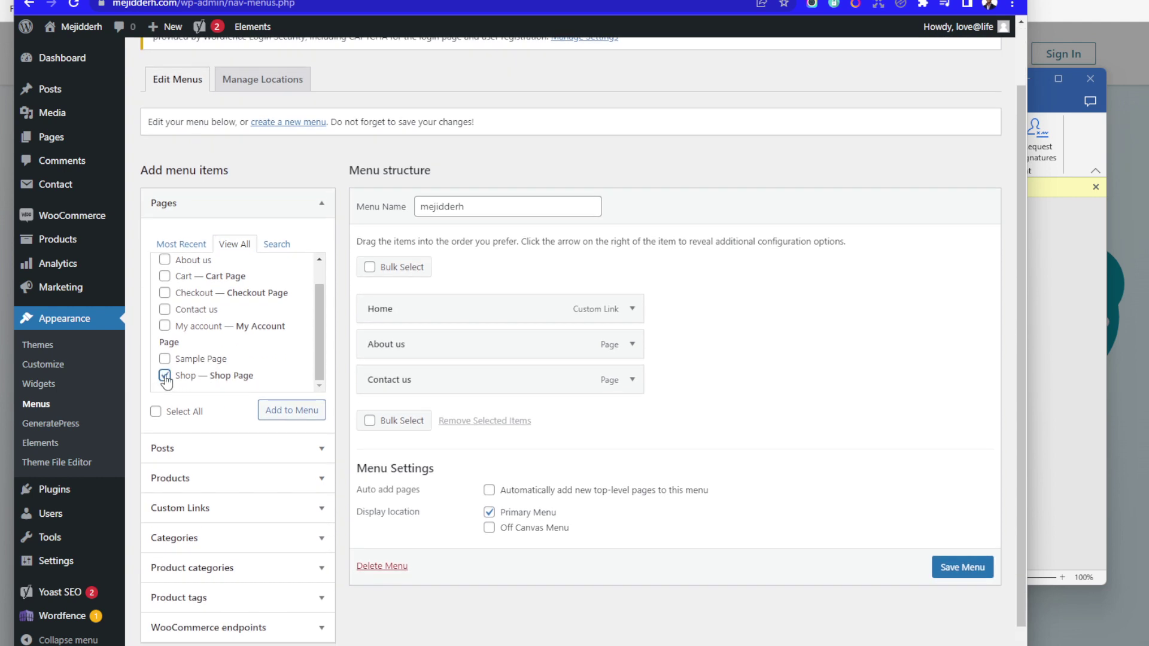
pyautogui.click(288, 413)
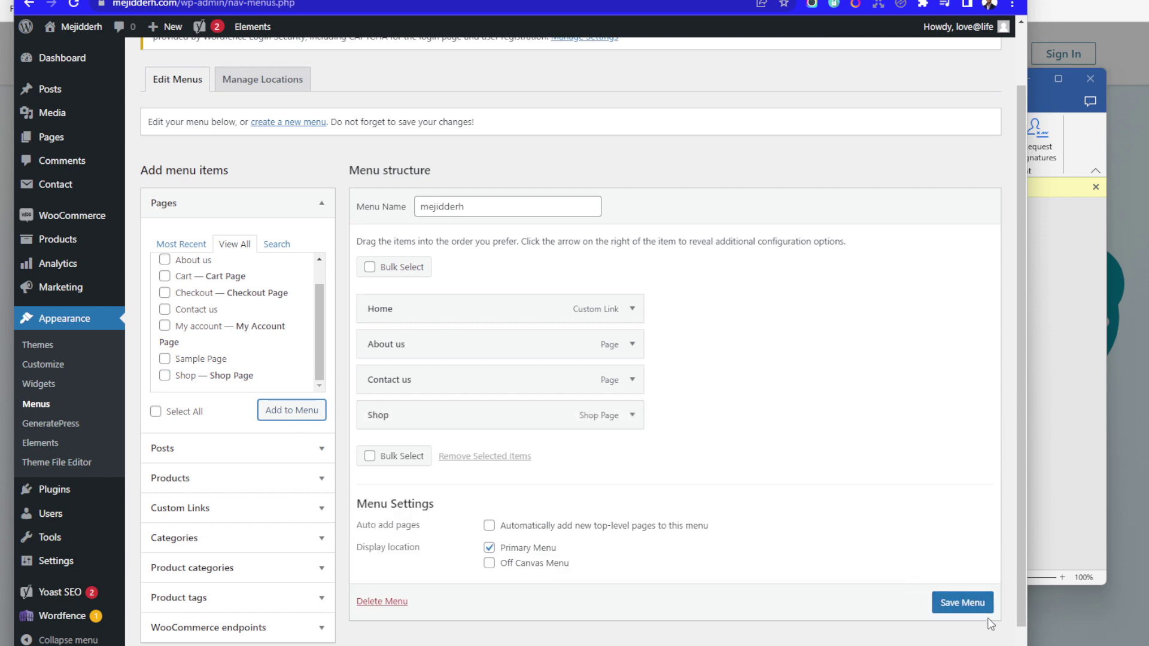
pyautogui.click(956, 602)
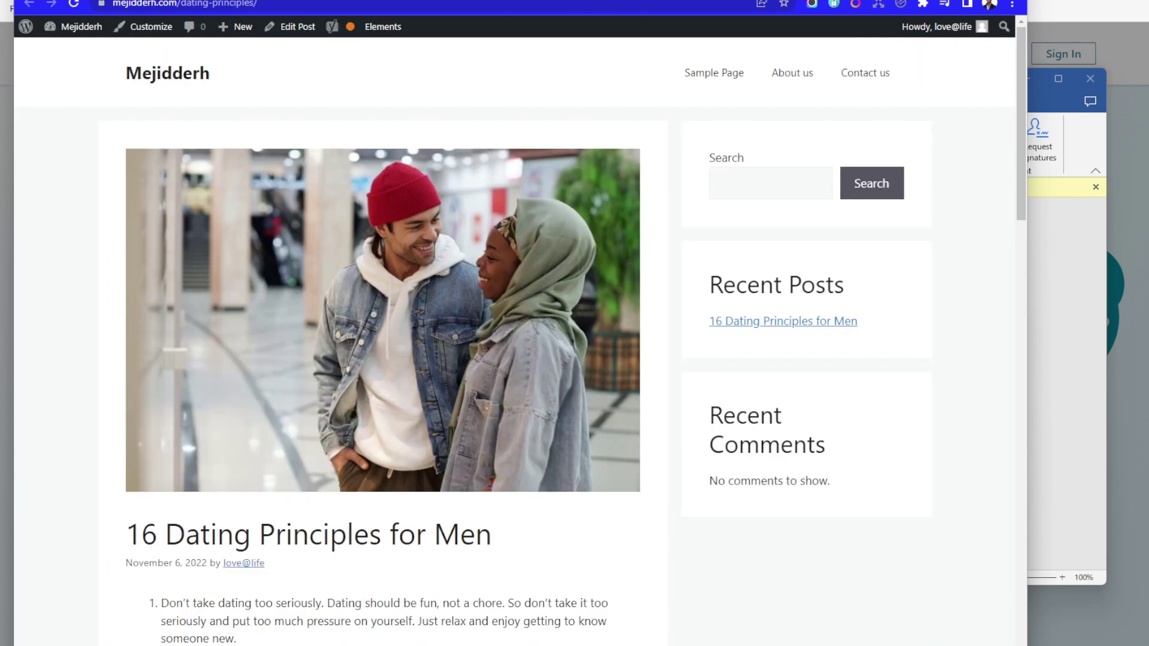
# Reload the published post to check the site's navigation, and visit the Shop page and the homepage.
pyautogui.click(74, 6)
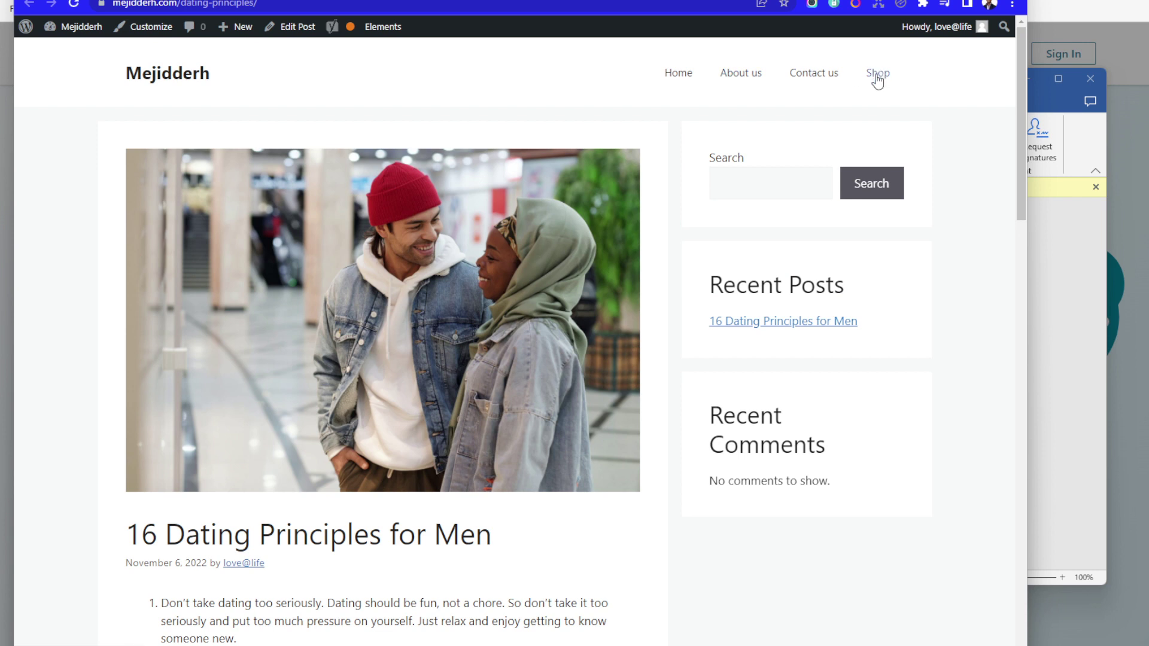
pyautogui.click(877, 74)
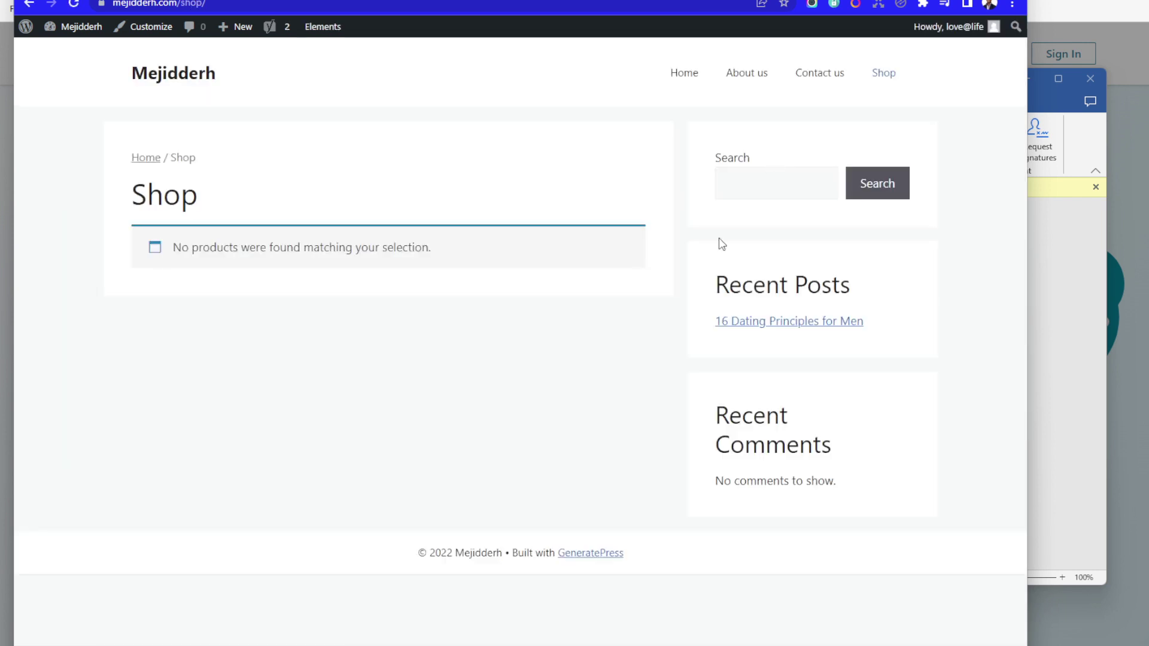
pyautogui.click(187, 79)
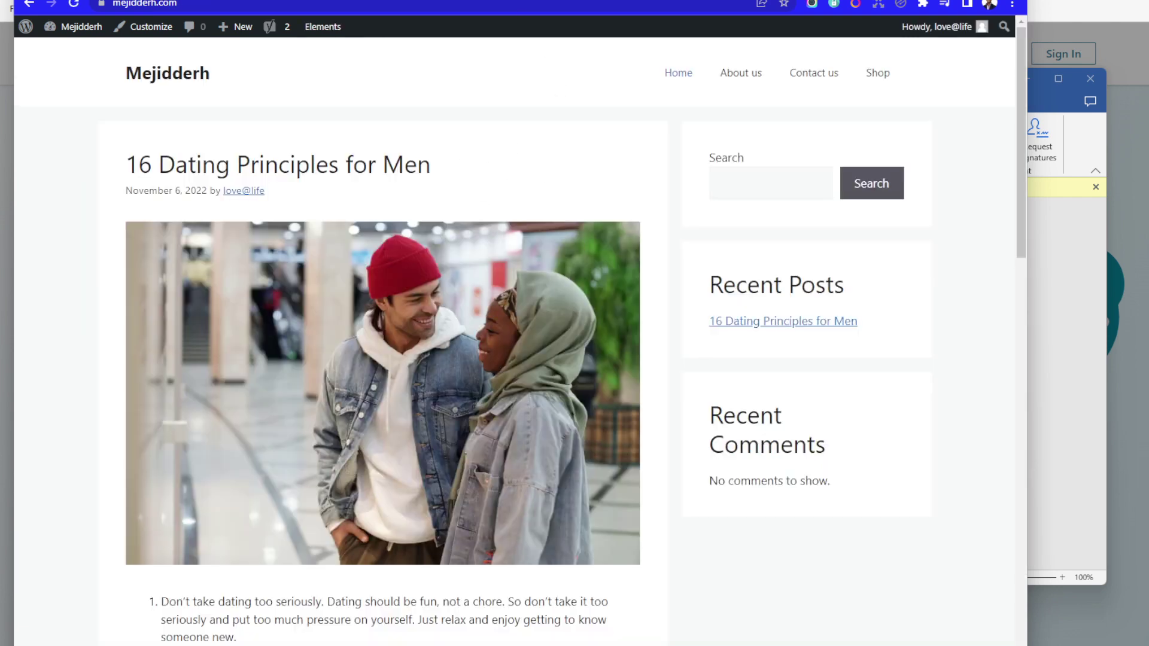
# Return to the menu editor and dismiss the menu update notice and the Wordfence WooCommerce notice.
pyautogui.click(394, 0)
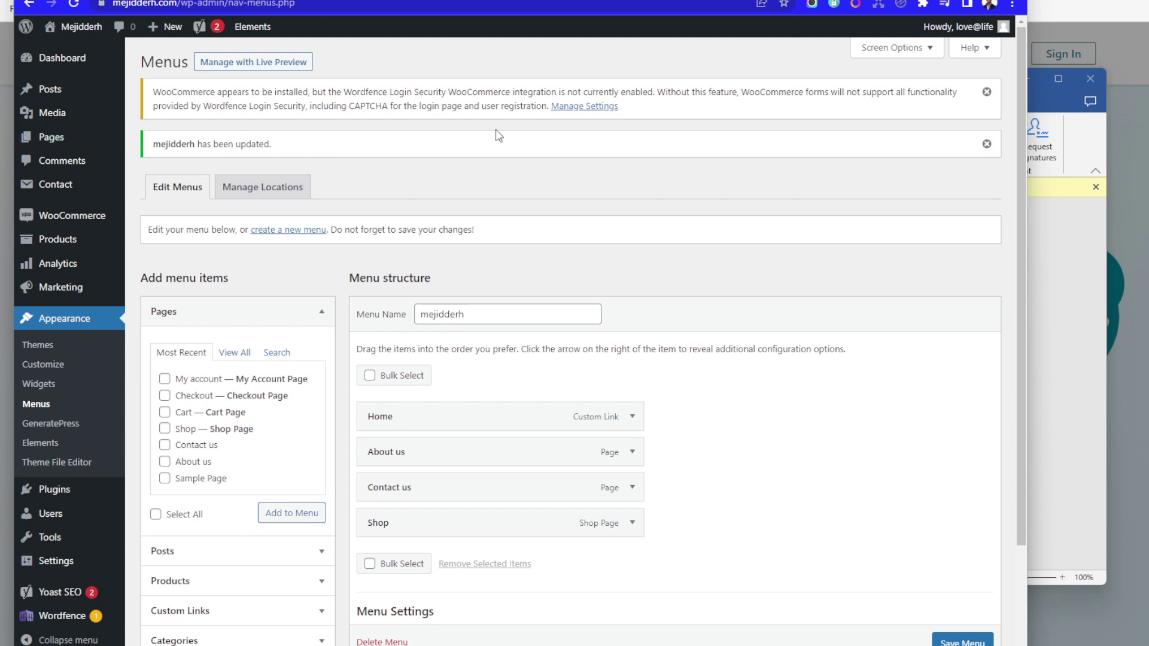
pyautogui.click(986, 144)
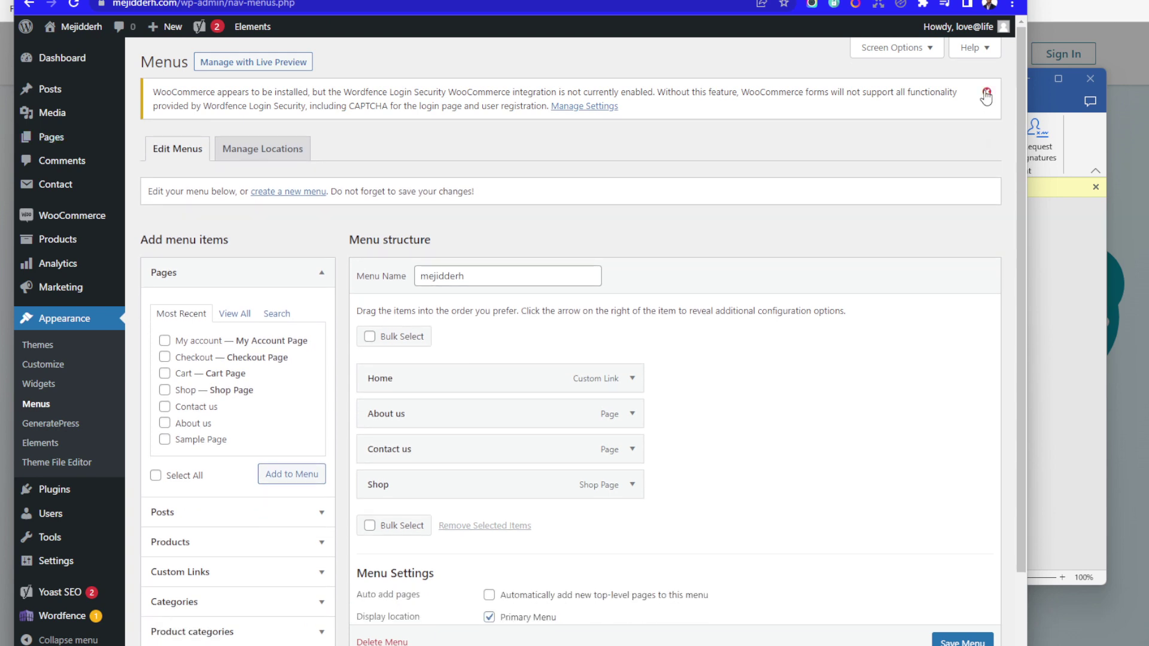
pyautogui.click(986, 91)
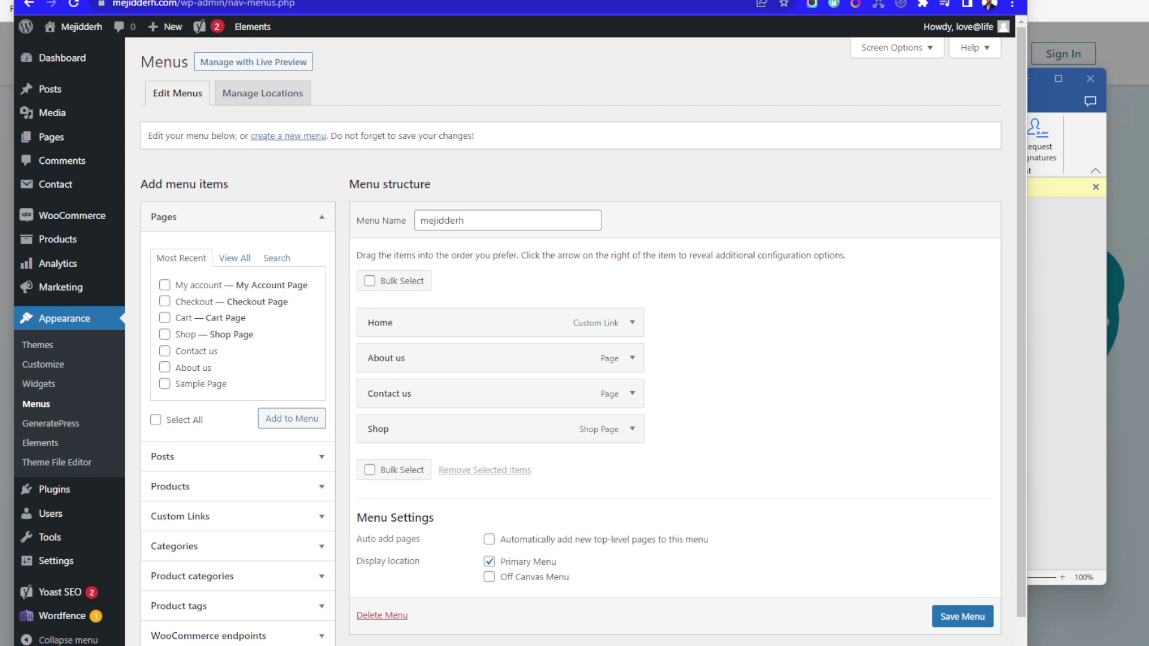
# Look over the posts list and the new media upload page, opening and closing its file chooser without picking a file.
pyautogui.click(56, 90)
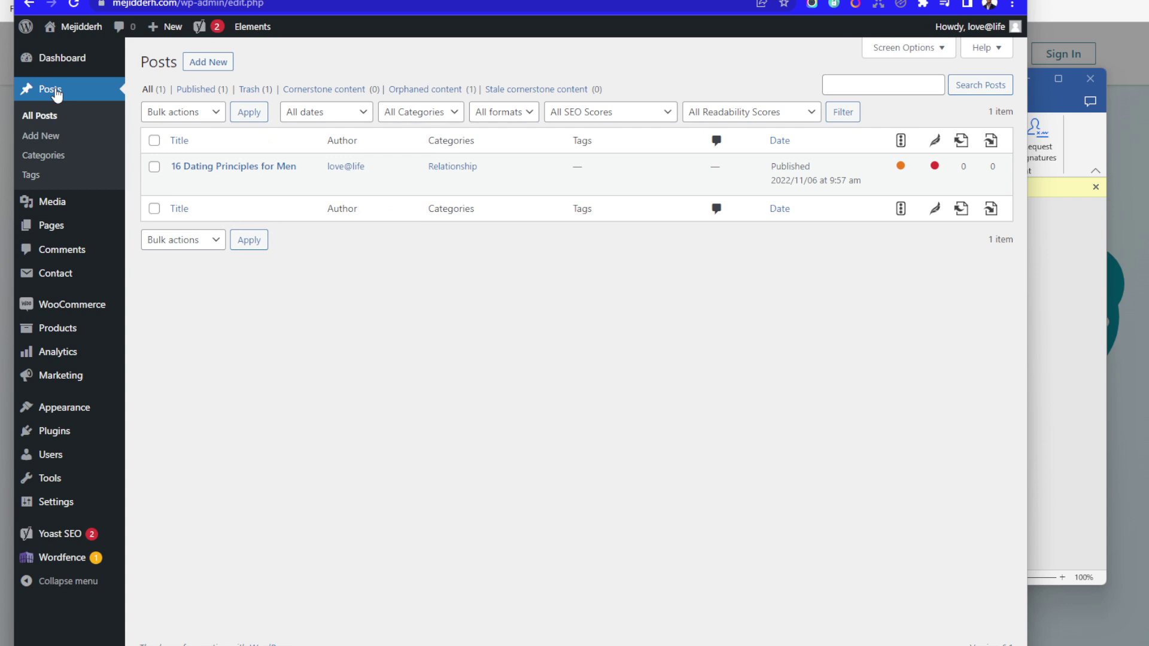
pyautogui.moveTo(60, 206)
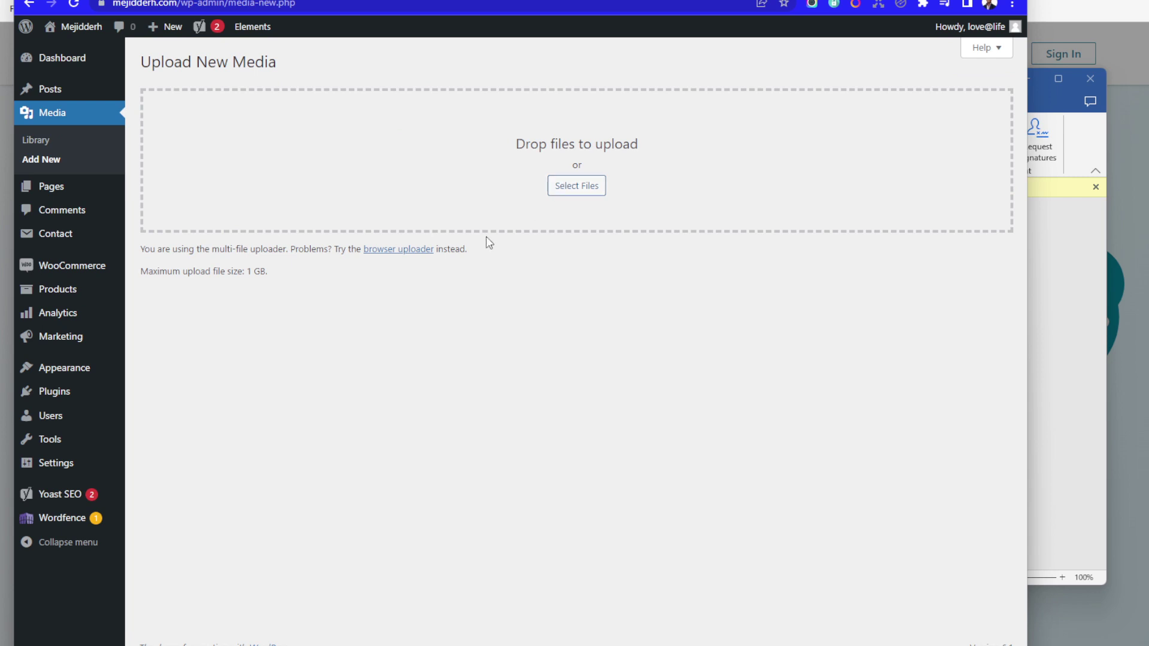
pyautogui.click(579, 192)
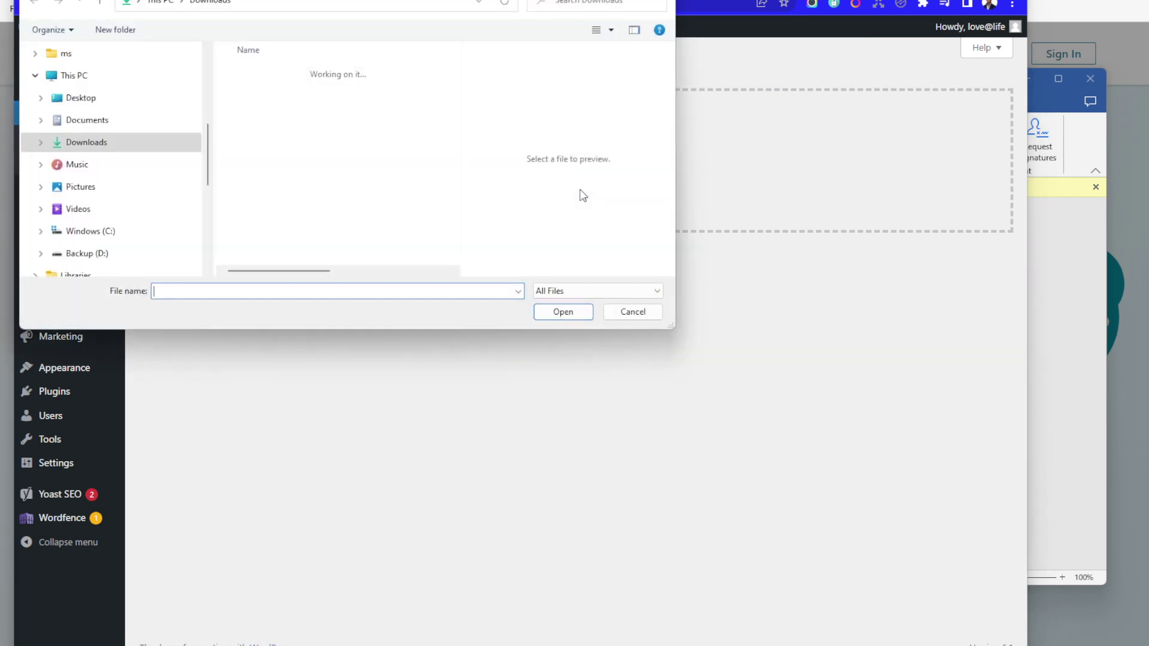
pyautogui.click(633, 312)
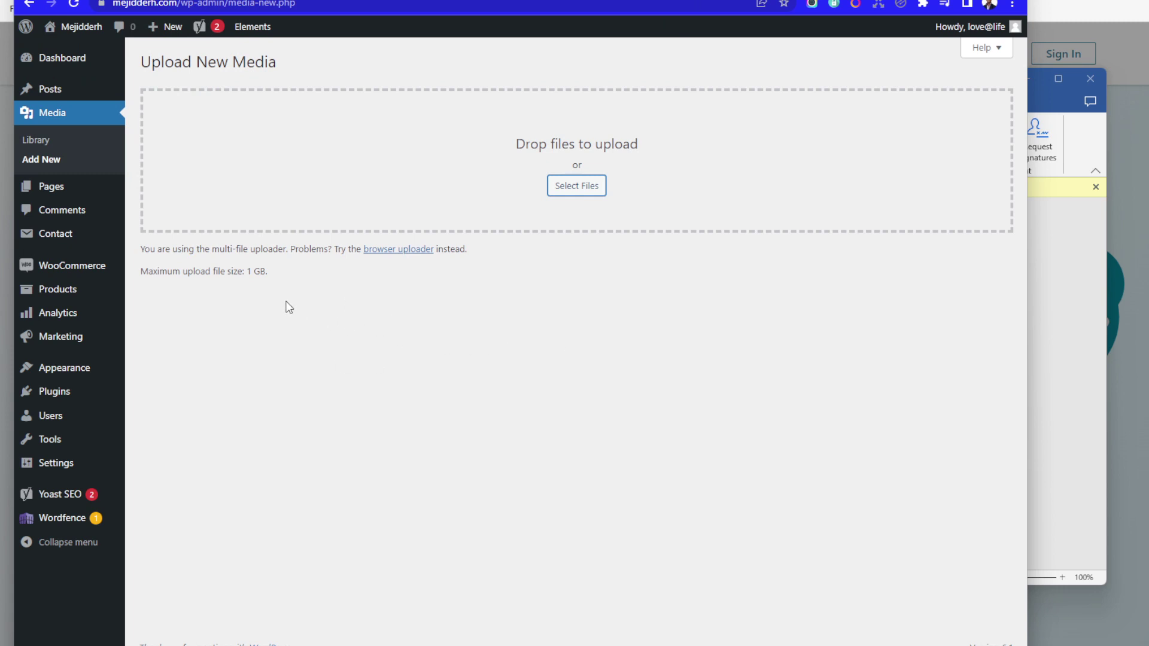
# Open the site's theme customizer, and search Google for "md logo design" in the existing search page.
pyautogui.moveTo(73, 375)
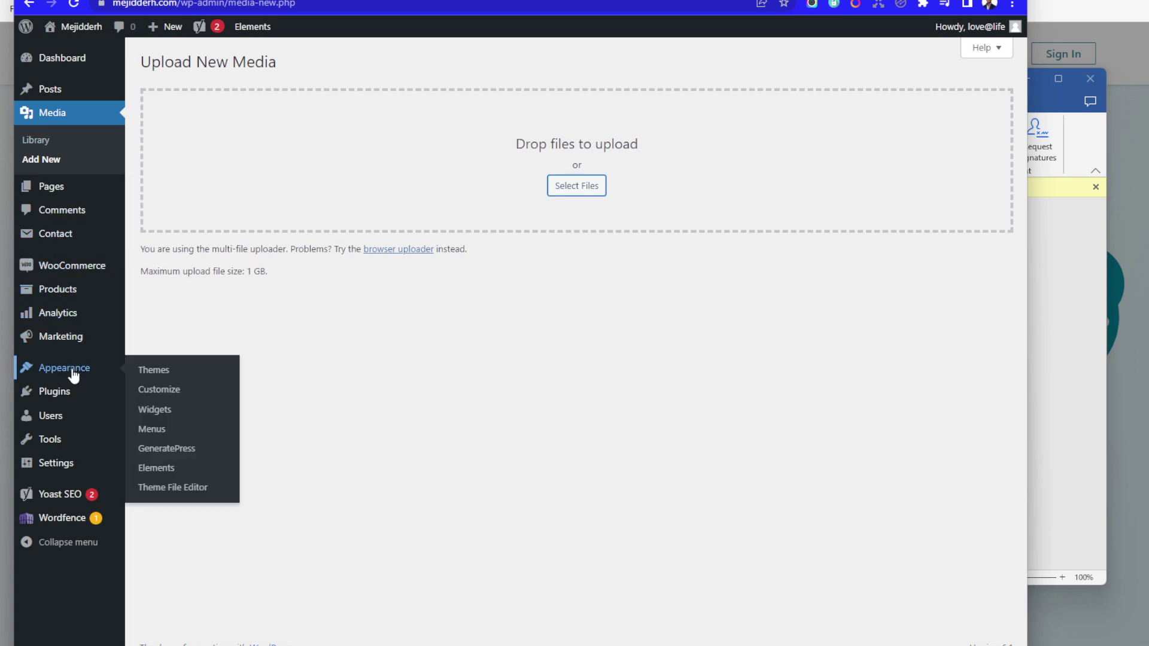
pyautogui.click(161, 390)
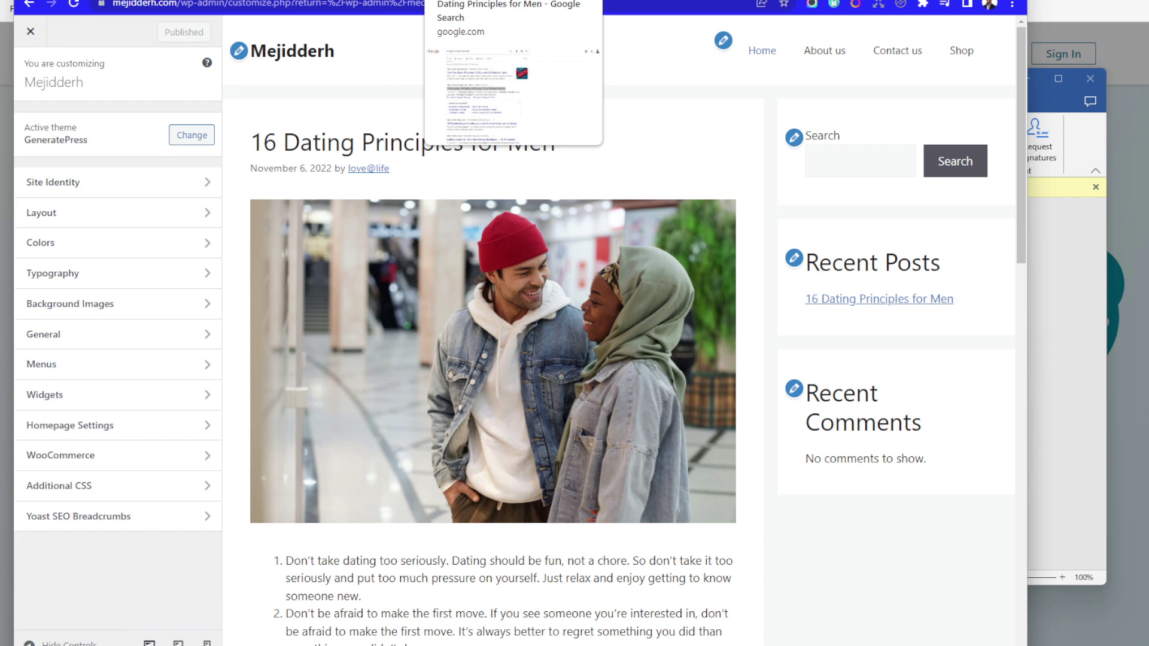
pyautogui.click(455, 0)
pyautogui.moveTo(316, 51); pyautogui.dragTo(135, 50)
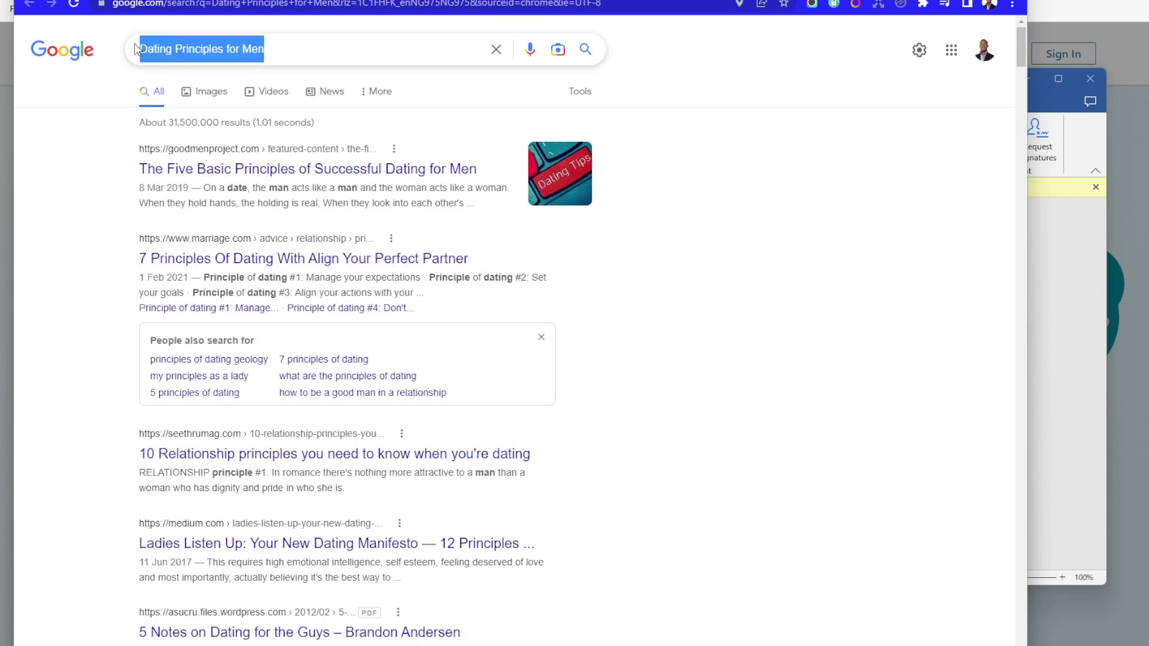
pyautogui.write('md')
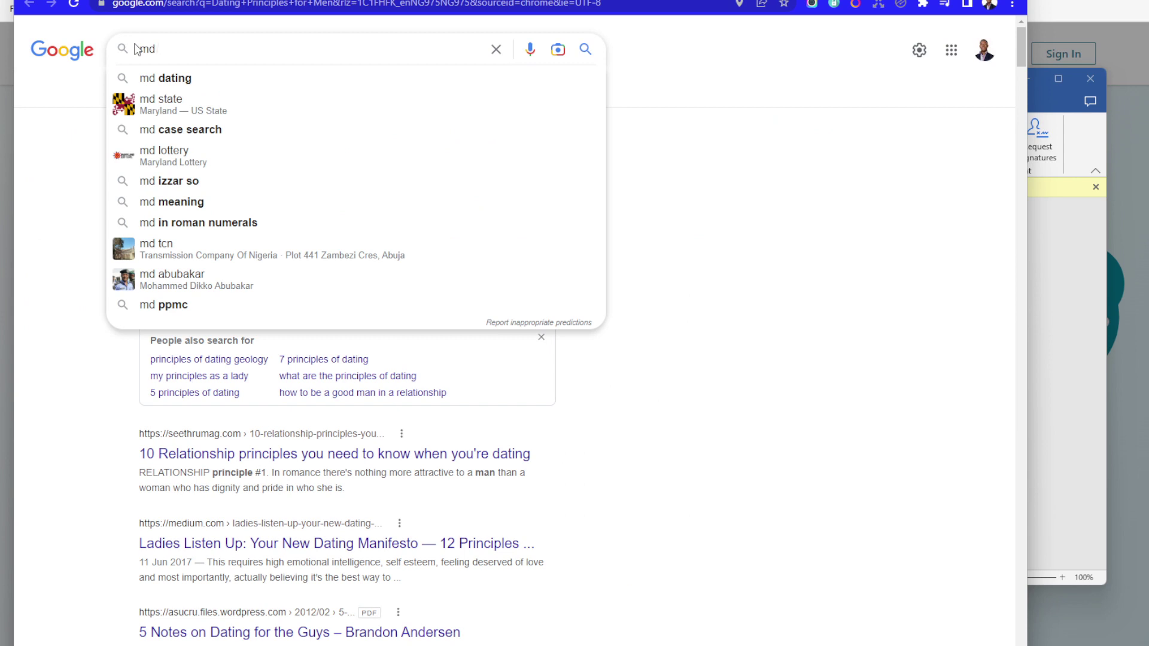
pyautogui.write(' logo')
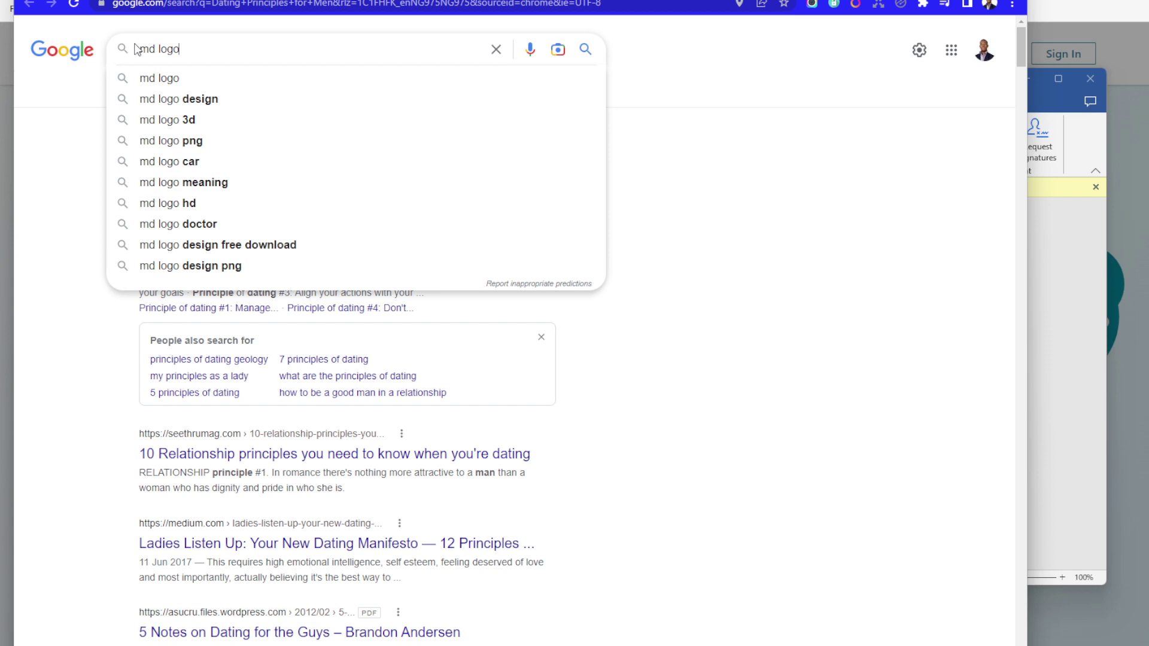
pyautogui.press('Down')
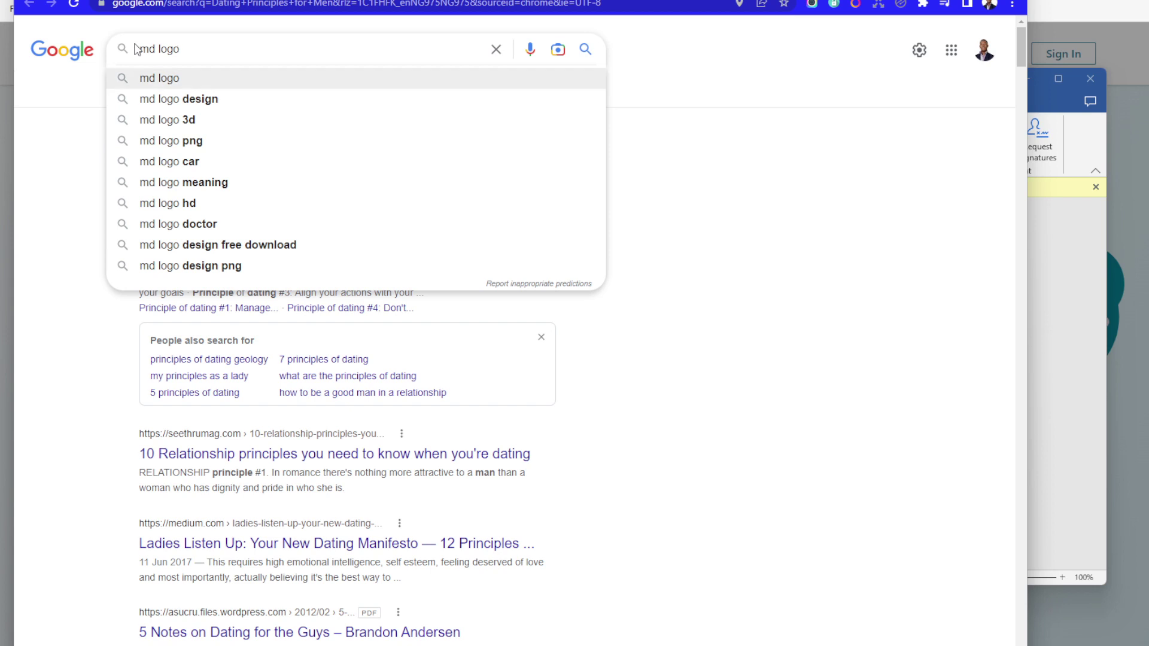
pyautogui.press('Down')
pyautogui.press('Return')
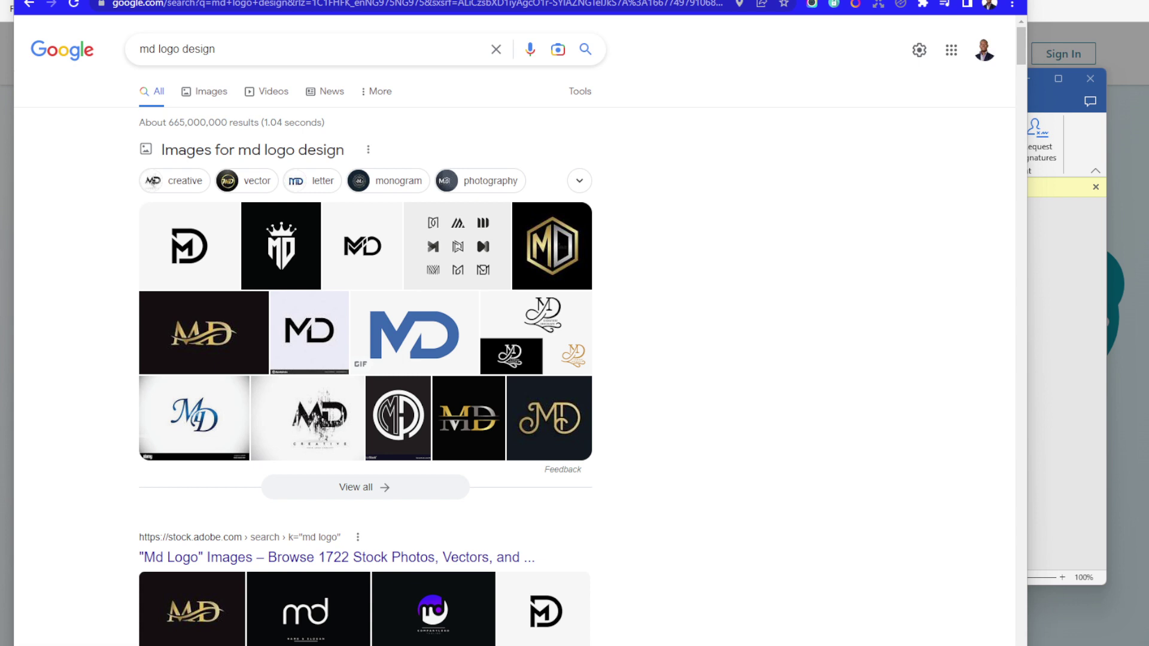
# Browse the image results for the blue MD logo on a white background and open its Pinterest page.
pyautogui.click(214, 93)
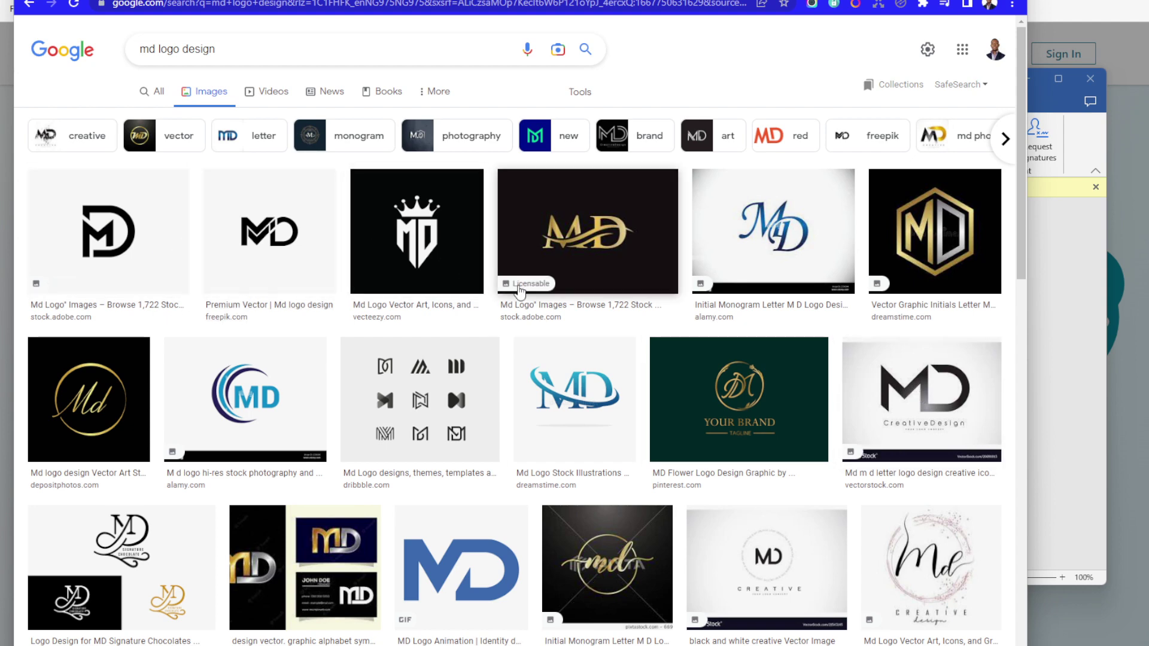
pyautogui.scroll(-3, 923, 413)
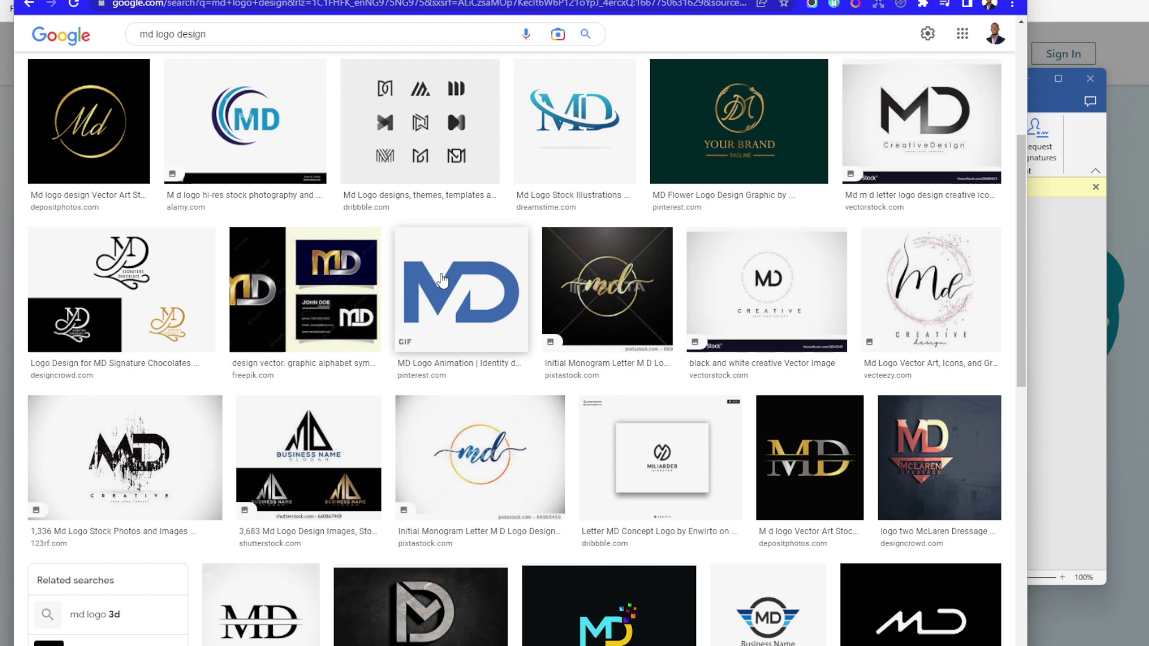
pyautogui.click(442, 280)
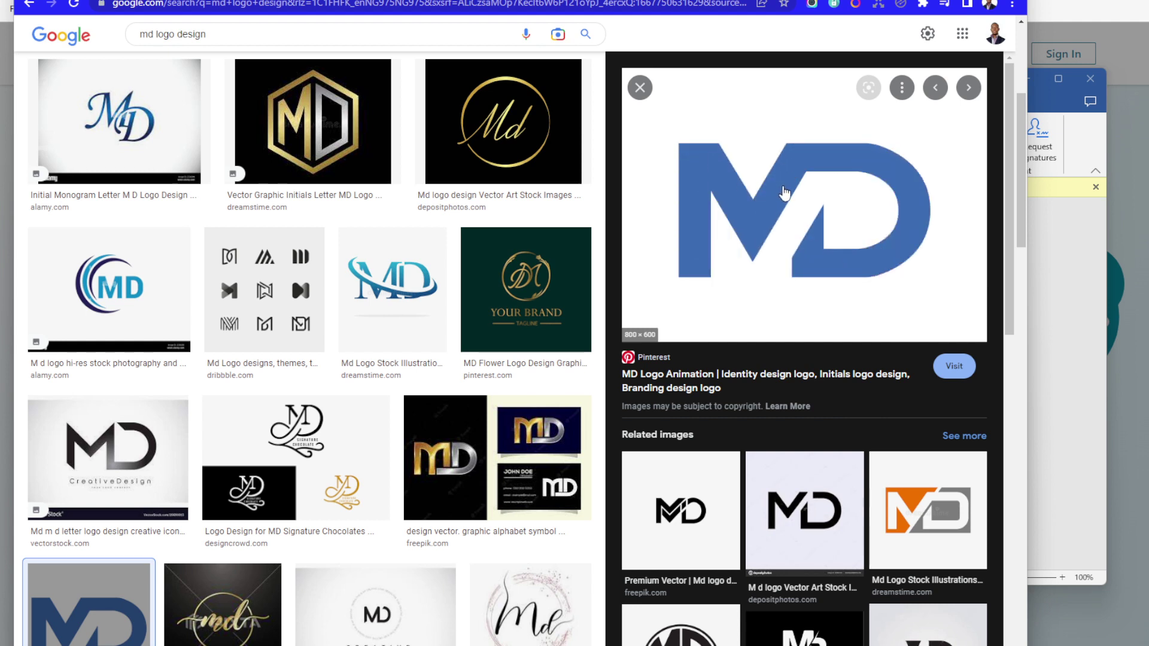
pyautogui.click(784, 192)
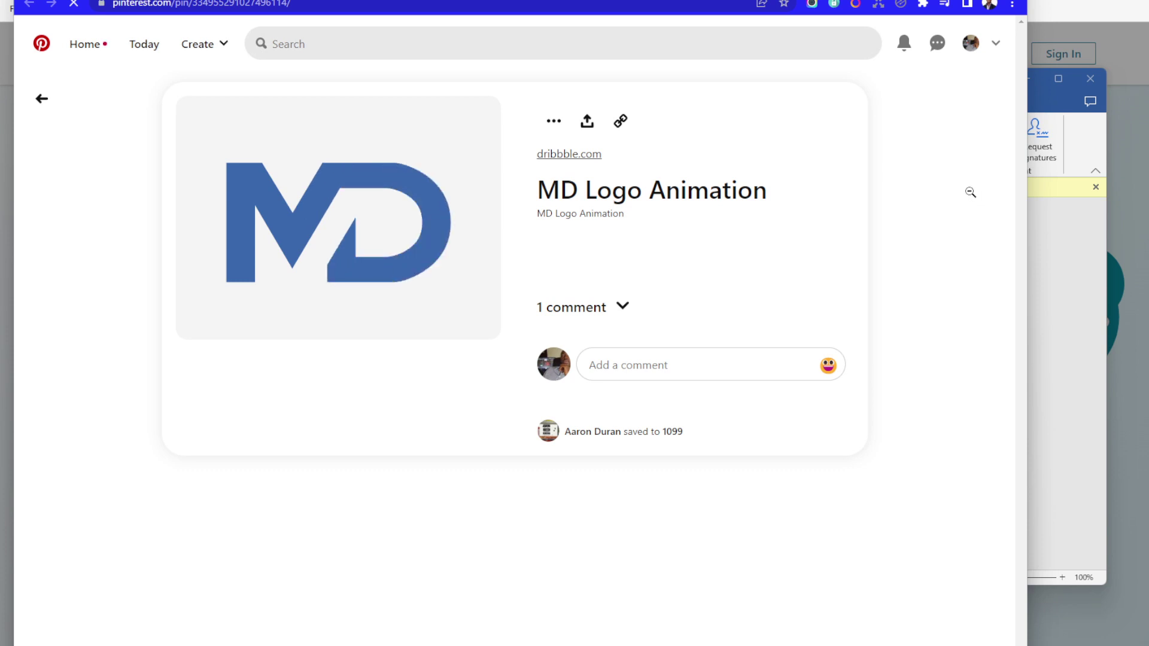
# Capture the Pinterest page with Awesome Screenshot and crop the capture closely around the blue MD logo.
pyautogui.click(812, 5)
pyautogui.click(707, 70)
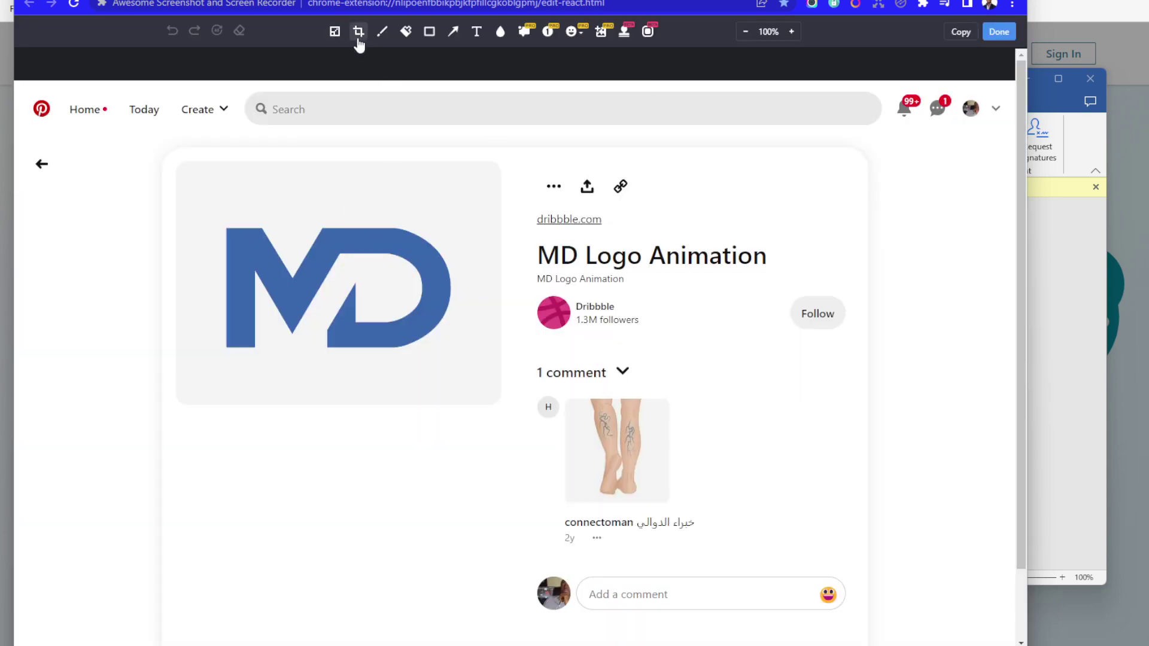
pyautogui.click(358, 33)
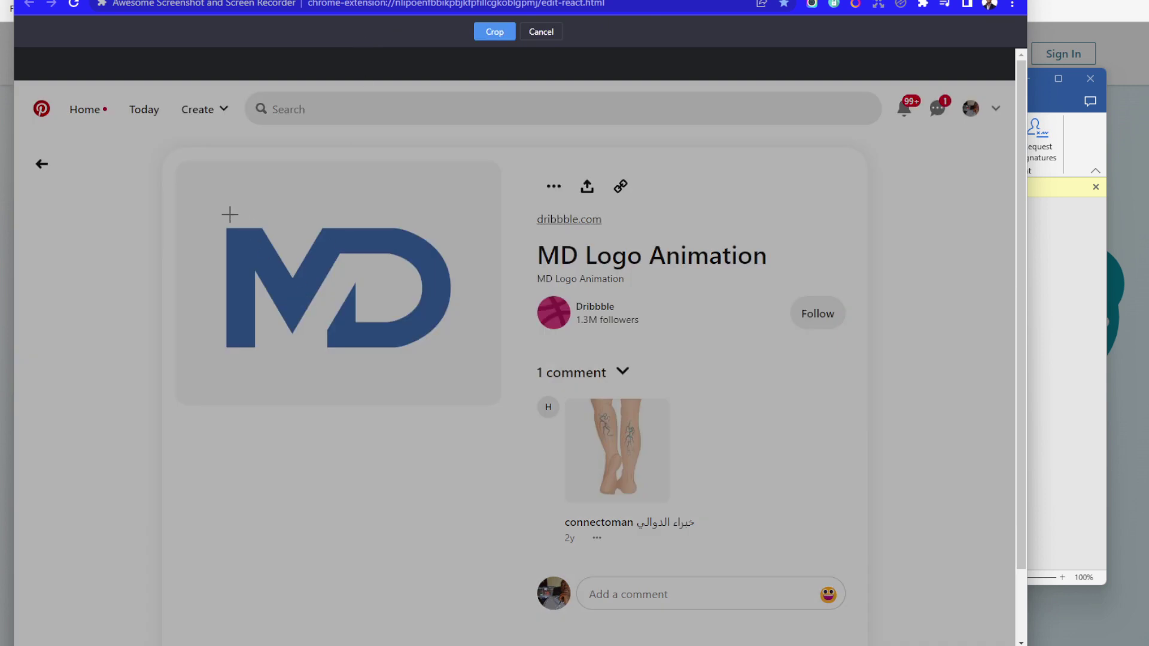
pyautogui.moveTo(218, 224); pyautogui.dragTo(457, 358)
pyautogui.click(495, 33)
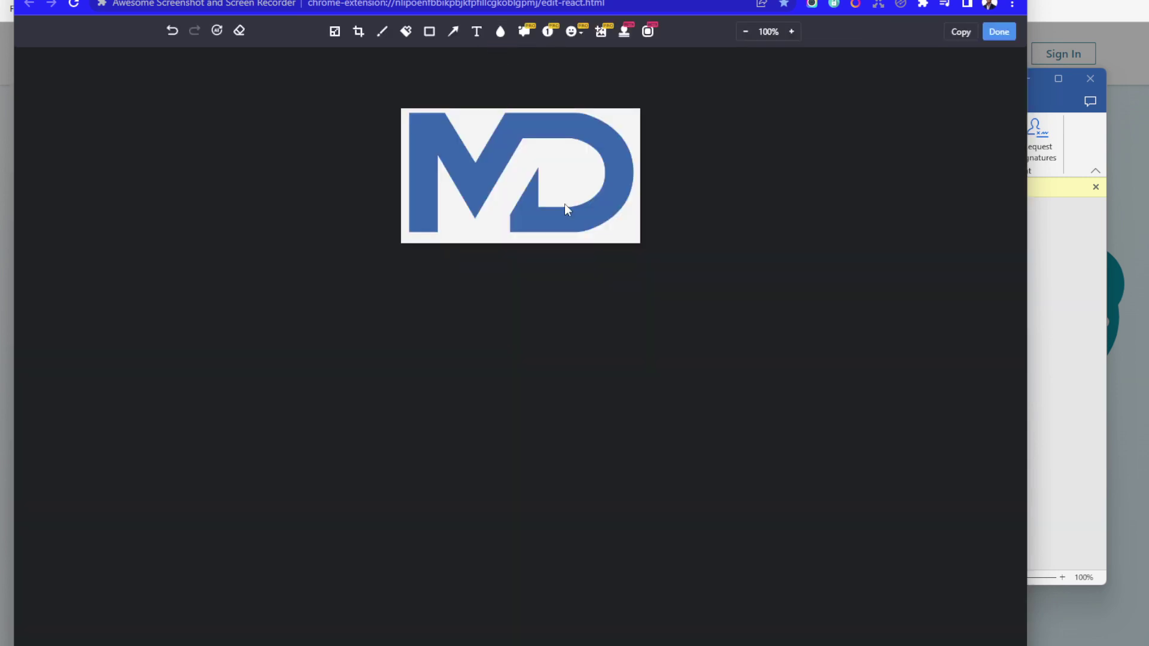
# Finish editing the cropped logo and download it to the Downloads folder as the PNG file -829-Pinterest.
pyautogui.click(998, 33)
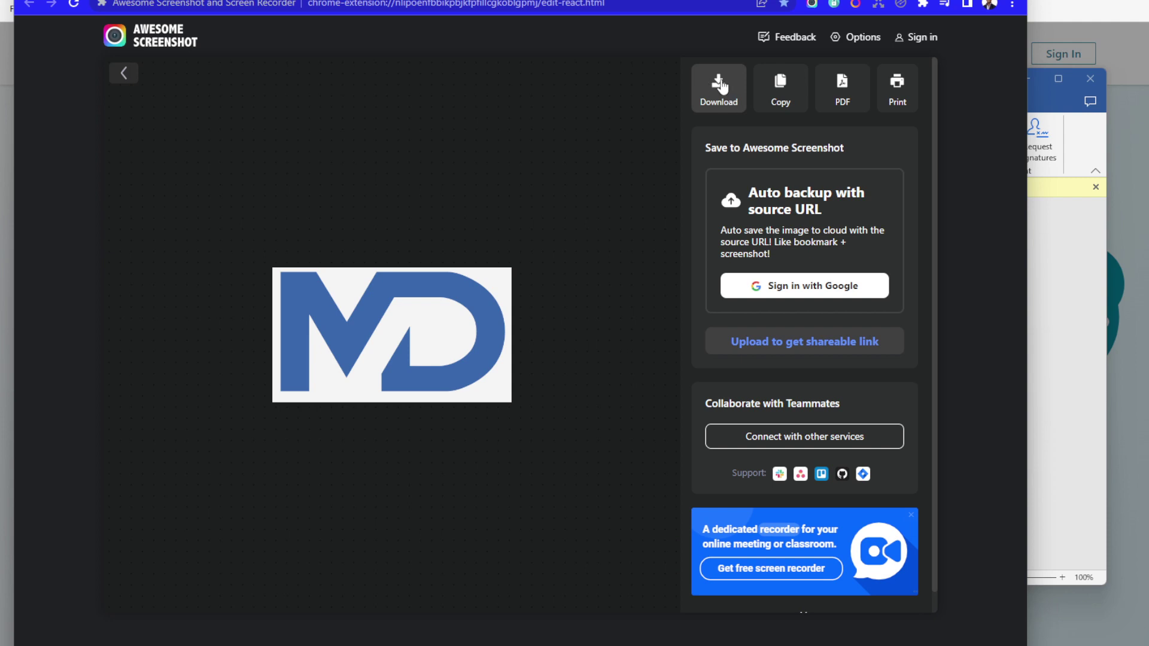
pyautogui.click(712, 87)
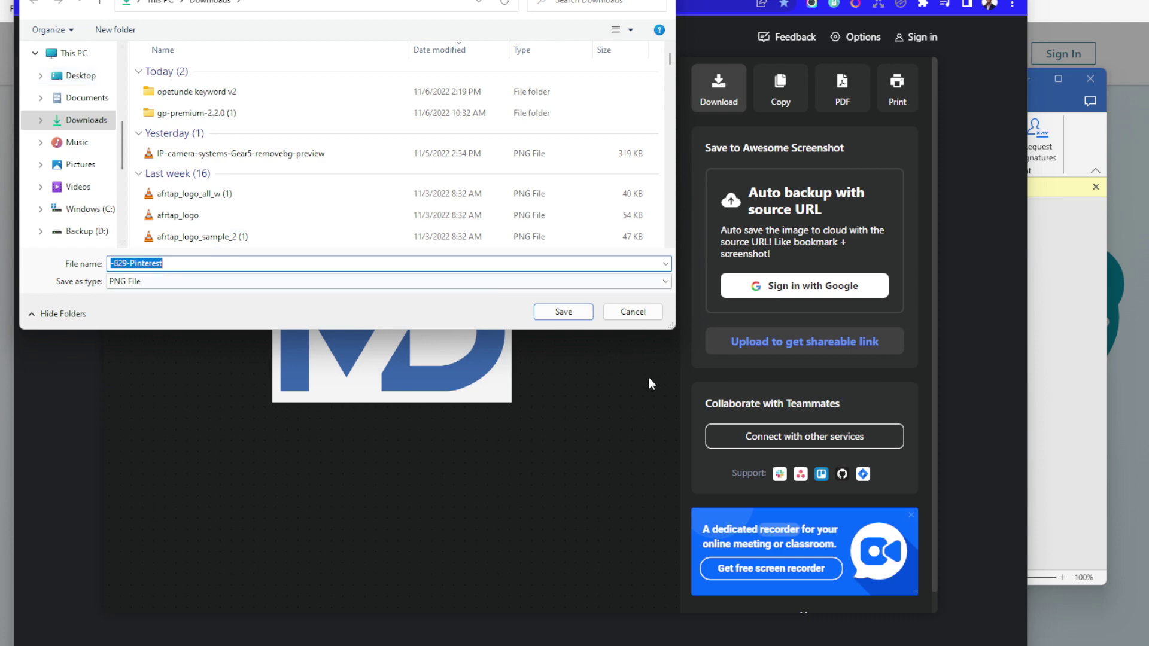
pyautogui.click(563, 312)
# Open remove.bg, upload the -829-Pinterest image from Downloads to strip its background, and download the resulting preview image.
pyautogui.click(554, 4)
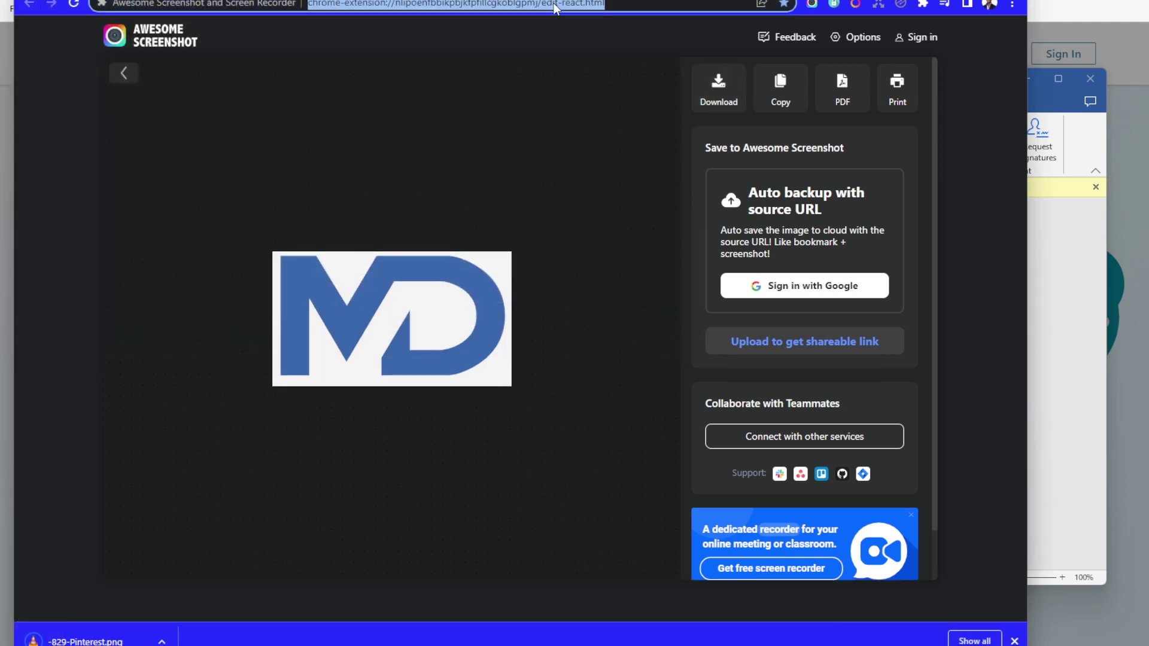
pyautogui.write('re')
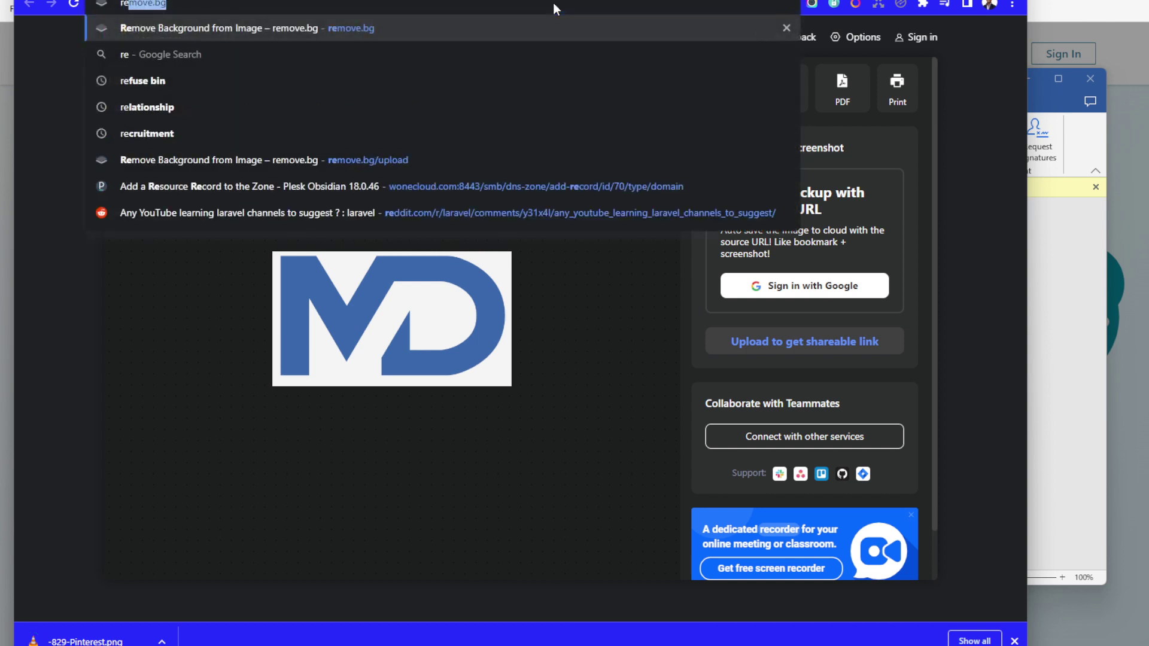
pyautogui.press('Return')
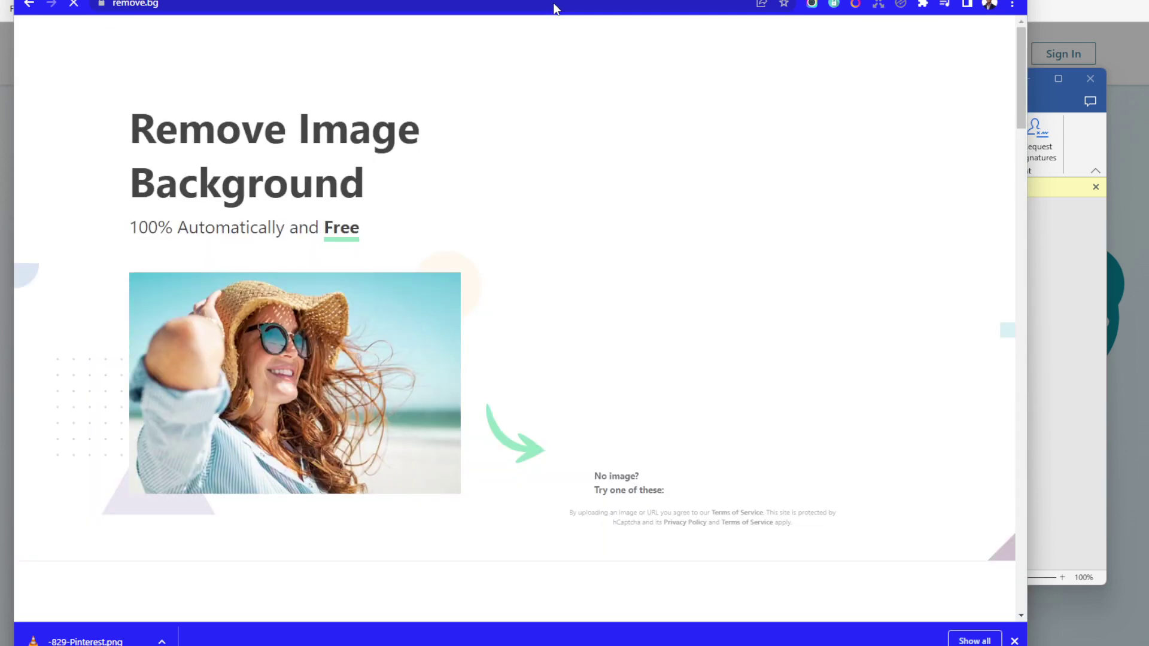
pyautogui.click(673, 342)
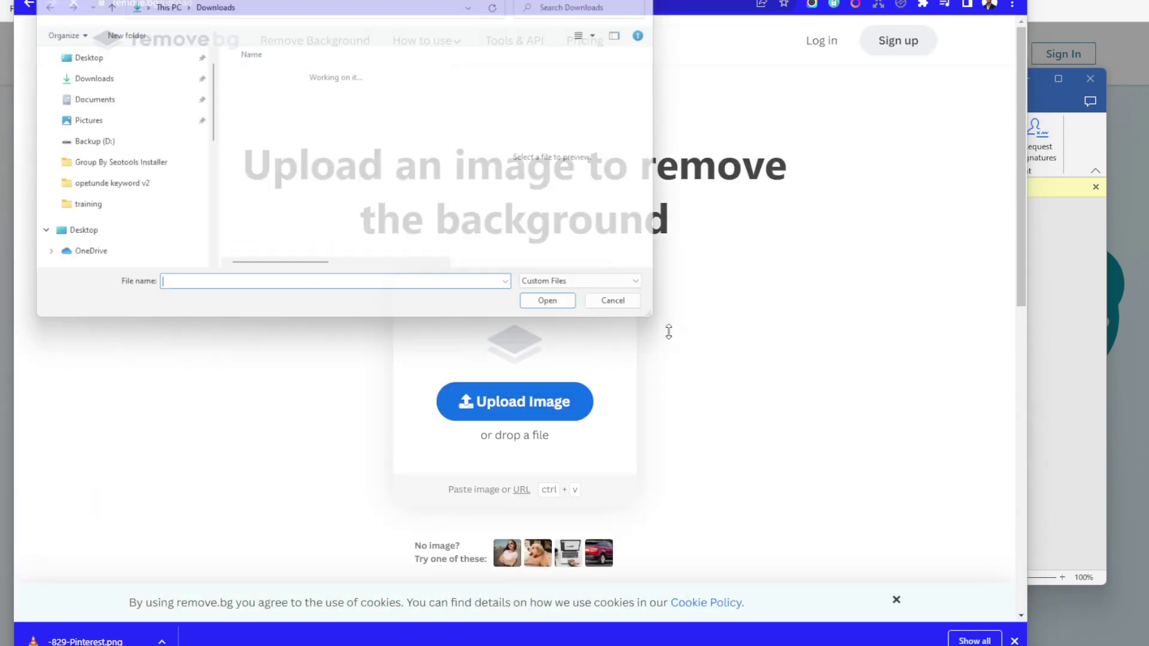
pyautogui.click(275, 93)
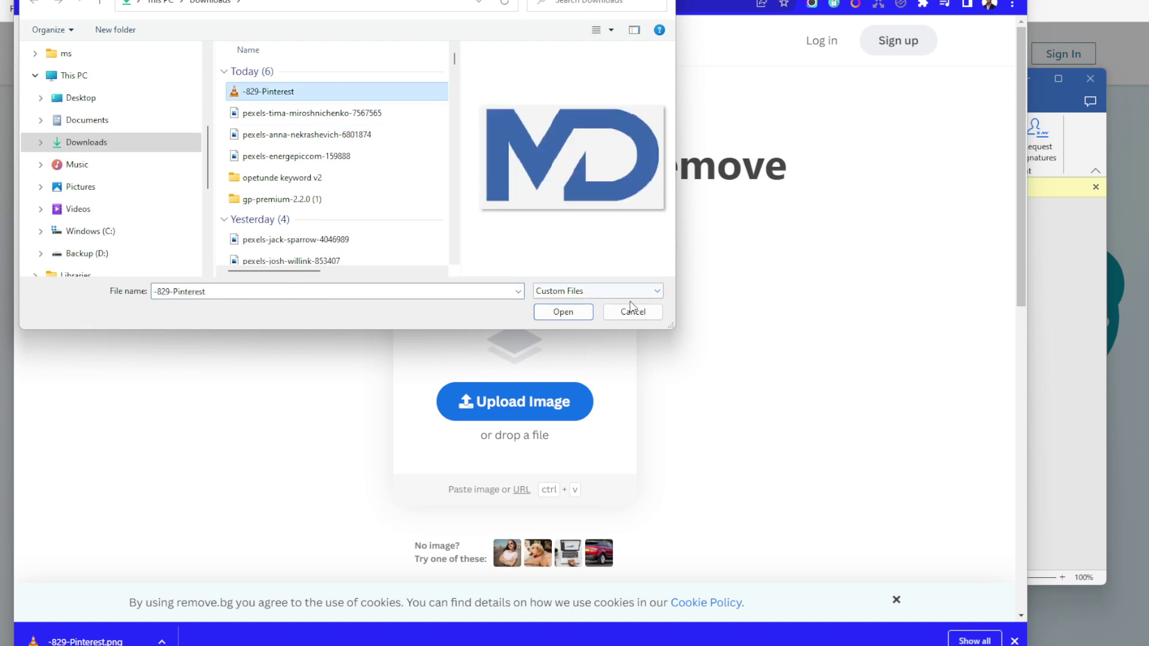
pyautogui.click(563, 314)
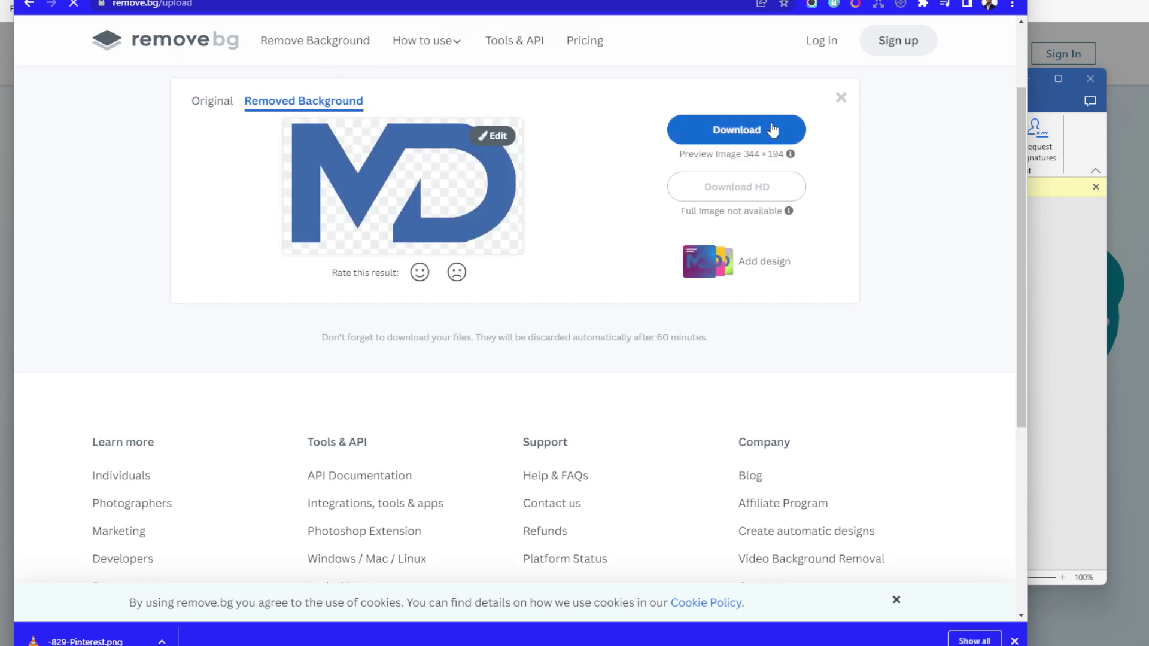
pyautogui.click(735, 133)
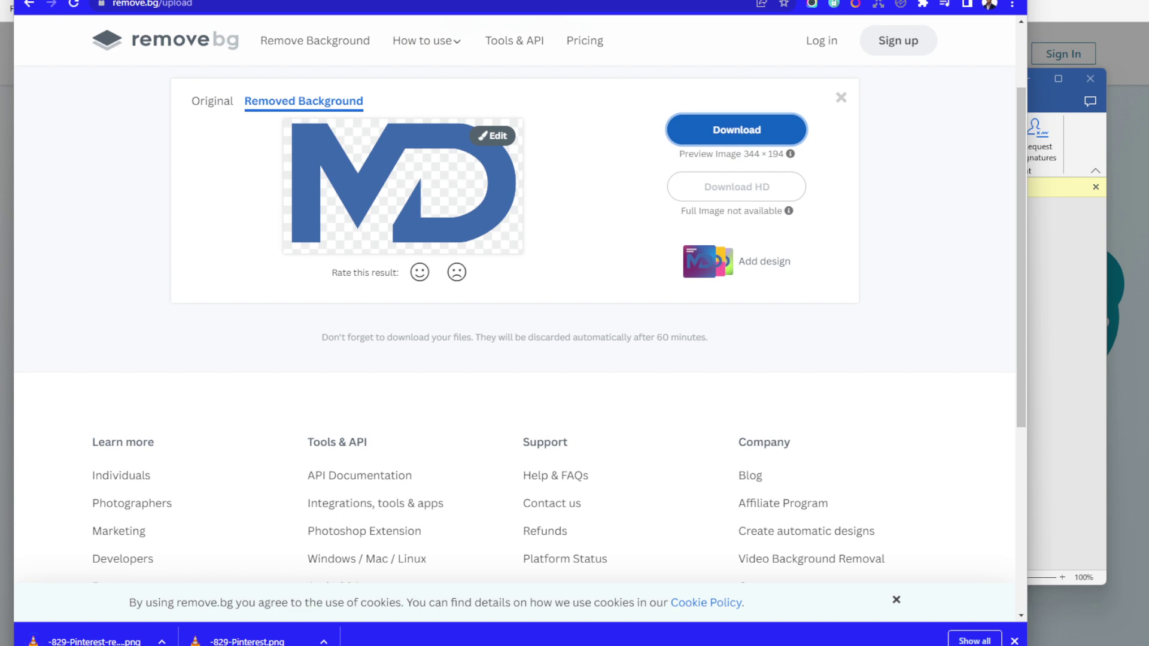
# Return to the theme customizer's Site Identity settings and upload -829-Pinterest-removebg-preview from Downloads as the logo image.
pyautogui.click(335, 1)
pyautogui.click(479, 1)
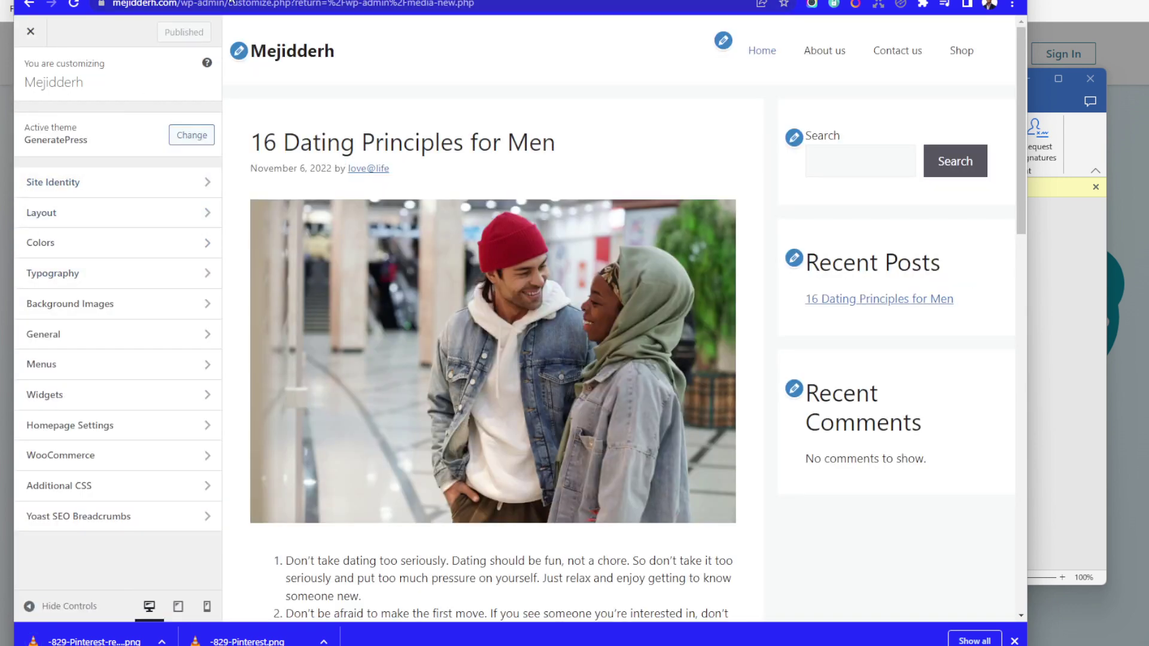
pyautogui.click(146, 189)
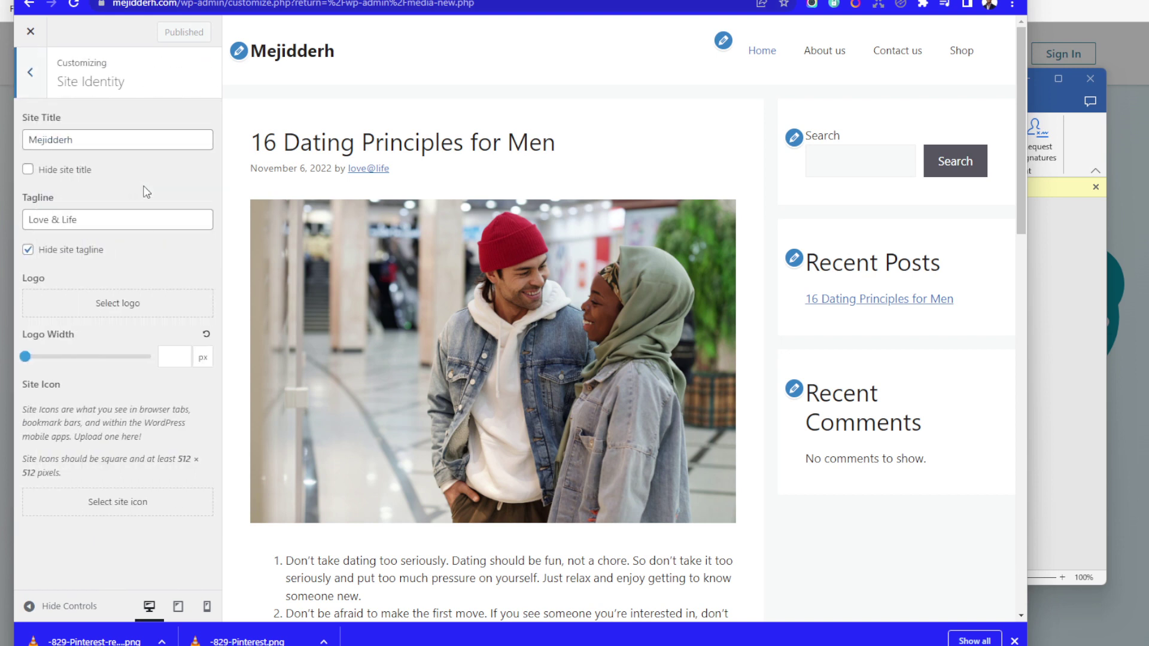
pyautogui.click(131, 305)
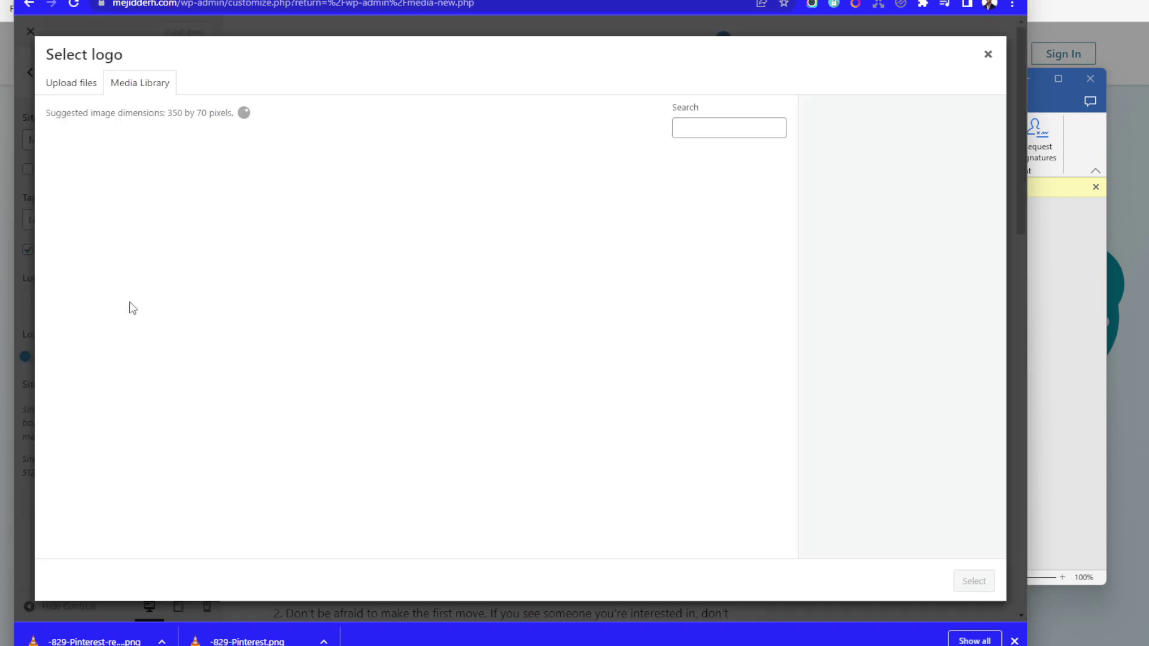
pyautogui.click(84, 84)
pyautogui.click(523, 314)
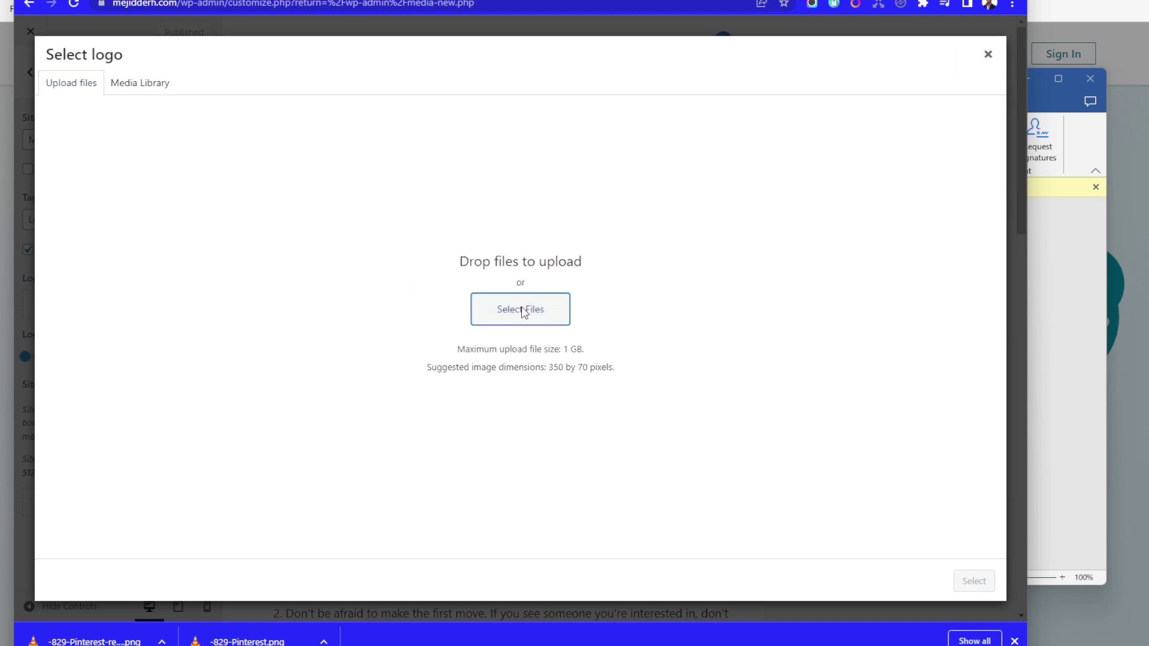
pyautogui.click(313, 96)
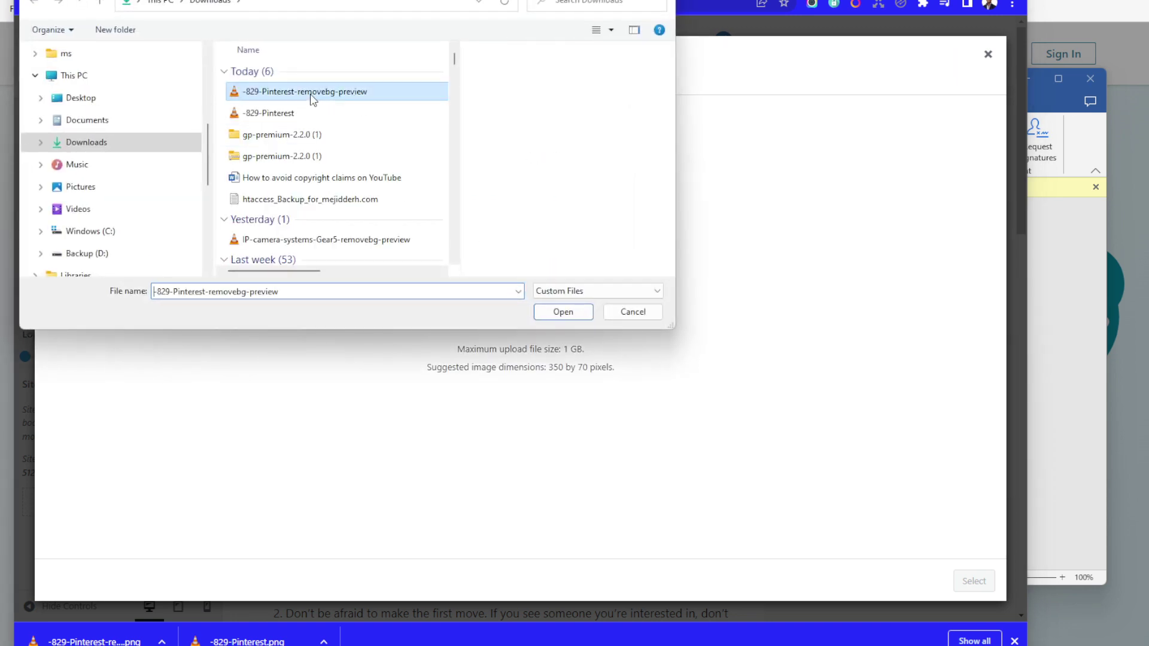
pyautogui.click(558, 316)
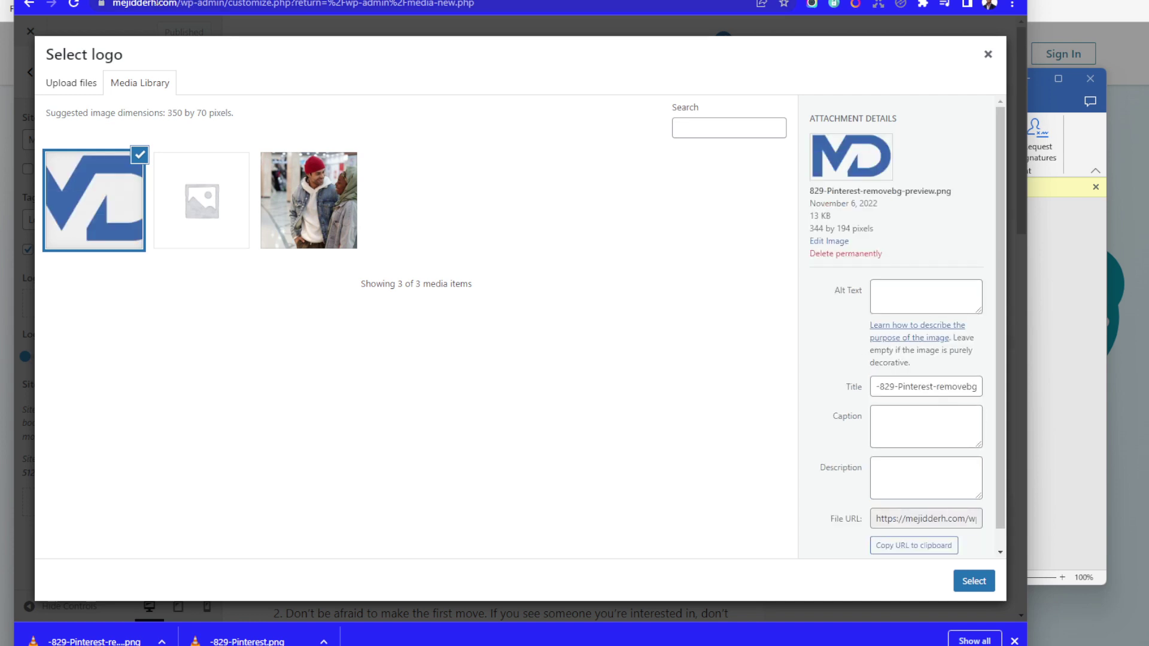
# Set the uploaded logo image's alt text and title to "mejidderh logo", copying the site name from the address.
pyautogui.moveTo(157, 4); pyautogui.dragTo(112, 4)
pyautogui.hotkey('ctrl', 'c')
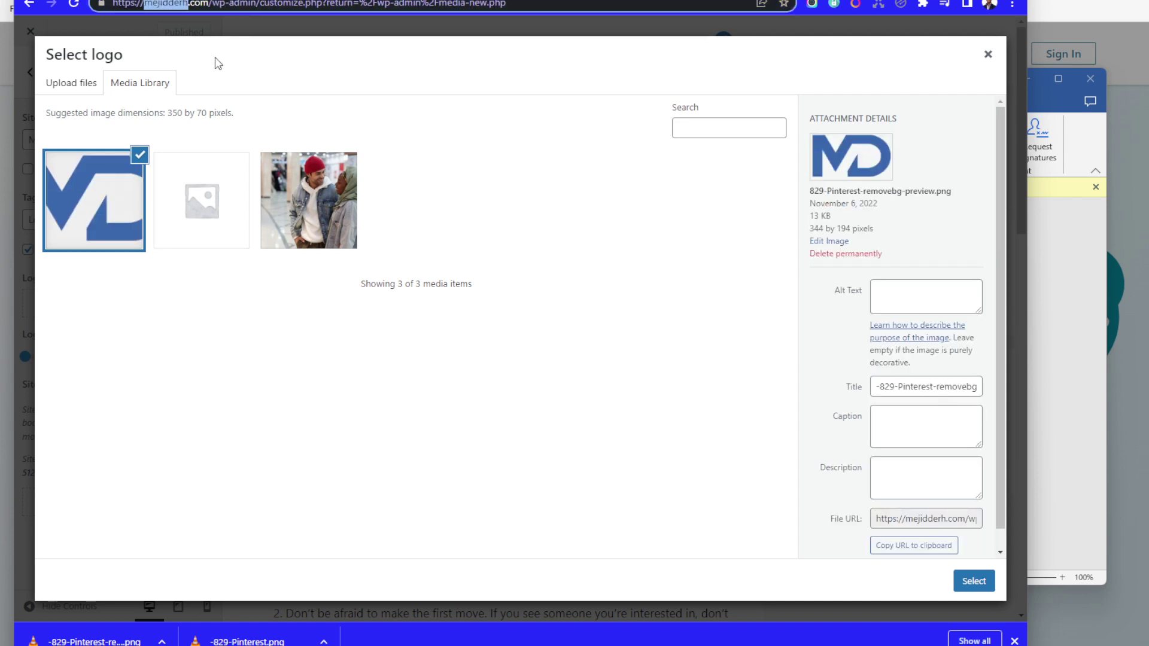
pyautogui.click(906, 292)
pyautogui.hotkey('ctrl', 'v')
pyautogui.write('logo')
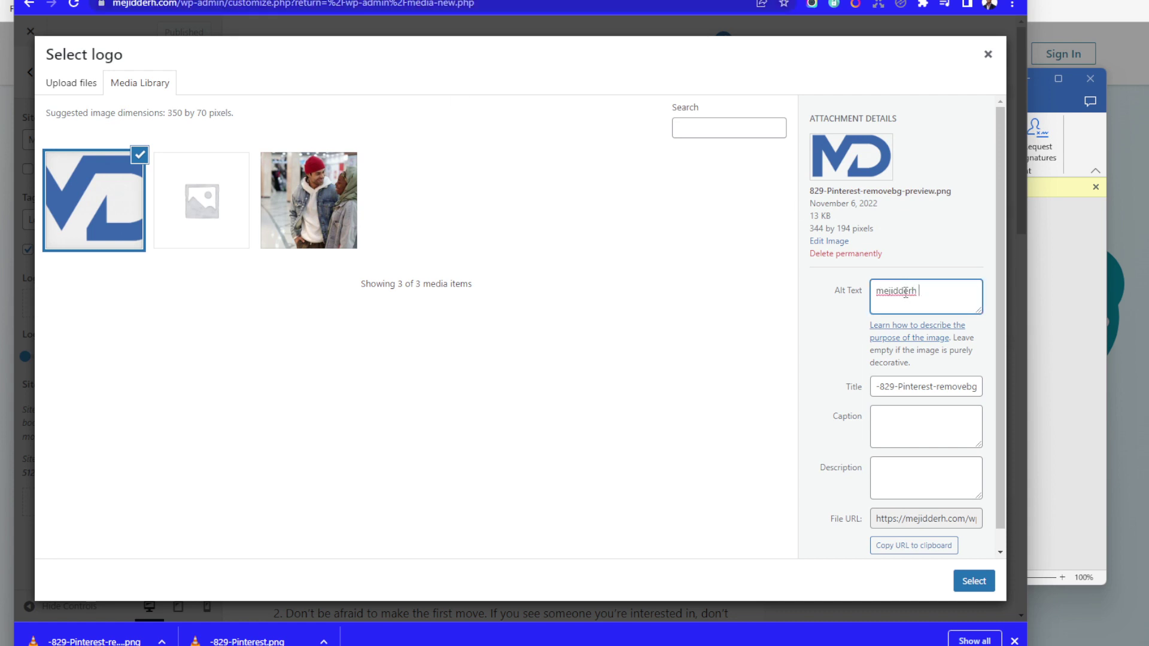
pyautogui.click(914, 388)
pyautogui.hotkey('ctrl', 'a')
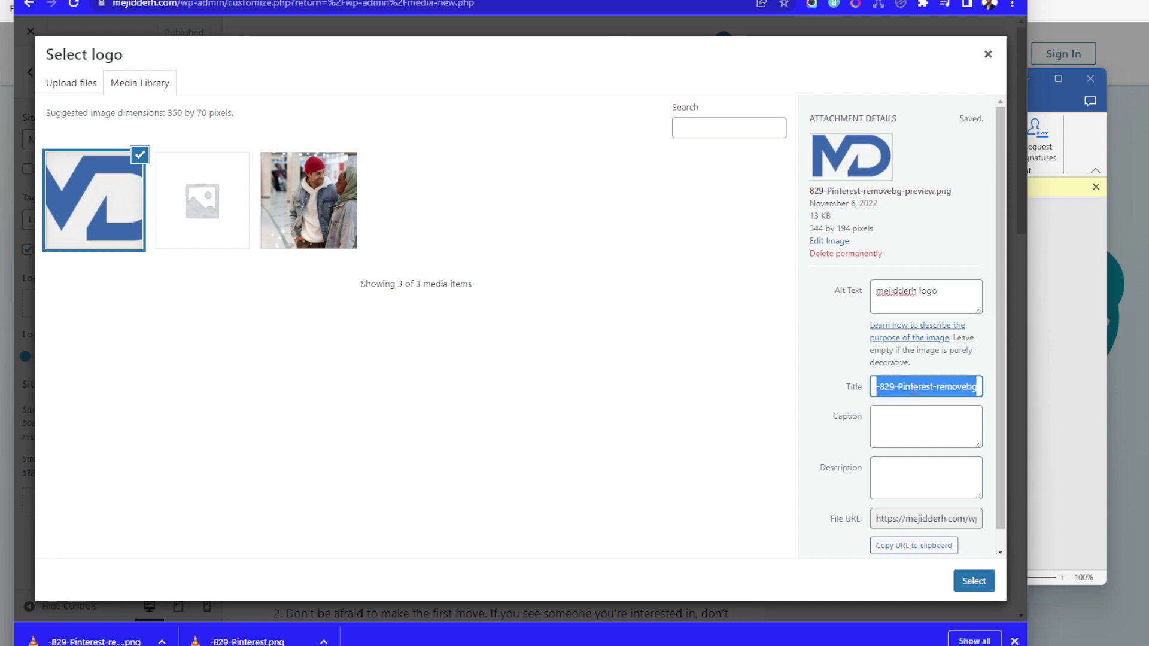
pyautogui.hotkey('ctrl', 'v')
pyautogui.write('logo')
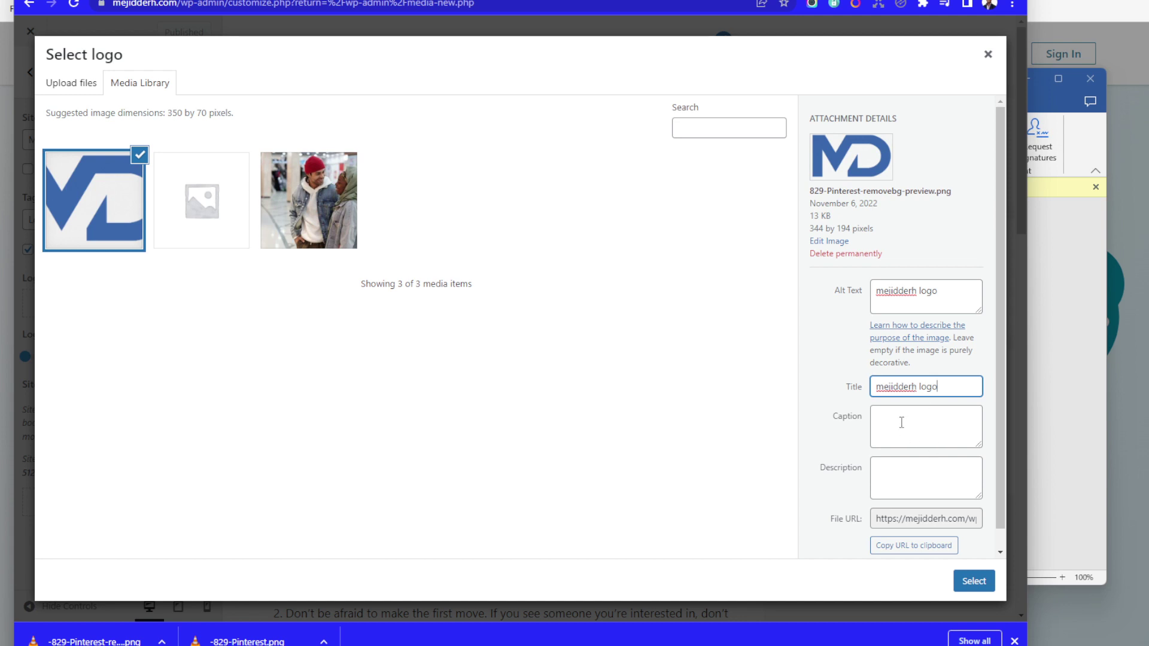
# Copy the title "mejidderh logo" into the logo image's caption and description.
pyautogui.click(910, 439)
pyautogui.moveTo(953, 388); pyautogui.dragTo(814, 390)
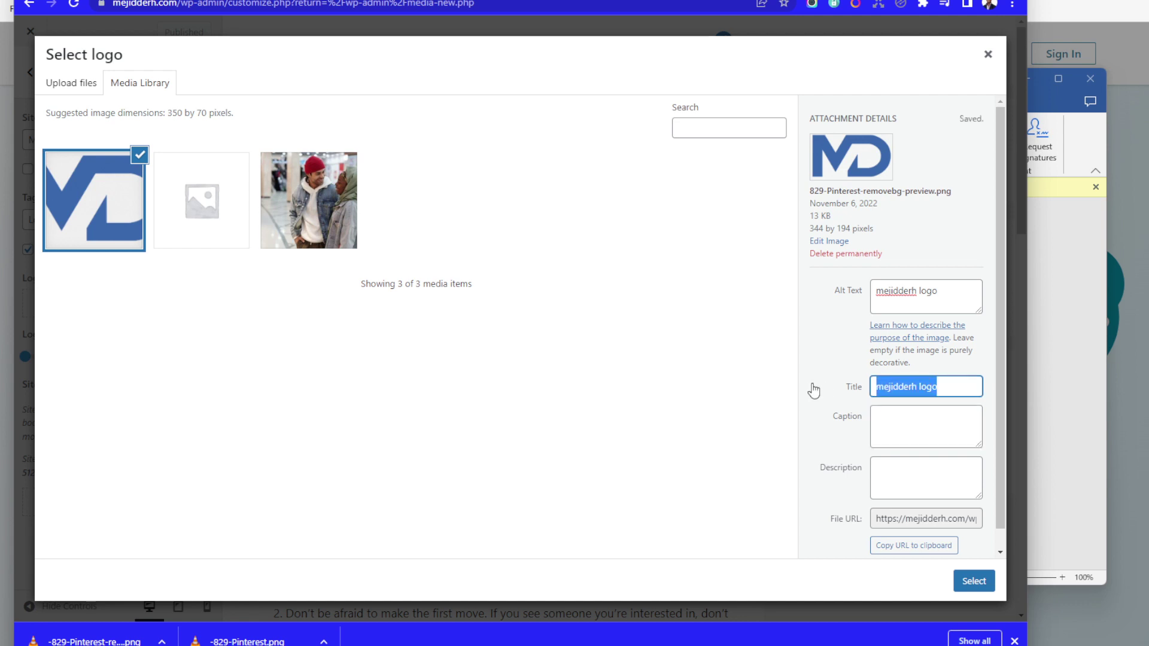
pyautogui.hotkey('ctrl', 'c')
pyautogui.click(888, 418)
pyautogui.hotkey('ctrl', 'v')
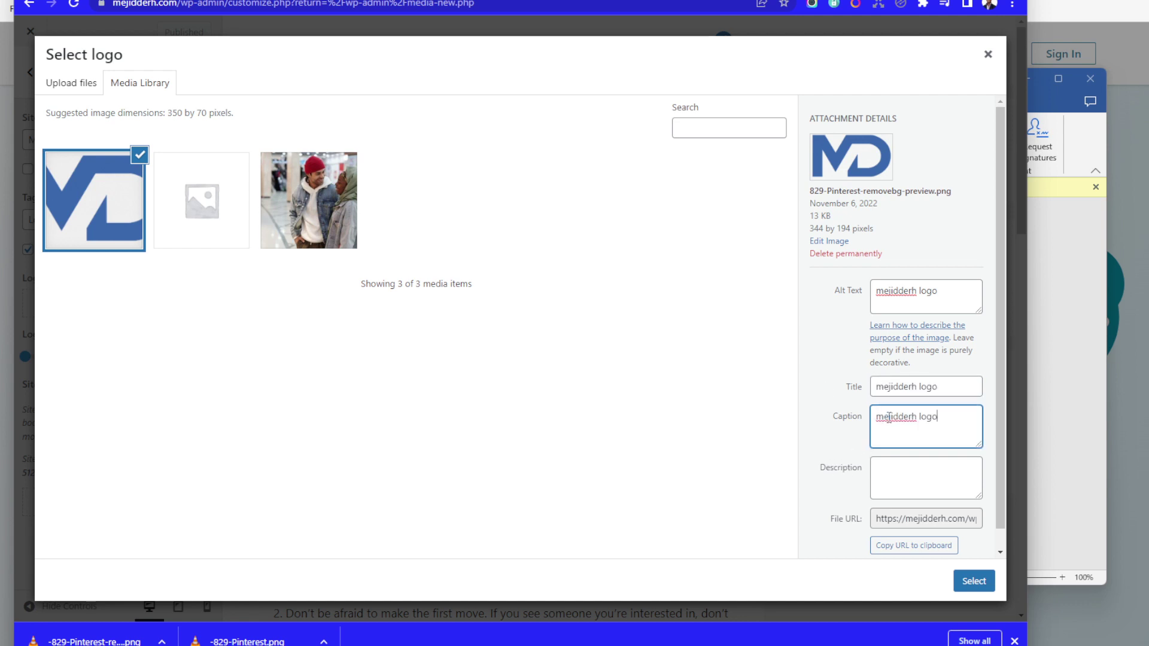
pyautogui.click(896, 467)
pyautogui.hotkey('ctrl', 'v')
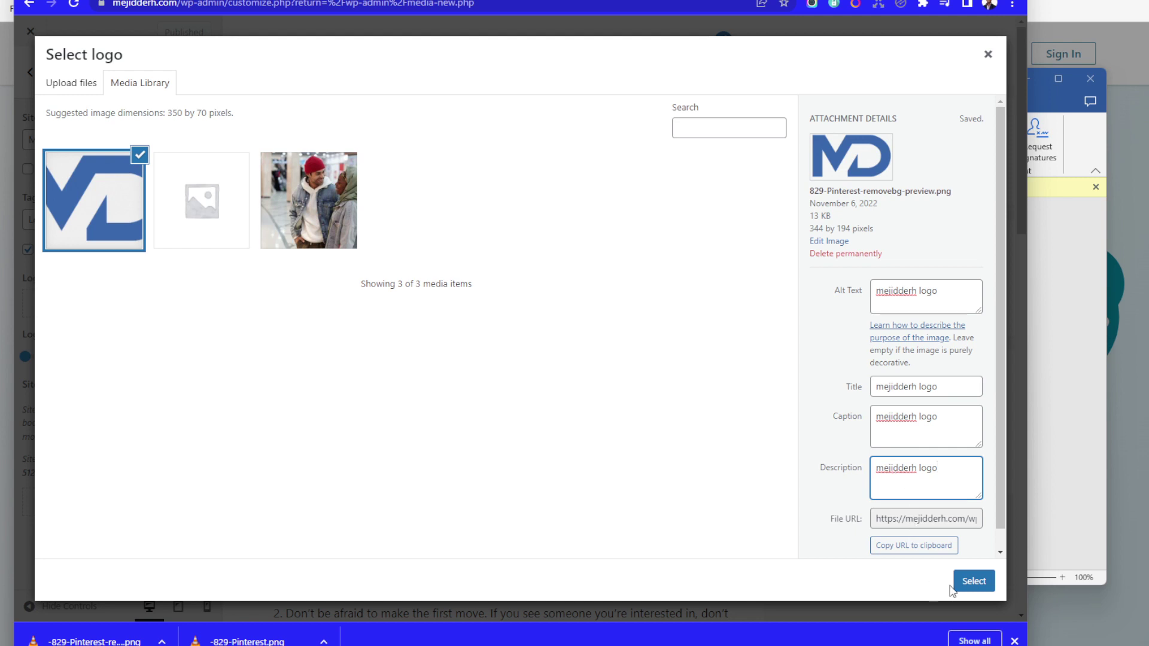
# Apply the MD image as the site logo without cropping and set the logo width to 110 px.
pyautogui.click(972, 582)
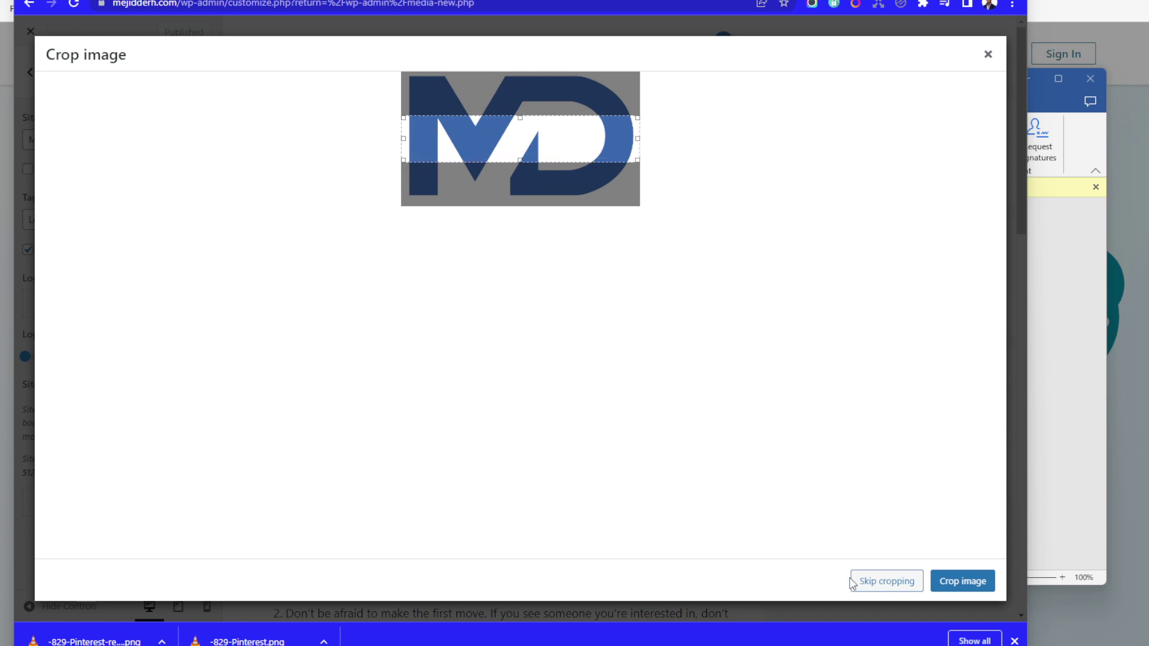
pyautogui.click(884, 581)
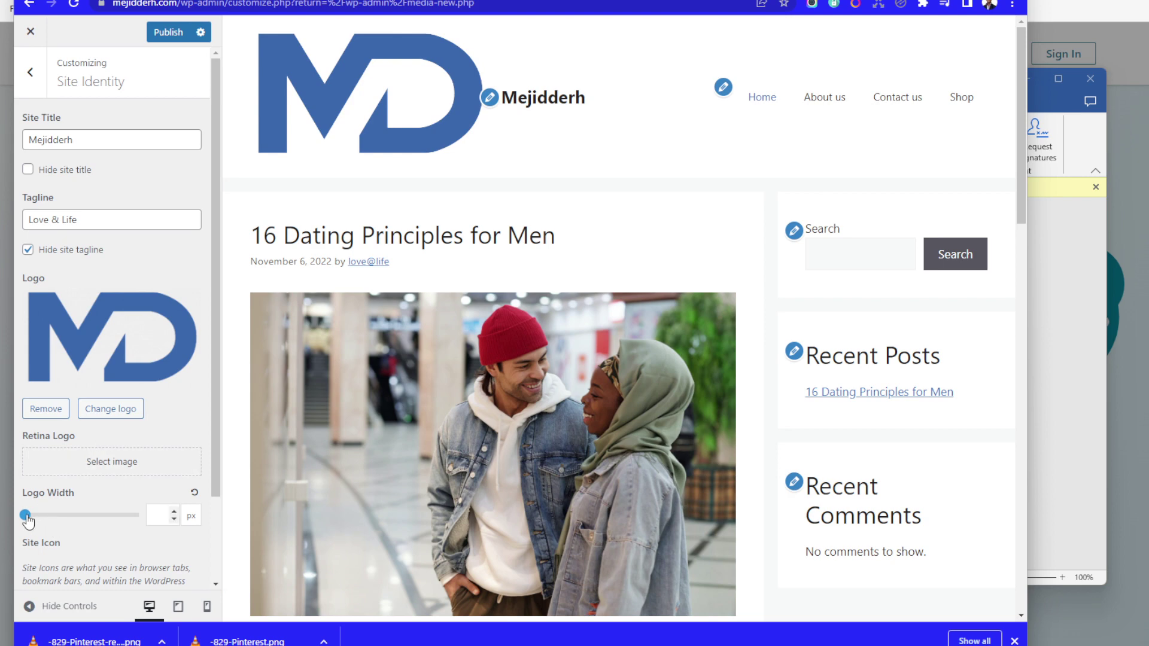
pyautogui.moveTo(25, 515); pyautogui.dragTo(33, 519)
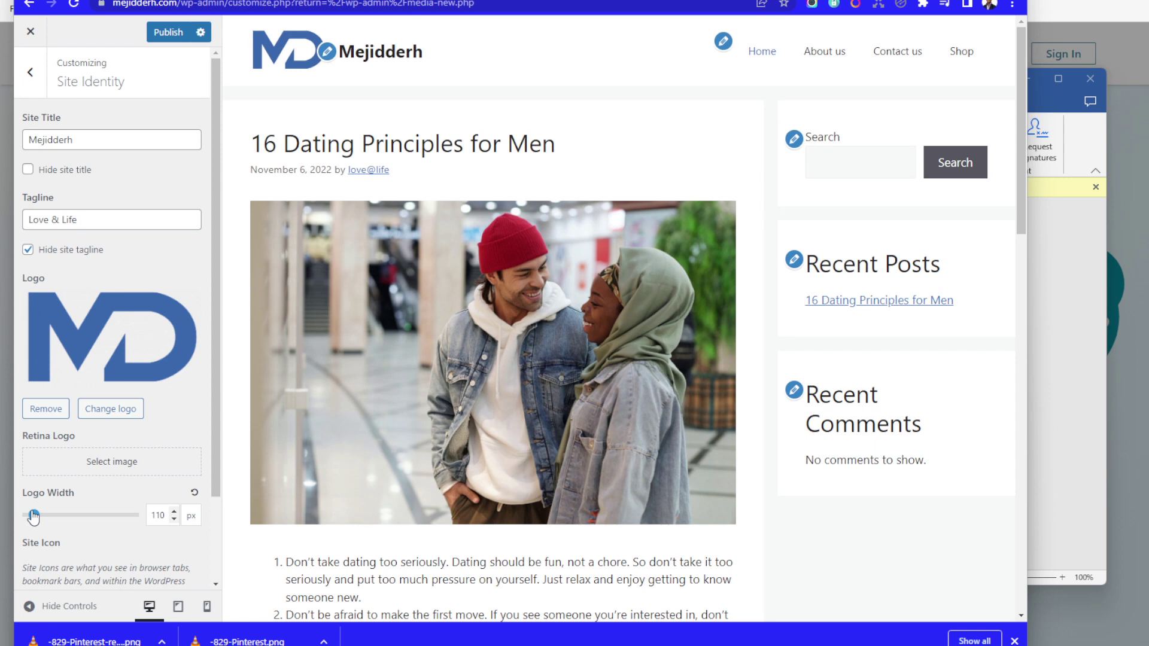
# Try showing the tagline, then hide both the site title and the tagline in the header.
pyautogui.click(27, 251)
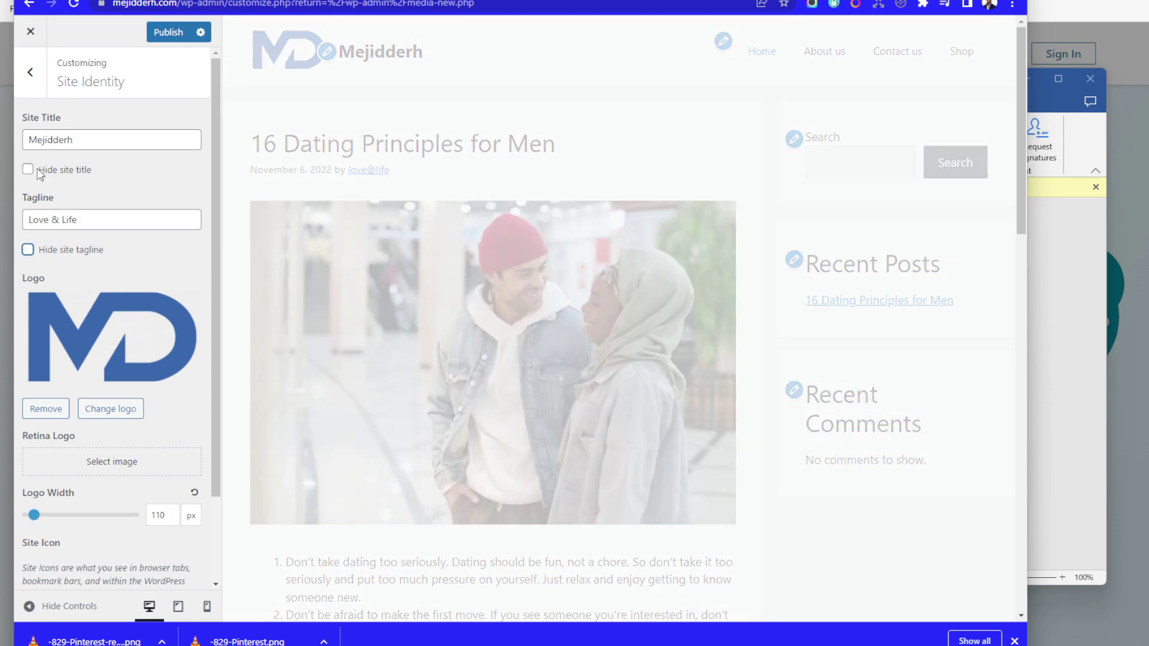
pyautogui.click(28, 175)
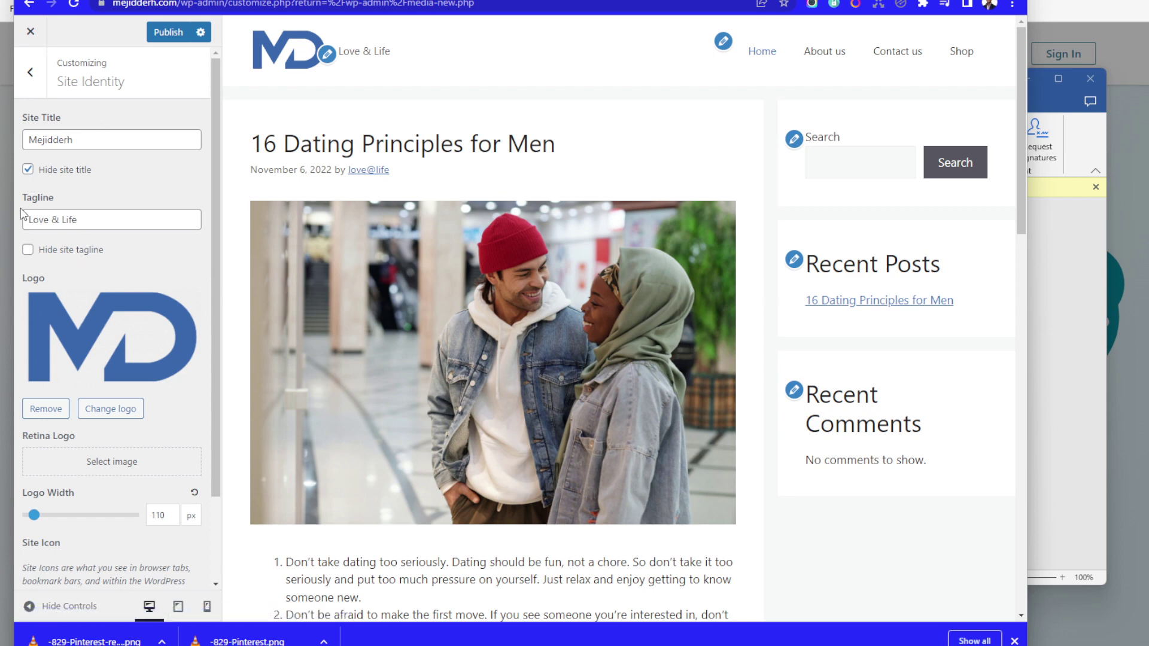
pyautogui.click(28, 250)
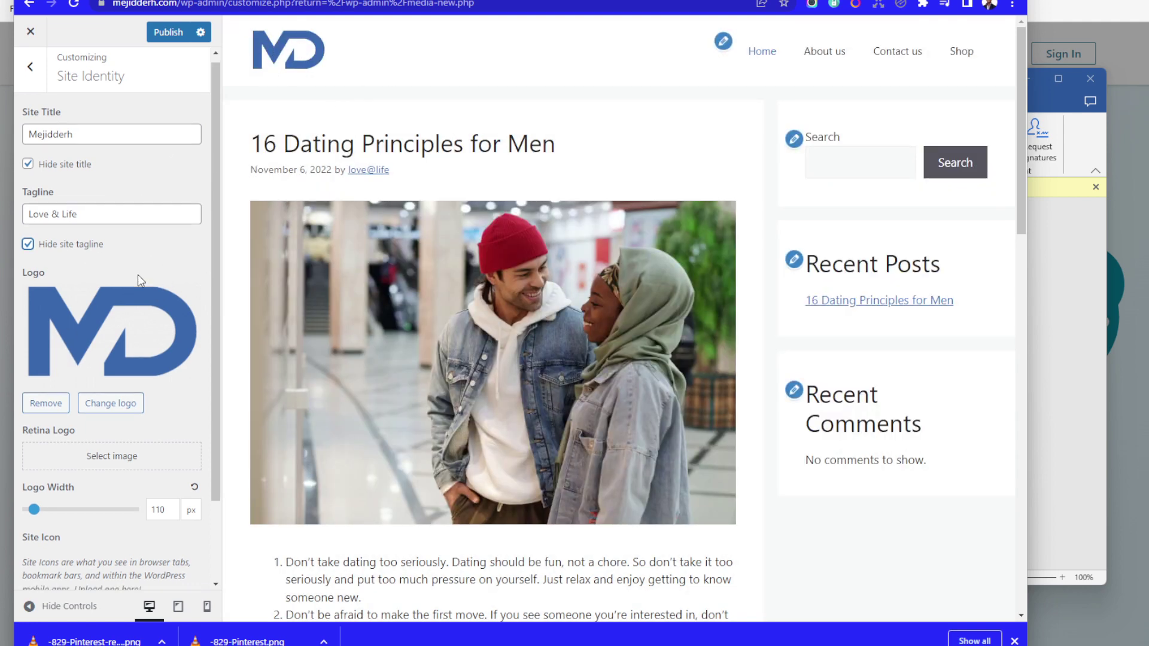
# Set the MD logo from the media library as the retina logo and publish the customizer changes.
pyautogui.scroll(-2, 140, 273)
pyautogui.click(103, 368)
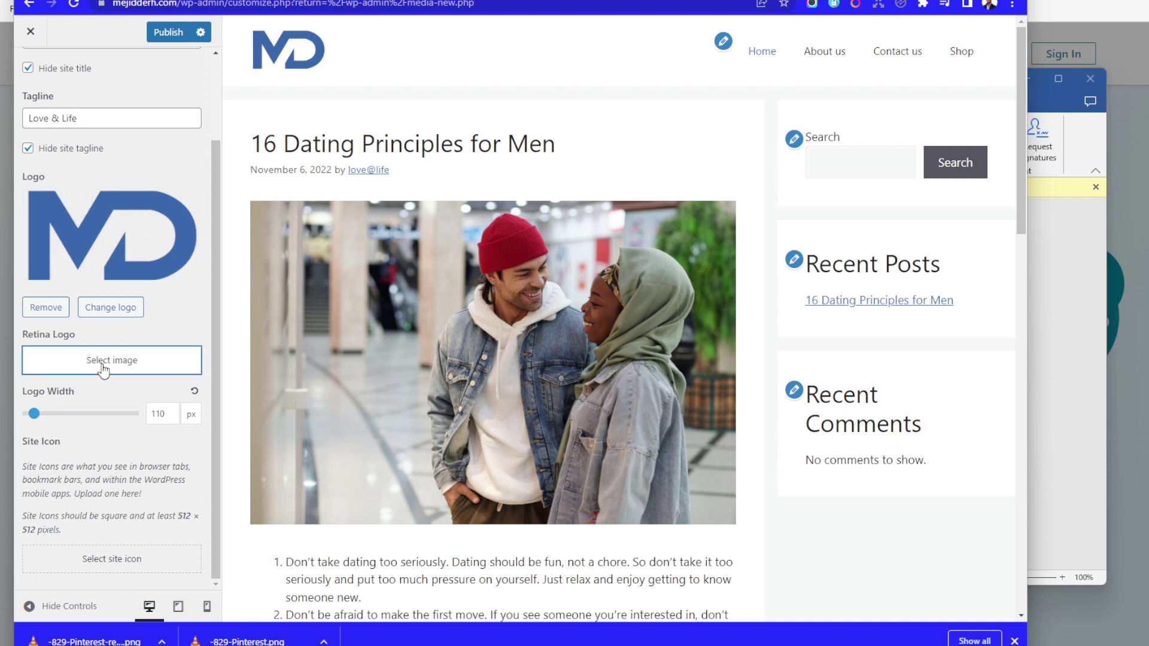
pyautogui.click(127, 181)
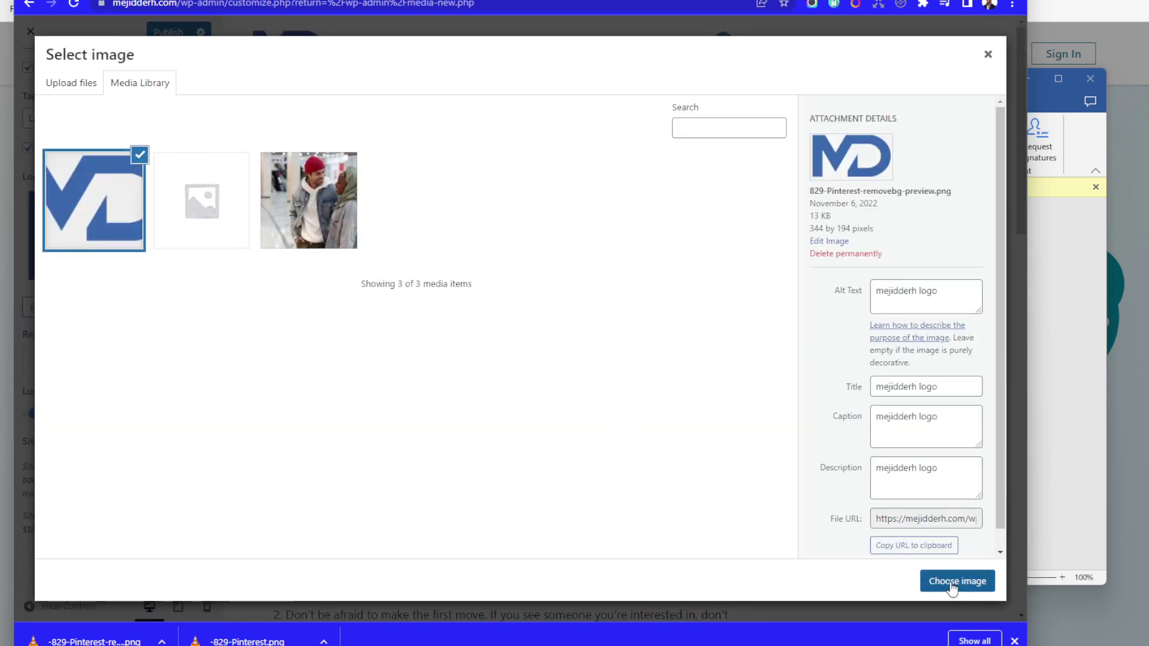
pyautogui.click(953, 583)
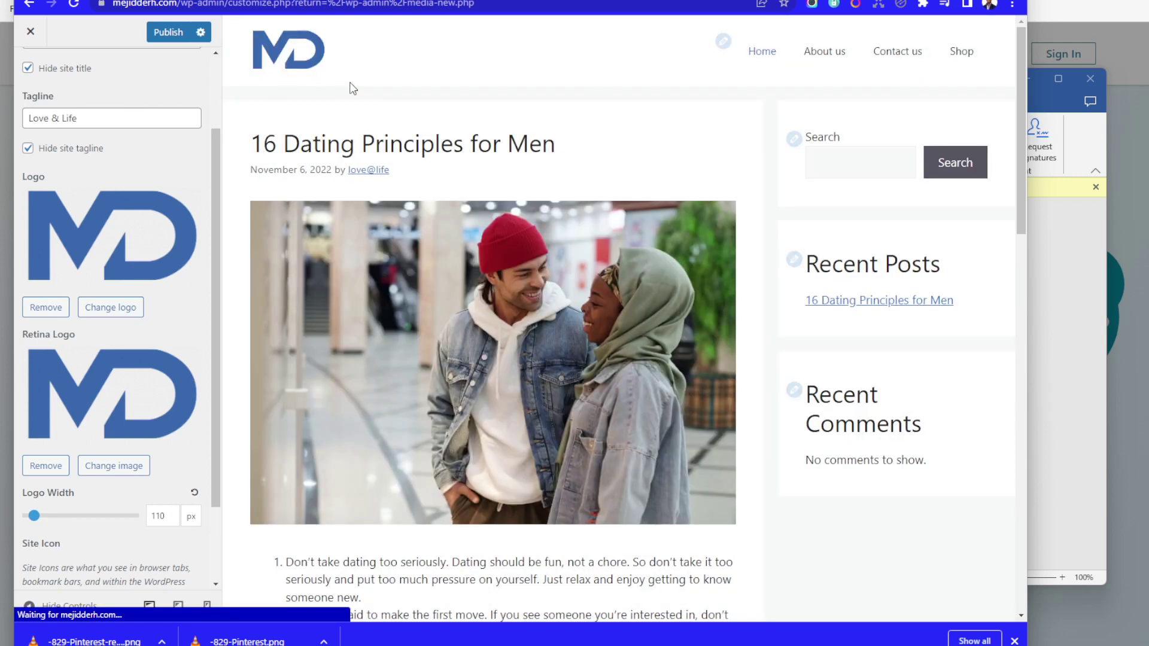
pyautogui.click(168, 32)
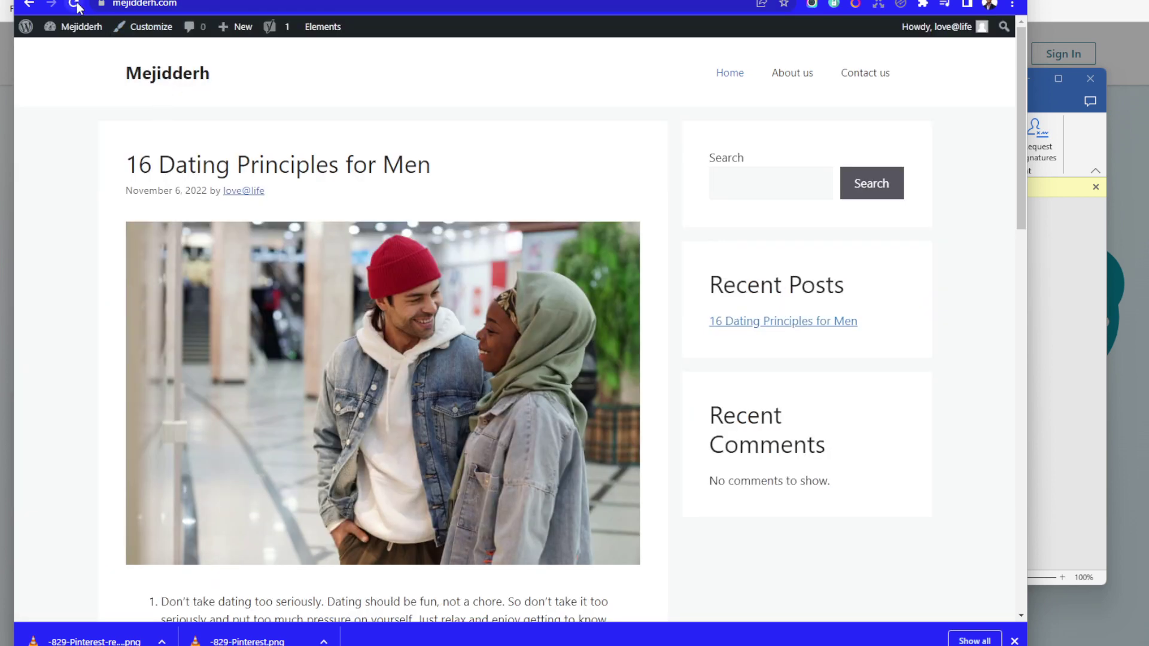
# Reload the open live site pages and check the header logo and the dating post's content.
pyautogui.click(74, 5)
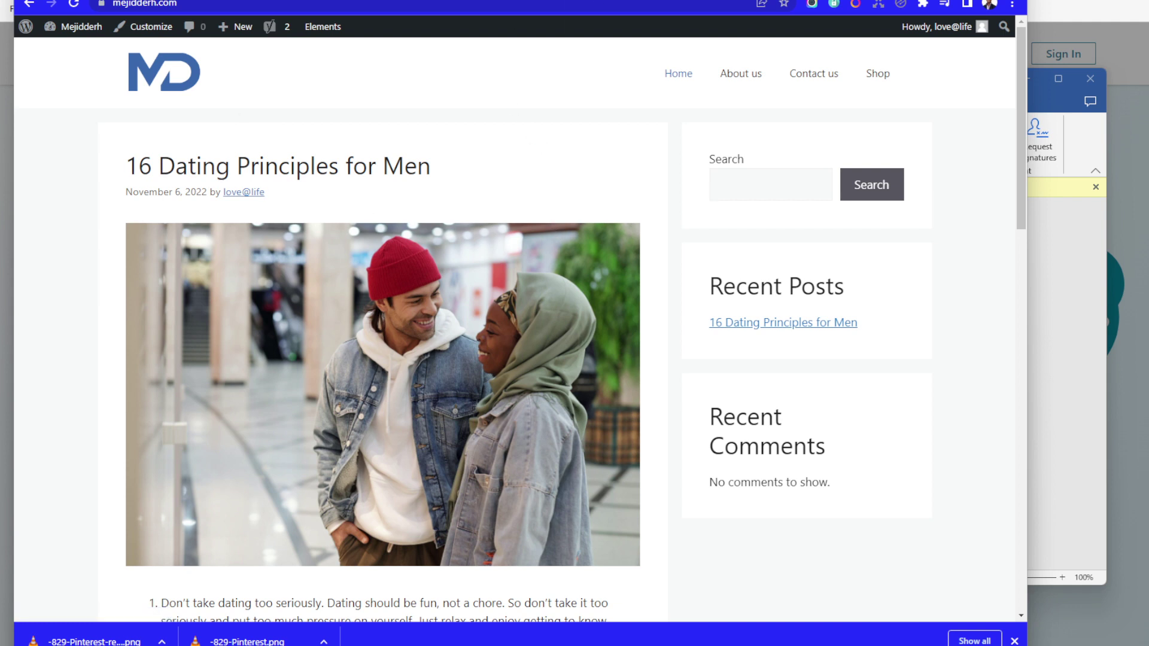
pyautogui.click(598, 0)
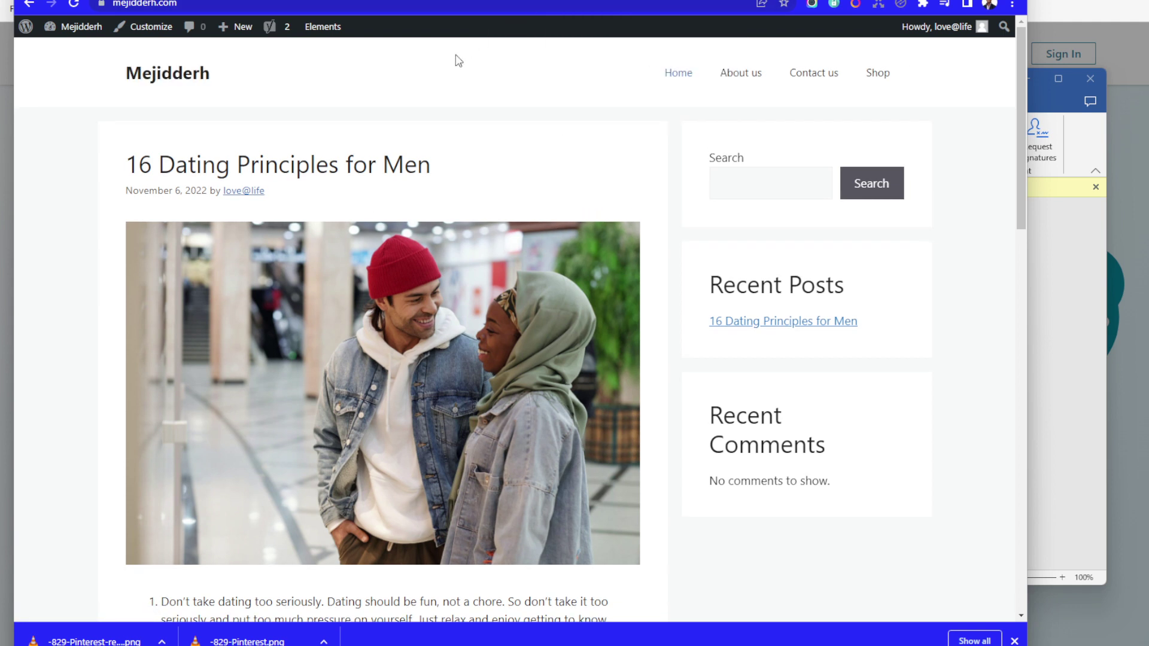
pyautogui.click(74, 4)
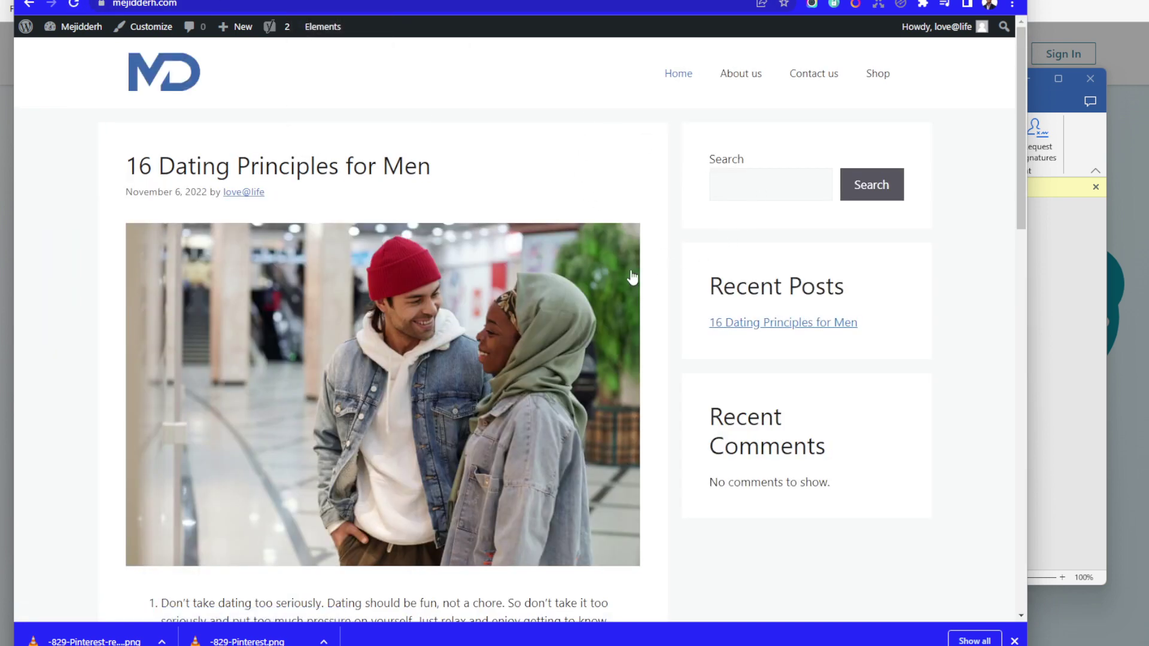
pyautogui.scroll(-4, 663, 236)
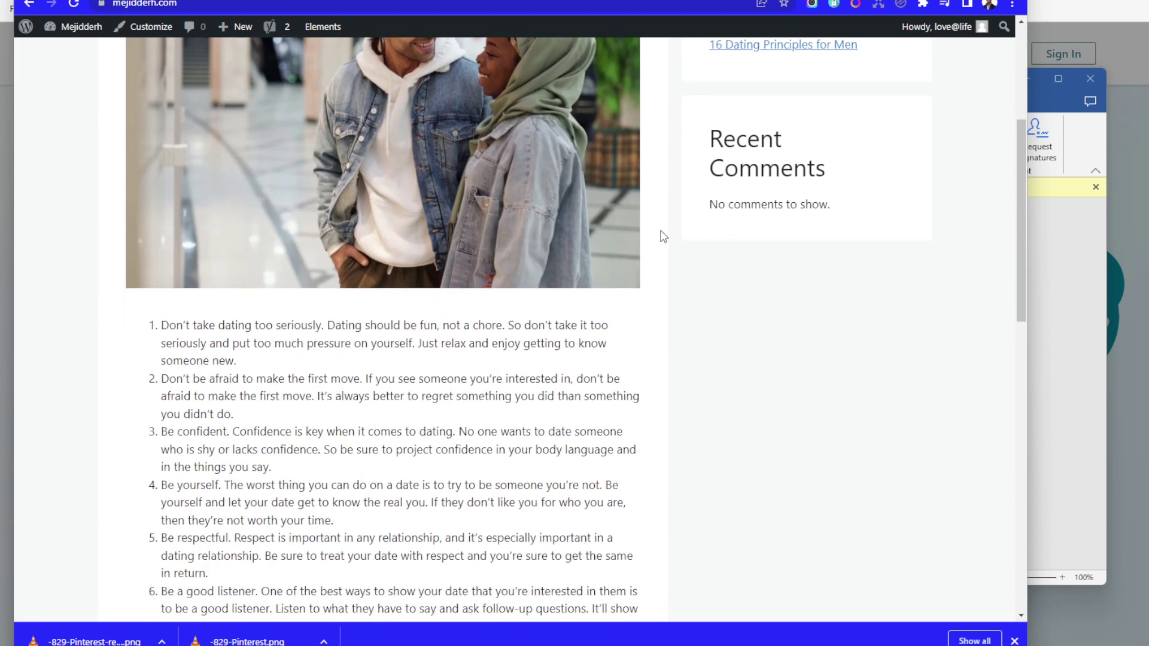
pyautogui.scroll(-5, 652, 237)
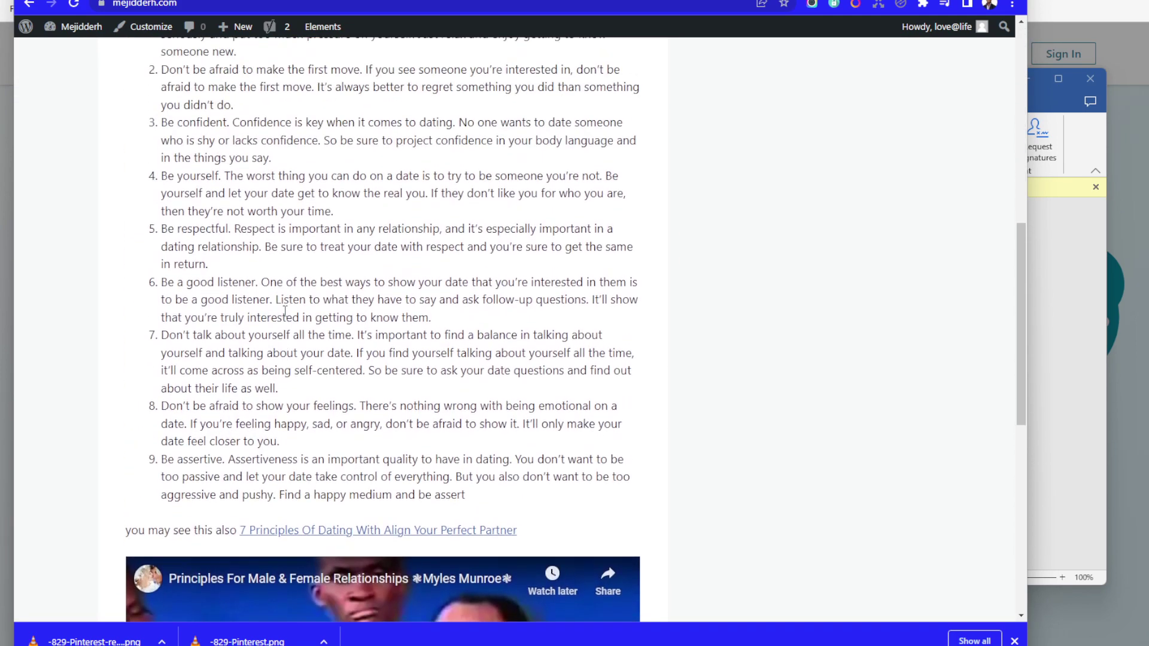
# Return from the live site to the WordPress dashboard and open the list of all posts.
pyautogui.scroll(10, 284, 310)
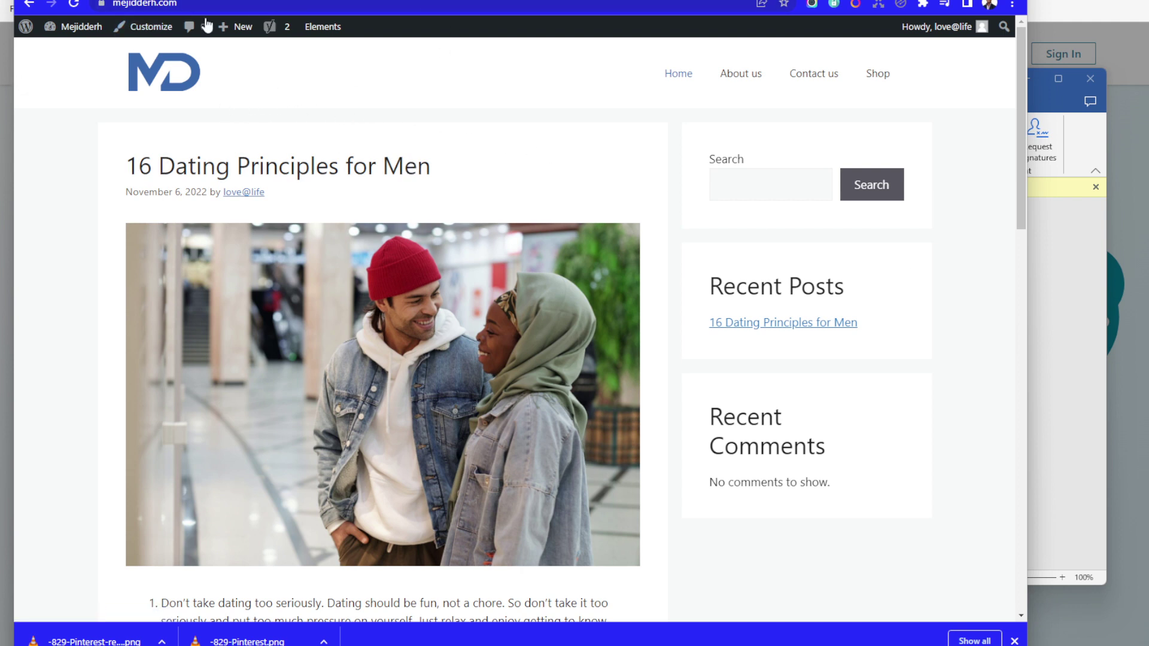
pyautogui.moveTo(72, 26)
pyautogui.click(63, 52)
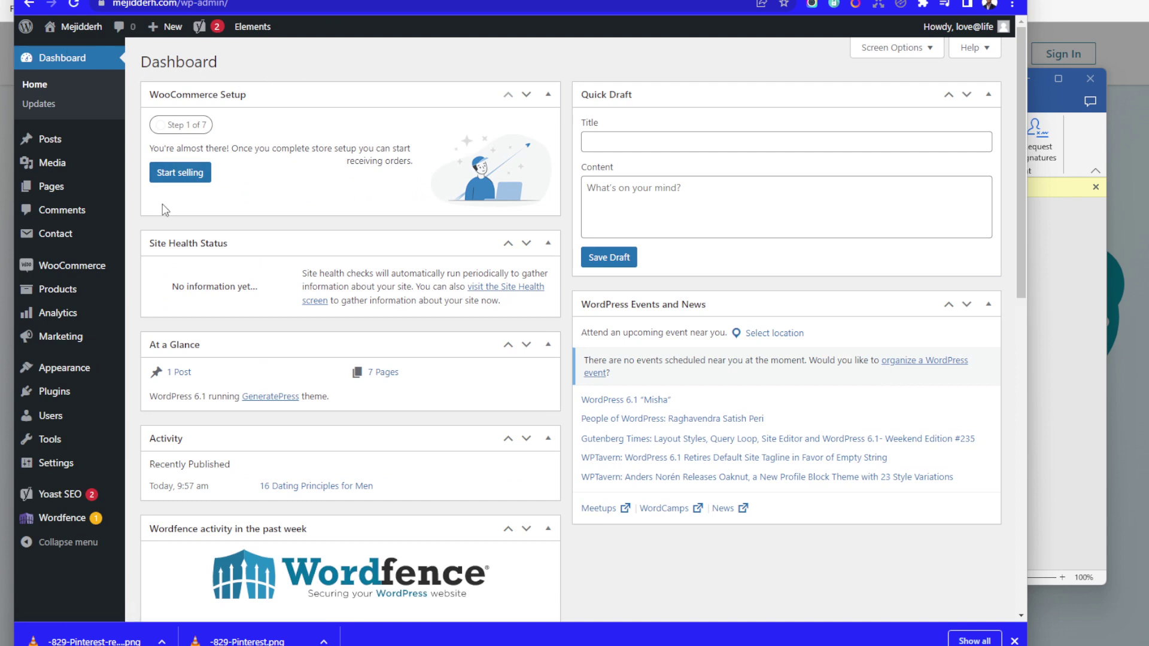
pyautogui.moveTo(55, 140)
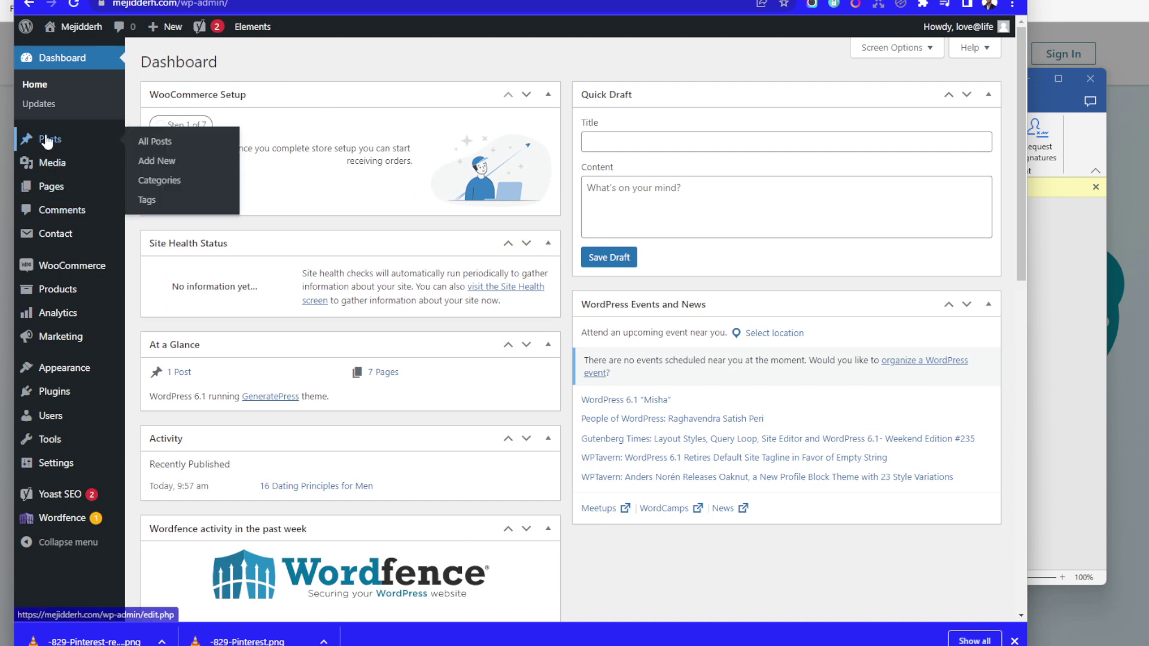
pyautogui.click(160, 146)
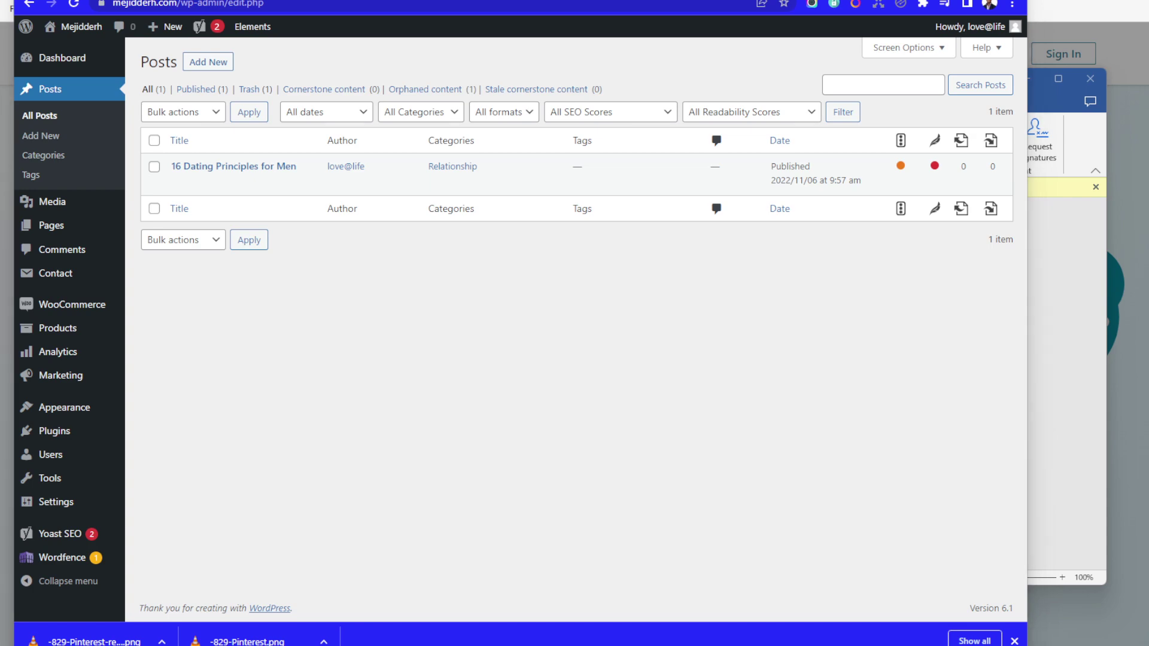
# Switch to Semrush's Keyword Magic Tool and replace the current search term with "men".
pyautogui.moveTo(1148, 24); pyautogui.dragTo(364, 0)
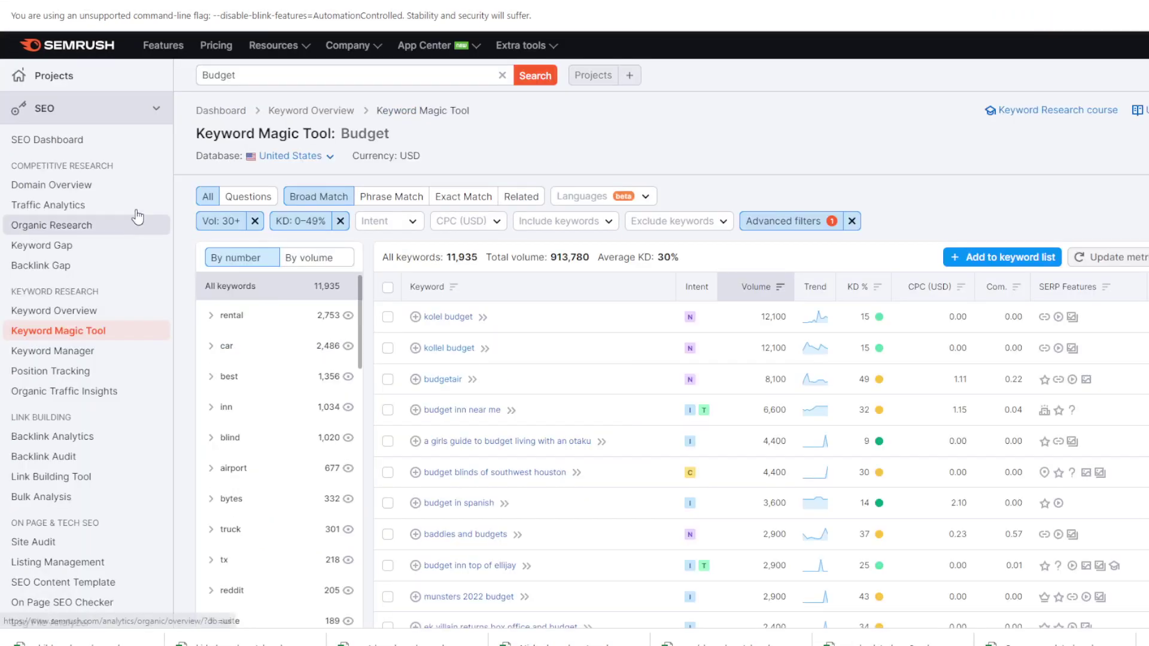
pyautogui.click(246, 75)
pyautogui.doubleClick(246, 74)
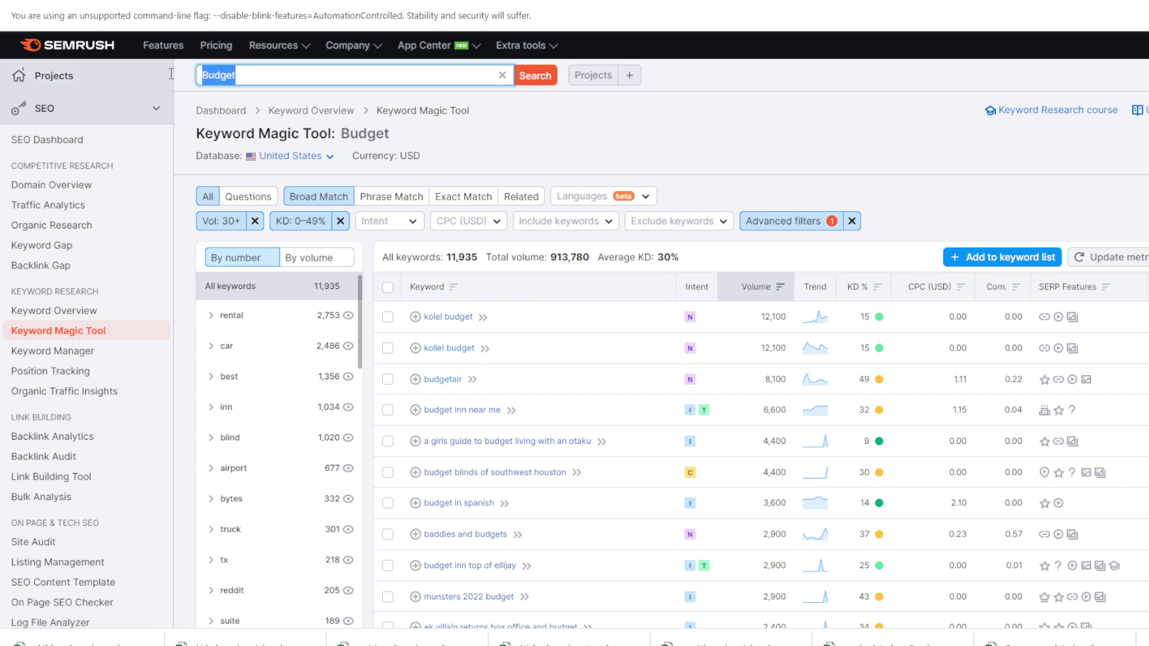
pyautogui.write('men')
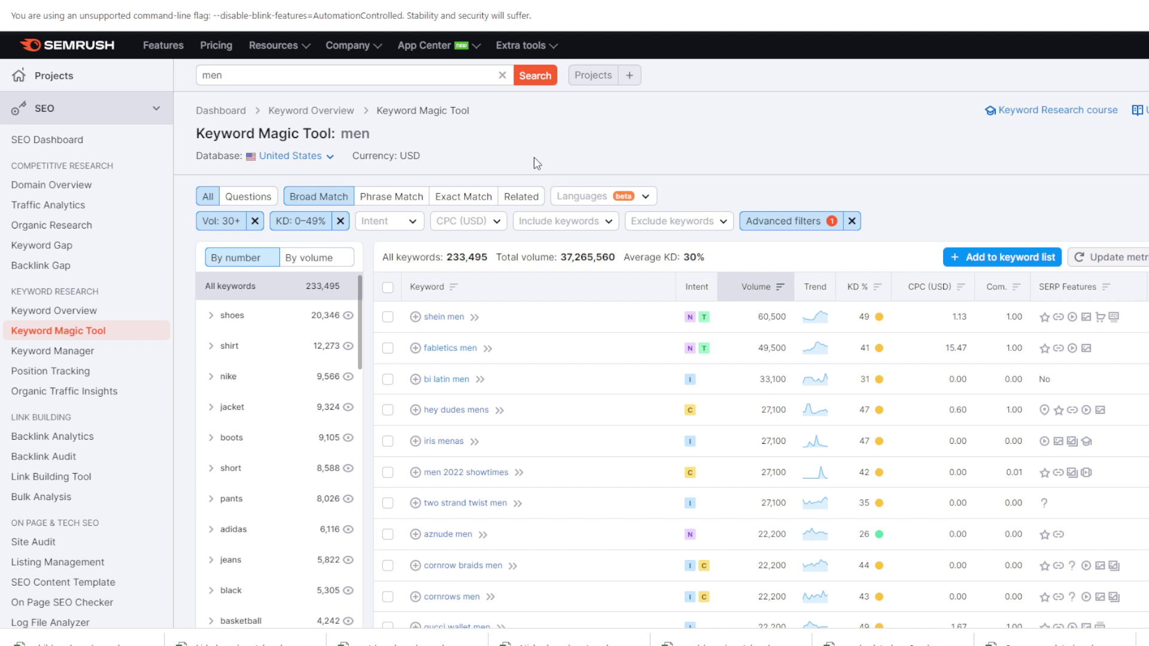
# Review the volume and keyword difficulty filters, then set the minimum word count to 3 and apply it.
pyautogui.click(221, 227)
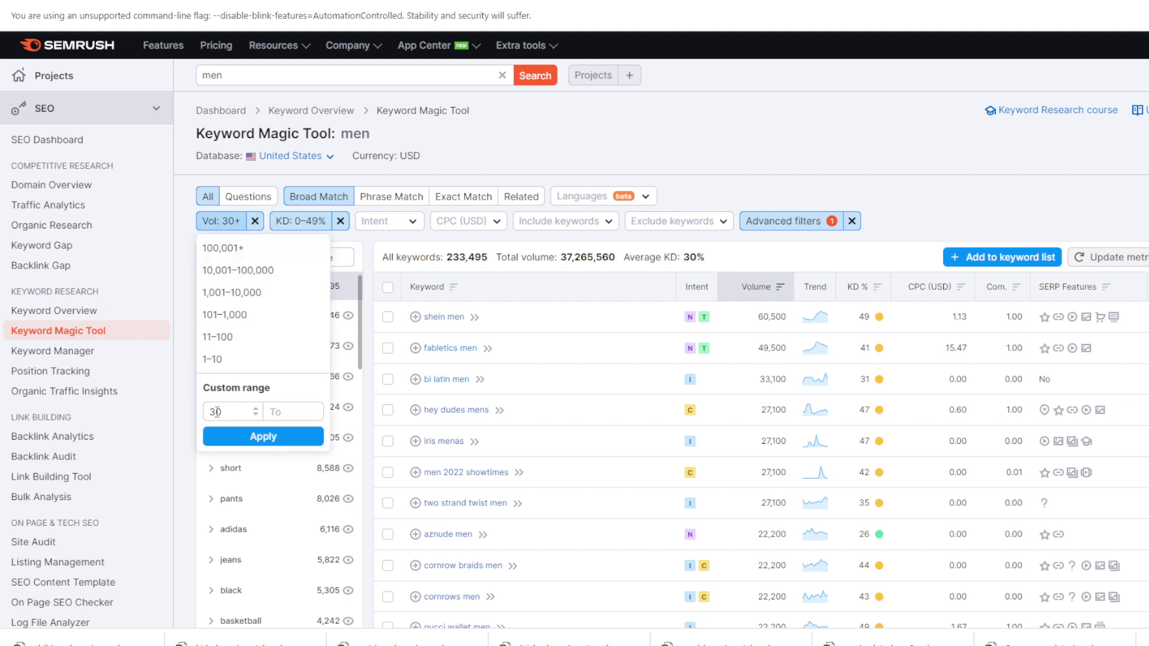
pyautogui.click(302, 226)
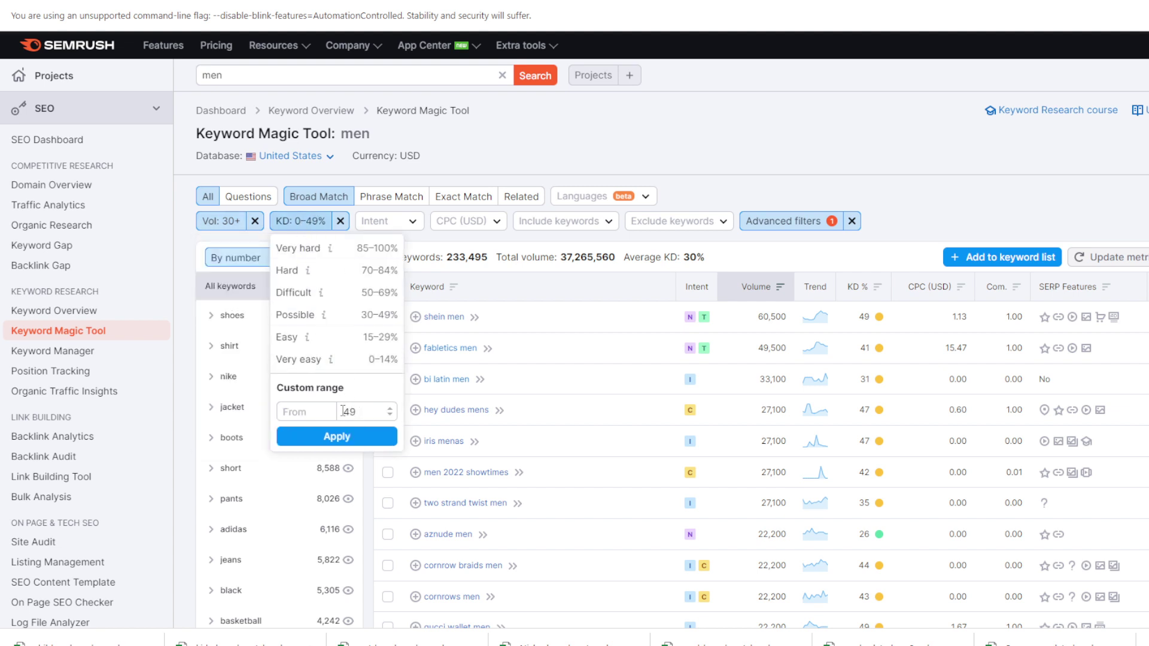
pyautogui.click(785, 226)
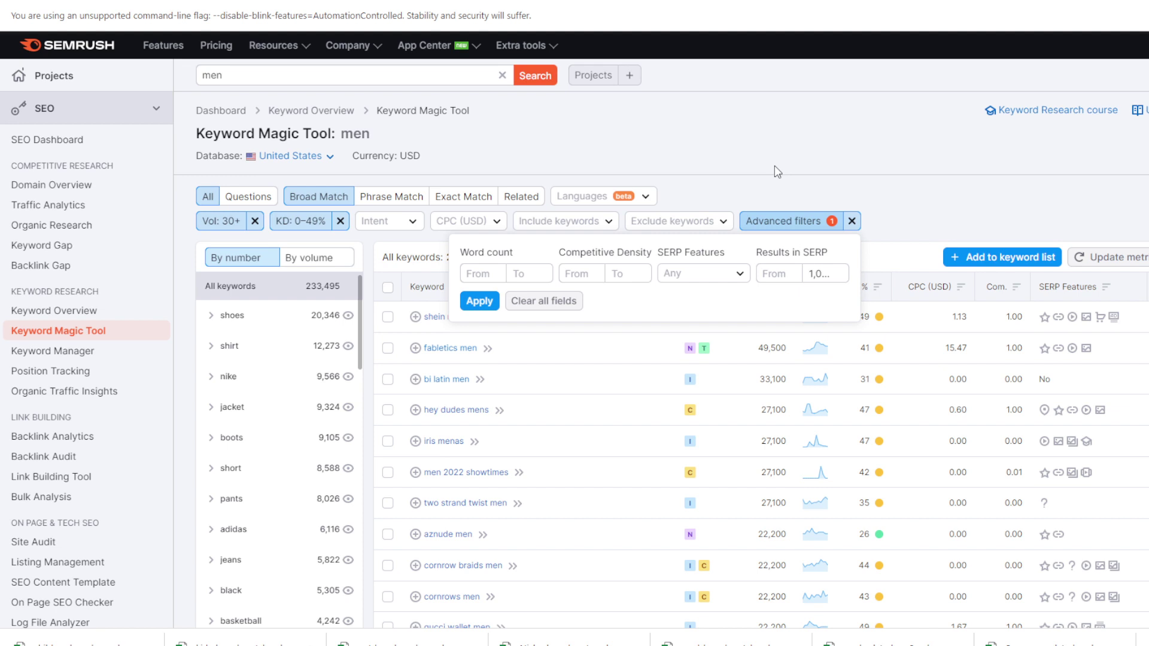
pyautogui.click(471, 275)
pyautogui.write('3')
pyautogui.click(479, 301)
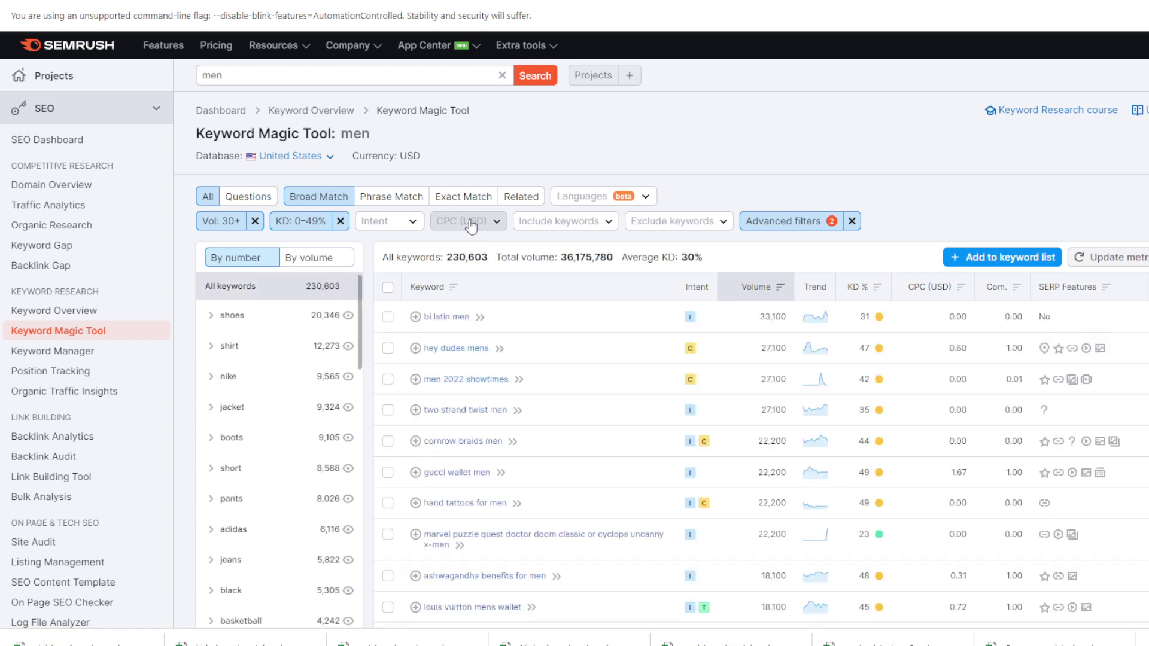
# Filter the "men" keywords to a minimum CPC of 0.3 USD.
pyautogui.click(471, 223)
pyautogui.click(465, 270)
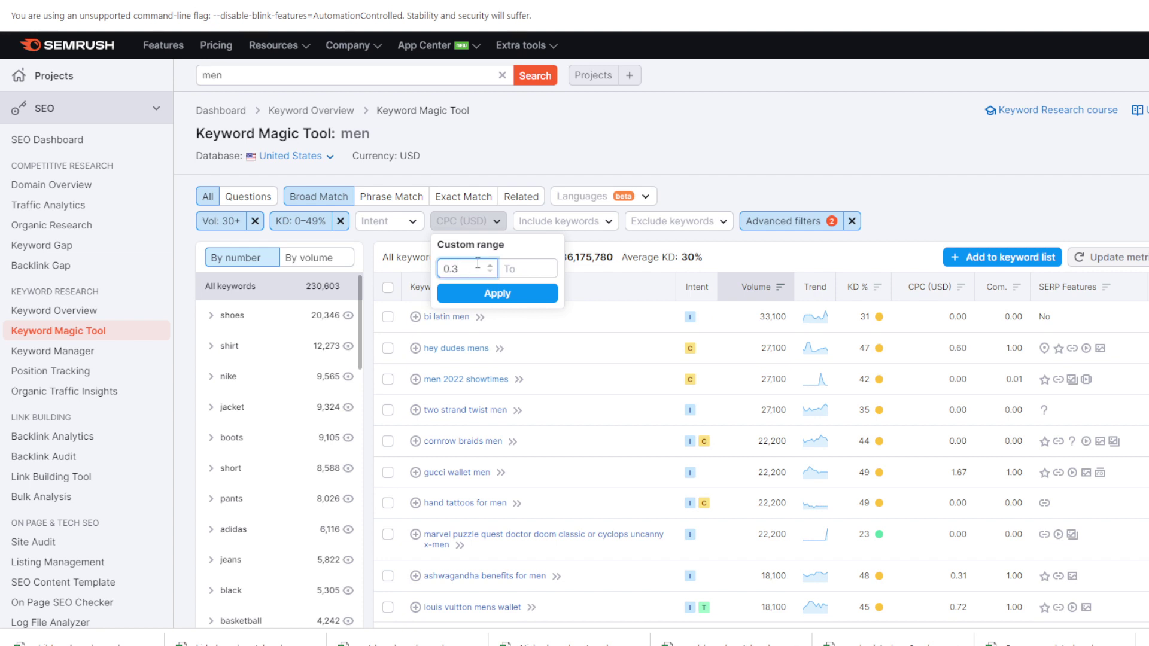
pyautogui.click(498, 293)
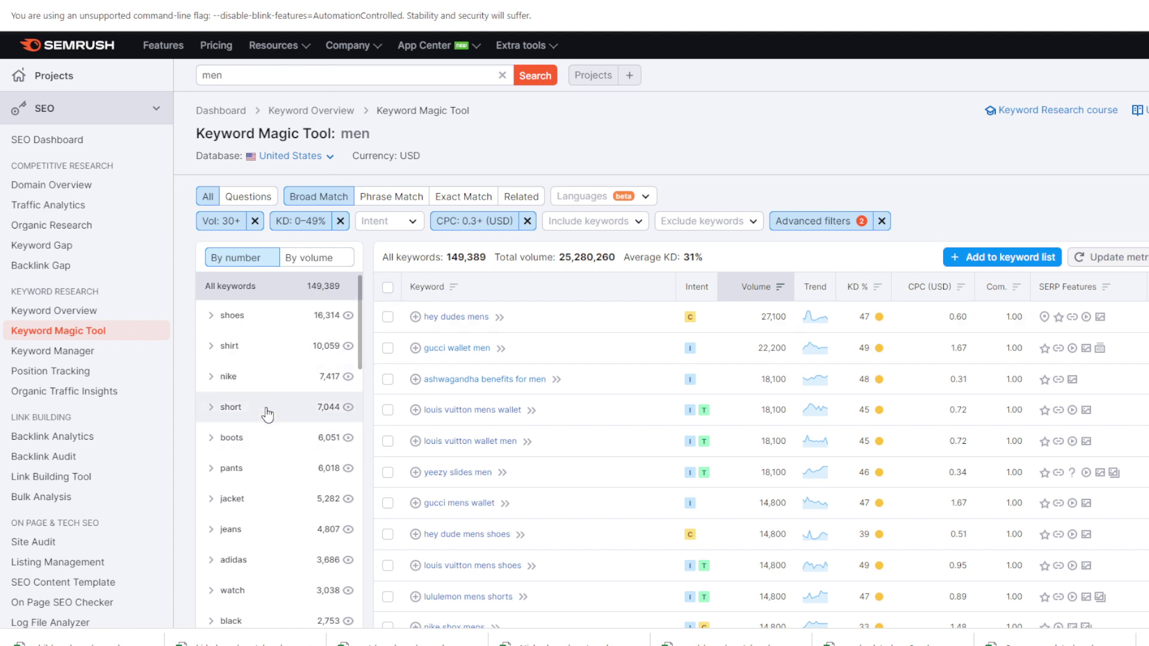
# Look through the keyword groups for "men" for a suitable subtopic.
pyautogui.scroll(-2, 266, 419)
pyautogui.scroll(-2, 270, 422)
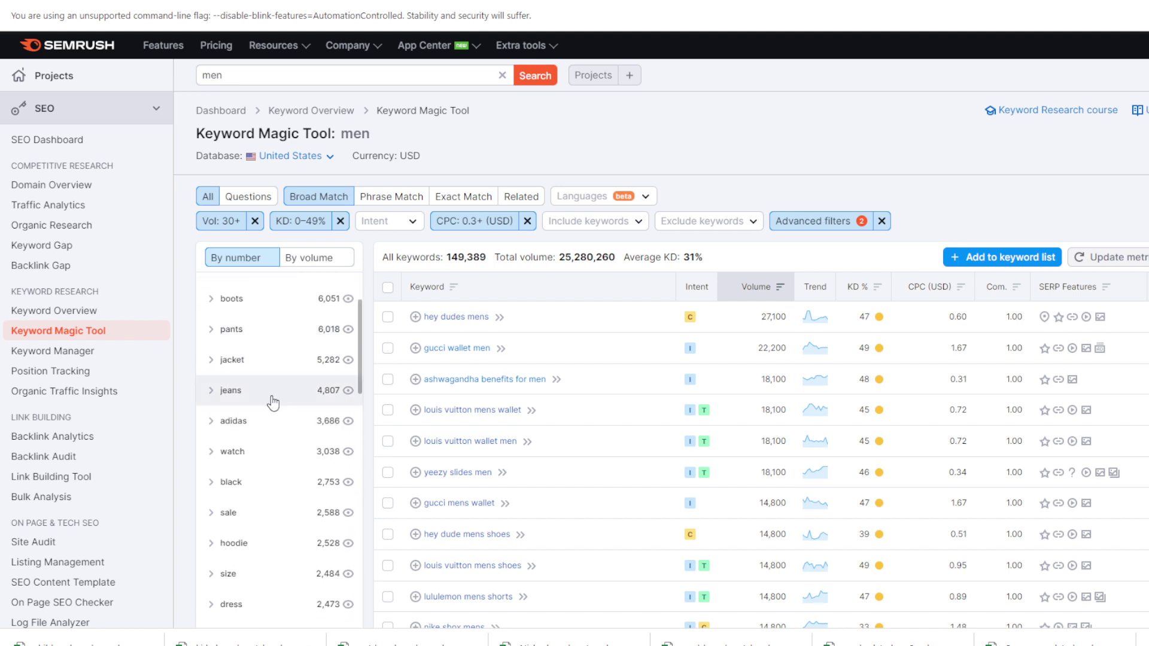
pyautogui.scroll(-2, 274, 412)
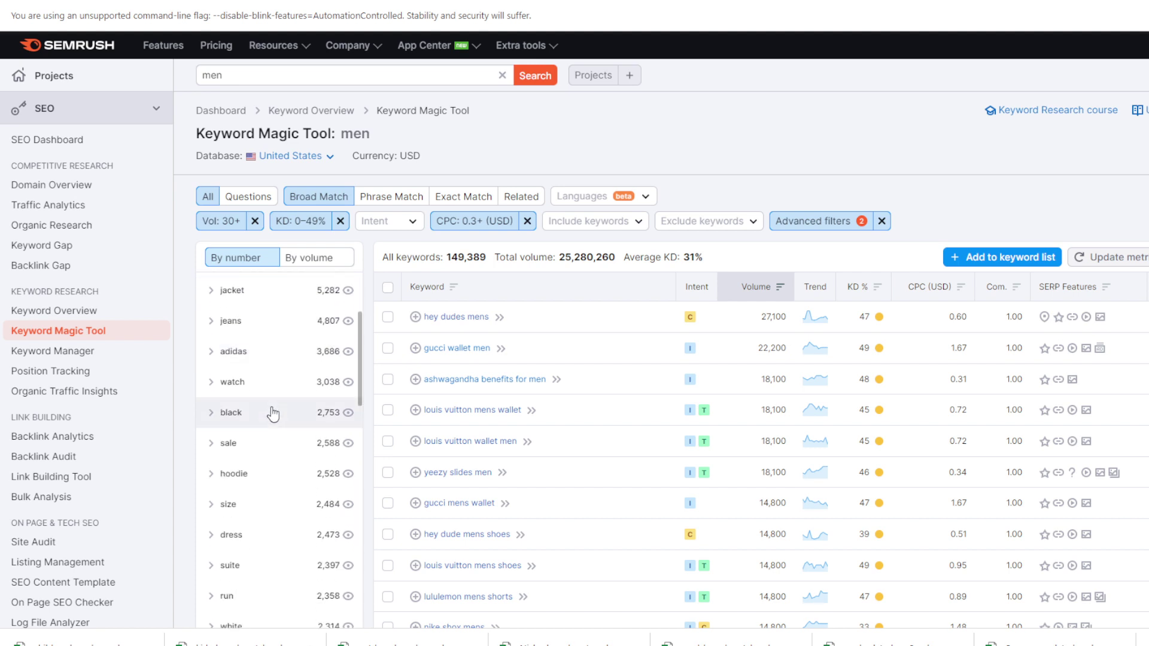
pyautogui.scroll(-4, 275, 383)
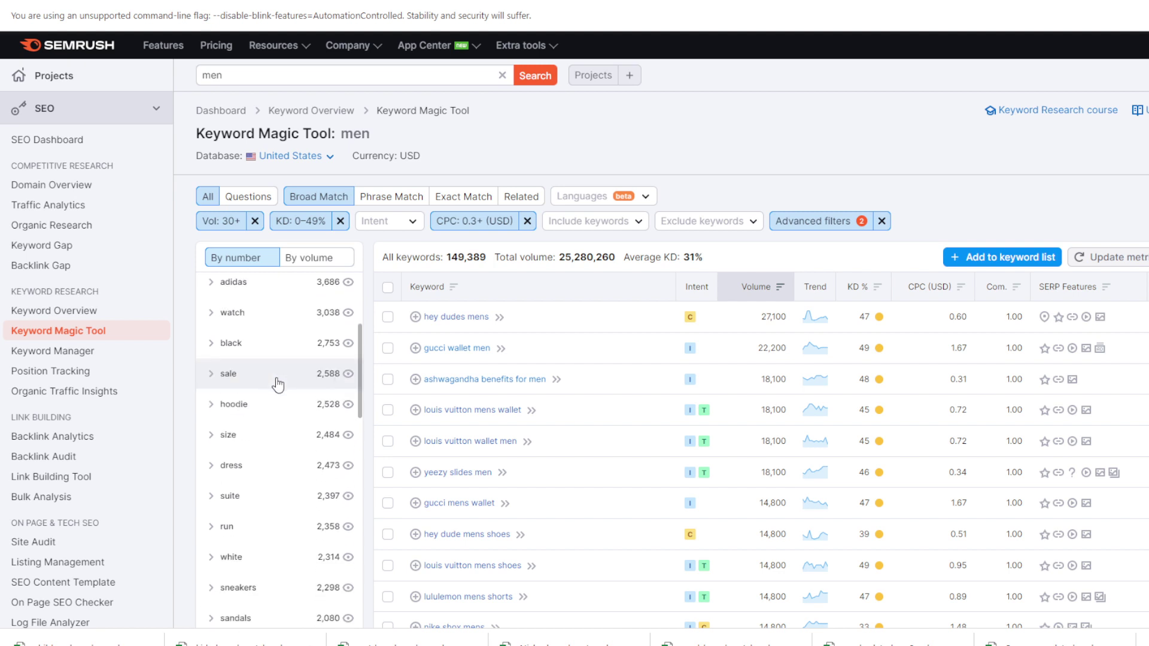
pyautogui.scroll(-4, 278, 395)
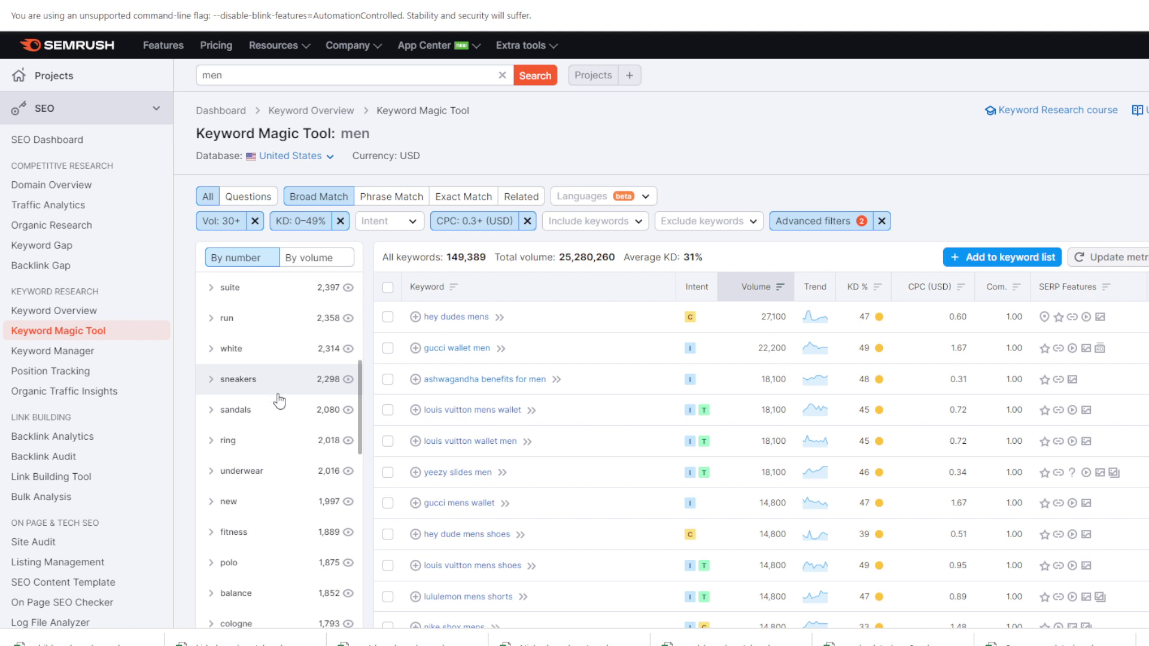
pyautogui.scroll(-4, 281, 425)
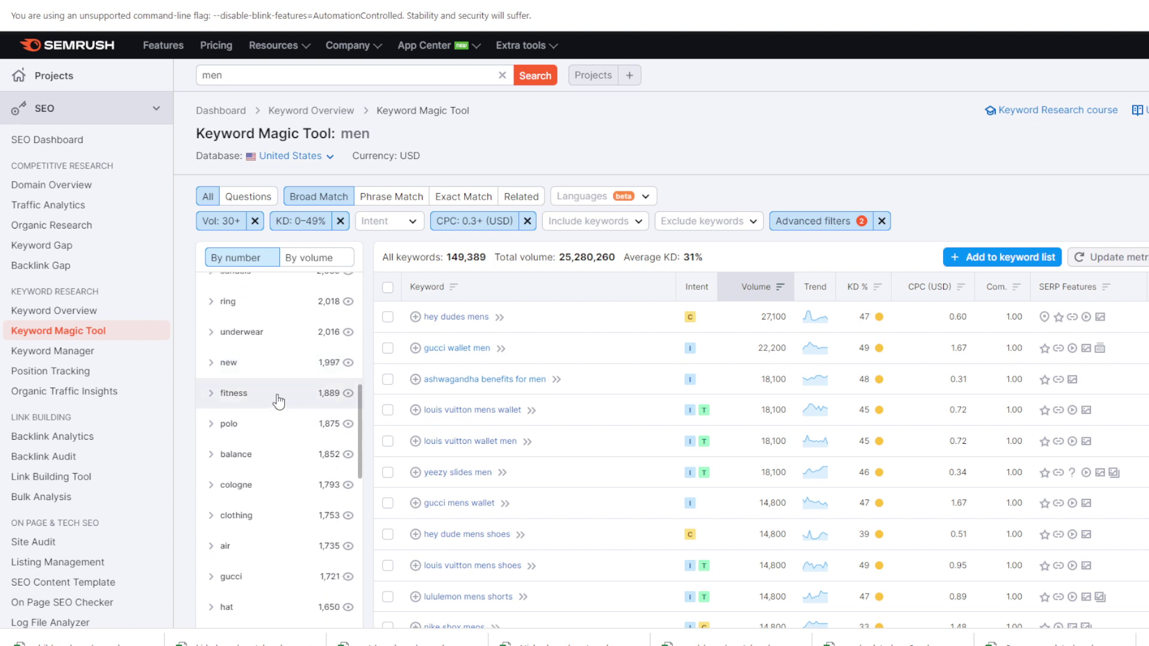
pyautogui.scroll(-4, 278, 401)
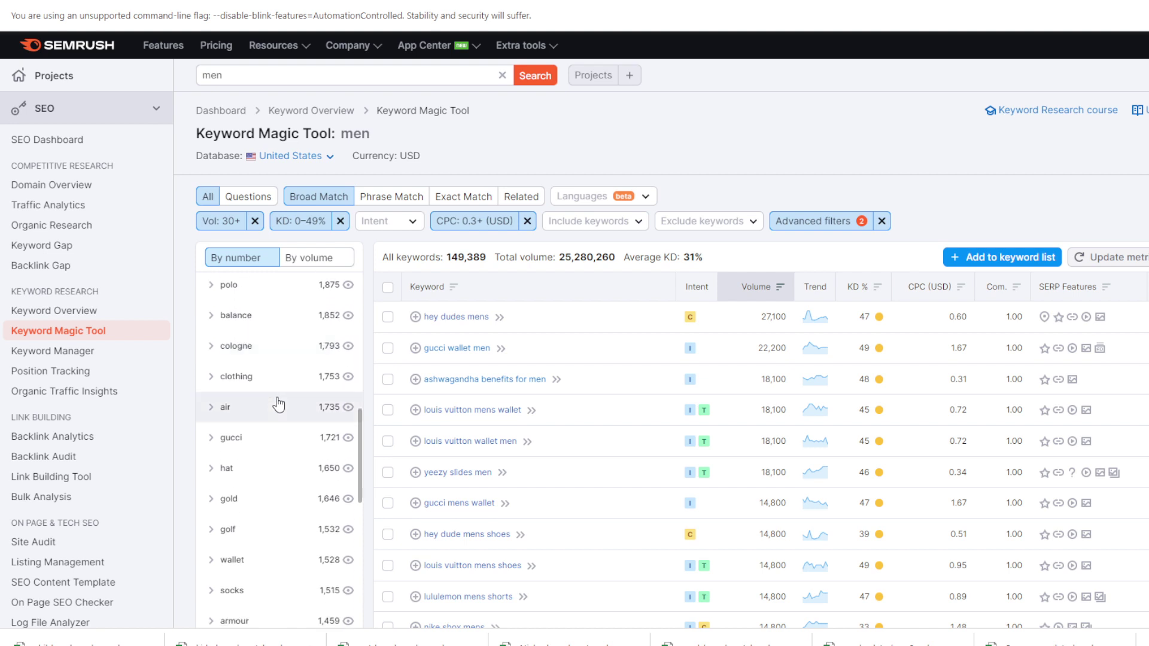
pyautogui.scroll(-4, 278, 405)
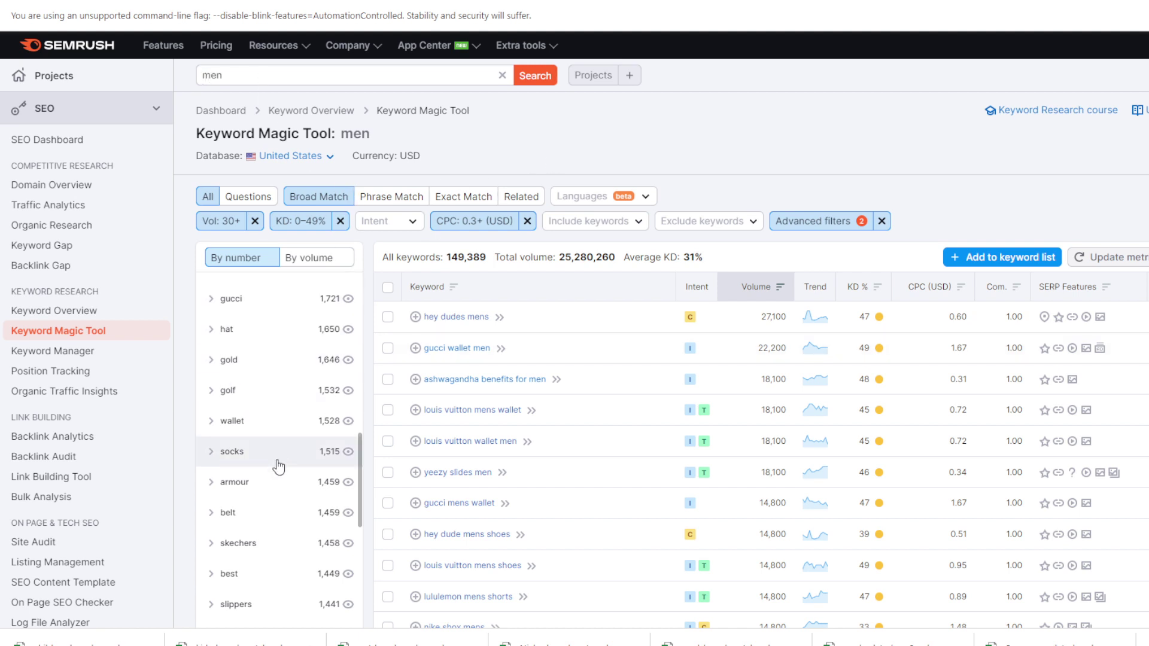
pyautogui.scroll(-1, 277, 440)
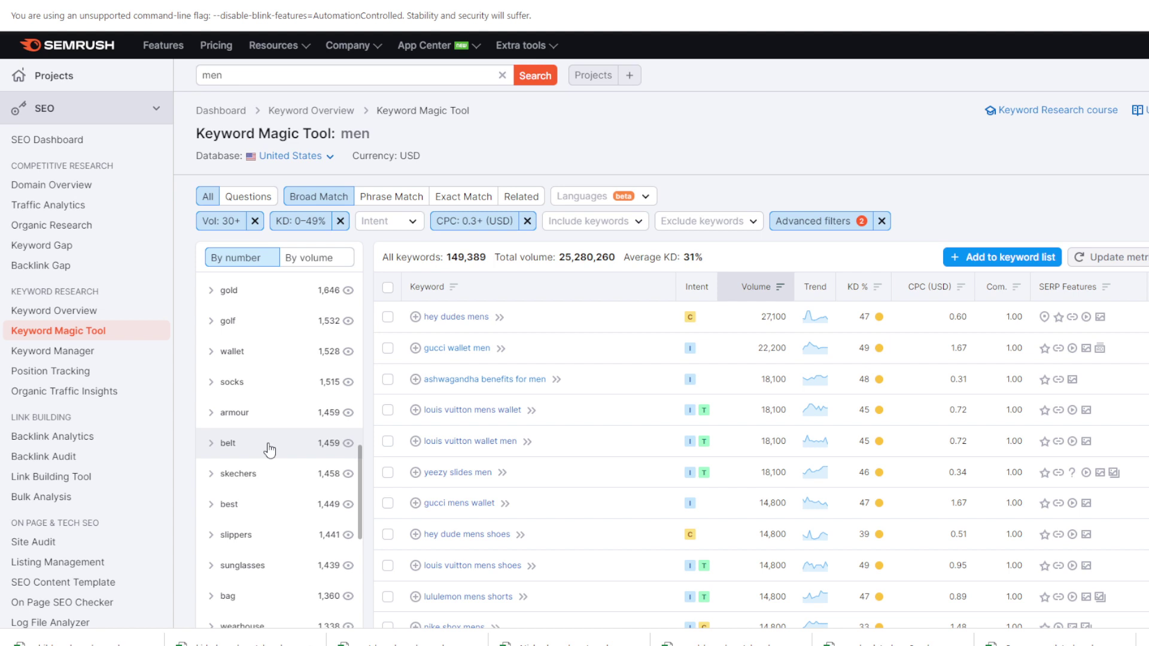
# Review the search intent filter's options and their explanations without selecting any.
pyautogui.click(411, 225)
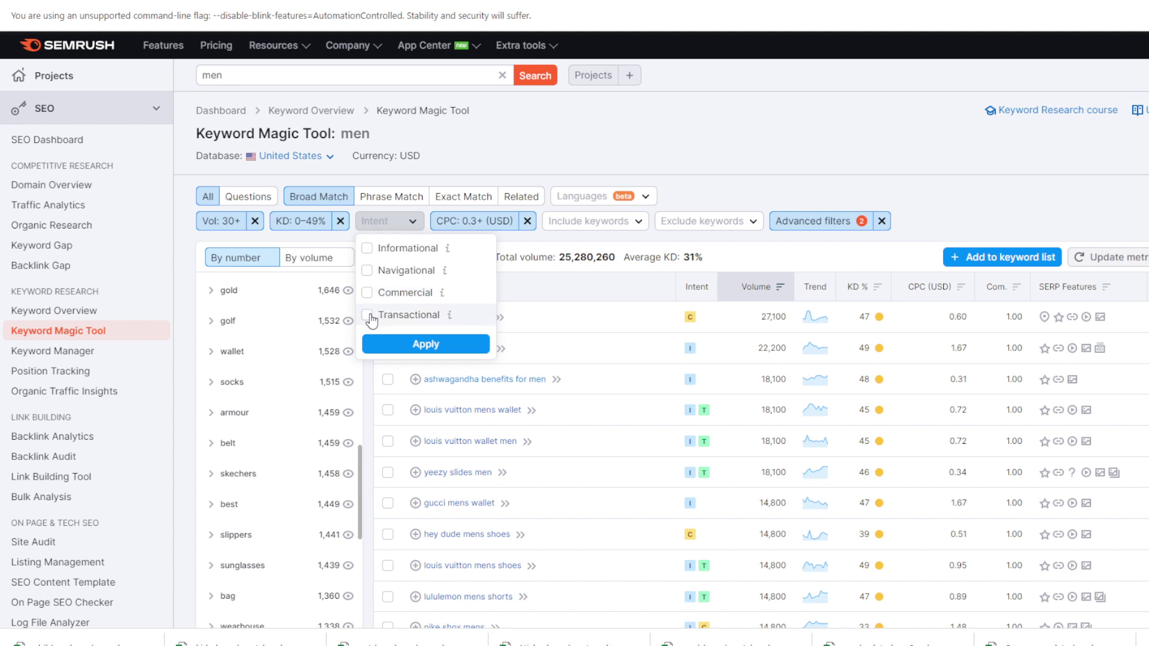
pyautogui.moveTo(450, 323)
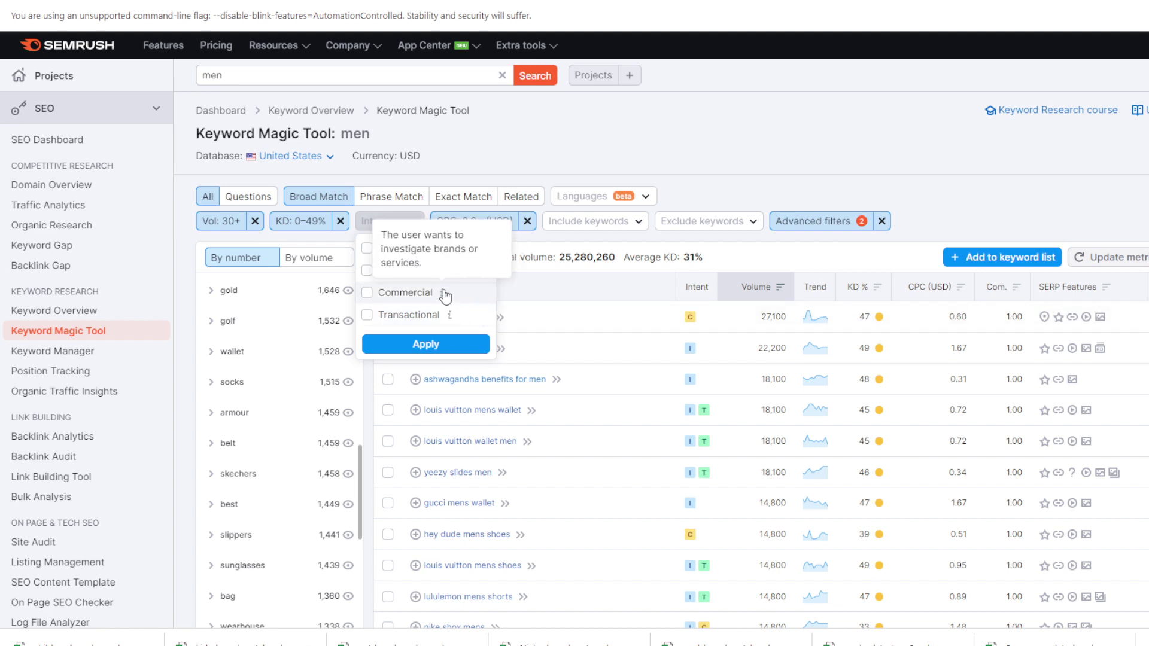
pyautogui.moveTo(449, 280)
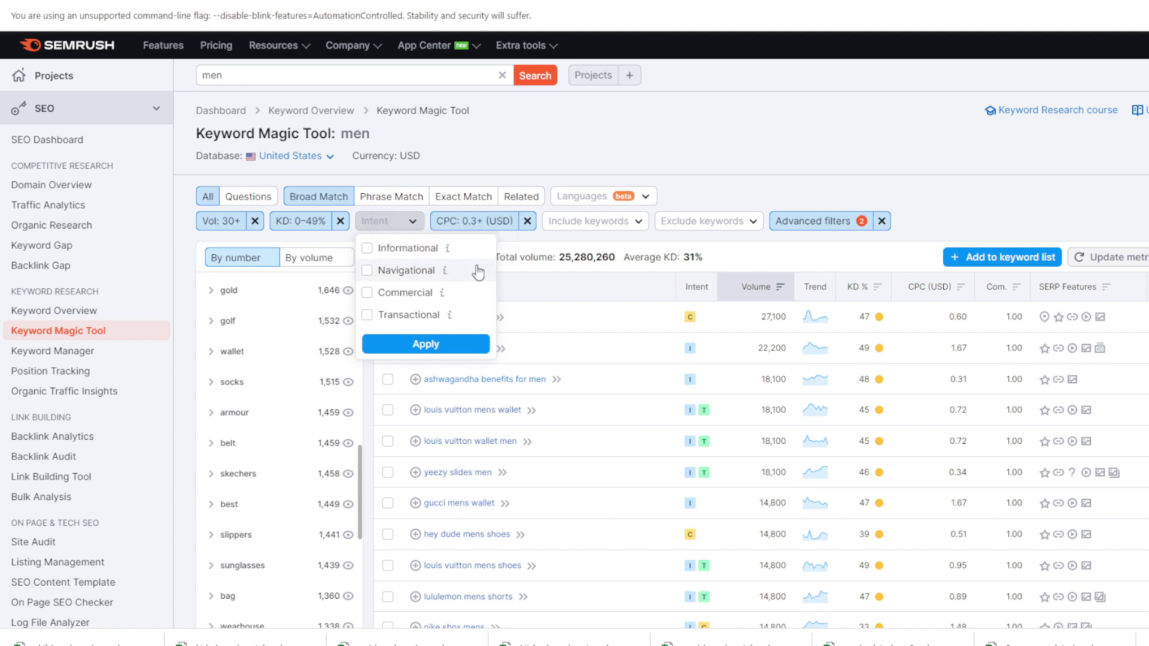
pyautogui.click(656, 148)
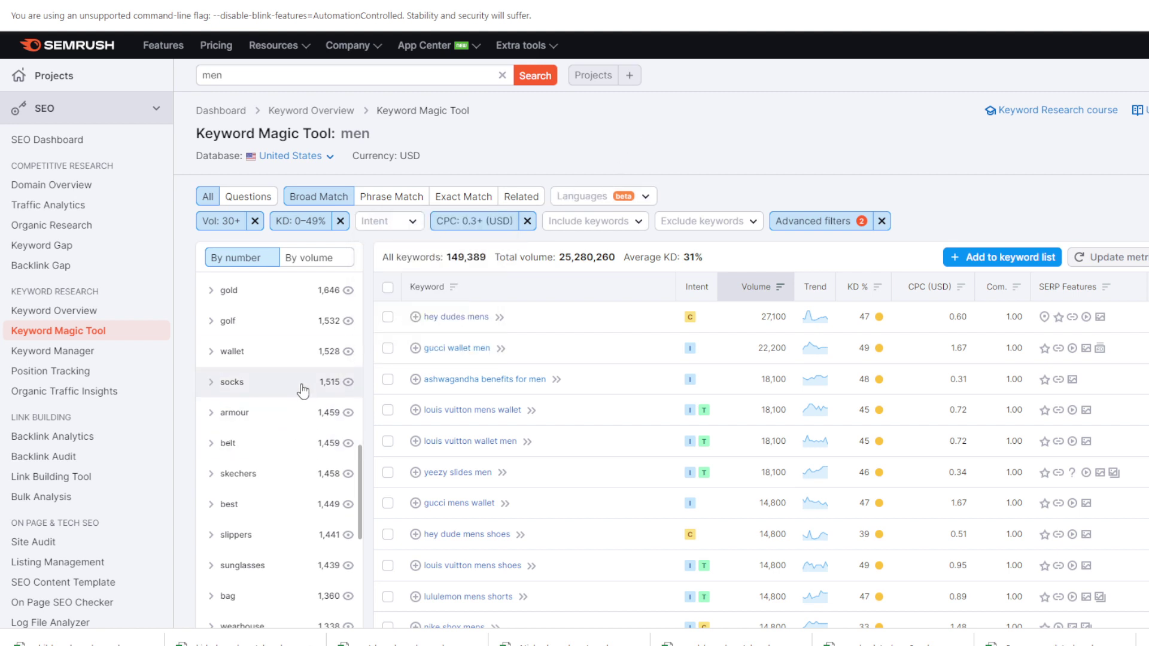
# Show the "best" keyword group, then narrow the "men" results to the "wedding" group.
pyautogui.scroll(-3, 294, 404)
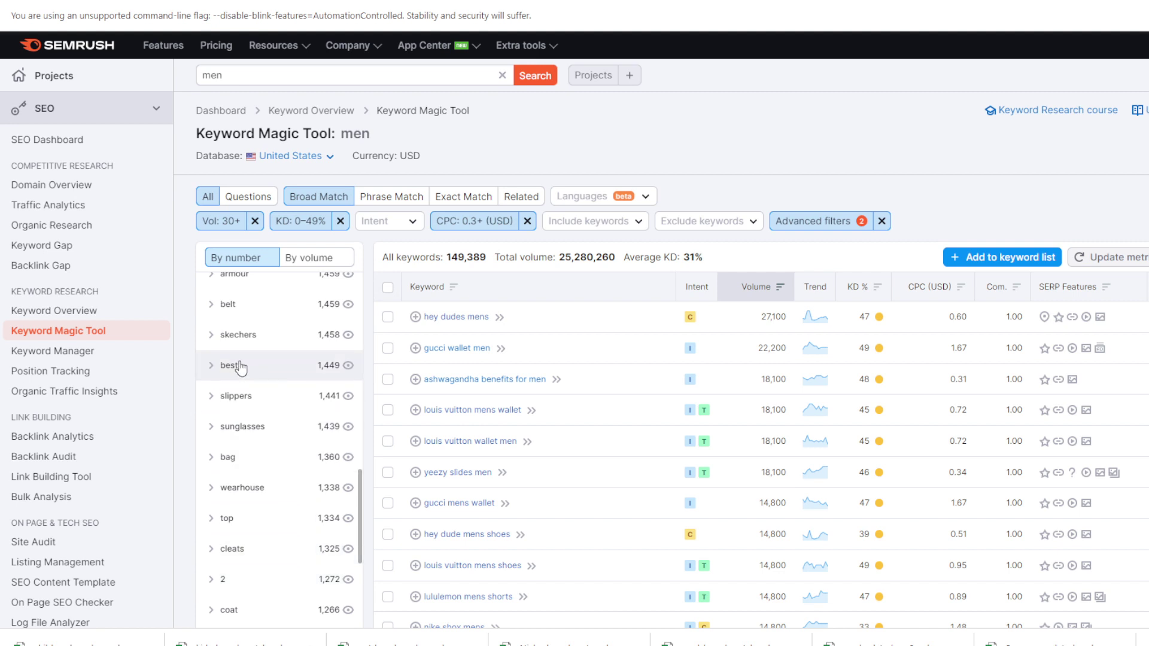
pyautogui.click(241, 366)
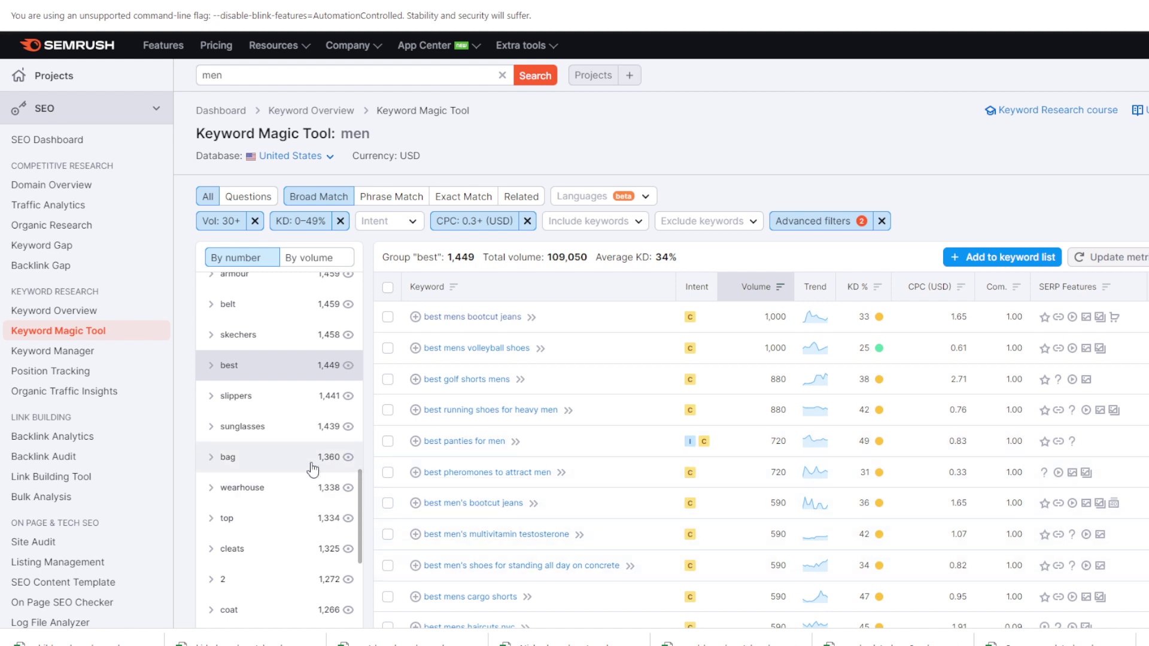
pyautogui.scroll(-3, 280, 430)
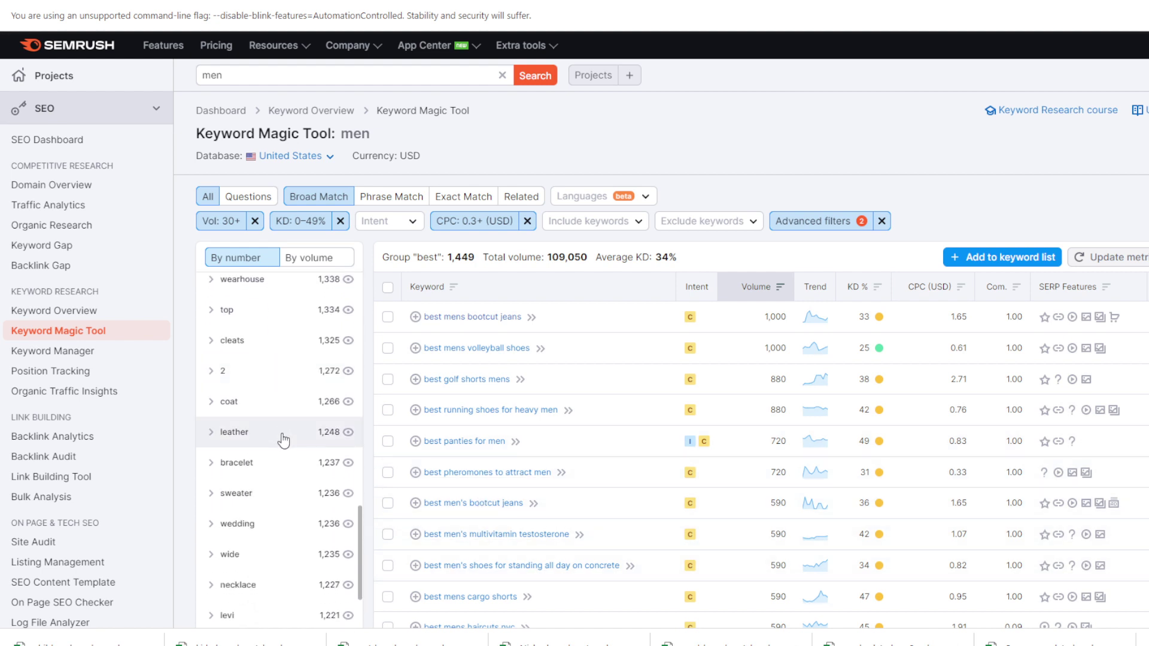
pyautogui.scroll(-2, 284, 440)
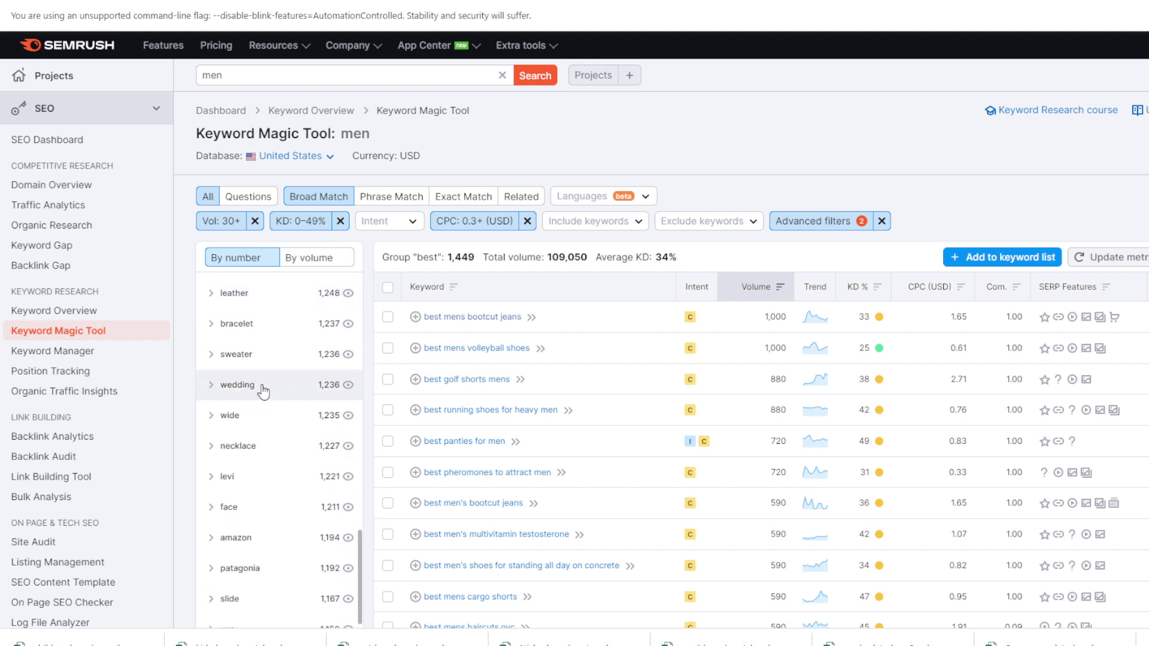
pyautogui.click(263, 392)
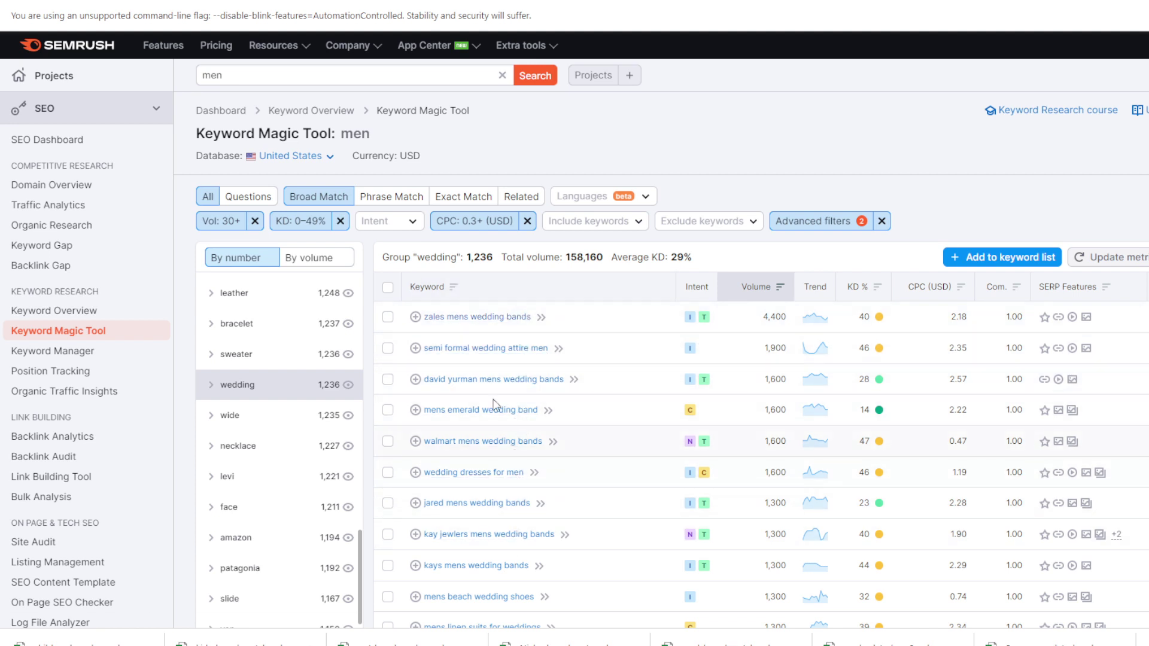
# Check the neighbouring keyword groups, then export the "wedding" group's keywords in XLSX format.
pyautogui.scroll(-1, 459, 448)
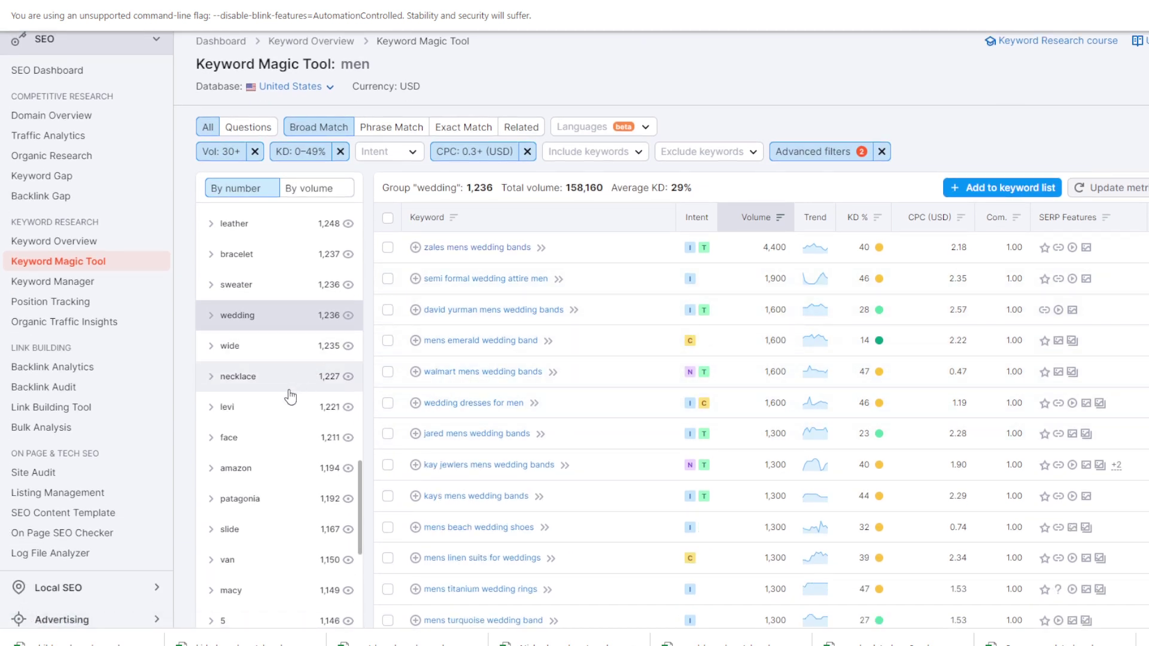
pyautogui.scroll(-3, 280, 393)
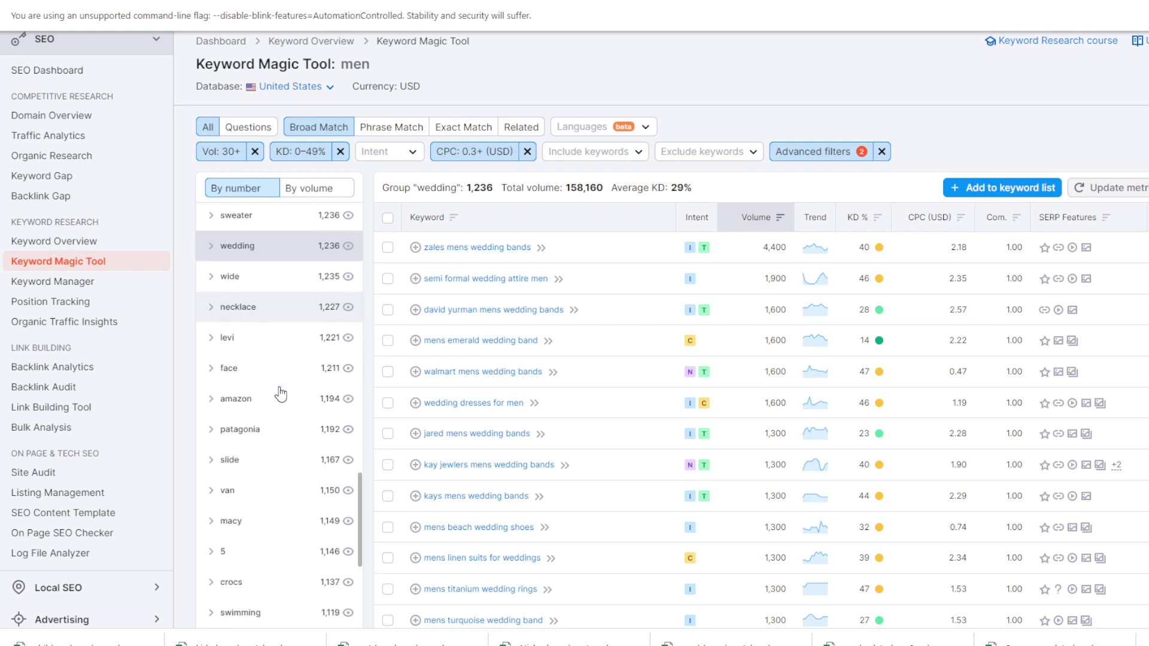
pyautogui.scroll(-2, 280, 405)
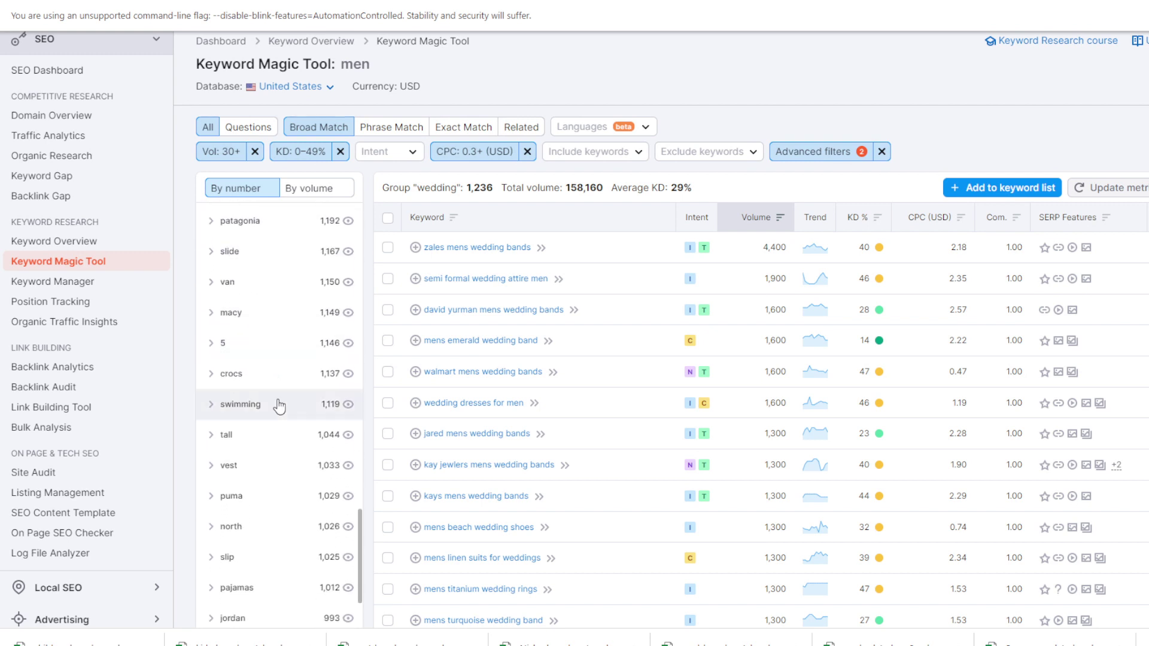
pyautogui.scroll(3, 279, 409)
pyautogui.scroll(3, 279, 409)
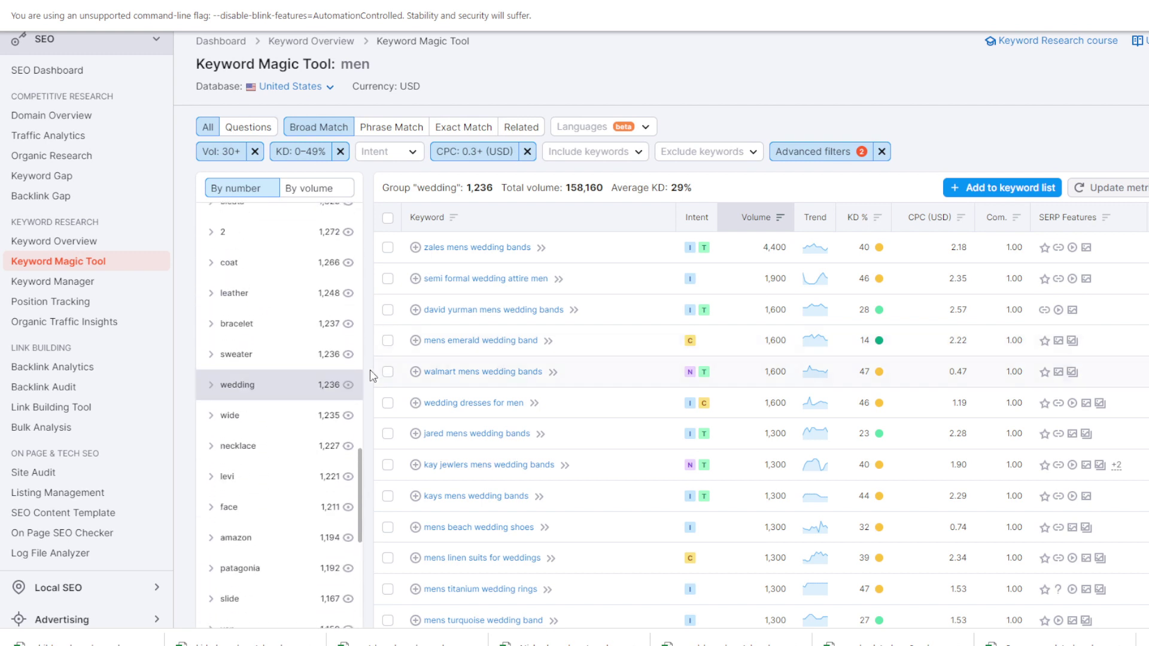
pyautogui.scroll(2, 189, 371)
pyautogui.scroll(3, 288, 358)
pyautogui.scroll(10, 285, 347)
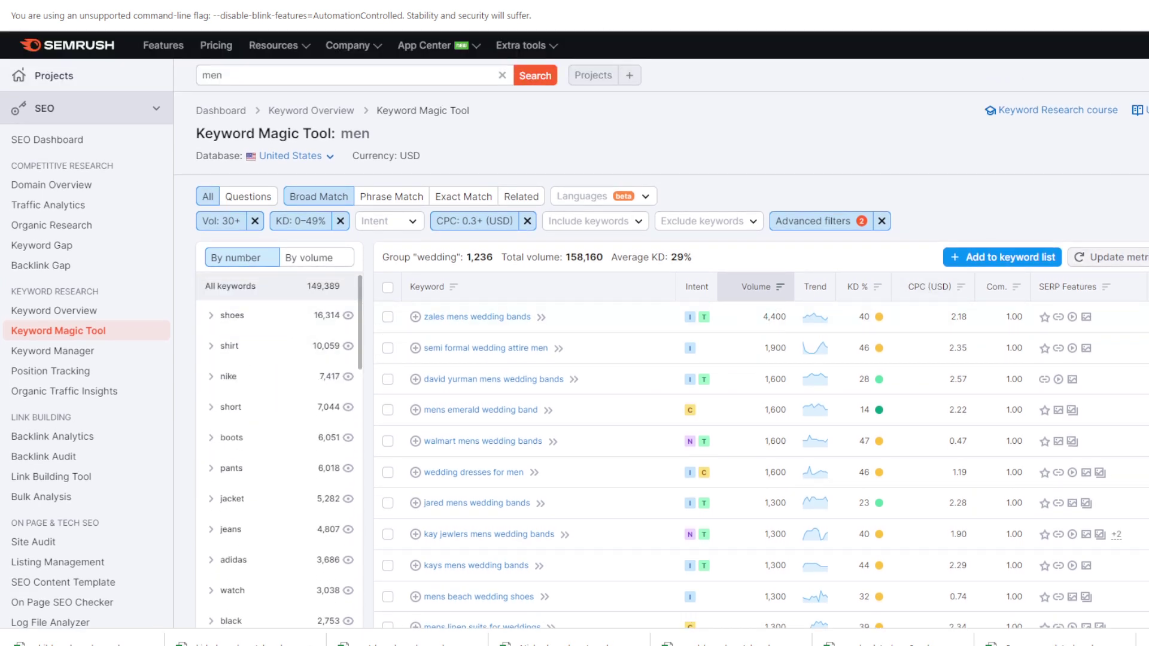
pyautogui.click(1148, 257)
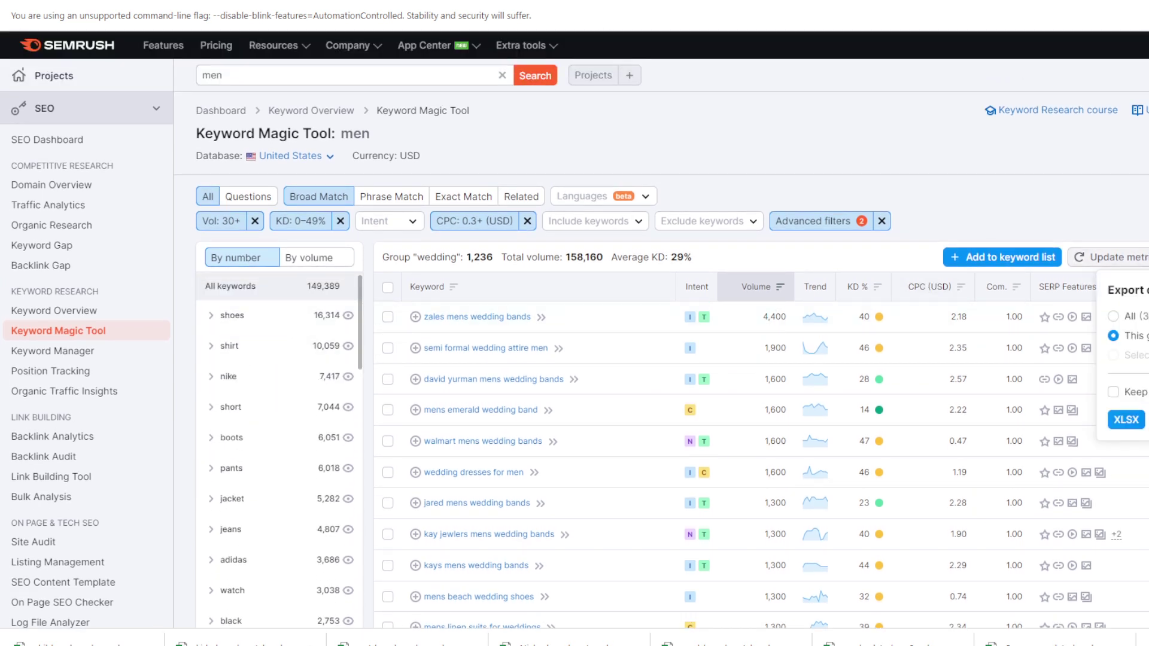
pyautogui.click(1122, 422)
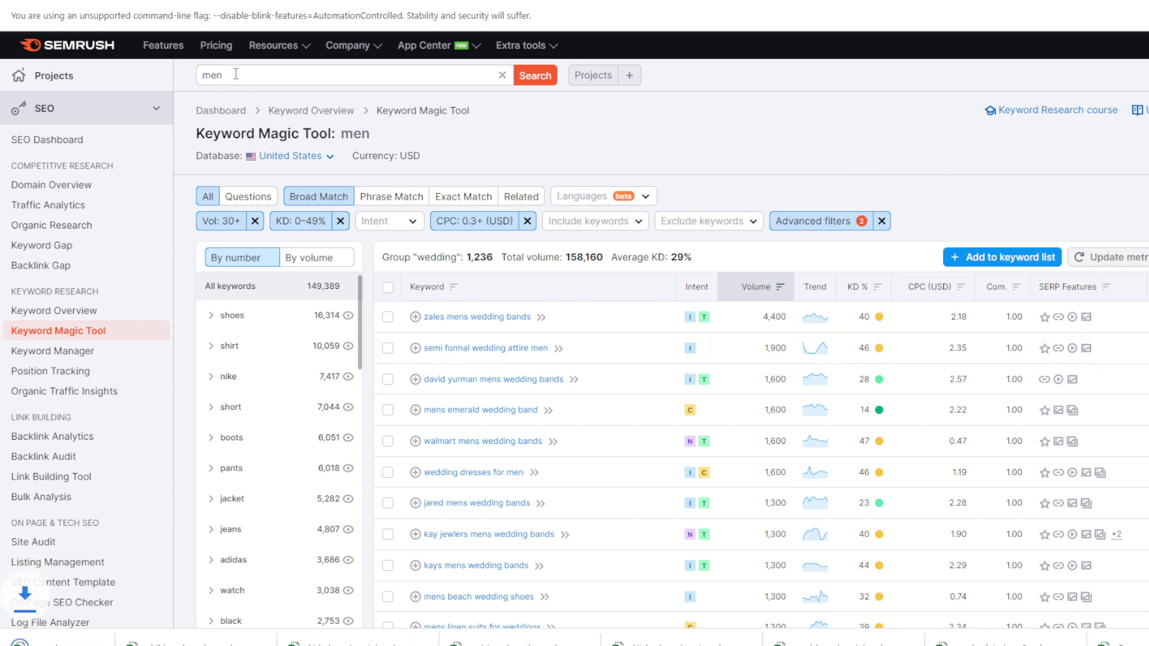
# Change the search term to "women" with the same filters and browse its keyword groups.
pyautogui.moveTo(235, 75); pyautogui.dragTo(190, 82)
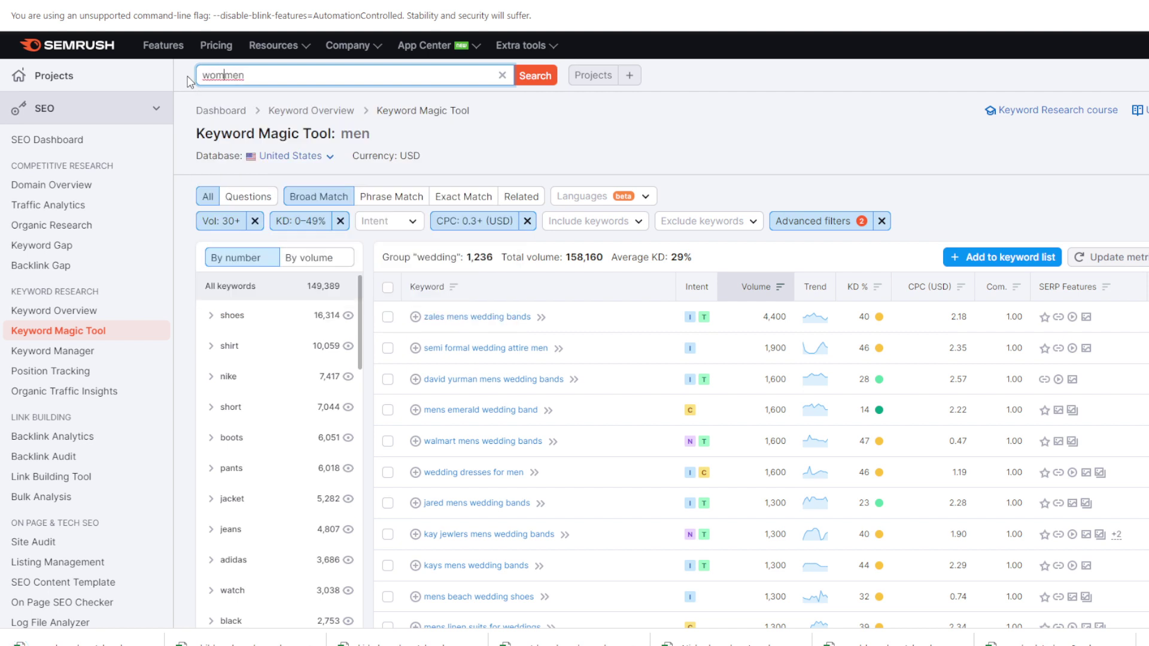
pyautogui.press('BackSpace')
pyautogui.click(189, 82)
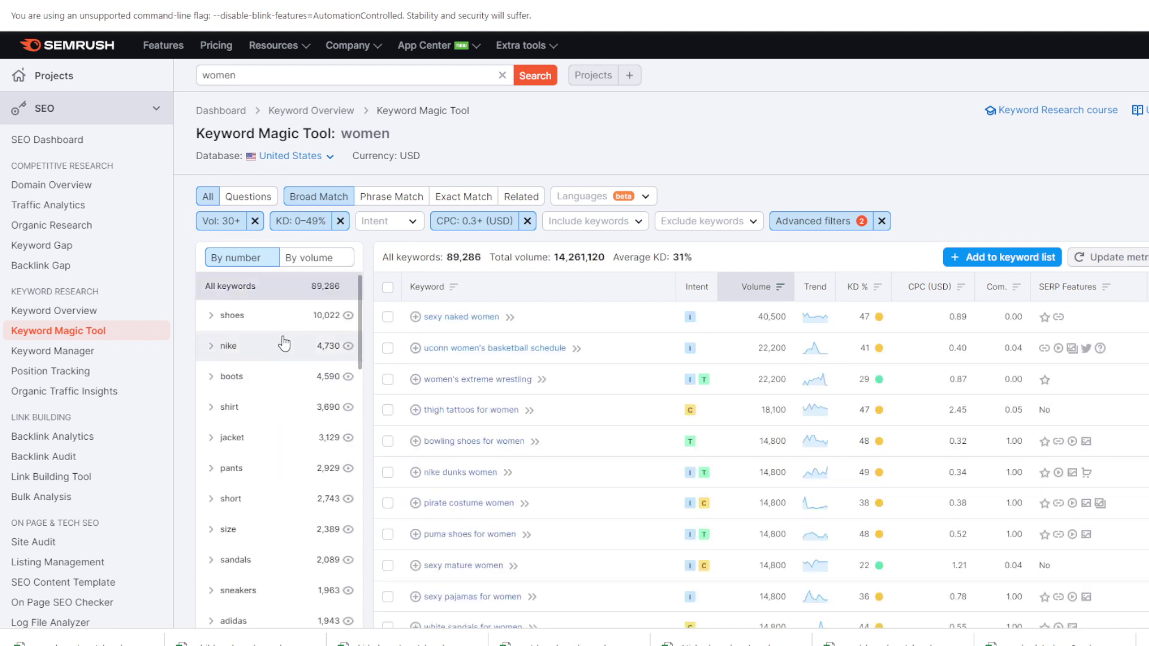
pyautogui.scroll(-5, 287, 352)
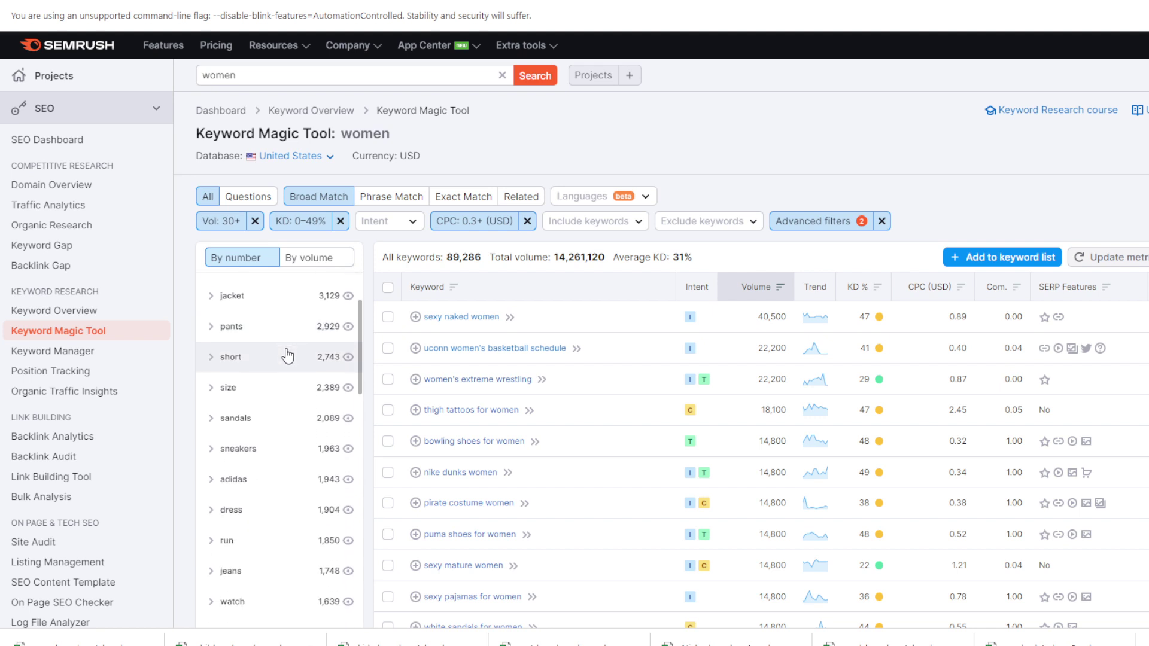
# Browse the keyword groups listed for "women" to look for a topic to narrow down to.
pyautogui.scroll(-6, 288, 356)
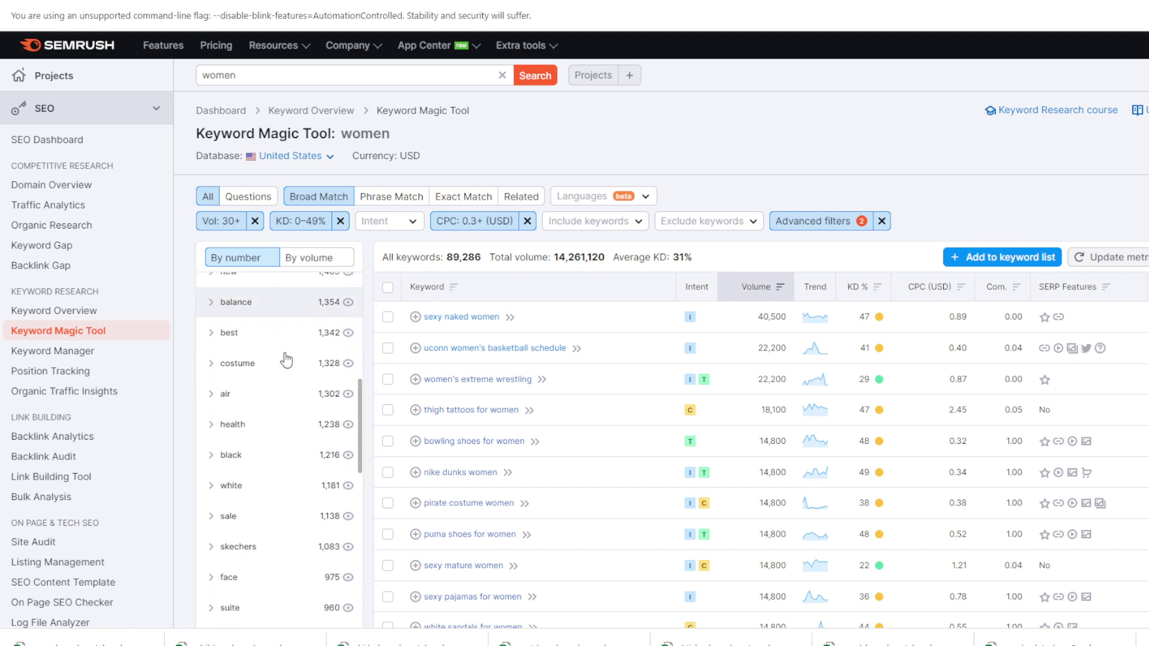
pyautogui.scroll(-5, 288, 361)
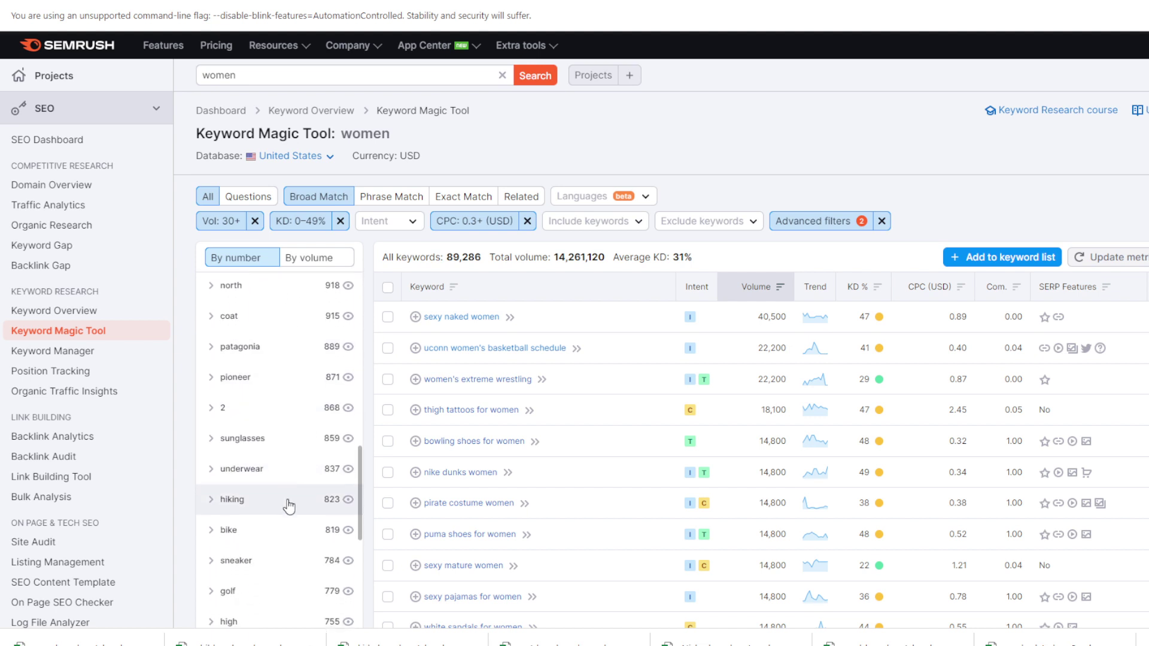
pyautogui.scroll(-3, 288, 505)
pyautogui.scroll(-8, 288, 510)
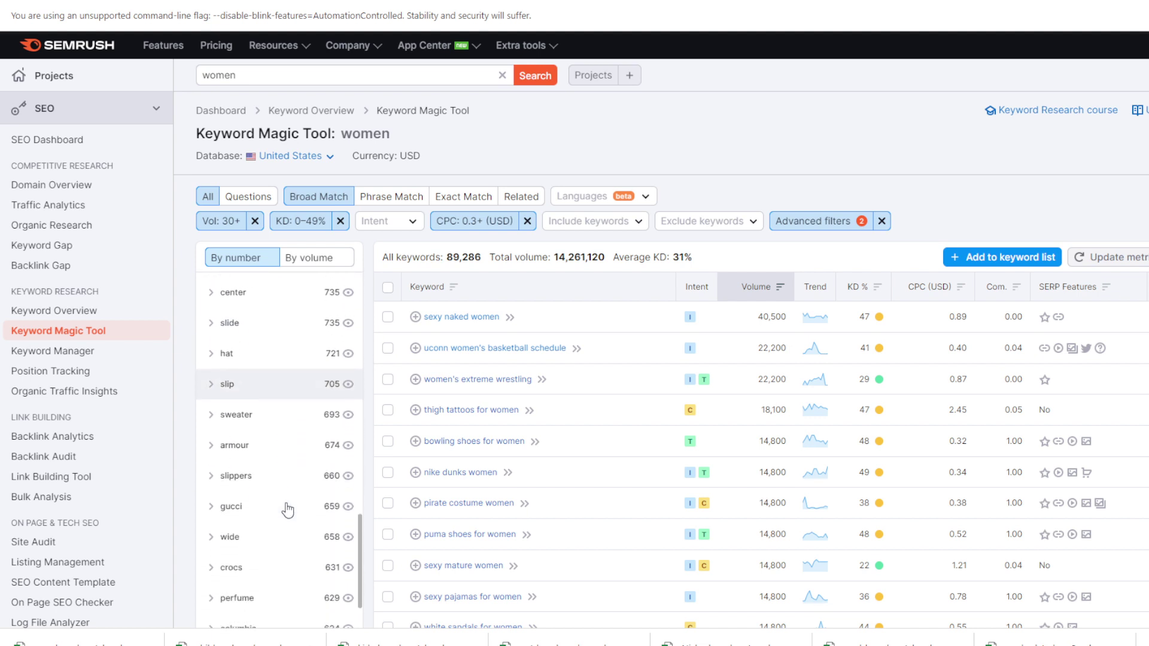
pyautogui.scroll(-6, 288, 510)
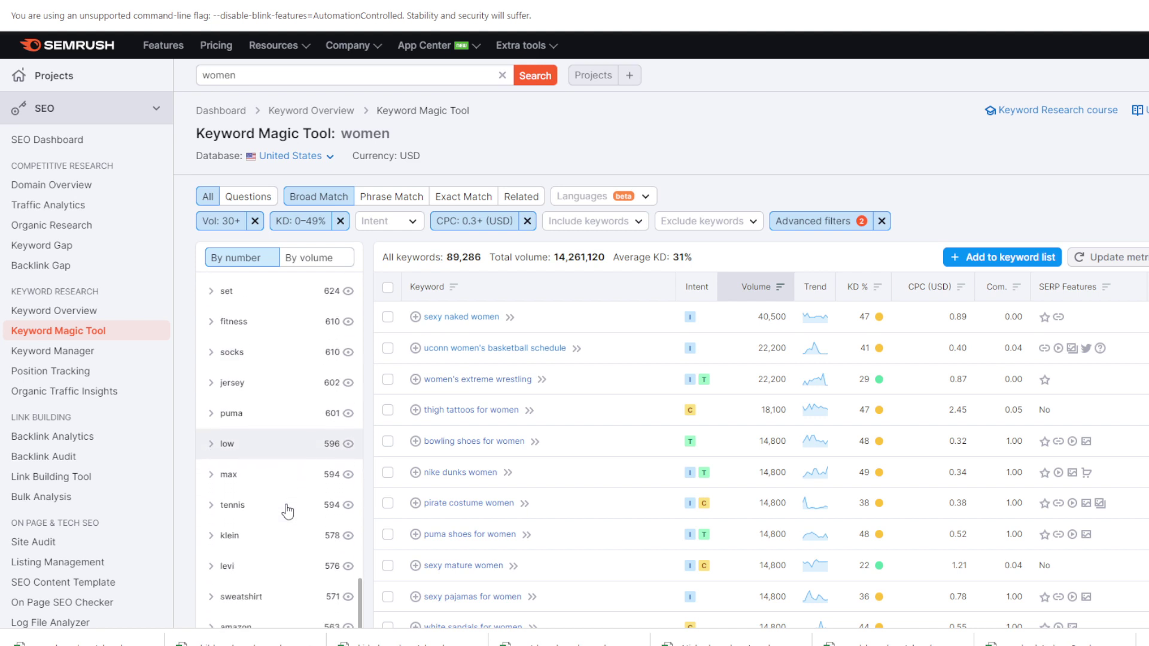
pyautogui.scroll(-5, 290, 456)
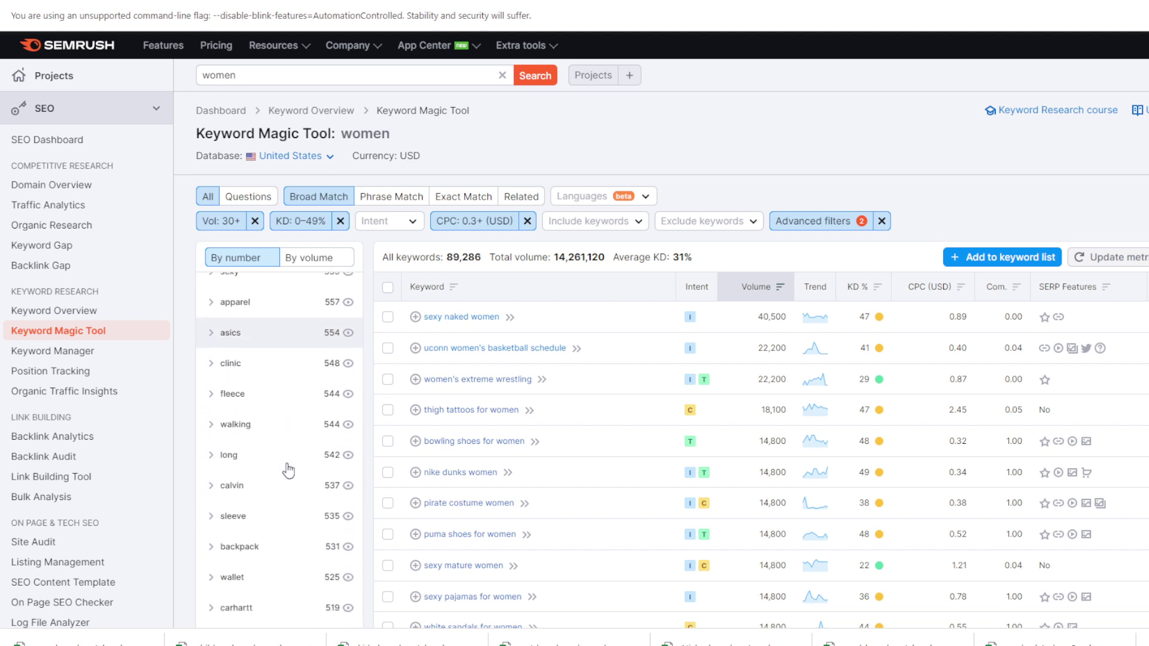
pyautogui.scroll(-8, 291, 427)
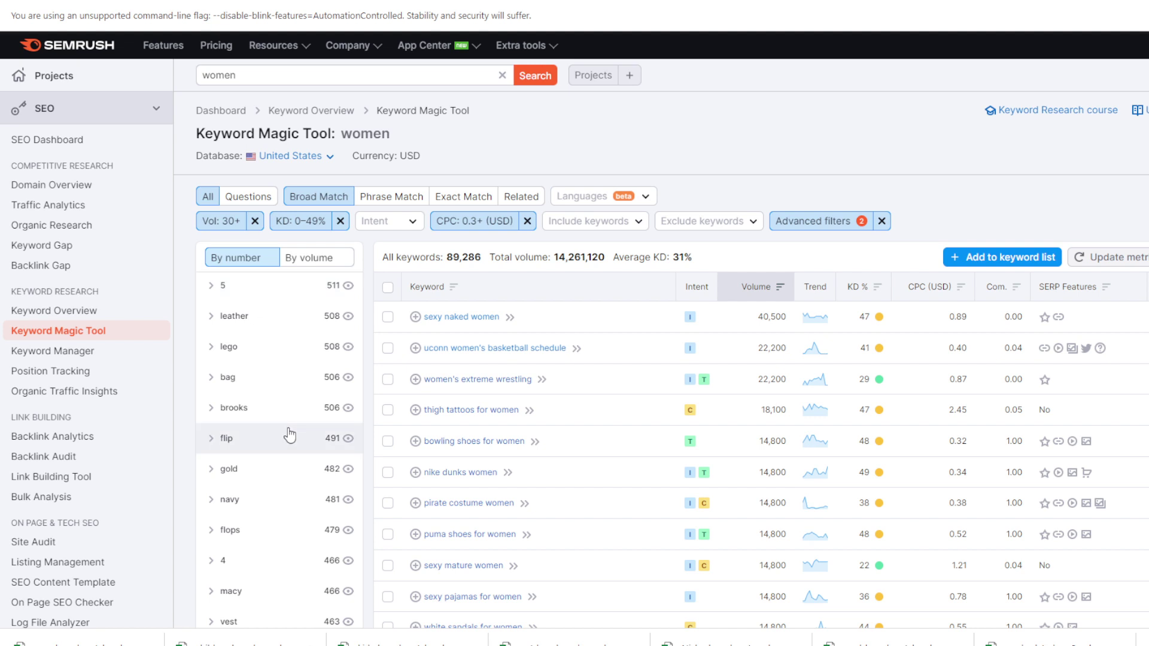
# Filter the "women" keywords to those including "wedding" and export all of them as XLSX.
pyautogui.click(619, 224)
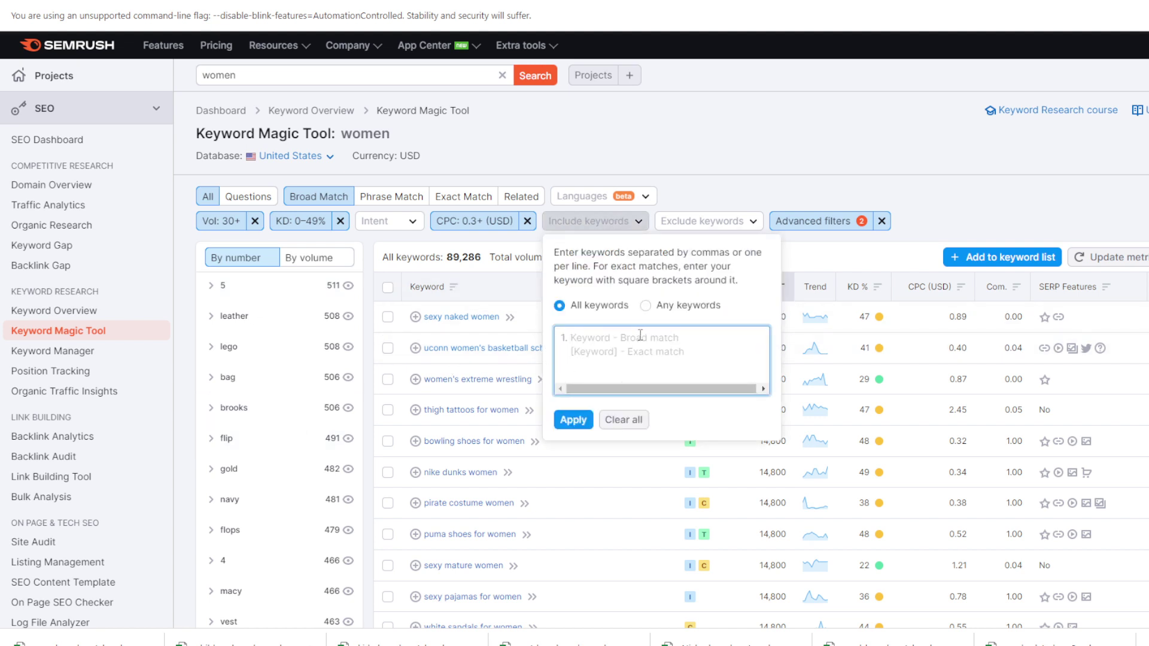
pyautogui.write('wedding')
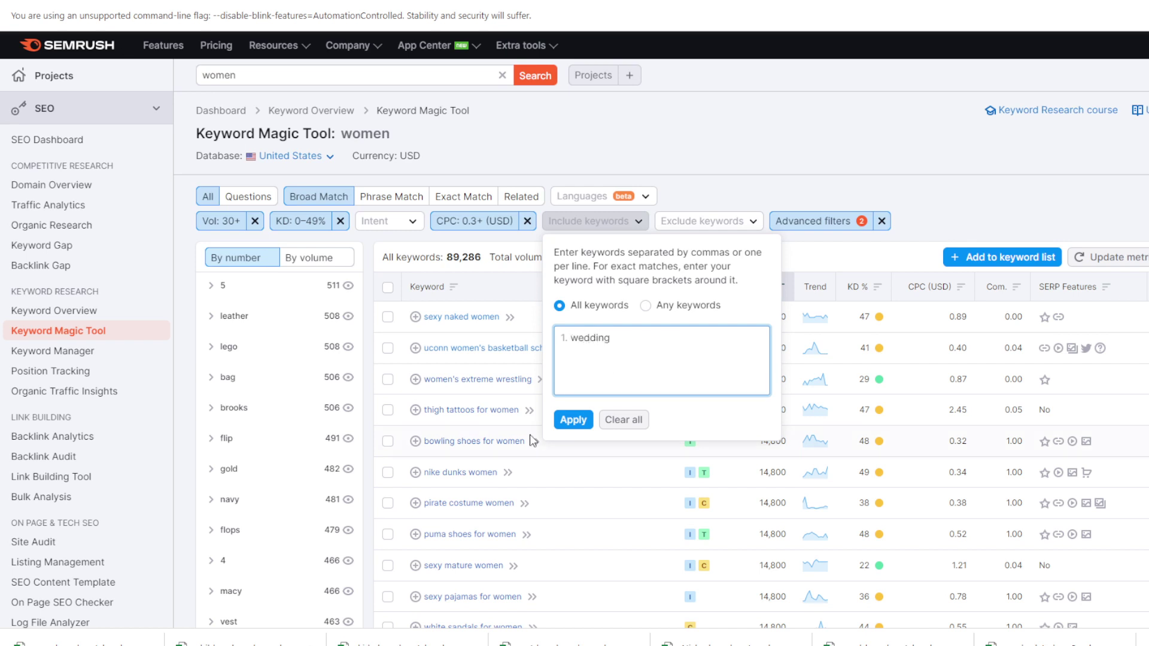
pyautogui.click(584, 418)
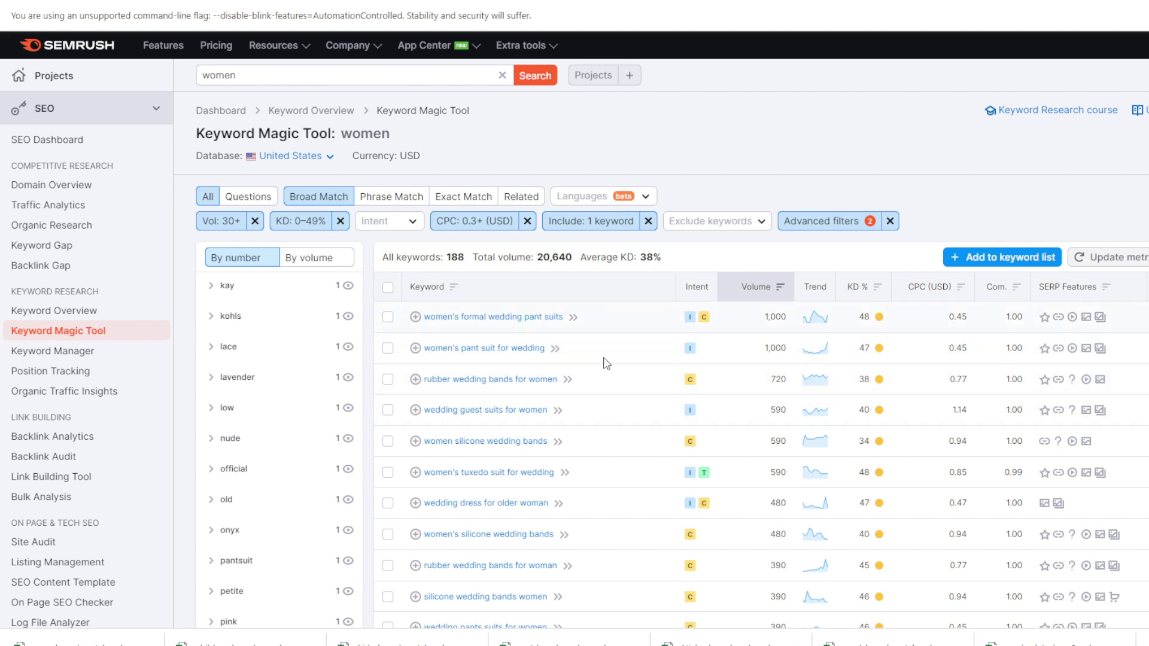
pyautogui.click(1148, 258)
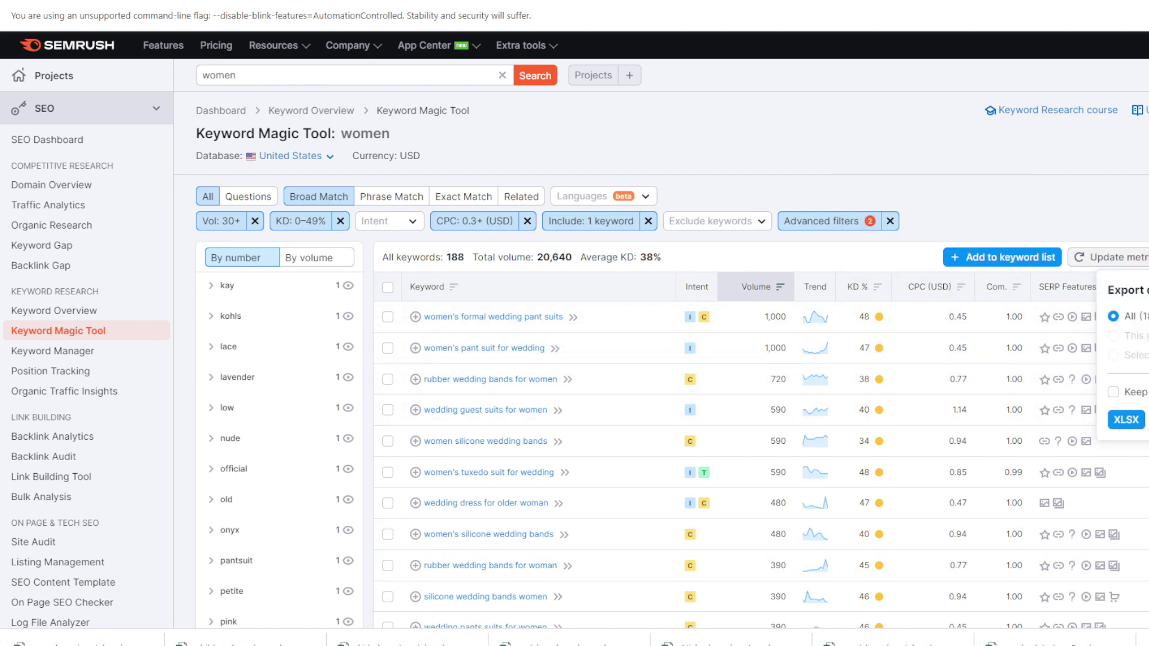
pyautogui.click(1127, 420)
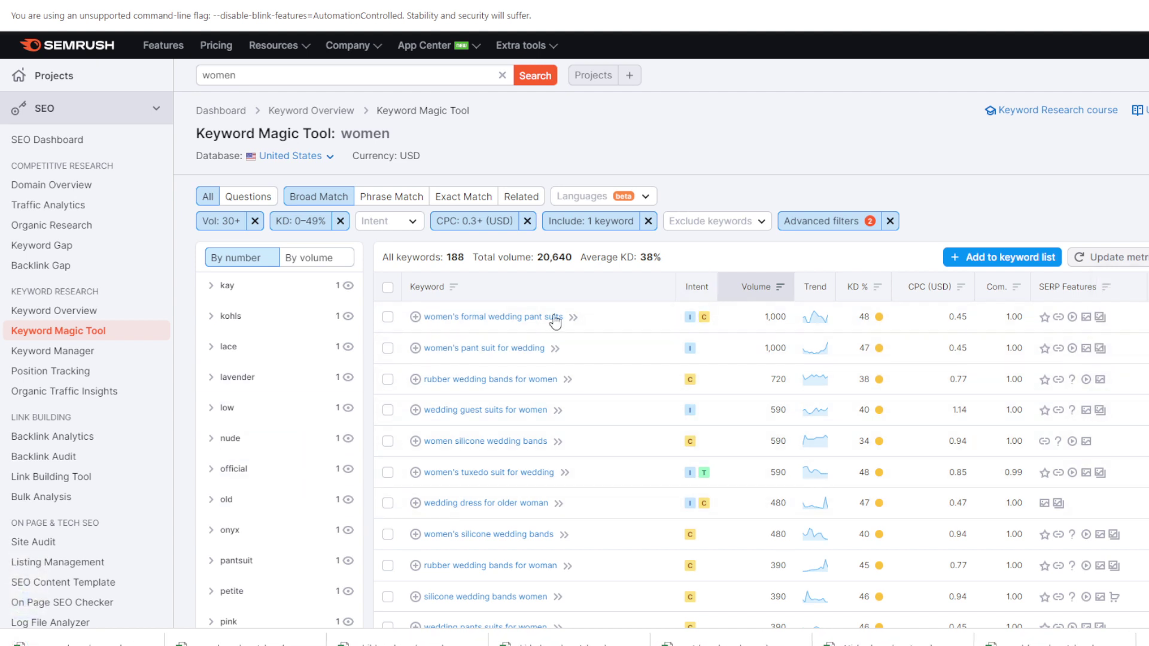
# Remove the included-keyword filter and run a new keyword search for "men".
pyautogui.click(648, 221)
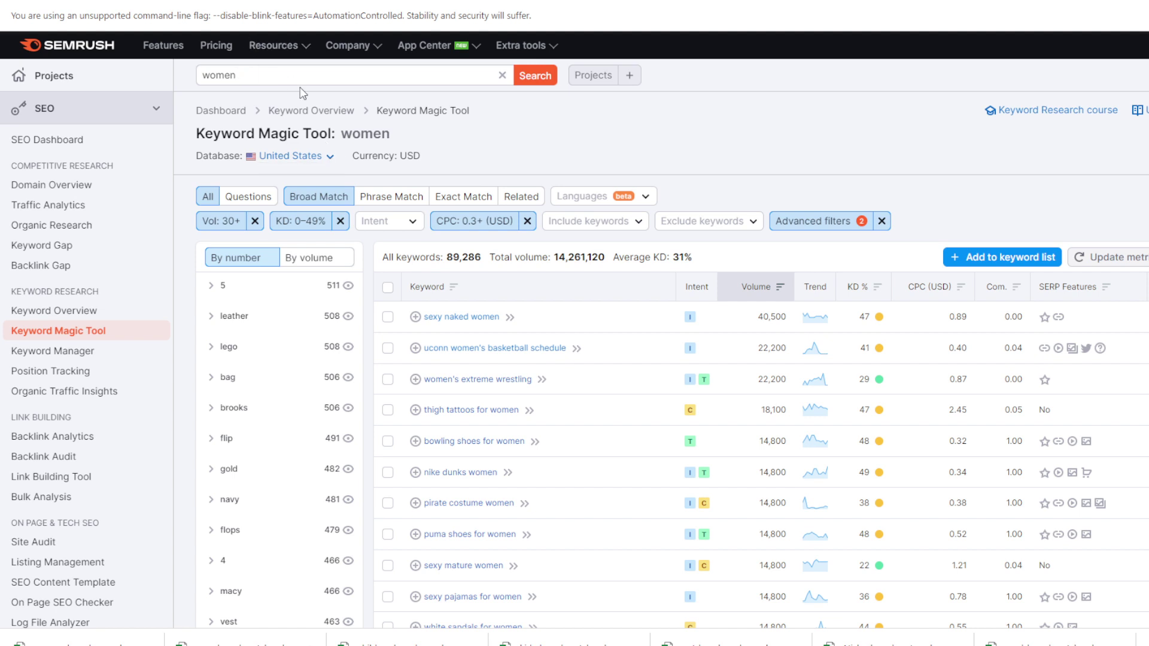
pyautogui.moveTo(242, 76); pyautogui.dragTo(197, 76)
pyautogui.write('m,en')
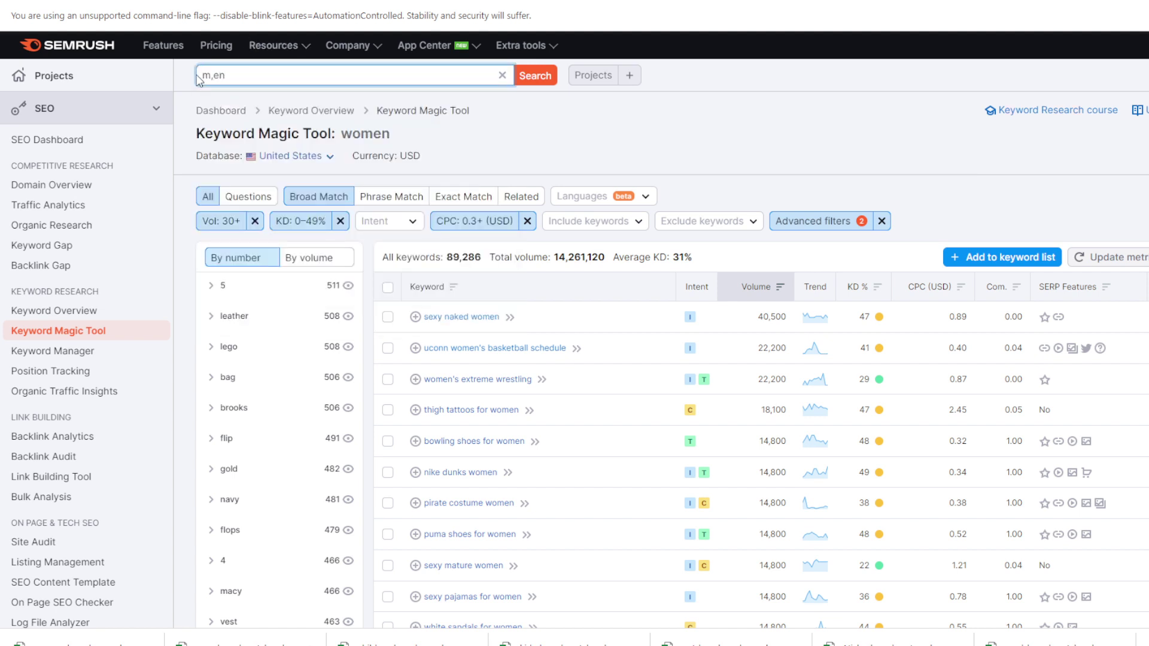
pyautogui.press('BackSpace')
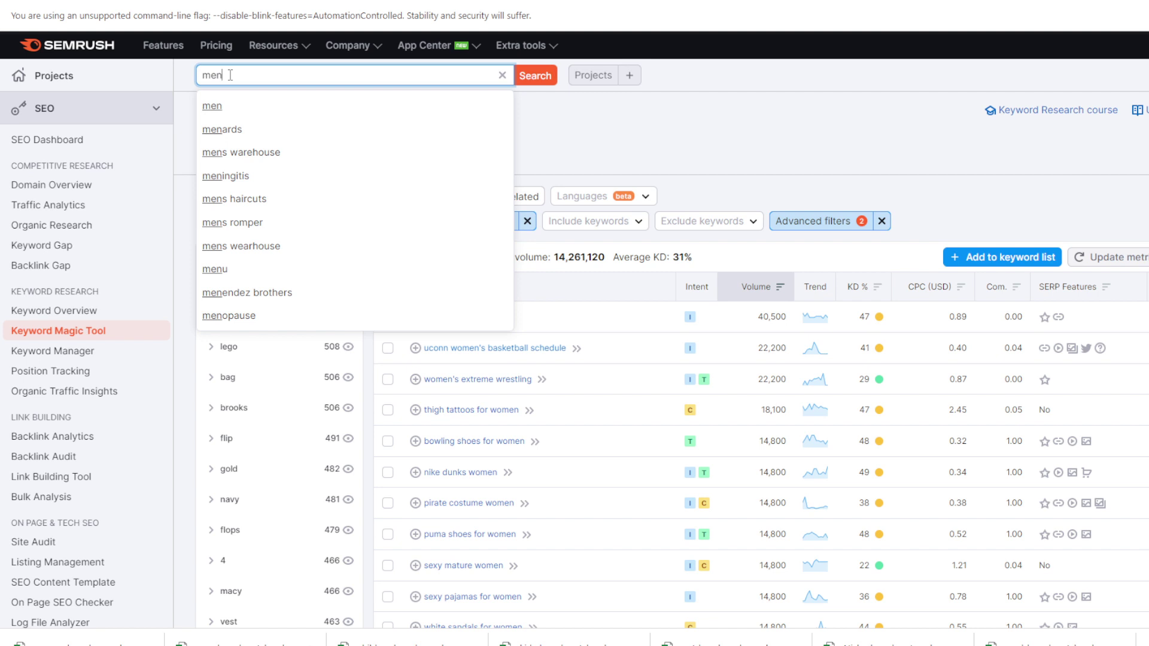
pyautogui.press('Return')
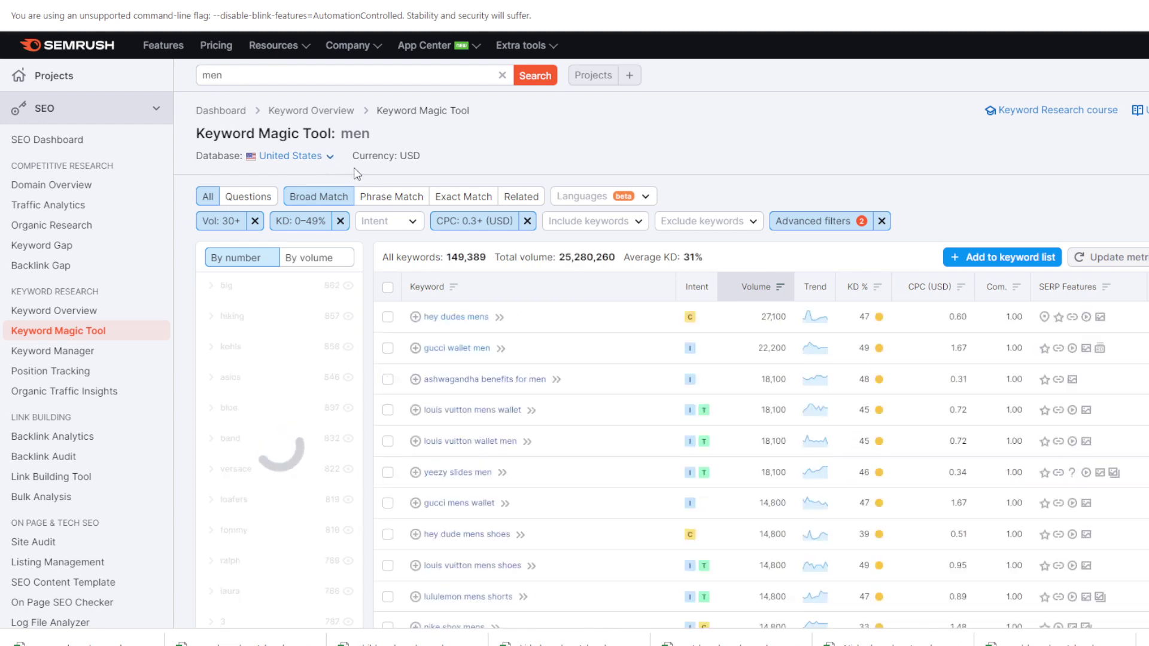
# Change the keyword database from United States to Nigeria.
pyautogui.click(332, 158)
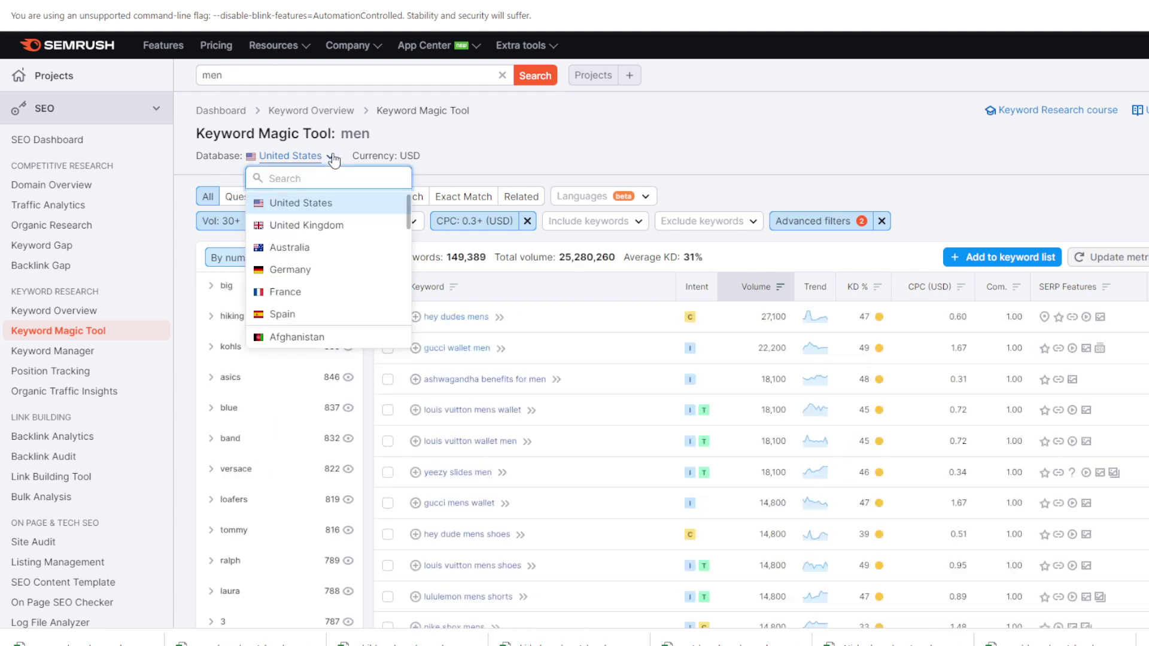
pyautogui.write('niger')
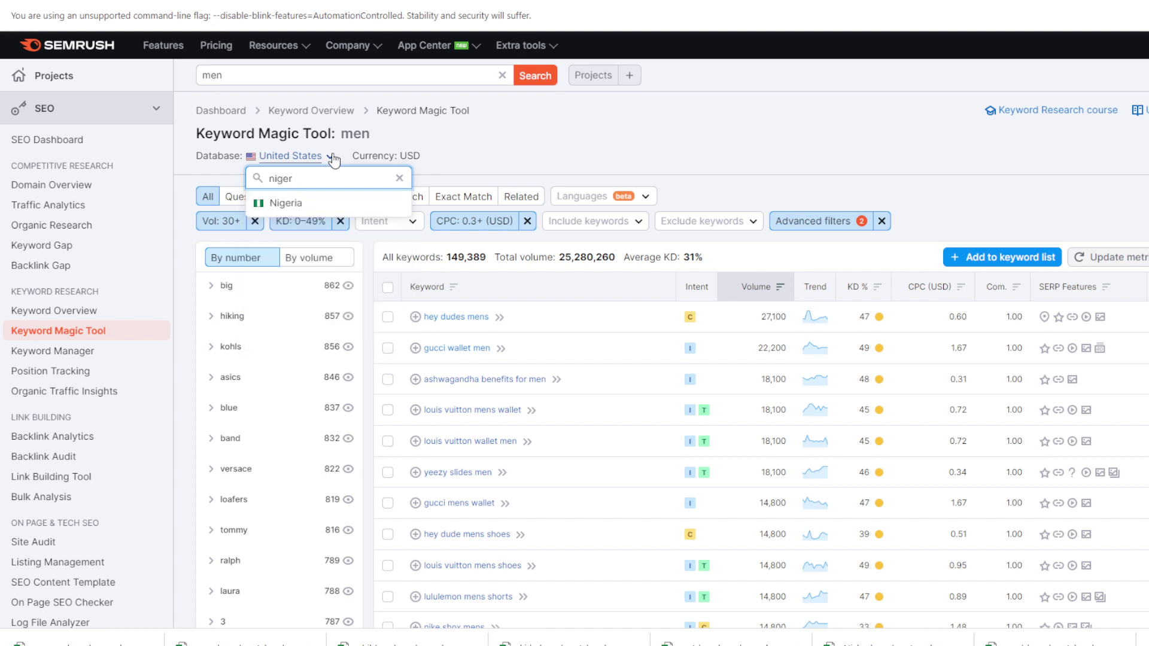
pyautogui.click(301, 209)
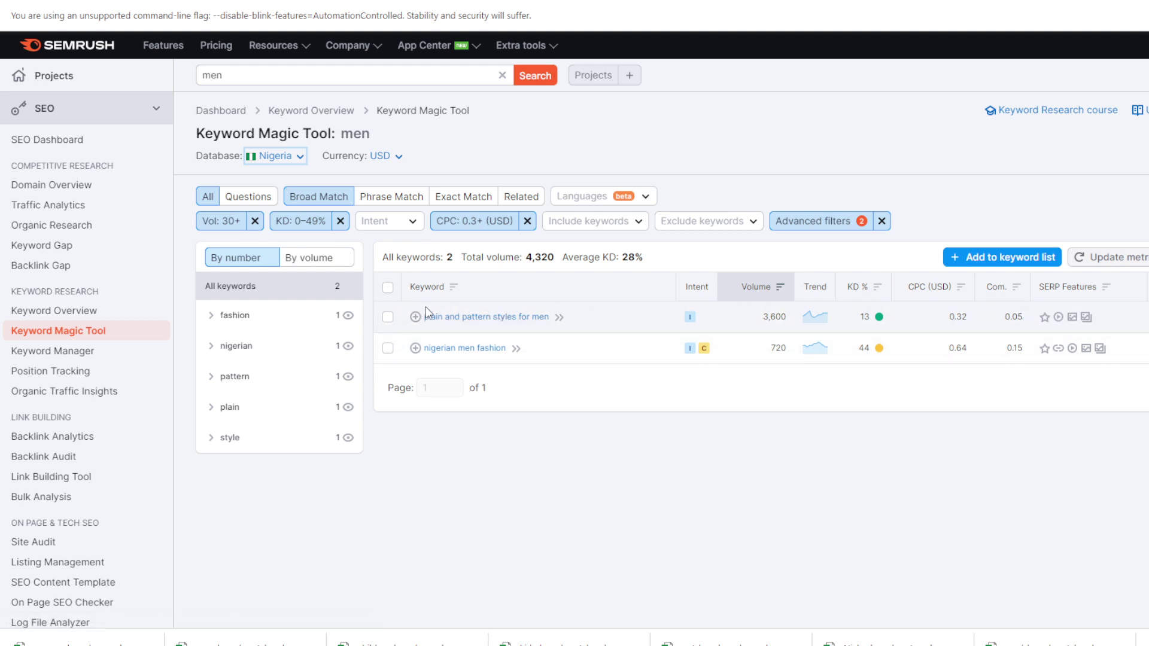
# Copy the keyword text "plain and pattern styles for men" from the results.
pyautogui.moveTo(426, 307); pyautogui.dragTo(550, 313)
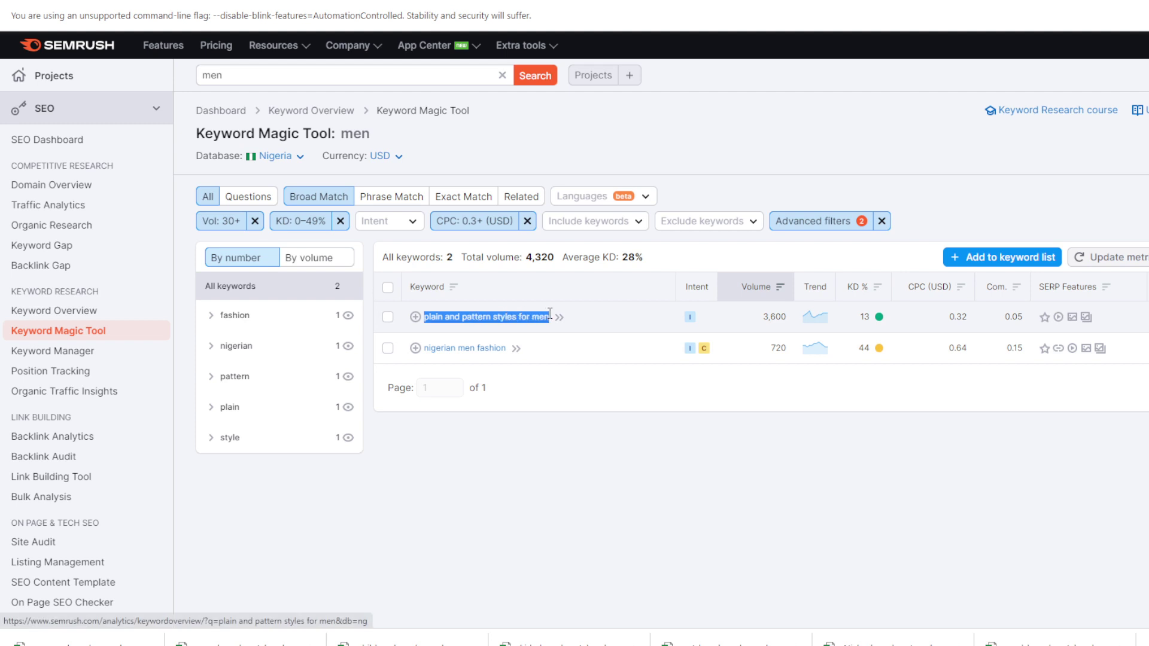
pyautogui.rightClick(500, 317)
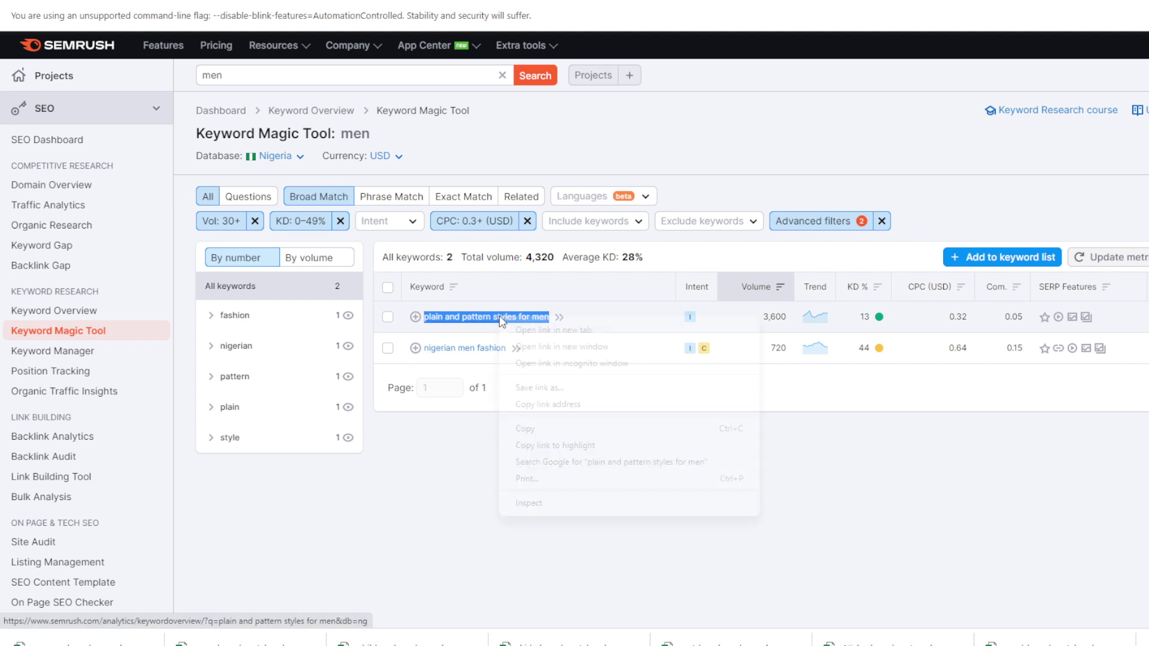
pyautogui.click(576, 430)
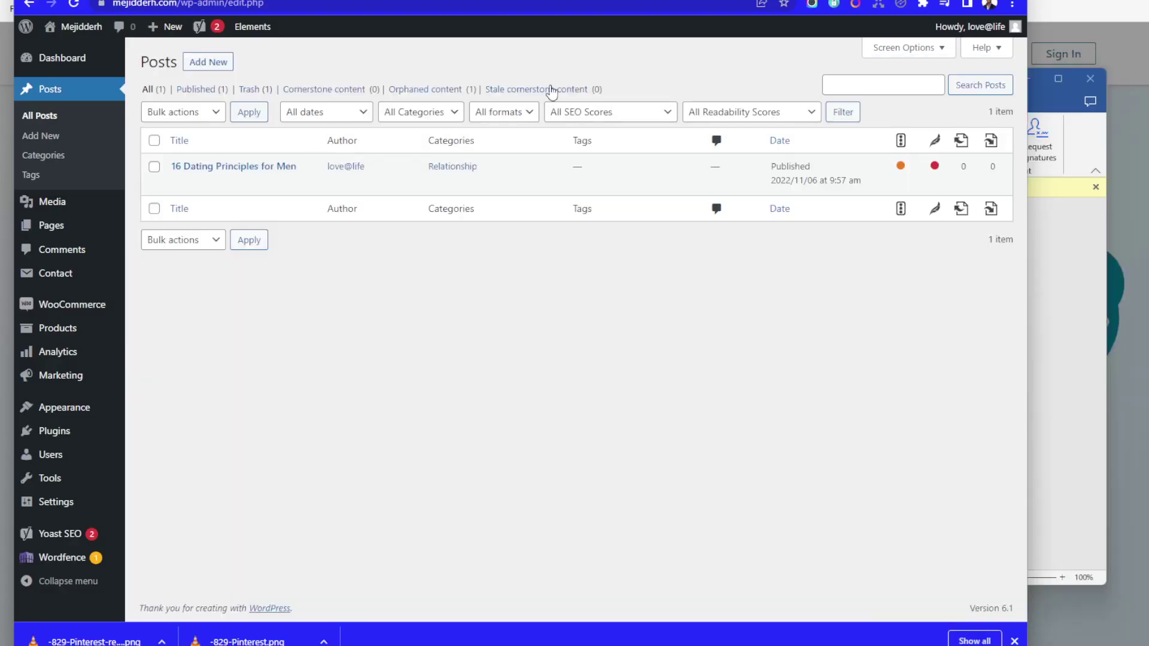
# Open google.com in a new tab of the other Chrome window and search for the copied keyword "plain and pattern styles for men".
pyautogui.hotkey('ctrl', 't')
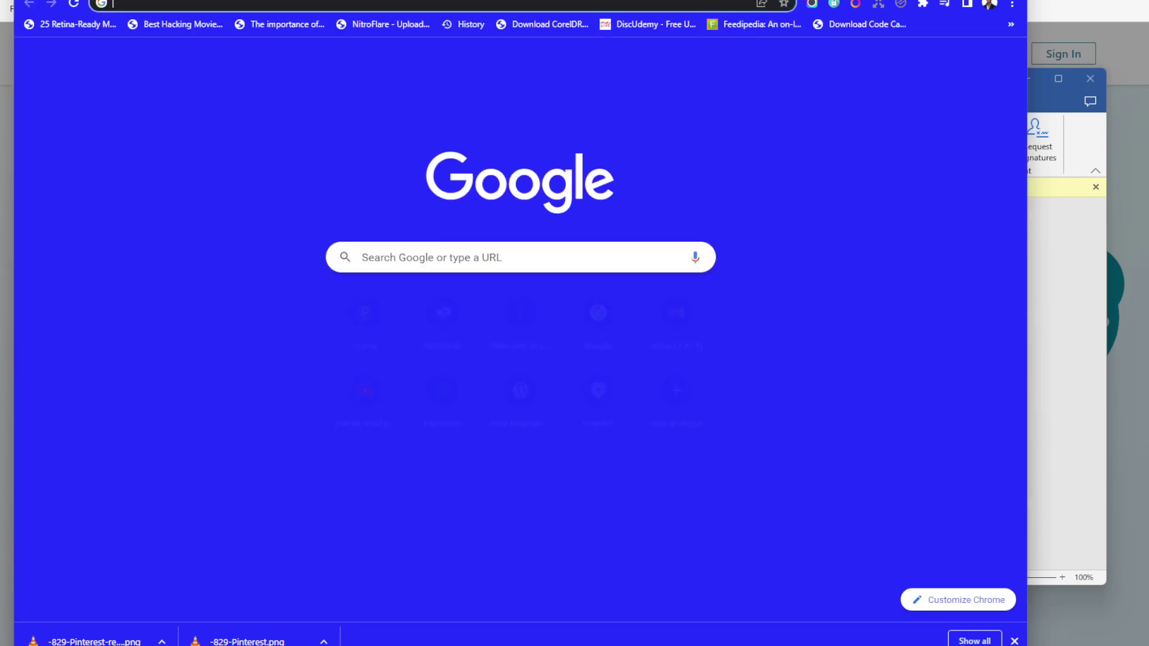
pyautogui.write('goog')
pyautogui.press('Return')
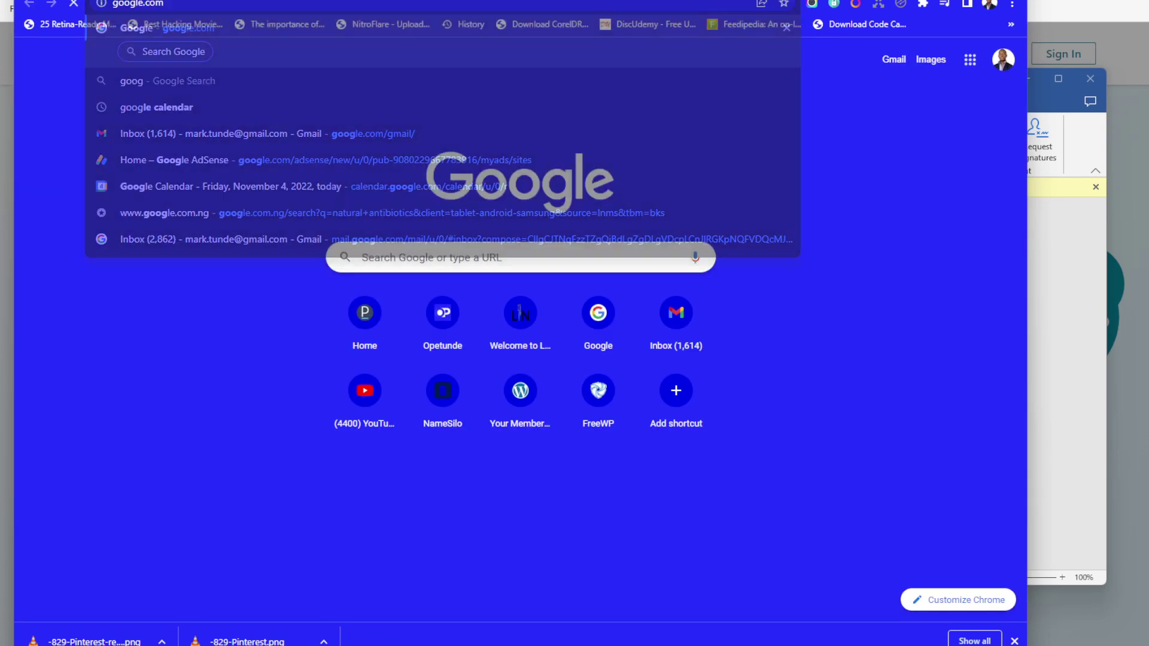
pyautogui.hotkey('ctrl', 'v')
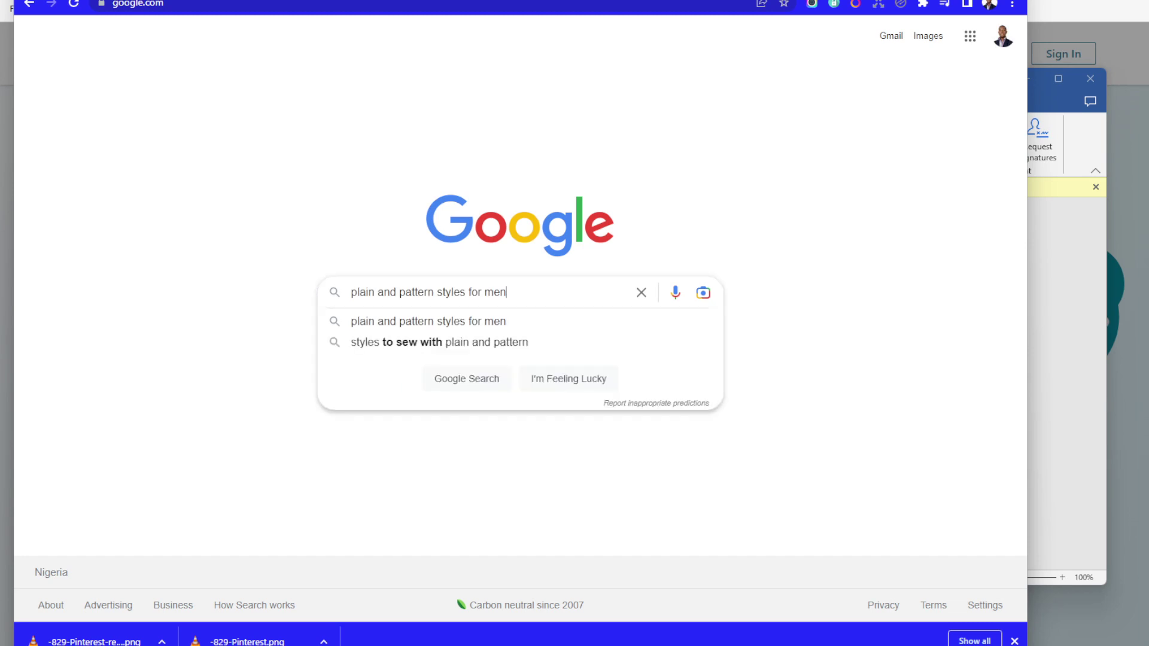
pyautogui.press('Return')
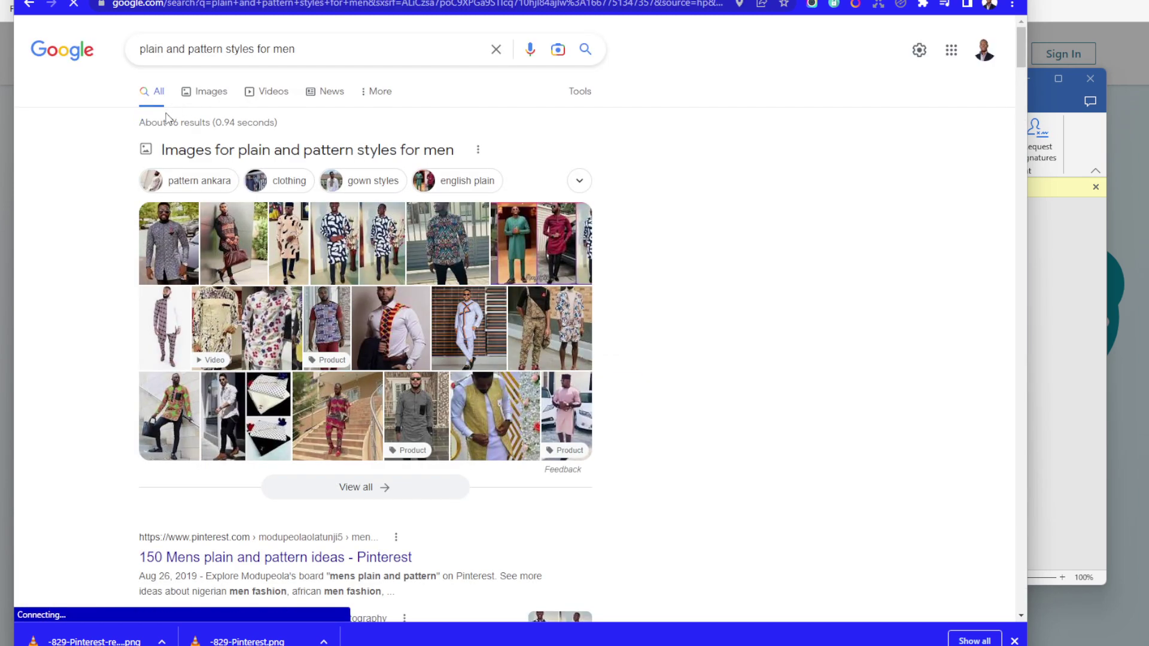
# Examine the Google result count and the competing pages listed for "plain and pattern styles for men".
pyautogui.doubleClick(172, 122)
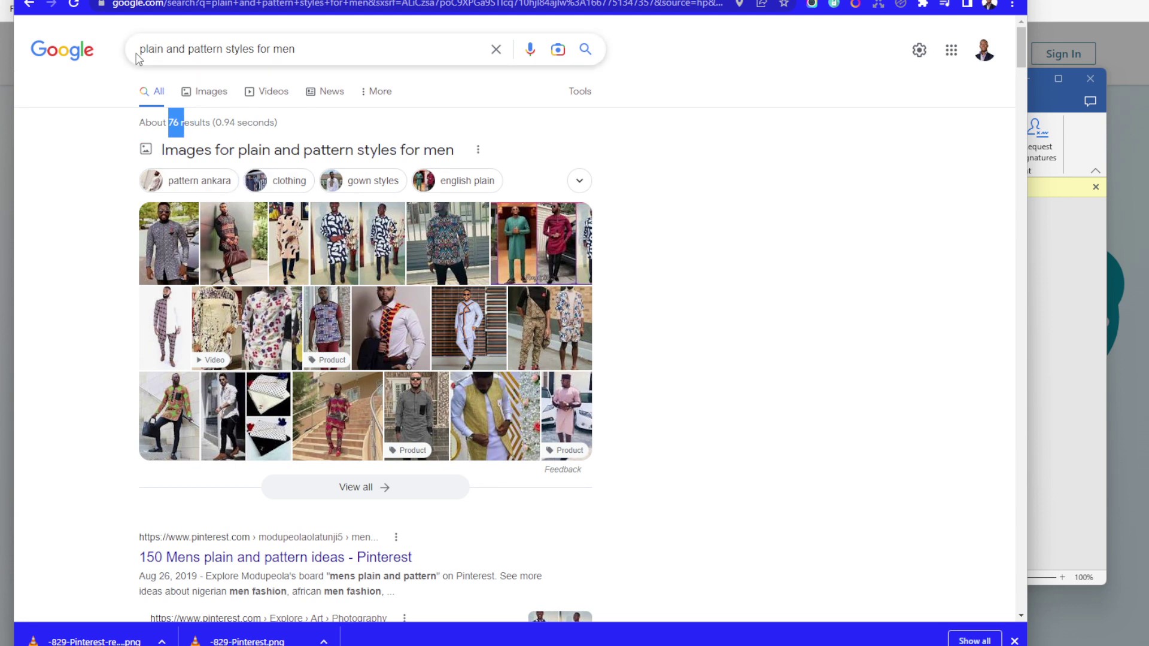
pyautogui.click(241, 54)
pyautogui.moveTo(314, 47); pyautogui.dragTo(141, 48)
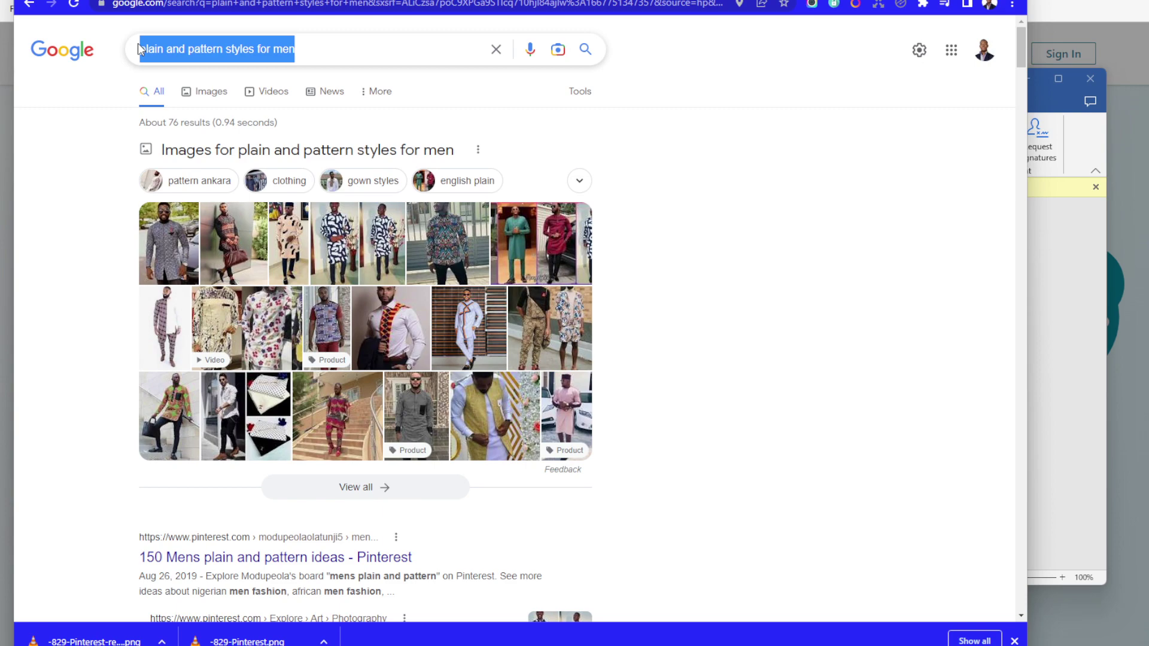
pyautogui.scroll(-8, 634, 164)
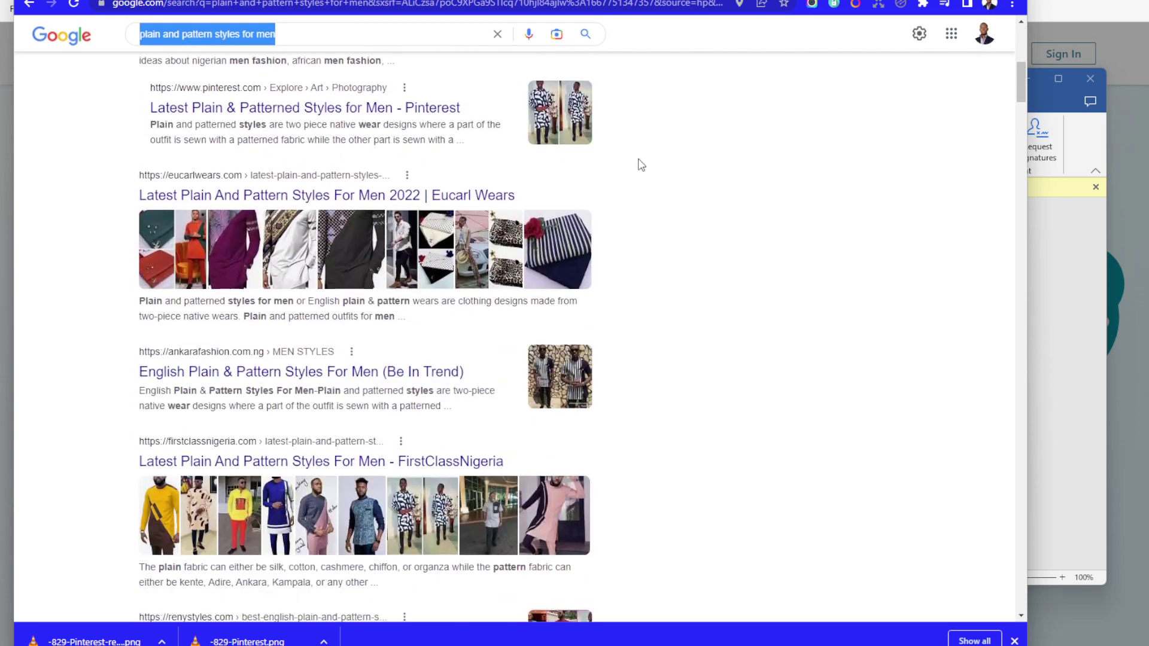
pyautogui.scroll(-20, 641, 164)
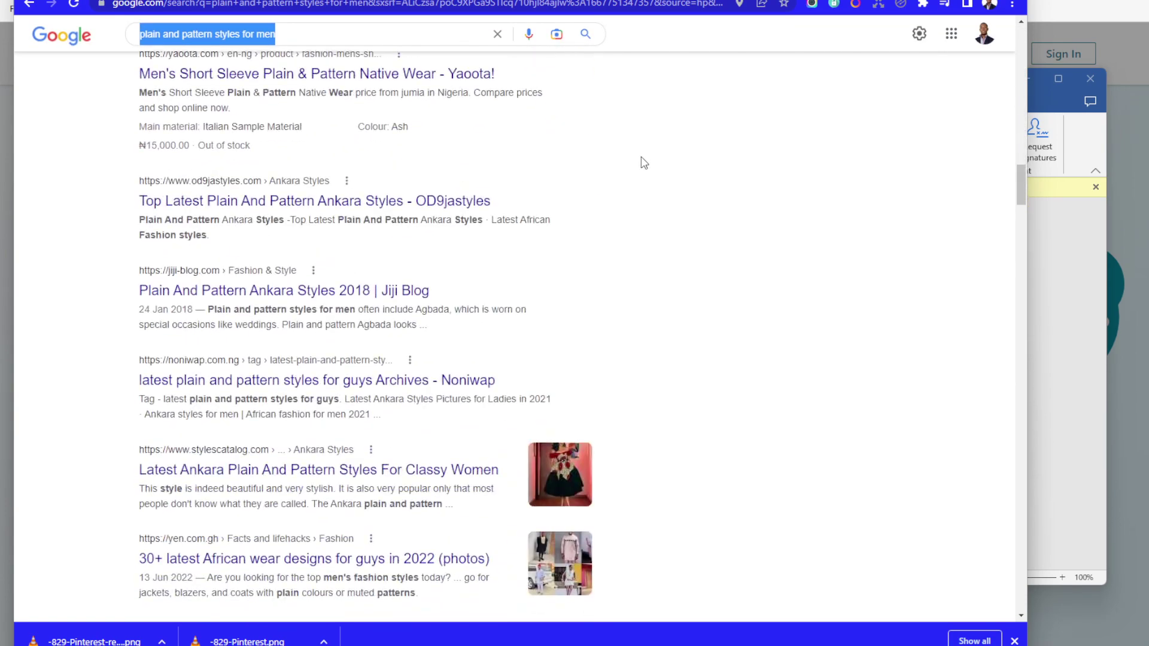
pyautogui.scroll(-20, 643, 163)
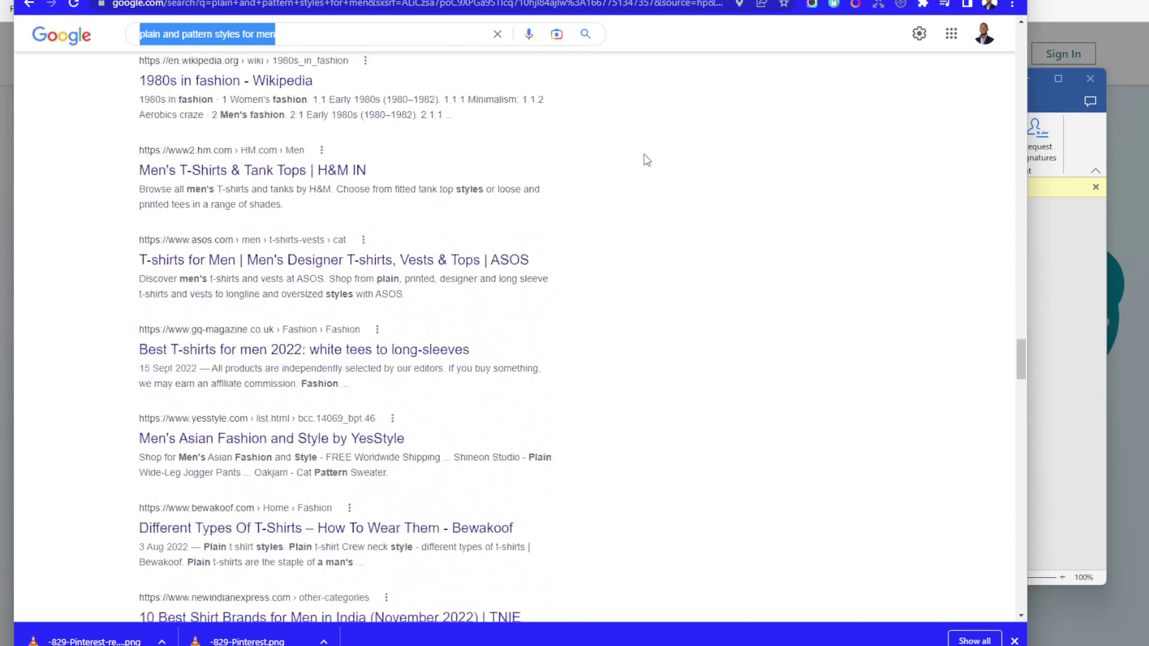
pyautogui.scroll(20, 647, 161)
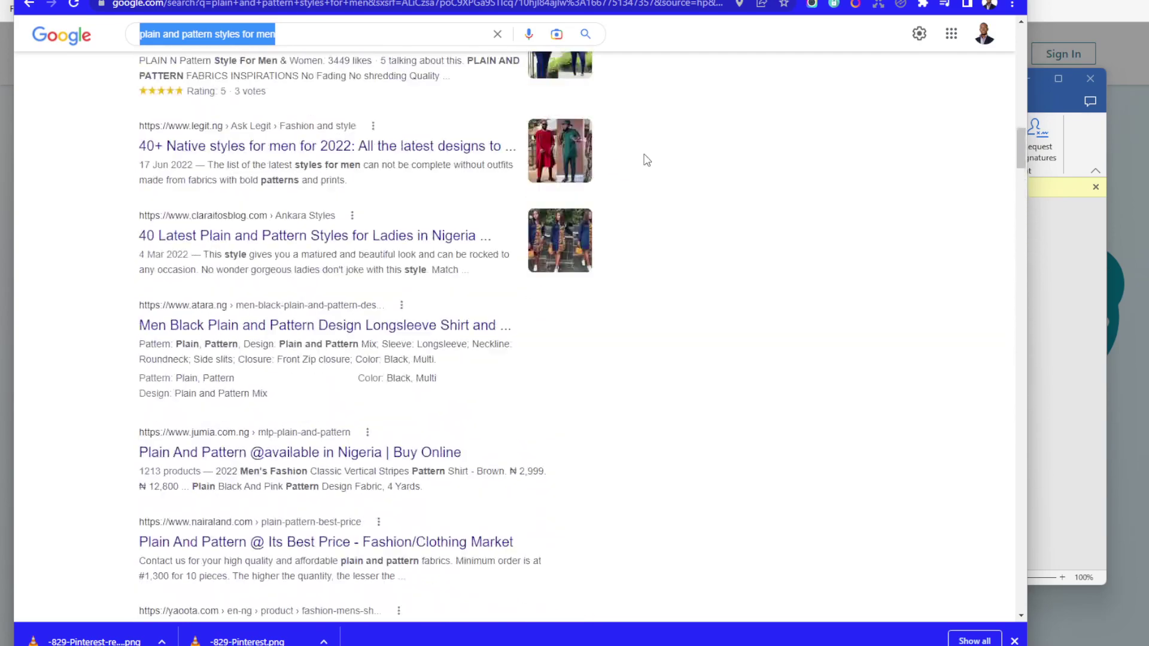
pyautogui.scroll(15, 645, 160)
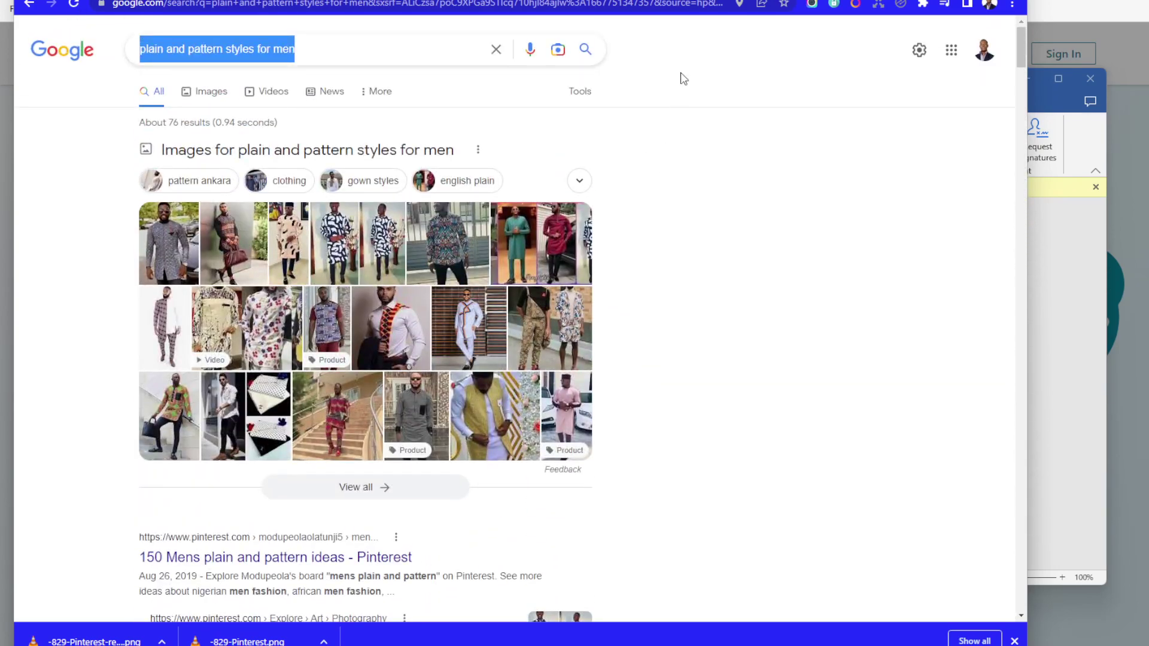
# Go to the Woneassistant login page at v2.woneassistant.com/login in the current tab.
pyautogui.click(648, 10)
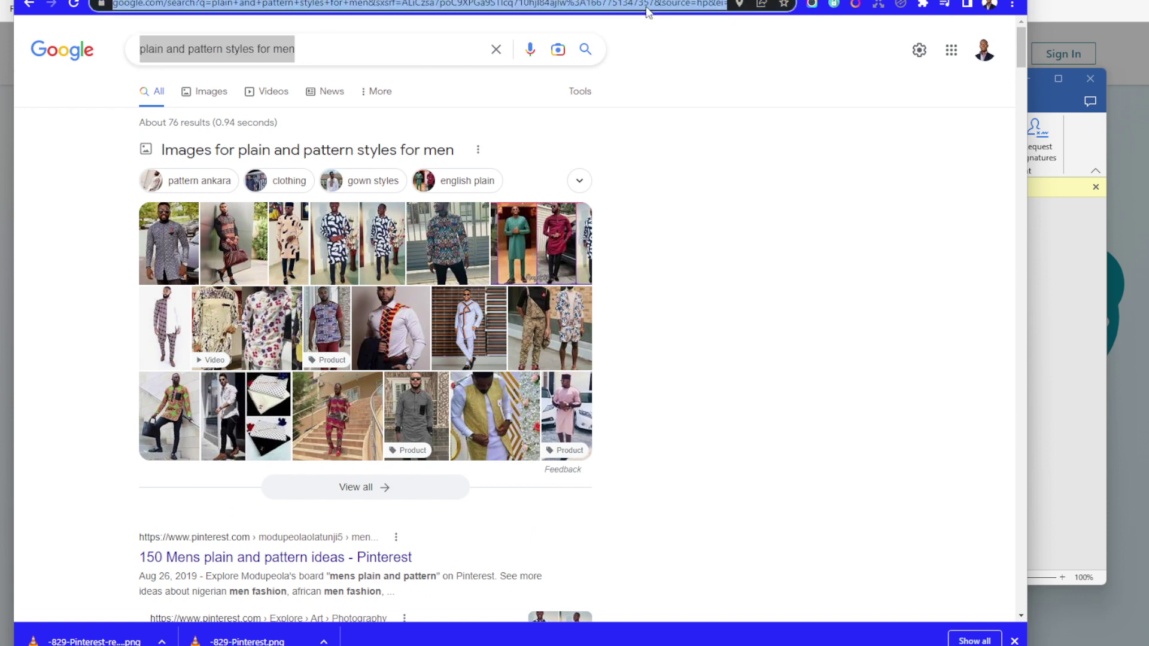
pyautogui.write('v2')
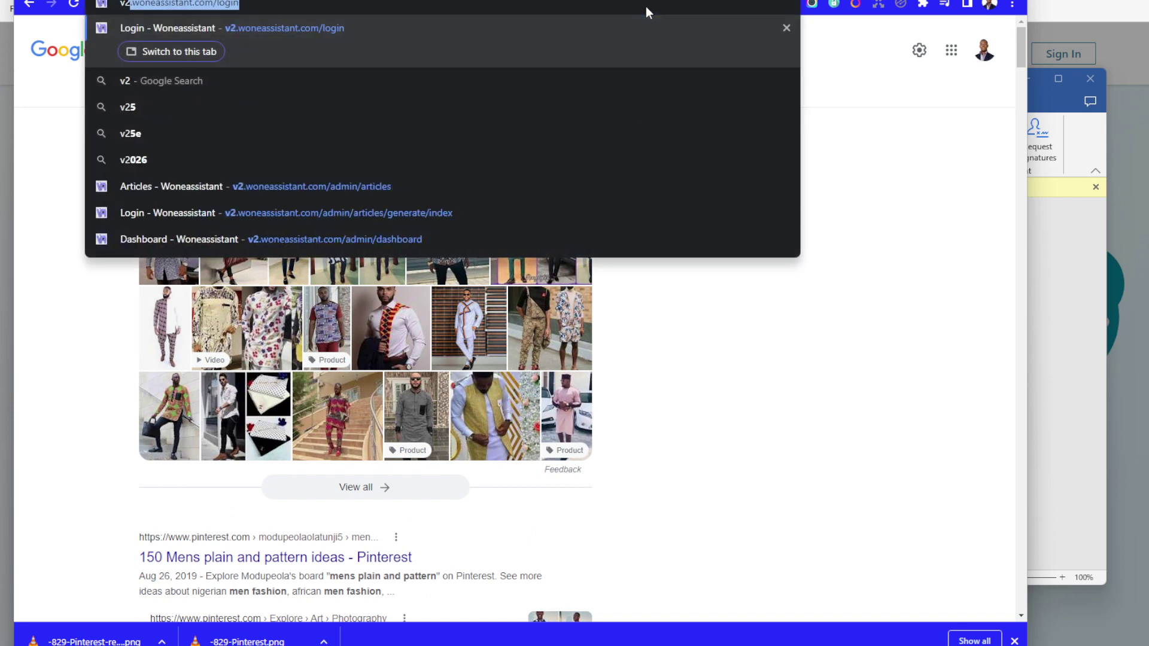
pyautogui.press('Return')
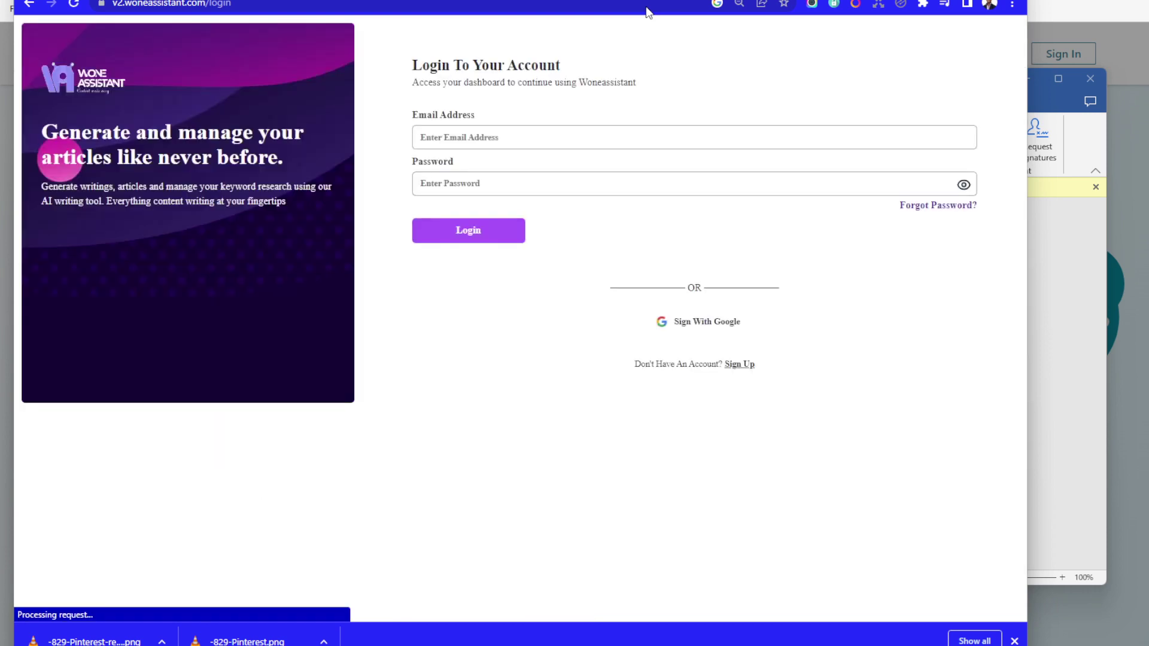
# Try to log in to Woneassistant with the account e-mail address and password.
pyautogui.click(557, 135)
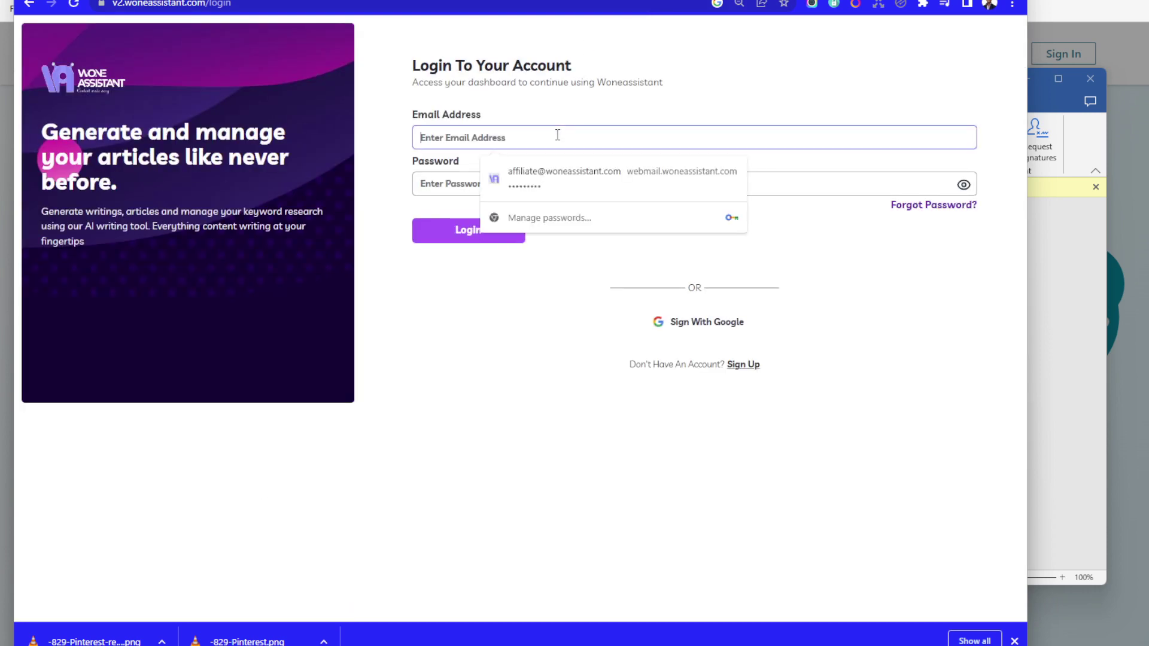
pyautogui.write('ma')
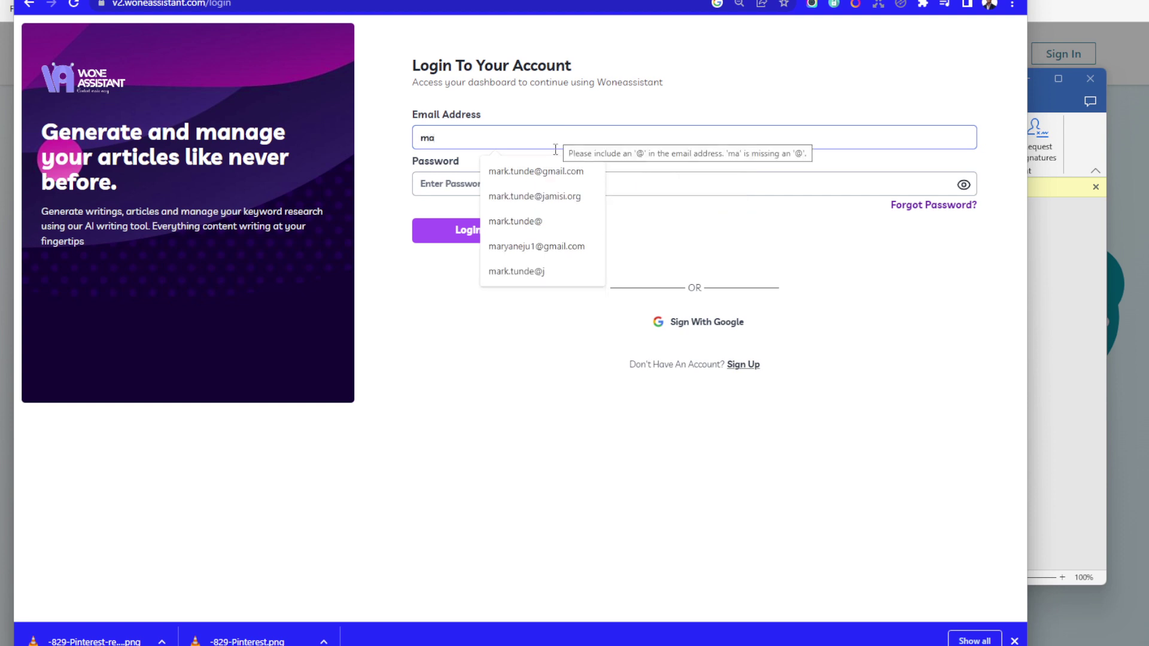
pyautogui.click(551, 173)
pyautogui.click(453, 186)
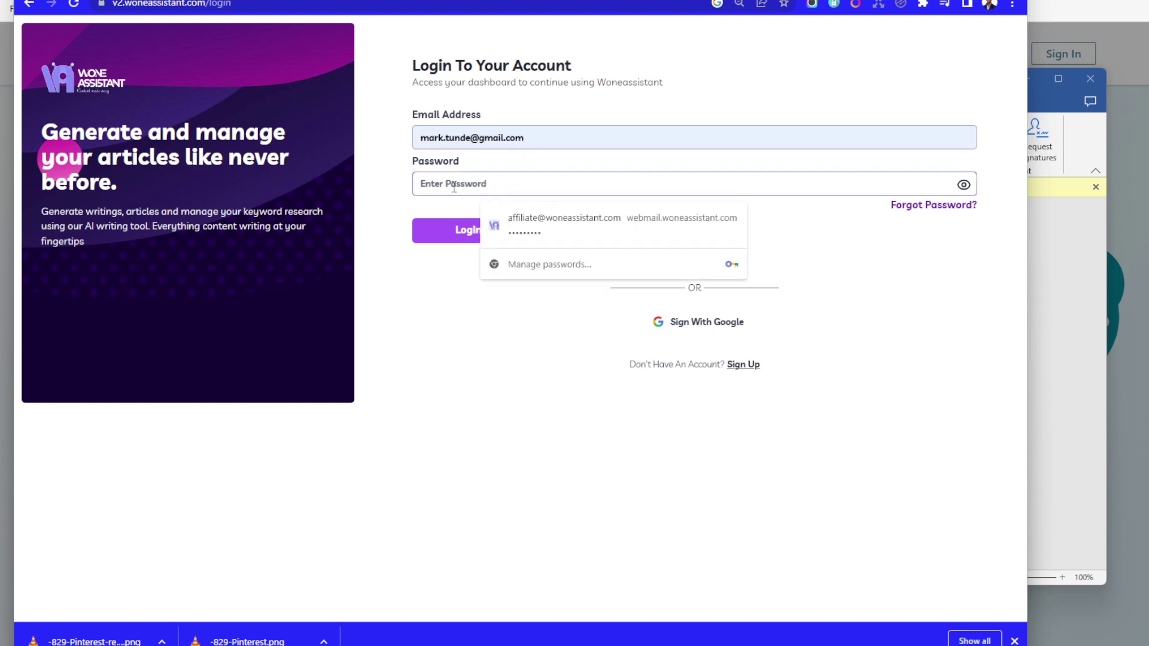
pyautogui.write('*****')
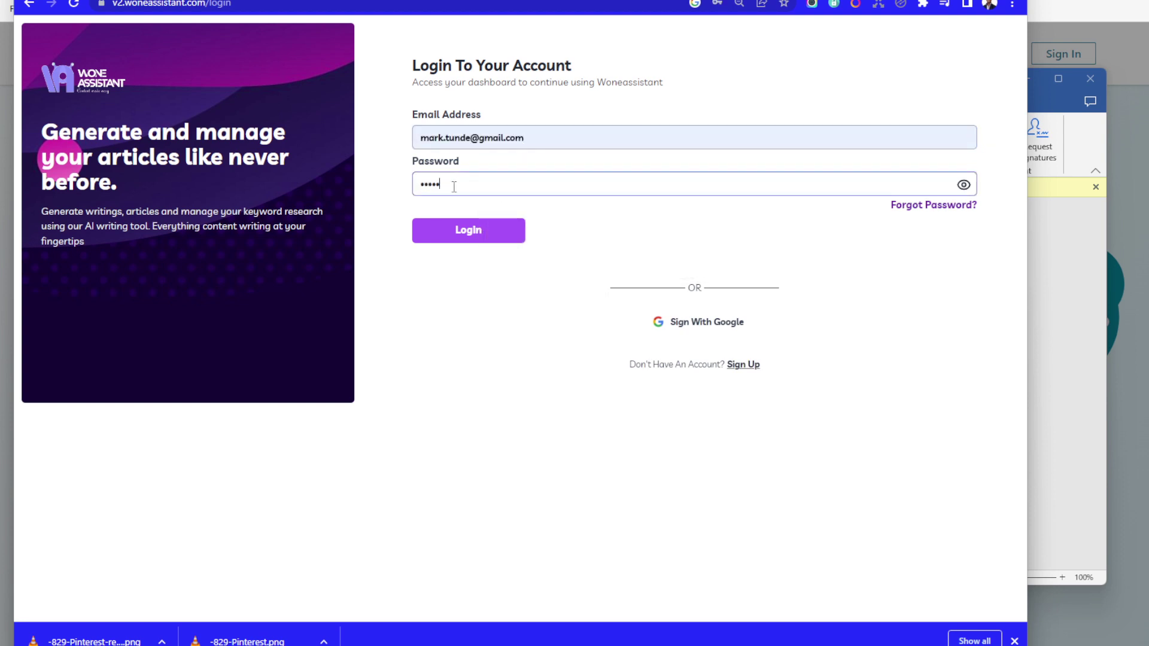
pyautogui.write('****')
pyautogui.click(452, 230)
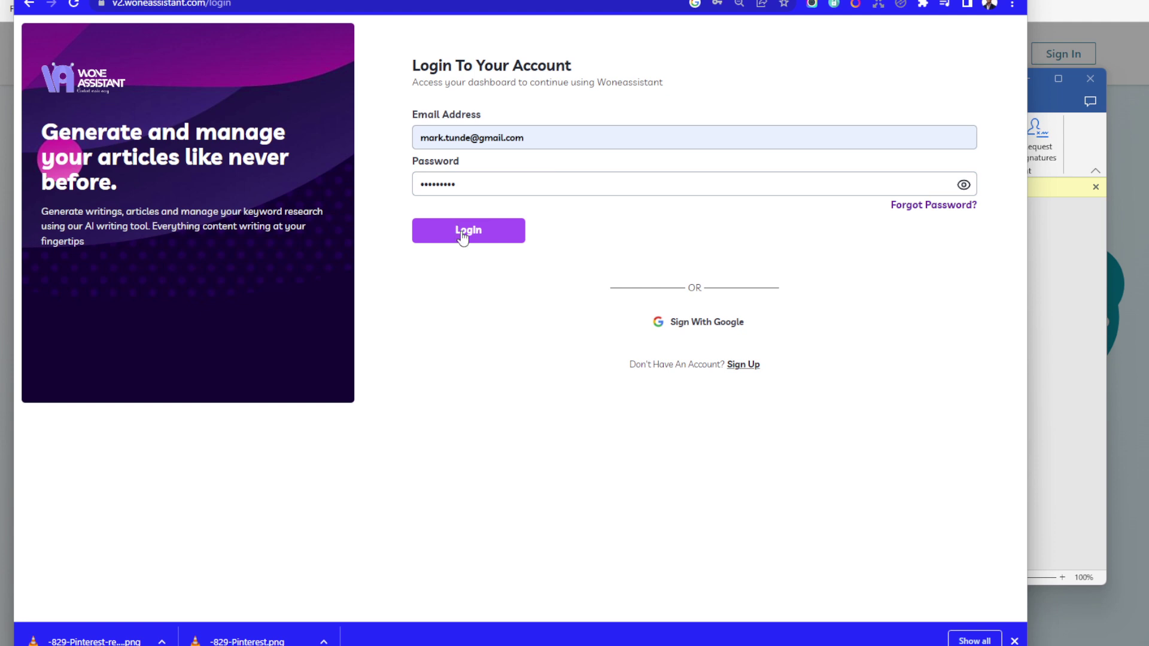
pyautogui.click(456, 230)
# Enter the account e-mail address and password again and log in to the dashboard.
pyautogui.click(461, 144)
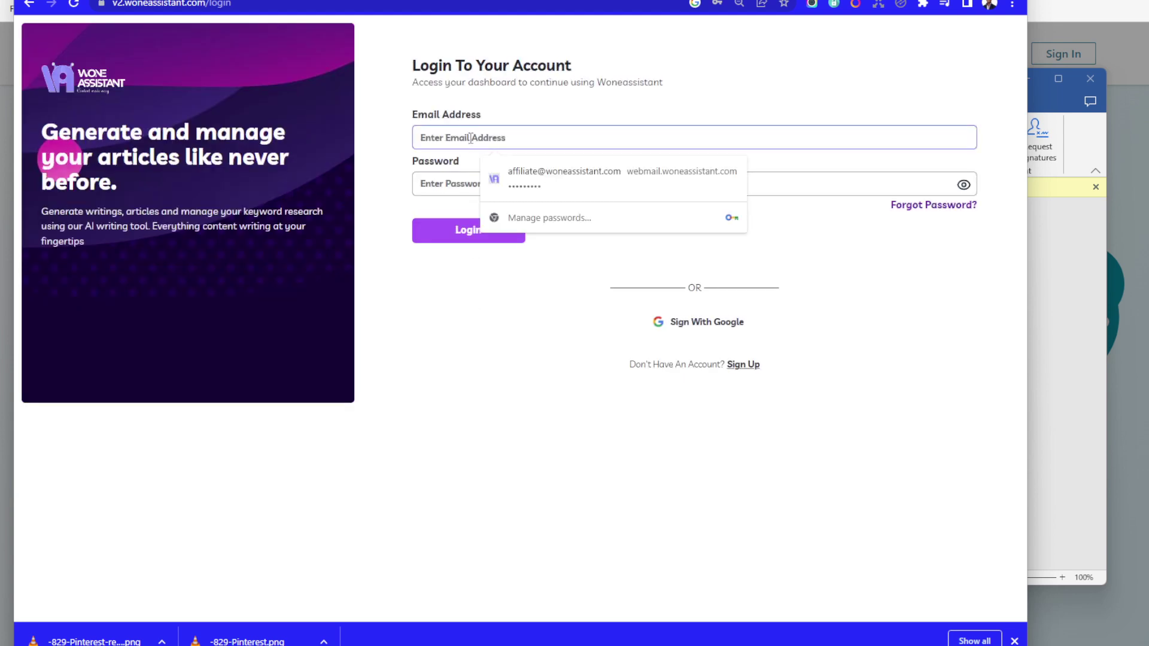
pyautogui.write('ma')
pyautogui.click(490, 173)
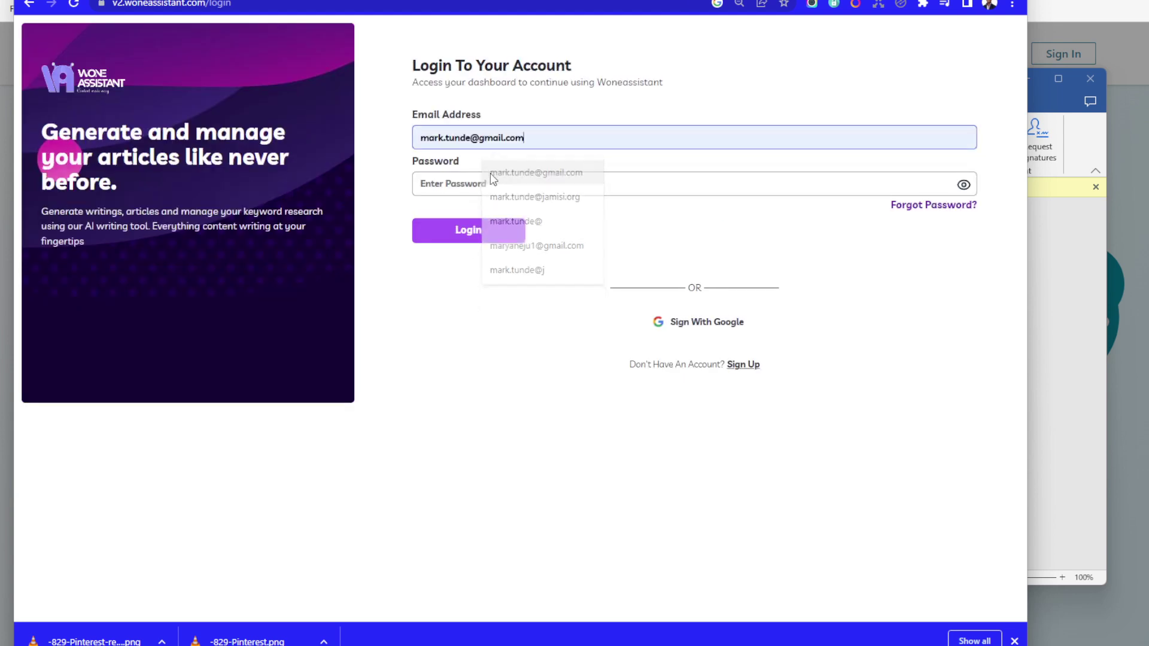
pyautogui.click(487, 185)
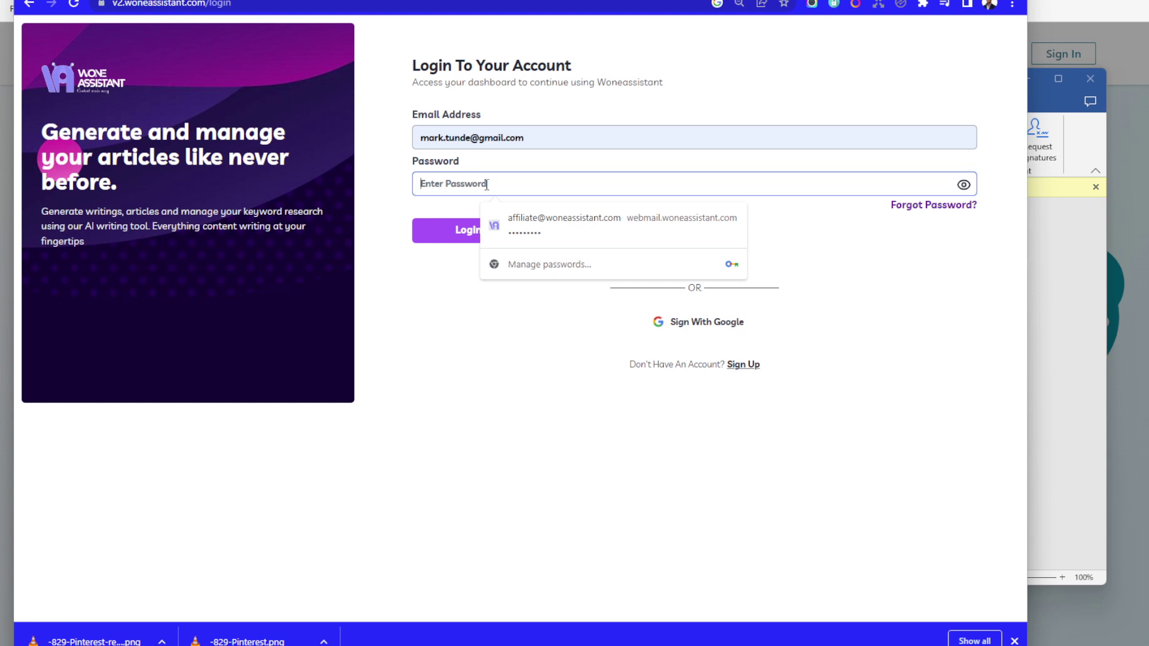
pyautogui.write('•••••')
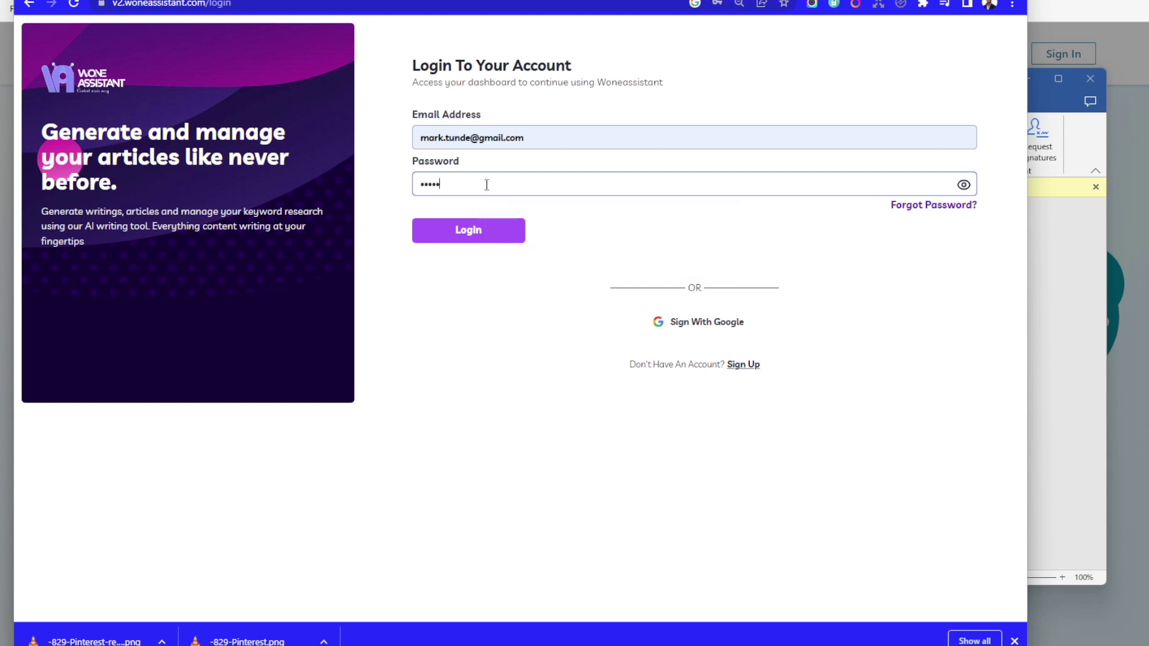
pyautogui.write('••••')
pyautogui.click(469, 239)
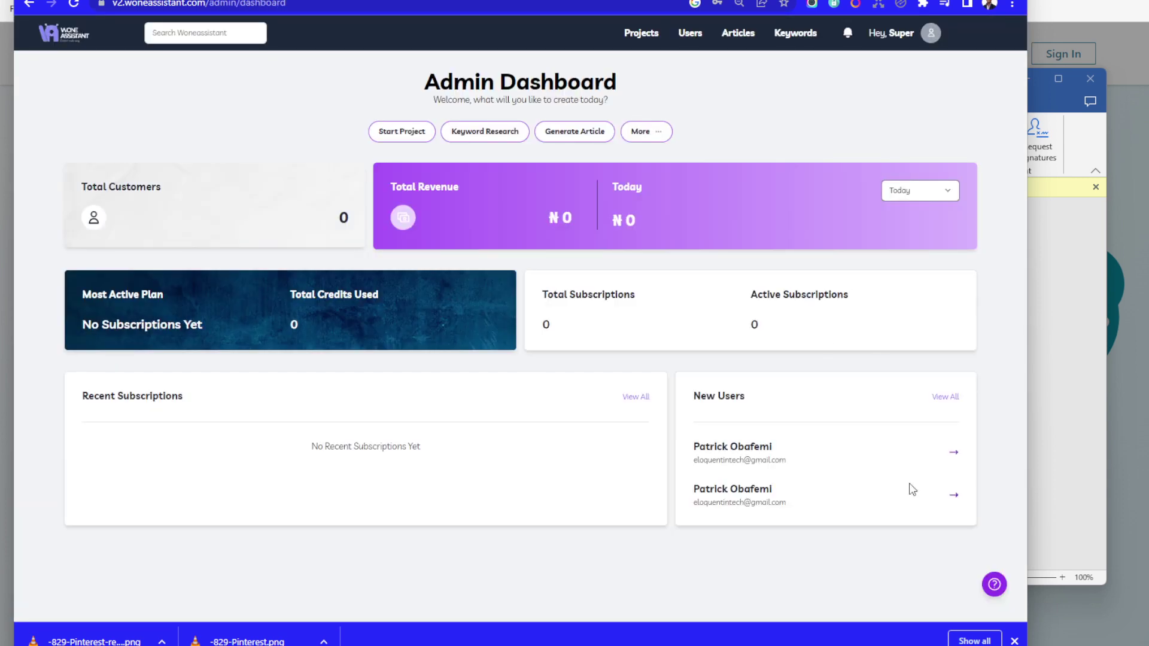
# Start generating an article from a new typed-in keyword, "plain and pattern styles for men".
pyautogui.click(578, 129)
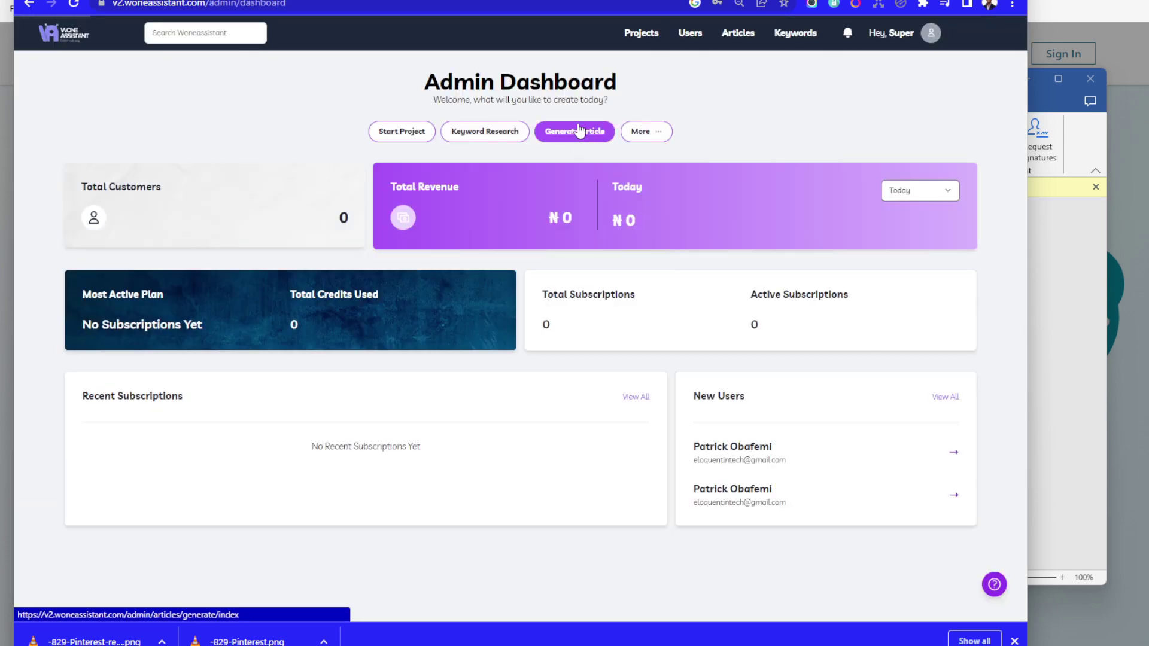
pyautogui.click(240, 223)
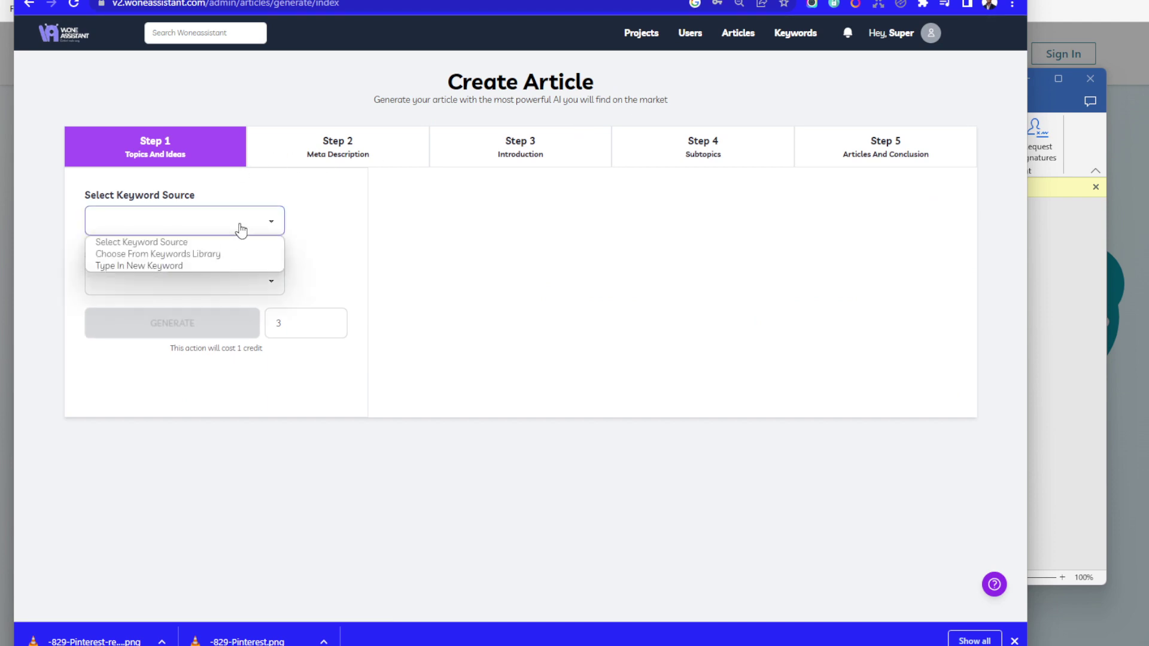
pyautogui.click(195, 265)
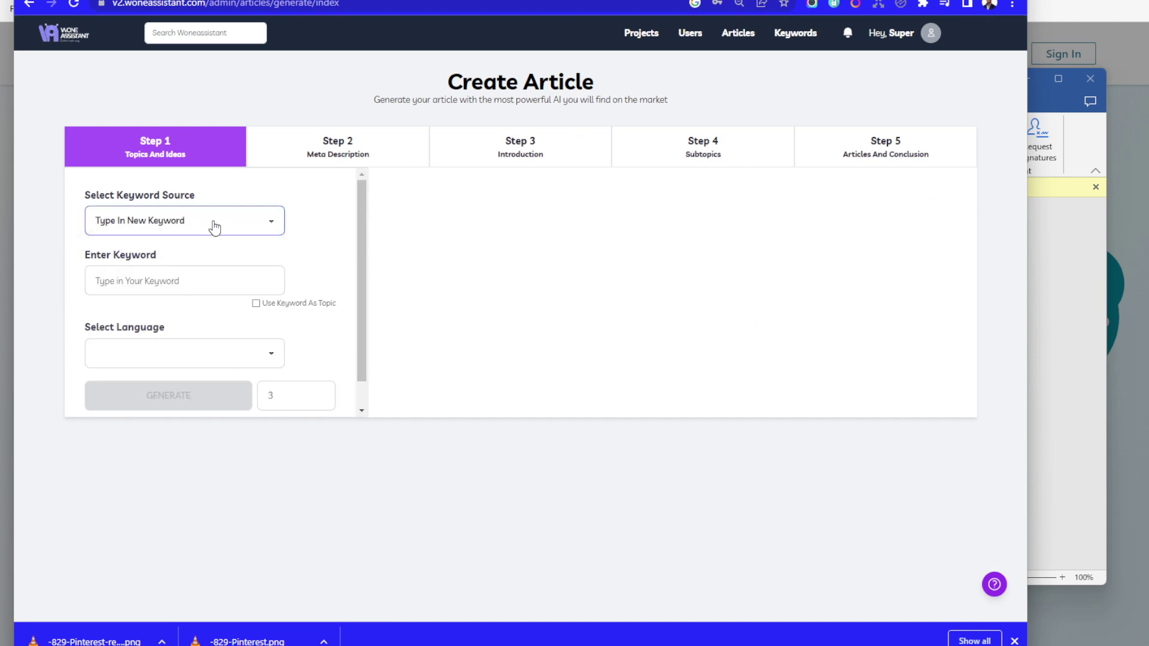
pyautogui.click(180, 281)
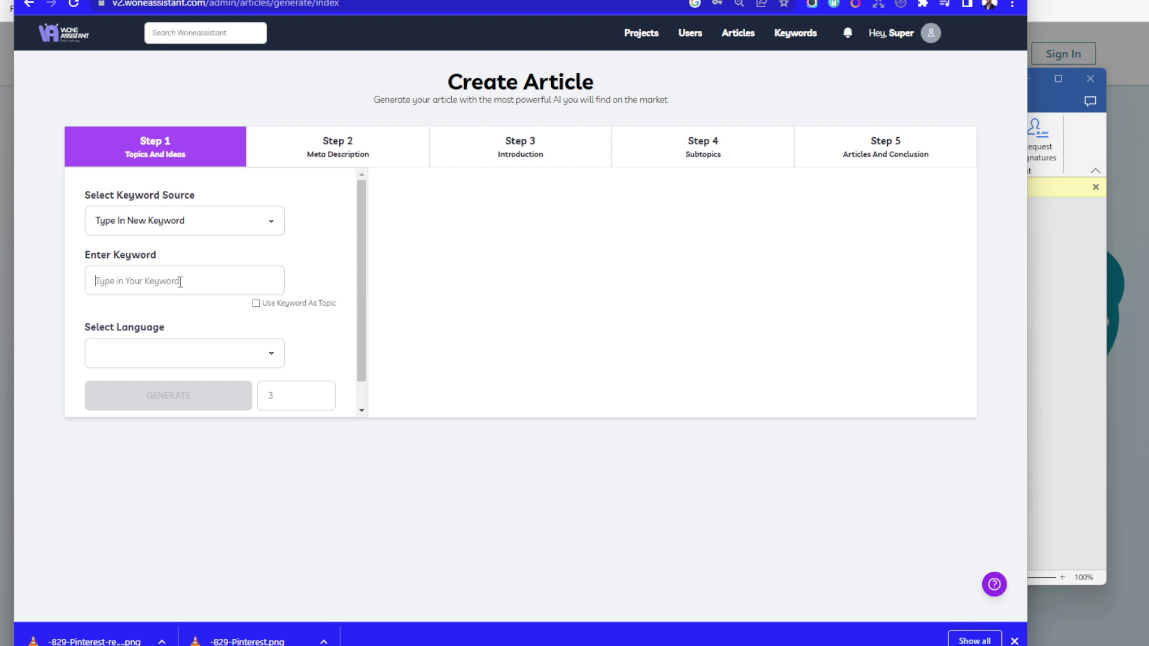
pyautogui.write('plain and pattern styles for men')
# Review the keyword source options, keep Type In New Keyword, and set the article language to English.
pyautogui.click(226, 225)
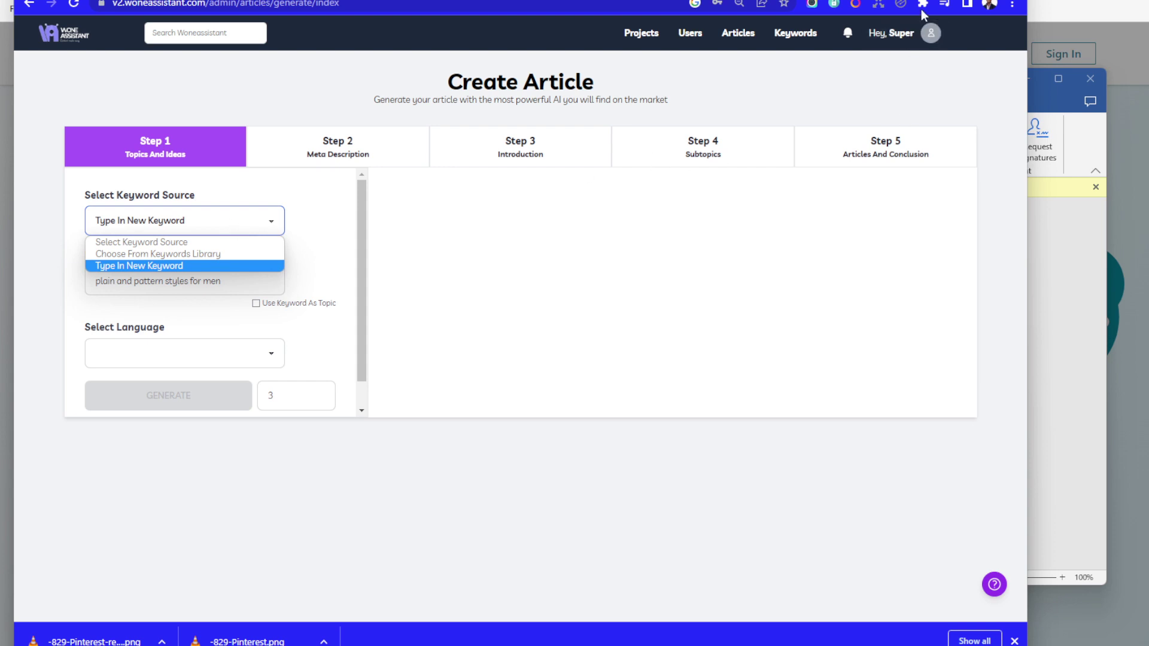
pyautogui.press('F11')
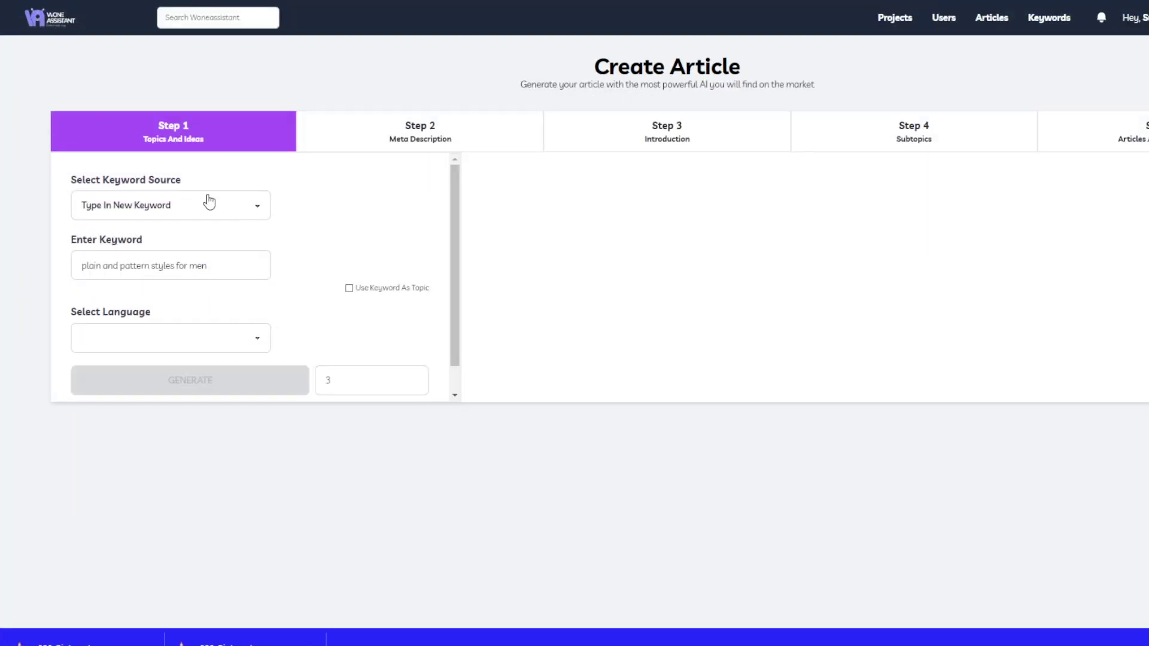
pyautogui.click(202, 207)
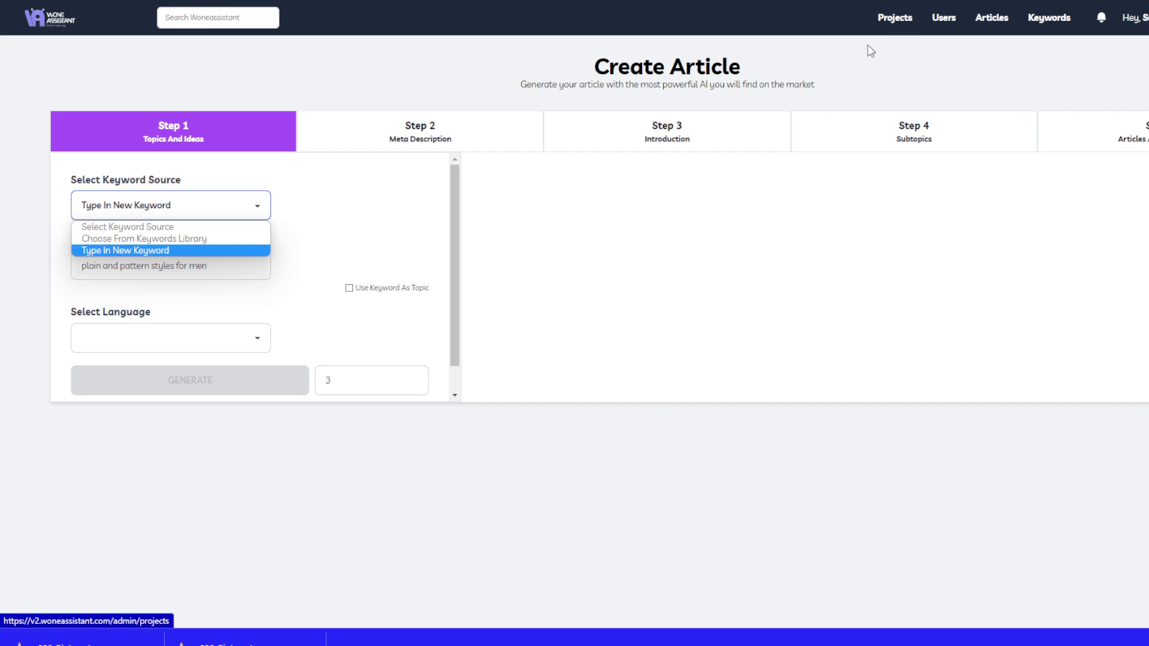
pyautogui.click(164, 250)
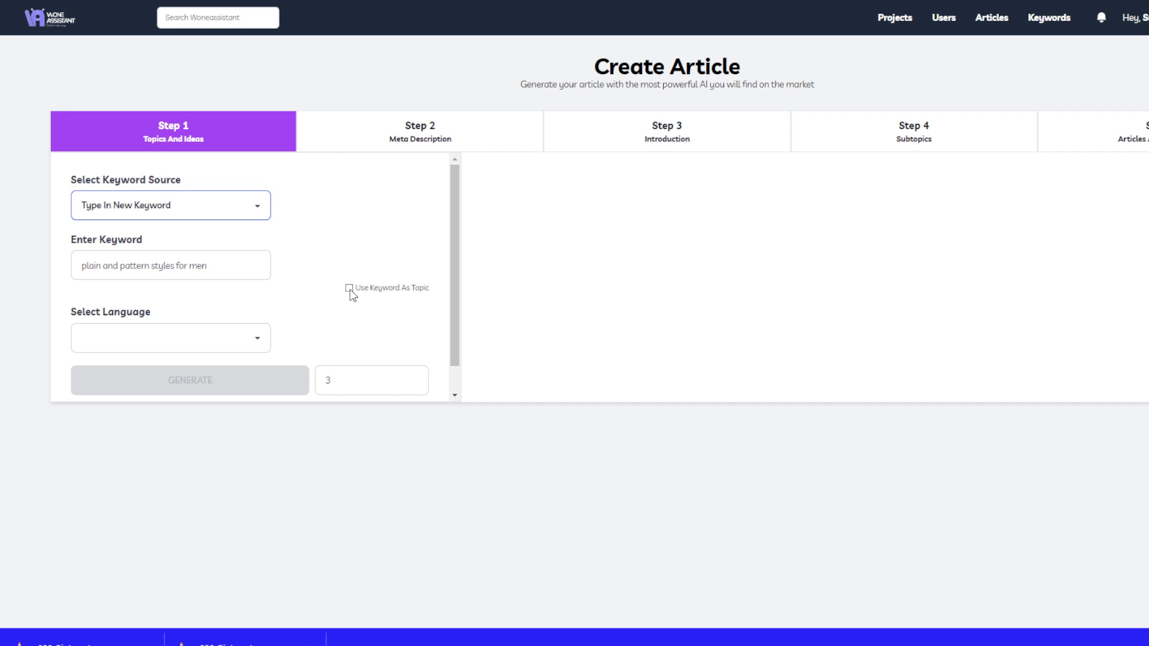
pyautogui.click(183, 341)
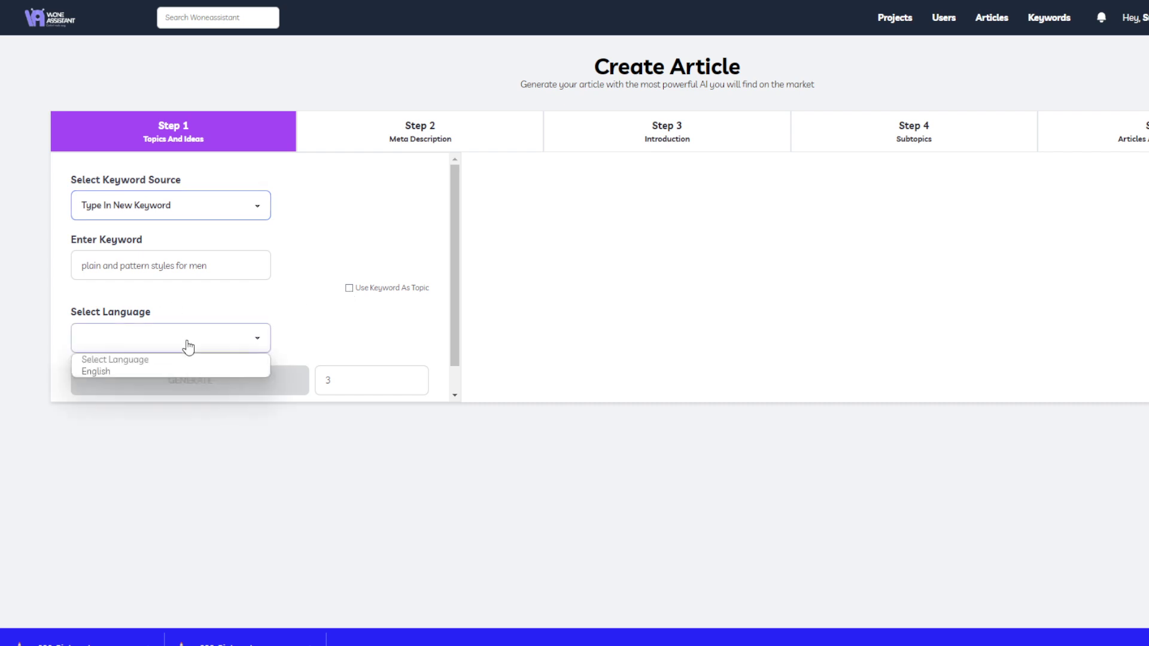
pyautogui.click(158, 371)
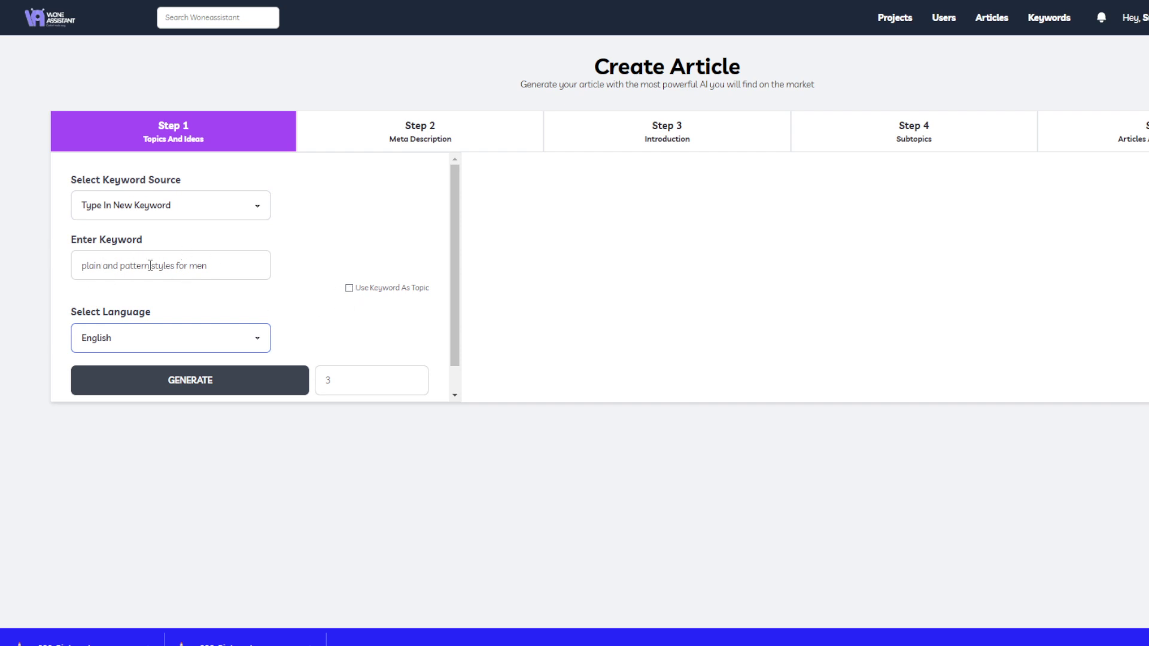
# Use the keyword as the article topic and proceed with it to the meta description stage.
pyautogui.click(348, 288)
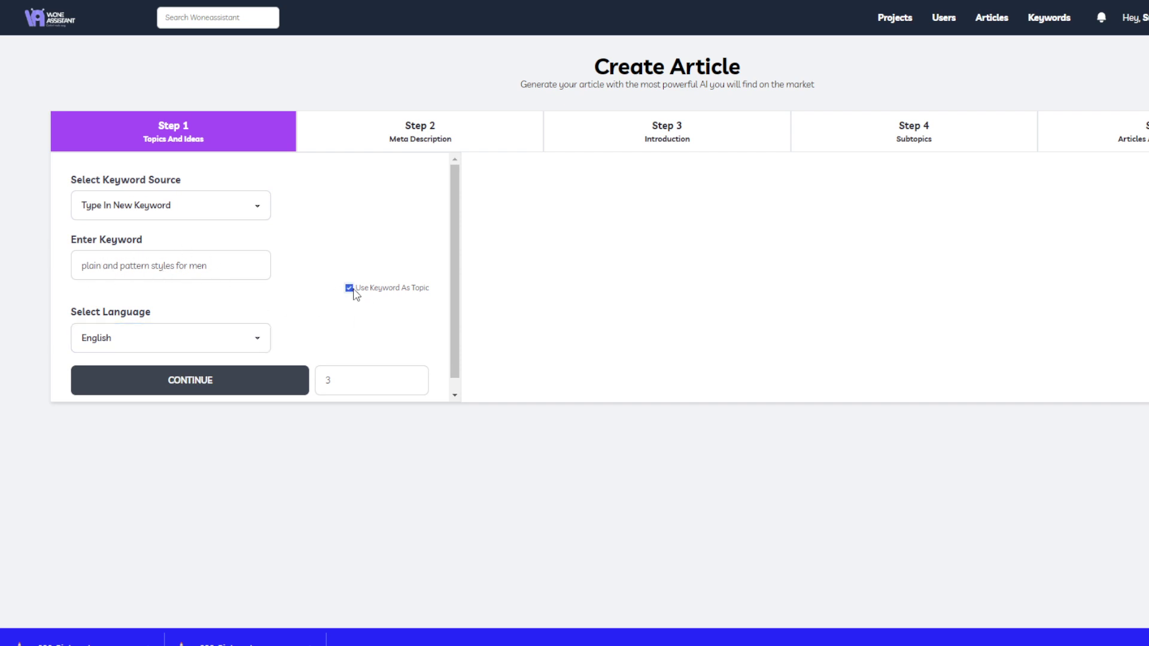
pyautogui.click(177, 381)
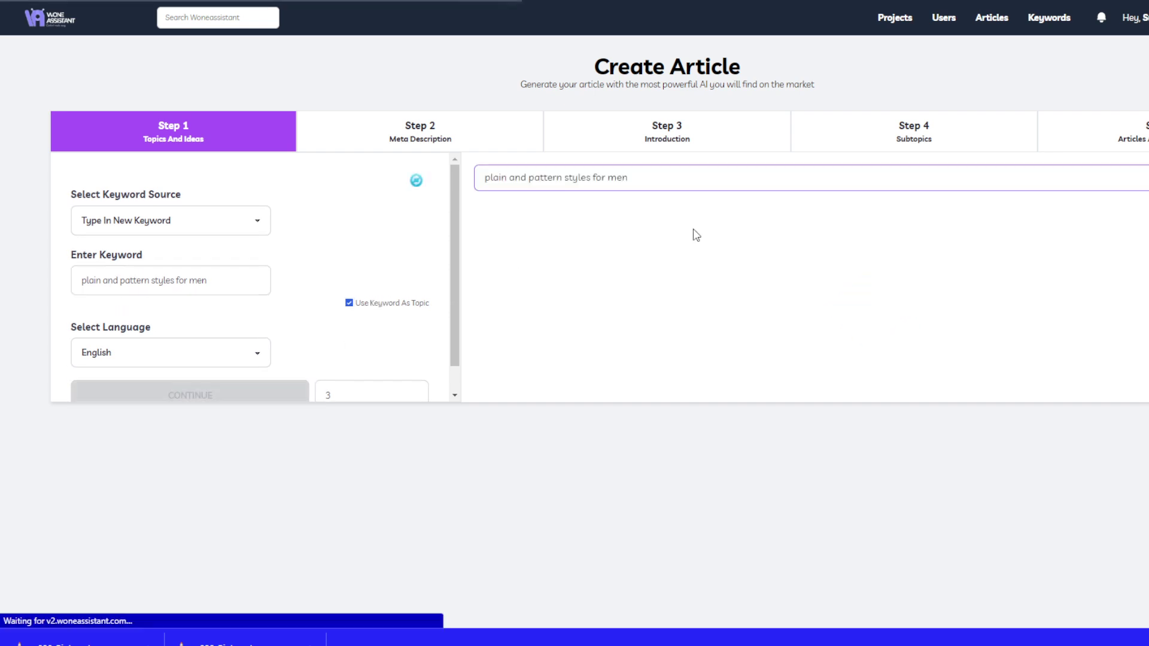
pyautogui.click(537, 182)
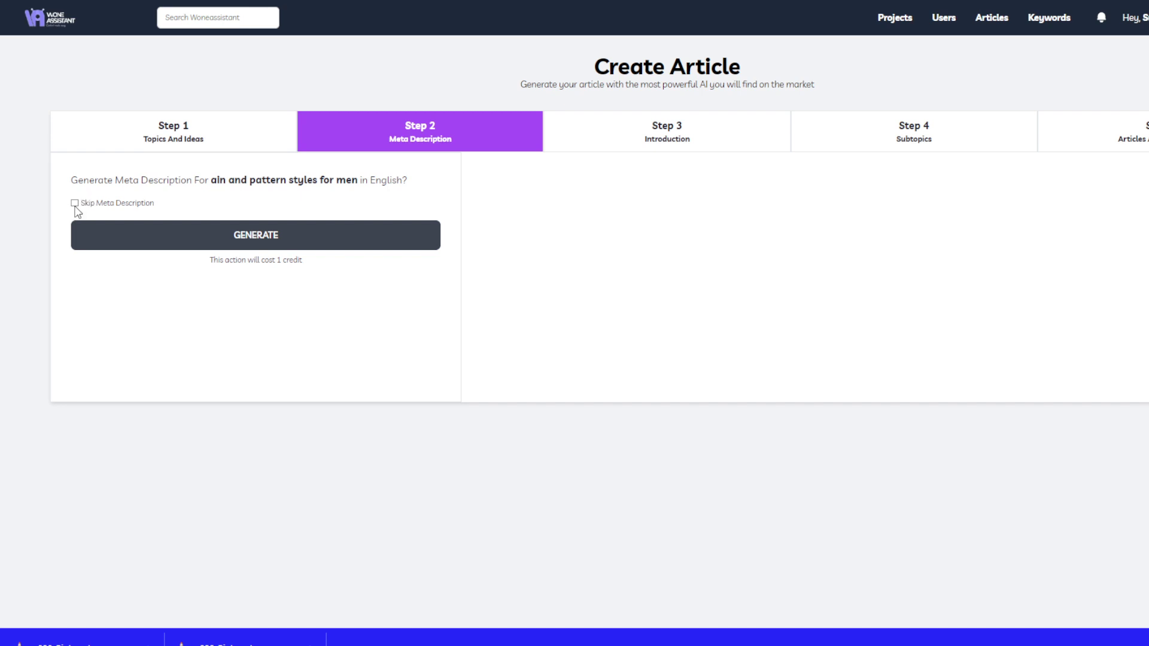
# Generate the meta description for the topic and accept it to proceed to the introduction stage.
pyautogui.click(270, 238)
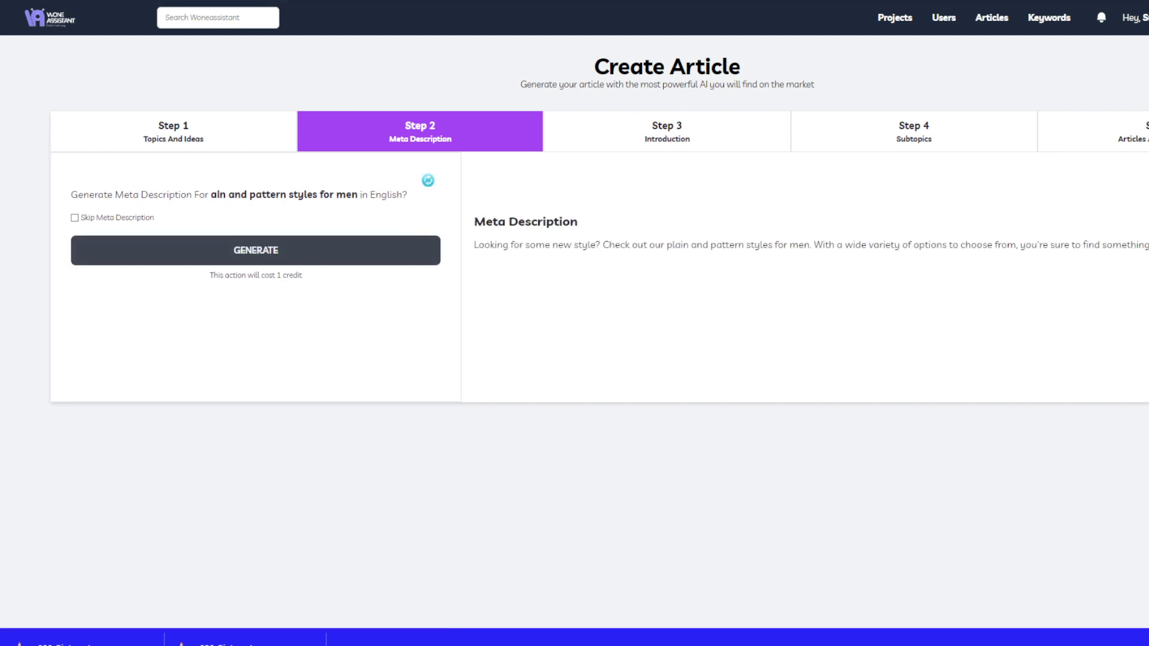
pyautogui.click(1146, 335)
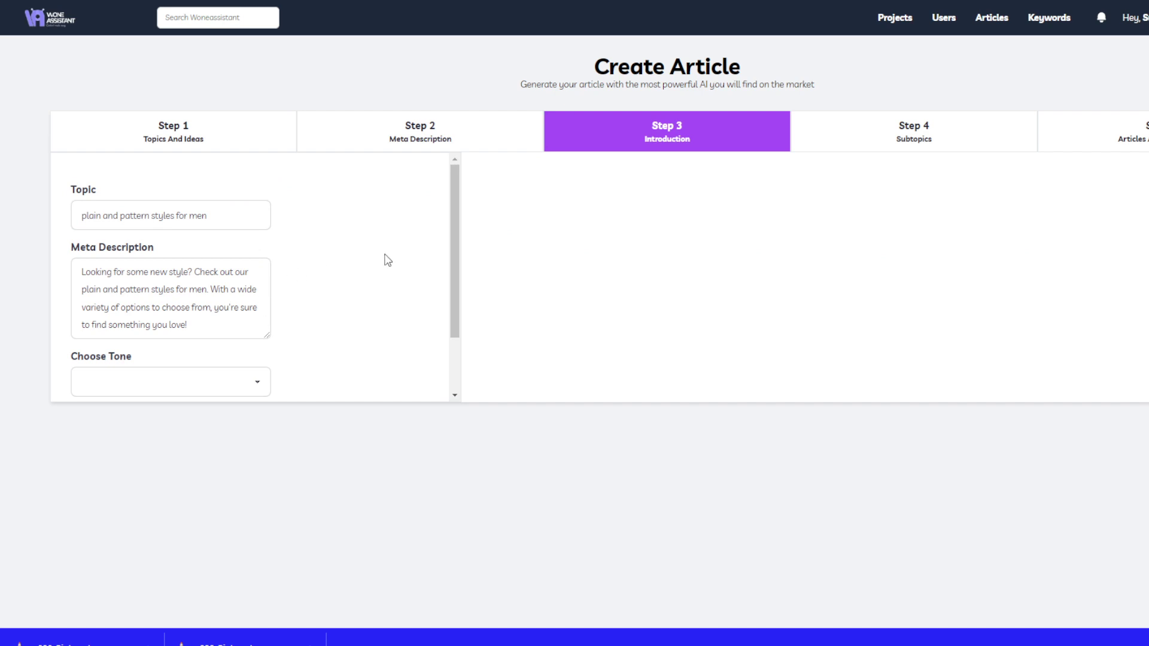
# Set the introduction's tone to Personal Experience and generate the introduction.
pyautogui.scroll(-2, 387, 260)
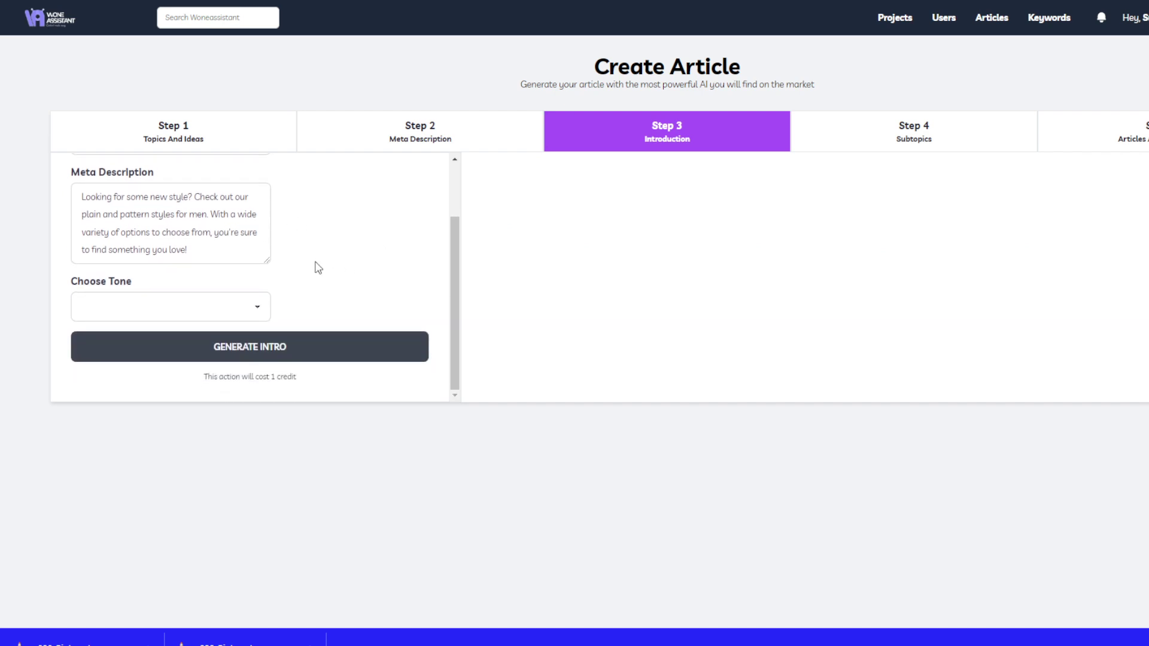
pyautogui.click(258, 310)
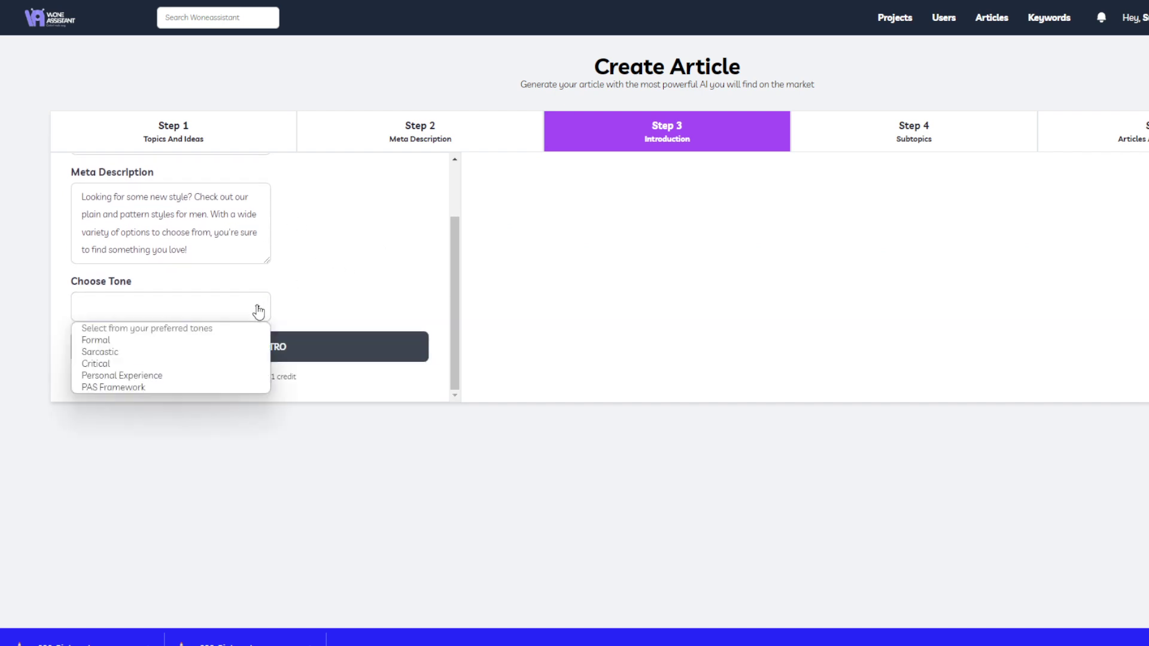
pyautogui.click(150, 375)
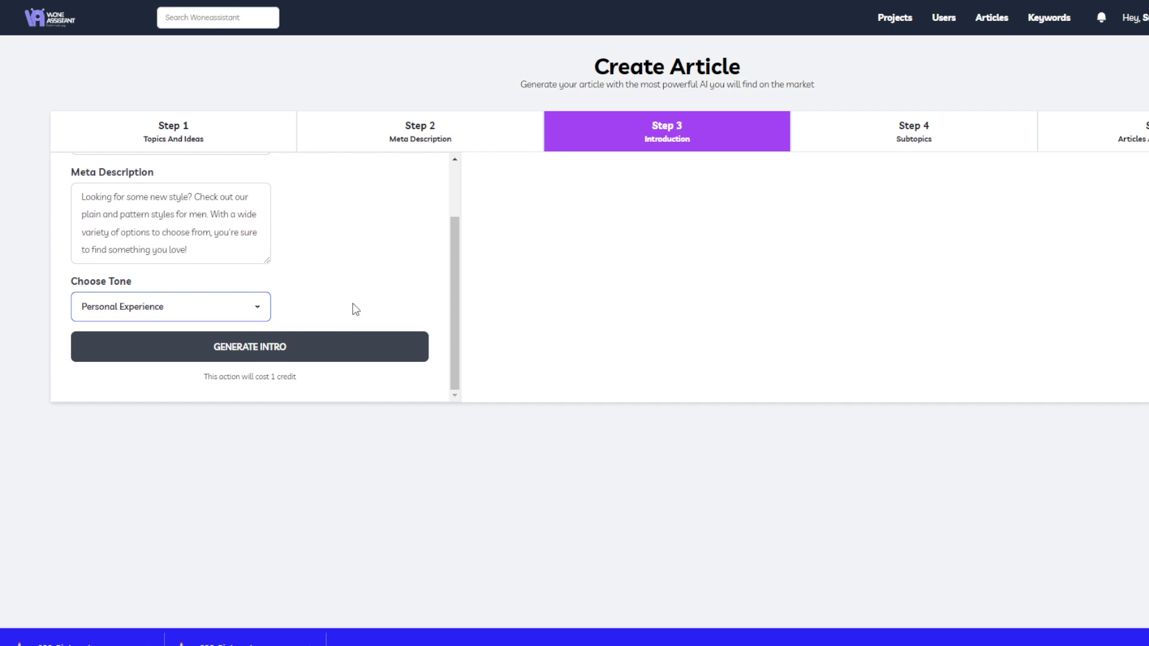
pyautogui.click(281, 347)
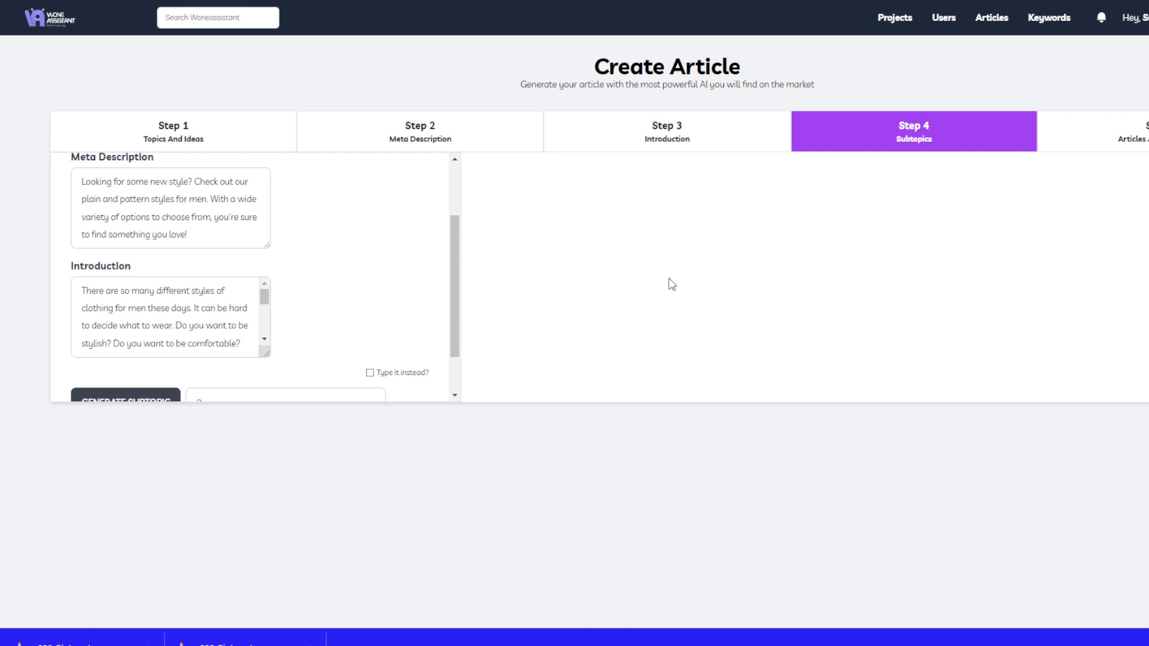
# Generate 3 subtopics for the article and continue with them to the articles and conclusion stage.
pyautogui.moveTo(451, 254); pyautogui.dragTo(451, 286)
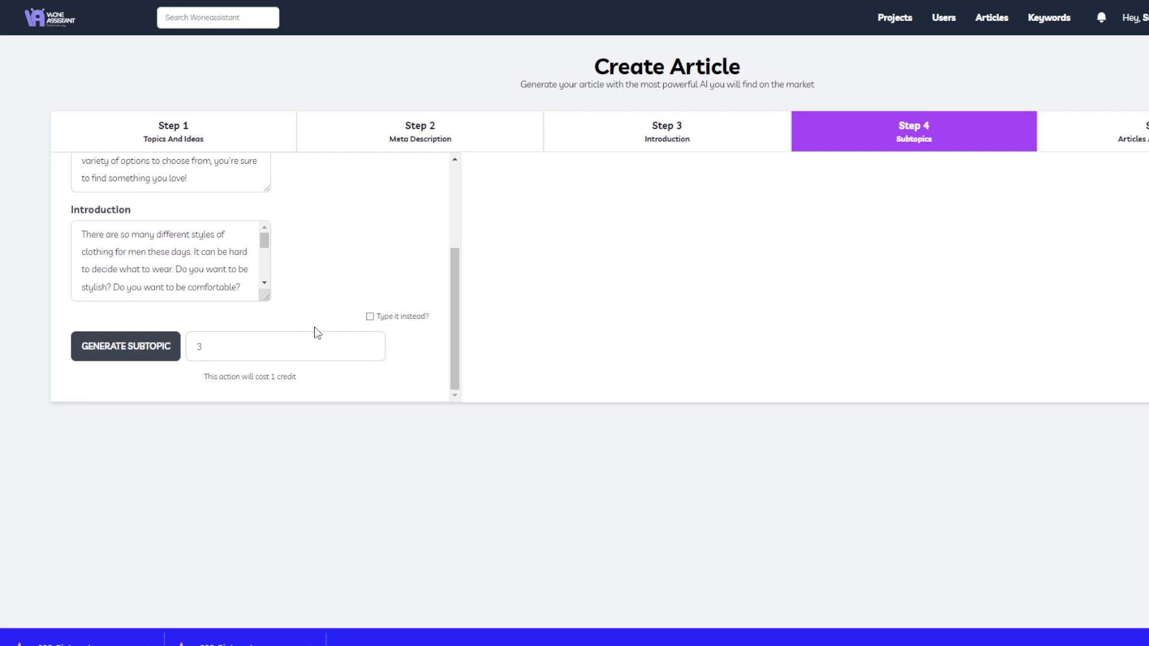
pyautogui.scroll(3, 377, 244)
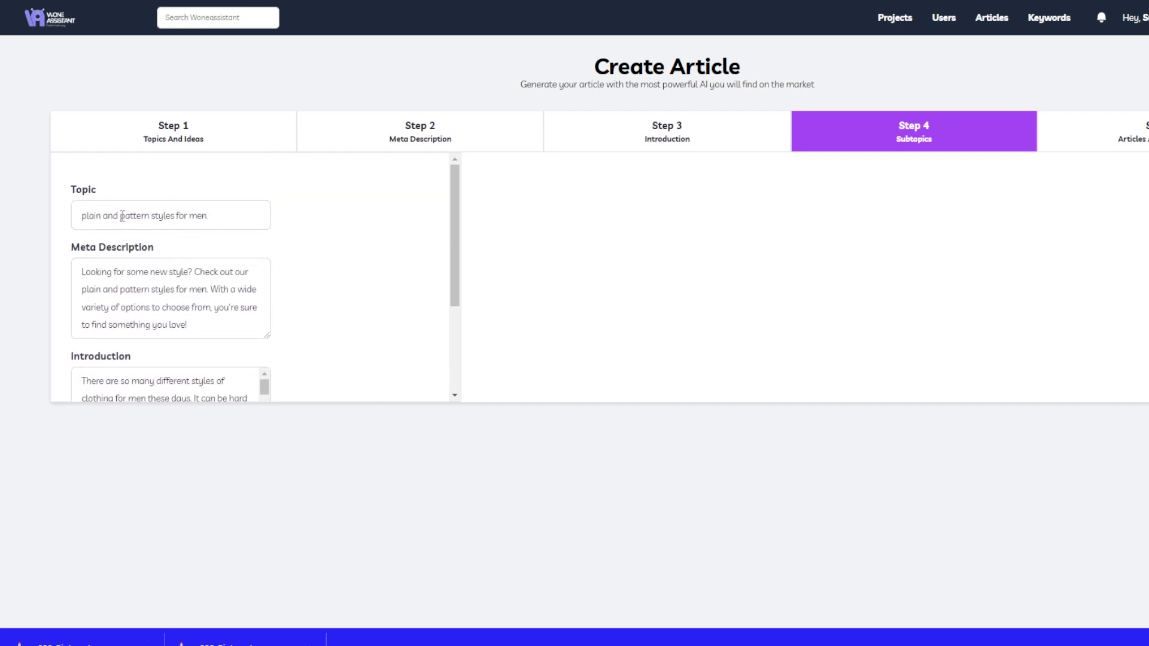
pyautogui.scroll(-3, 392, 239)
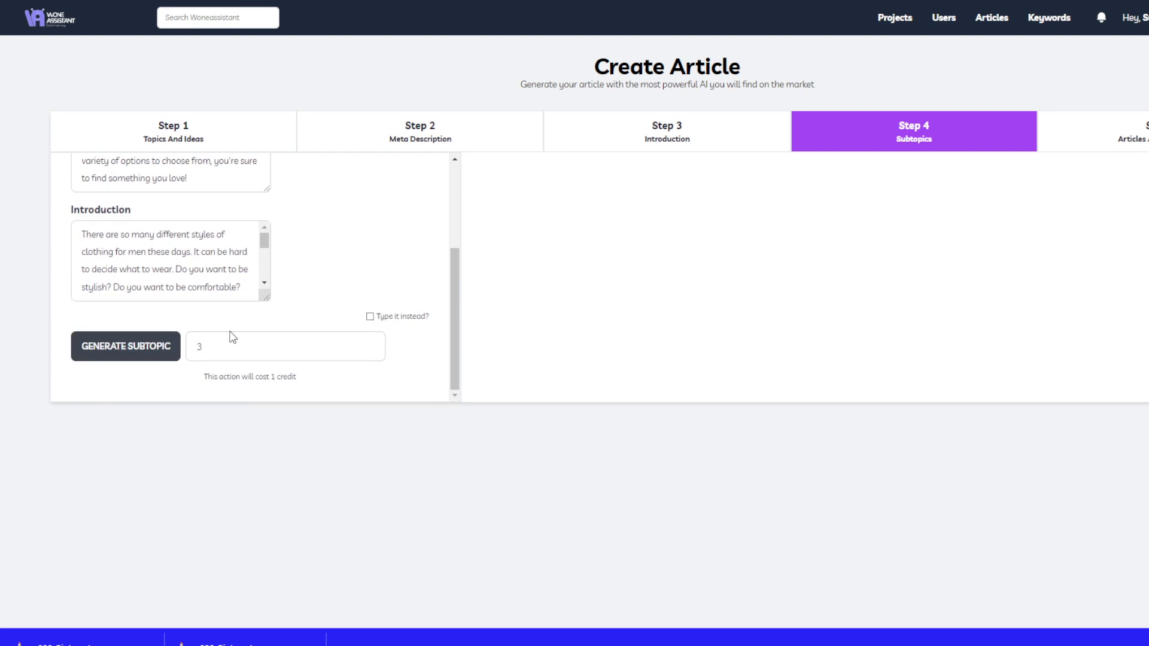
pyautogui.click(124, 350)
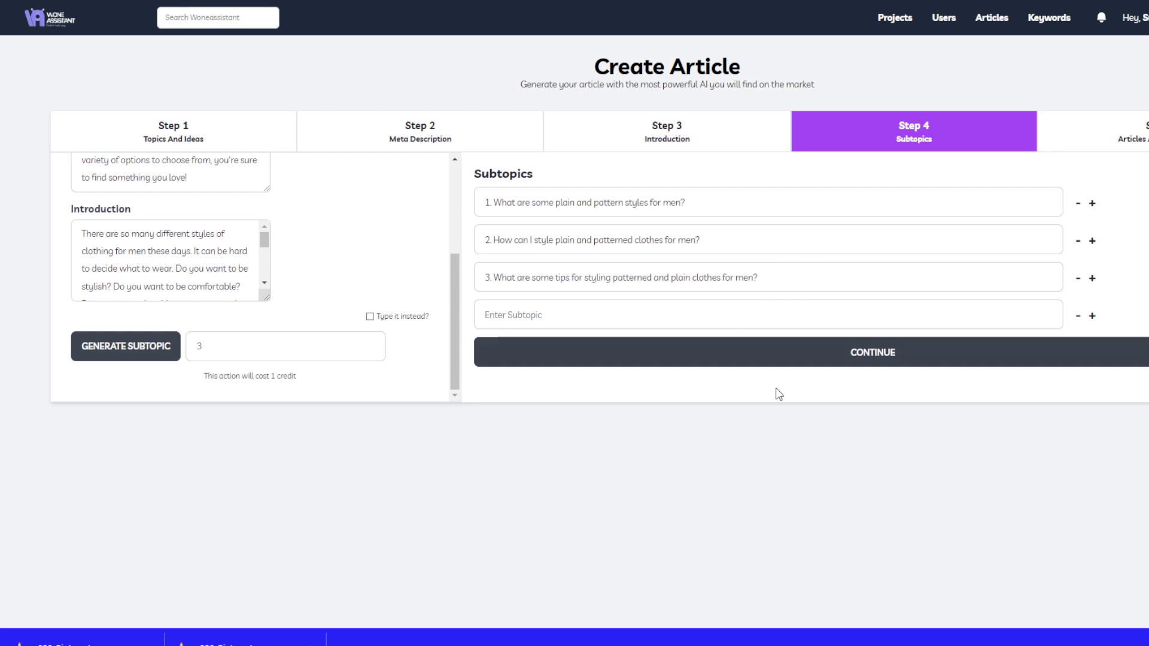
pyautogui.click(868, 355)
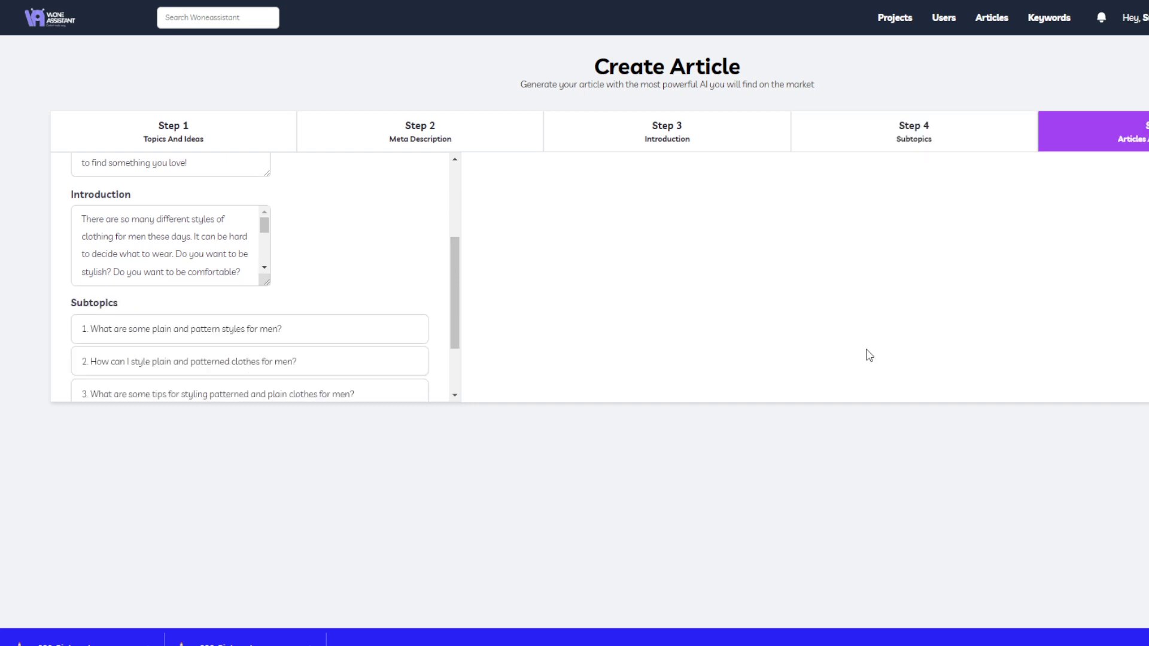
pyautogui.moveTo(451, 279); pyautogui.dragTo(278, 376)
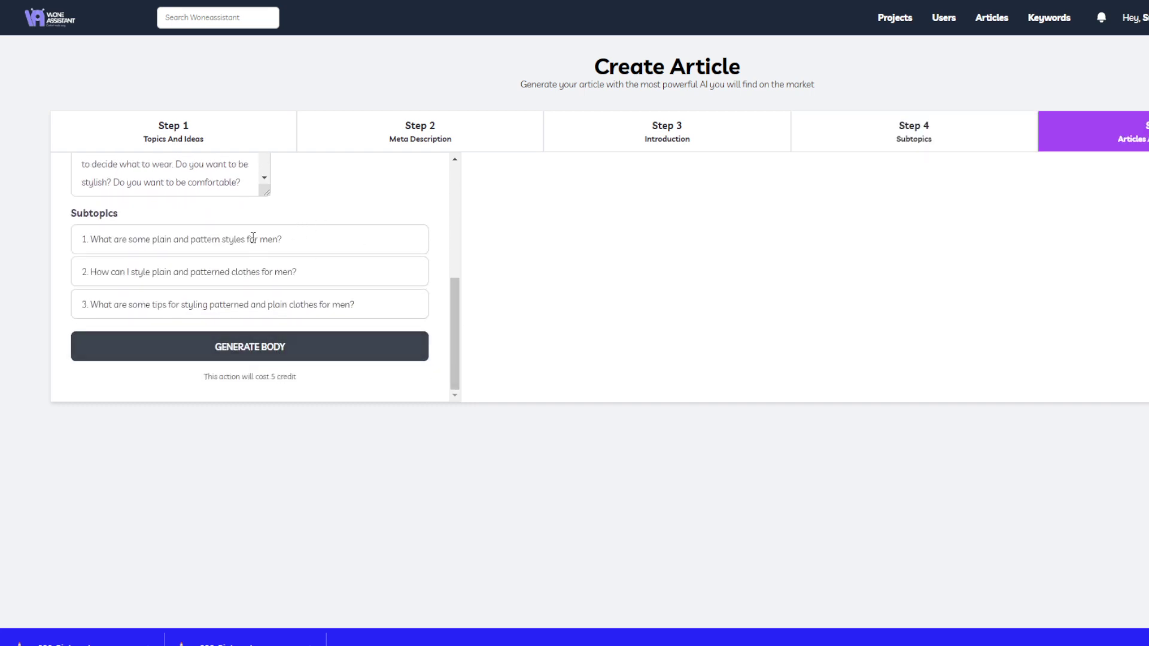
# Generate the article body from the topic, meta description, introduction and three subtopics.
pyautogui.click(272, 344)
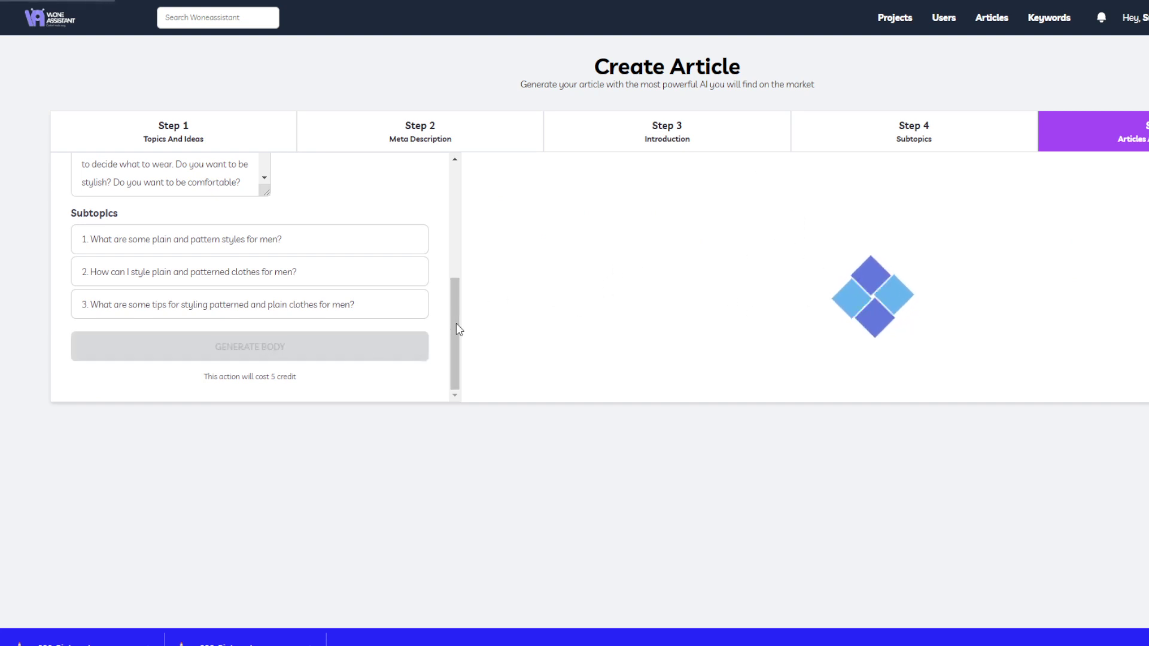
pyautogui.moveTo(456, 323); pyautogui.dragTo(387, 172)
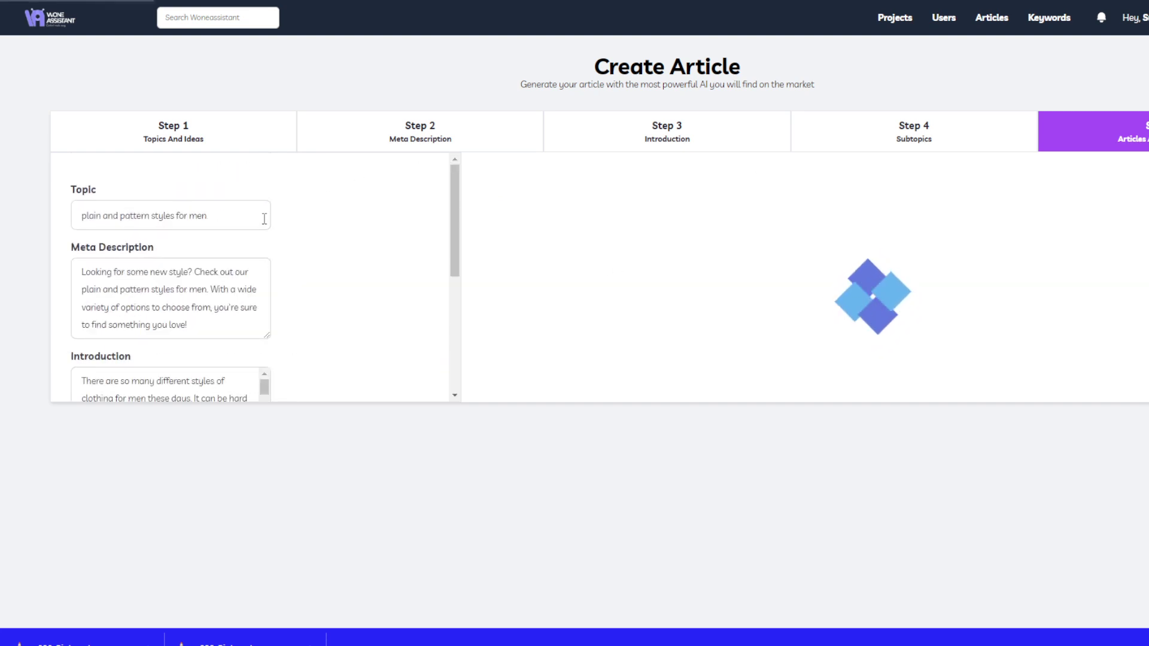
pyautogui.scroll(-3, 117, 326)
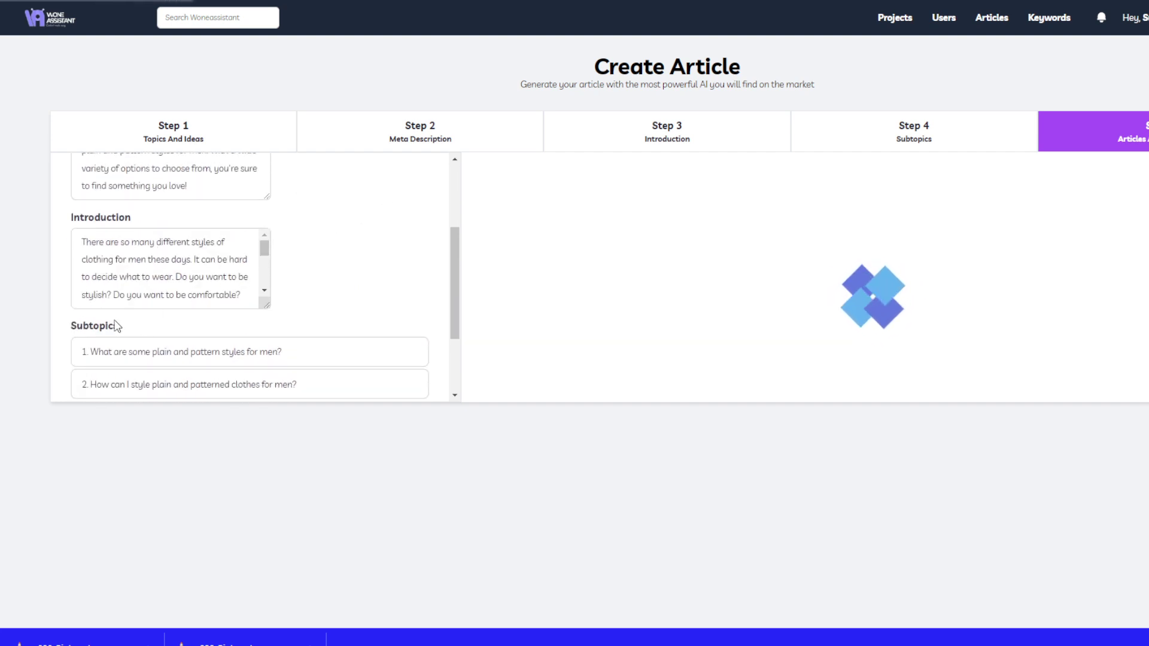
pyautogui.scroll(-3, 330, 250)
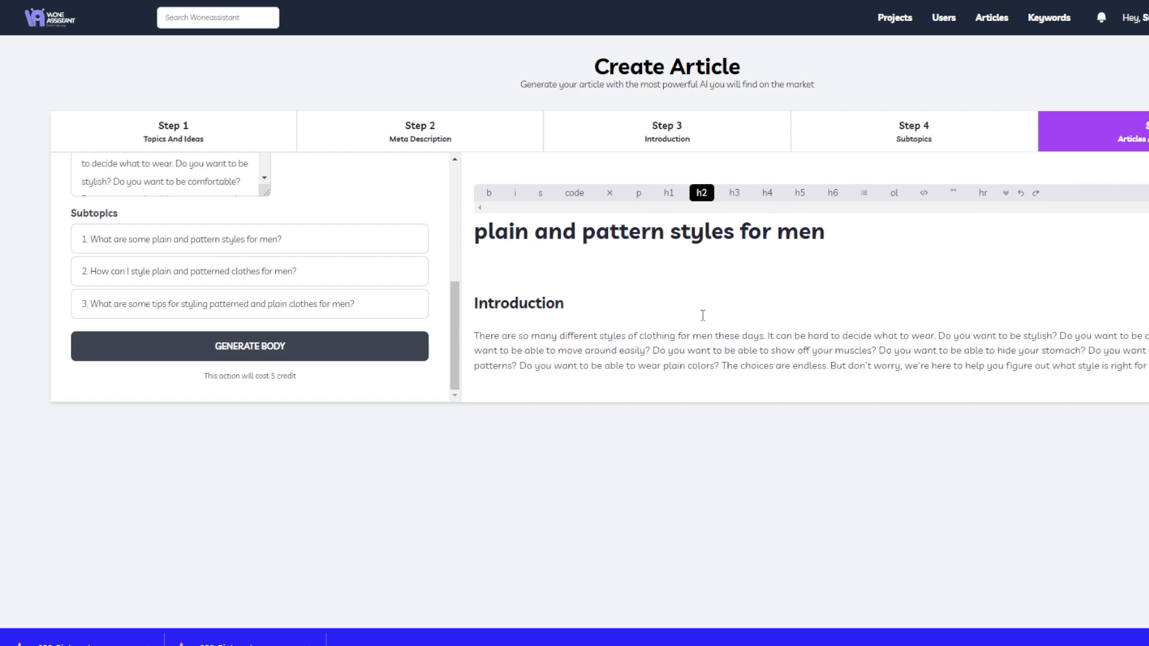
# Copy the whole generated article, from the title "plain and pattern styles for men" through the conclusion.
pyautogui.scroll(-6, 701, 322)
pyautogui.scroll(-2, 709, 305)
pyautogui.scroll(1, 709, 304)
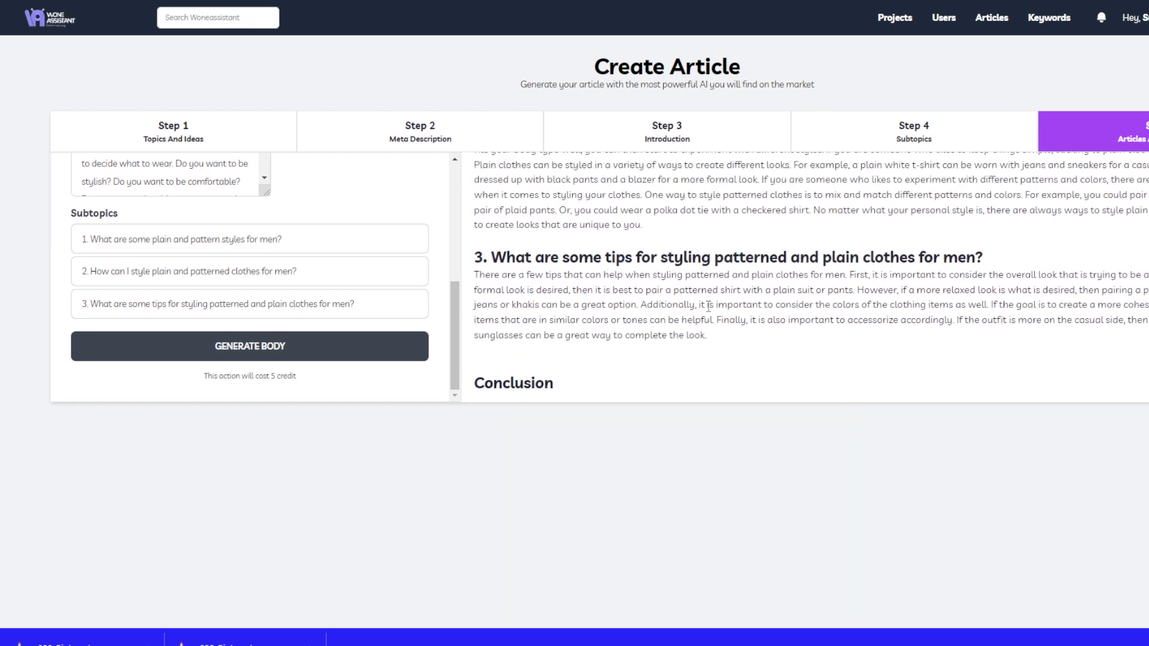
pyautogui.scroll(-1, 709, 304)
pyautogui.scroll(10, 712, 296)
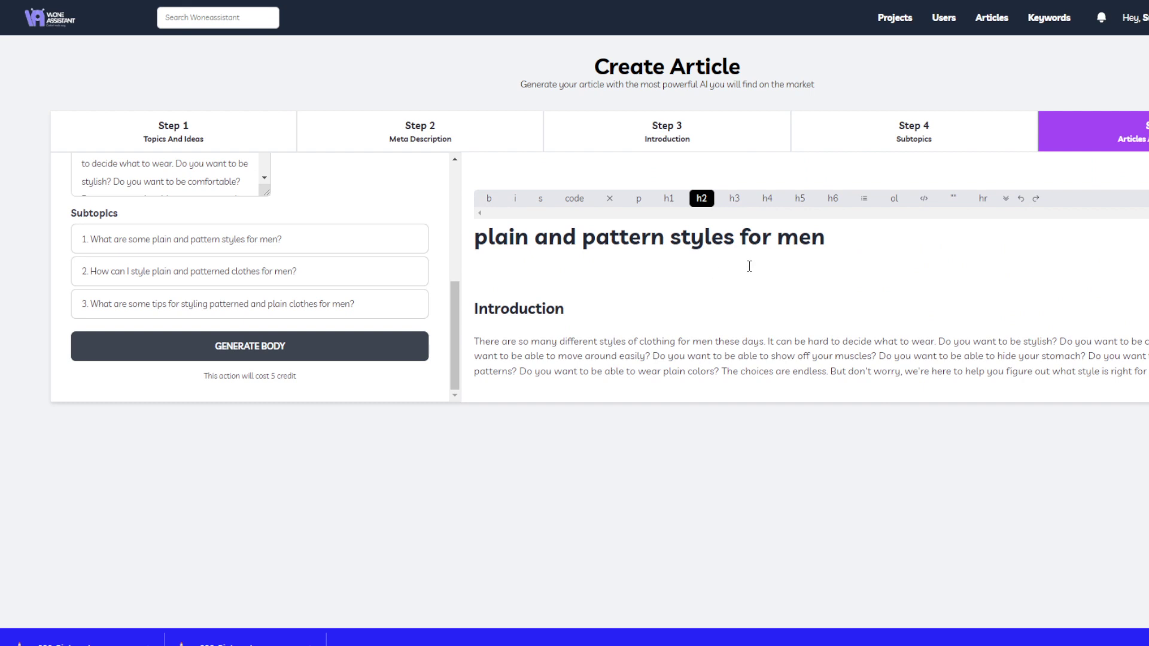
pyautogui.scroll(-1, 749, 265)
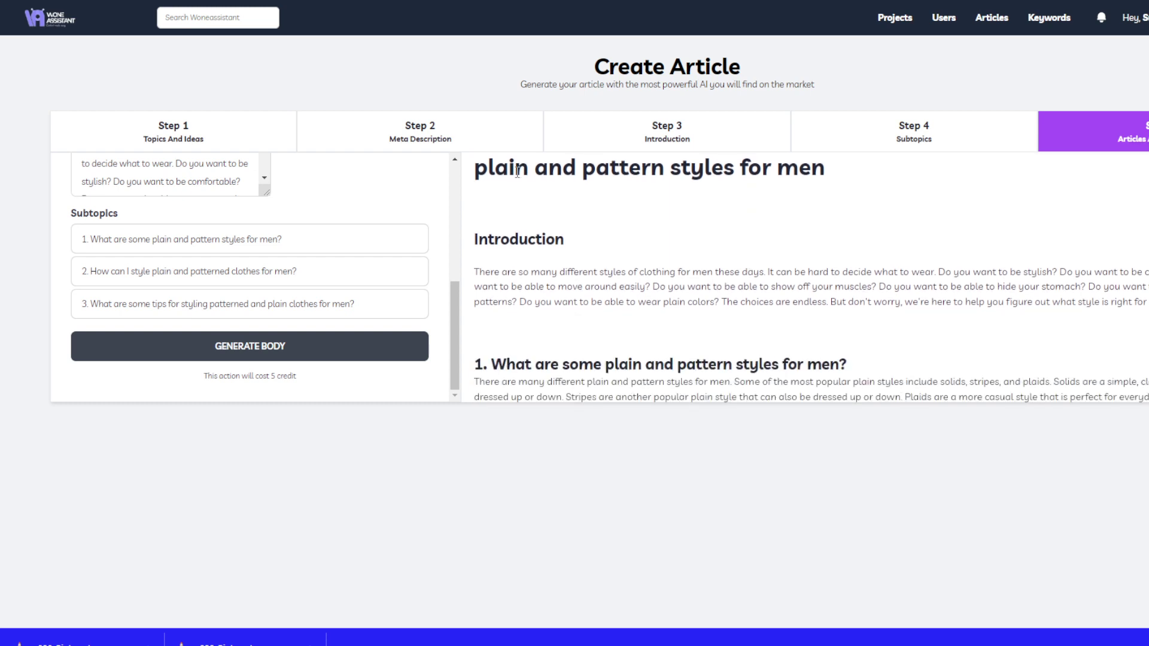
pyautogui.moveTo(475, 168); pyautogui.dragTo(1035, 404)
pyautogui.rightClick(661, 222)
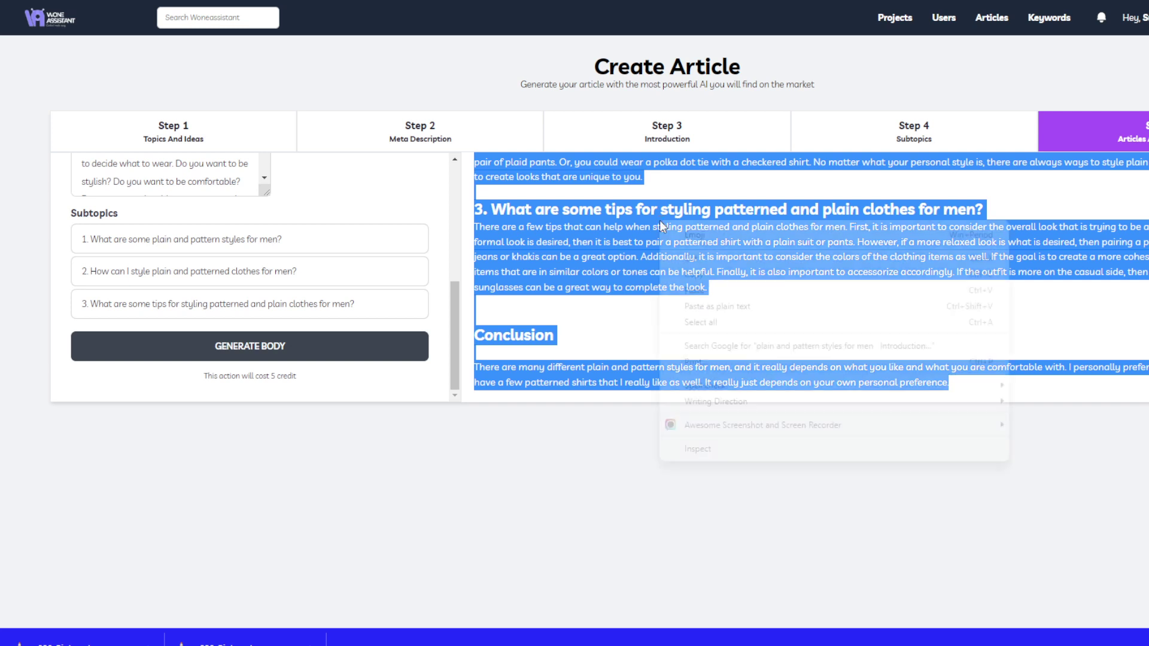
pyautogui.click(724, 274)
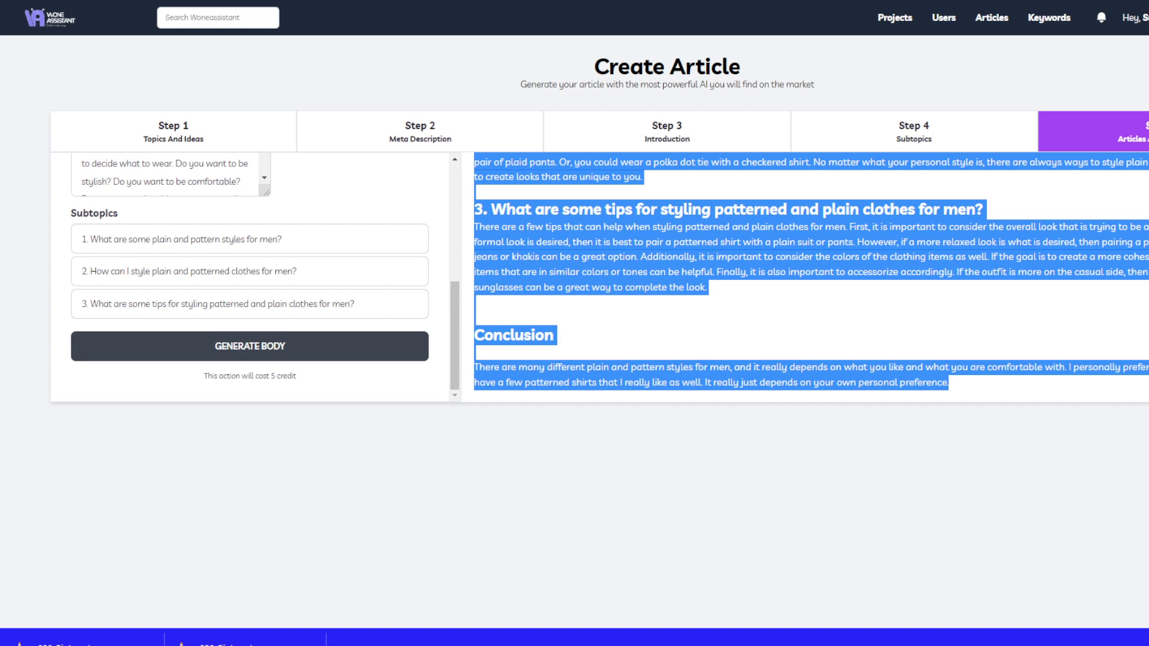
# Switch to the Word document and replace its "Domain.com/wp-admin" text with the copied article.
pyautogui.hotkey('alt', 'Tab')
pyautogui.click(716, 327)
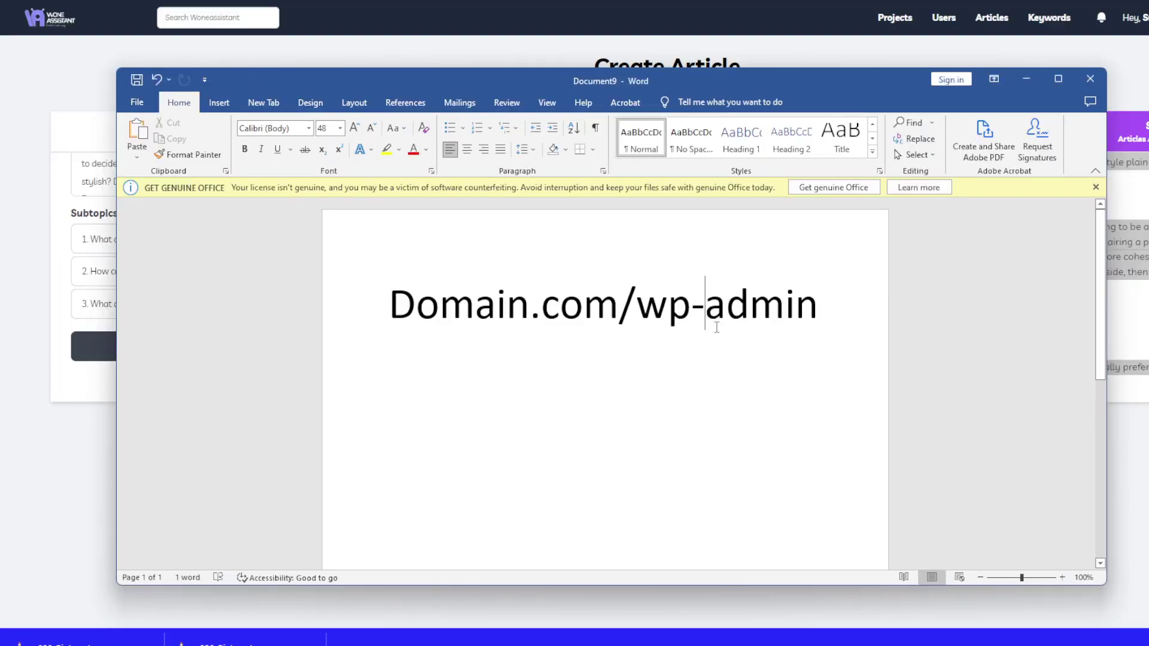
pyautogui.tripleClick(716, 327)
pyautogui.hotkey('ctrl', 'v')
pyautogui.scroll(10, 721, 329)
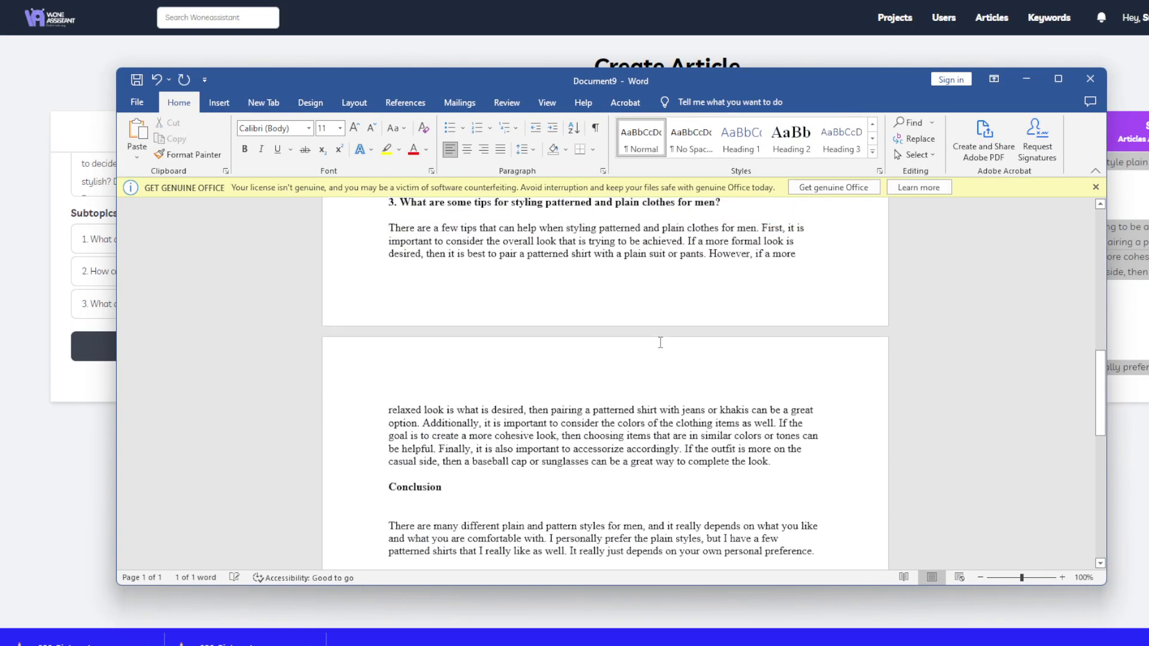
pyautogui.scroll(1, 660, 341)
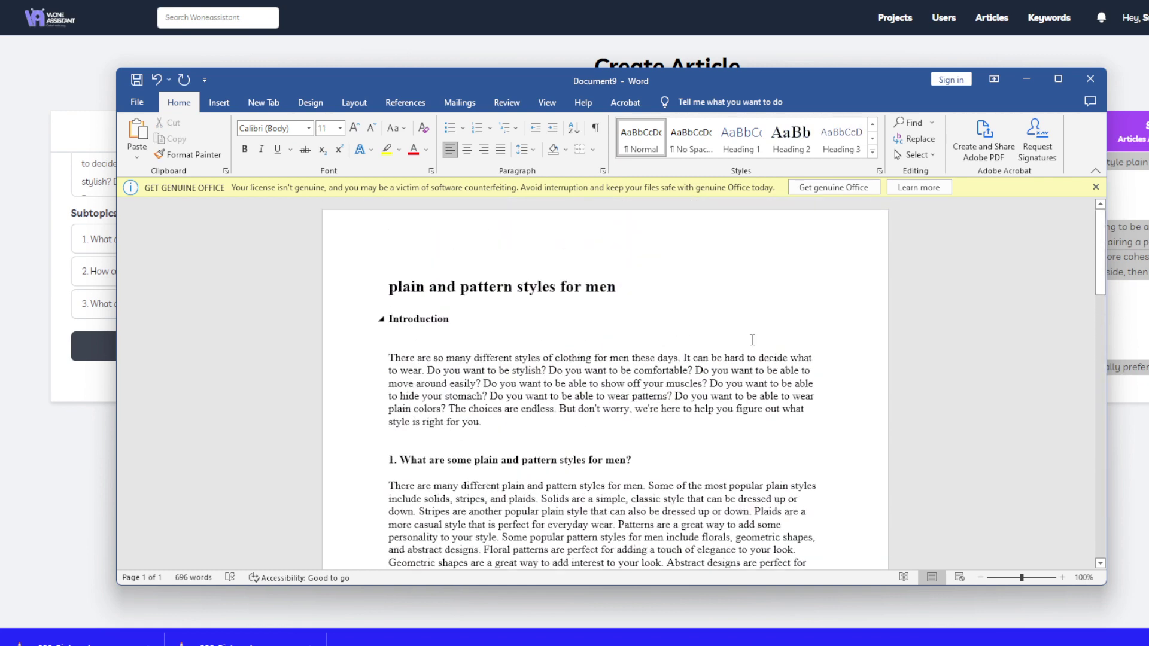
# Maximize the Word document and copy the article title "plain and pattern styles for men".
pyautogui.hotkey('alt', 'Tab')
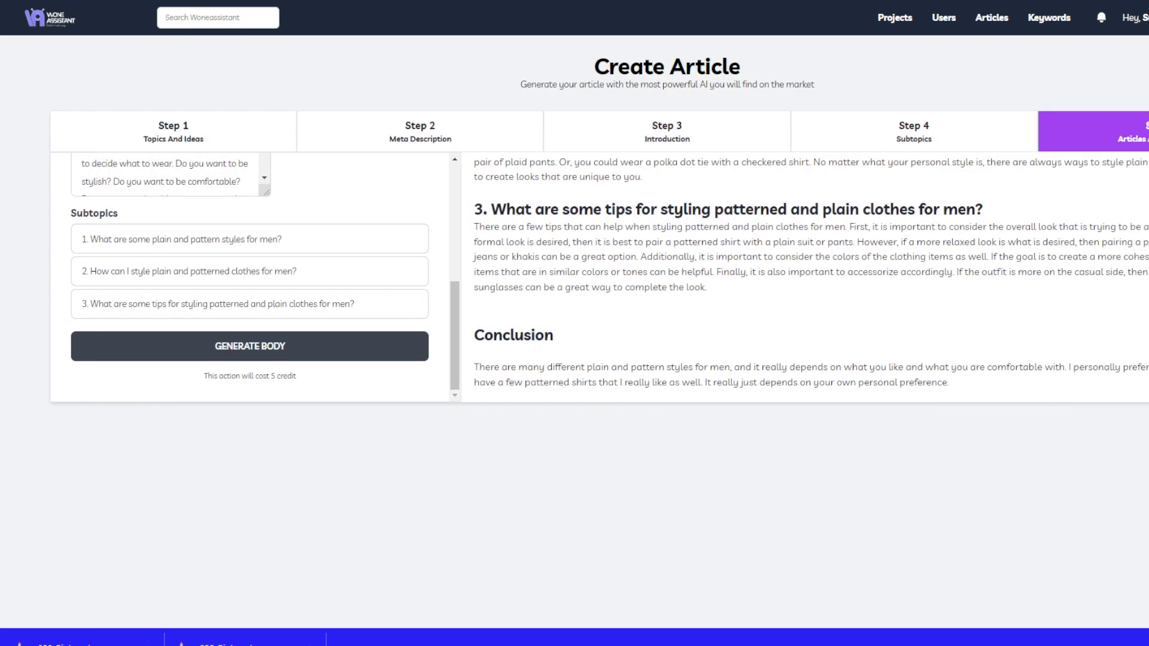
pyautogui.scroll(10, 811, 278)
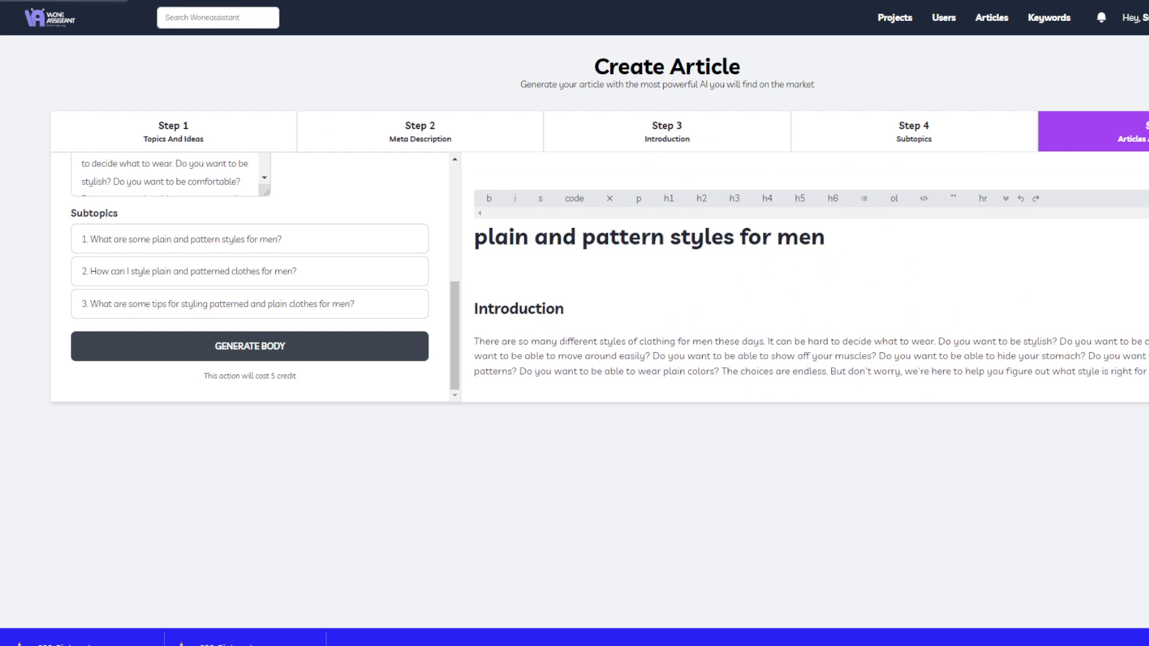
pyautogui.moveTo(831, 645)
pyautogui.click(867, 595)
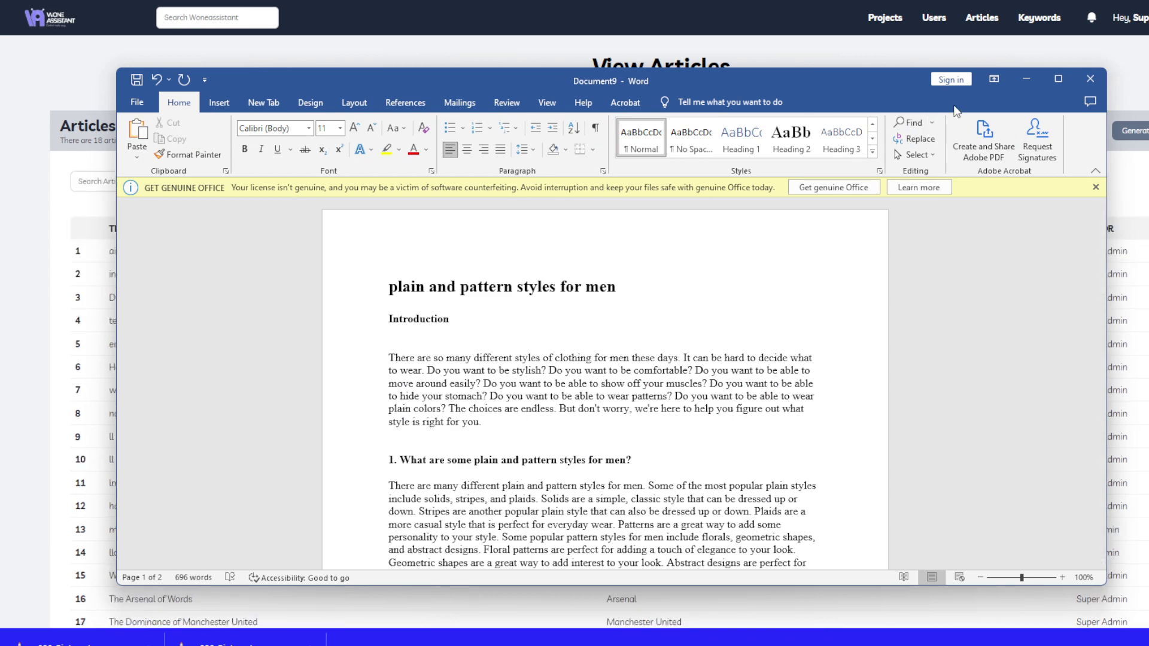
pyautogui.click(1055, 79)
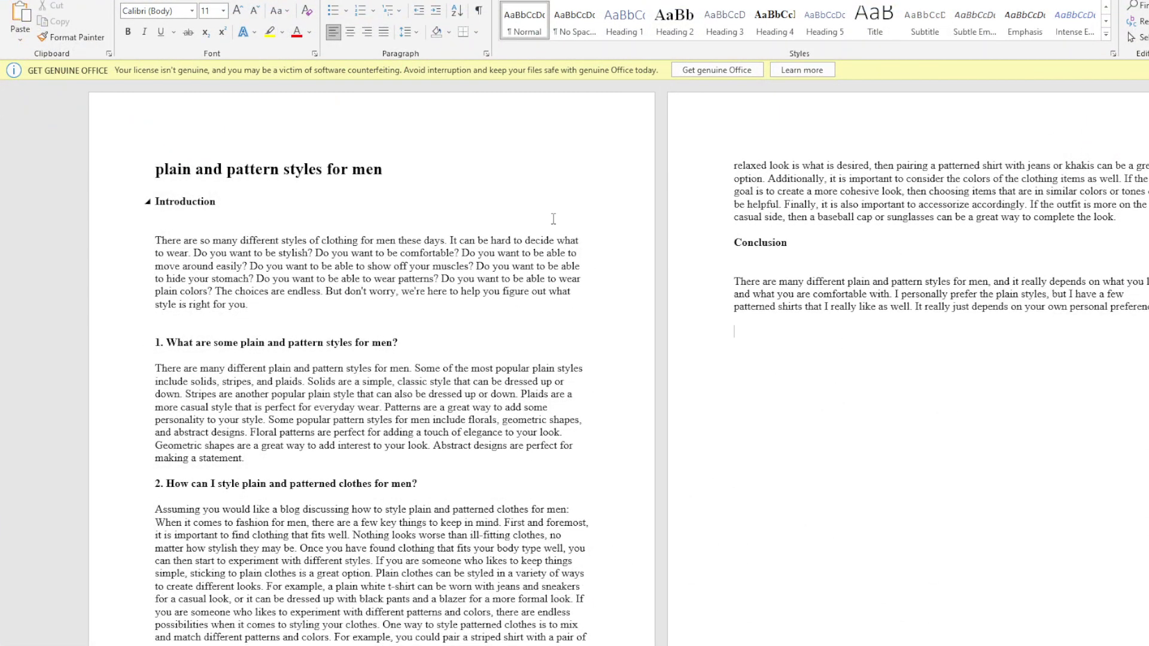
pyautogui.moveTo(384, 171); pyautogui.dragTo(174, 172)
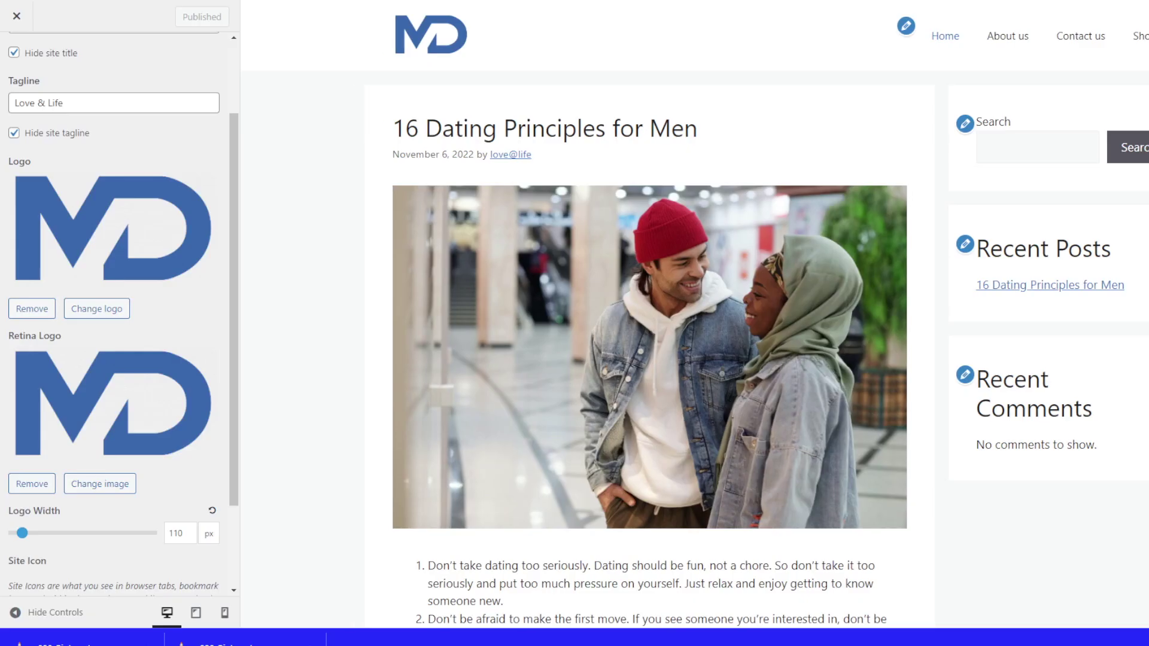
# Switch to WordPress, leave the site customizer and start a new post titled "plain and pattern styles for men".
pyautogui.click(20, 19)
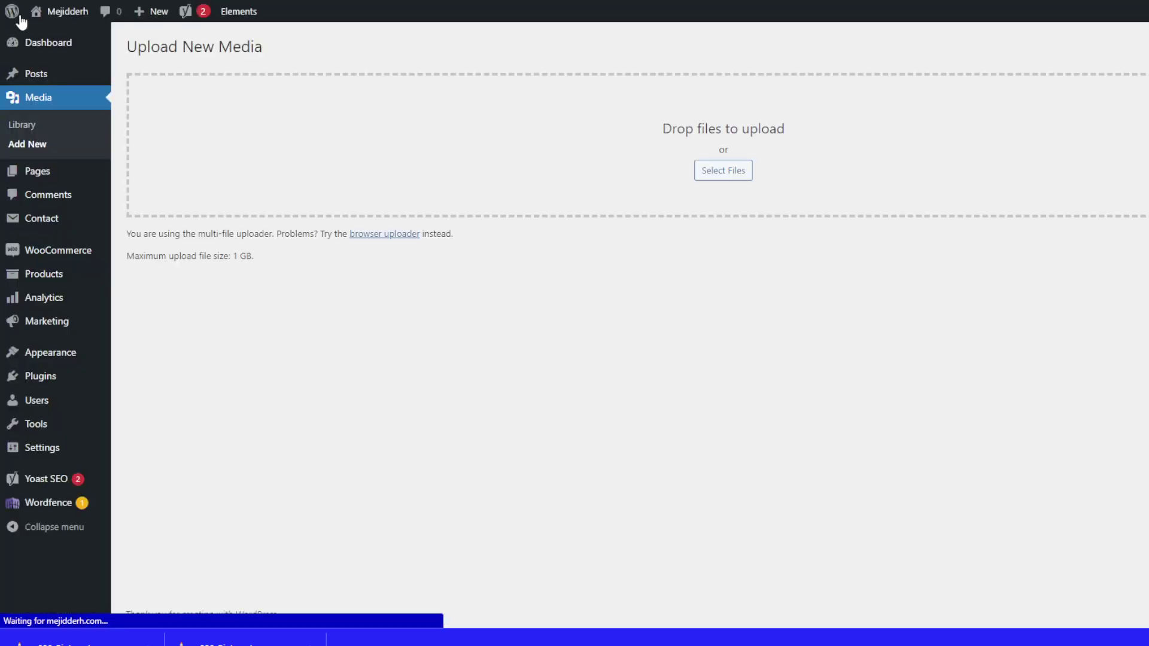
pyautogui.moveTo(47, 72)
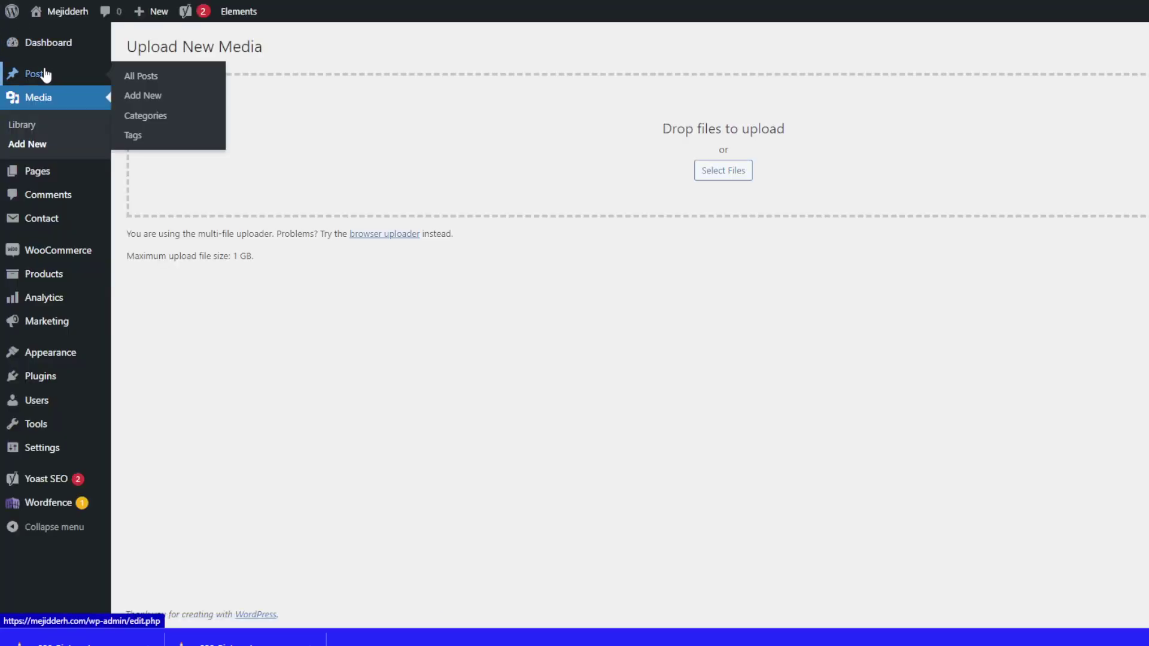
pyautogui.click(143, 97)
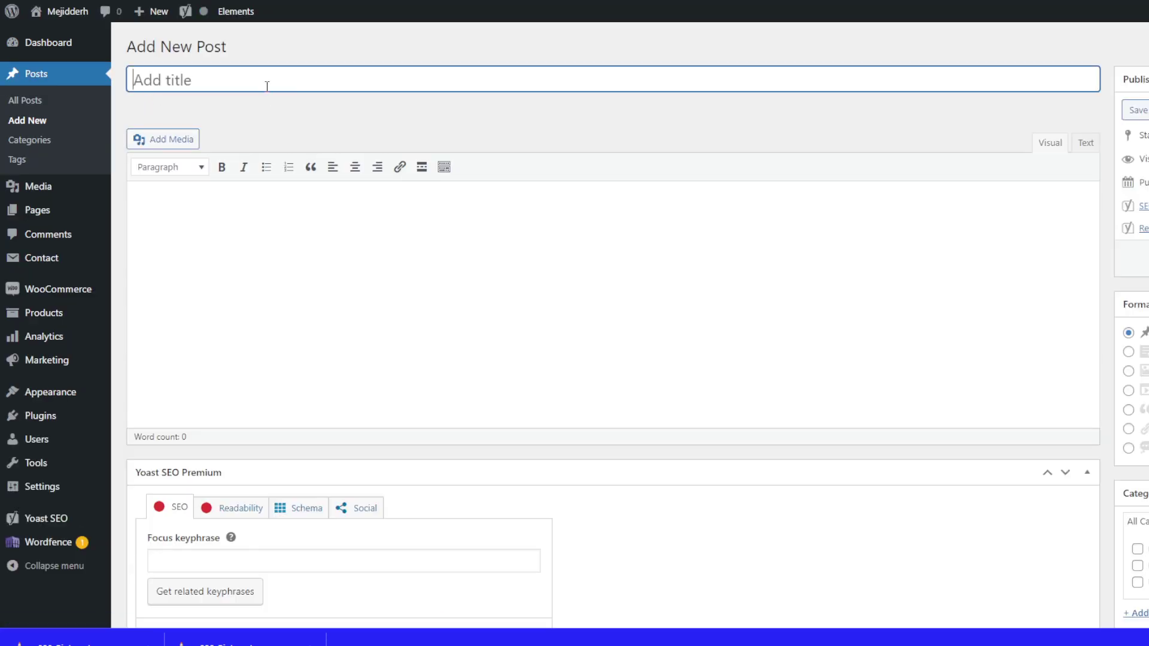
pyautogui.hotkey('ctrl', 'v')
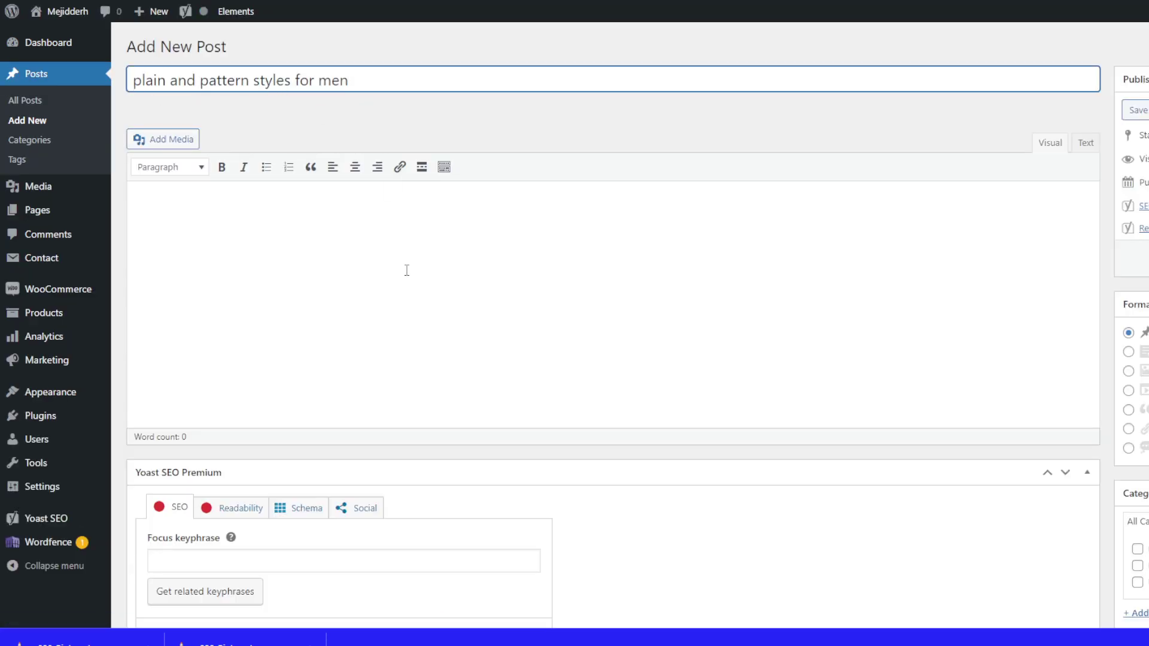
# Set the post's Yoast SEO focus keyphrase to "plain and pattern styles for men".
pyautogui.scroll(-1, 316, 351)
pyautogui.click(251, 490)
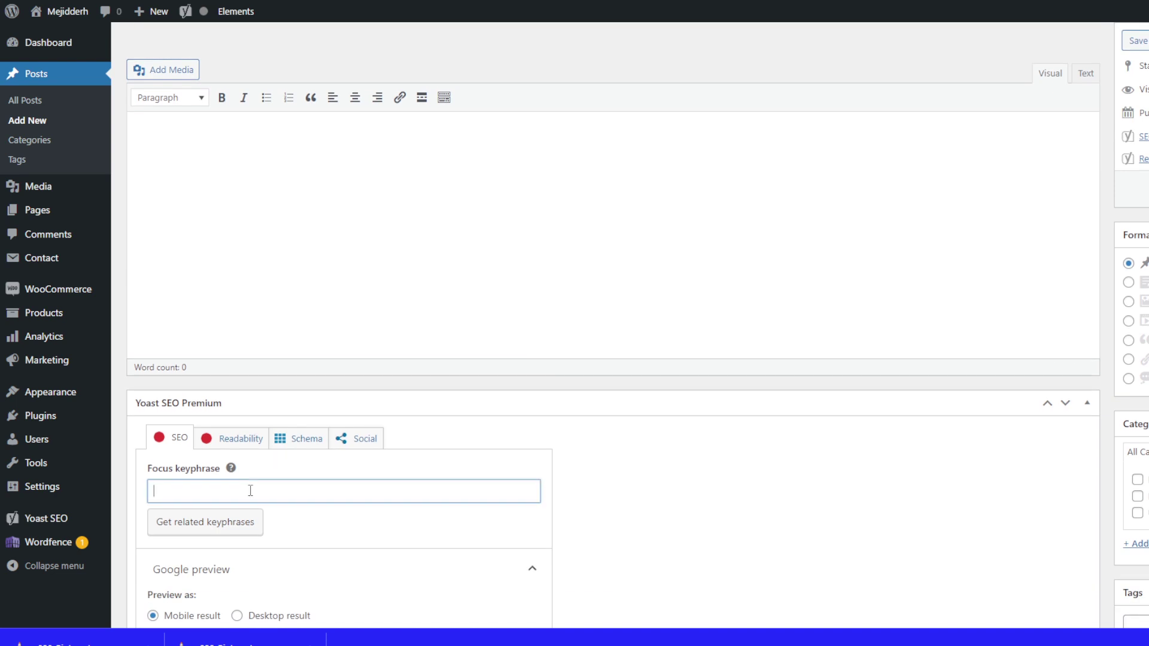
pyautogui.hotkey('ctrl', 'v')
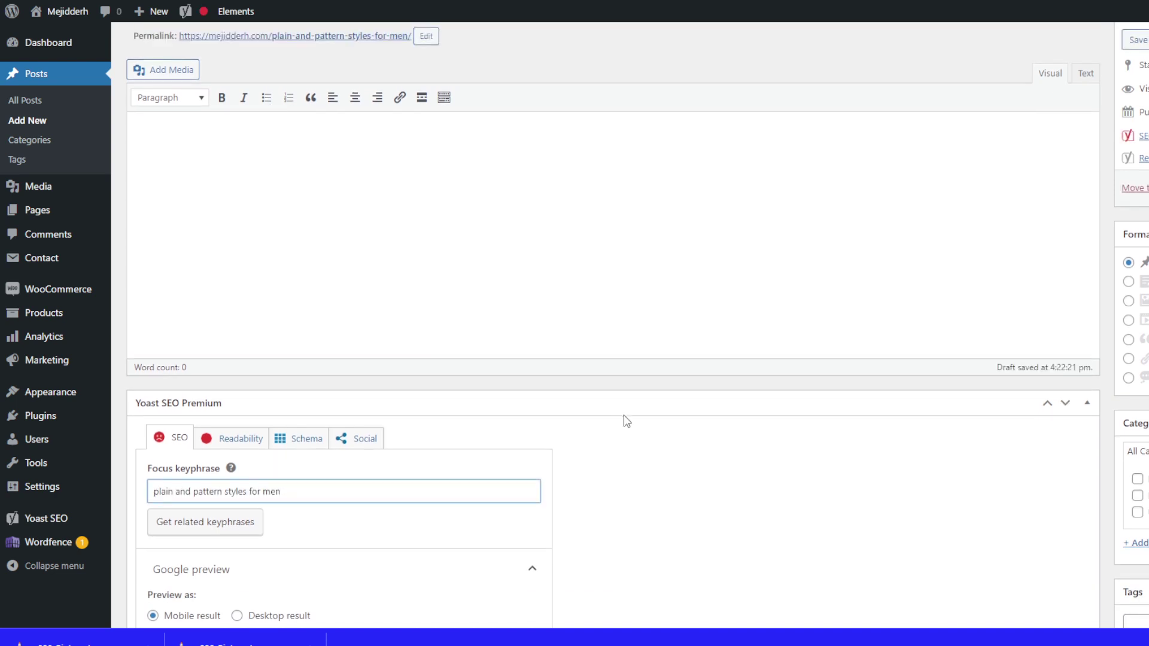
# Switch to Word and copy the article without its title, from the introduction through the conclusion.
pyautogui.scroll(-2, 623, 418)
pyautogui.scroll(-4, 464, 436)
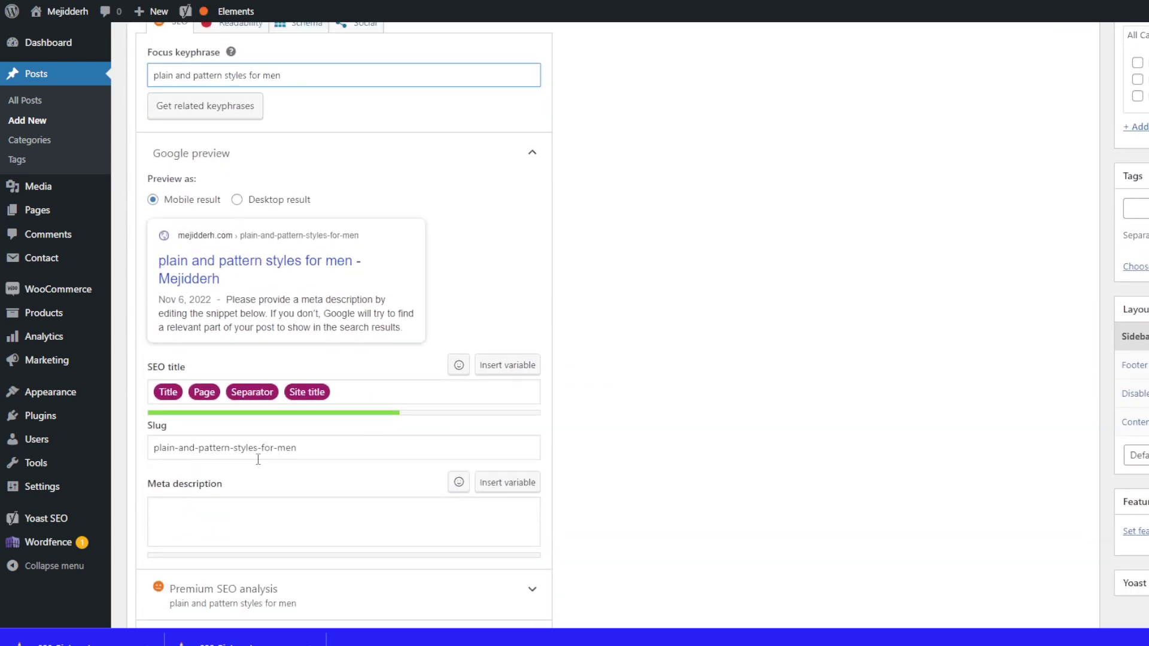
pyautogui.scroll(1, 684, 313)
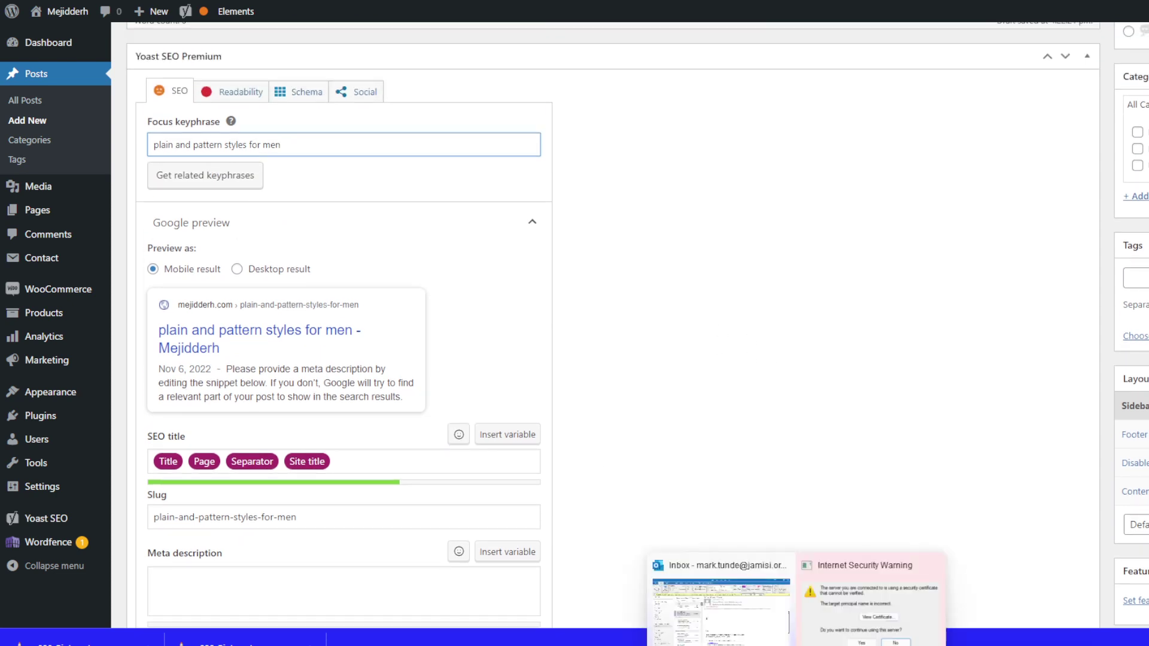
pyautogui.moveTo(826, 641)
pyautogui.click(902, 610)
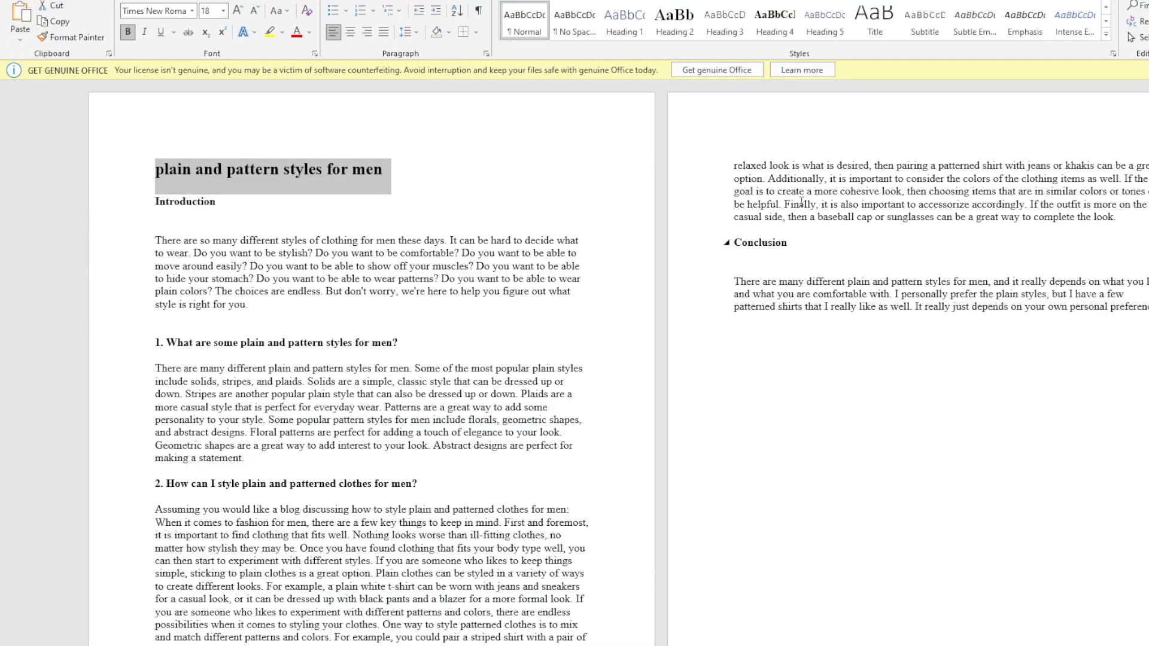
pyautogui.hotkey('alt', 'Tab')
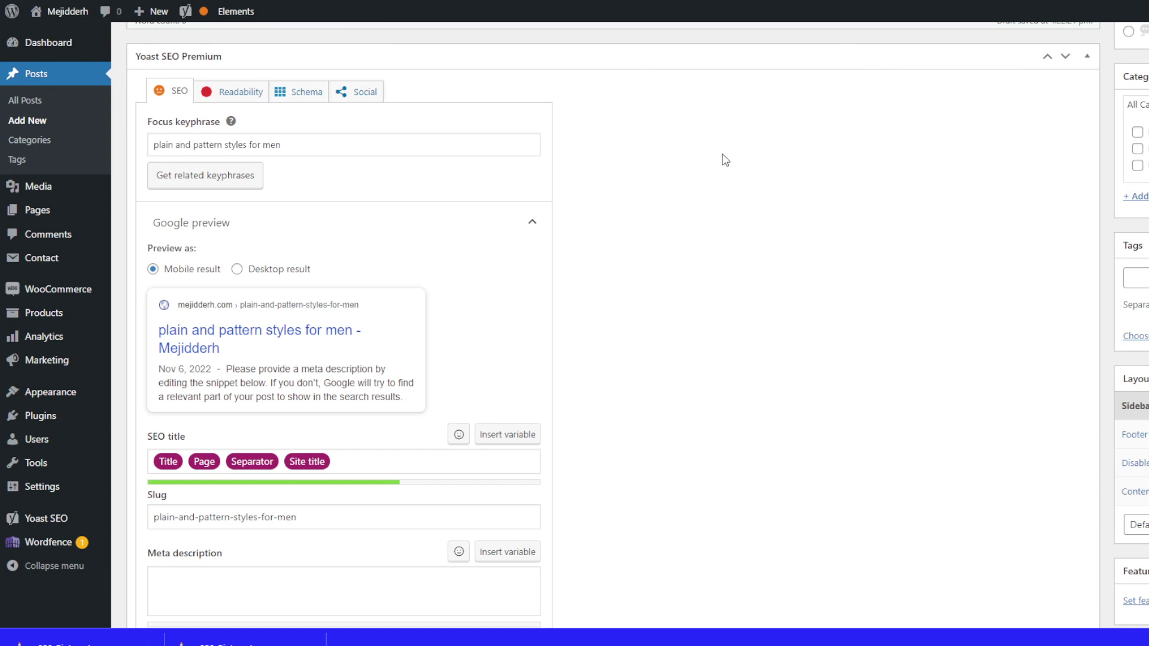
# Paste the copied article text into the content area of the new WordPress post.
pyautogui.scroll(7, 720, 159)
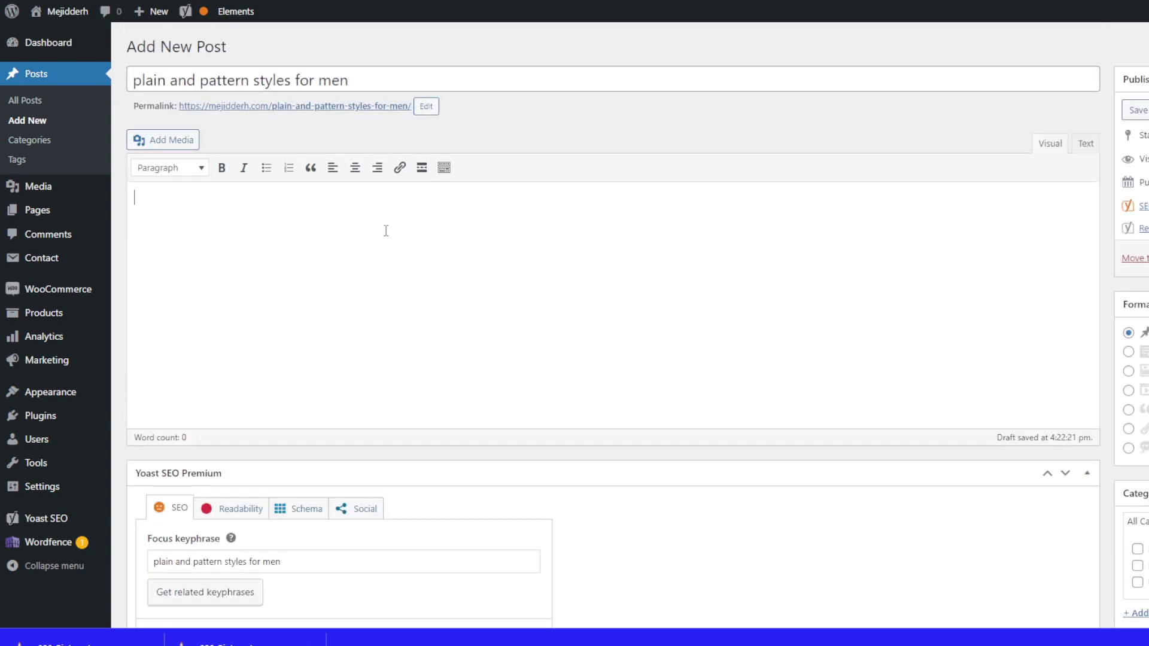
pyautogui.click(386, 231)
pyautogui.hotkey('ctrl', 'v')
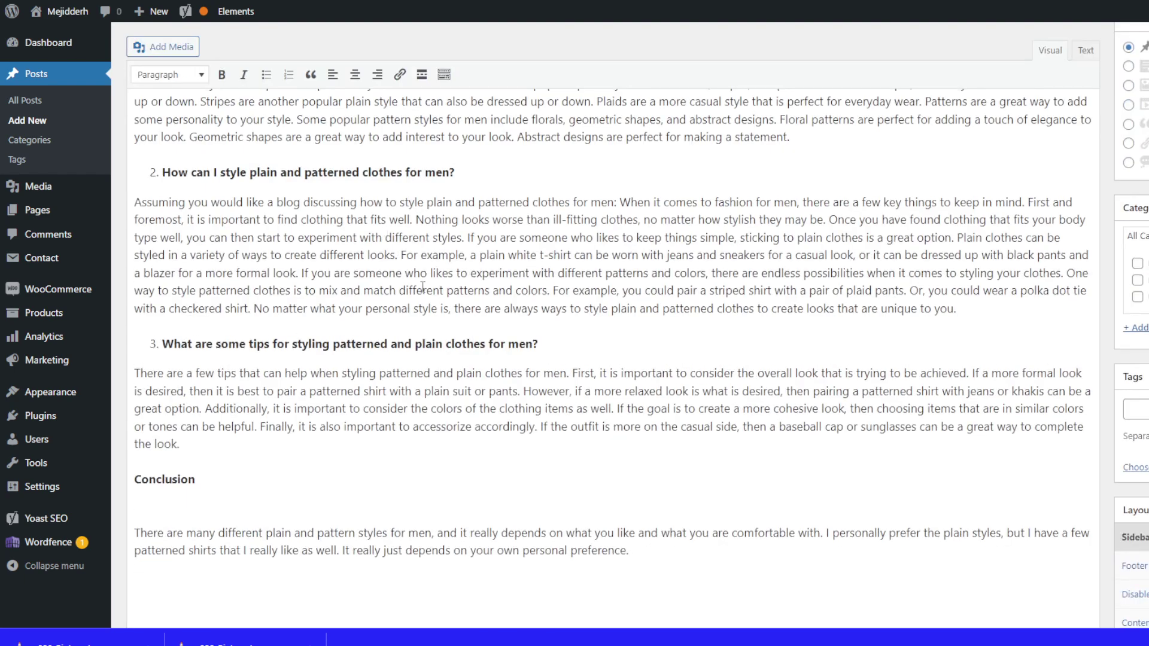
pyautogui.scroll(4, 423, 287)
pyautogui.scroll(2, 422, 287)
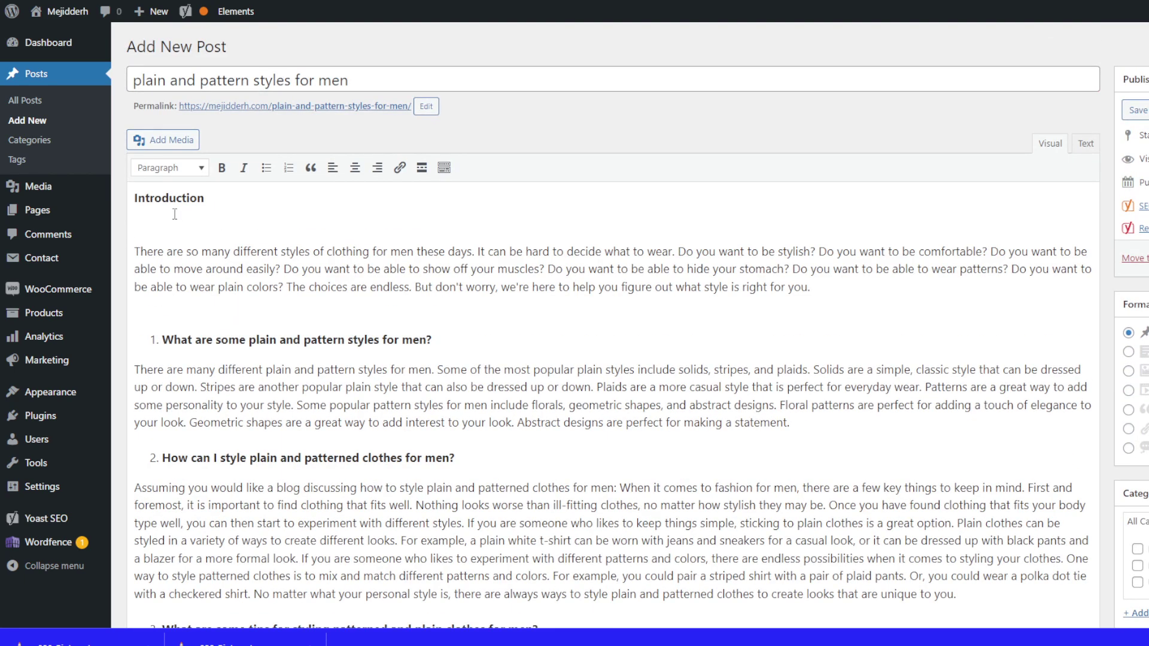
# Remove the blank lines around the introduction paragraph and the list numbering from the first subtopic heading.
pyautogui.click(144, 218)
pyautogui.press('Delete')
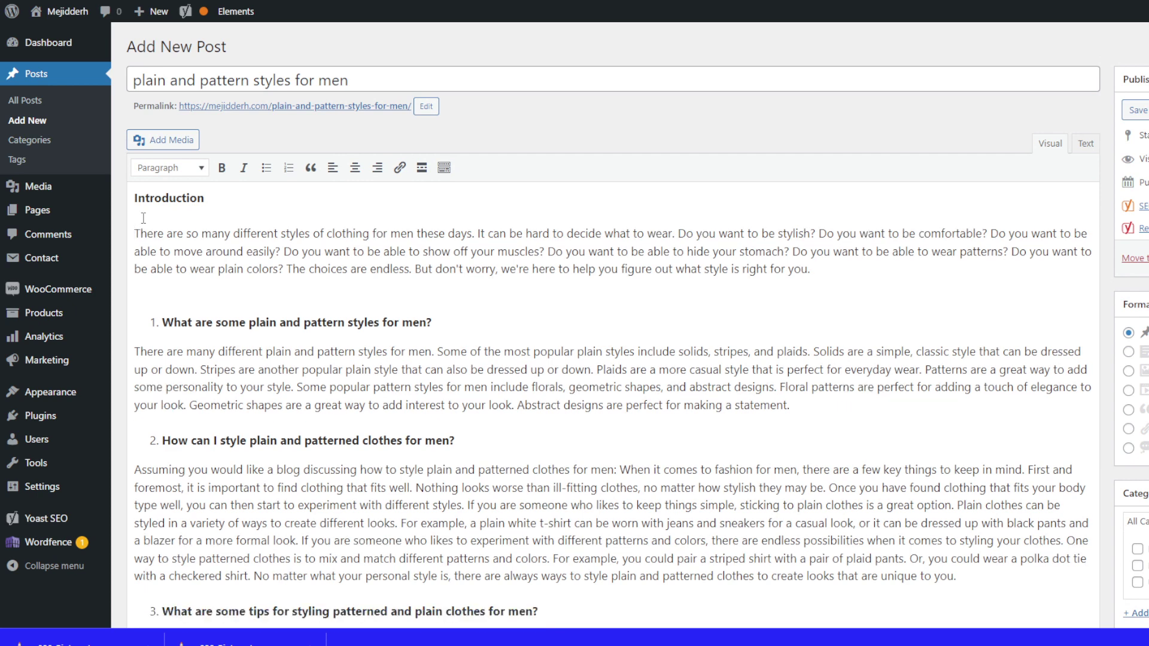
pyautogui.press('Down')
pyautogui.press('Down')
pyautogui.press('Down')
pyautogui.press('BackSpace')
pyautogui.press('BackSpace')
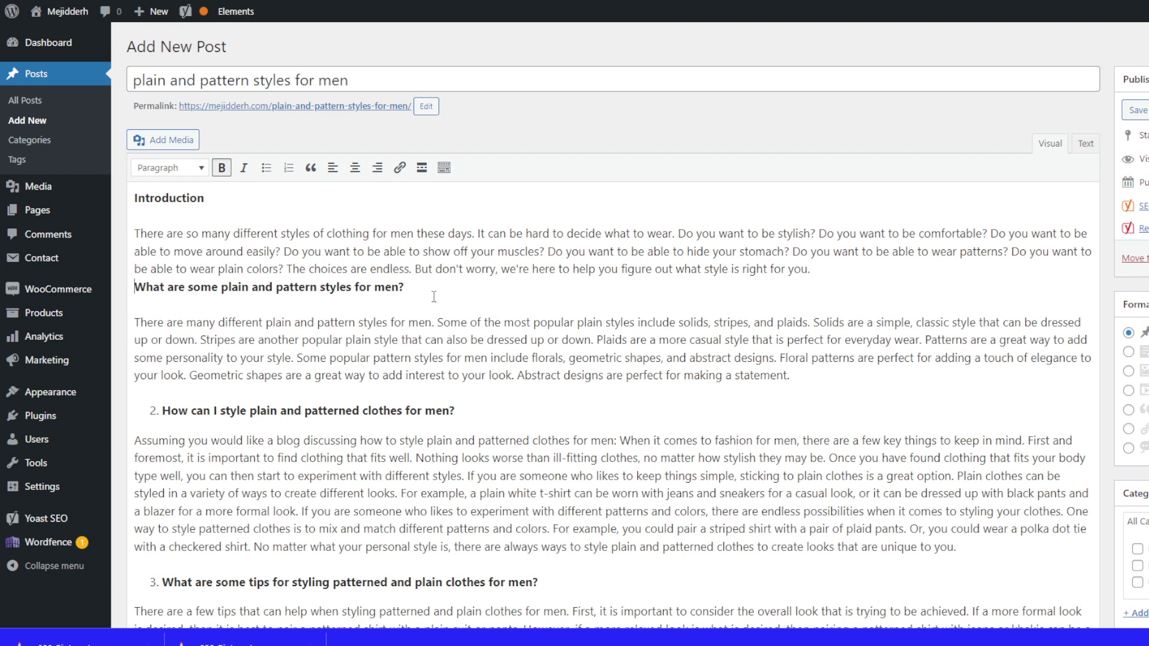
# Format the subtopic line "What are some plain and pattern styles for men?" as Heading 2.
pyautogui.moveTo(431, 293); pyautogui.dragTo(135, 294)
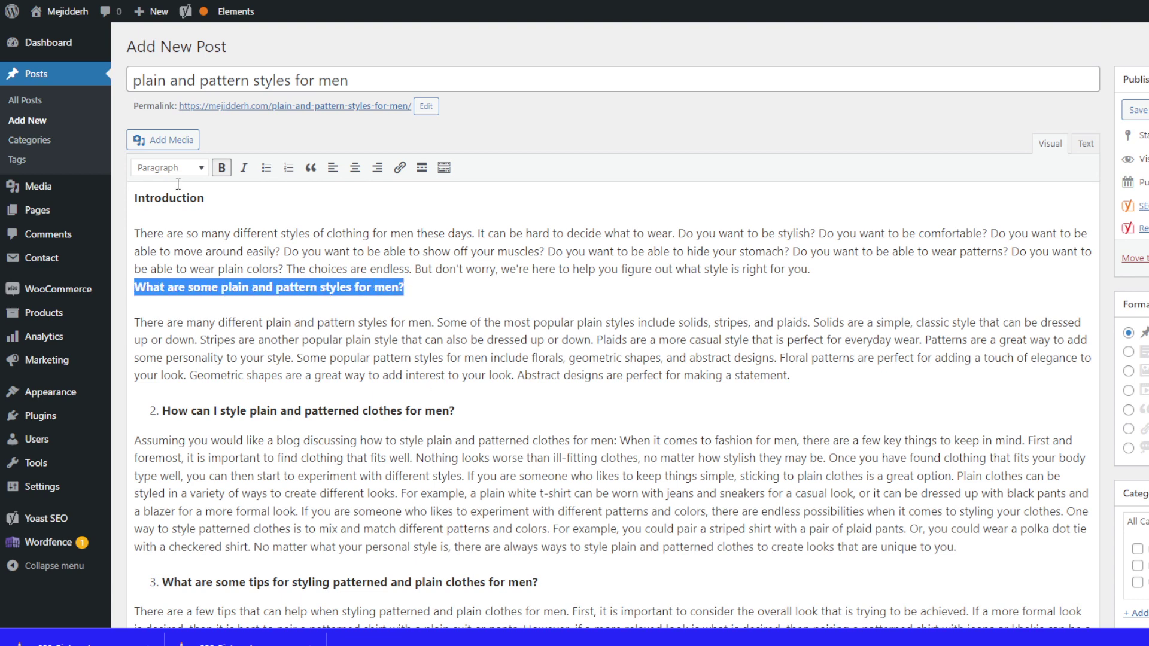
pyautogui.click(201, 168)
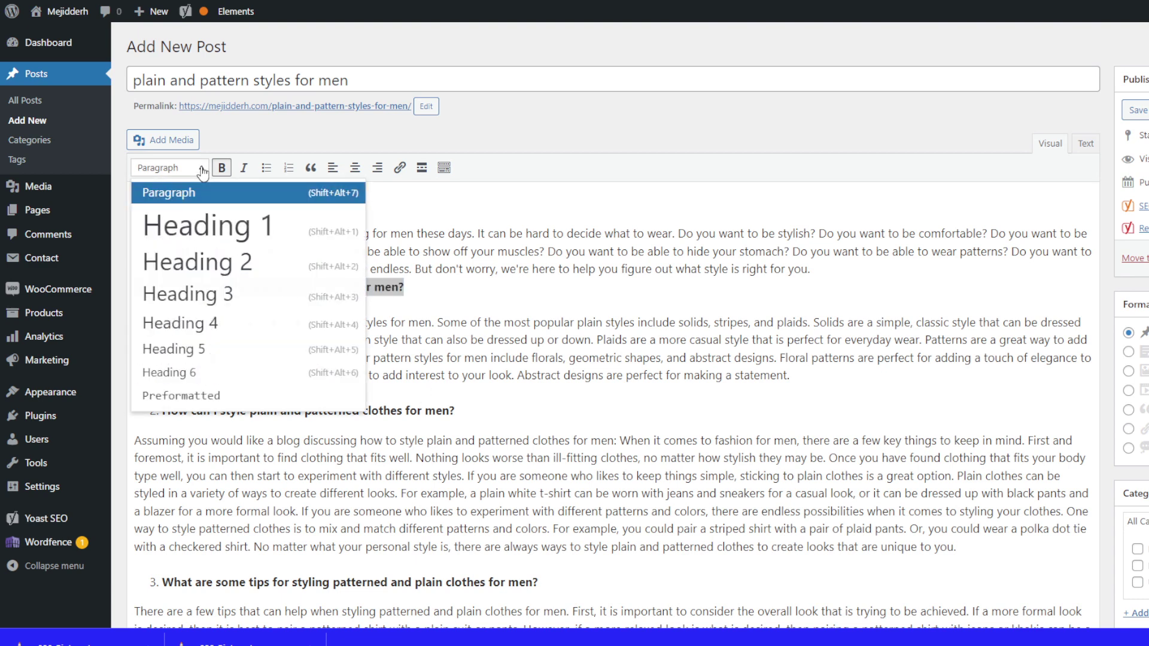
pyautogui.click(191, 262)
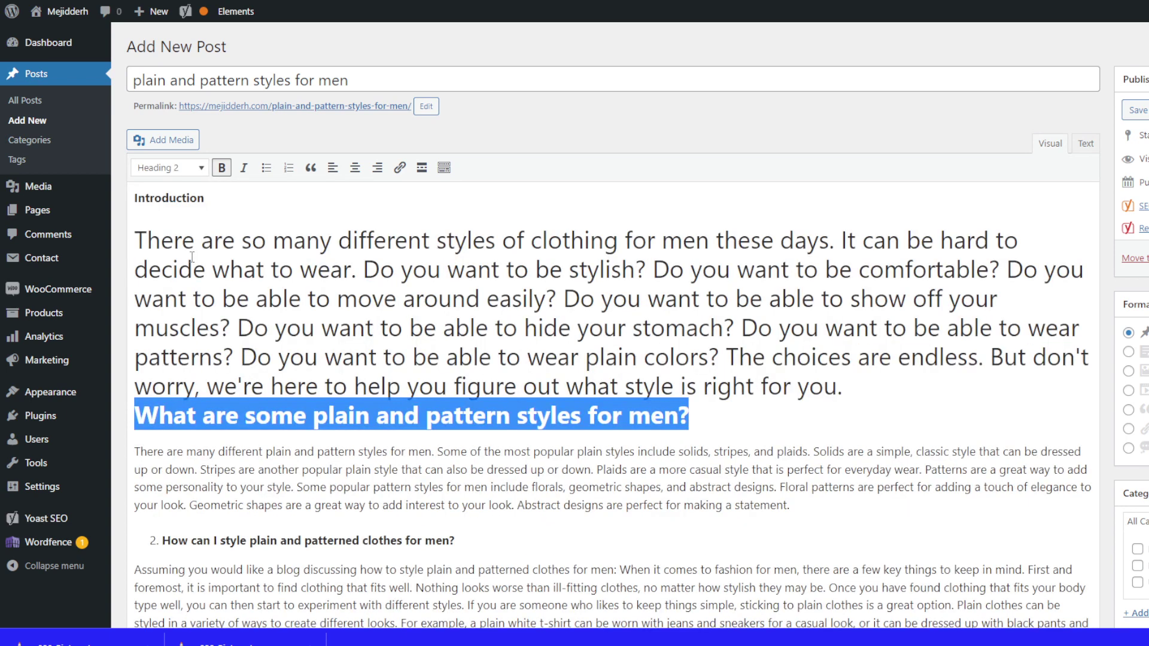
# Undo the heading change, split "What are some plain and pattern styles for men?" into its own paragraph, and format it as Heading 2.
pyautogui.hotkey('ctrl', 'z')
pyautogui.click(423, 287)
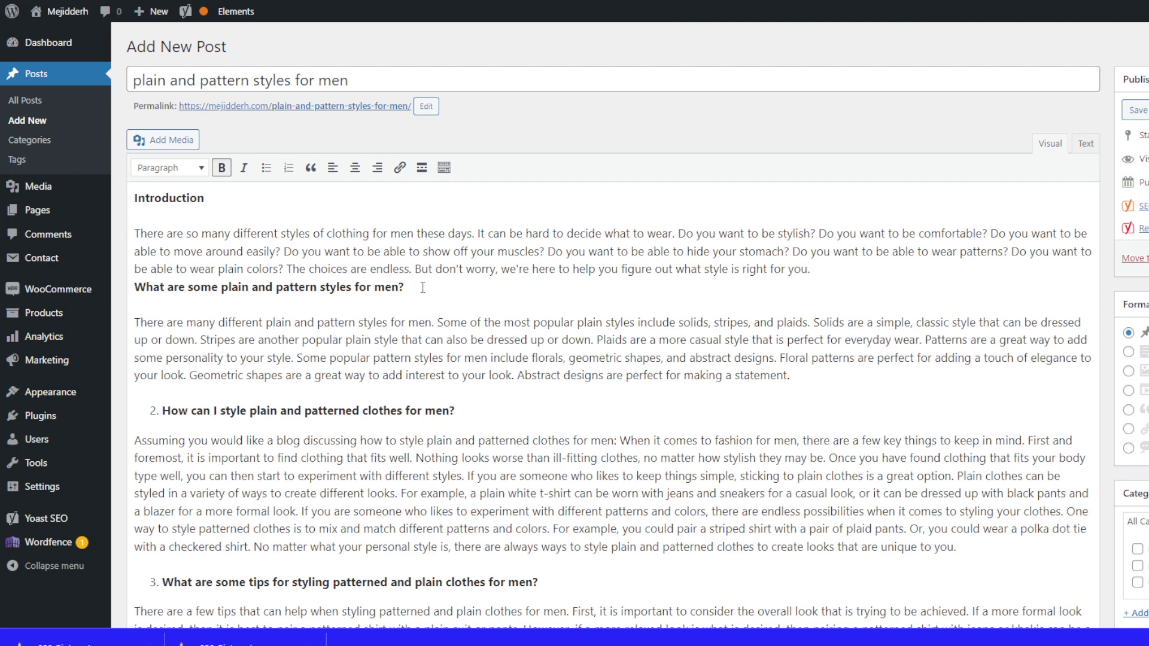
pyautogui.press('Return')
pyautogui.moveTo(413, 286); pyautogui.dragTo(135, 288)
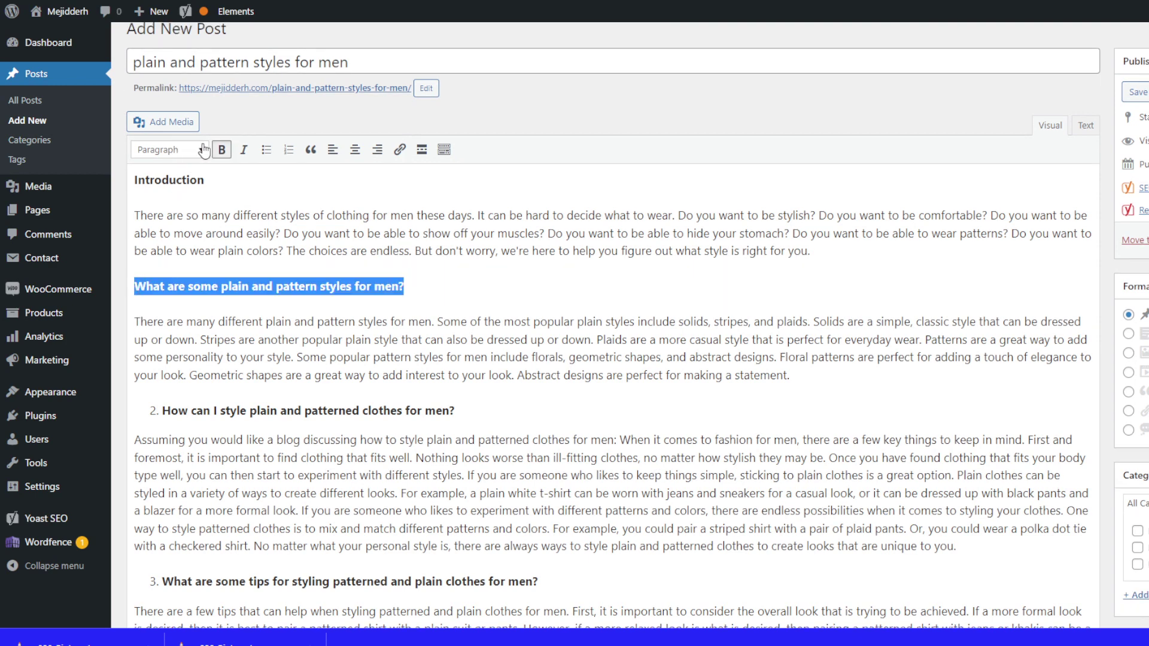
pyautogui.click(180, 149)
pyautogui.click(176, 245)
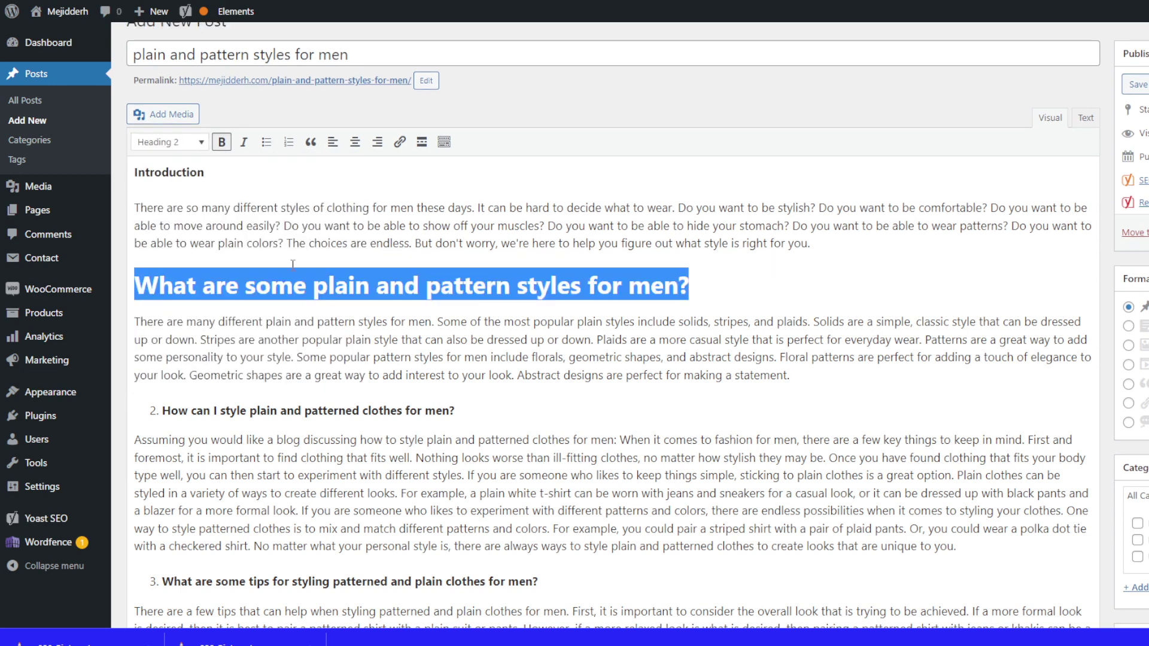
# Remove the list numbering from "How can I style plain and patterned clothes for men?" and format the line as Heading 2.
pyautogui.click(165, 411)
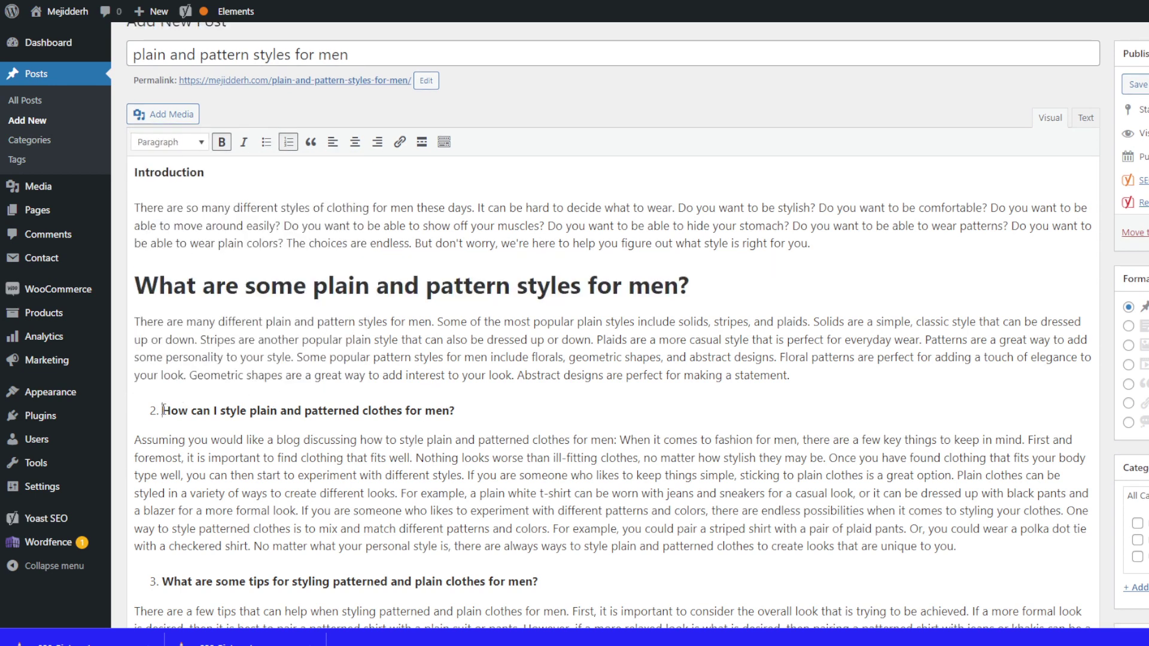
pyautogui.press('BackSpace')
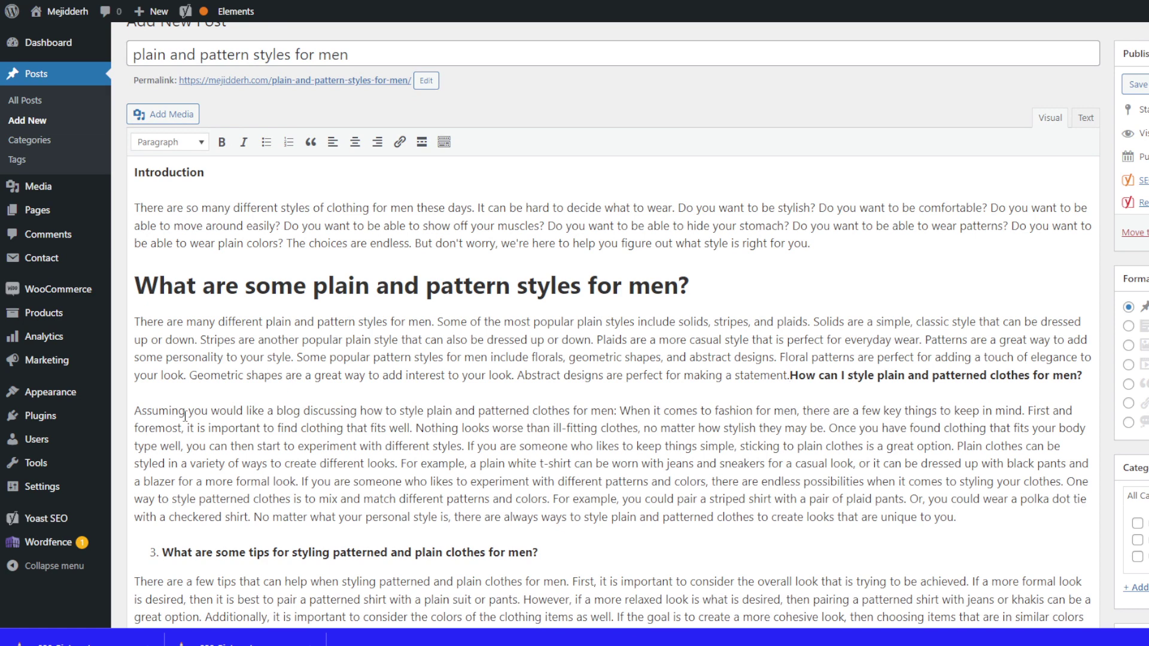
pyautogui.press('Return')
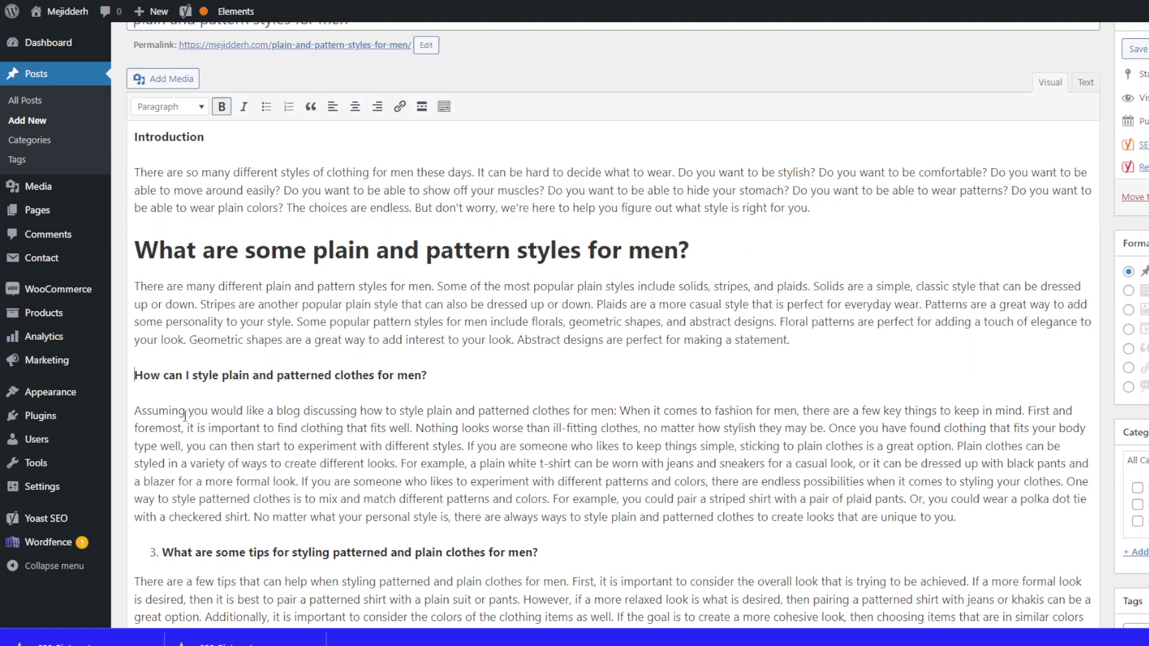
pyautogui.hotkey('shift', 'End')
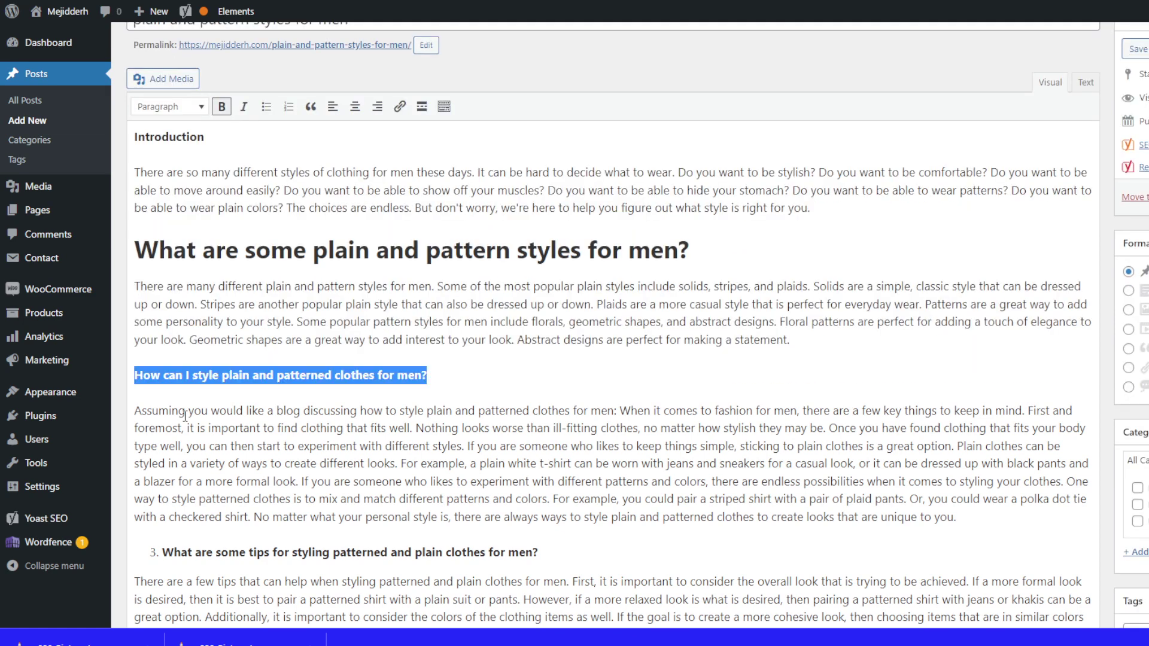
pyautogui.click(199, 108)
pyautogui.click(187, 207)
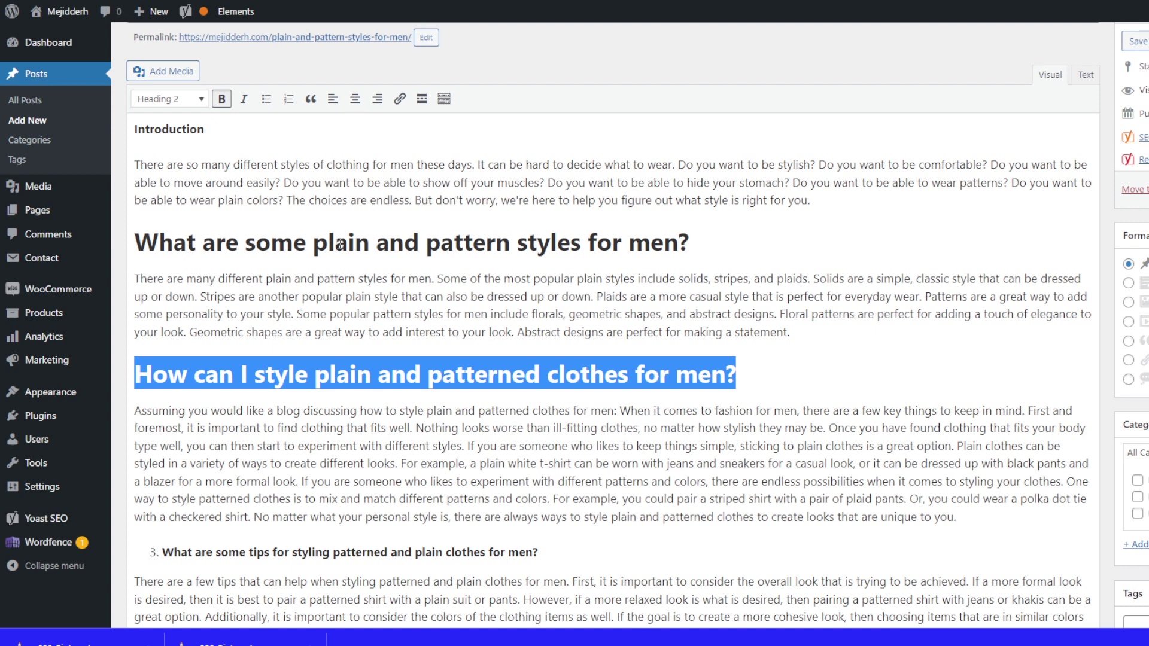
# Shorten the first subtopic heading to "Some plain and pattern styles for men" and remove the question mark from the second heading.
pyautogui.click(256, 243)
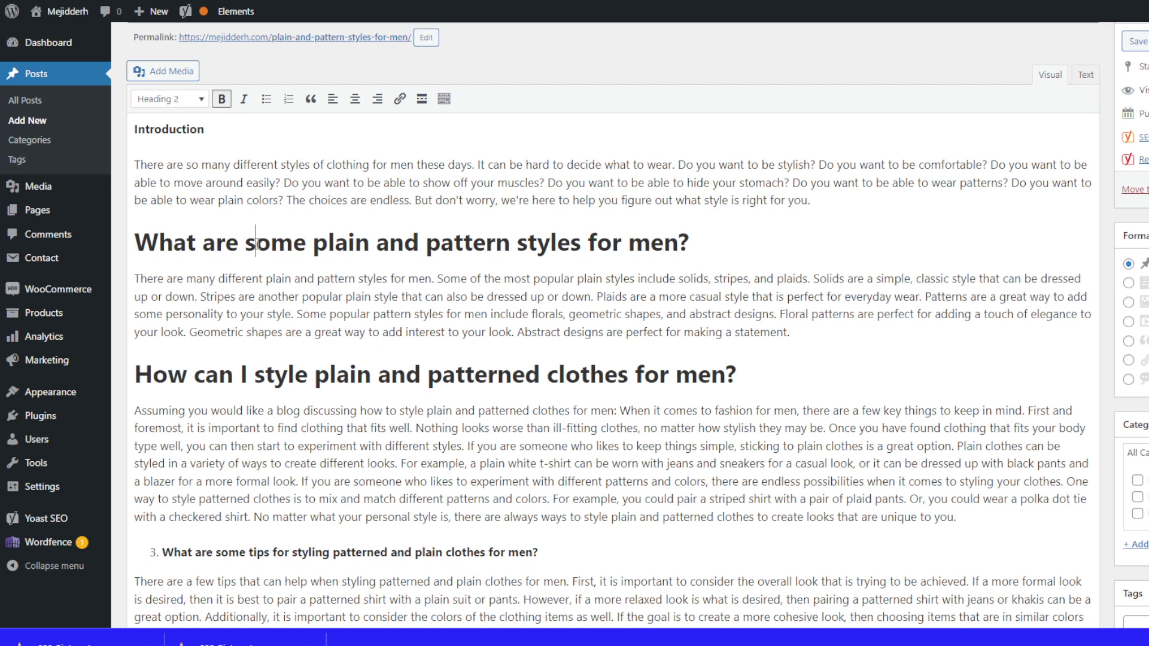
pyautogui.hotkey('shift', 'Home')
pyautogui.write('S')
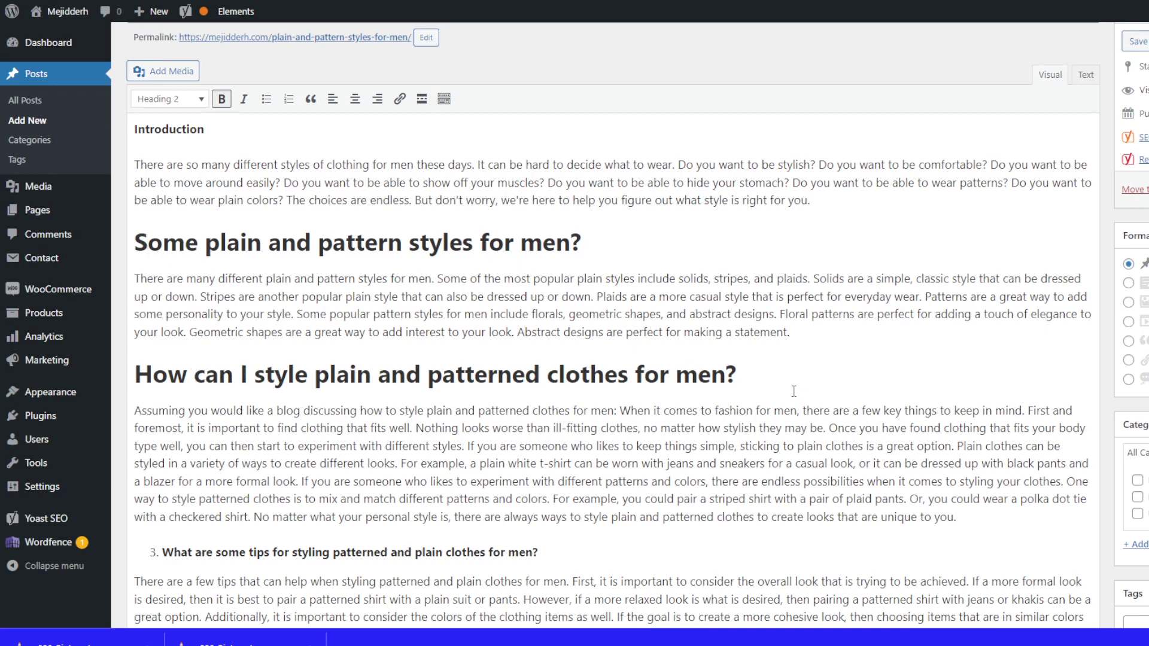
pyautogui.scroll(-1, 765, 370)
pyautogui.click(596, 177)
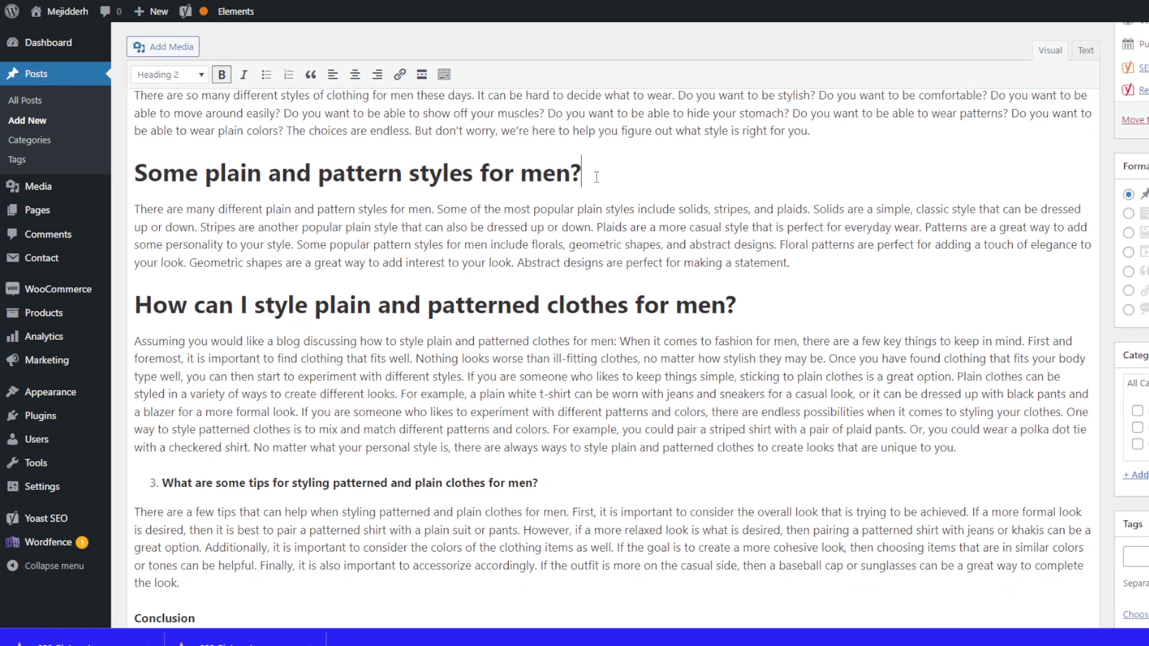
pyautogui.press('BackSpace')
pyautogui.click(755, 308)
pyautogui.press('BackSpace')
# Remove the list numbering from the third subtopic and reword it as "Some tips for styling patterned and plain clothes for men?".
pyautogui.scroll(-4, 508, 349)
pyautogui.click(164, 206)
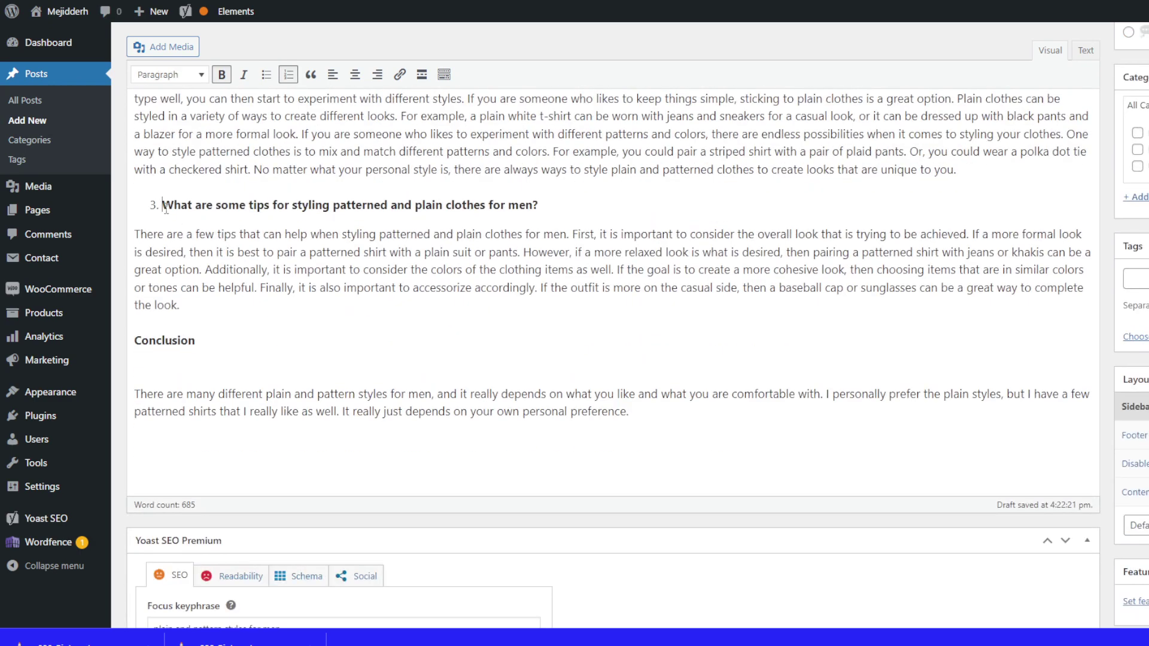
pyautogui.press('BackSpace')
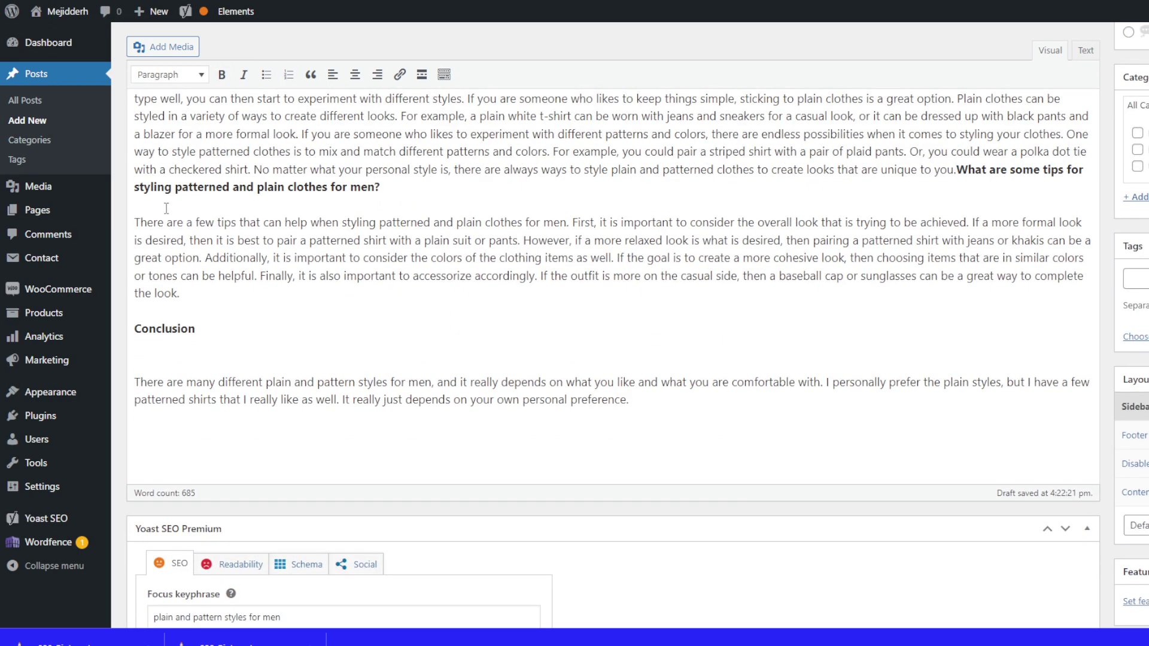
pyautogui.press('Return')
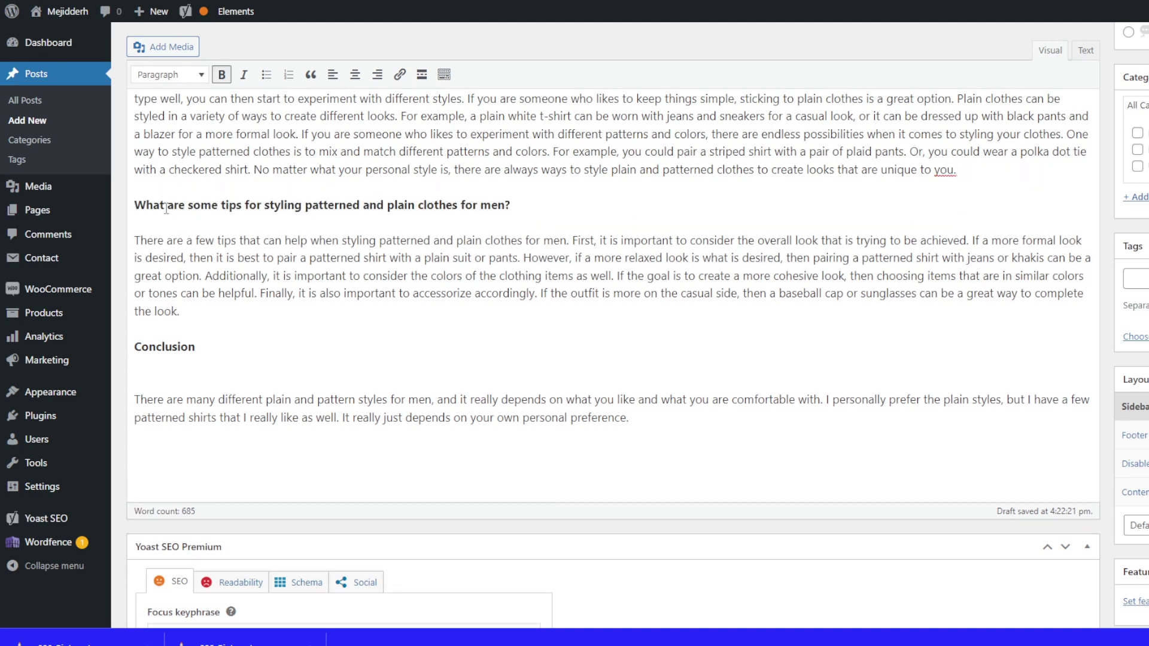
pyautogui.moveTo(192, 205); pyautogui.dragTo(135, 204)
pyautogui.write('S')
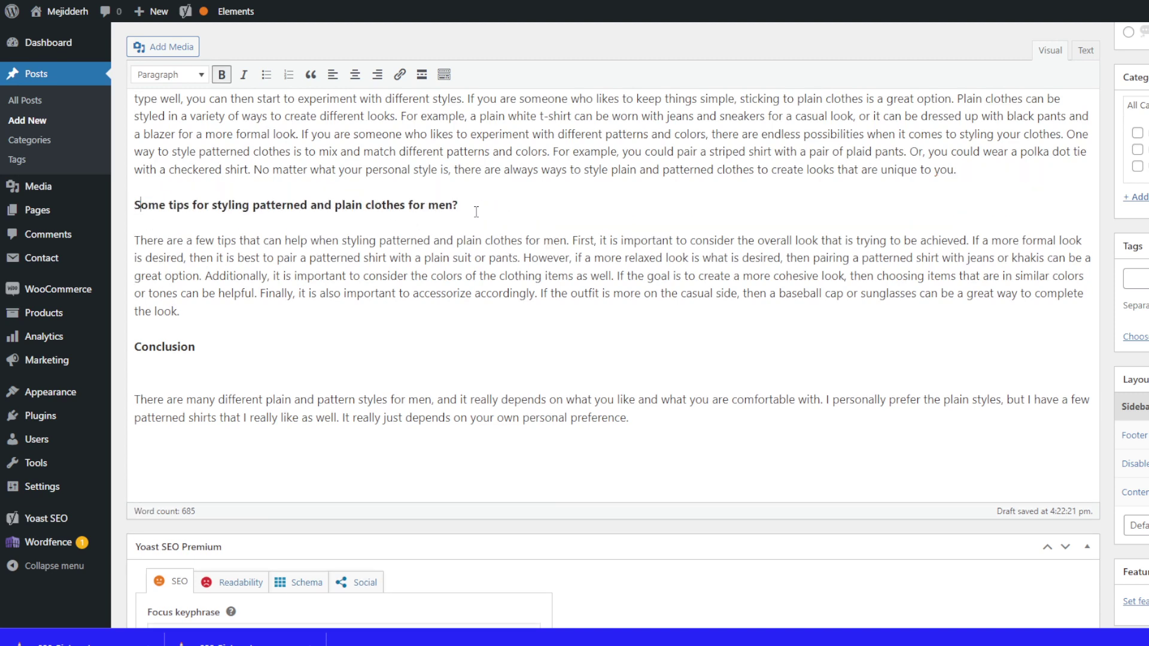
# Format the third subtopic line about styling tips as Heading 2.
pyautogui.moveTo(459, 204); pyautogui.dragTo(134, 205)
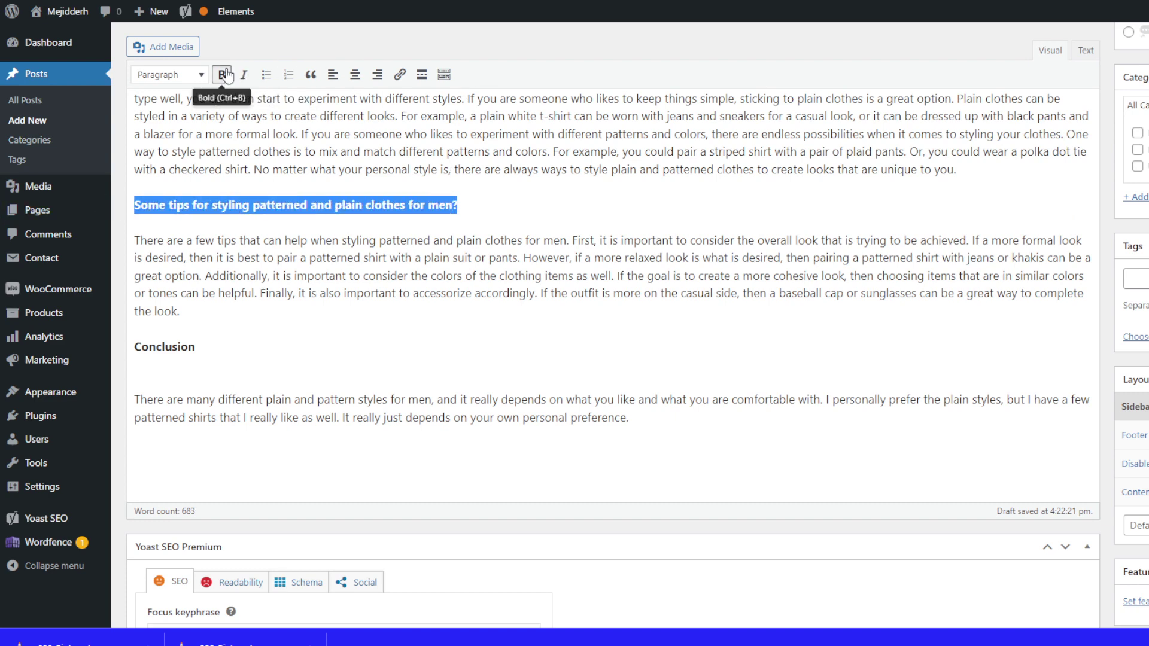
pyautogui.click(201, 75)
pyautogui.click(187, 170)
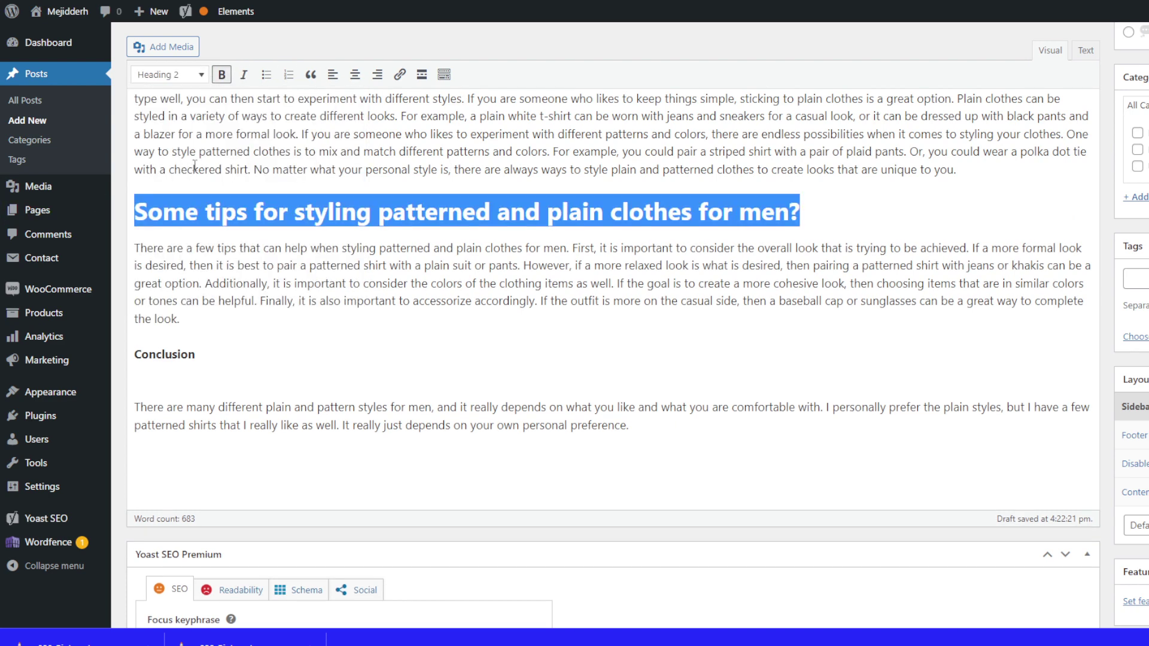
pyautogui.click(216, 359)
pyautogui.moveTo(216, 359); pyautogui.dragTo(130, 356)
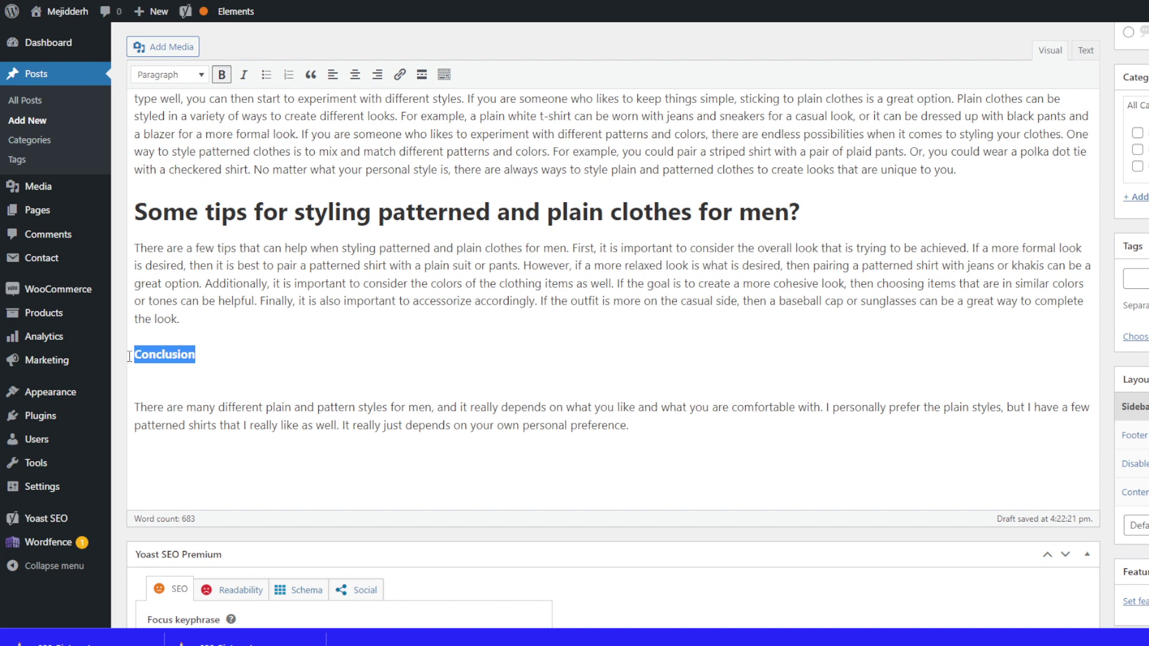
pyautogui.scroll(7, 509, 353)
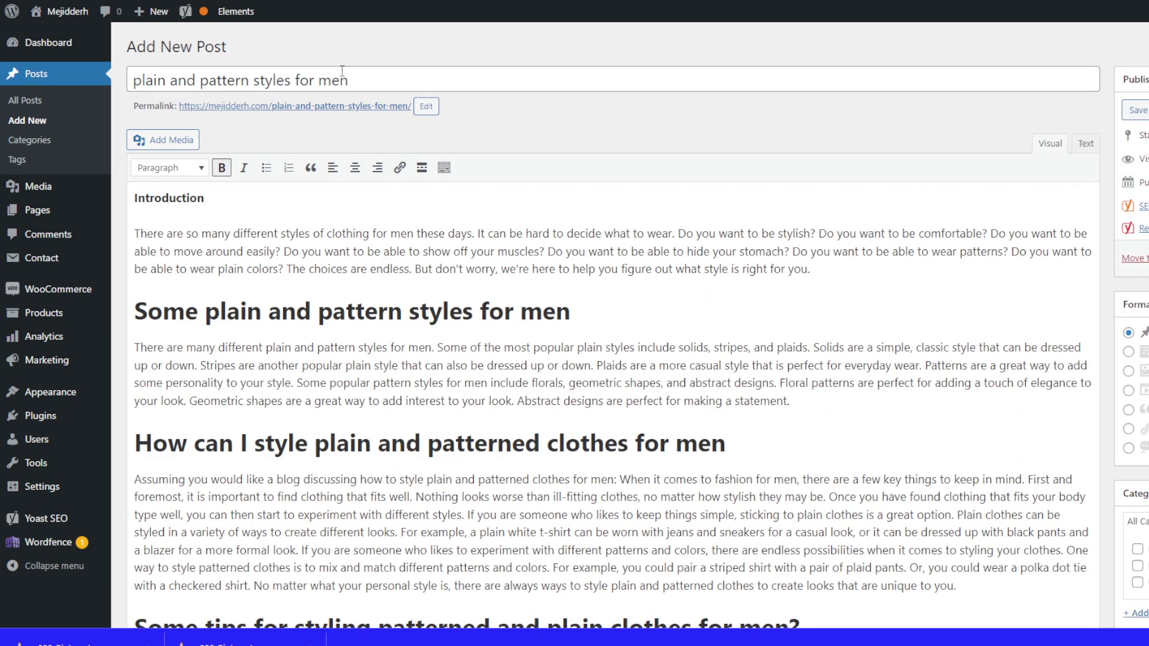
# Copy "styles for men" from the post title and search for it on Pexels in another browser tab.
pyautogui.moveTo(350, 80); pyautogui.dragTo(255, 81)
pyautogui.hotkey('ctrl', 'c')
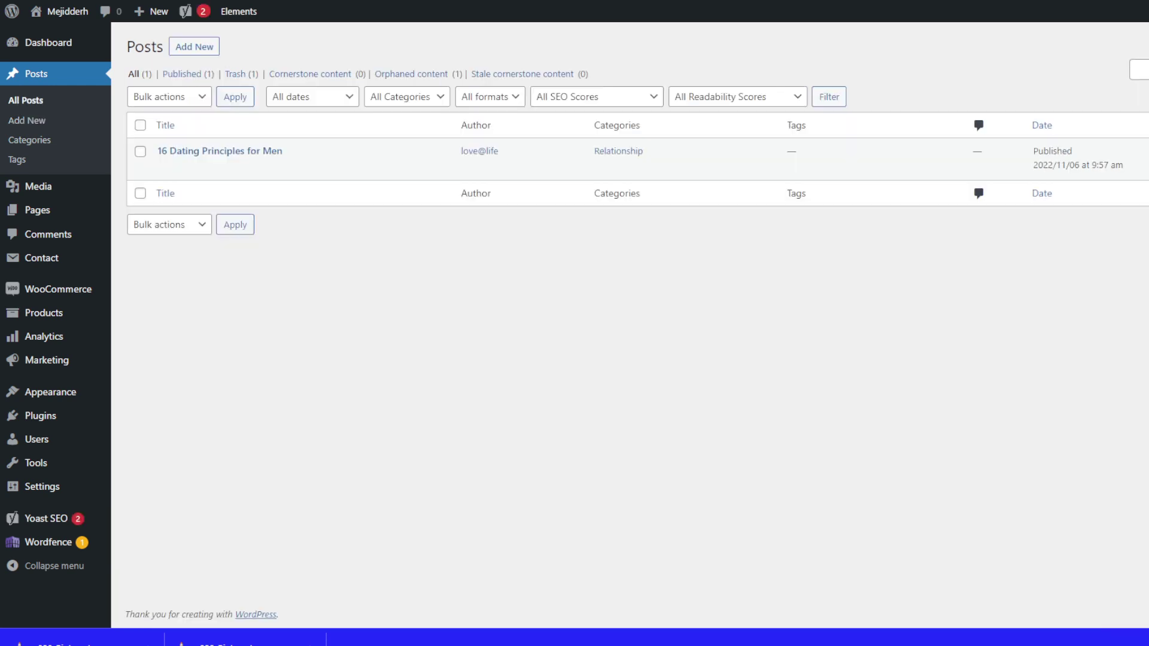
pyautogui.write('p')
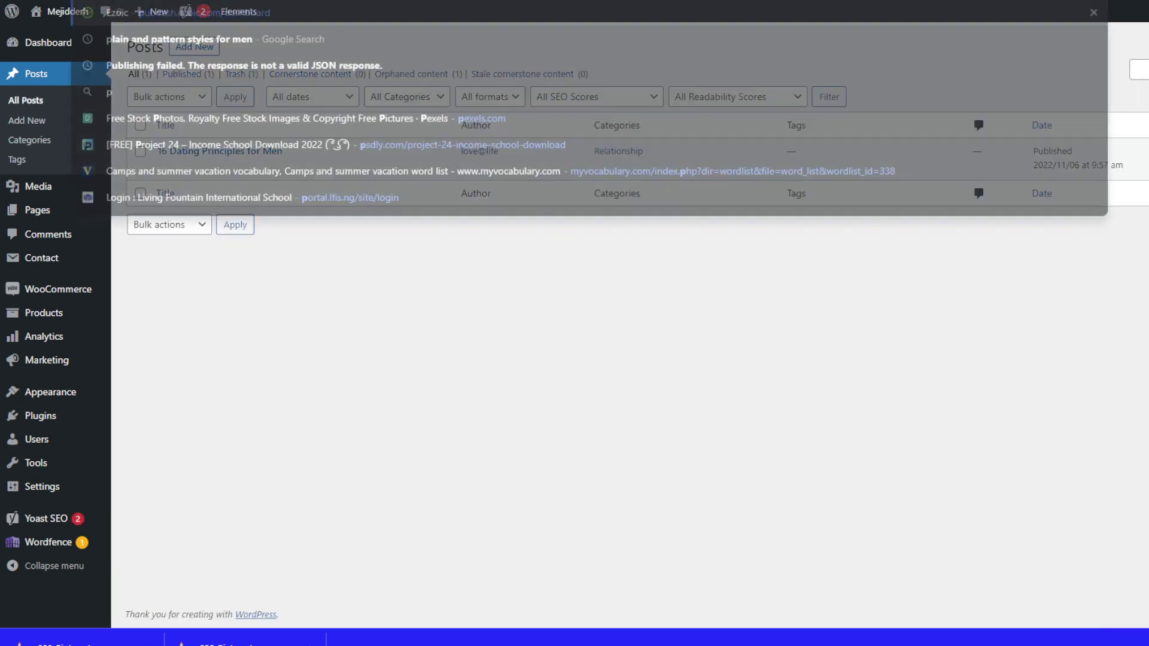
pyautogui.click(495, 92)
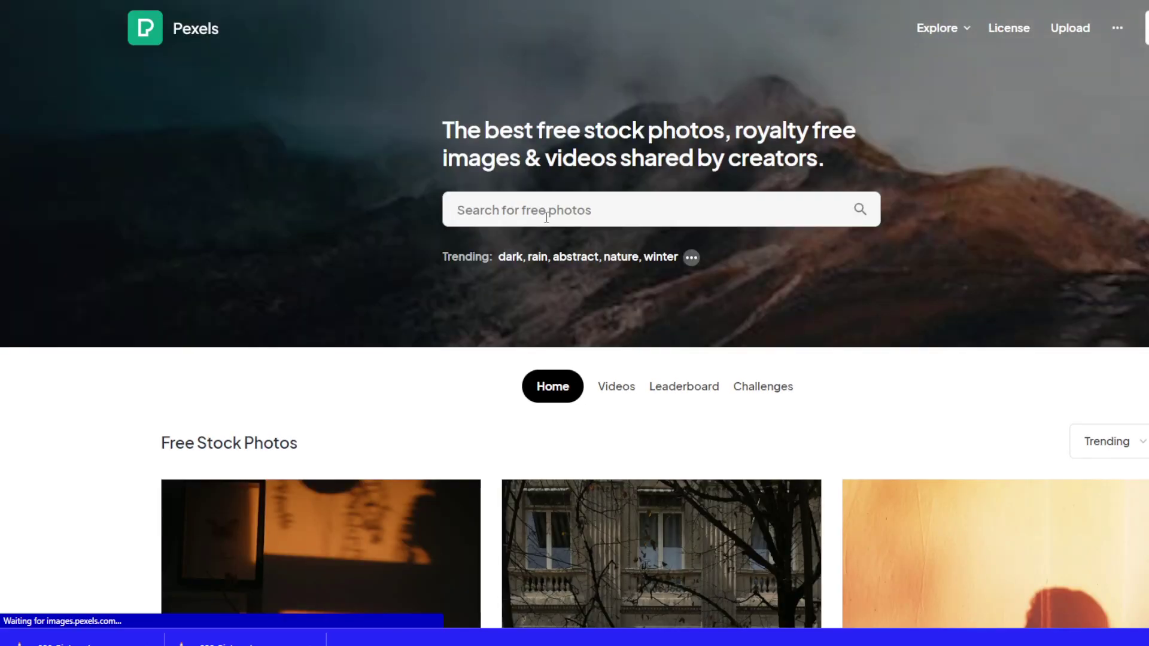
pyautogui.hotkey('ctrl', 'v')
pyautogui.click(547, 217)
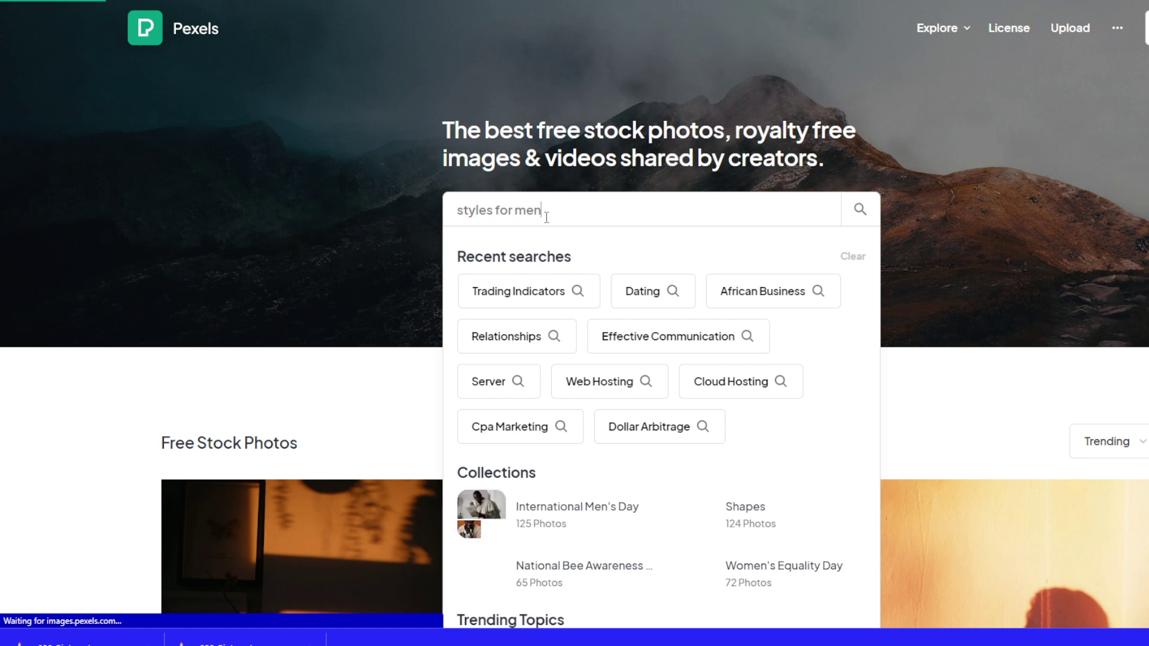
pyautogui.press('Return')
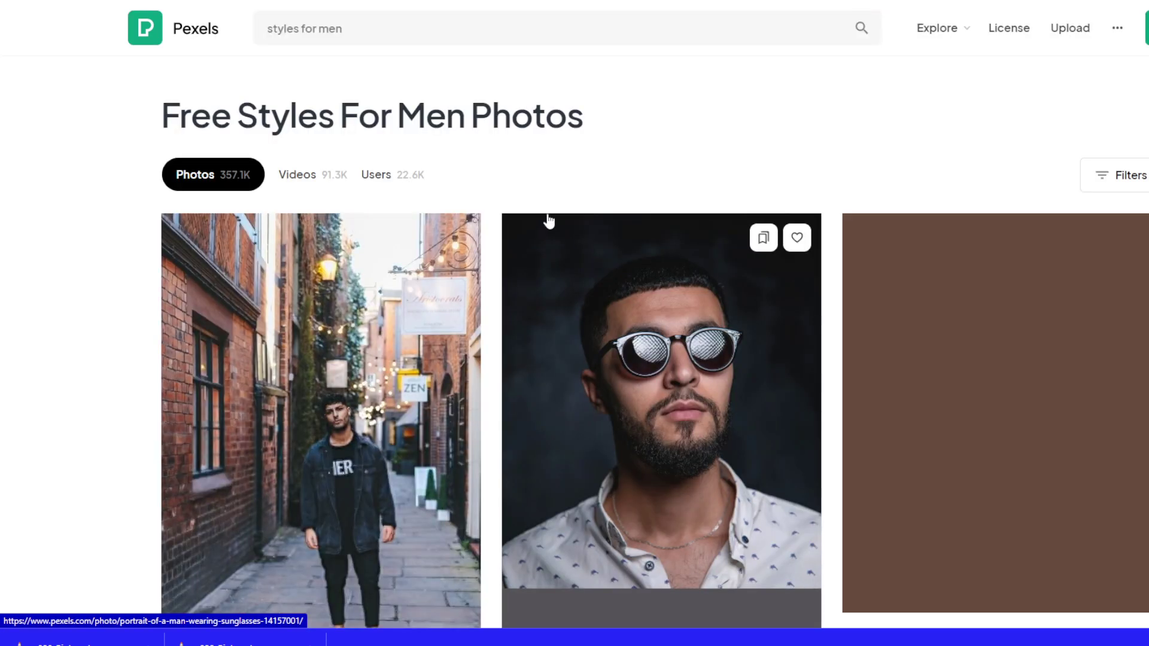
# Filter the Pexels photo results to Horizontal orientation.
pyautogui.click(1110, 178)
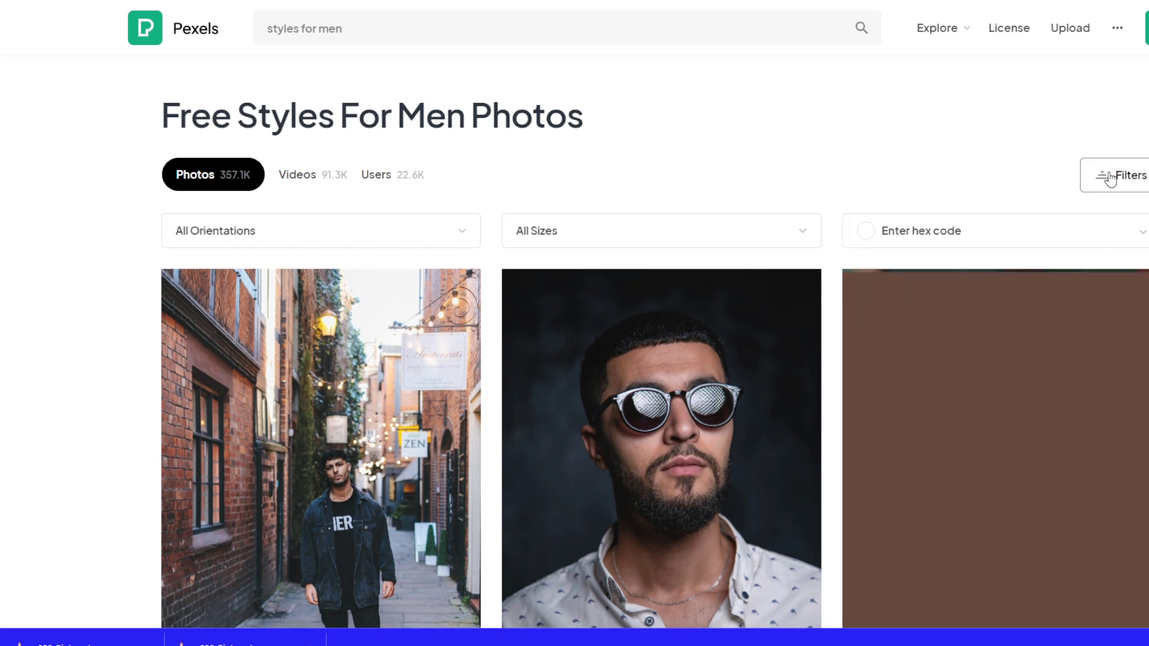
pyautogui.click(425, 229)
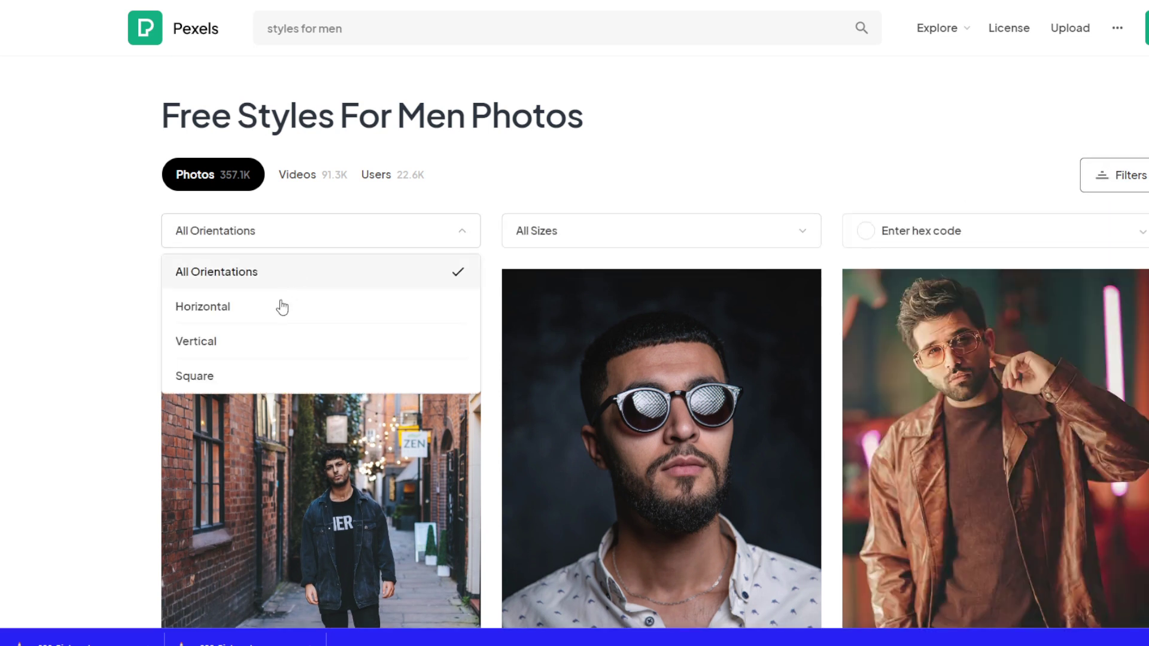
pyautogui.click(246, 308)
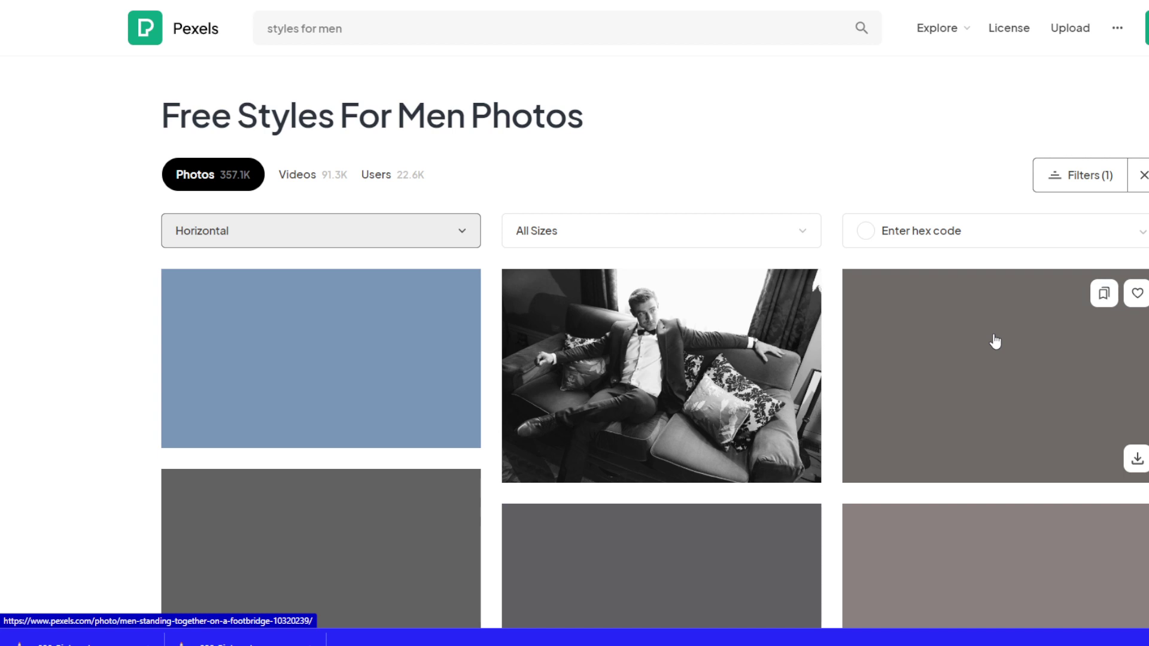
# Download the black-and-white photo of the man sitting on a sofa, dismiss the Canva offer, and return to the WordPress post.
pyautogui.click(801, 465)
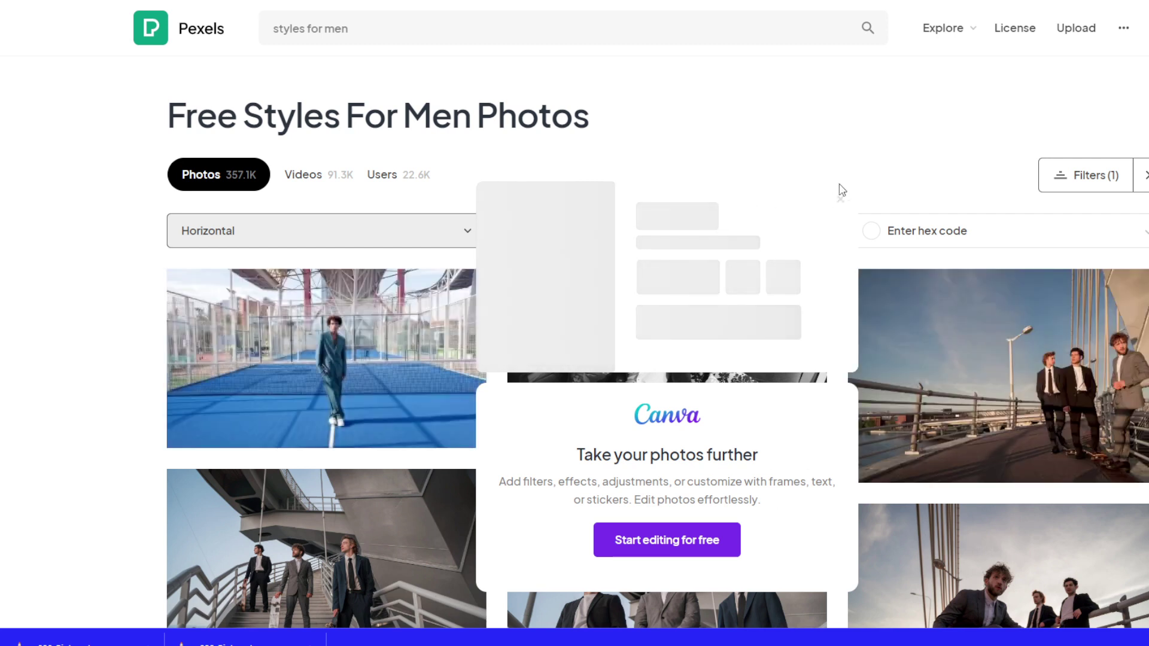
pyautogui.click(841, 201)
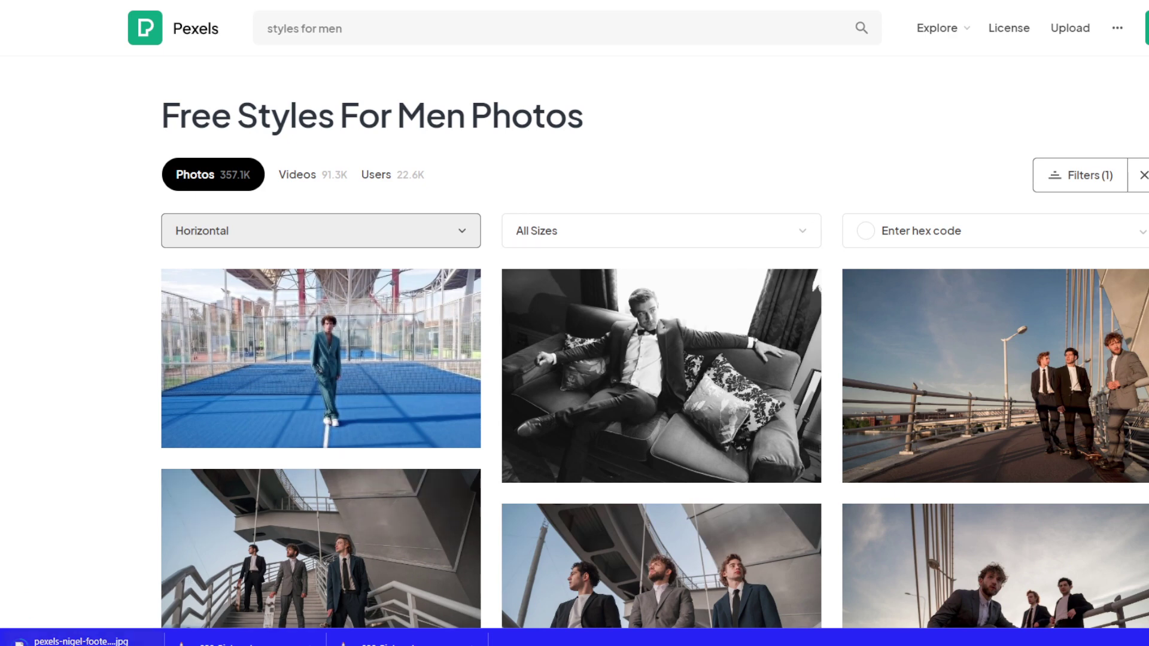
pyautogui.scroll(-6, 637, 266)
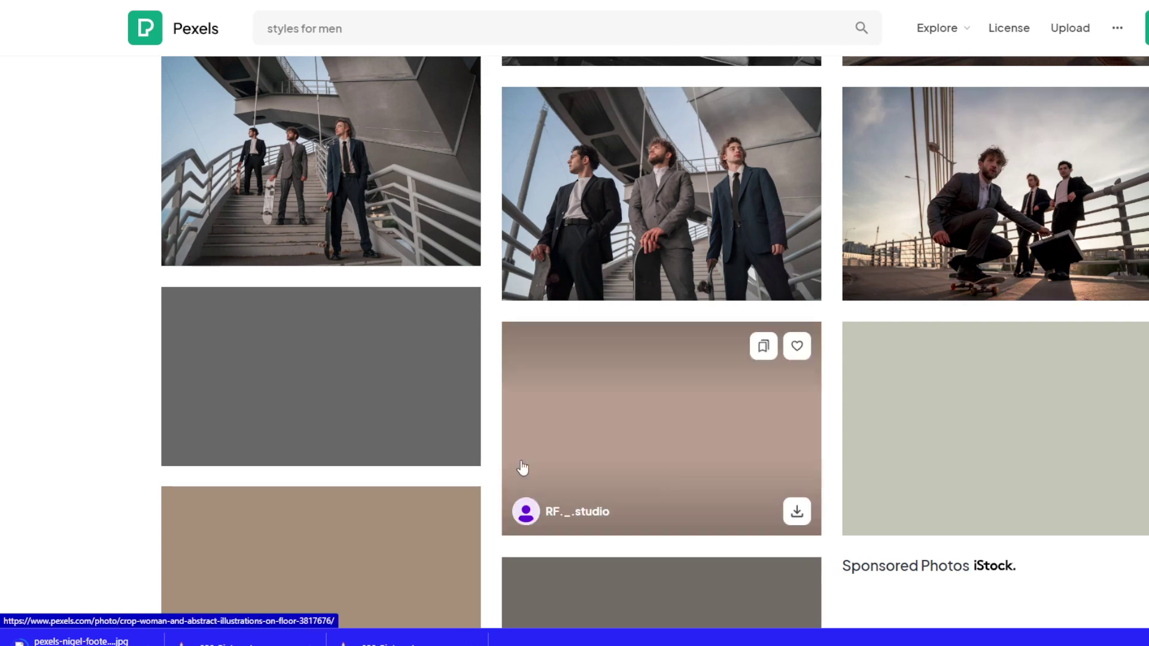
pyautogui.scroll(-8, 598, 371)
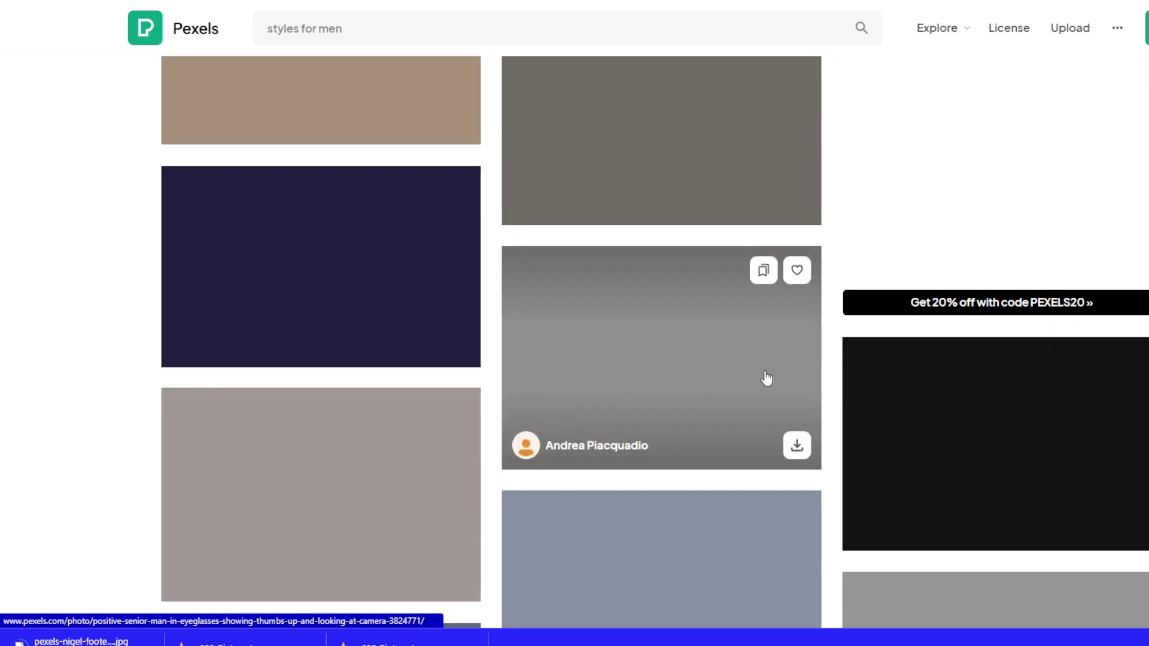
pyautogui.scroll(-10, 766, 378)
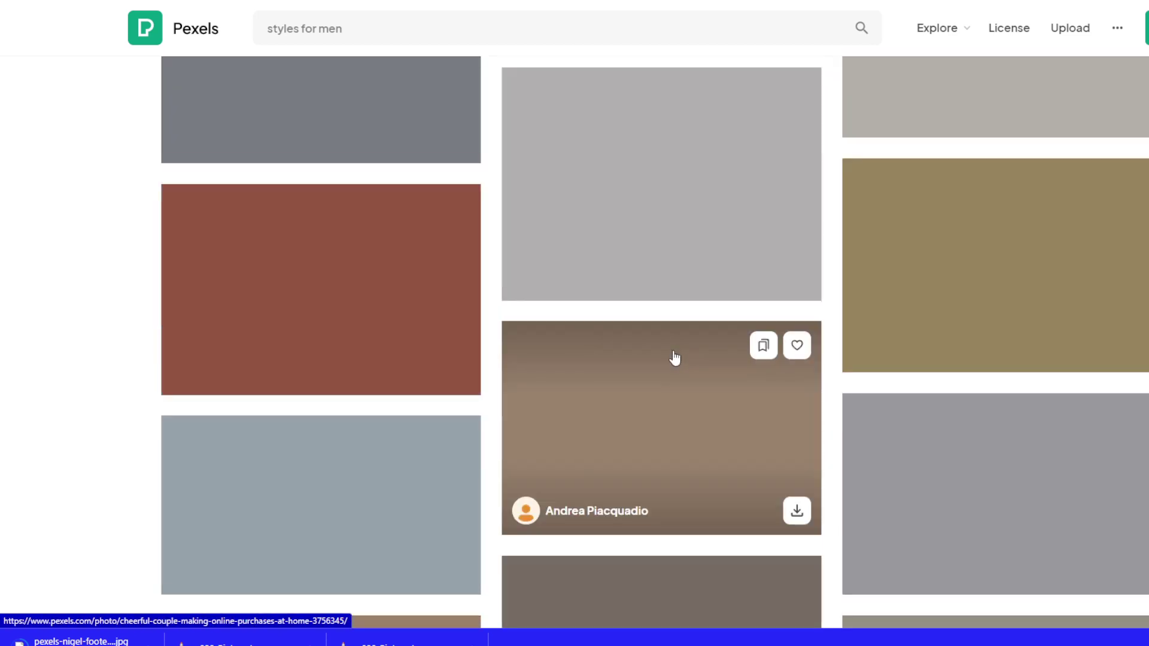
pyautogui.scroll(15, 674, 358)
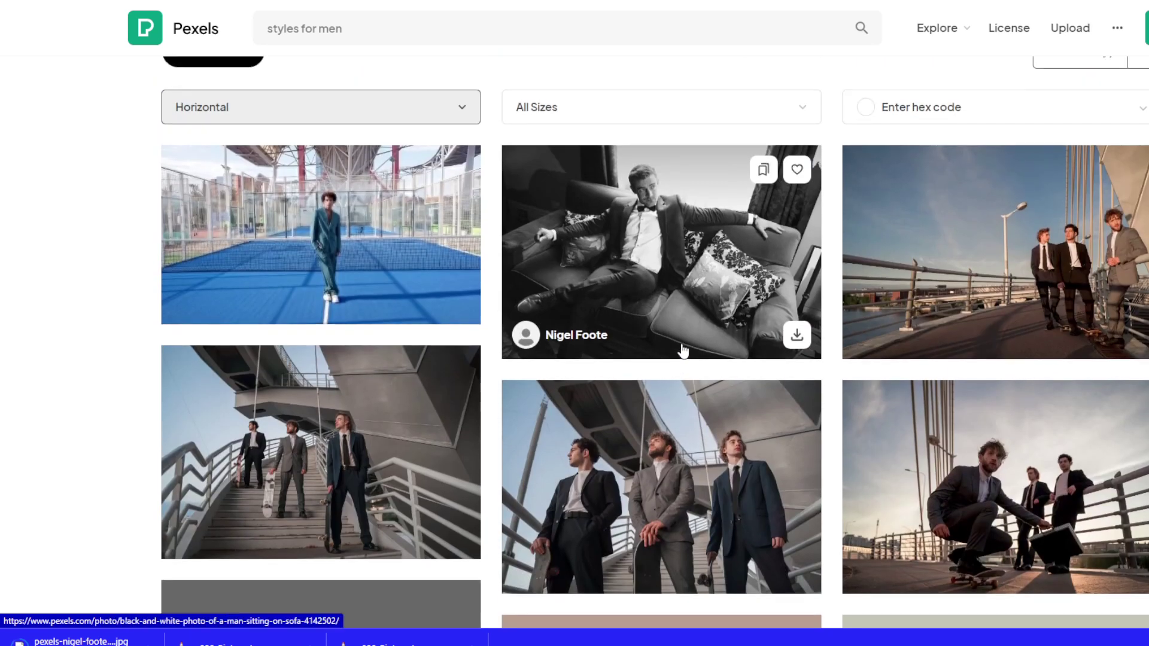
pyautogui.scroll(2, 683, 351)
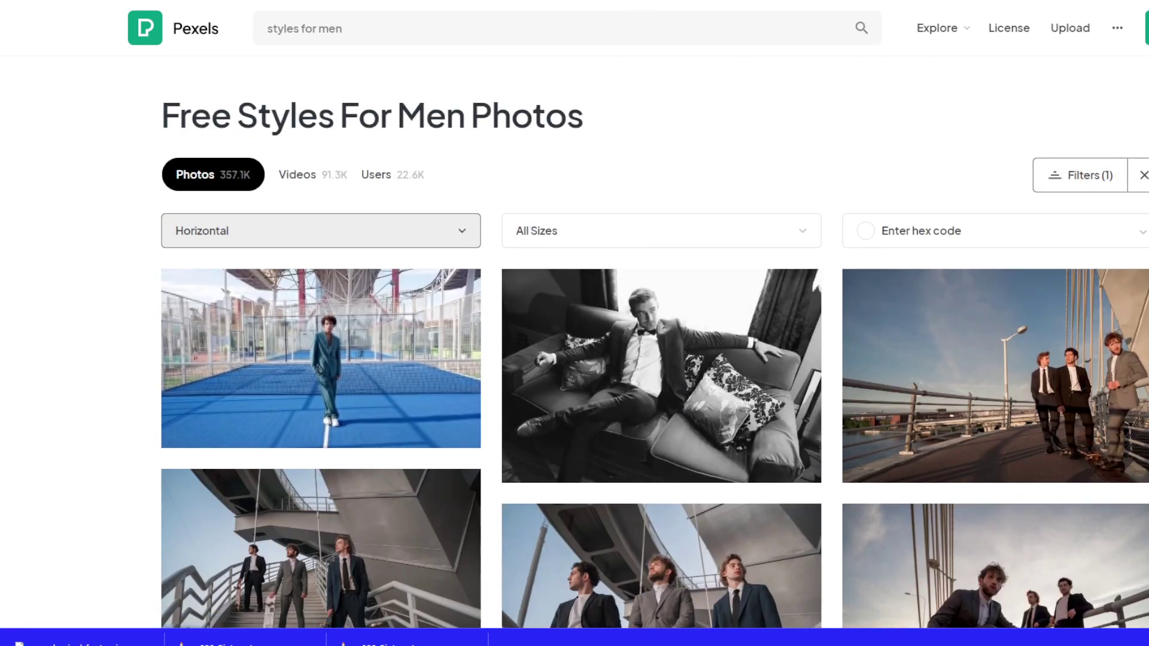
pyautogui.hotkey('ctrl', 'shift', 'Tab')
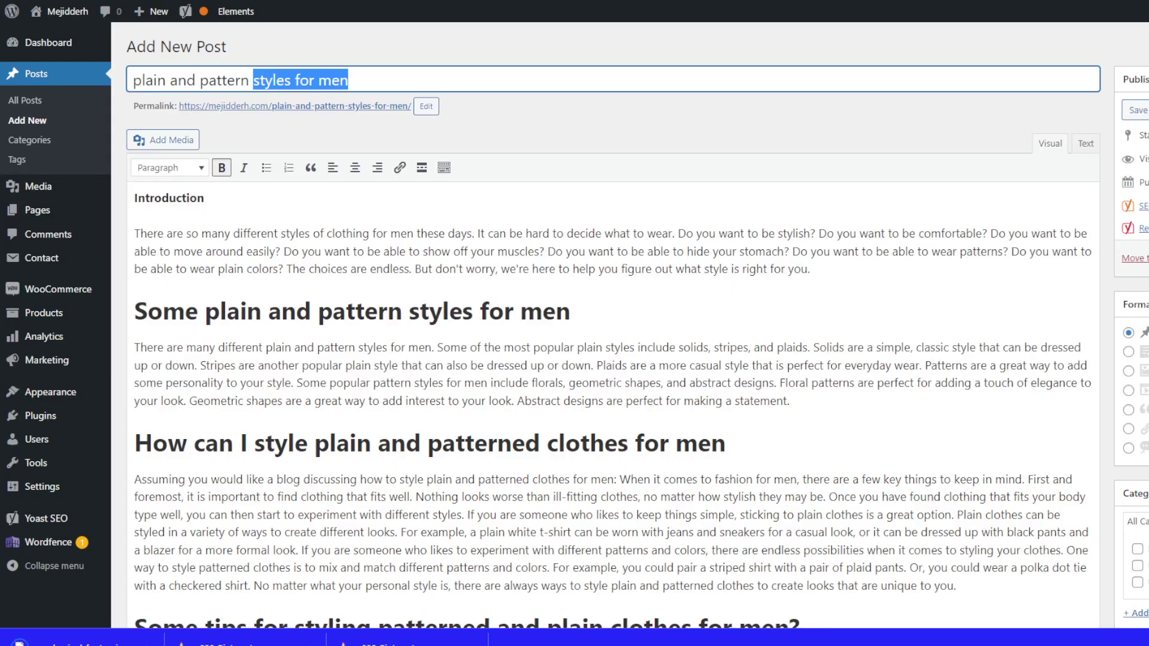
# Try to upload the downloaded black-and-white Pexels photo from Downloads as the post's featured image.
pyautogui.click(383, 81)
pyautogui.hotkey('ctrl', 'a')
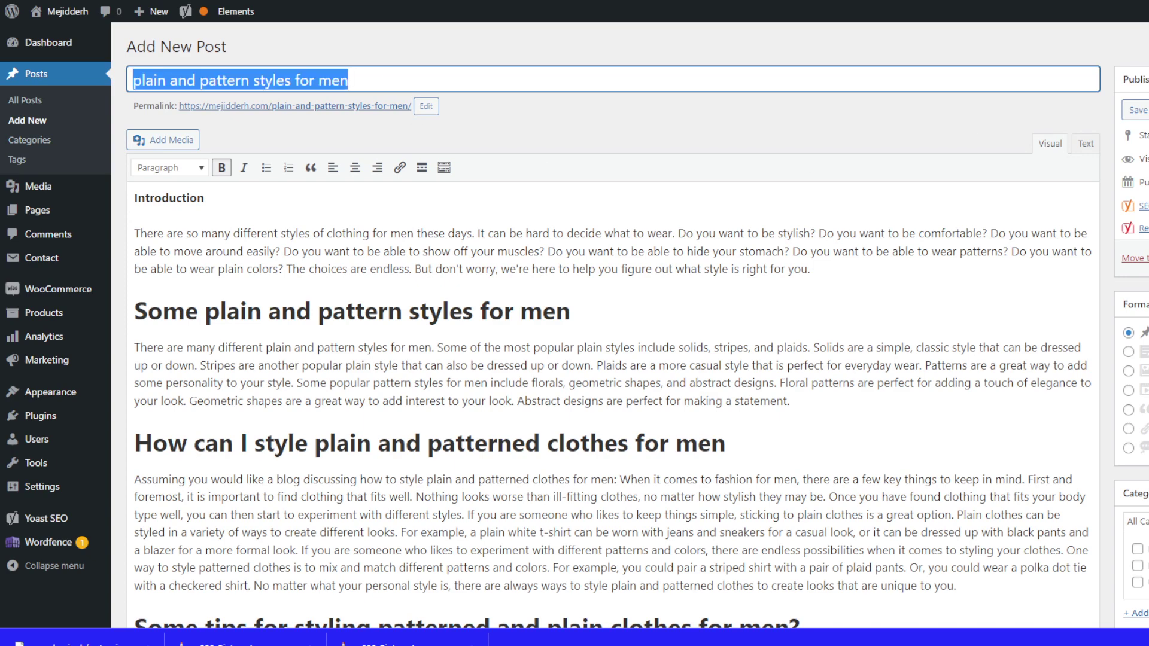
pyautogui.scroll(-3, 613, 359)
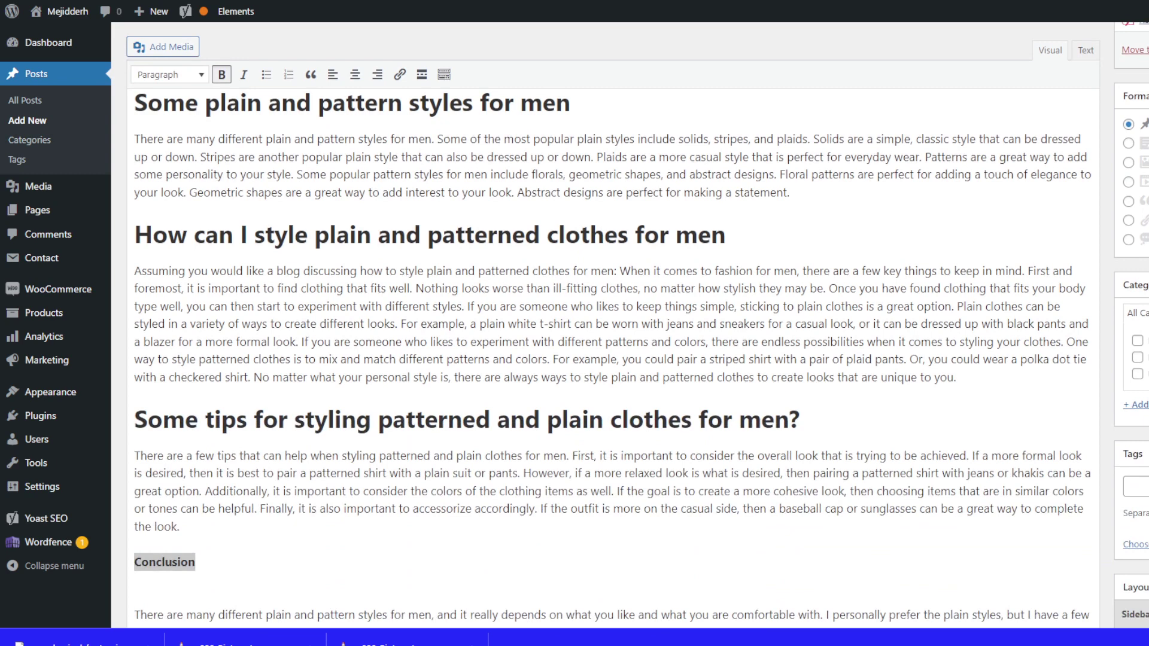
pyautogui.scroll(-2, 613, 359)
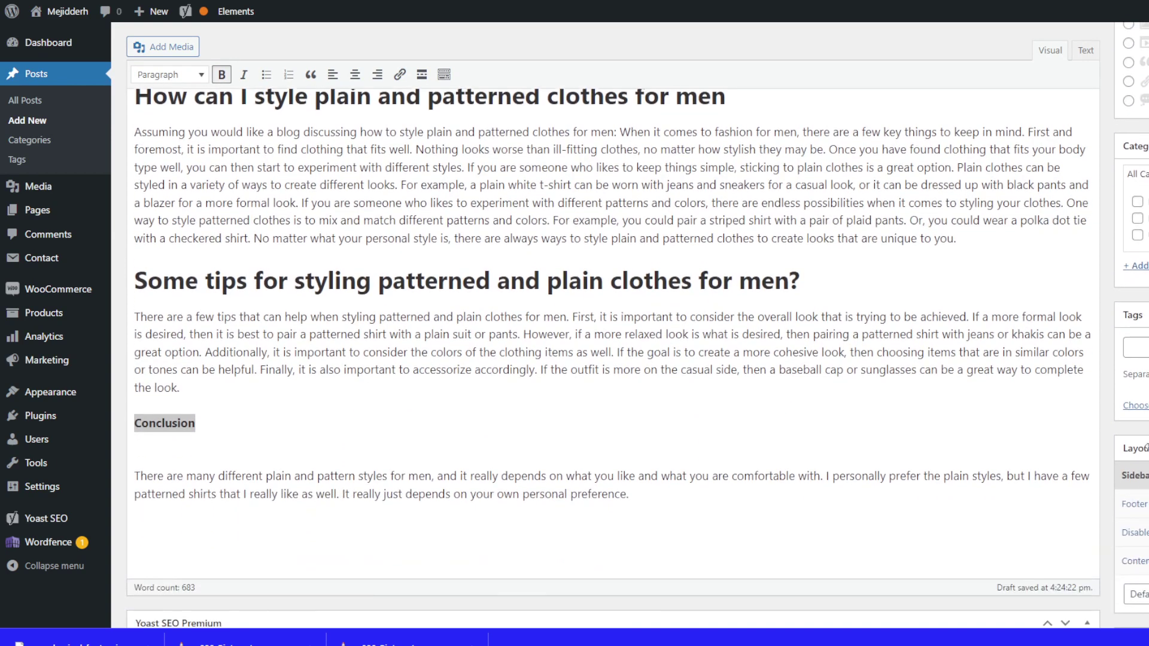
pyautogui.scroll(-4, 613, 359)
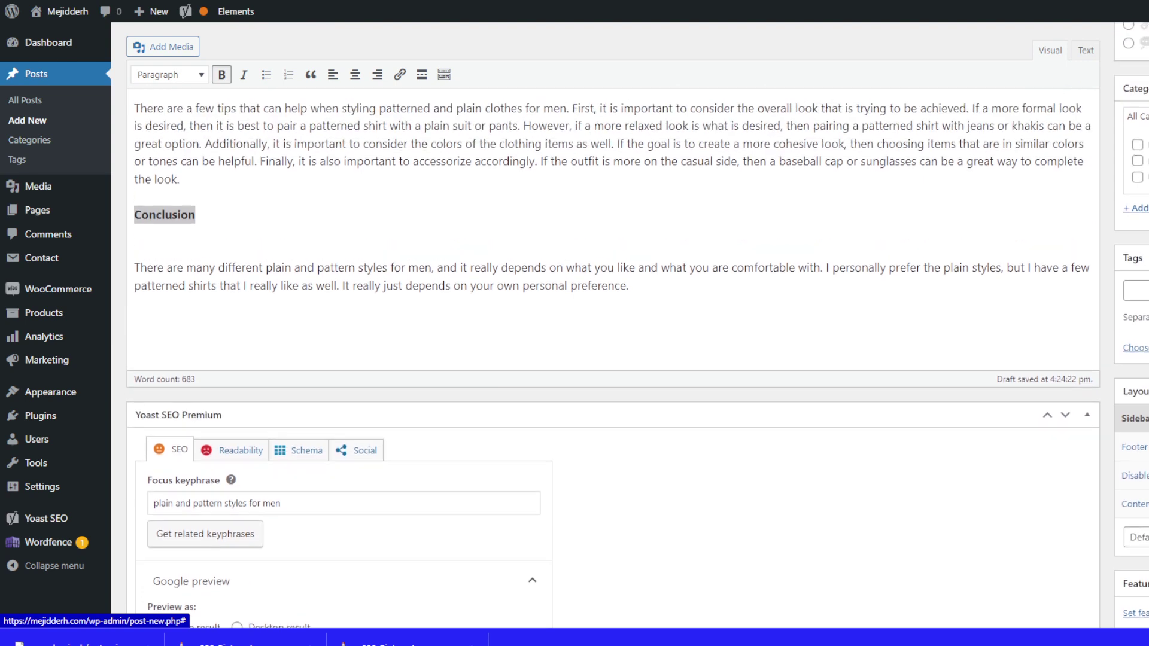
pyautogui.scroll(-2, 613, 323)
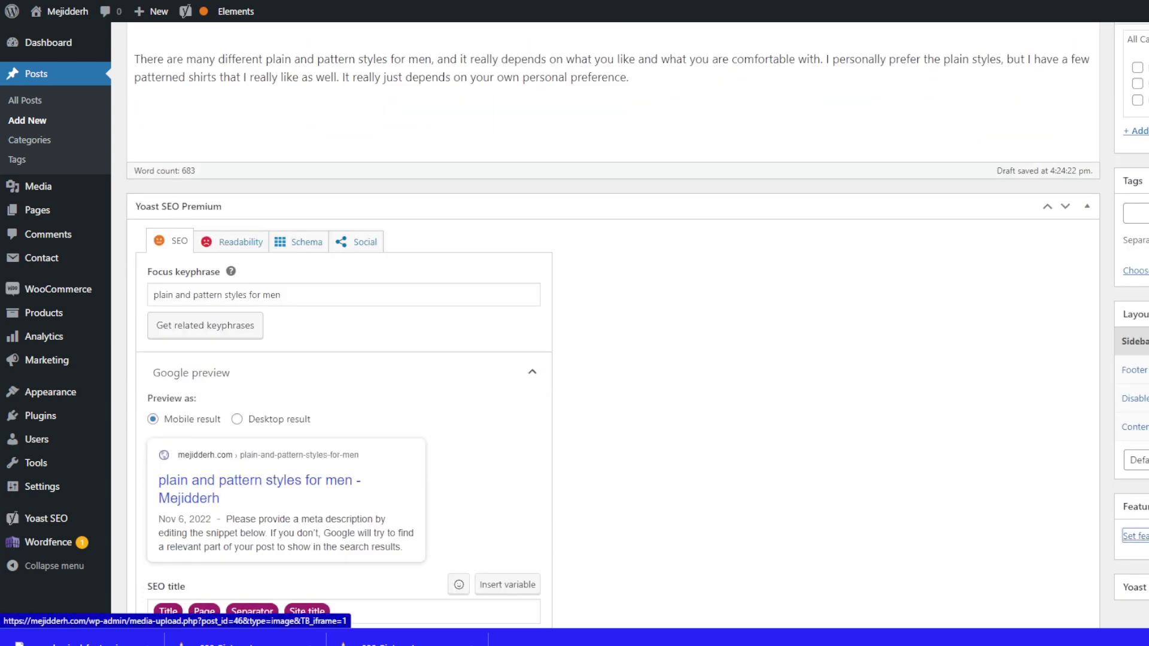
pyautogui.click(1134, 535)
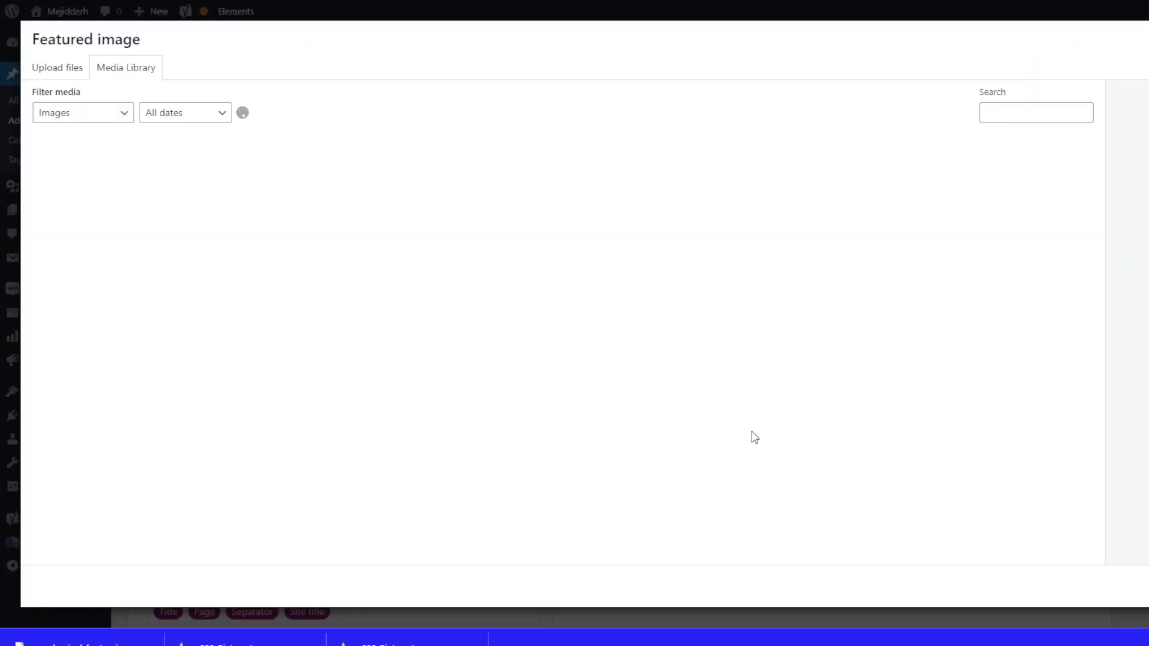
pyautogui.click(55, 76)
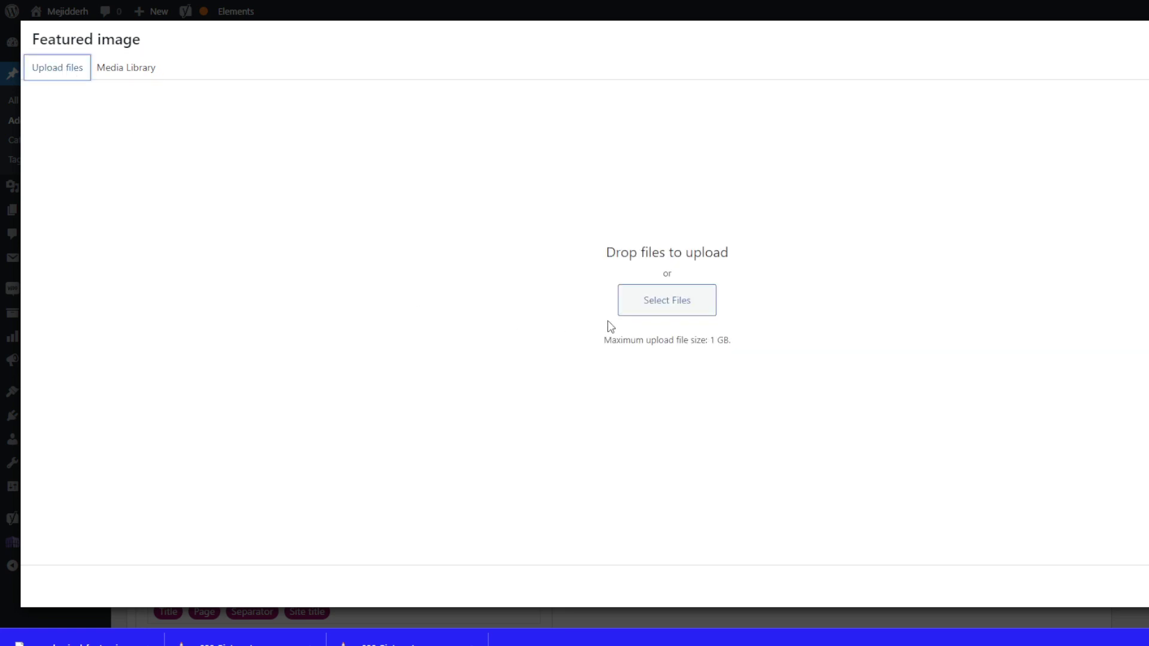
pyautogui.click(628, 306)
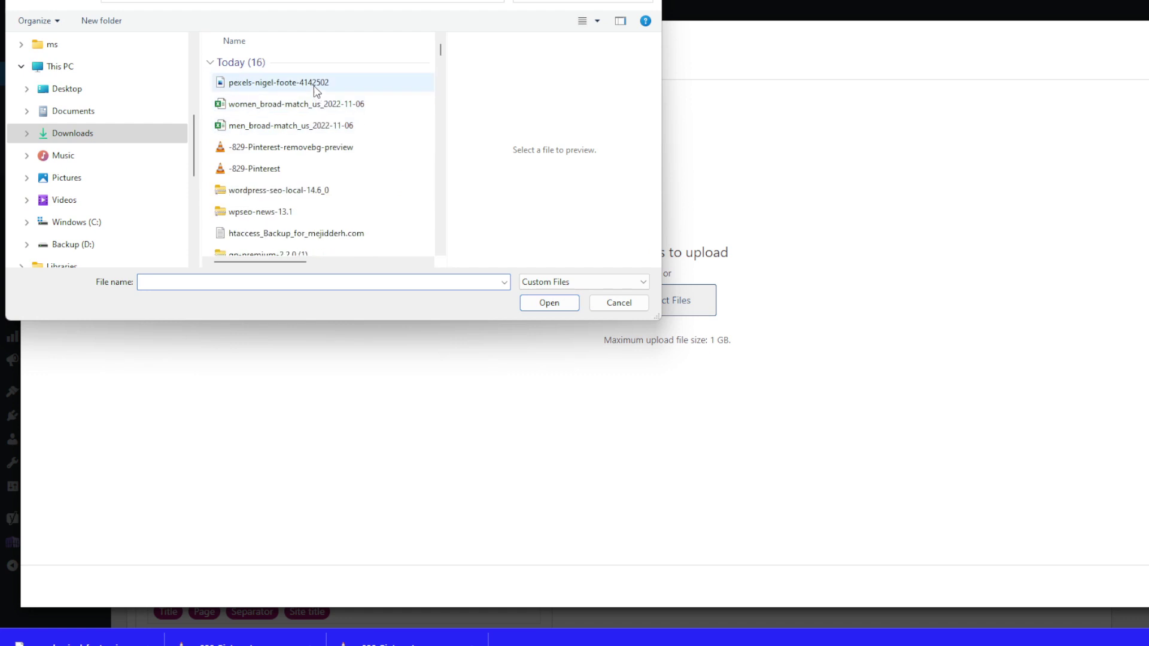
pyautogui.click(284, 84)
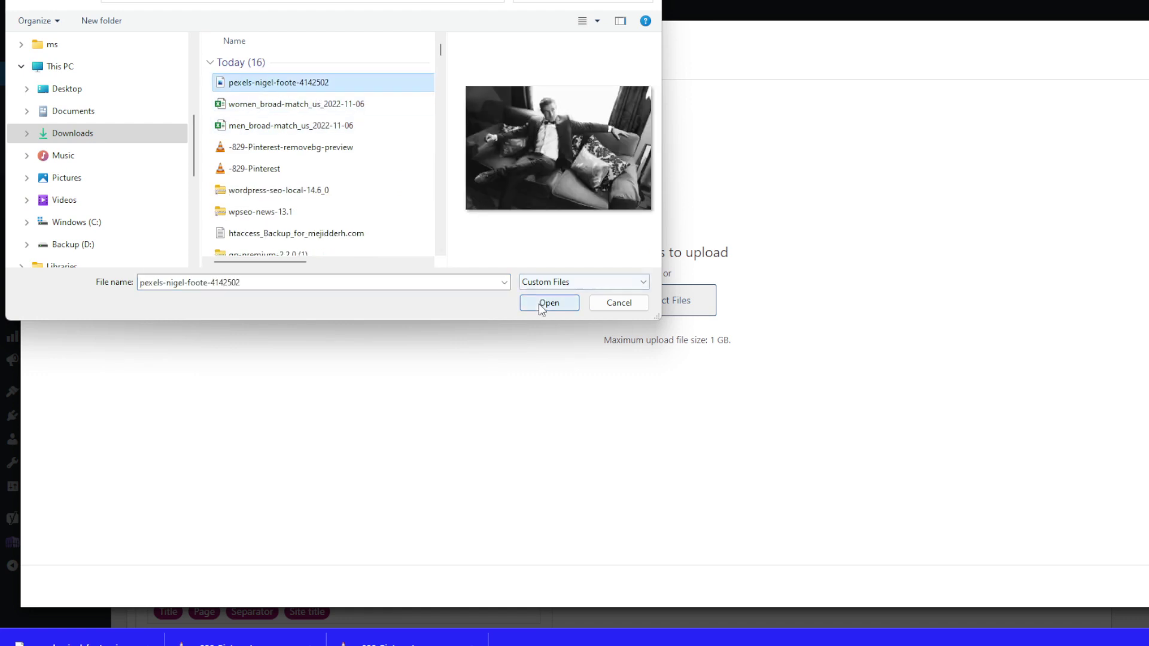
pyautogui.click(541, 303)
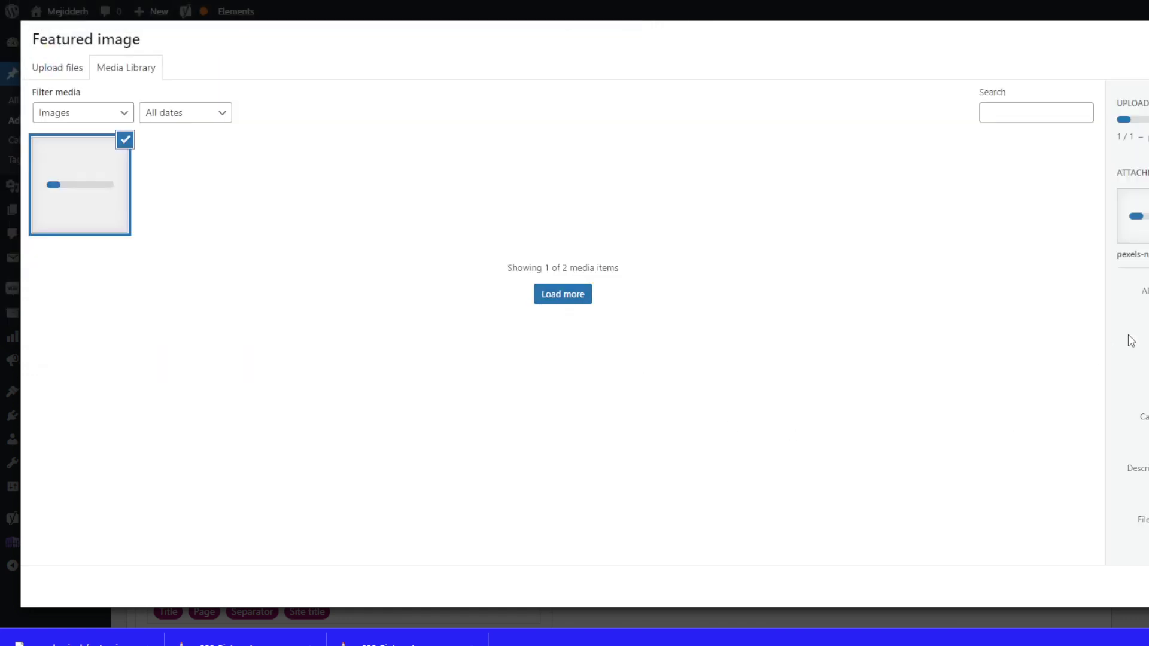
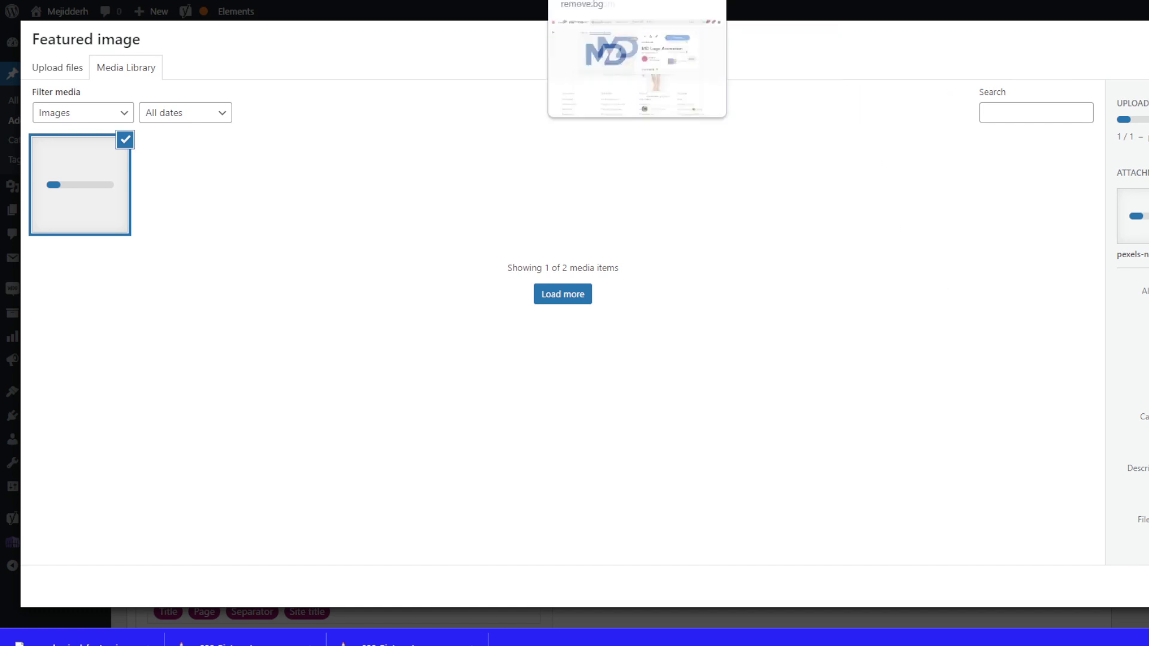
# Switch to the Semrush Keyword Magic Tool results and copy the keyword "plain and pattern styles for men".
pyautogui.click(491, 1)
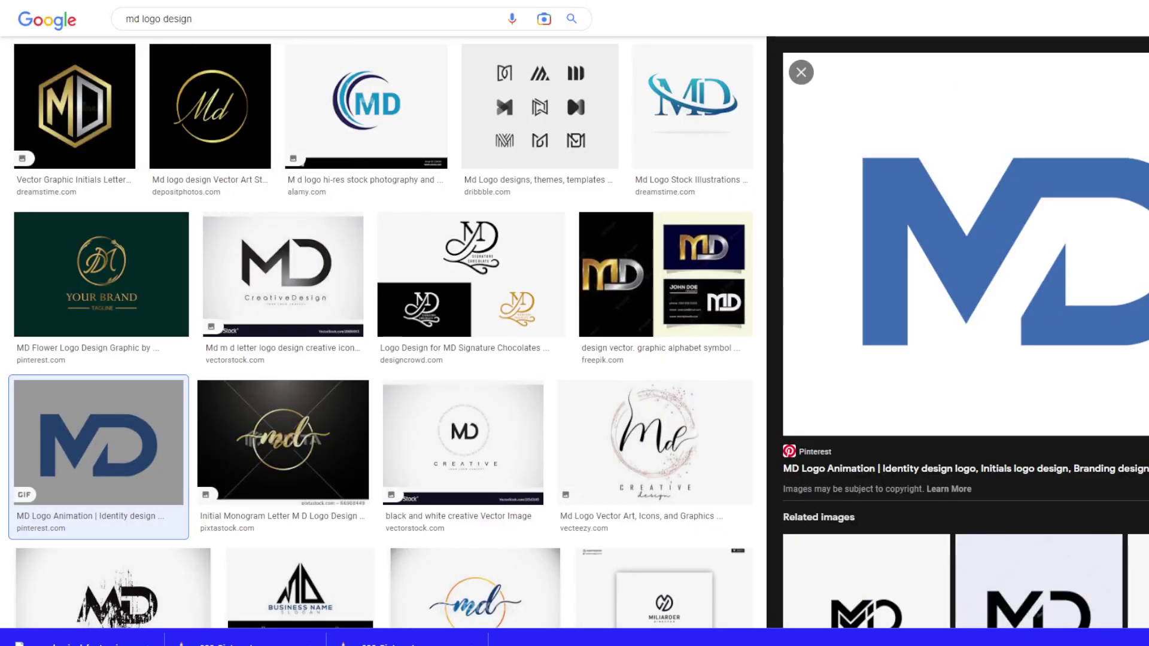
pyautogui.click(304, 1)
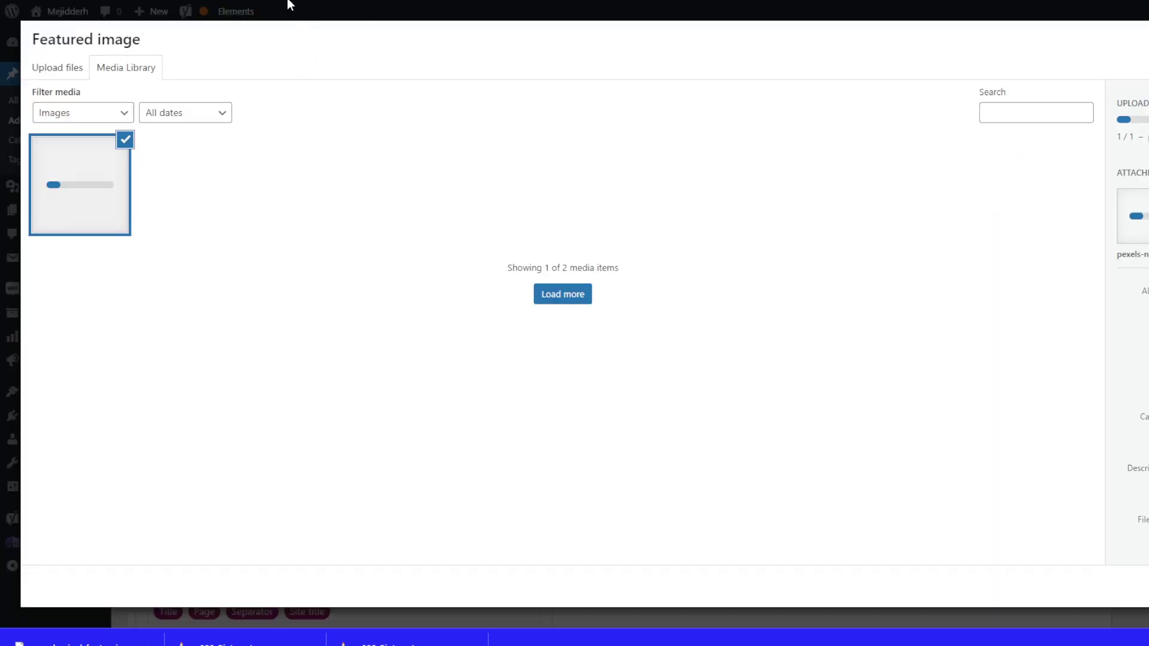
pyautogui.click(311, 1)
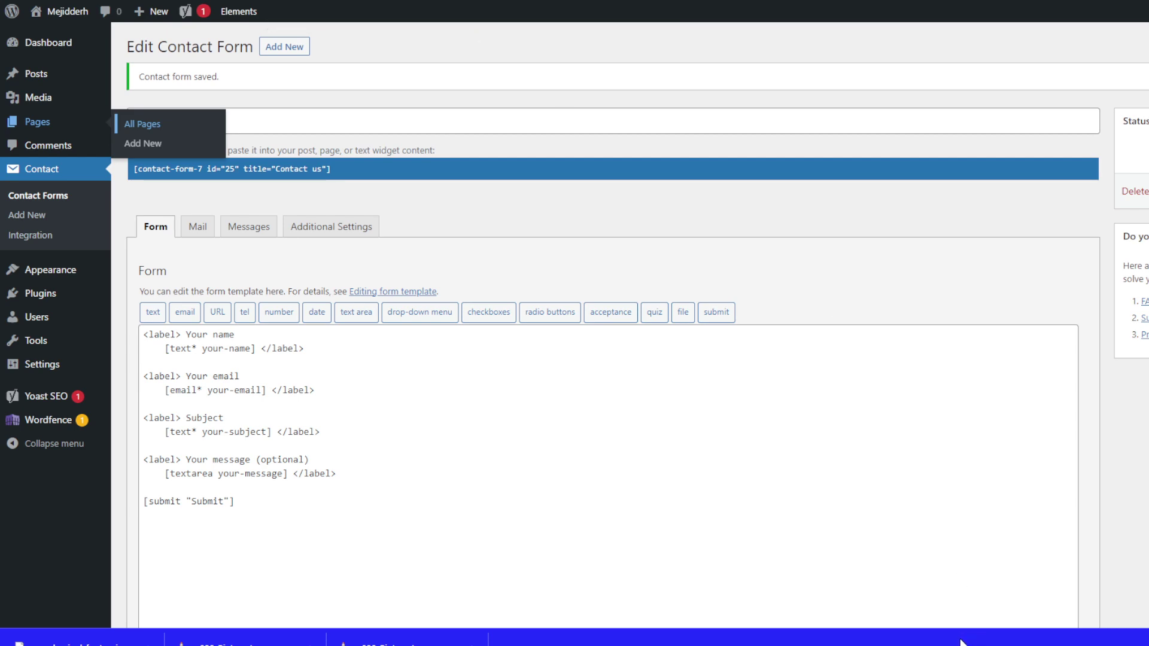
pyautogui.moveTo(960, 642)
pyautogui.click(958, 618)
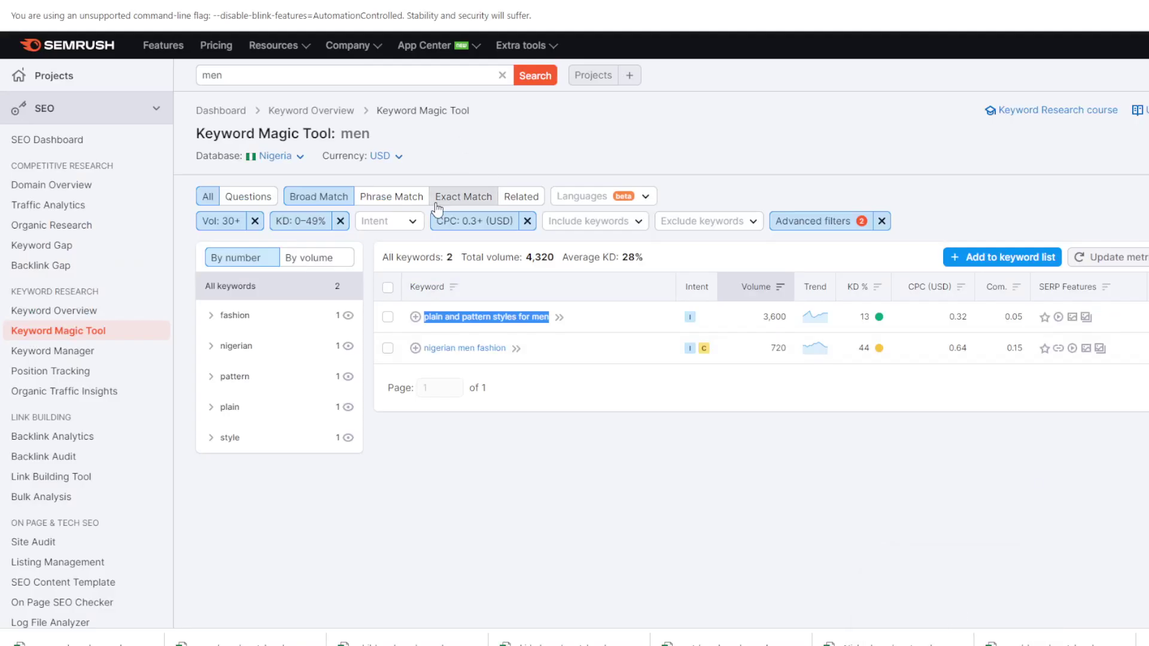
pyautogui.tripleClick(466, 317)
pyautogui.rightClick(466, 318)
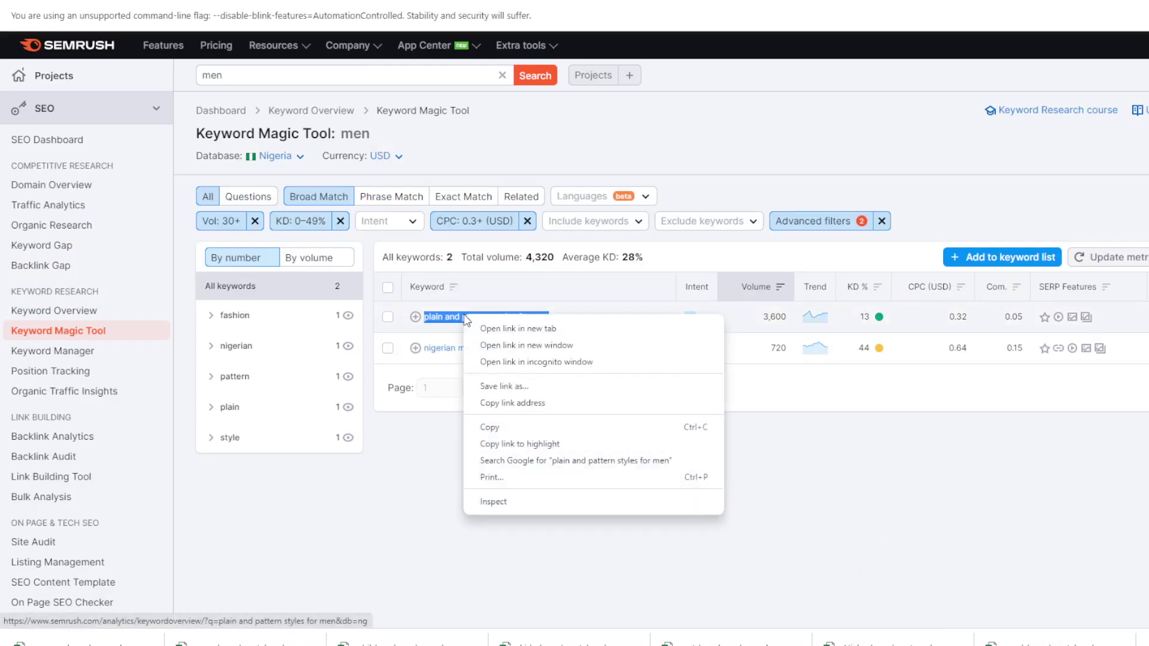
pyautogui.click(548, 427)
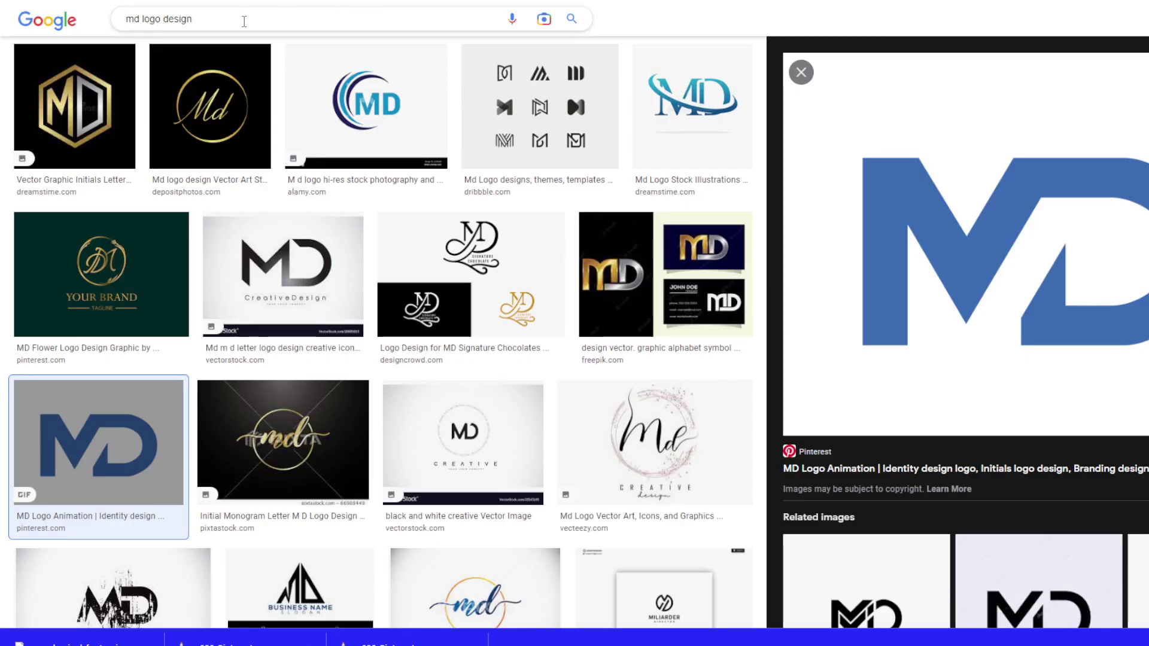
# Search Google Images for "plain and pattern styles for men" and look through the pictures.
pyautogui.click(91, 18)
pyautogui.hotkey('ctrl', 'v')
pyautogui.press('Return')
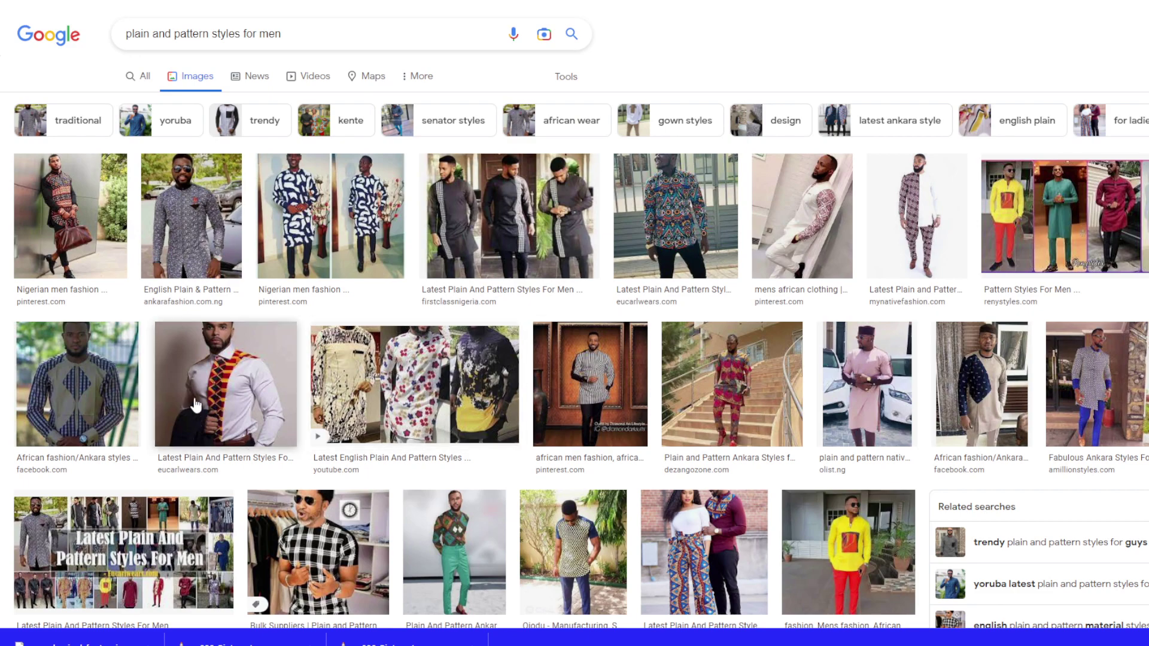
pyautogui.scroll(-3, 555, 396)
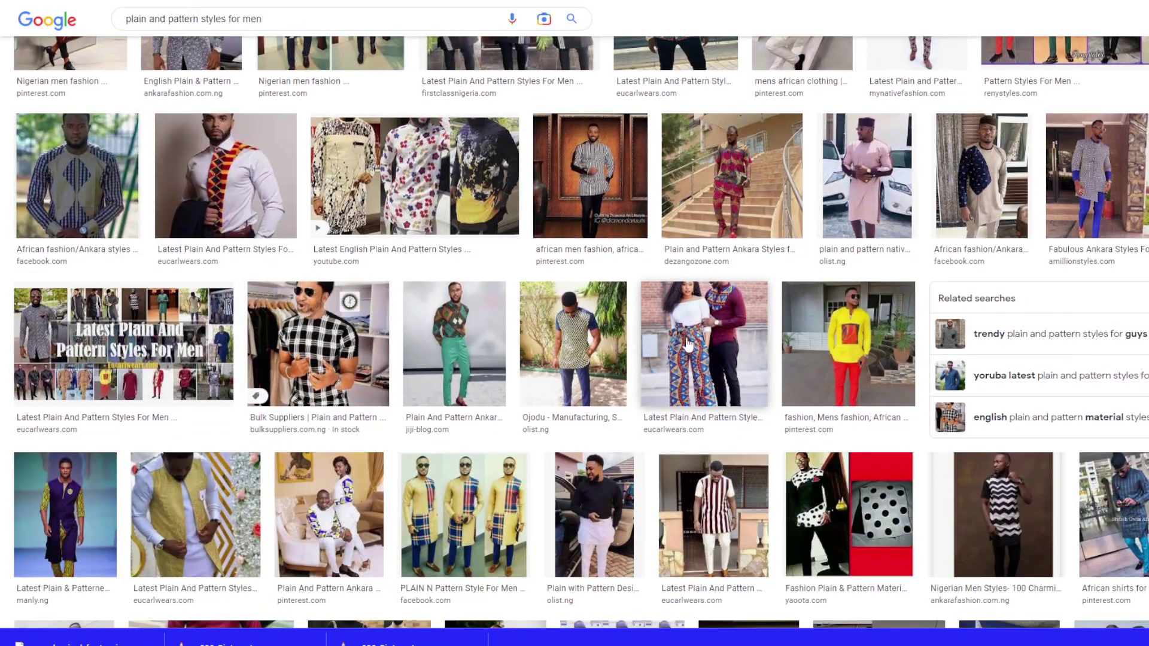
pyautogui.scroll(3, 555, 396)
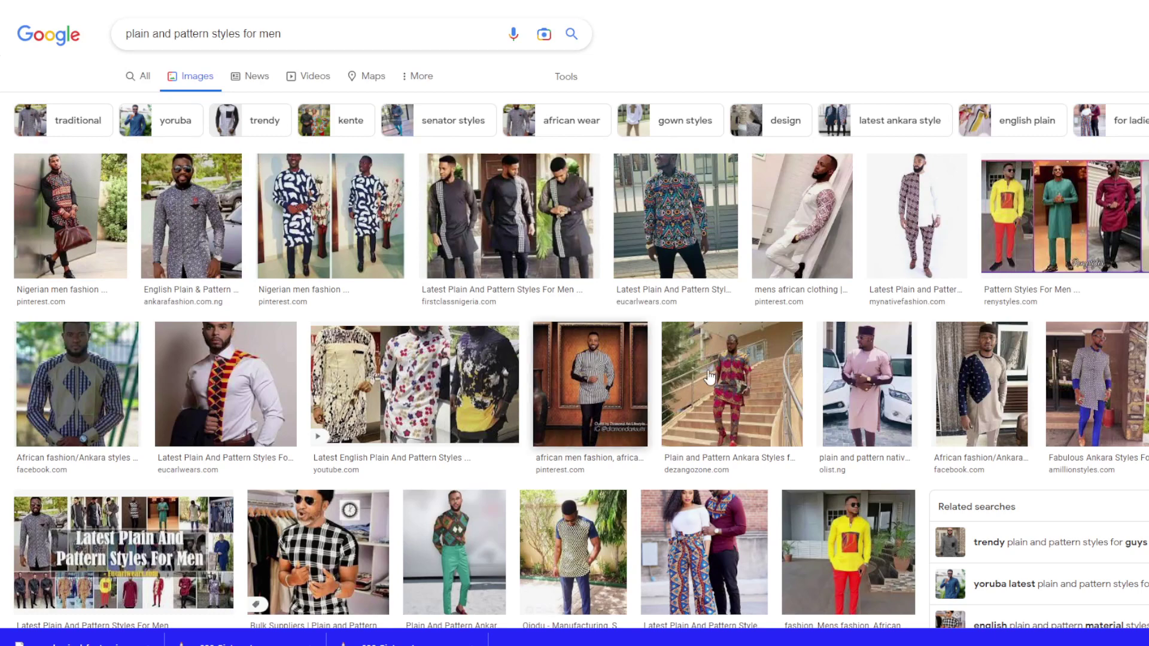
pyautogui.scroll(-5, 592, 326)
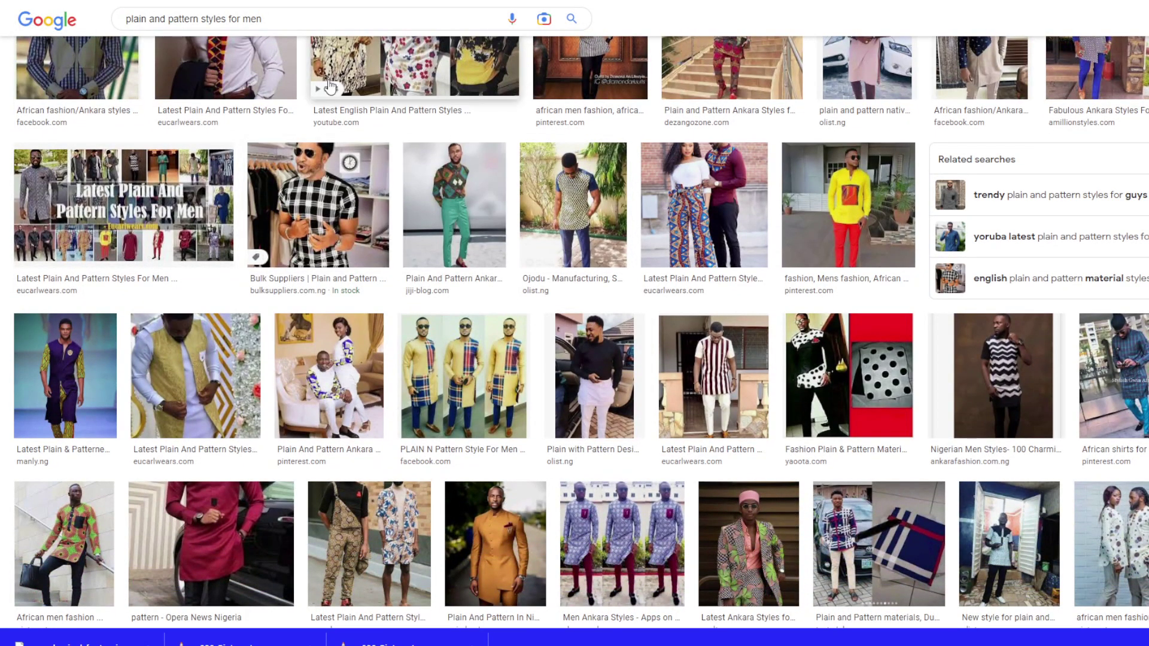
pyautogui.scroll(5, 418, 120)
# Switch the Google search to all results and review the ranking pages for the keyword.
pyautogui.click(146, 80)
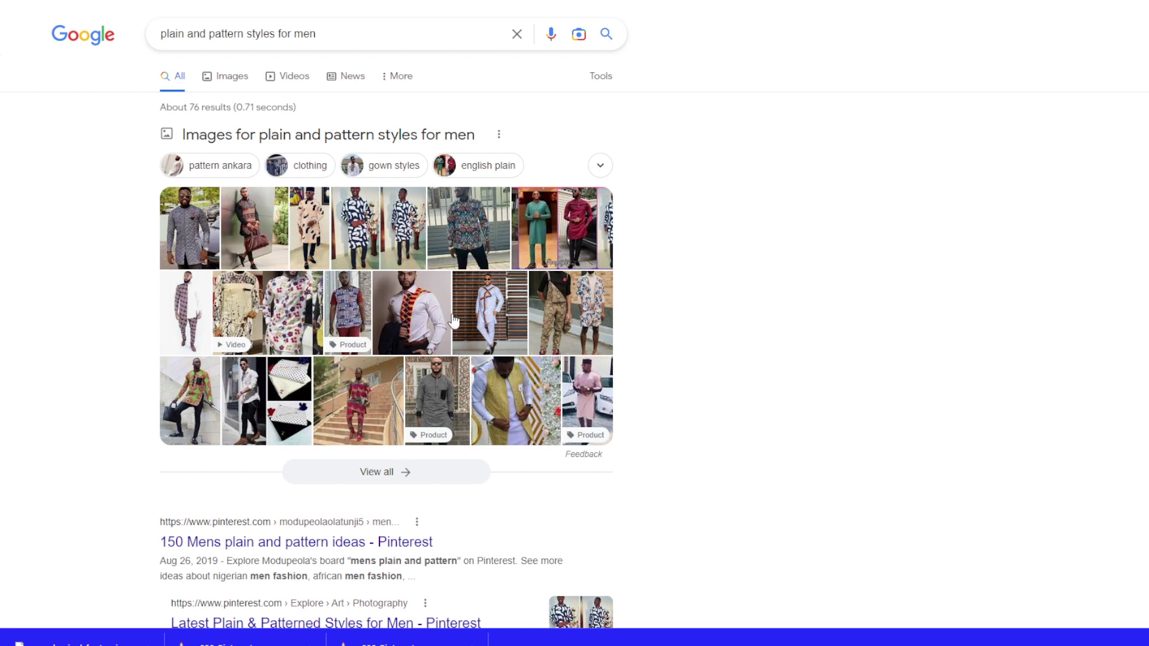
pyautogui.scroll(-8, 427, 275)
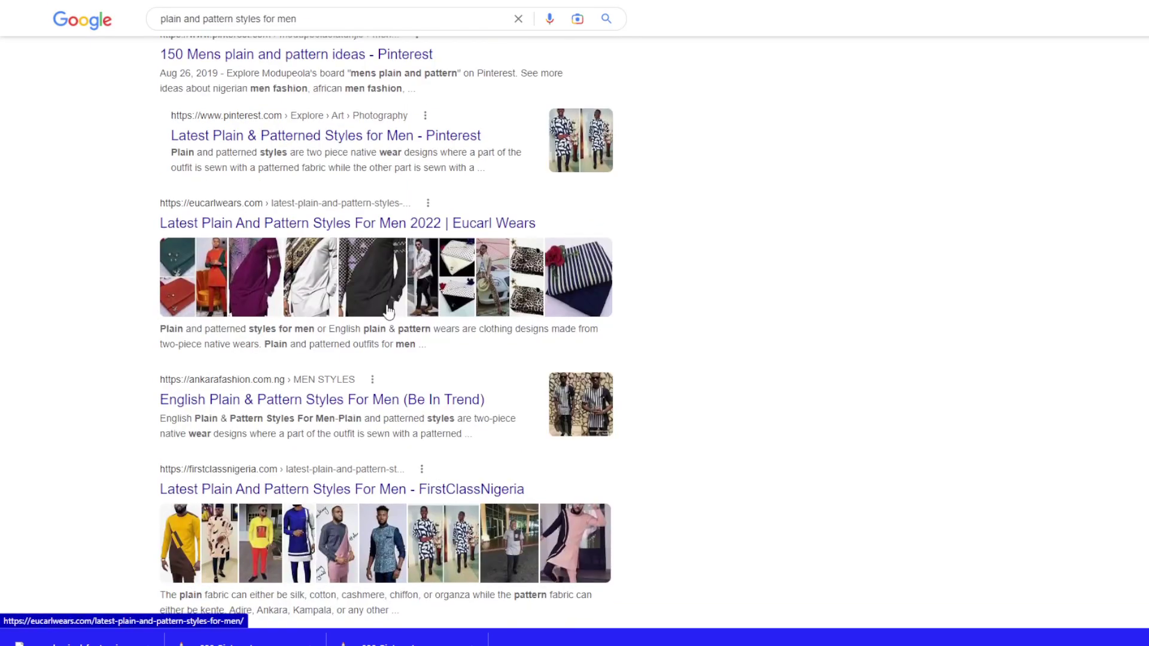
pyautogui.scroll(-6, 387, 311)
pyautogui.scroll(8, 407, 305)
pyautogui.scroll(6, 417, 294)
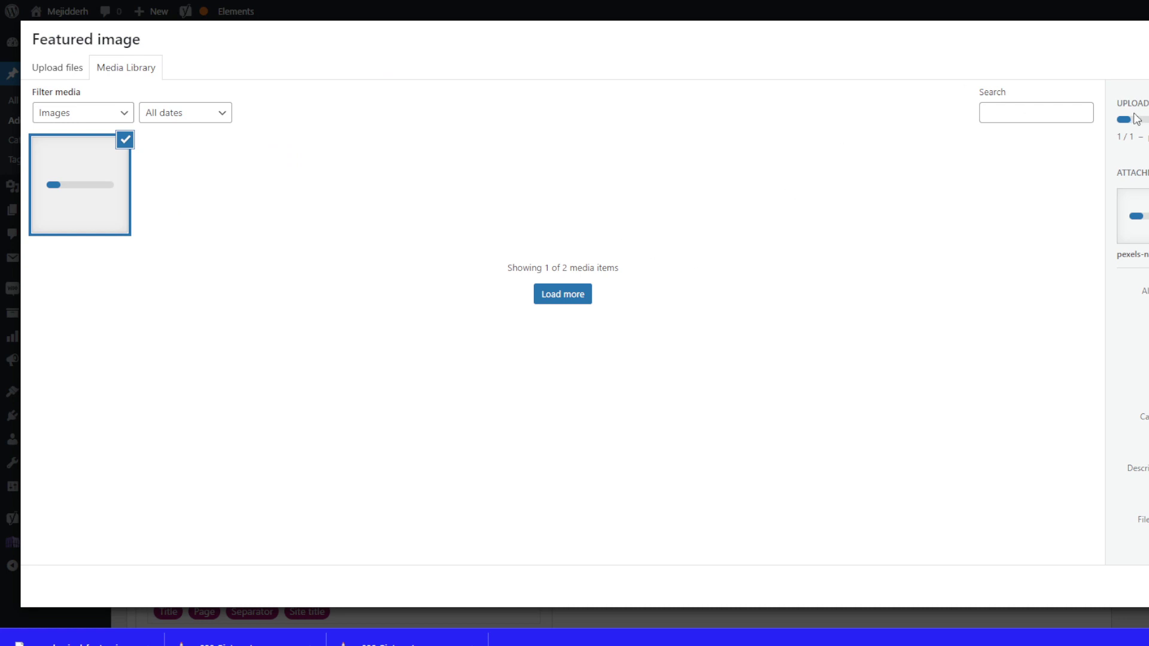
# Close the Featured image dialog in WordPress and return to the beginning of the post.
pyautogui.press('Escape')
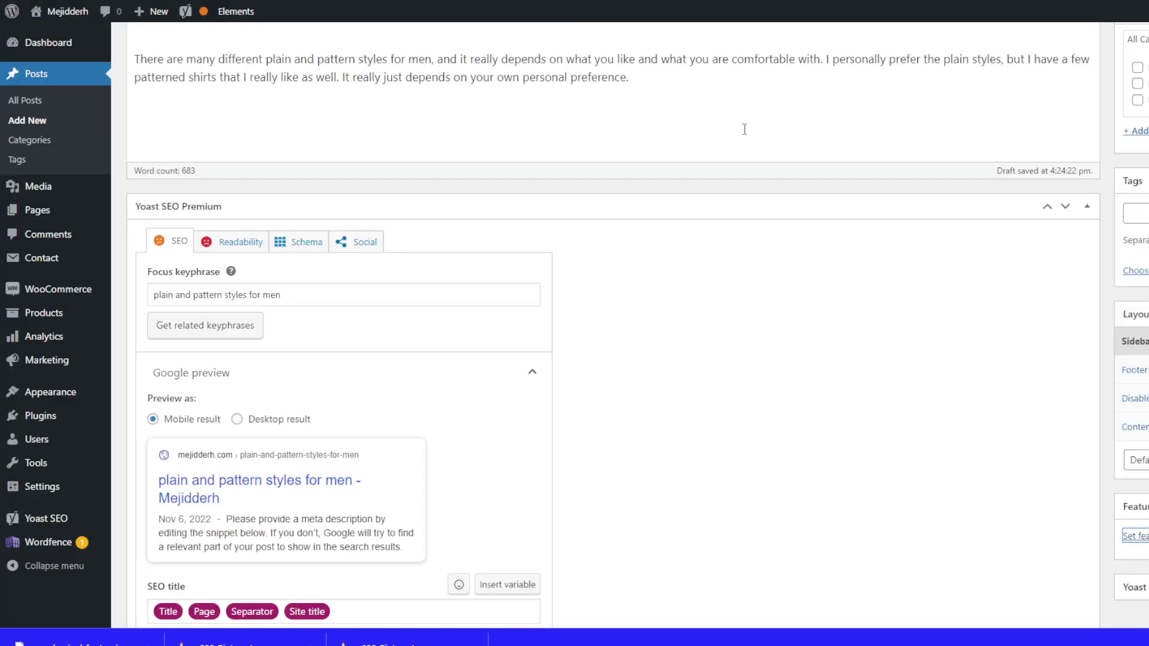
pyautogui.scroll(10, 866, 171)
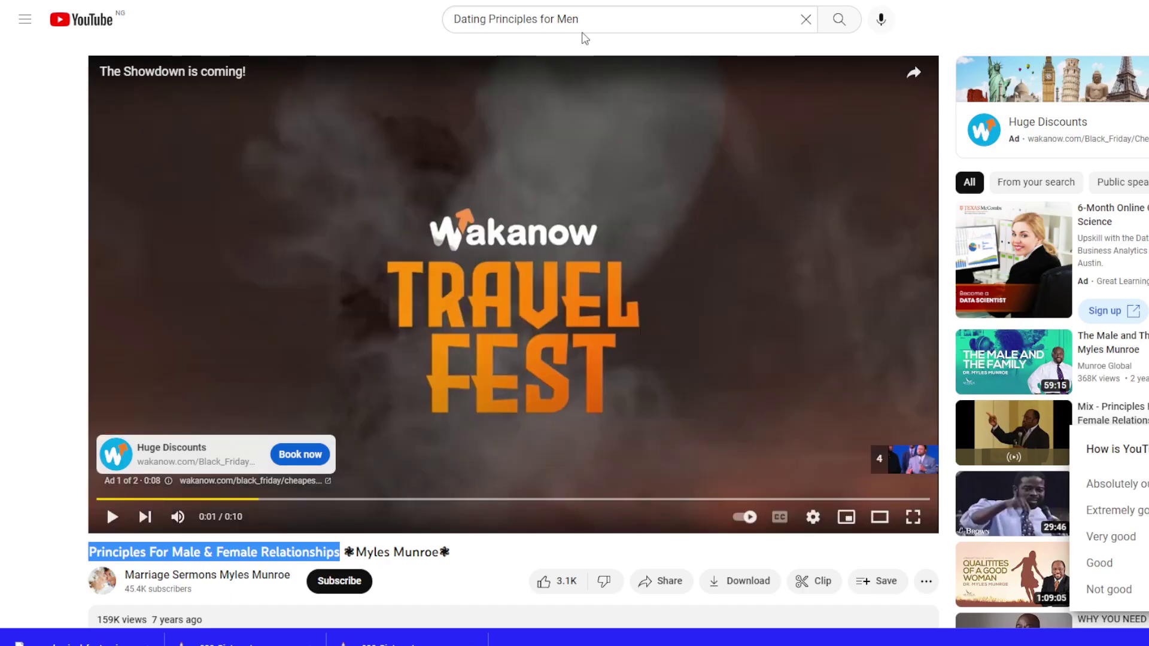
# Search YouTube for "plain and pattern styles for men" and play the video "2022 Trending Plain And pattern Styles For African Black Men".
pyautogui.click(618, 21)
pyautogui.moveTo(618, 21); pyautogui.dragTo(456, 19)
pyautogui.hotkey('ctrl', 'v')
pyautogui.press('Return')
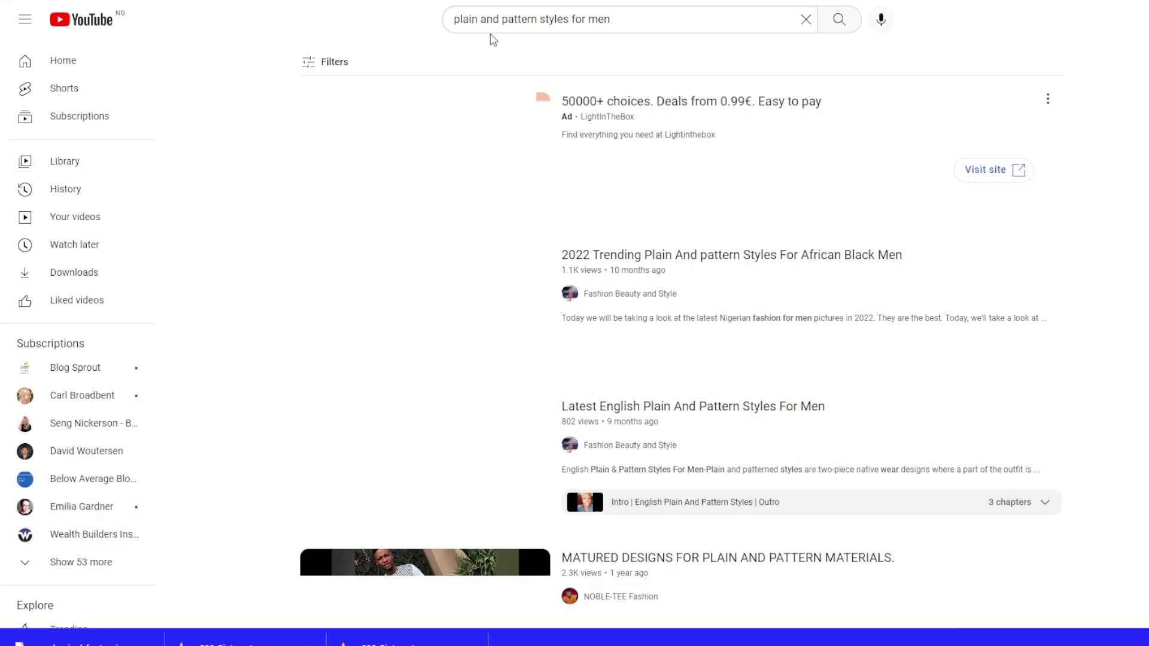
pyautogui.click(635, 256)
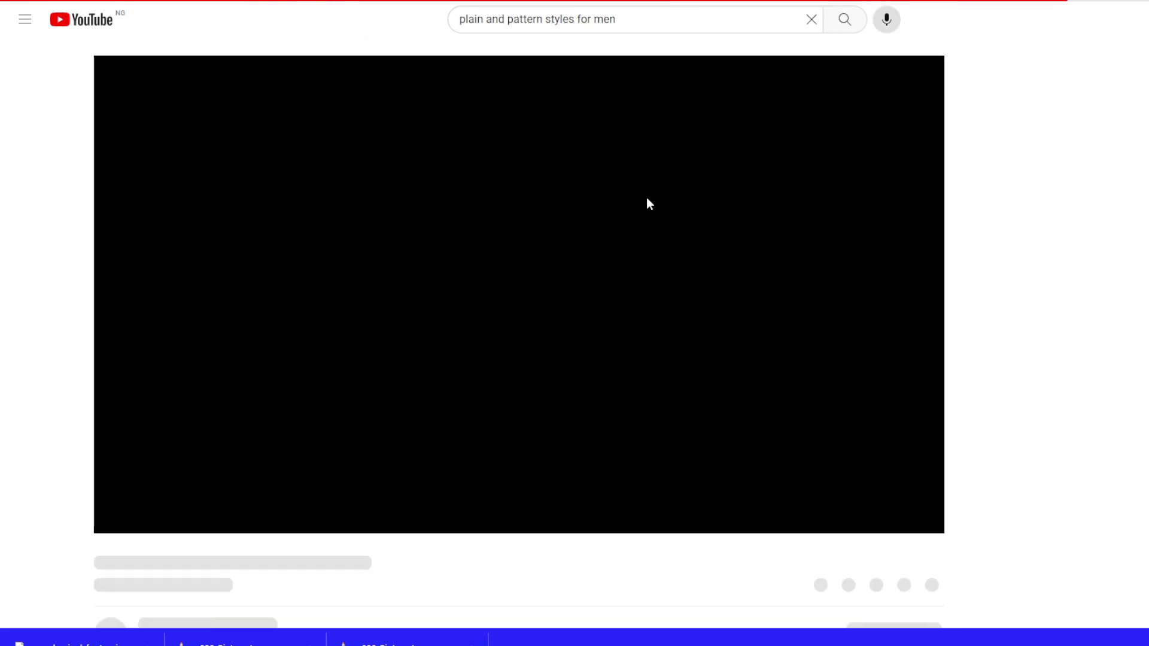
pyautogui.click(115, 517)
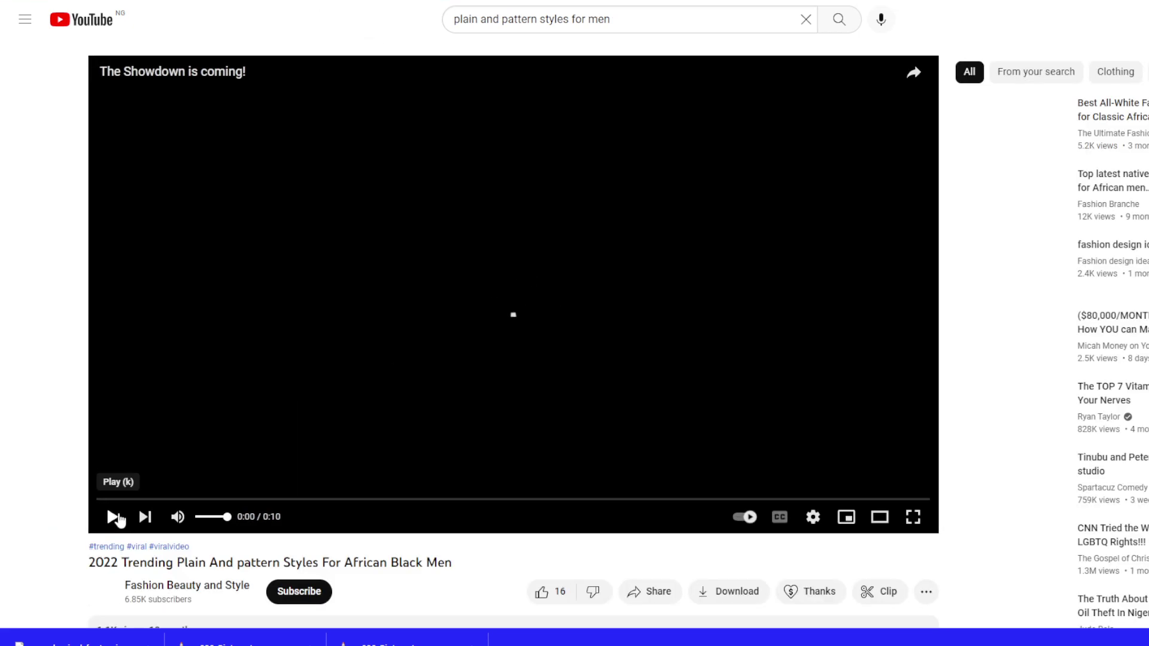
pyautogui.click(439, 1)
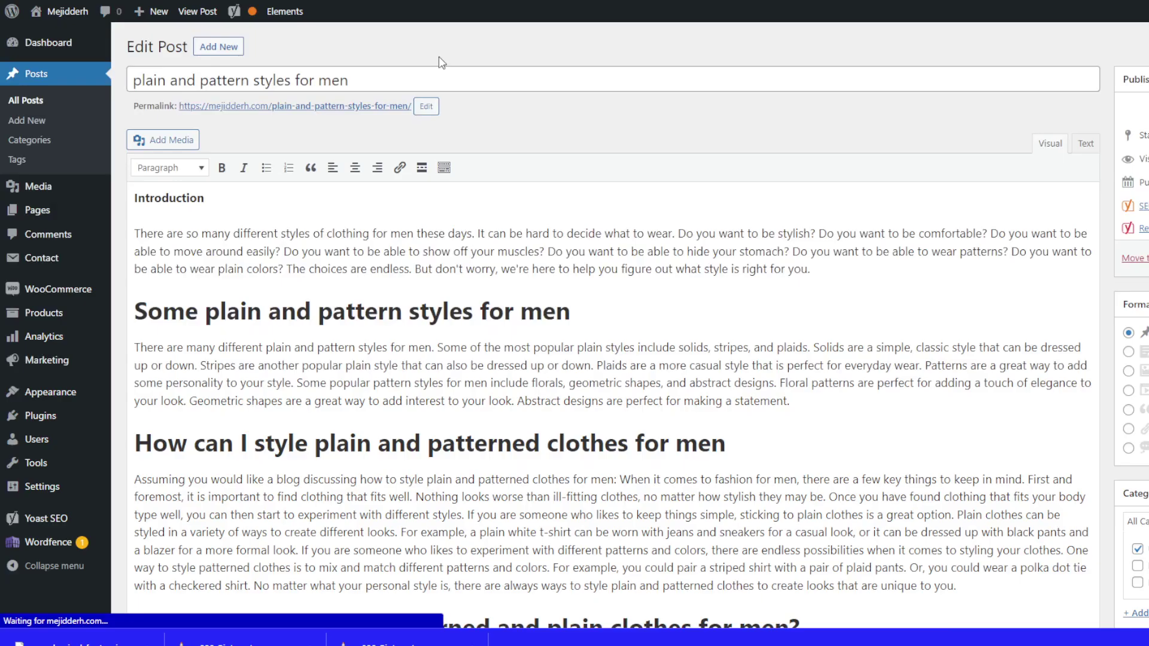
pyautogui.scroll(-9, 409, 302)
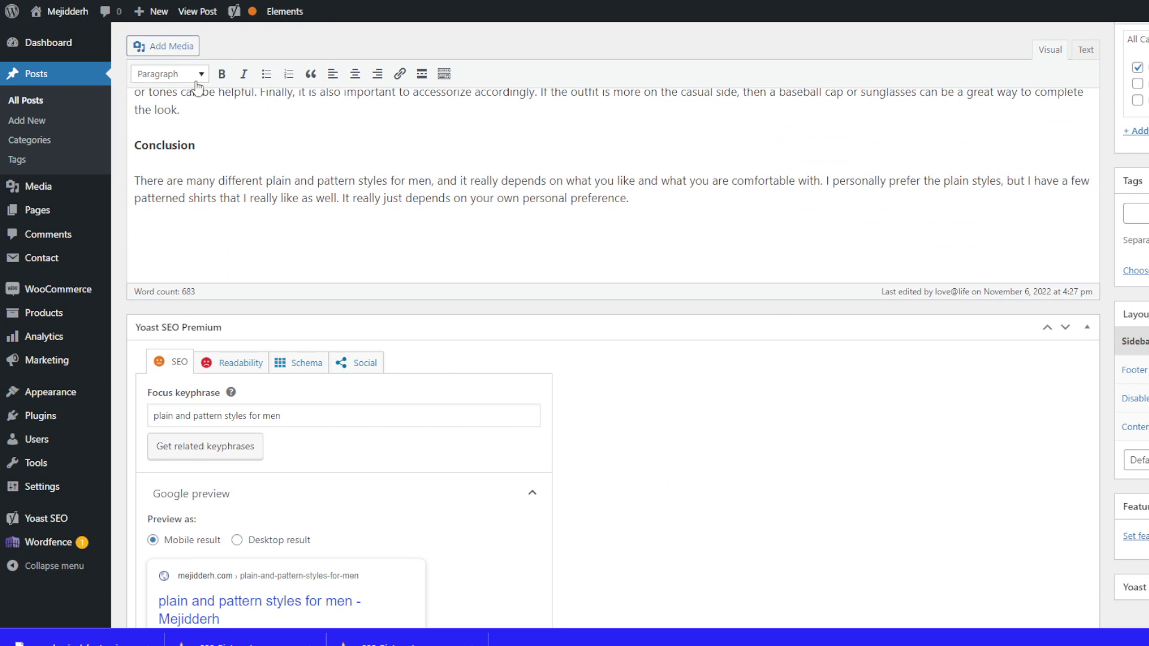
pyautogui.click(165, 48)
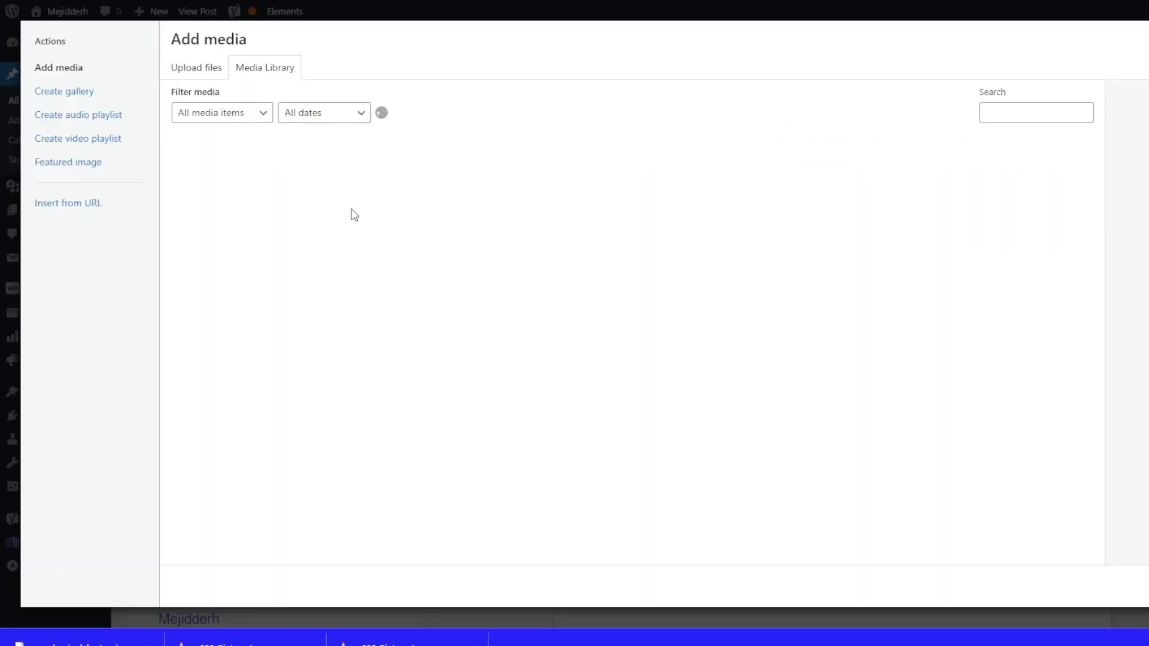
pyautogui.click(59, 204)
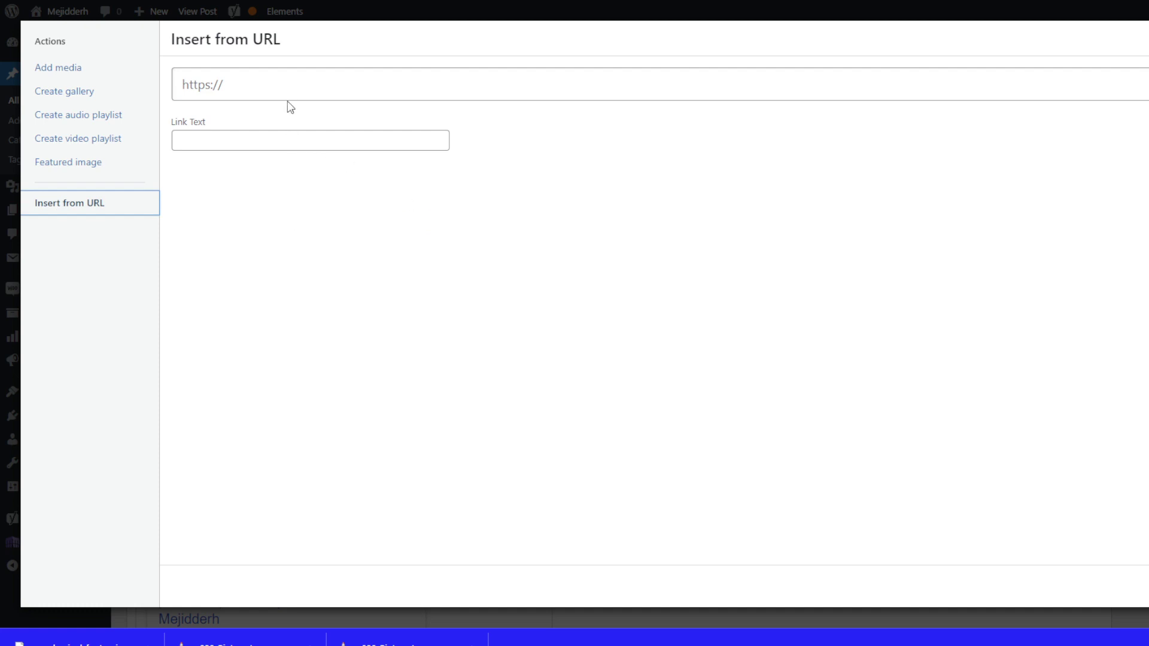
pyautogui.click(289, 84)
pyautogui.hotkey('ctrl', 'v')
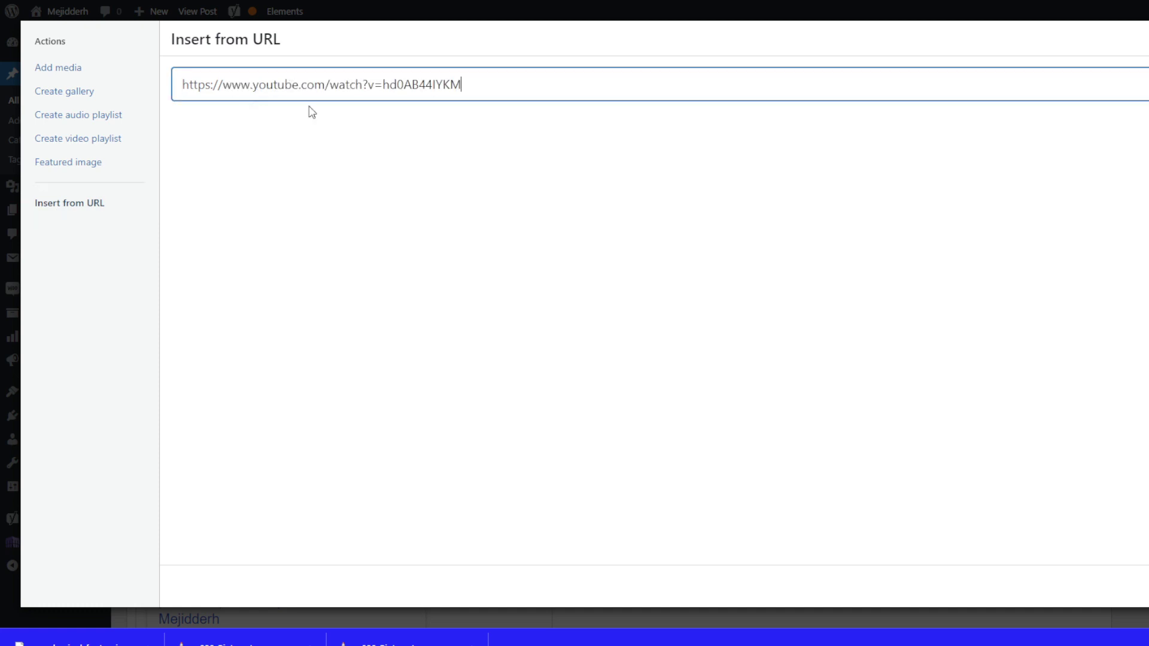
pyautogui.press('Return')
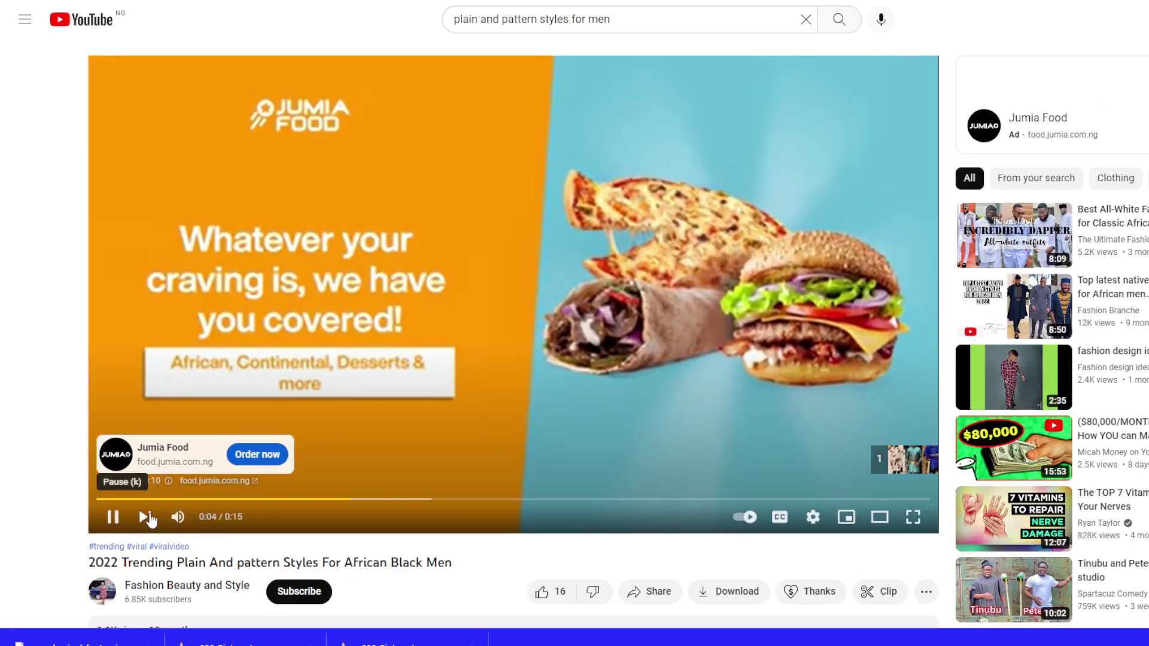
# Pause the YouTube playback and return to the WordPress post to review its headings, conclusion and embedded video.
pyautogui.click(113, 517)
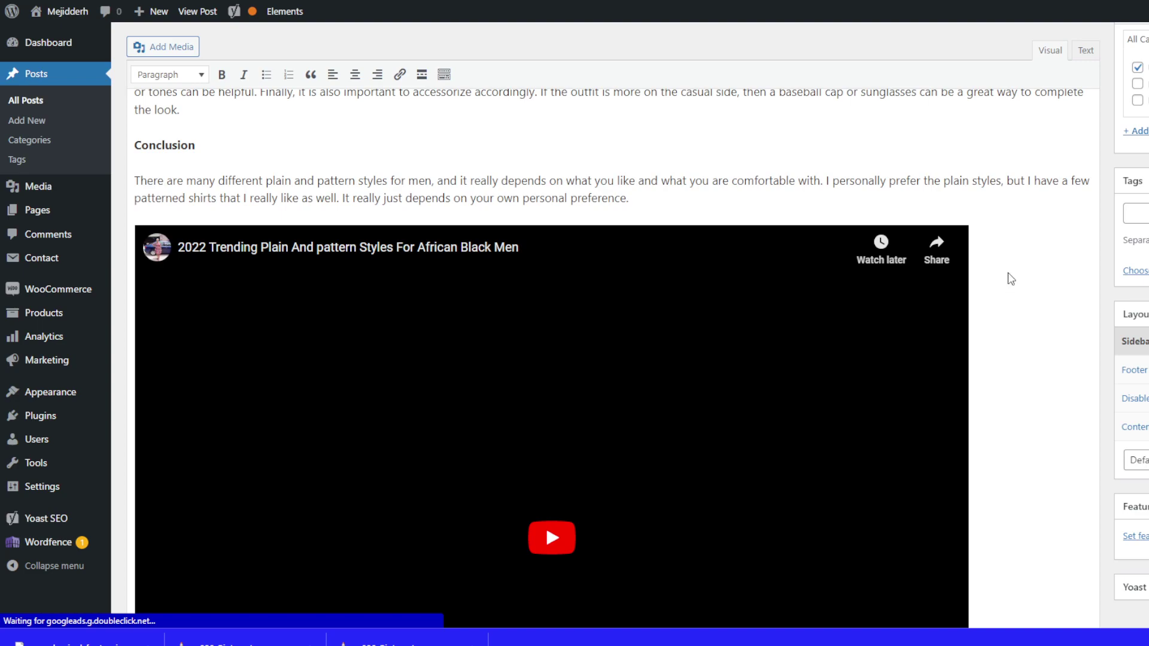
pyautogui.scroll(-3, 1012, 279)
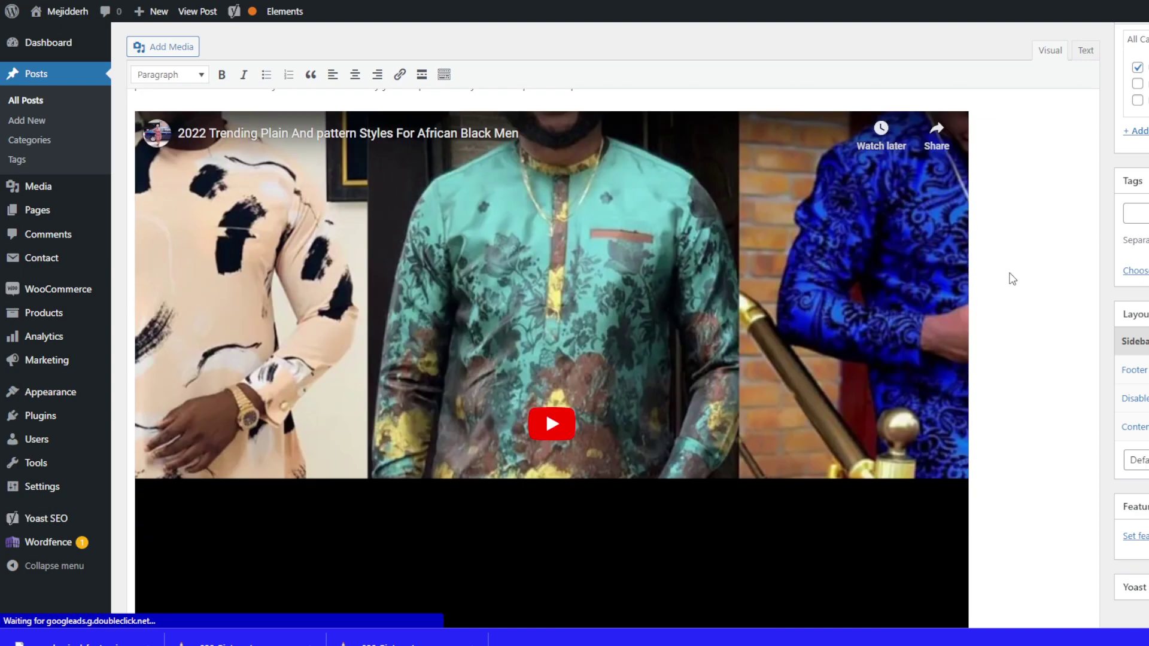
pyautogui.scroll(15, 1017, 275)
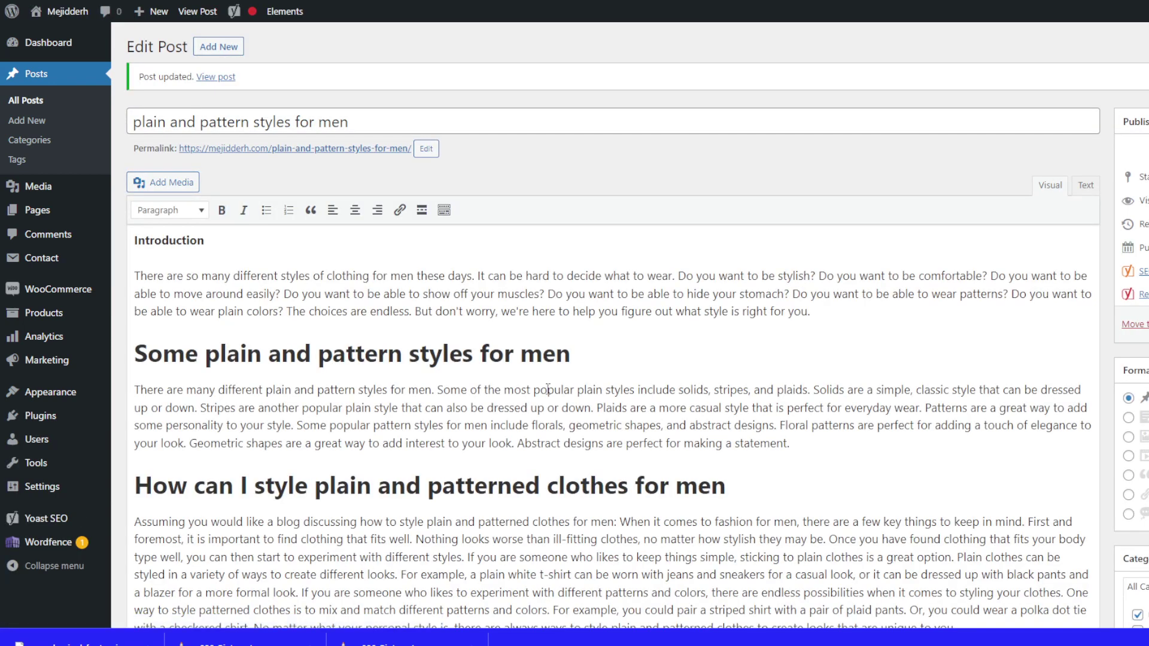
pyautogui.scroll(-3, 549, 349)
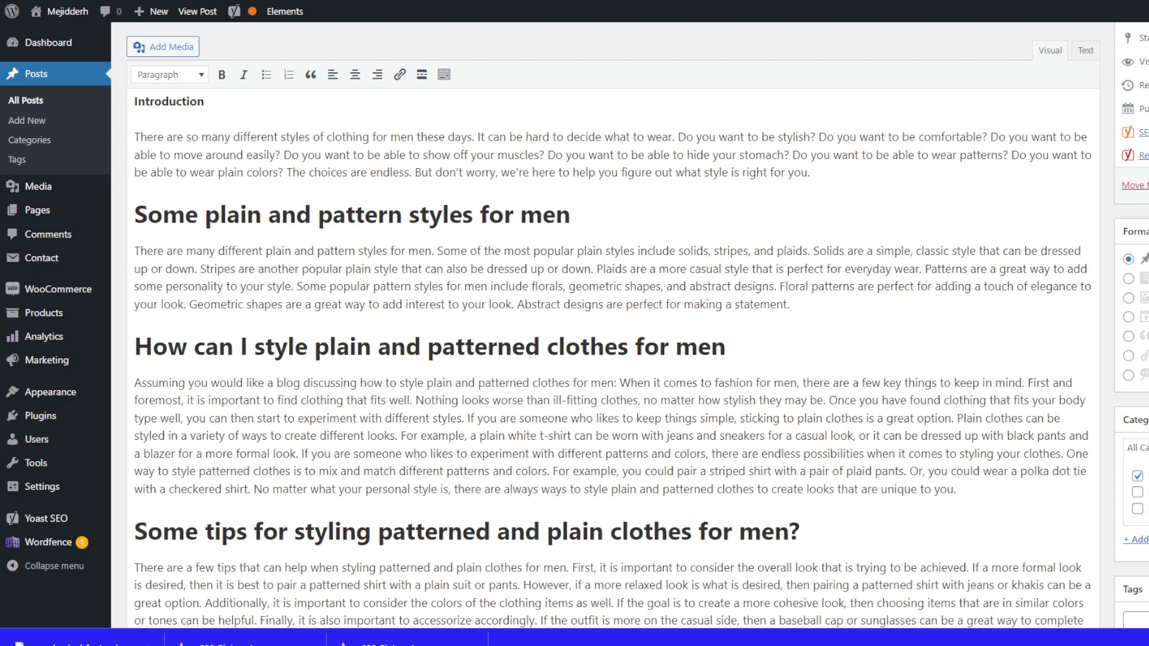
pyautogui.scroll(-6, 1095, 387)
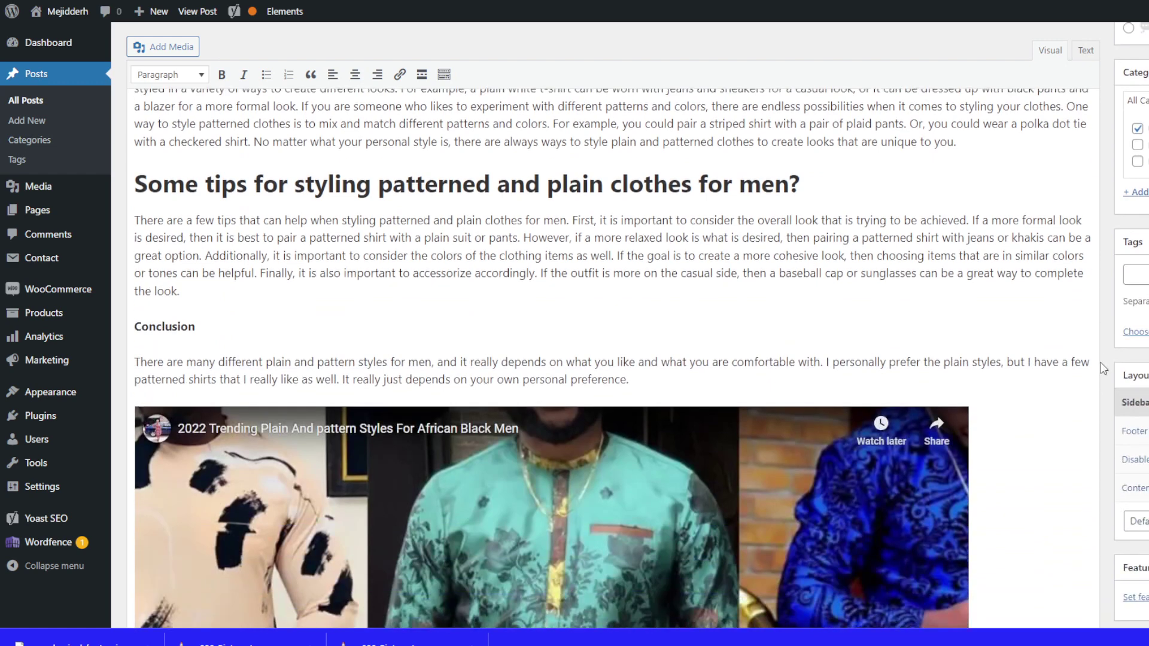
pyautogui.scroll(-6, 1102, 368)
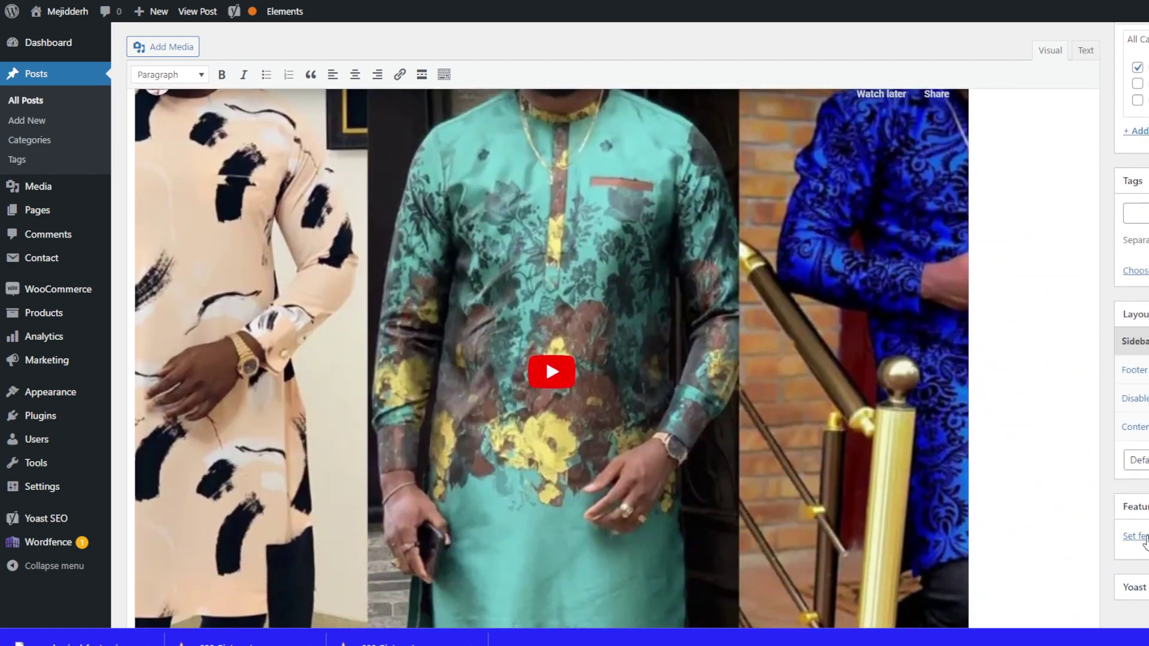
# Open the file upload area for the post's featured image and dismiss the file chooser without selecting an image.
pyautogui.click(1145, 540)
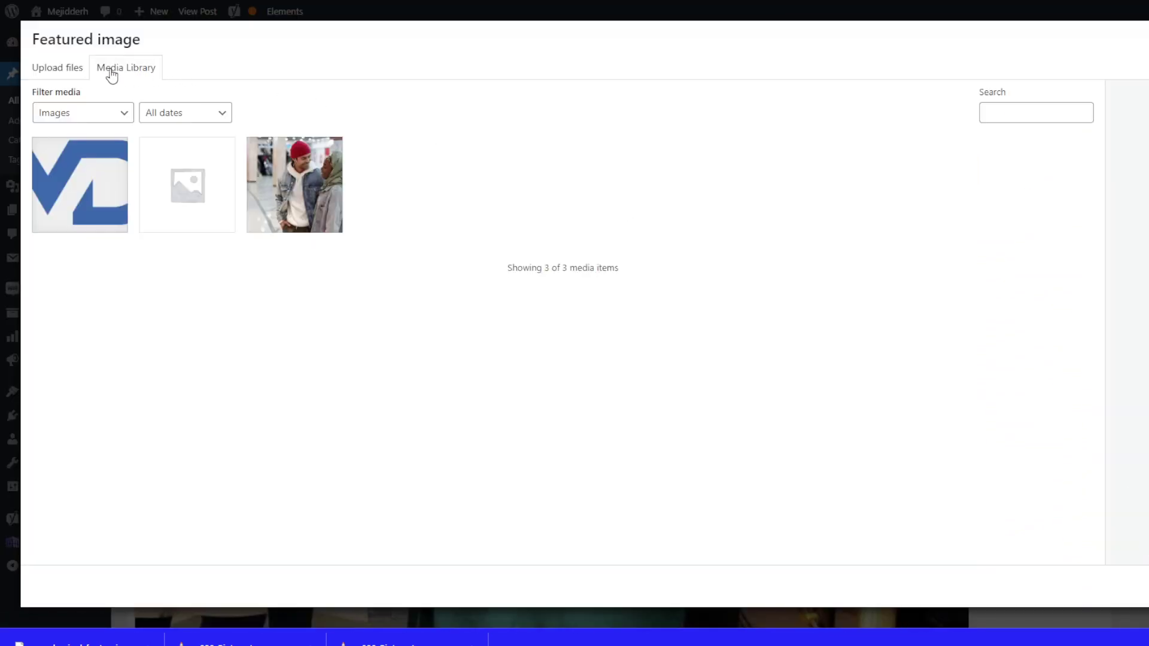
pyautogui.click(66, 70)
pyautogui.click(654, 307)
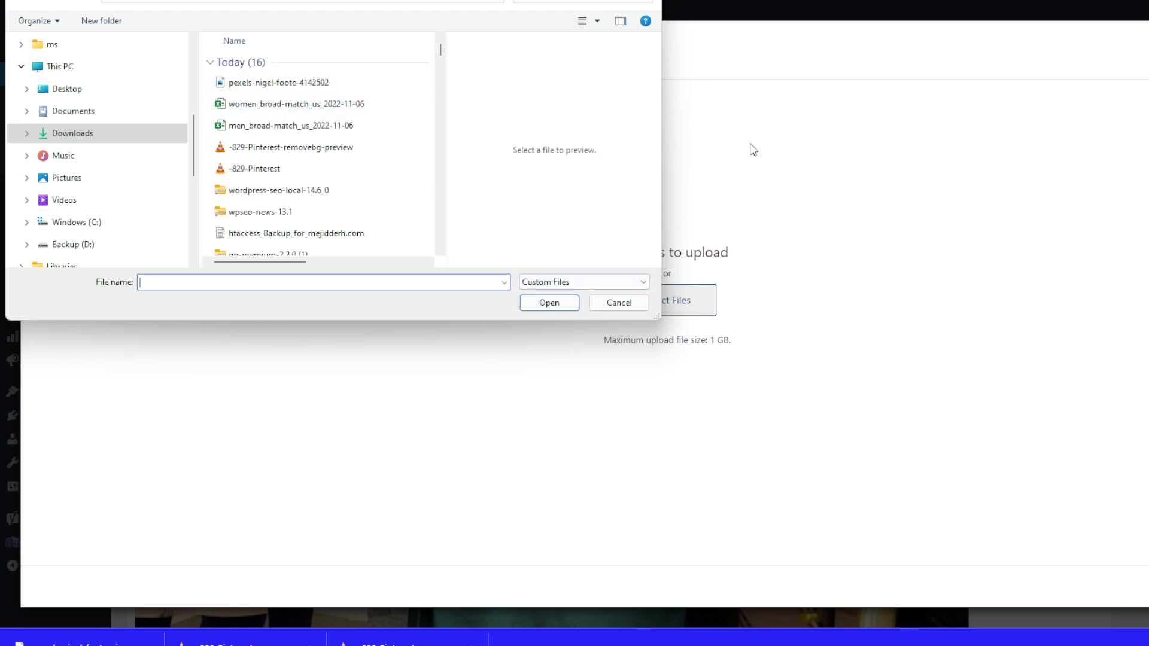
pyautogui.click(617, 303)
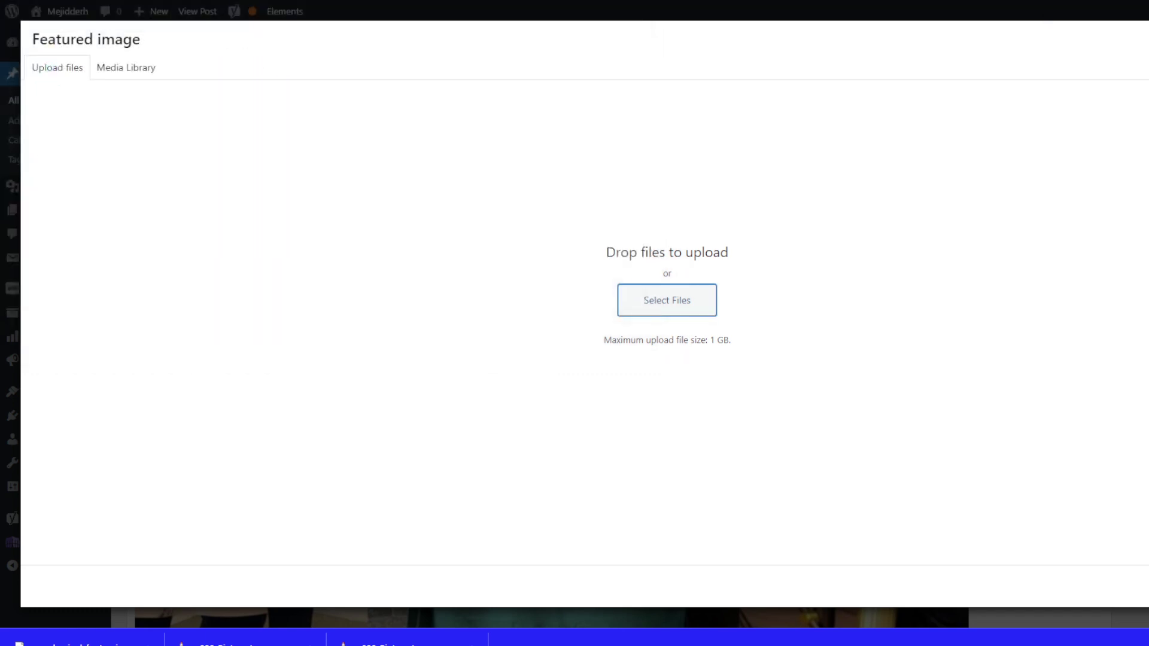
# Search Google for "tinpng" in a new browser tab and open the TinyPNG website.
pyautogui.hotkey('ctrl', 't')
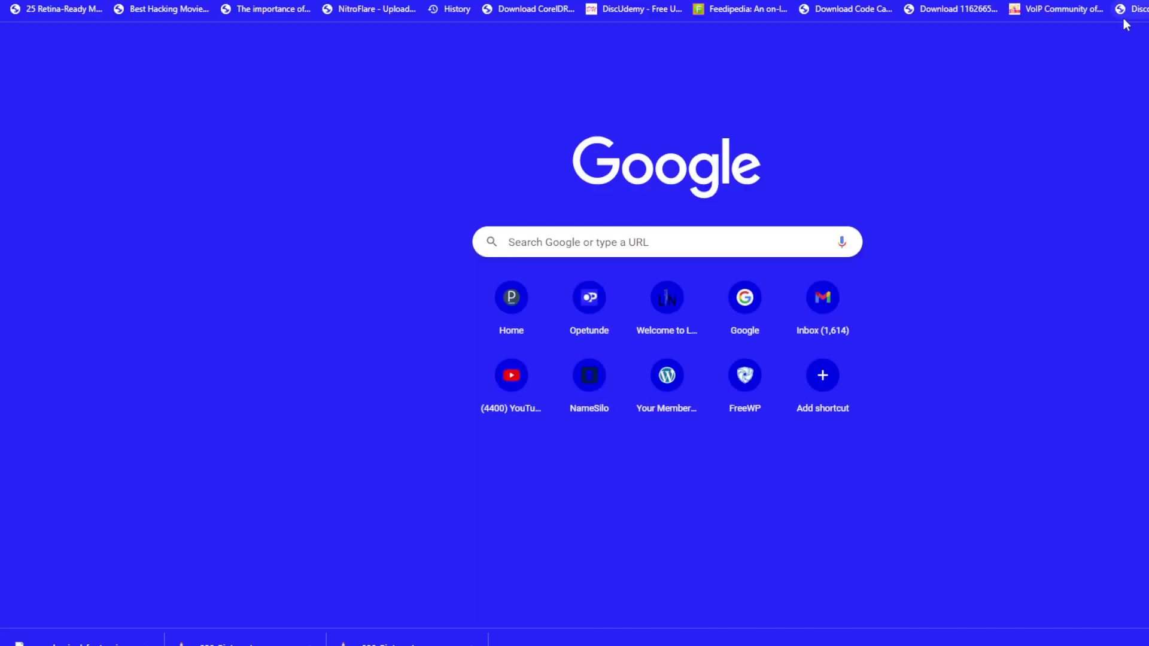
pyautogui.write('goog')
pyautogui.press('Escape')
pyautogui.press('Return')
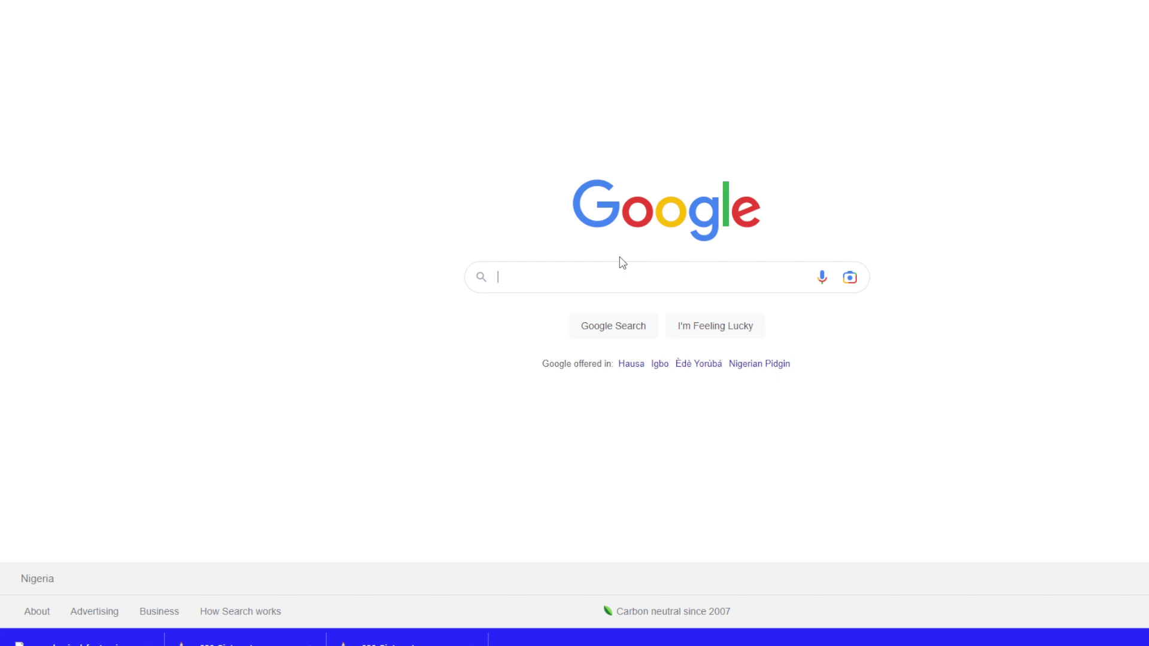
pyautogui.write('tin')
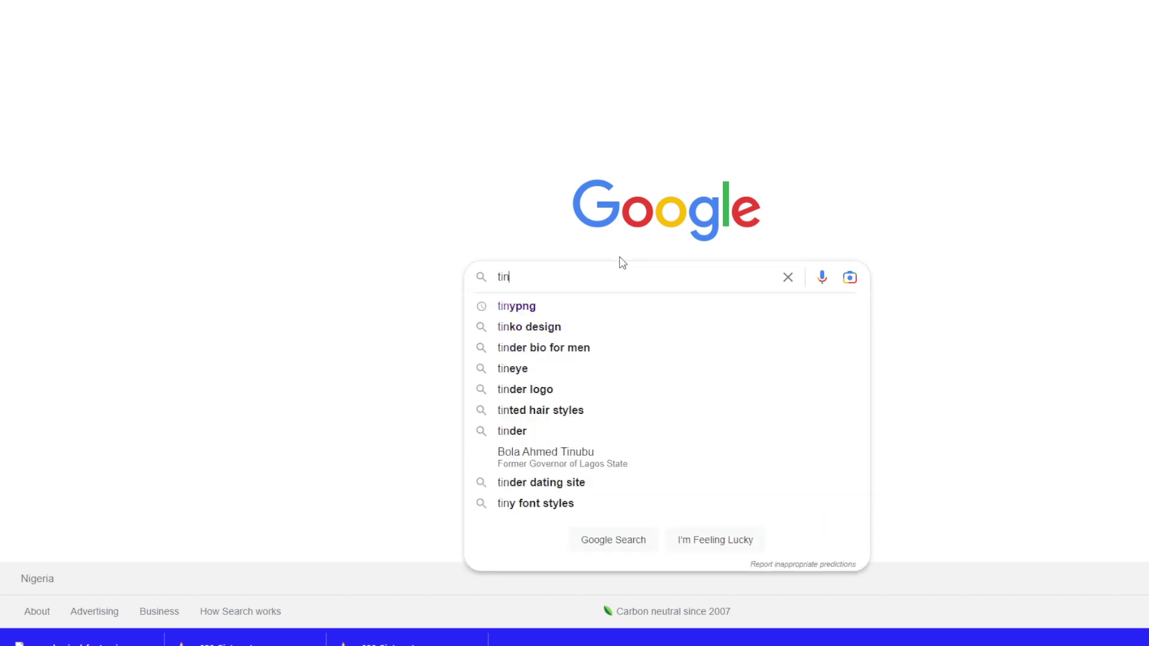
pyautogui.write('pin')
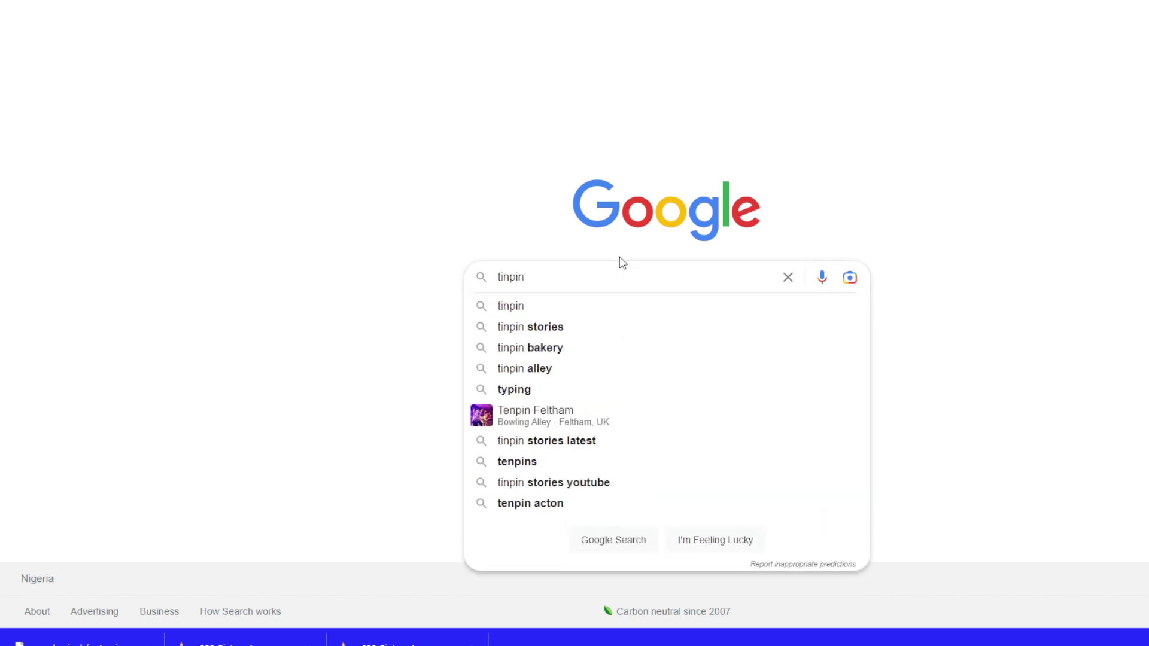
pyautogui.press('BackSpace')
pyautogui.press('BackSpace')
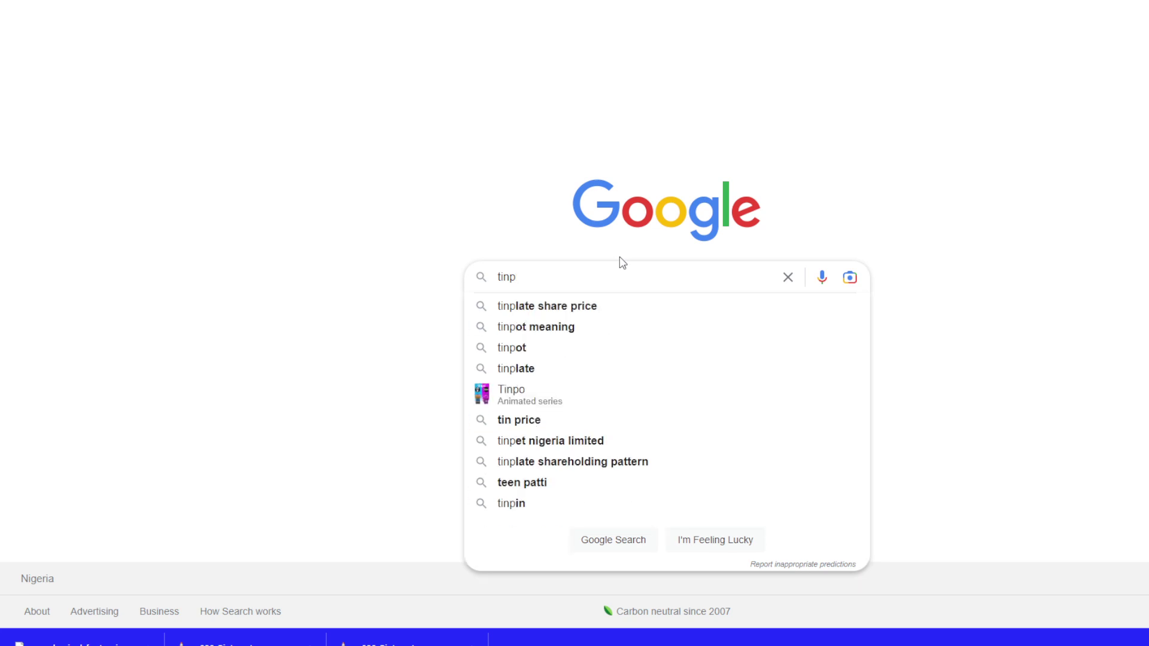
pyautogui.write('ng')
pyautogui.press('Return')
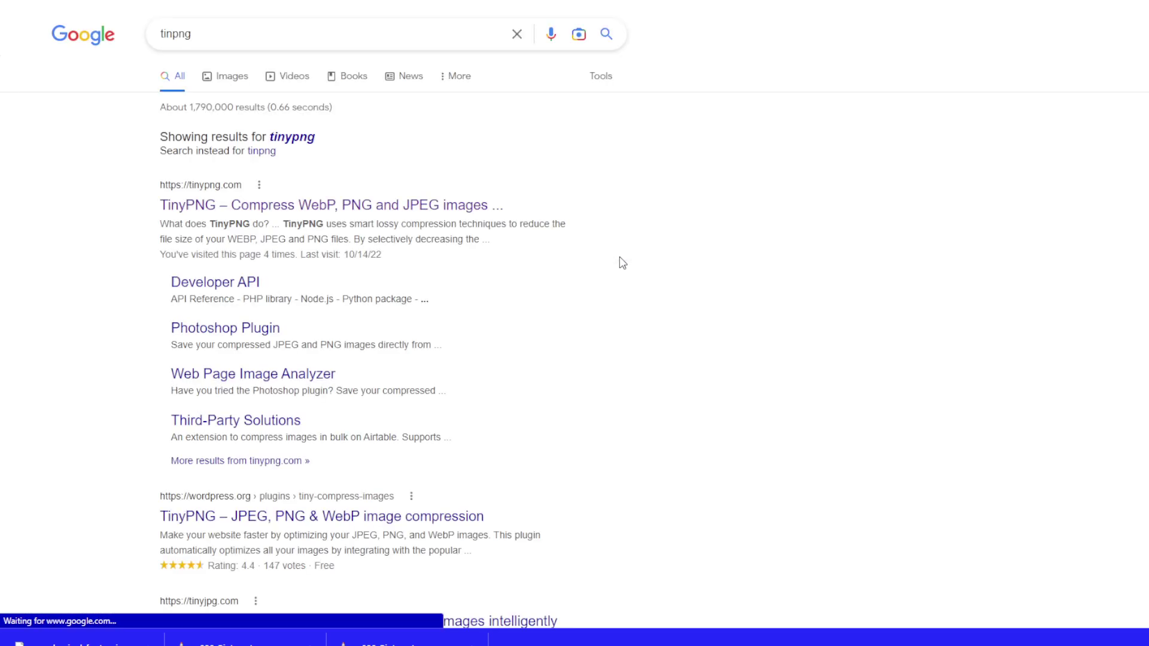
pyautogui.click(262, 204)
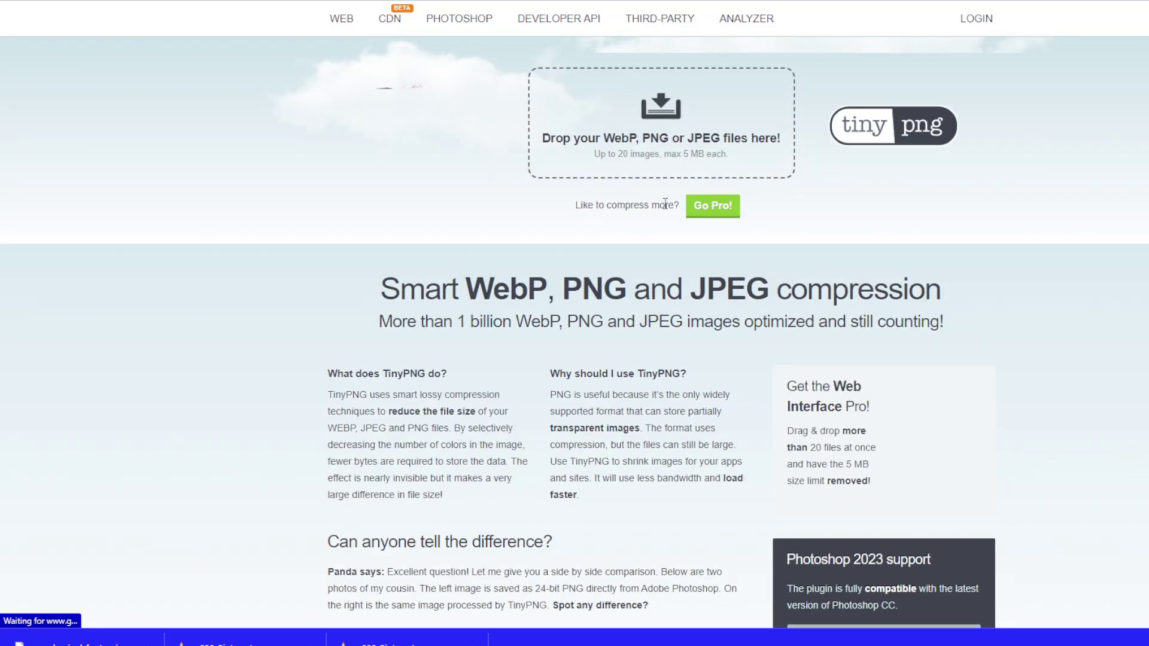
# Compress the Pexels photo ending in 4142502 from Downloads with TinyPNG and download the compressed copy.
pyautogui.click(654, 99)
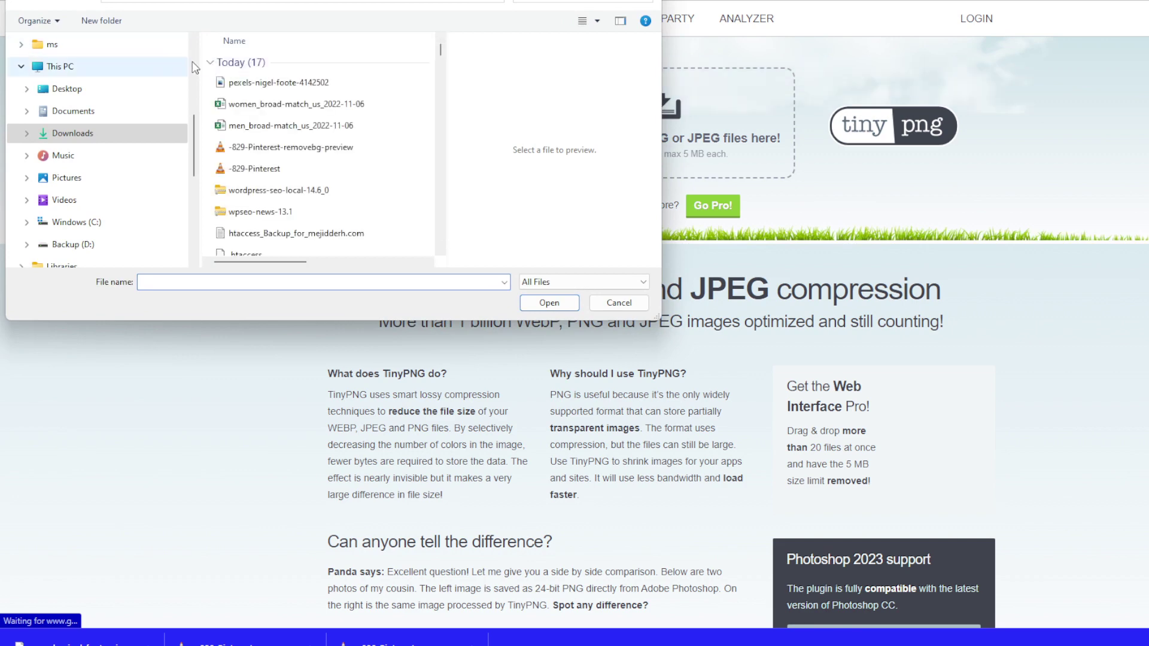
pyautogui.click(239, 83)
pyautogui.click(541, 302)
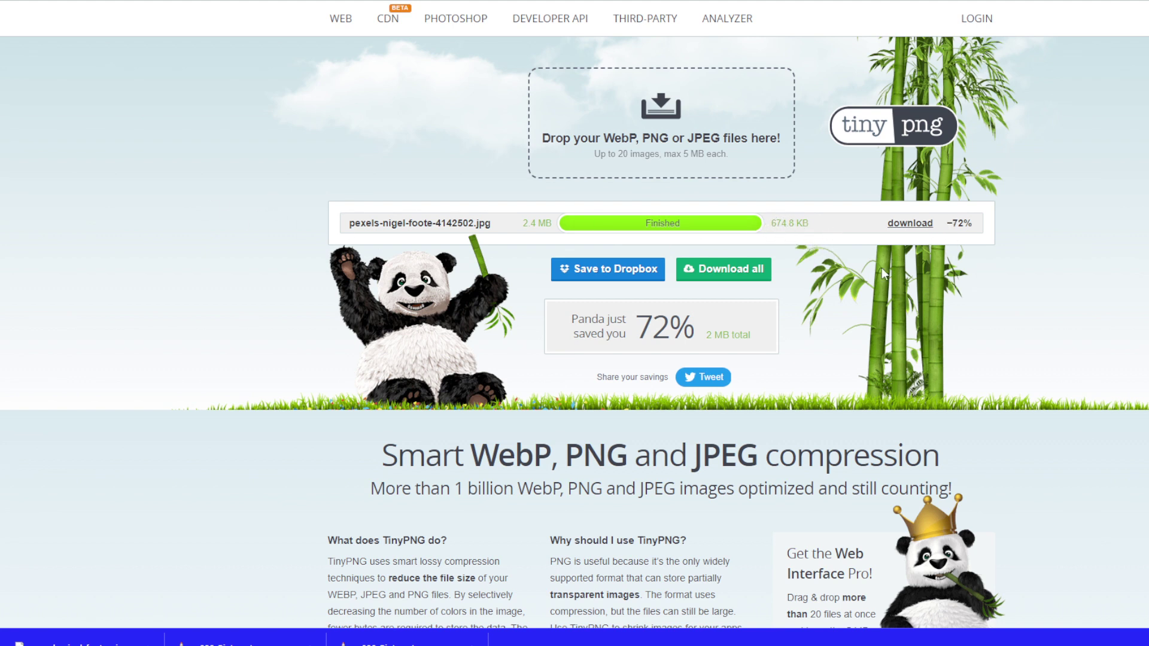
pyautogui.click(908, 227)
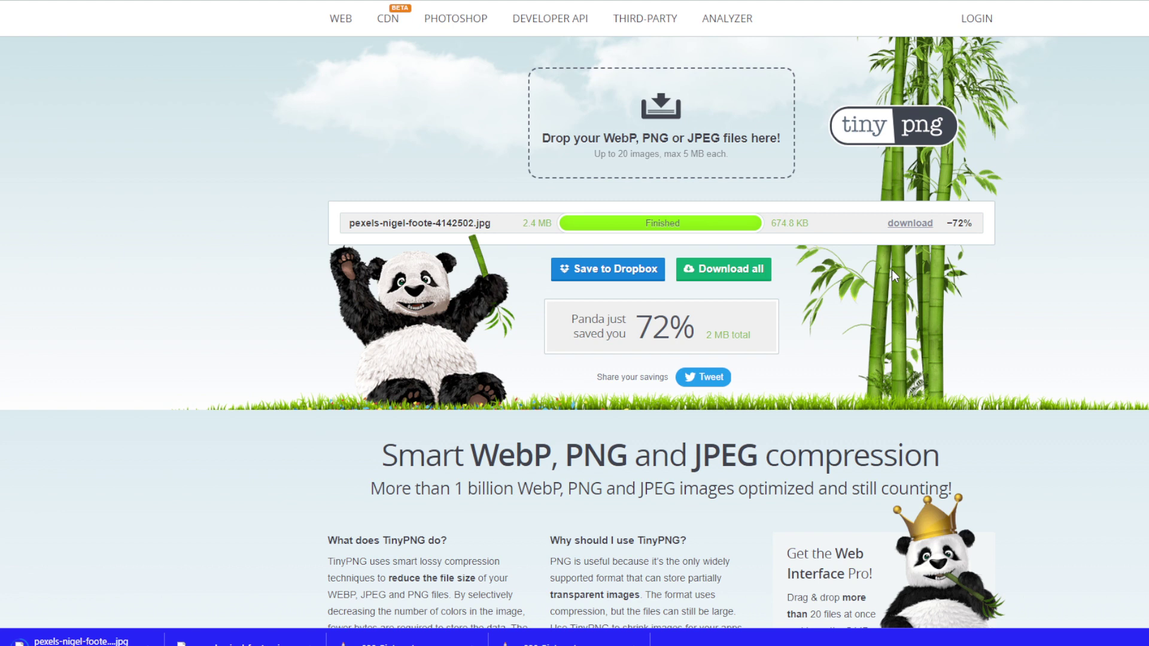
pyautogui.moveTo(949, 223); pyautogui.dragTo(971, 222)
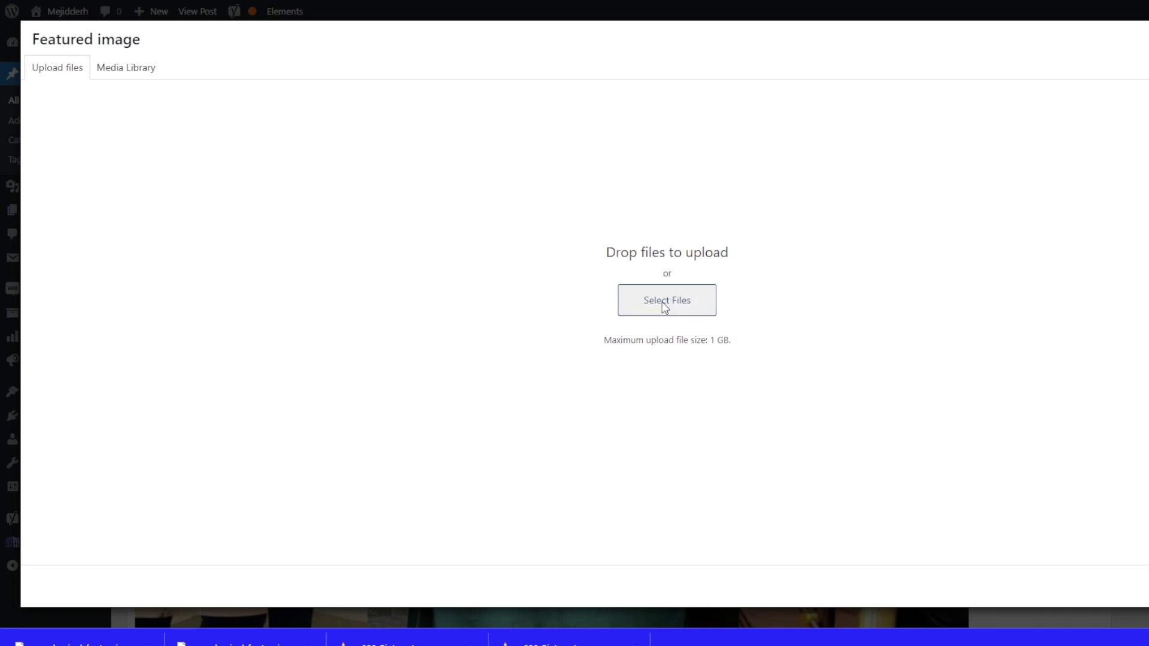
# Return to the WordPress Featured image dialog and upload the compressed photo ending in "4142502 (1)".
pyautogui.click(661, 301)
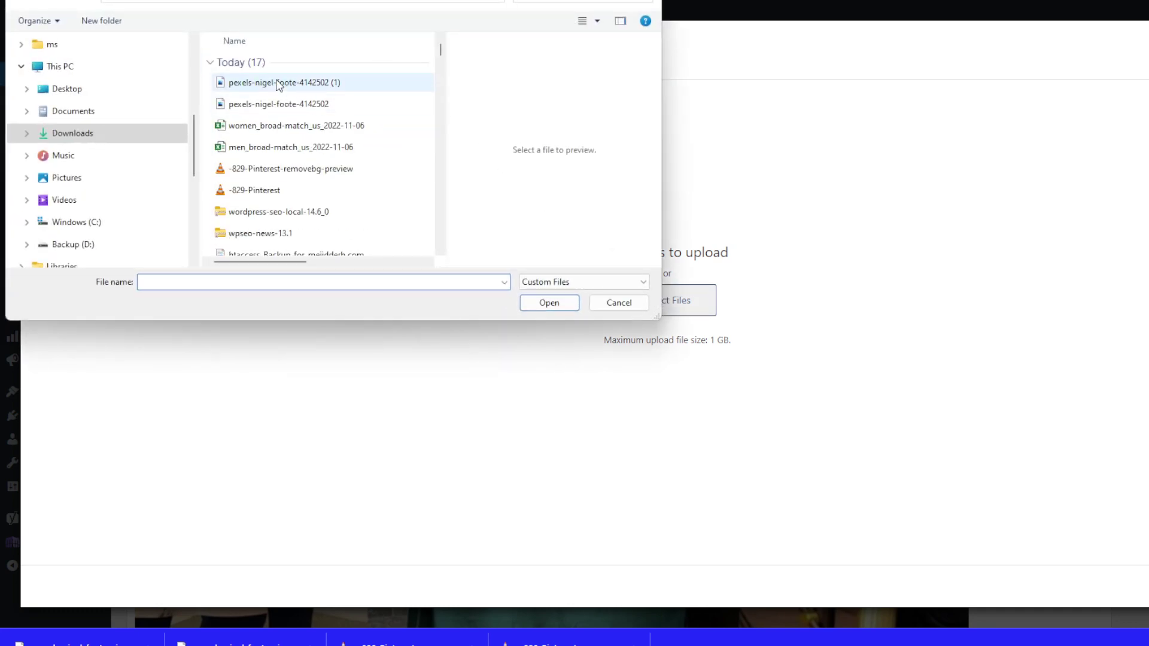
pyautogui.click(279, 84)
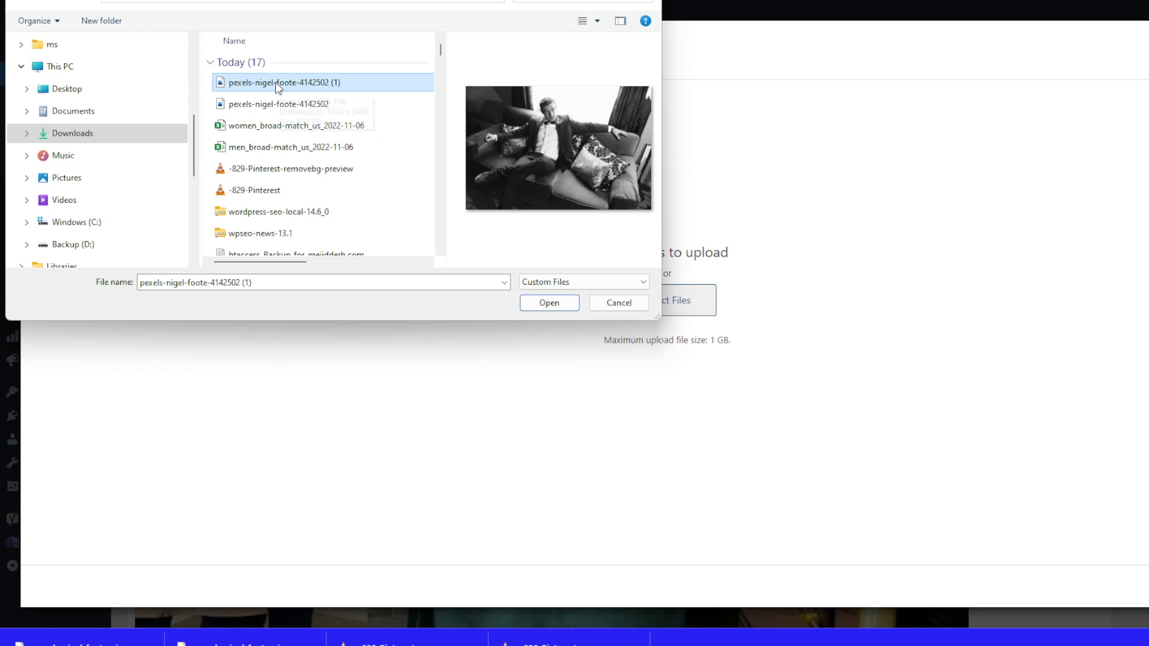
pyautogui.click(541, 302)
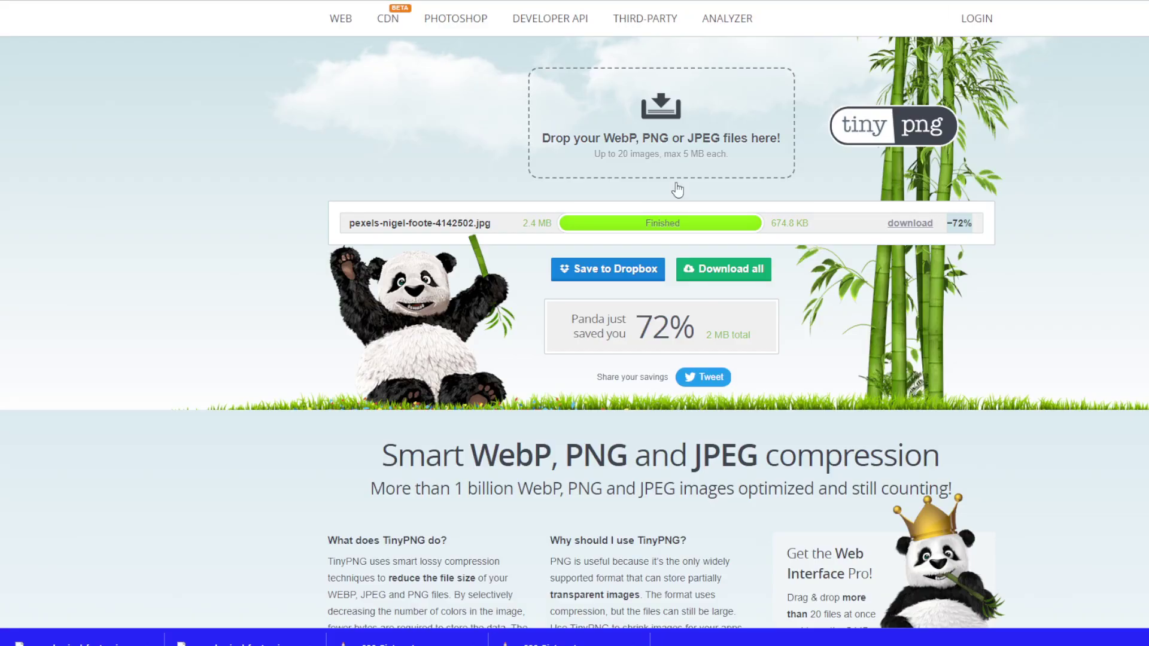
# Submit the already compressed photo ending in "4142502 (1)" to TinyPNG for a second compression.
pyautogui.click(663, 98)
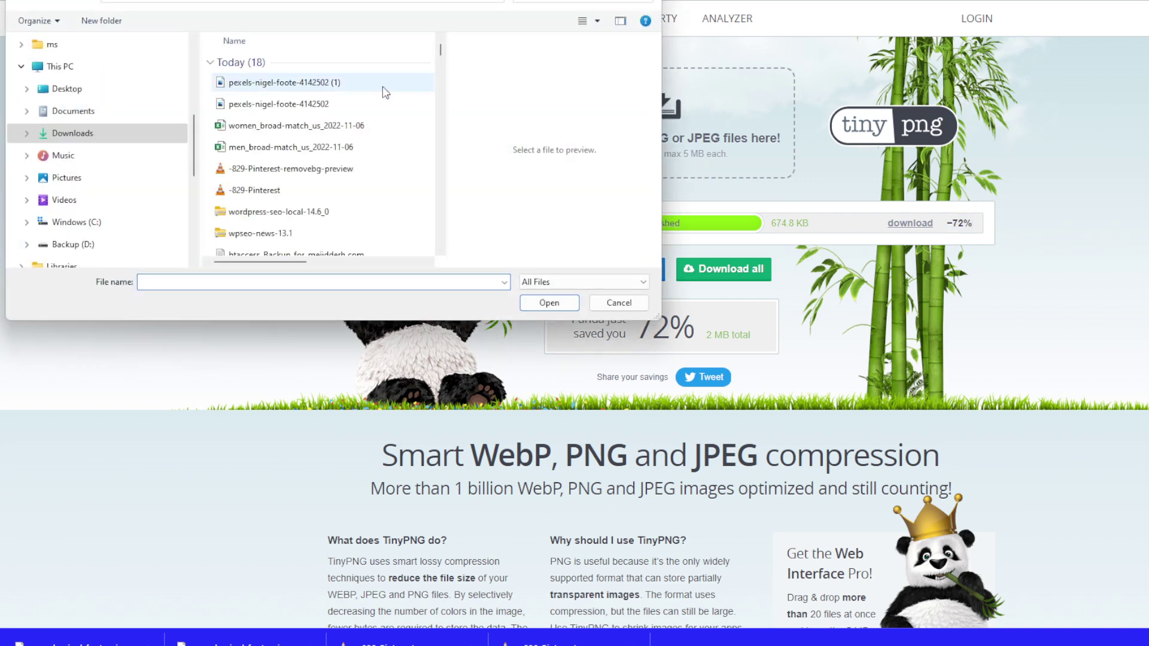
pyautogui.click(272, 82)
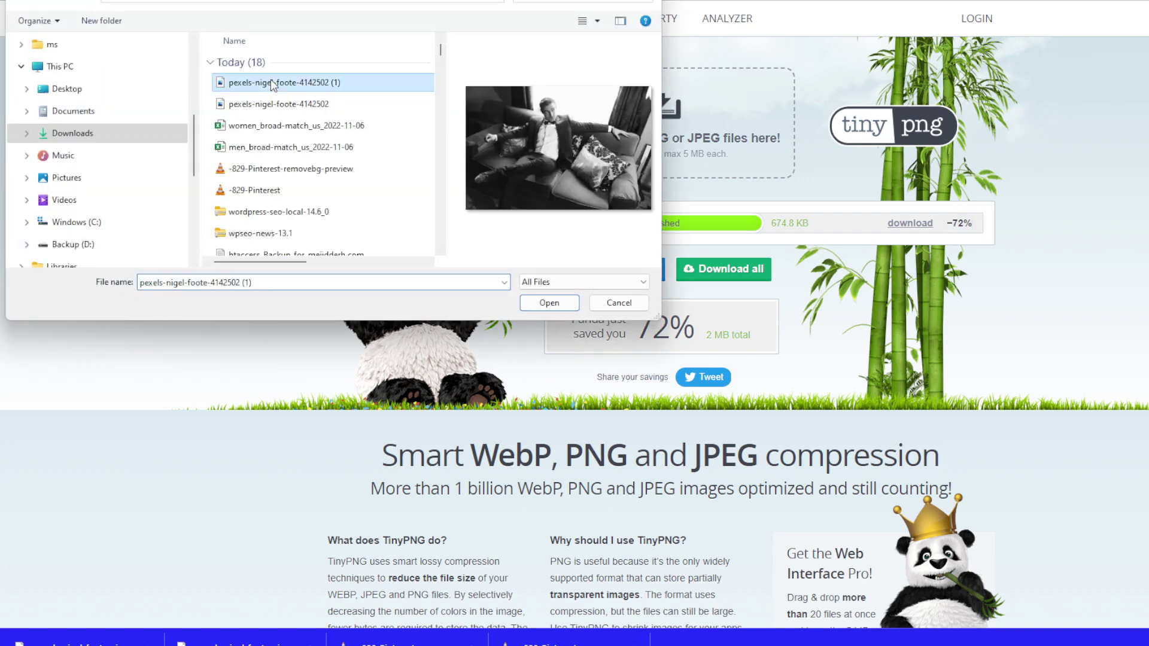
pyautogui.click(540, 306)
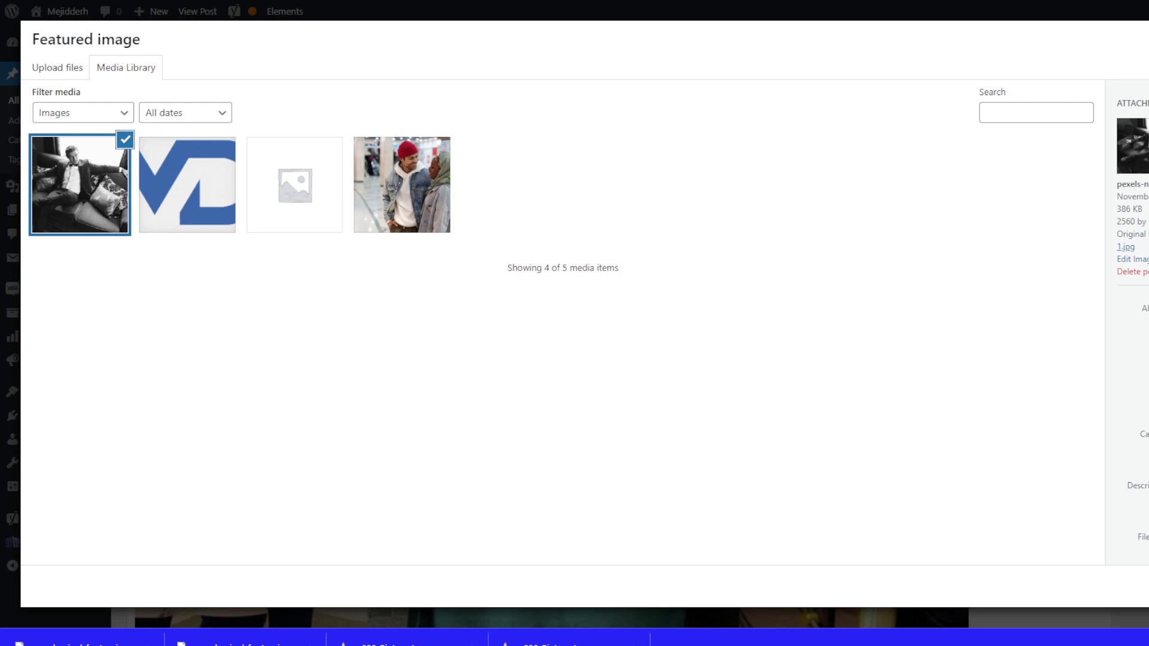
# Switch to Semrush, copy the keyword "plain and pattern styles for men" from the Keyword Magic Tool, and return to WordPress.
pyautogui.moveTo(949, 638)
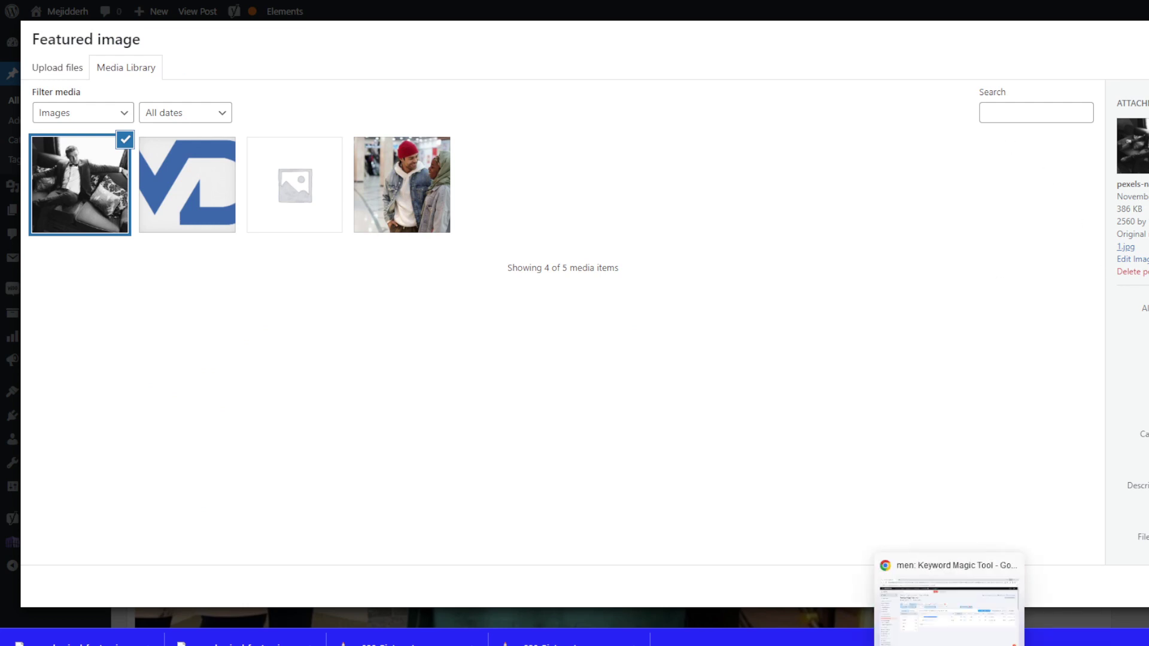
pyautogui.click(948, 607)
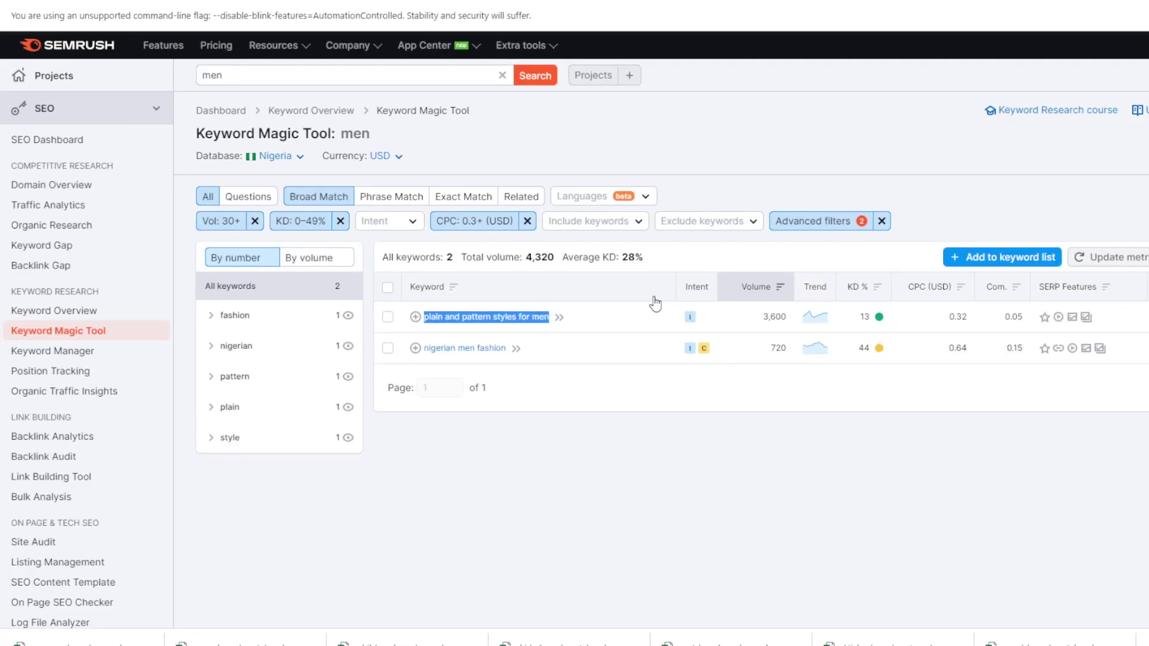
pyautogui.rightClick(512, 323)
pyautogui.click(572, 426)
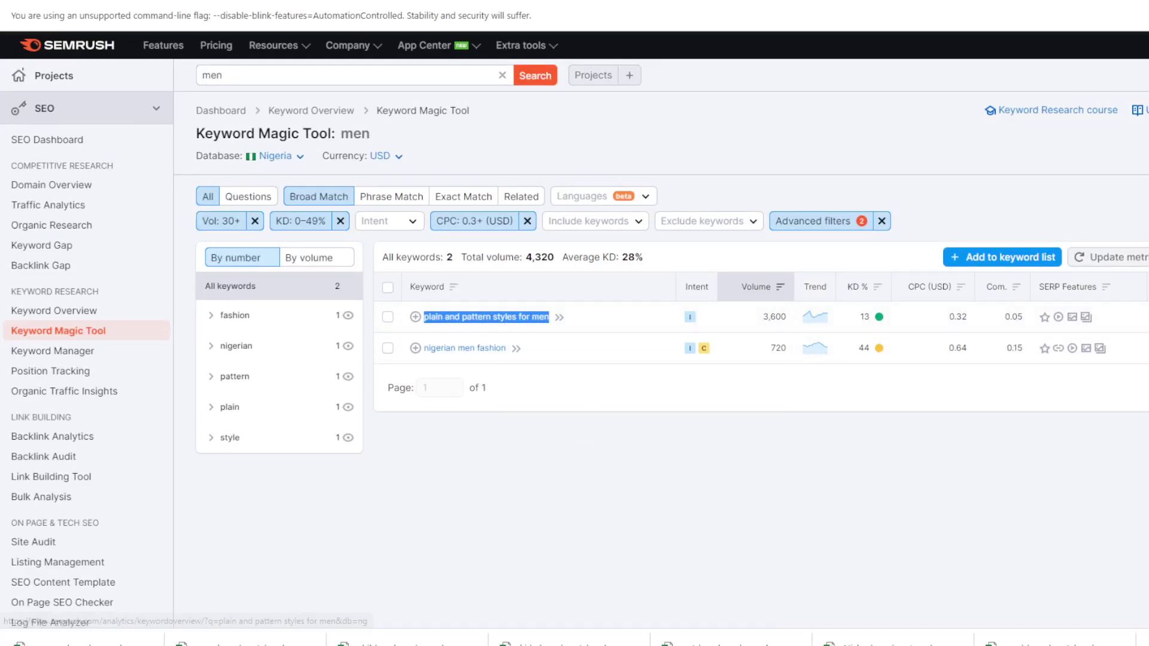
pyautogui.click(1095, 5)
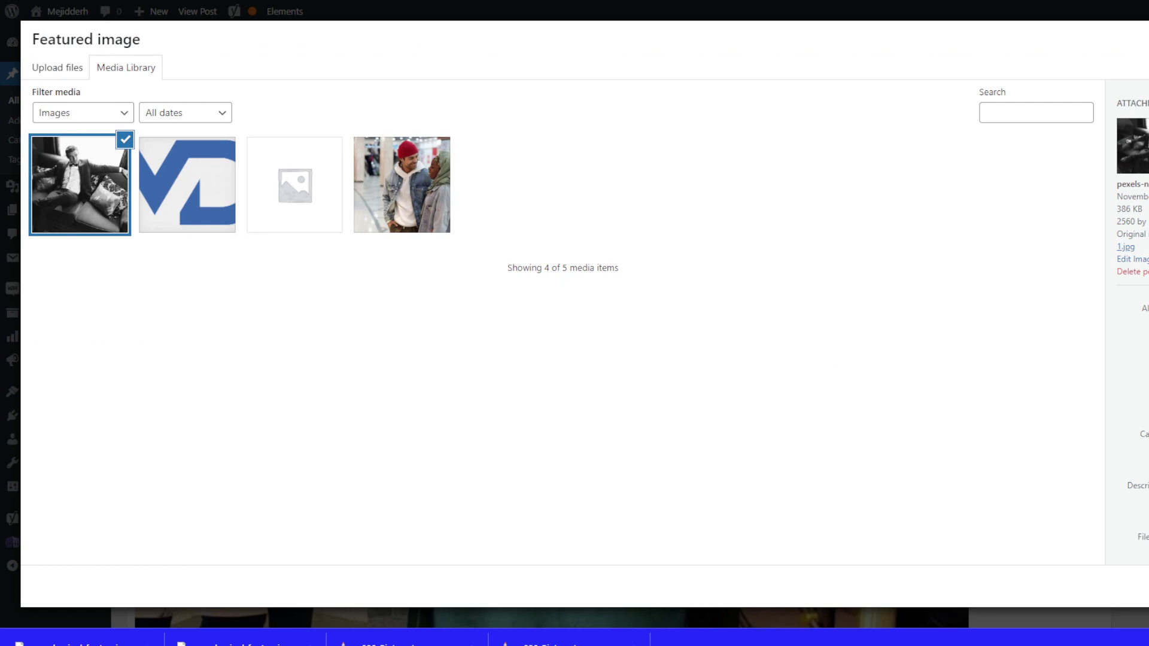
# Set the uploaded photo as the post's featured image and check the post down to its Yoast SEO settings.
pyautogui.press('Escape')
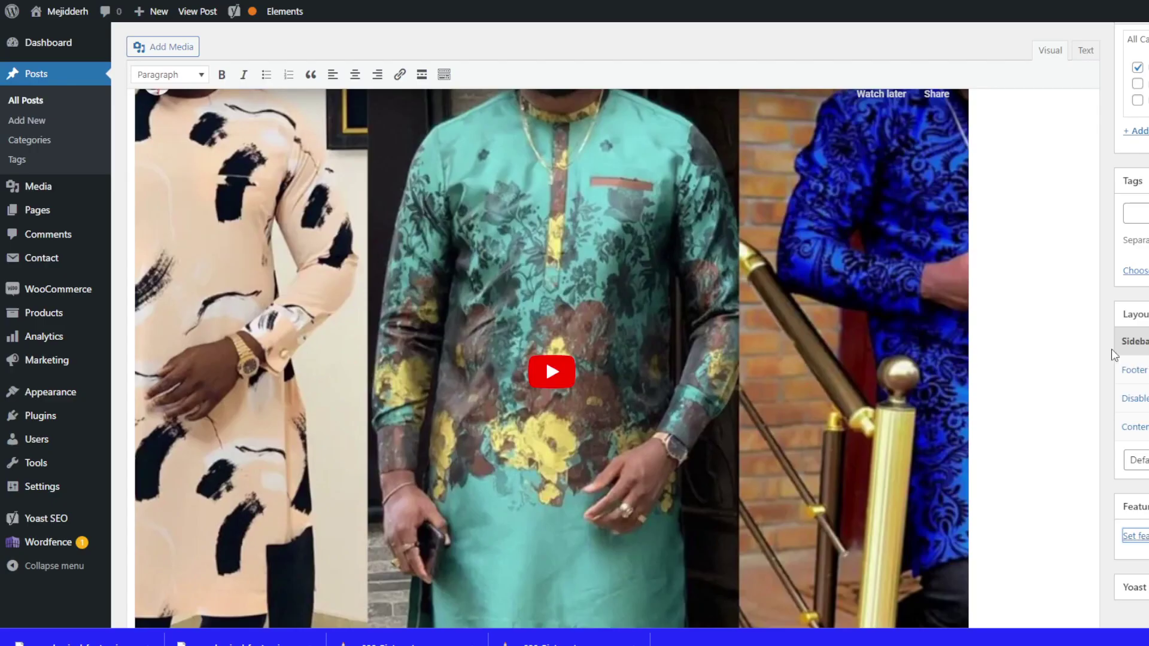
pyautogui.scroll(-4, 1082, 357)
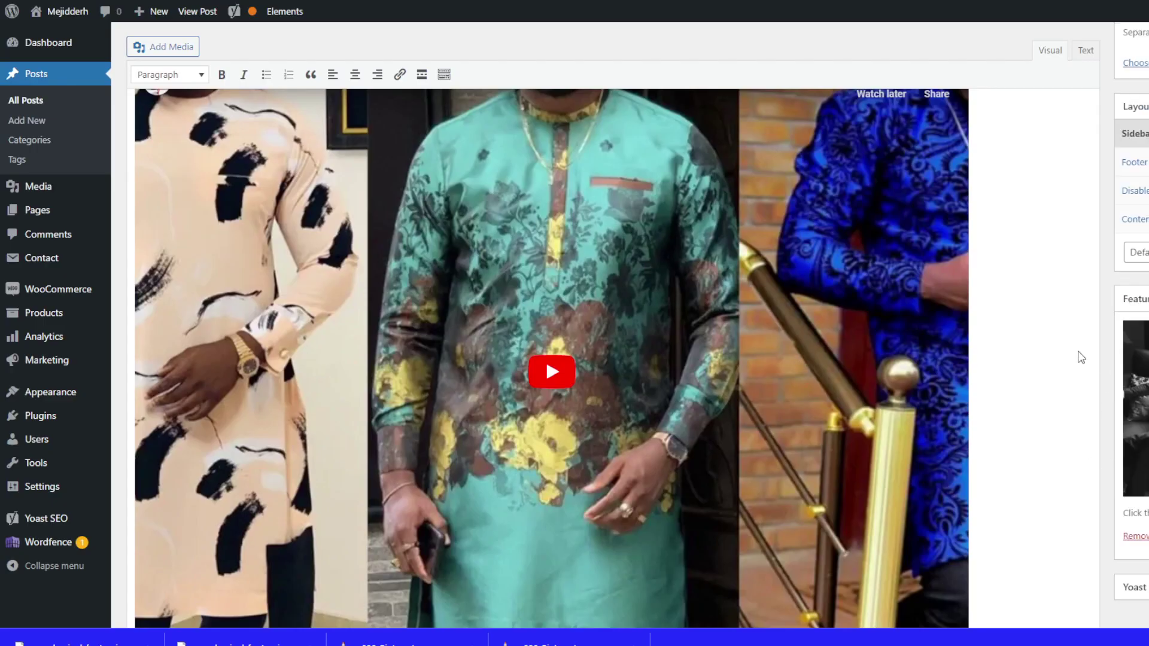
pyautogui.scroll(10, 1071, 371)
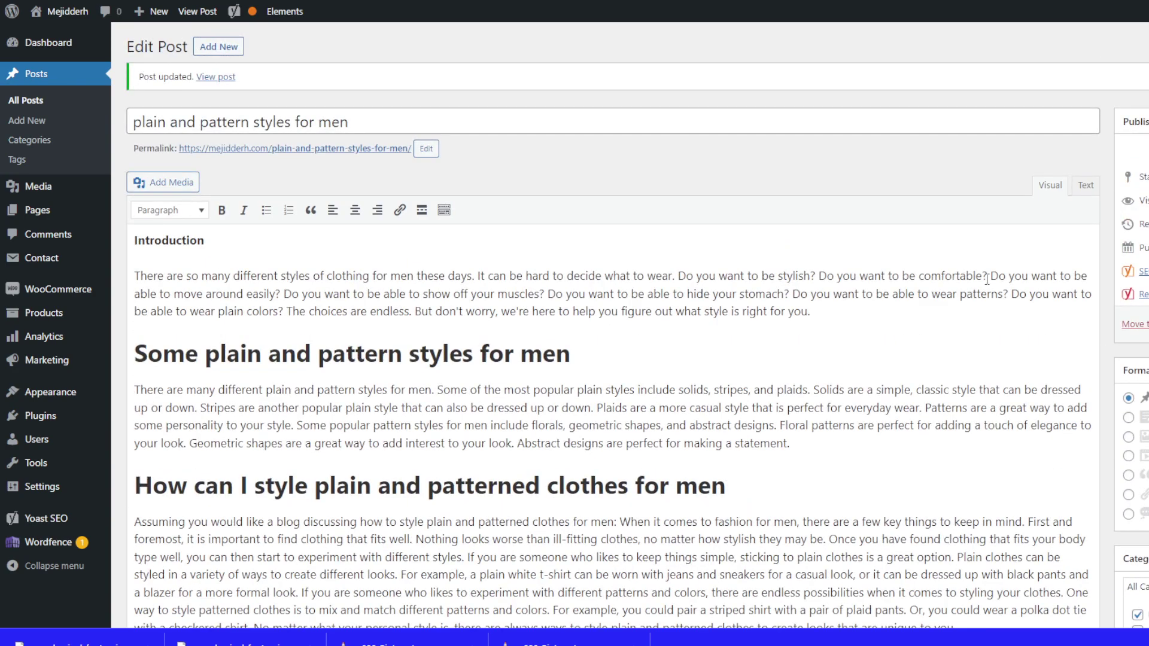
pyautogui.scroll(-20, 958, 306)
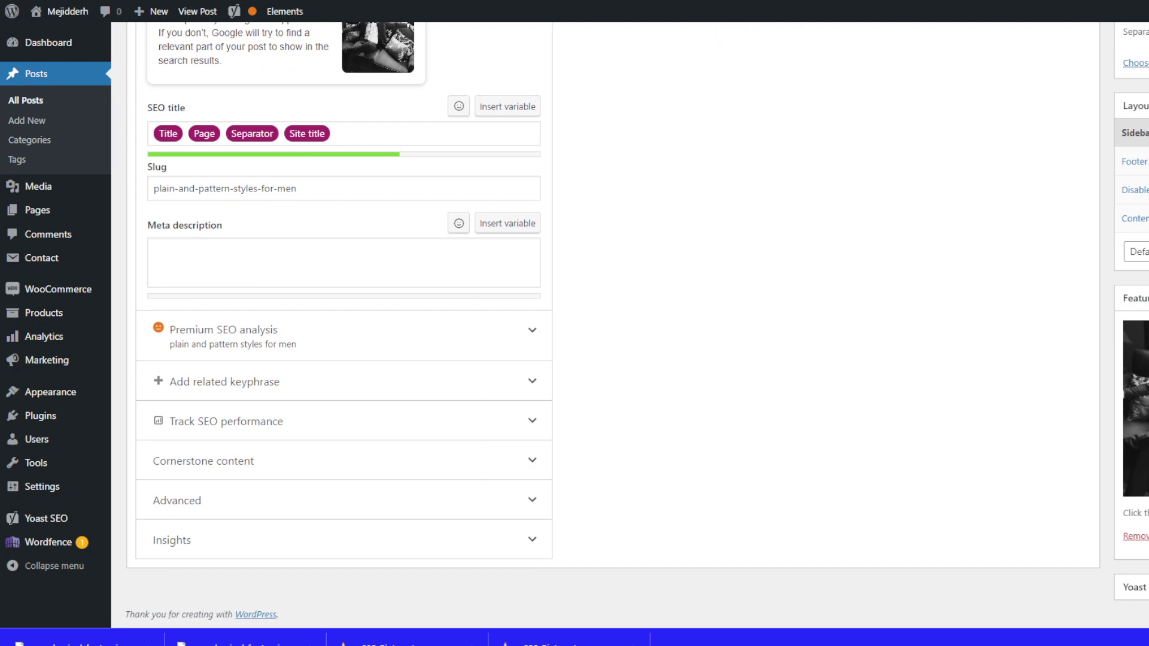
# Switch to Woneassistant, open the "plain and pattern styles for men" article and copy its meta description.
pyautogui.click(852, 1)
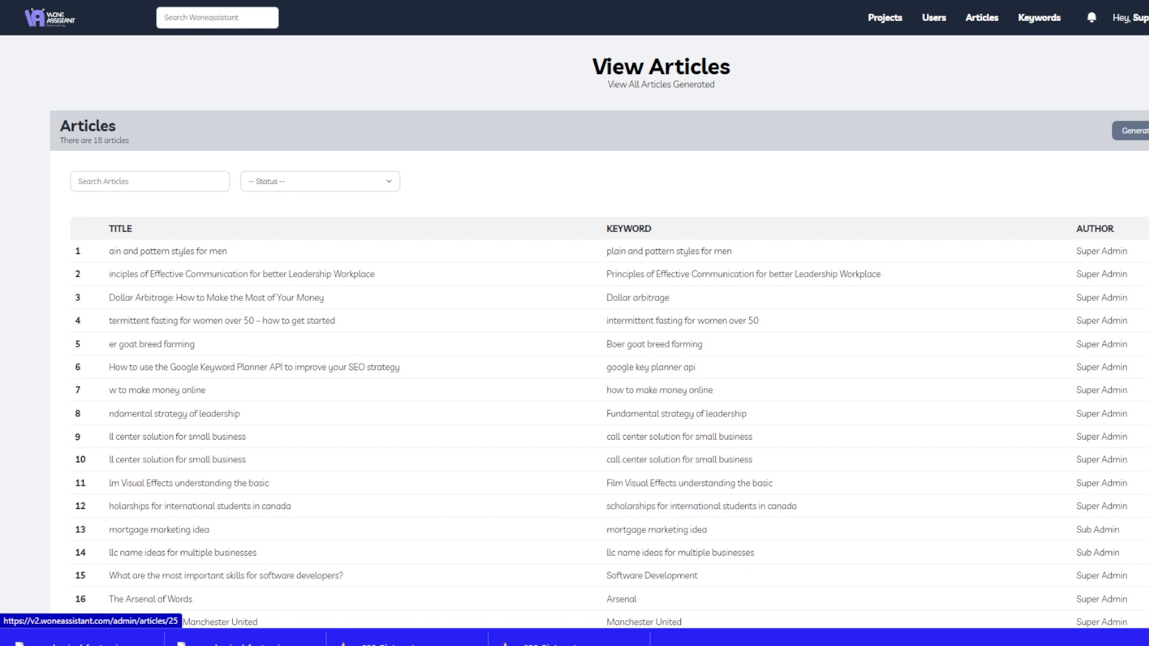
pyautogui.click(853, 252)
pyautogui.moveTo(247, 210); pyautogui.dragTo(58, 179)
pyautogui.rightClick(81, 189)
pyautogui.click(142, 203)
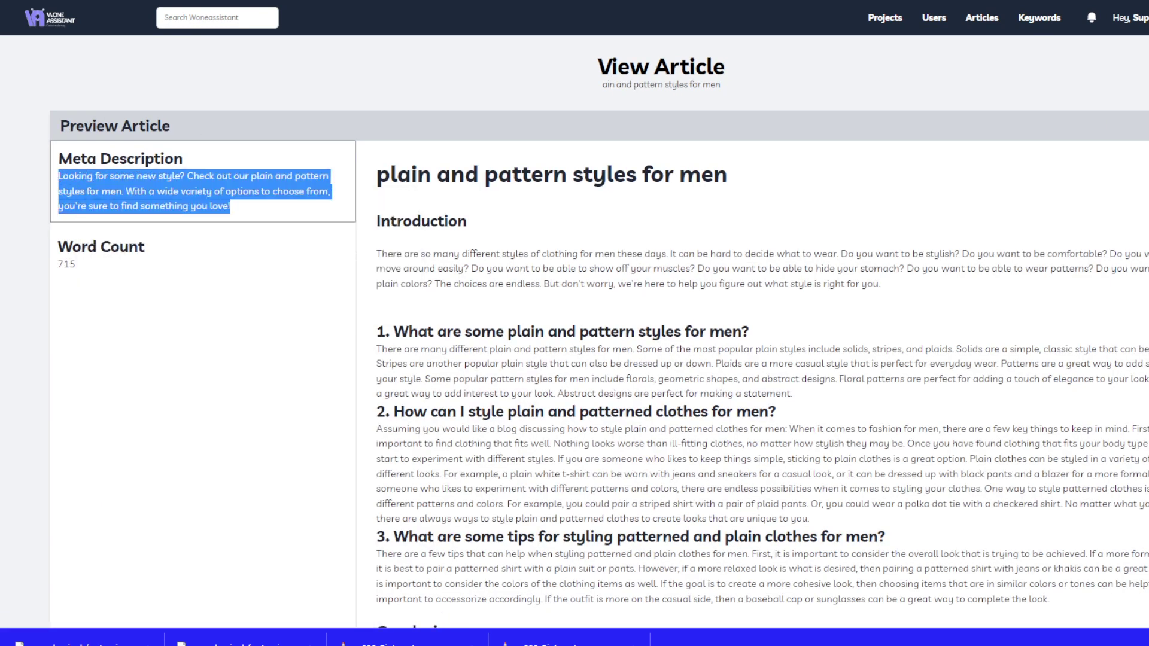
# Return to WordPress and paste the copied text as the post's Yoast meta description.
pyautogui.hotkey('ctrl', 'Tab')
pyautogui.click(223, 255)
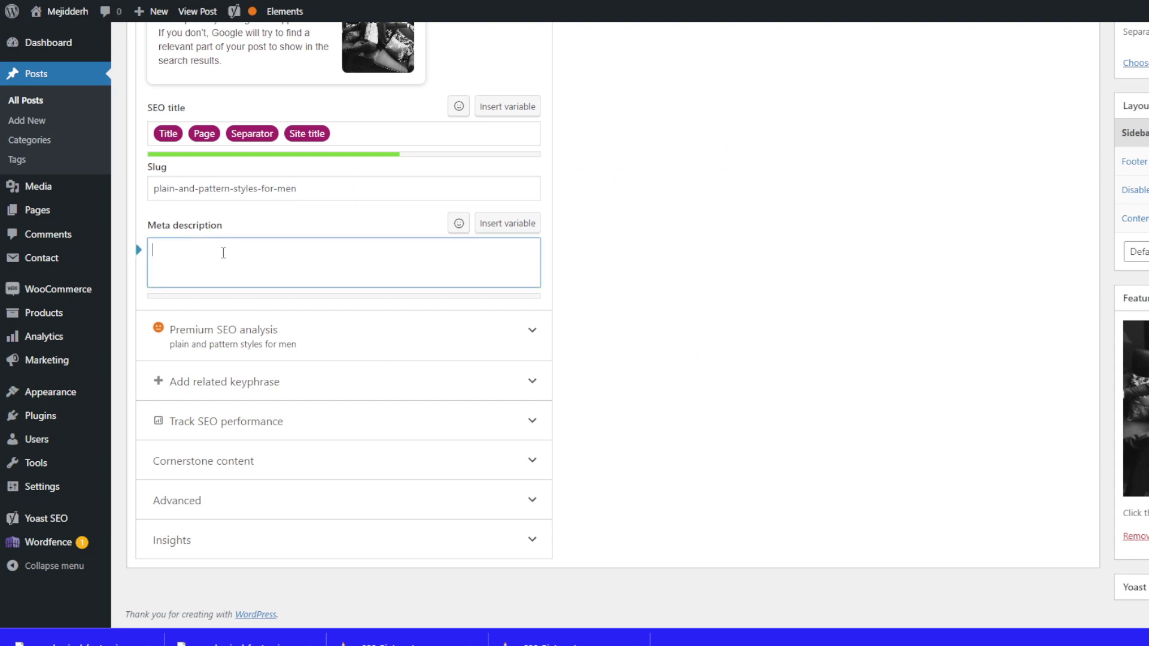
pyautogui.hotkey('ctrl', 'v')
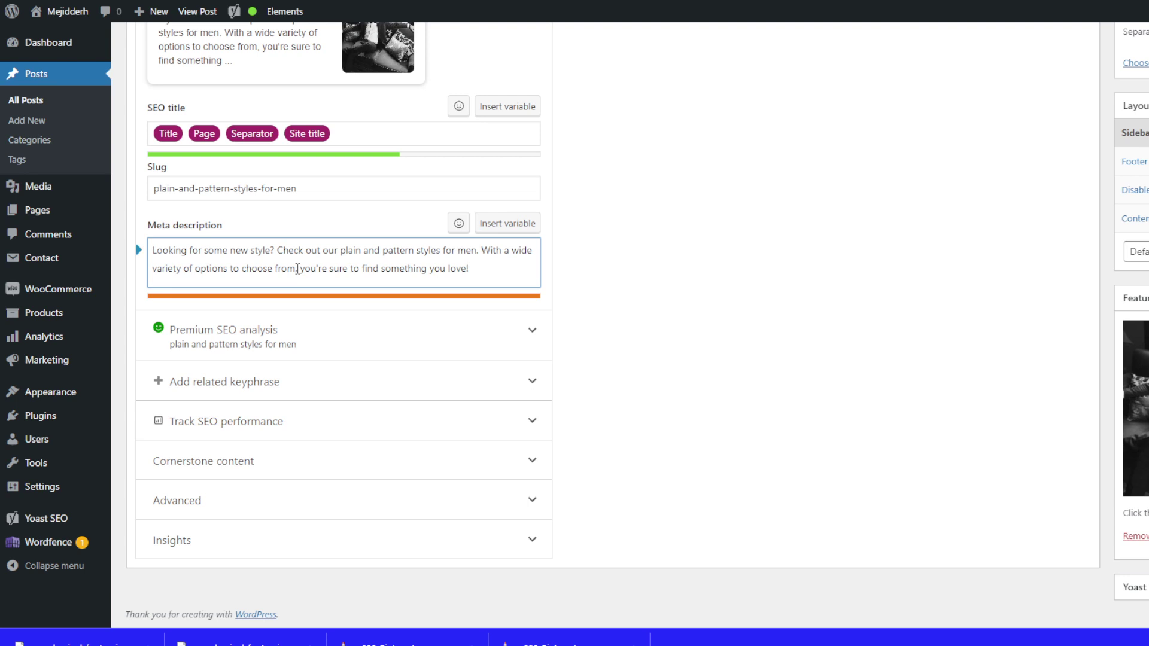
# Shorten the meta description by removing ", you're sure to find something you love!" so it ends with "options to choose from.".
pyautogui.moveTo(296, 268); pyautogui.dragTo(555, 311)
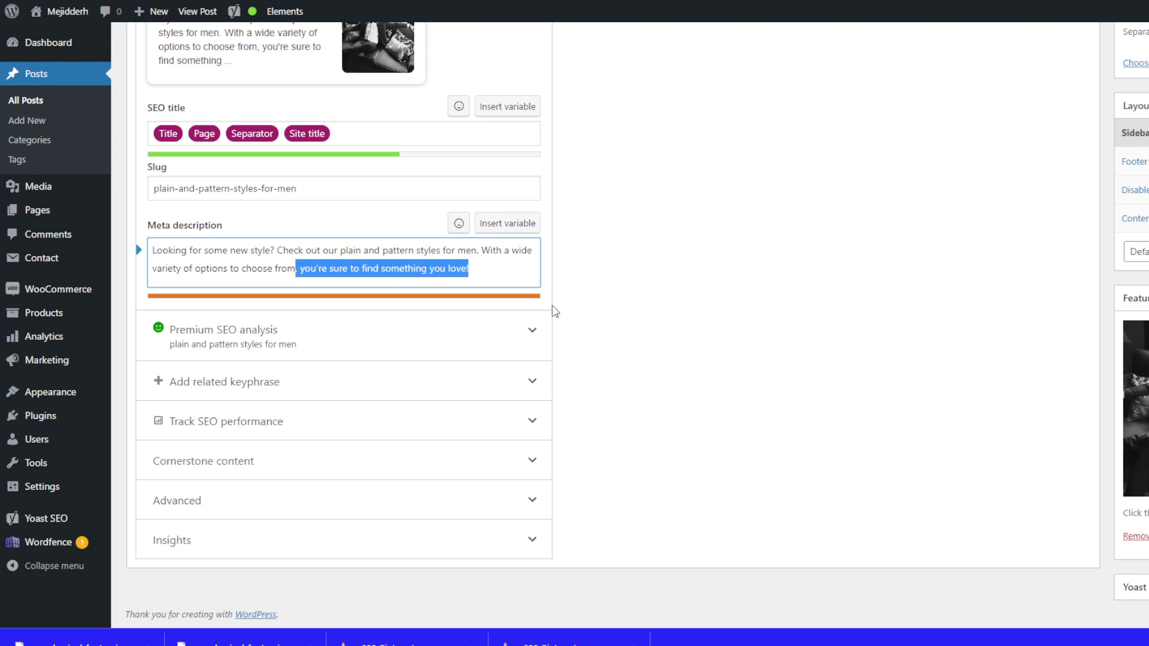
pyautogui.press('Right')
pyautogui.press('BackSpace')
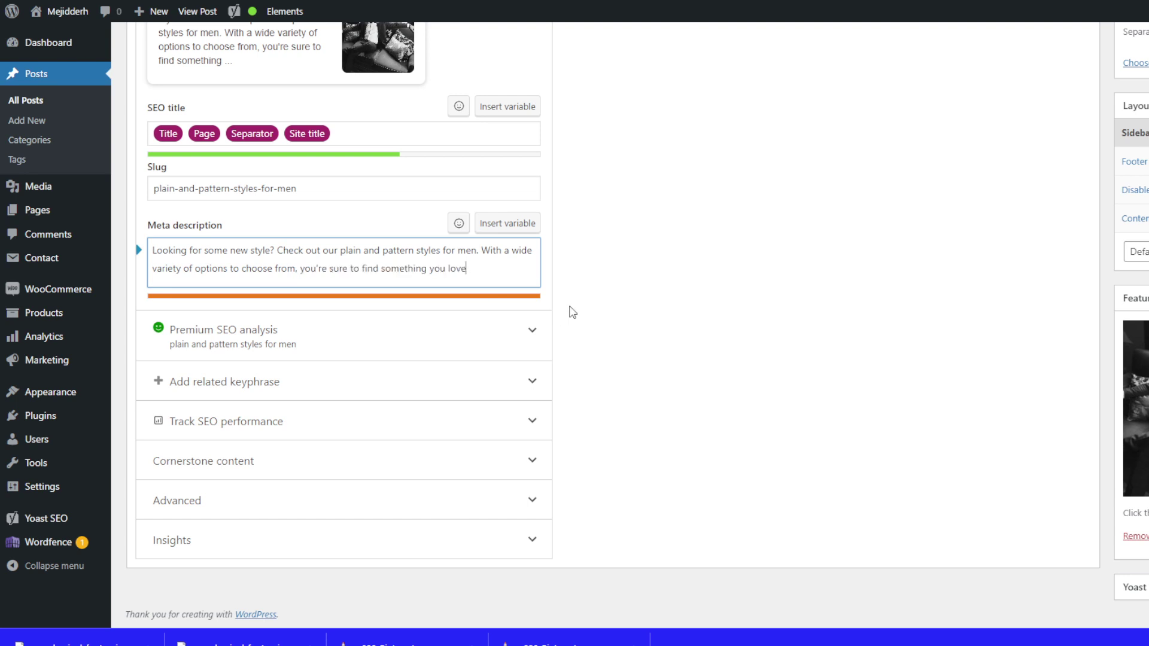
pyautogui.hotkey('shift', 'Left')
pyautogui.hotkey('shift', 'Left')
pyautogui.hotkey('shift', 'Left')
pyautogui.hotkey('shift', 'Left')
pyautogui.hotkey('shift', 'Left')
pyautogui.hotkey('shift', 'Left')
pyautogui.hotkey('shift', 'Left')
pyautogui.hotkey('shift', 'Left')
pyautogui.hotkey('shift', 'Left')
pyautogui.hotkey('shift', 'Left')
pyautogui.hotkey('shift', 'Left')
pyautogui.hotkey('shift', 'Left')
pyautogui.hotkey('shift', 'Left')
pyautogui.hotkey('shift', 'Left')
pyautogui.hotkey('shift', 'Left')
pyautogui.hotkey('shift', 'Left')
pyautogui.hotkey('shift', 'Left')
pyautogui.hotkey('shift', 'Left')
pyautogui.hotkey('shift', 'Left')
pyautogui.hotkey('shift', 'Left')
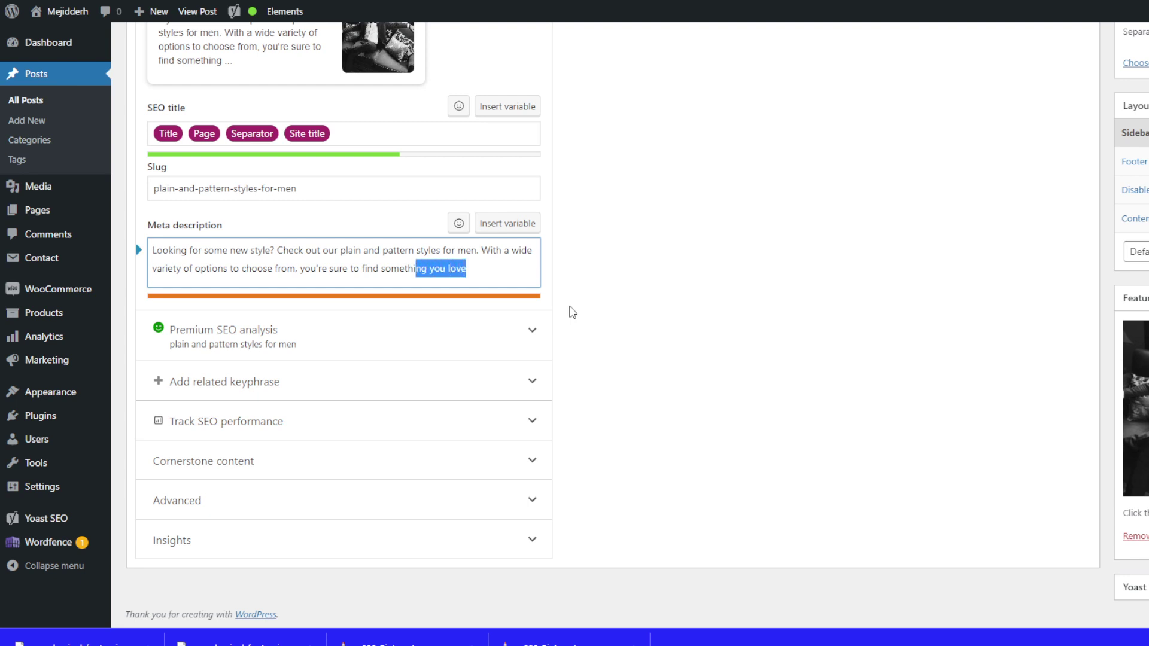
pyautogui.hotkey('shift', 'Left')
pyautogui.hotkey('shift', 'Left')
pyautogui.hotkey('shift', 'Left')
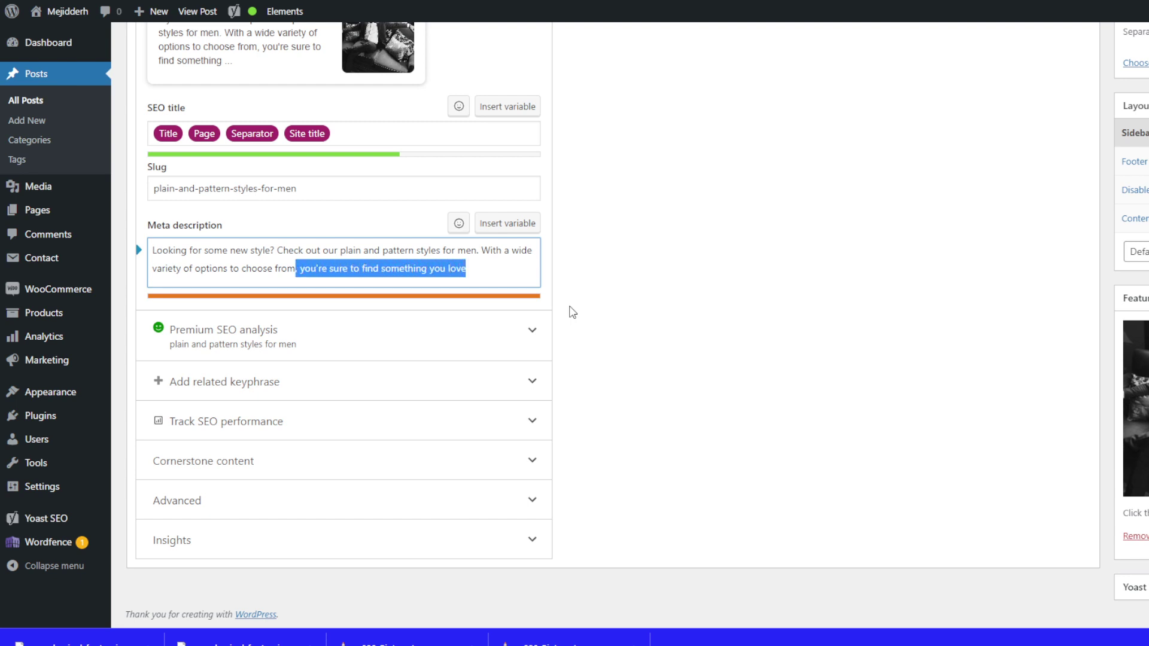
pyautogui.write('.')
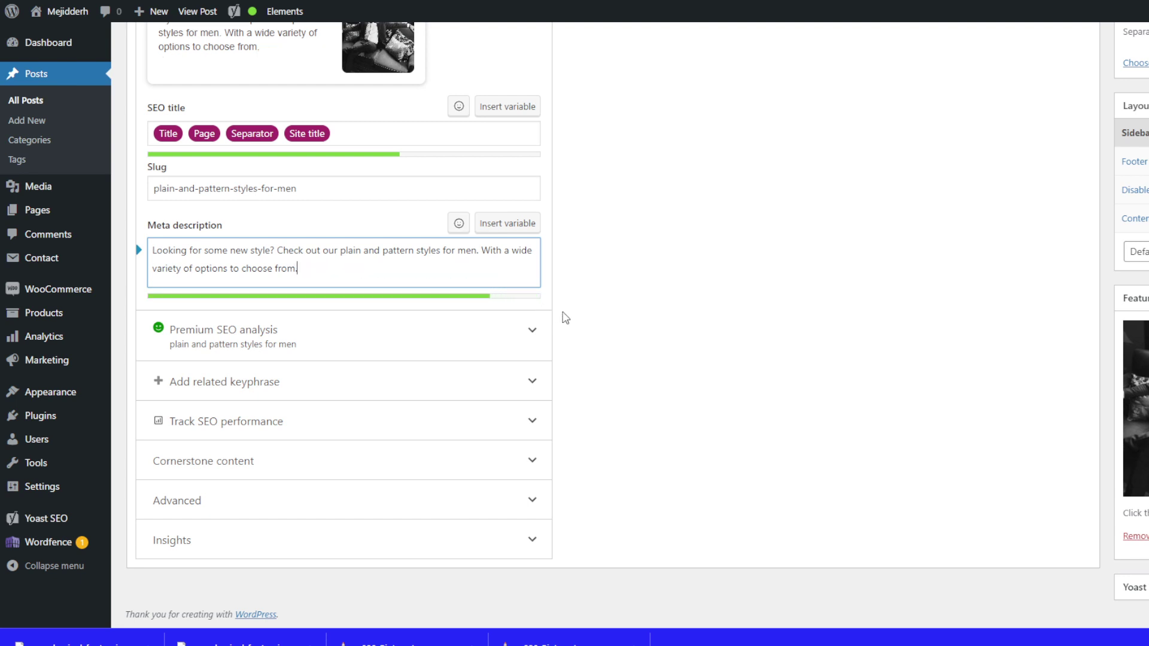
# Update the post and open its published version in a new tab.
pyautogui.scroll(9, 1015, 224)
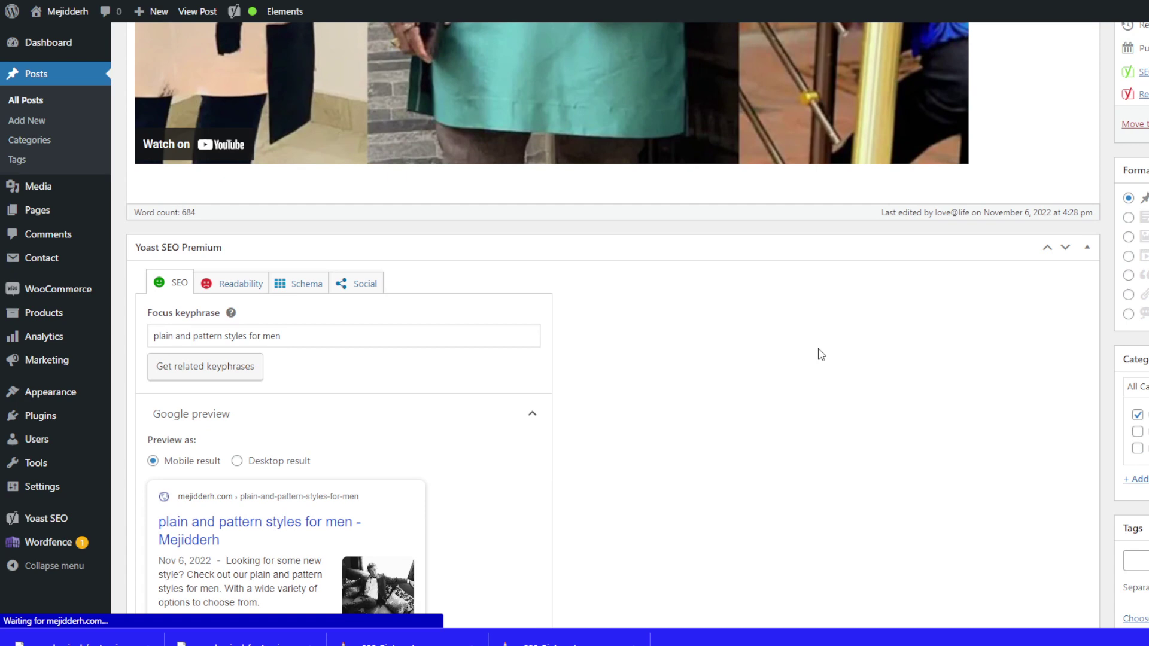
pyautogui.scroll(6, 818, 365)
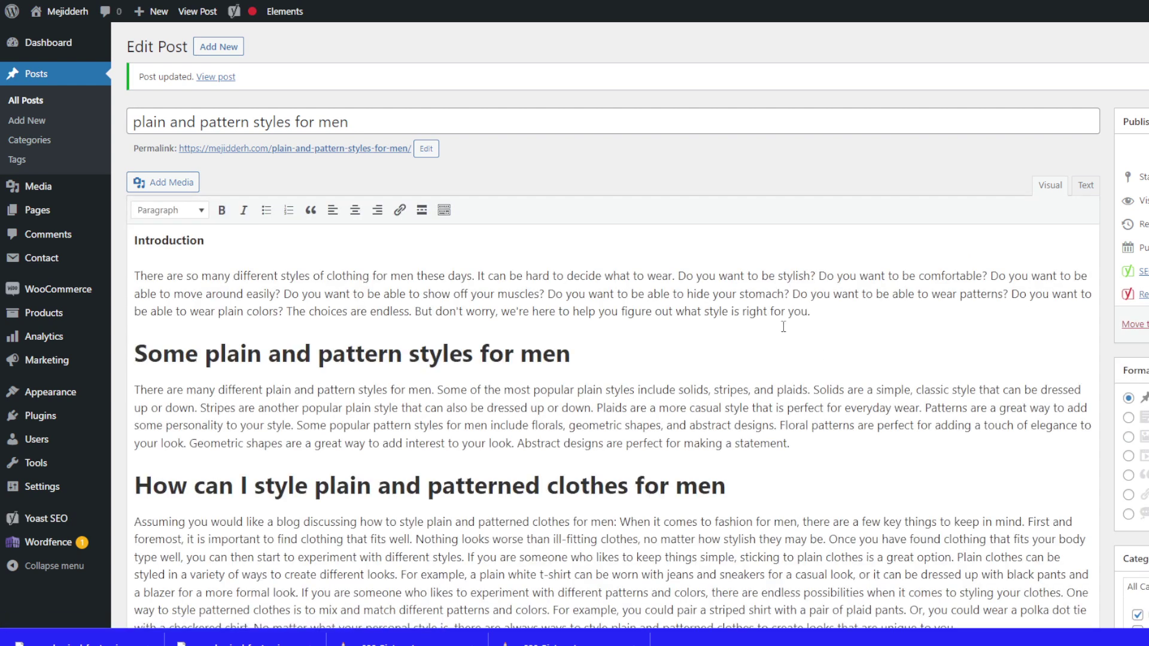
pyautogui.rightClick(206, 78)
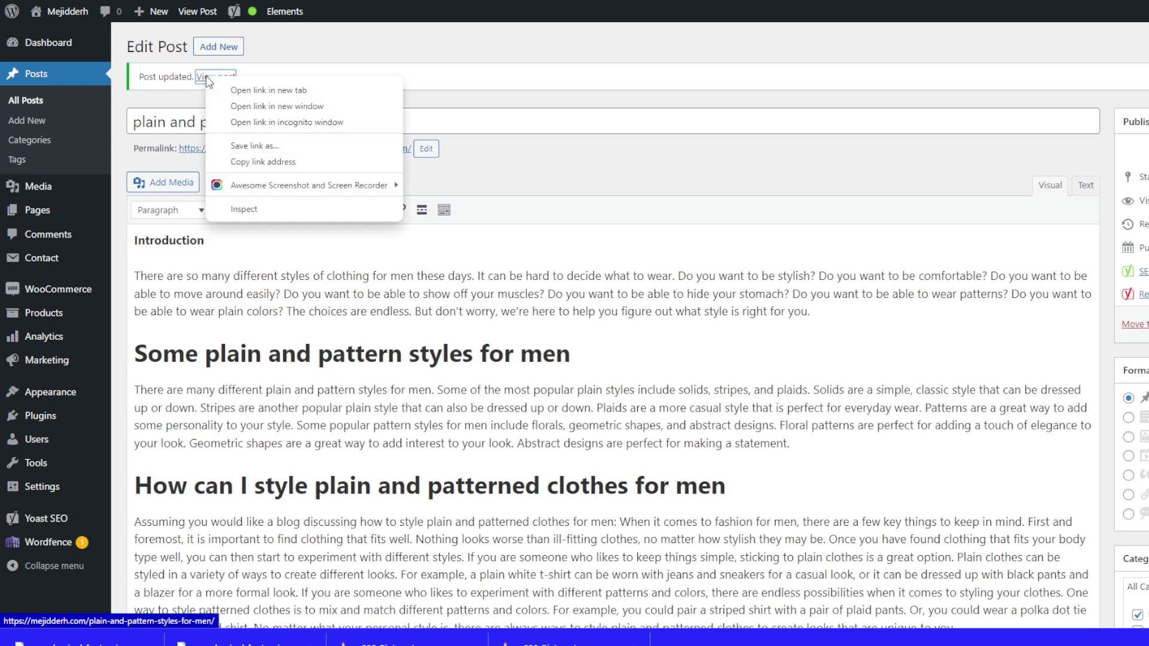
pyautogui.click(252, 89)
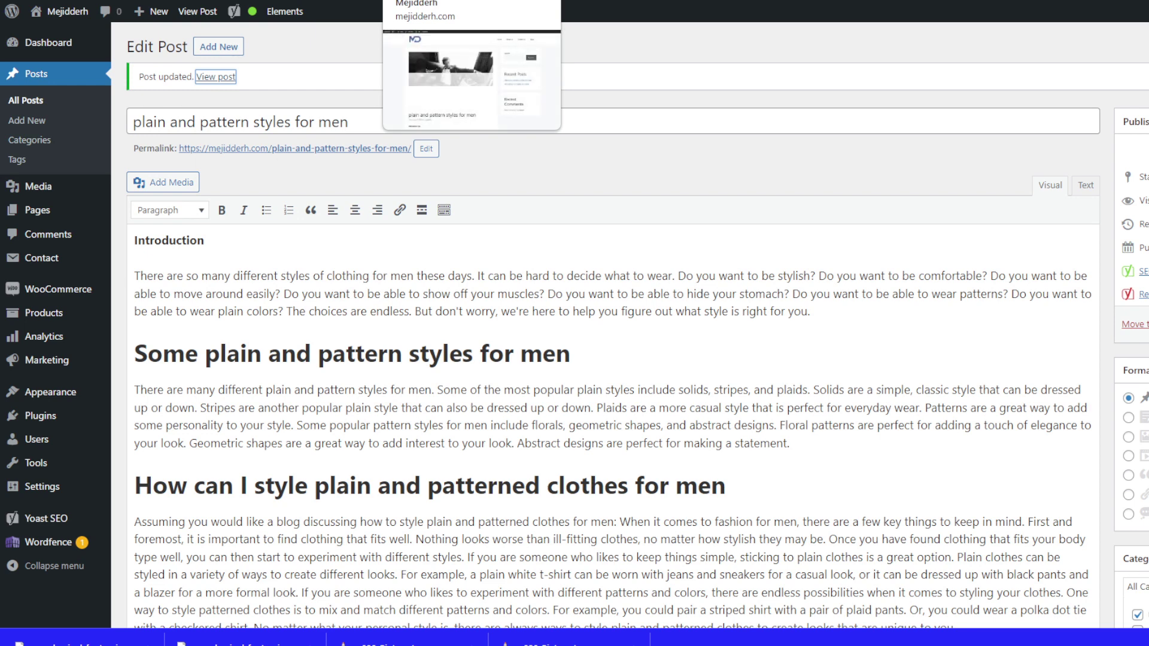
pyautogui.click(442, 1)
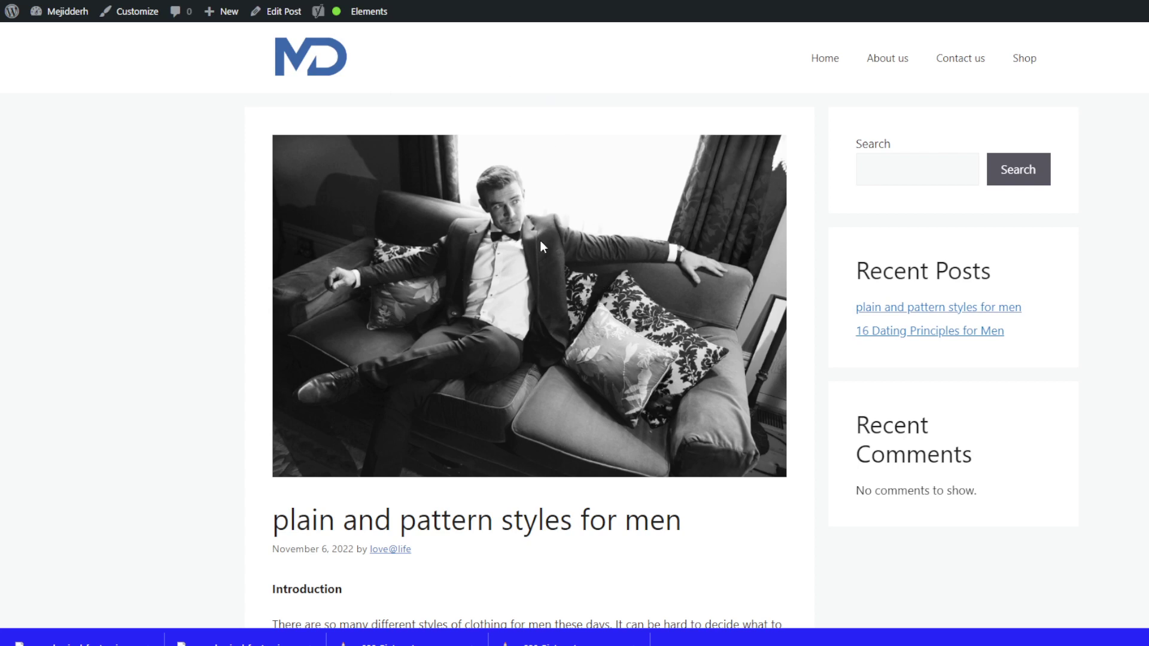
# Check the published post from its featured image down to the embedded YouTube video, and return to editing the post.
pyautogui.scroll(-5, 541, 245)
pyautogui.scroll(-5, 390, 317)
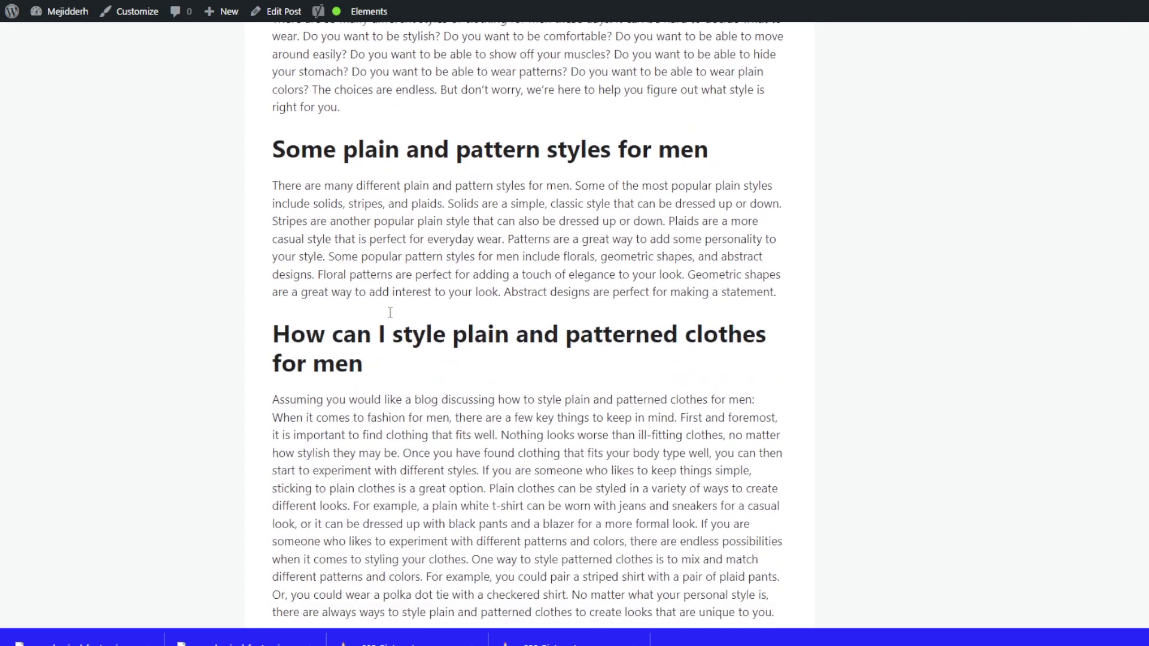
pyautogui.scroll(-8, 390, 313)
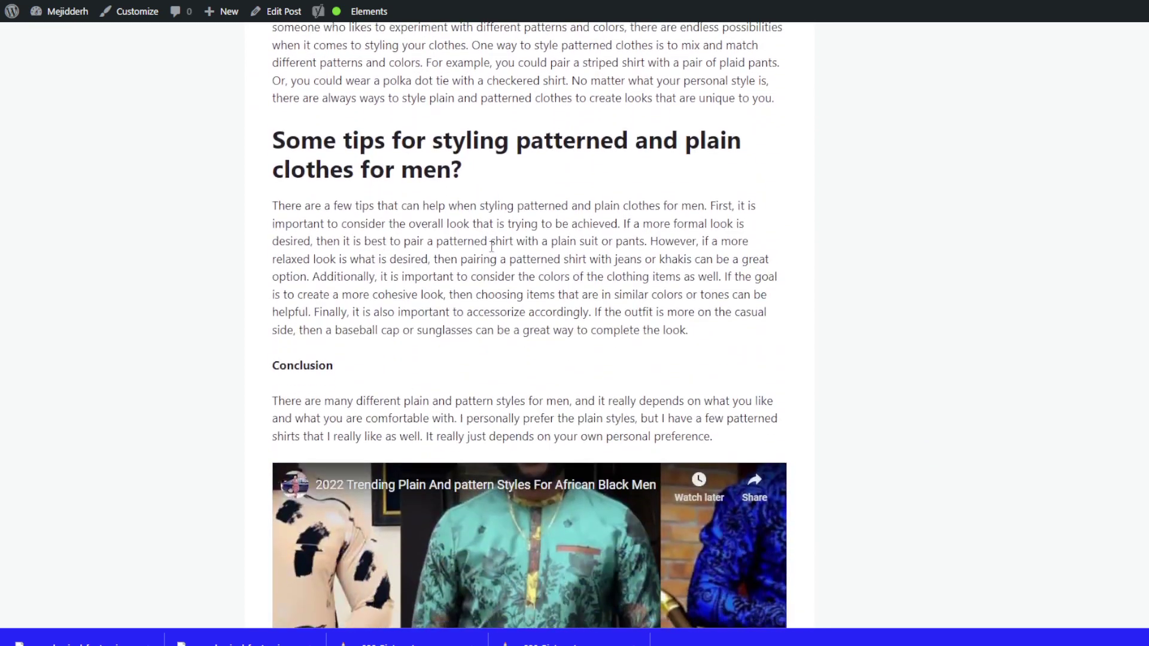
pyautogui.scroll(-5, 492, 245)
pyautogui.scroll(-2, 526, 272)
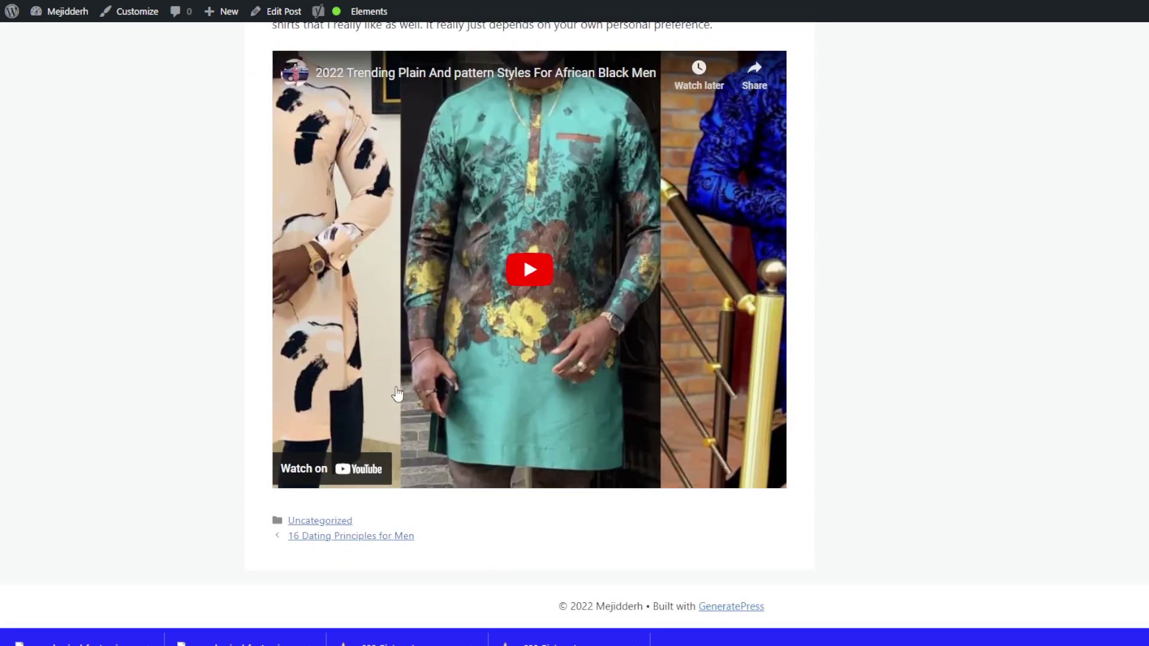
pyautogui.scroll(5, 526, 175)
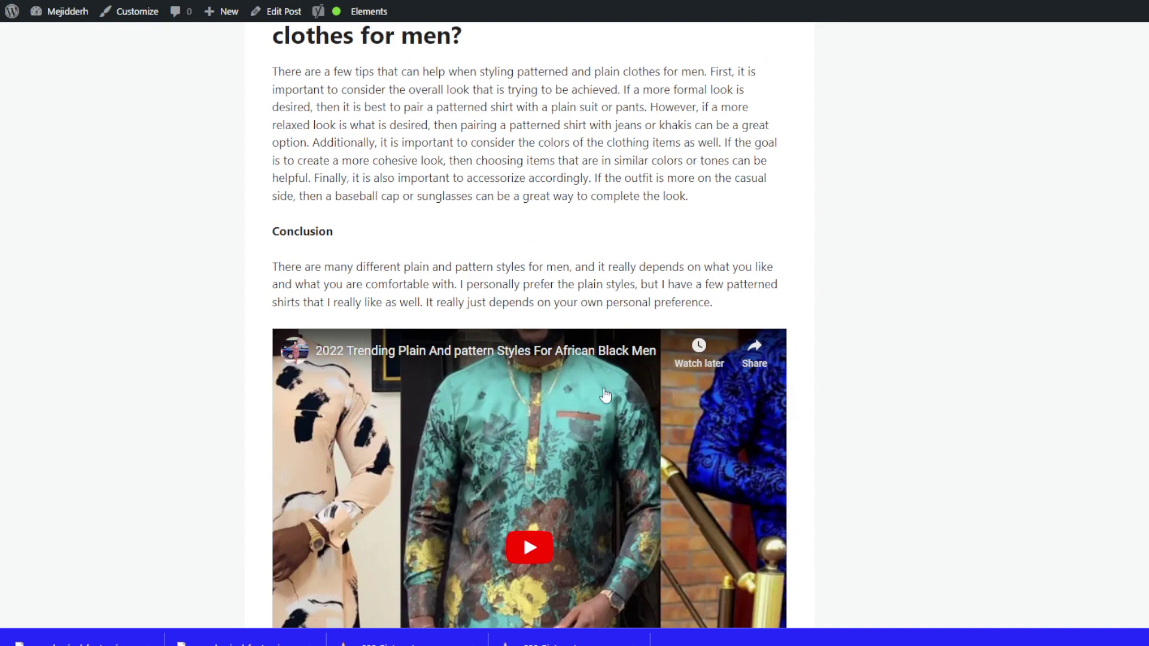
pyautogui.scroll(8, 525, 204)
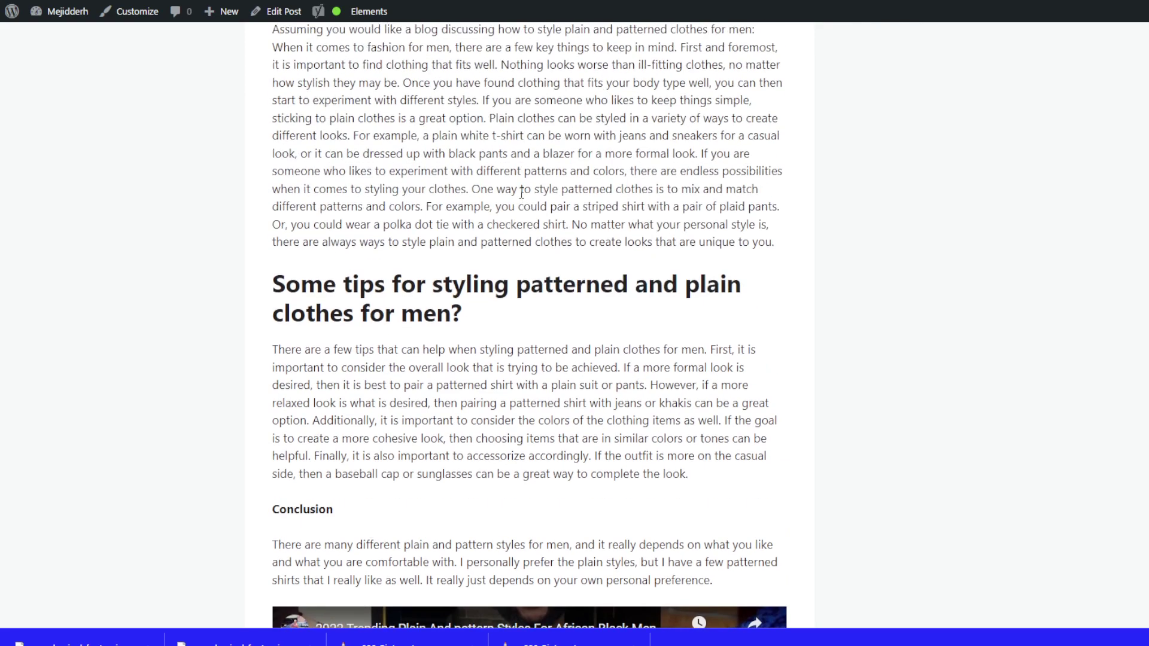
pyautogui.scroll(10, 526, 204)
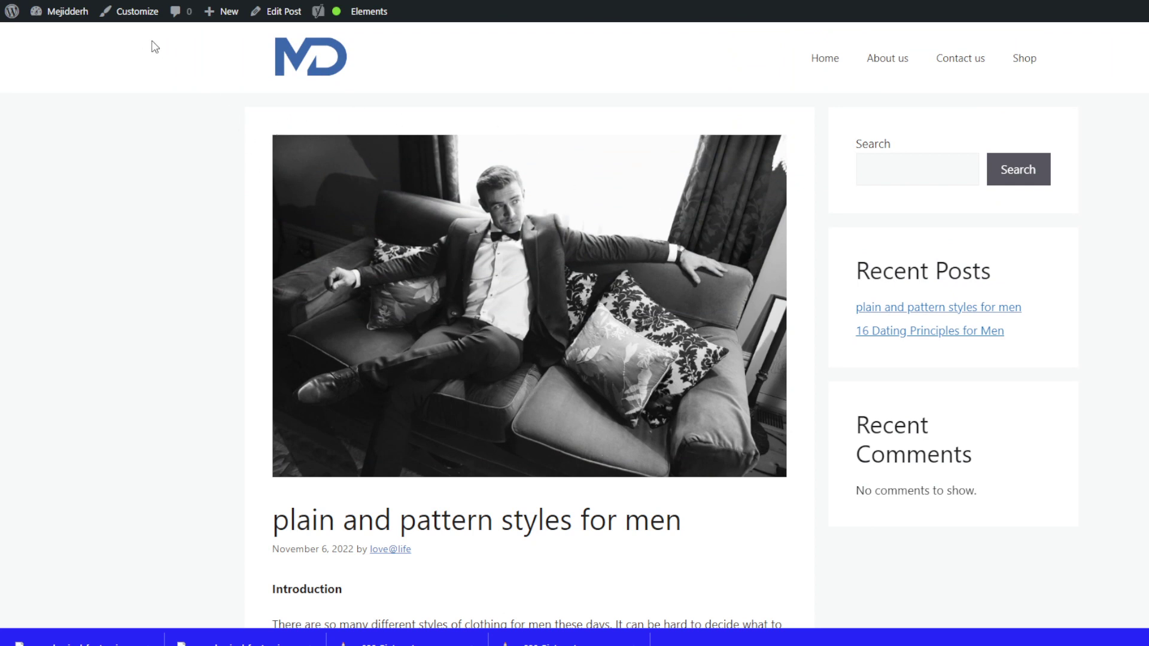
pyautogui.moveTo(36, 13)
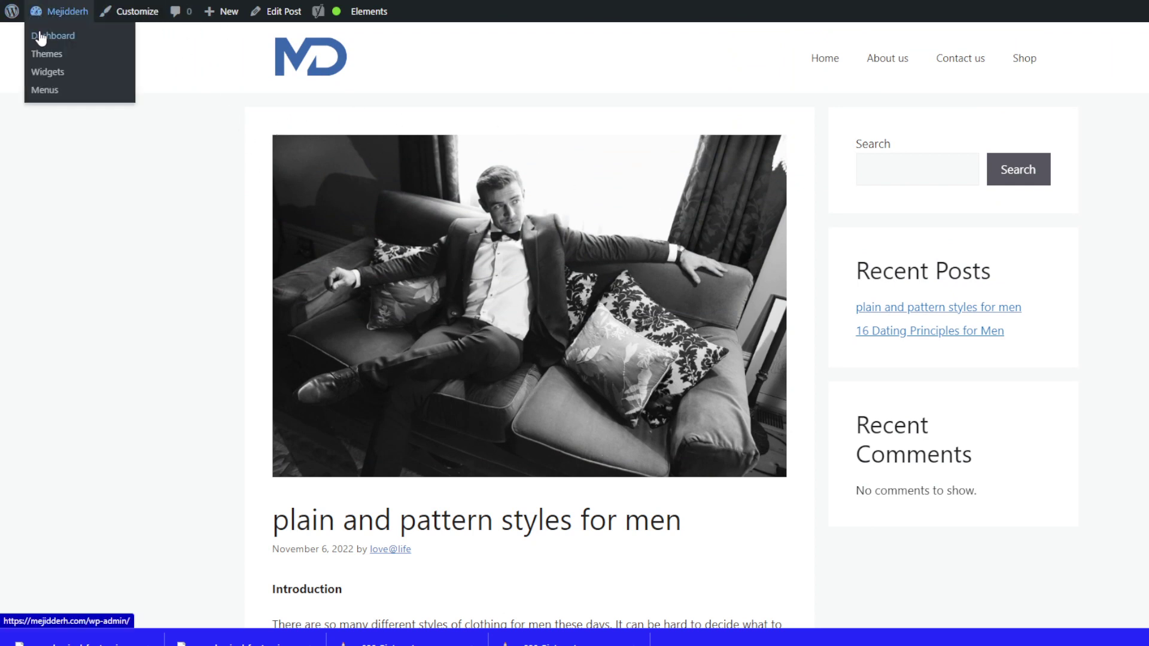
pyautogui.click(275, 12)
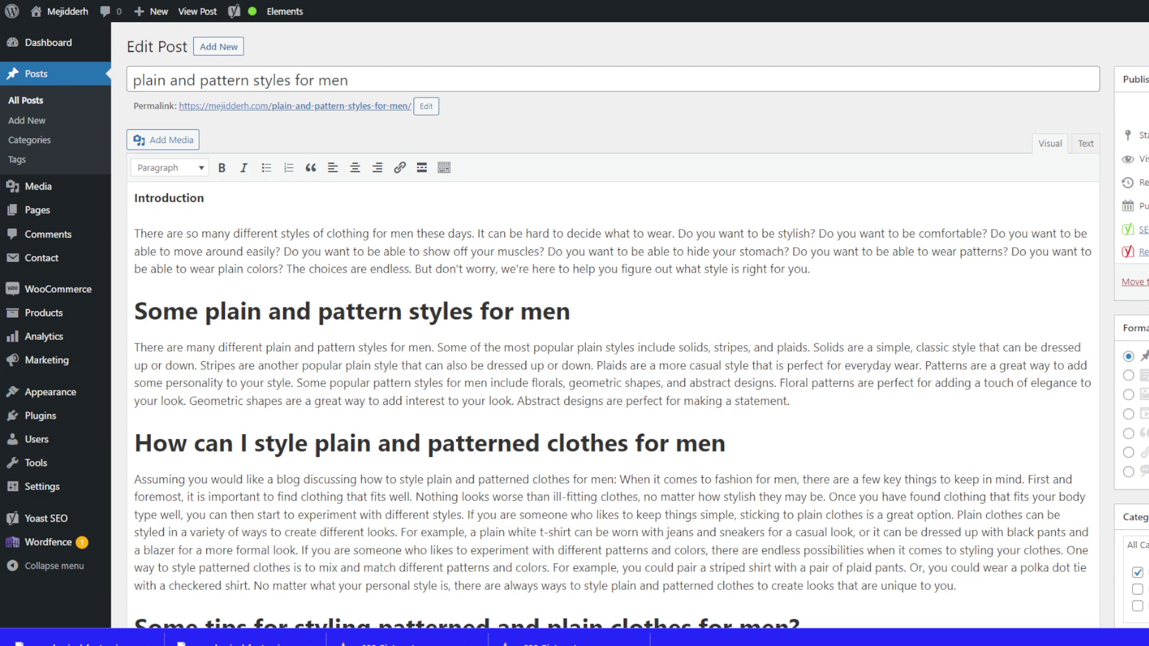
# Switch to Woneassistant and review the generated article's meta description, headings and conclusion.
pyautogui.click(1035, 0)
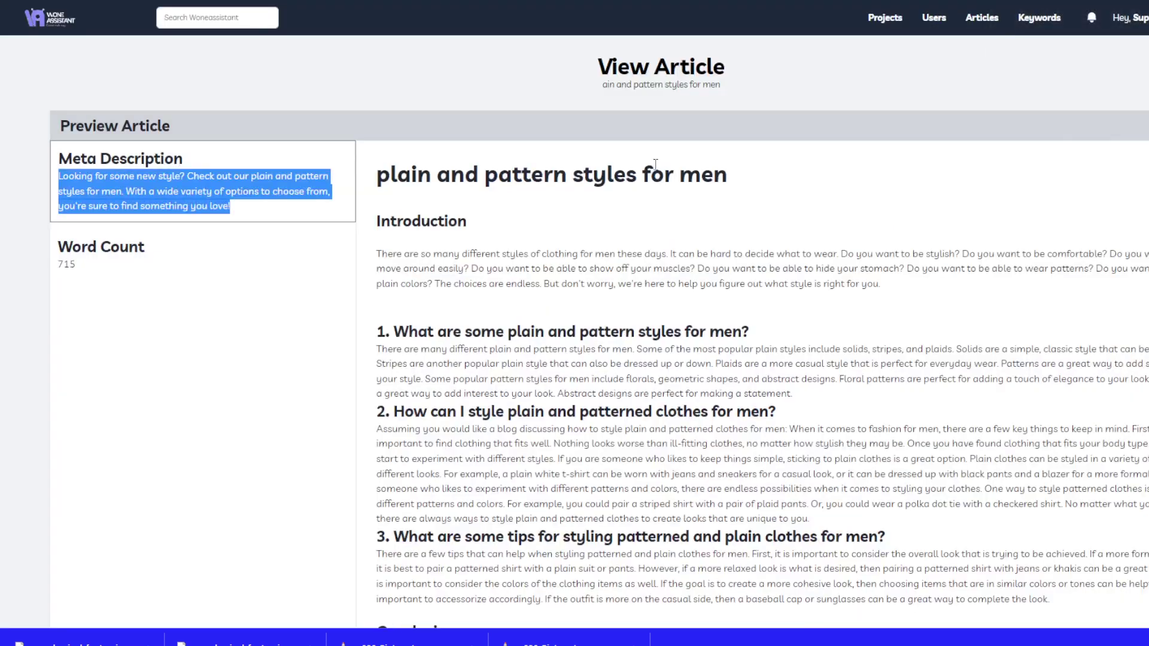
pyautogui.scroll(-1, 777, 170)
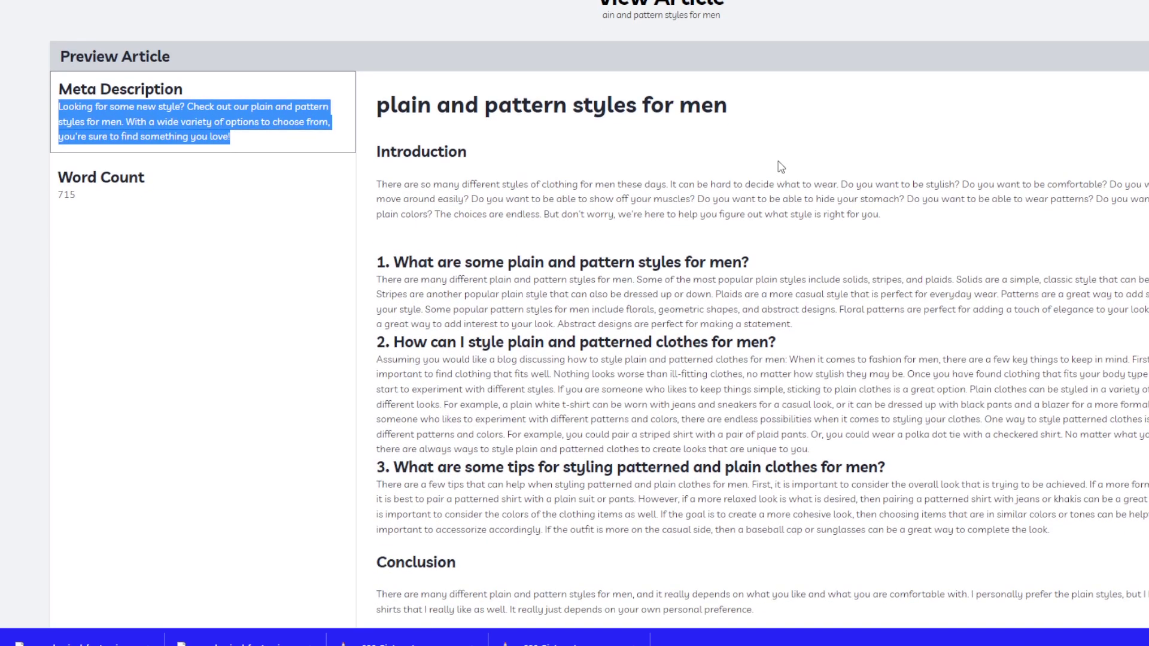
pyautogui.scroll(1, 780, 166)
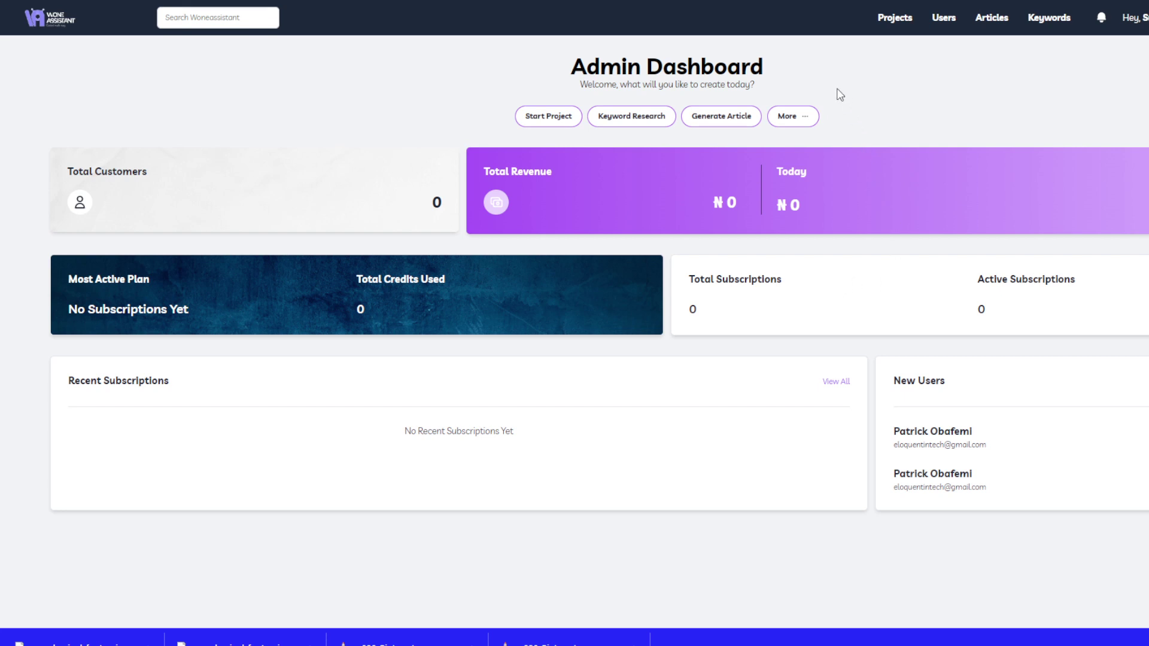
# Open the article generator from the Woneassistant dashboard and look at its topic options and question generator.
pyautogui.click(722, 116)
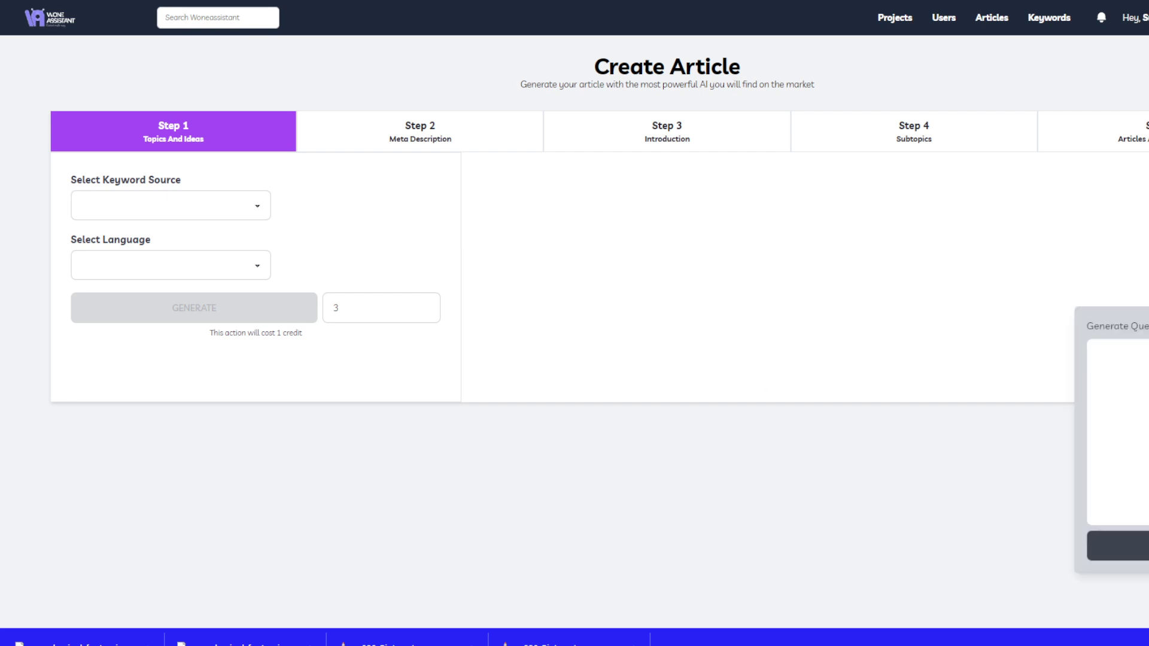
pyautogui.click(1117, 357)
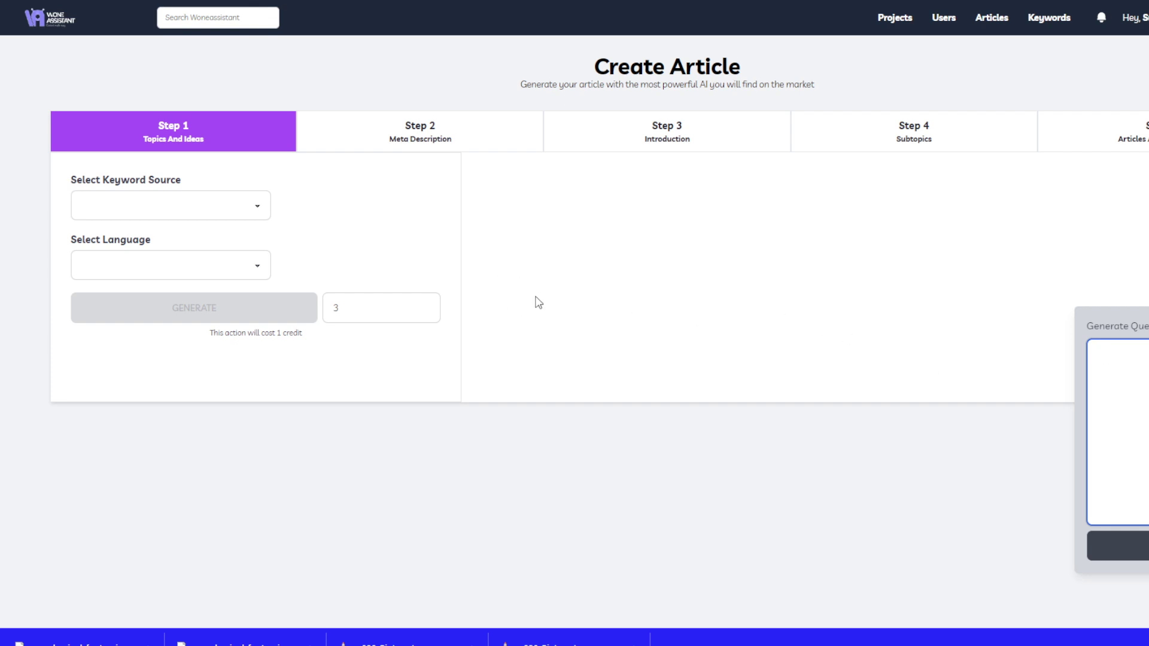
pyautogui.click(576, 312)
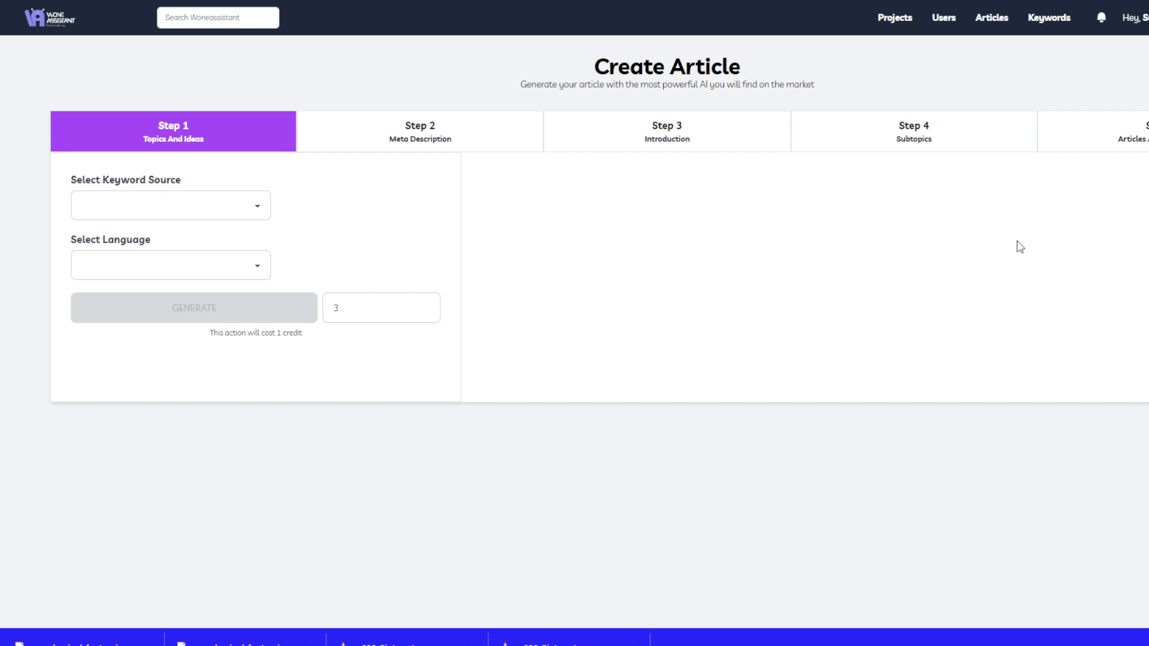
# Try to open the Woneassistant Keywords page, dismiss it and go back to the site's home page.
pyautogui.click(1051, 19)
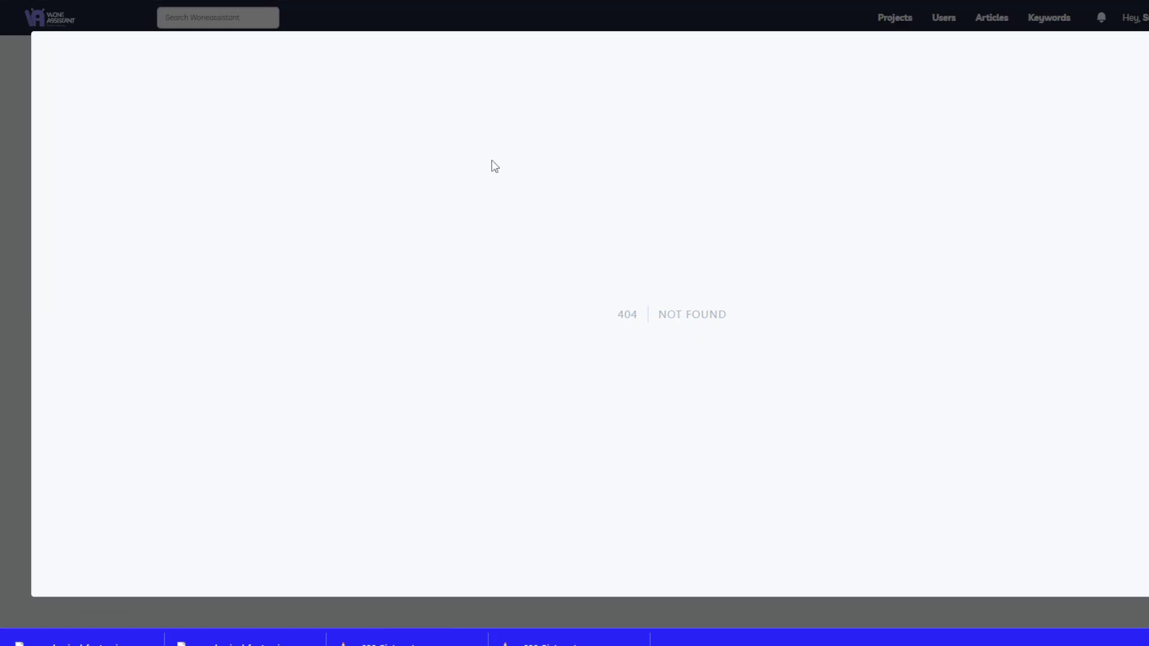
pyautogui.click(12, 114)
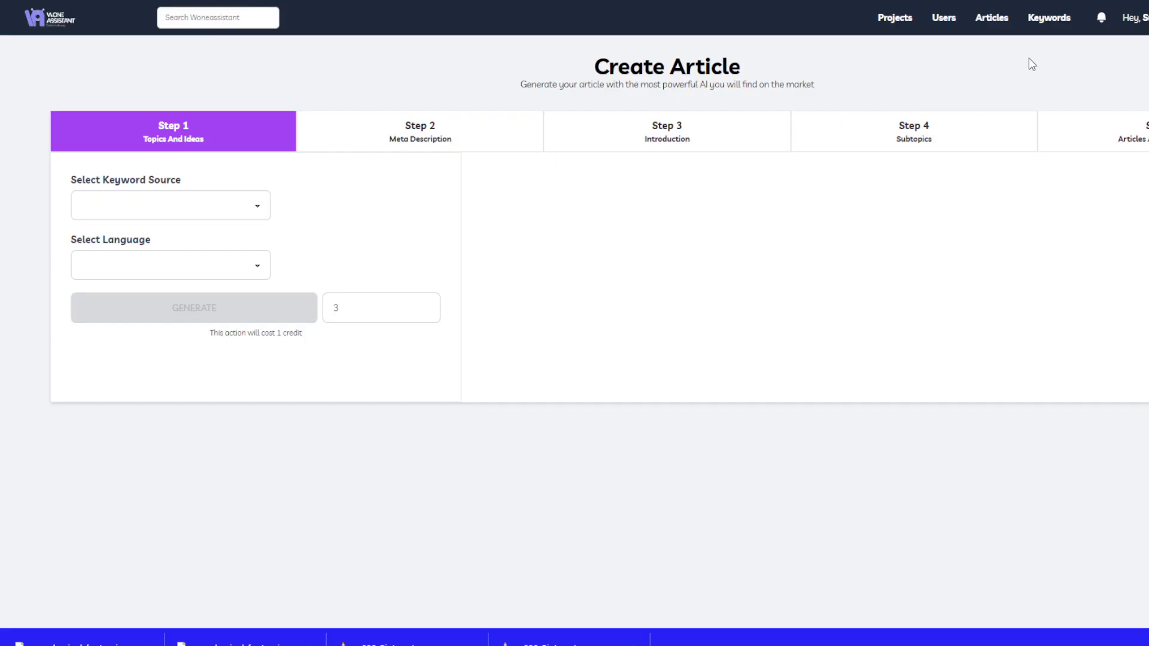
pyautogui.click(60, 24)
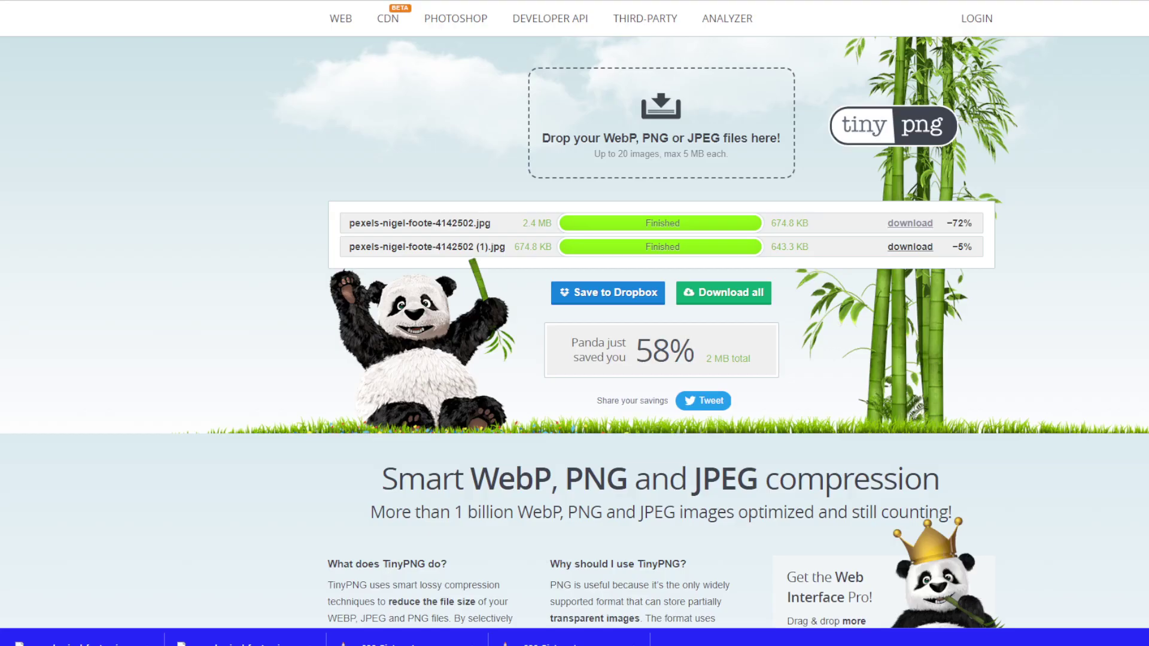
# Open Google Ads Keyword Planner in the browser and start discovering new keywords from a keyword.
pyautogui.hotkey('ctrl', 'l')
pyautogui.write('key')
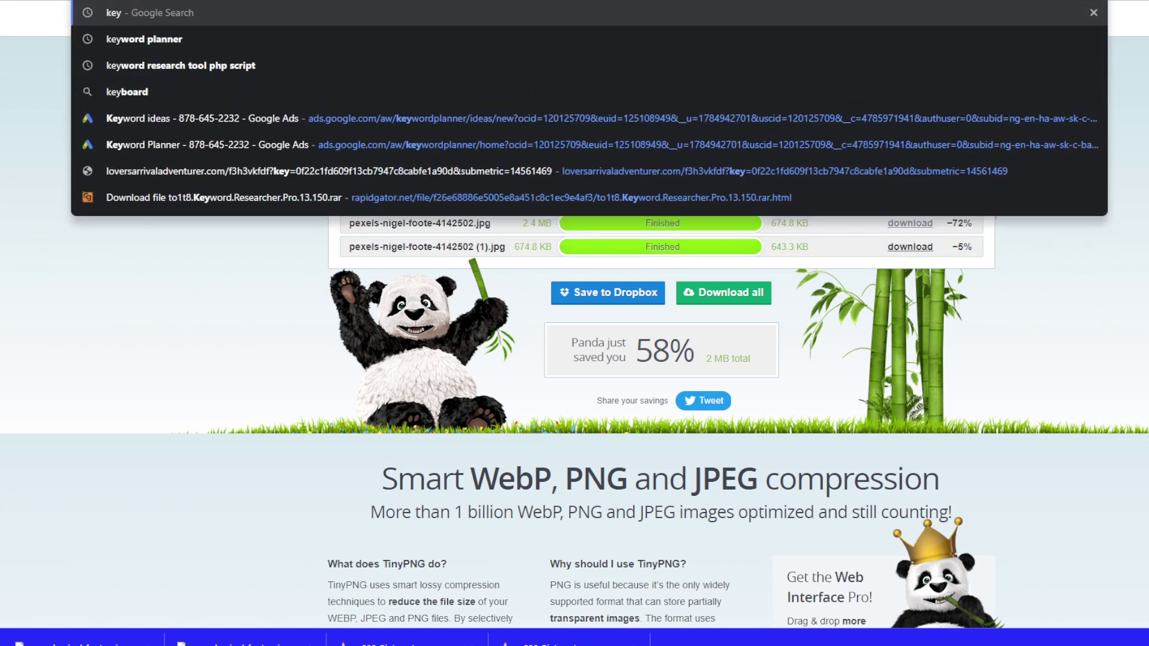
pyautogui.click(468, 117)
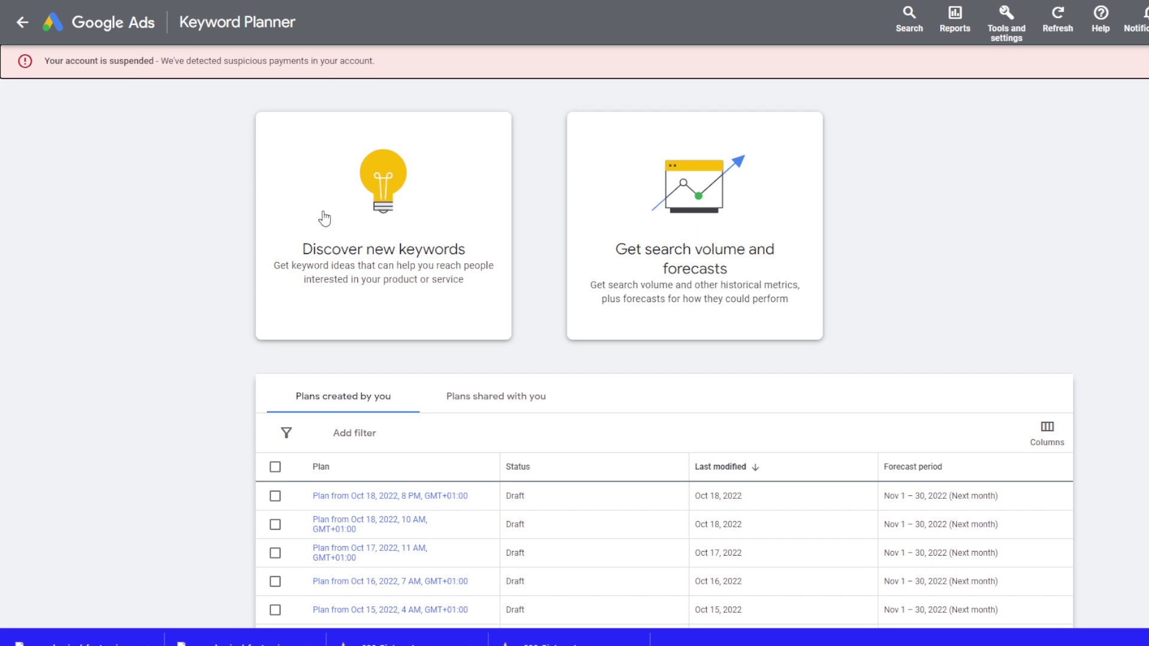
pyautogui.click(378, 181)
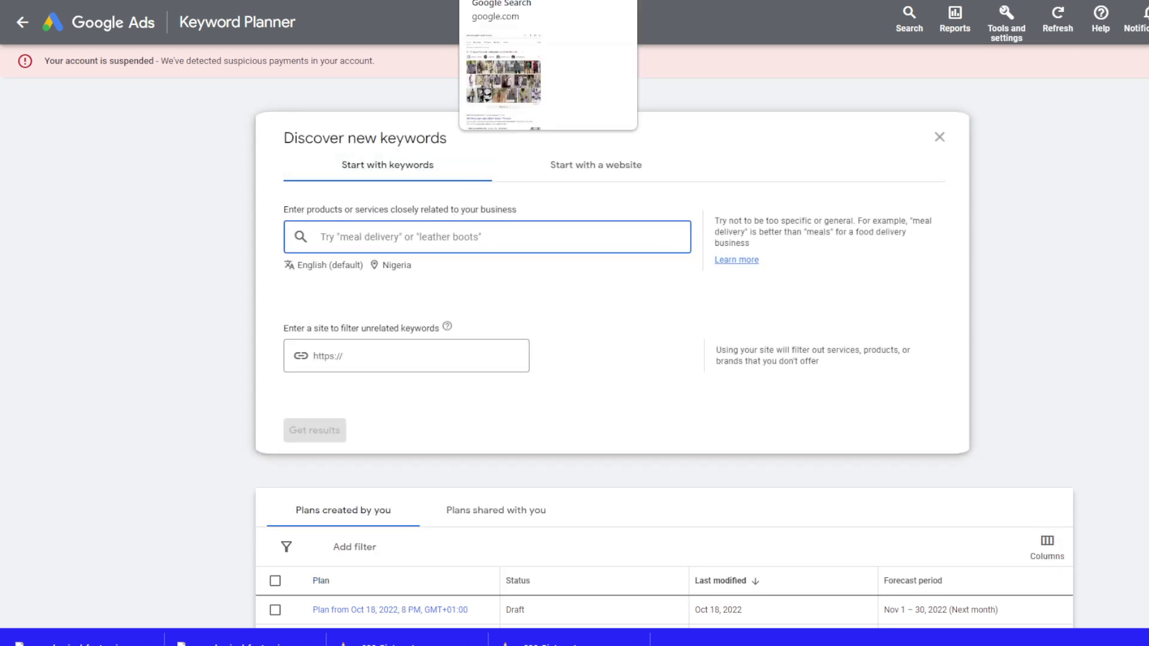
# Copy the query "plain and pattern styles for men" from the Google results page into Keyword Planner's keyword entry.
pyautogui.click(502, 2)
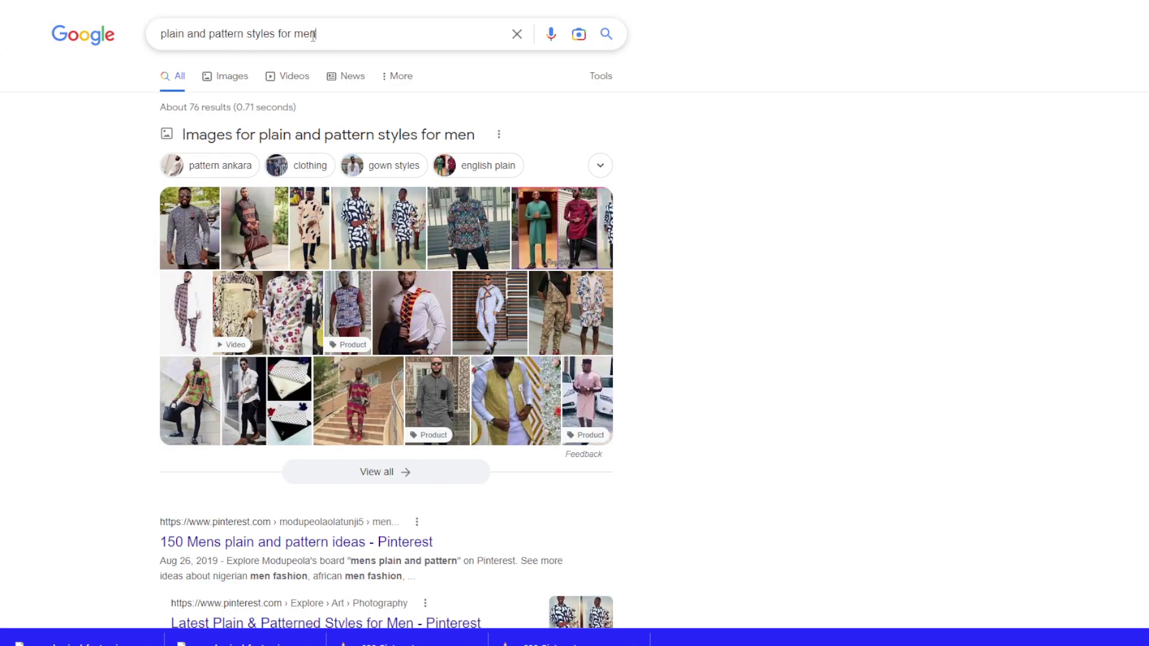
pyautogui.moveTo(313, 36); pyautogui.dragTo(160, 42)
pyautogui.hotkey('ctrl', 'c')
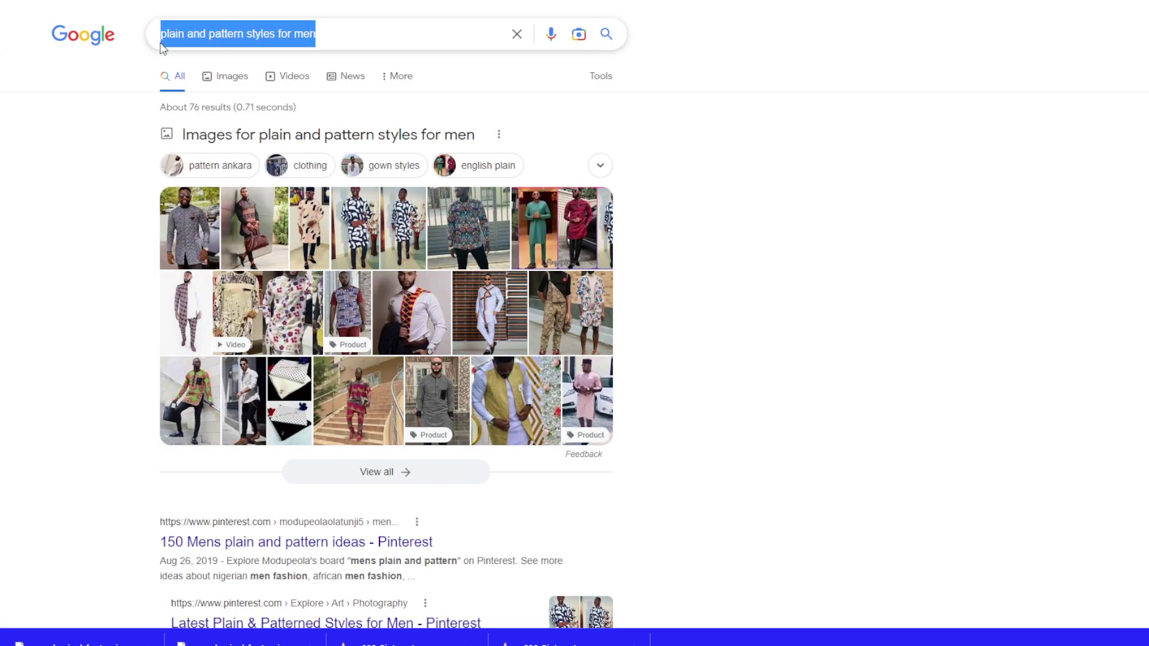
pyautogui.click(311, 1)
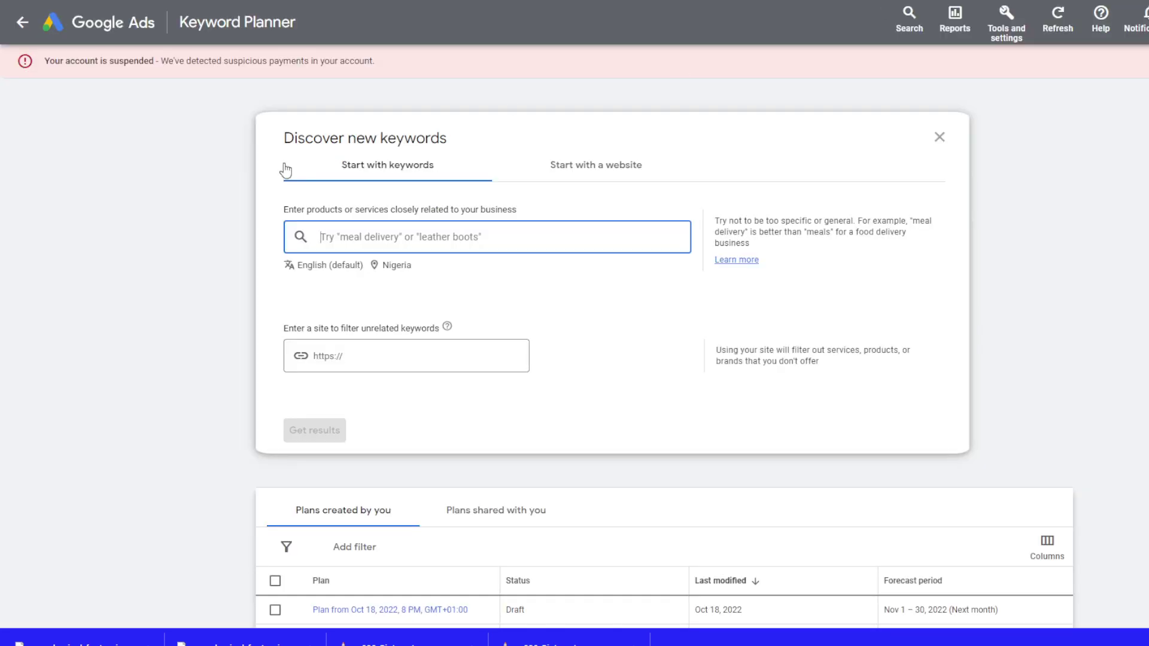
pyautogui.hotkey('ctrl', 'v')
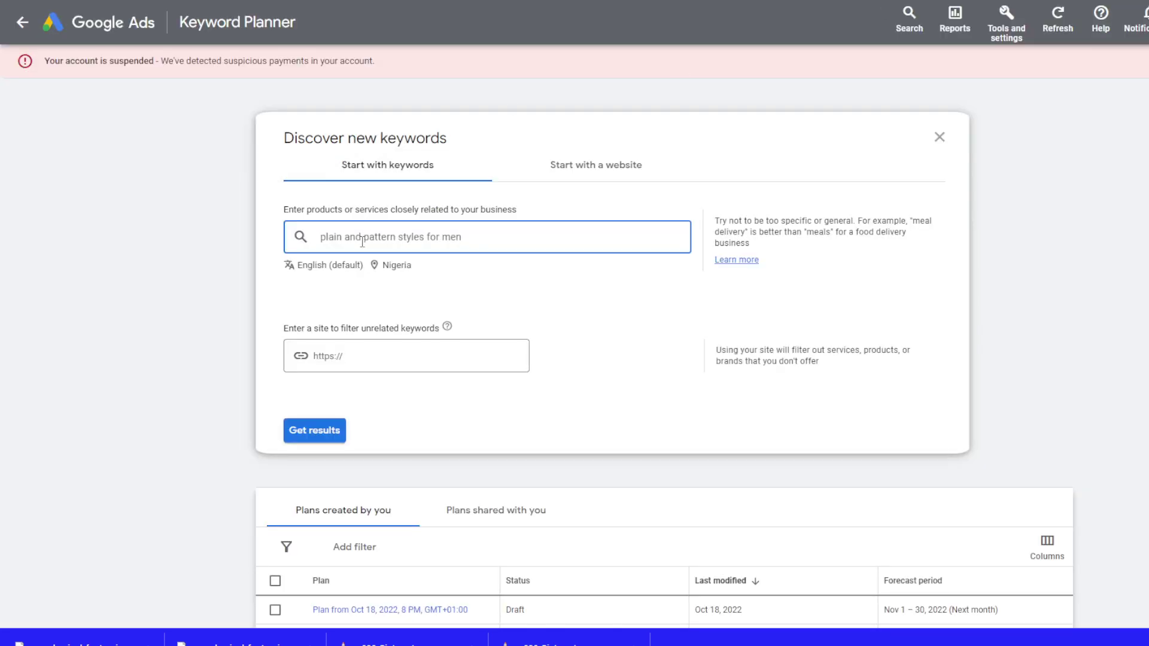
# Remove Nigeria from the targeted locations so all locations are covered, and get the keyword results.
pyautogui.click(406, 270)
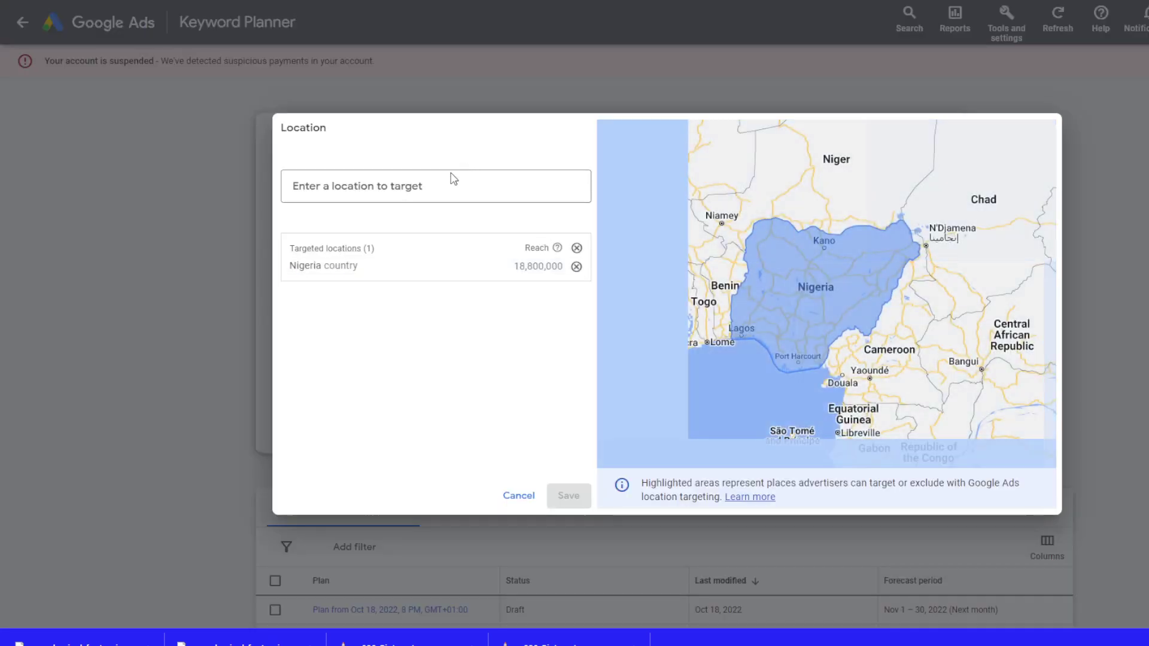
pyautogui.click(442, 180)
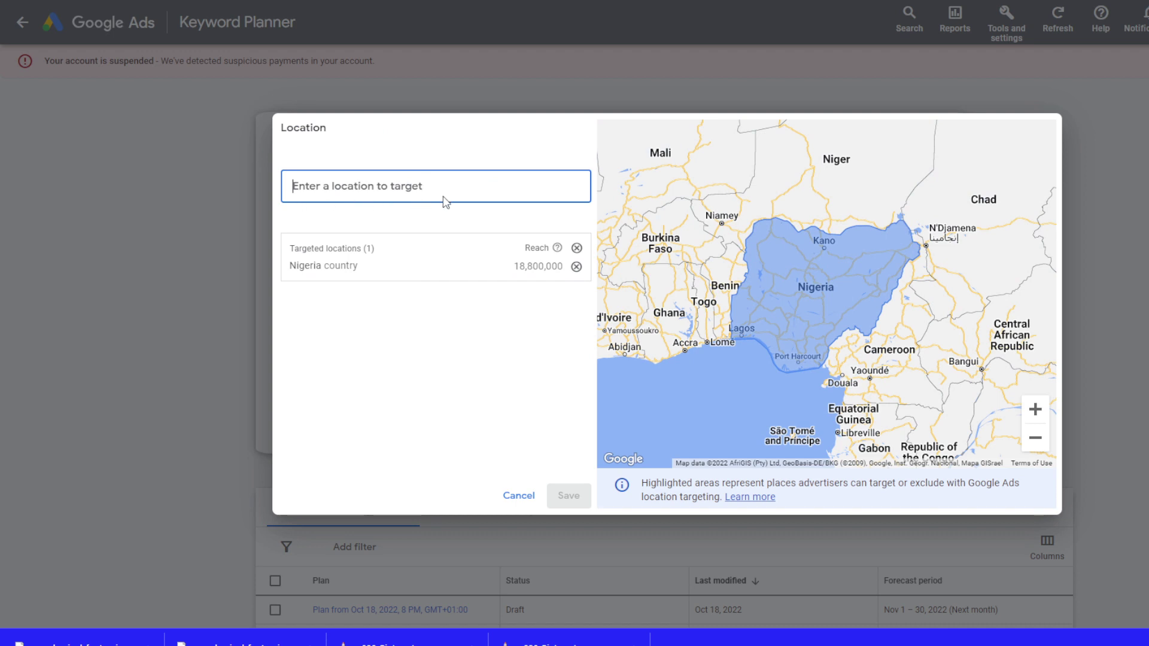
pyautogui.click(577, 266)
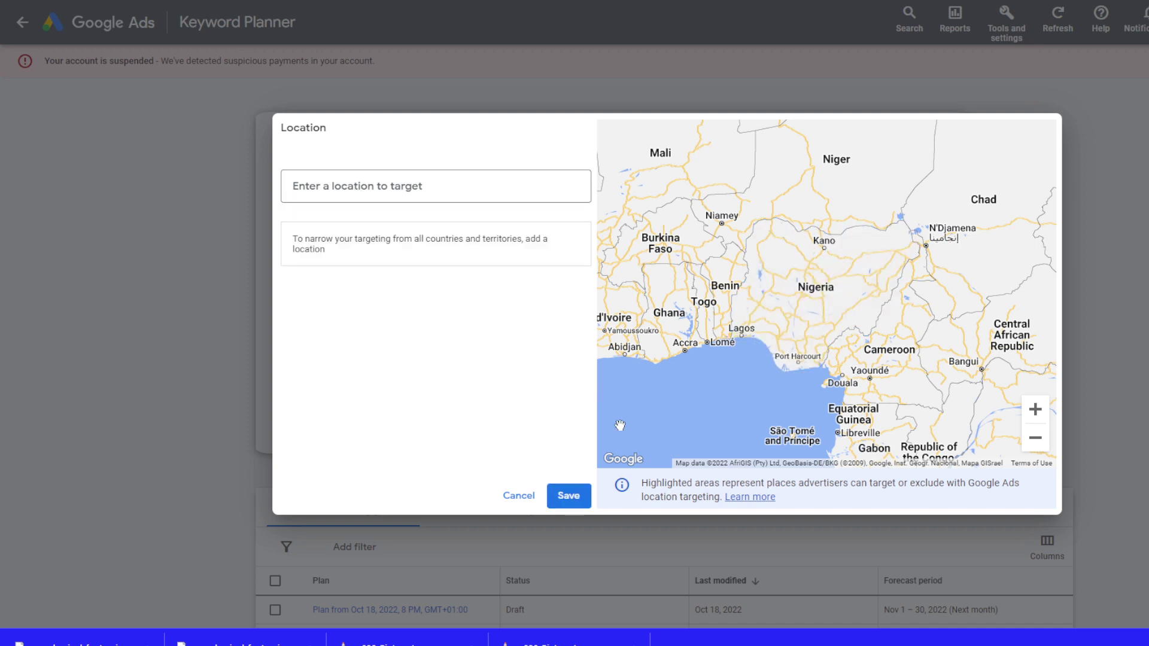
pyautogui.click(567, 496)
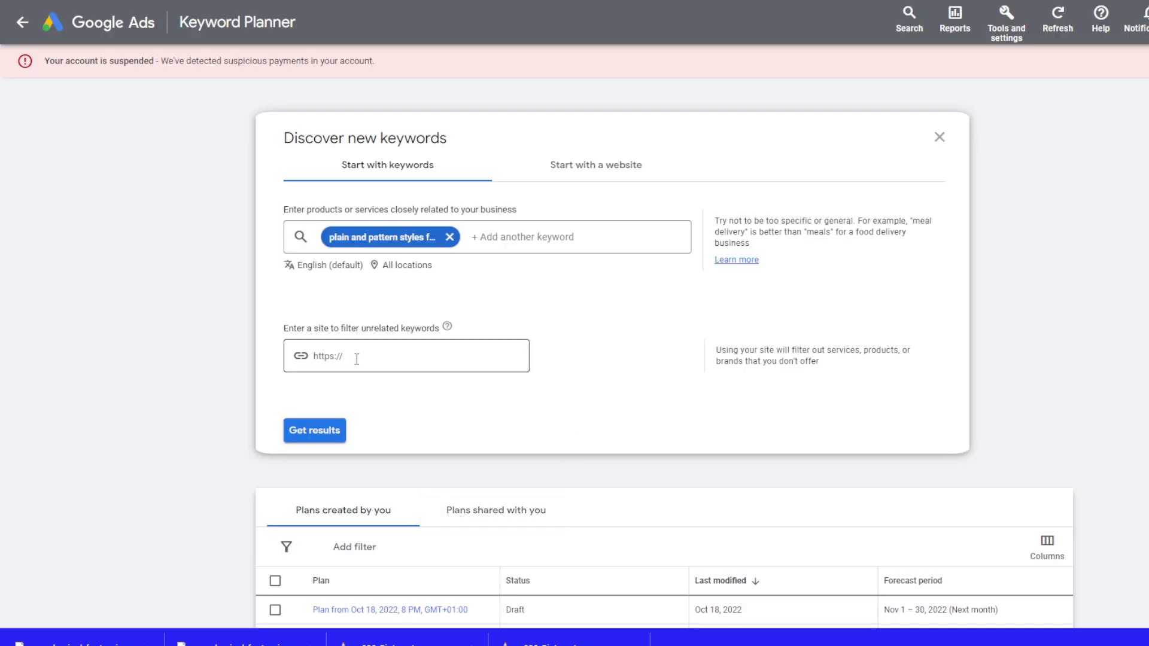
pyautogui.click(314, 435)
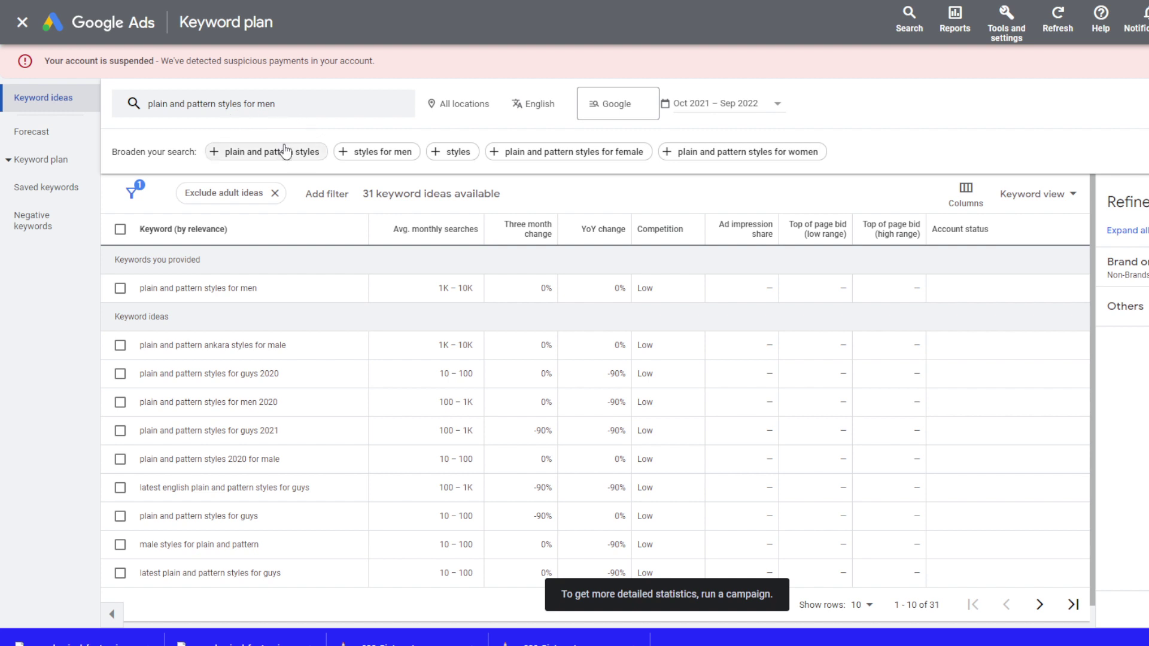
# Broaden the keyword search with "styles for men", and return to the results for the original keyword alone.
pyautogui.click(363, 153)
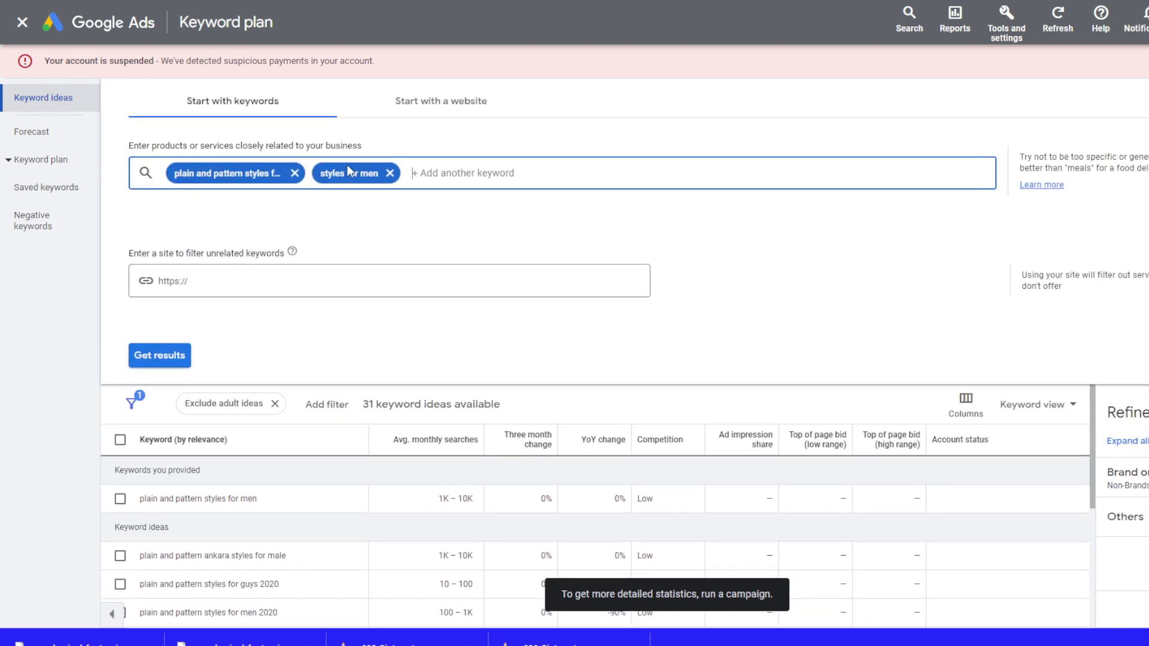
pyautogui.click(144, 353)
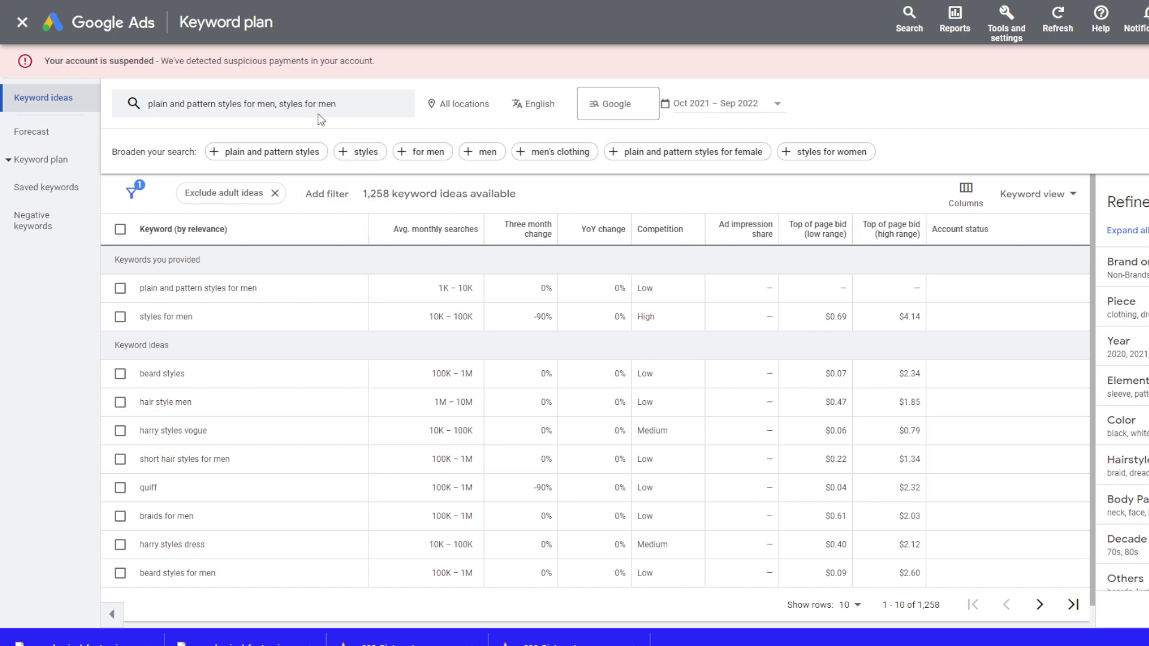
pyautogui.click(321, 119)
pyautogui.click(393, 175)
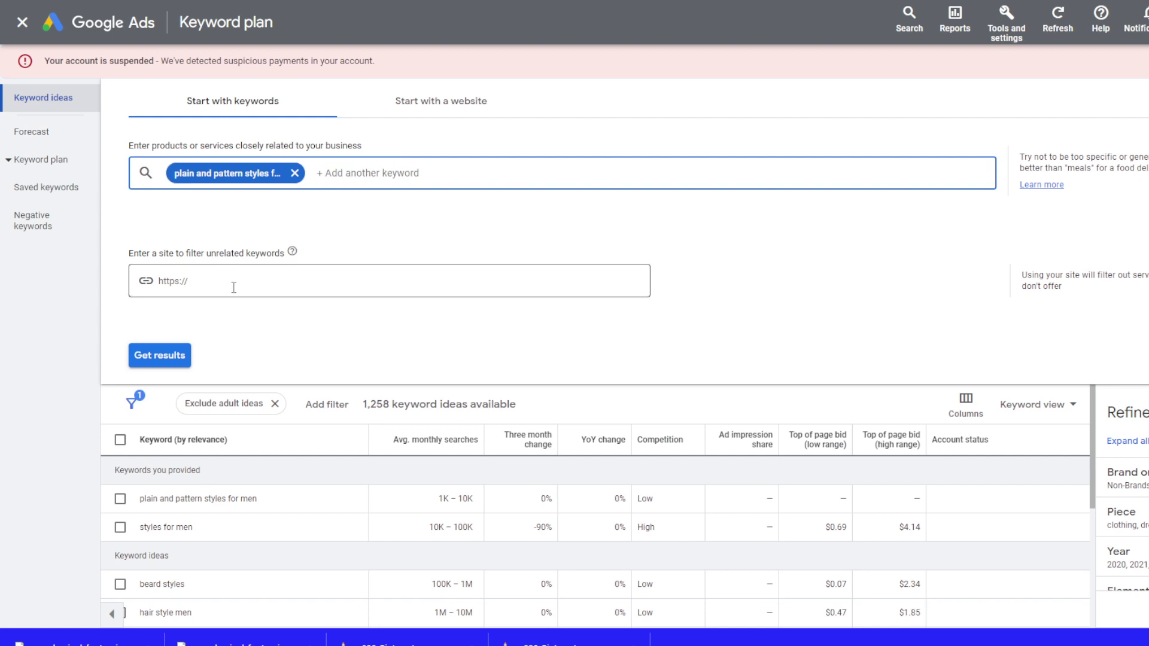
pyautogui.click(167, 357)
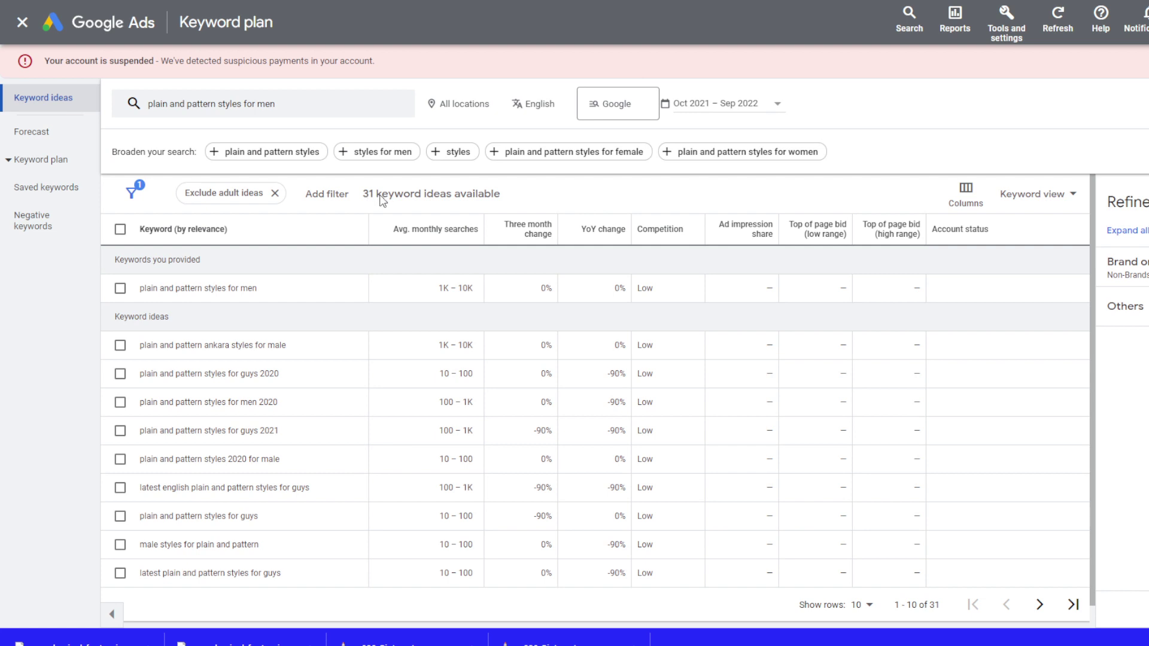
# Broaden the keyword search with "styles for men" and "men's clothing", getting results after each, and examine the competition column.
pyautogui.click(385, 157)
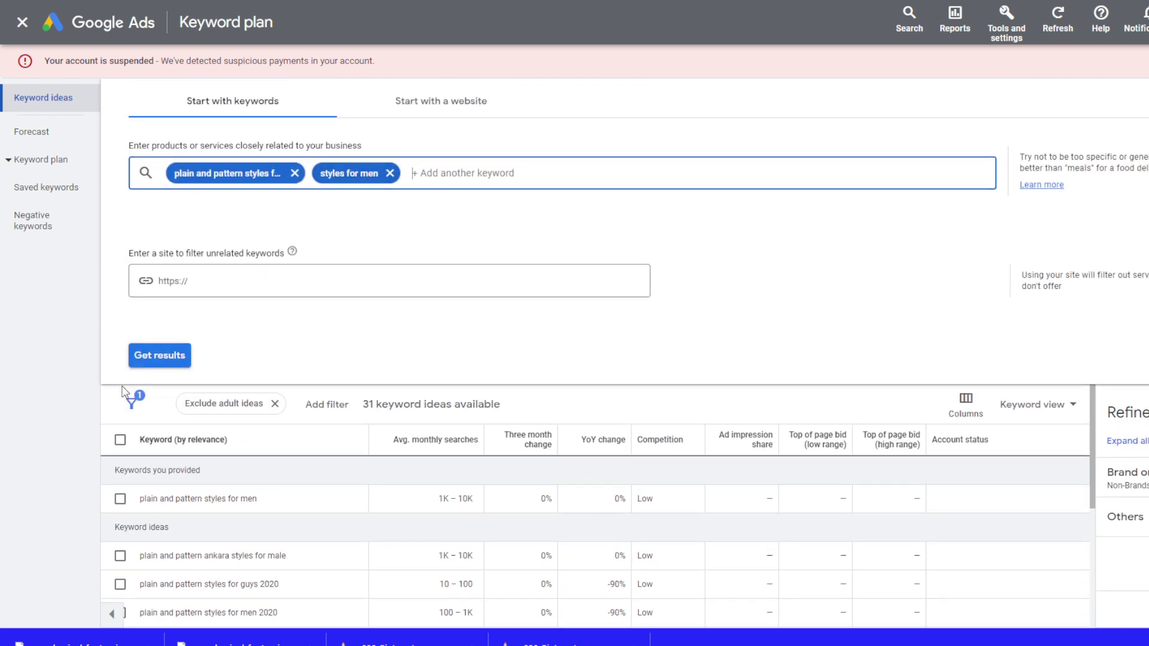
pyautogui.click(160, 356)
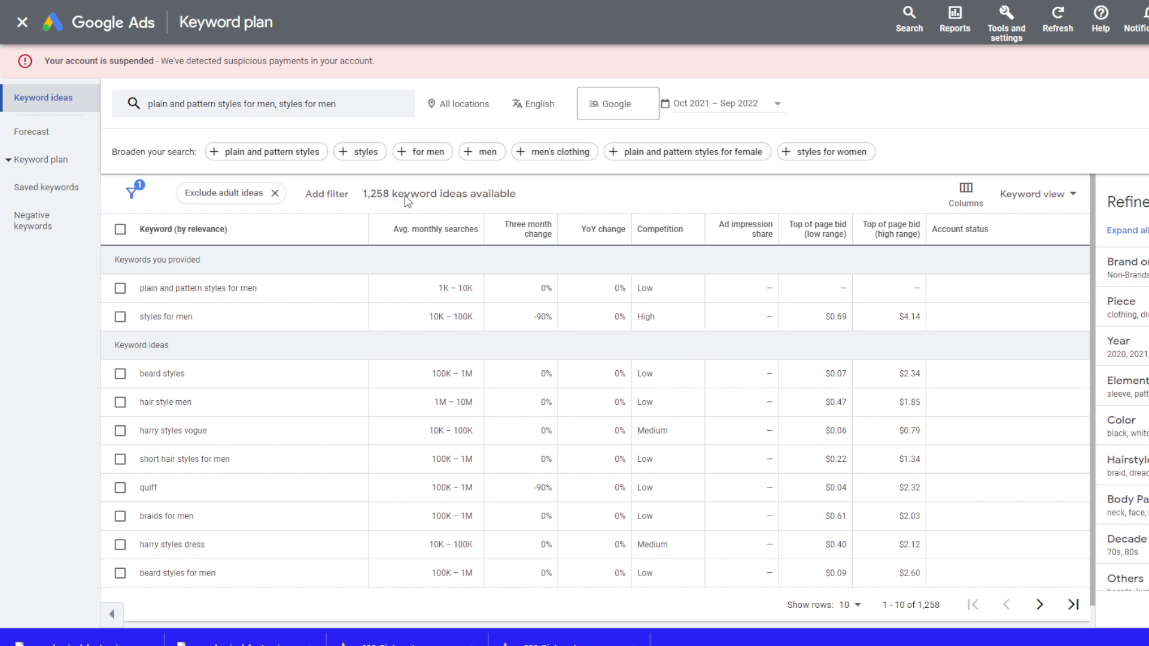
pyautogui.click(561, 159)
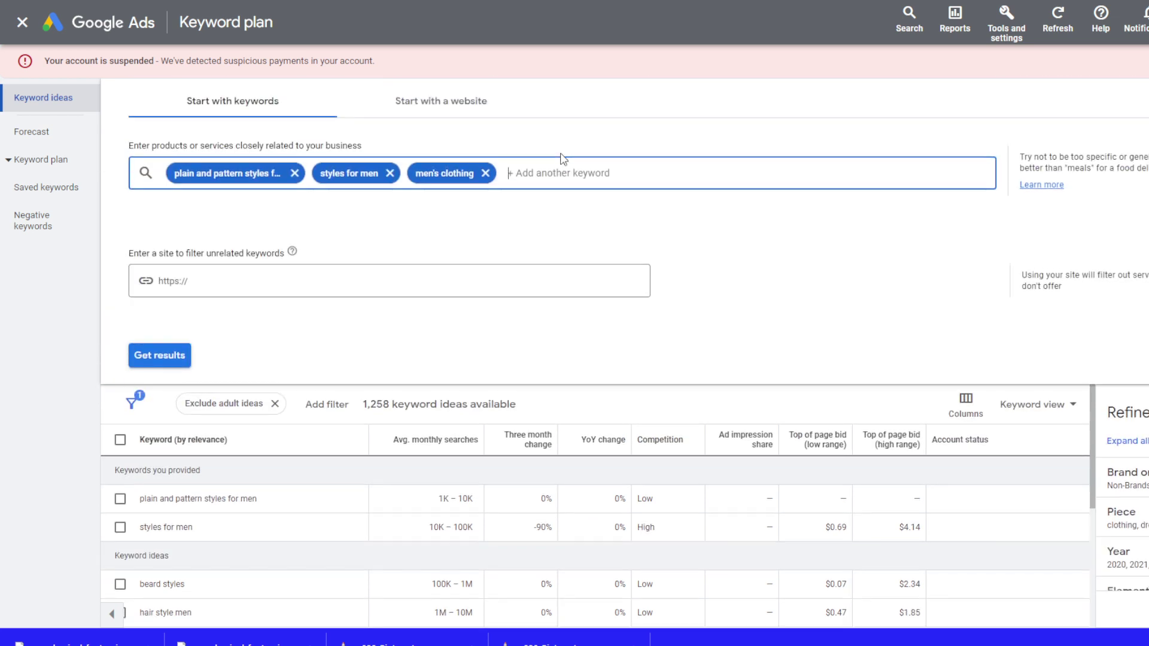
pyautogui.click(149, 358)
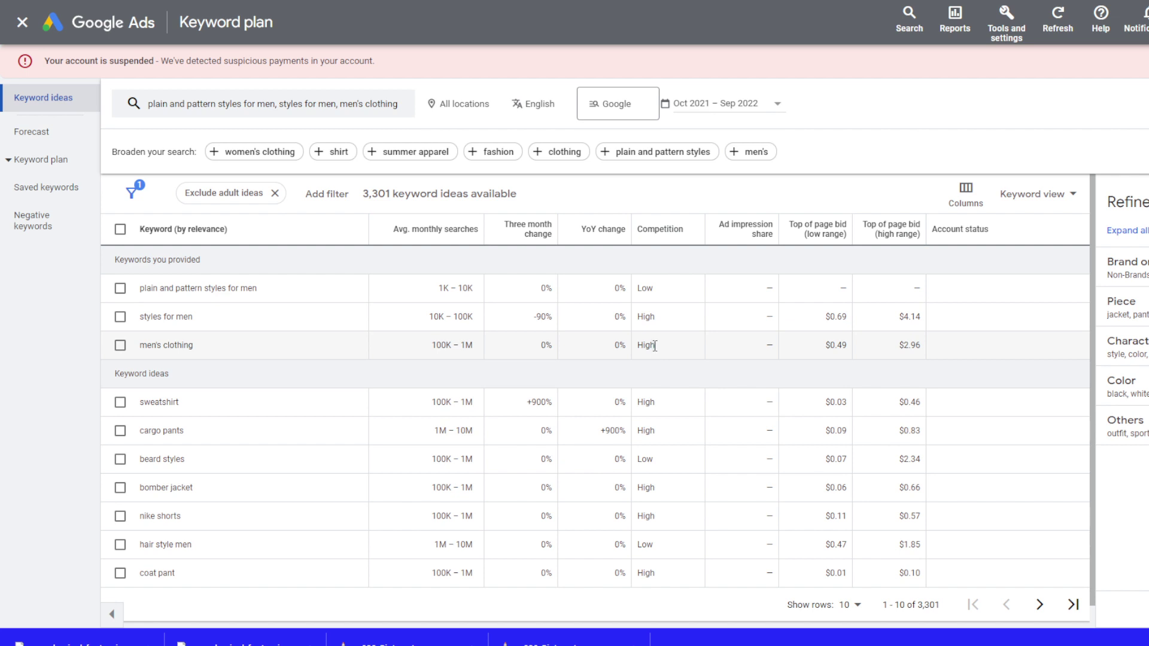
pyautogui.moveTo(669, 232)
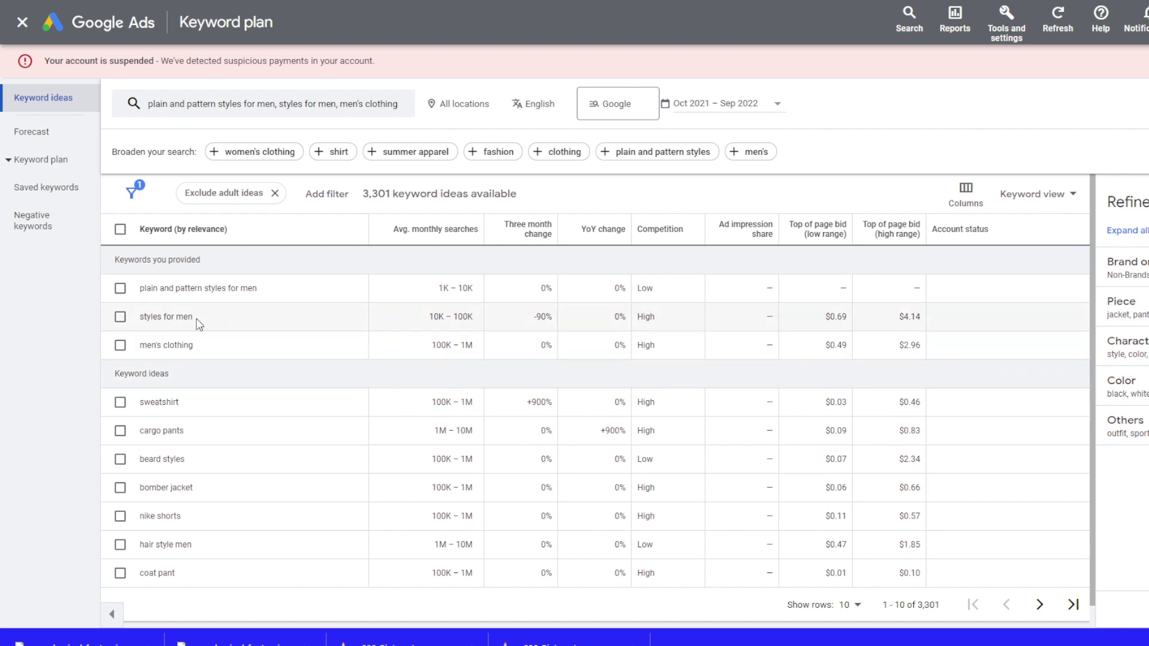
# Search Google for the "styles for men" keyword from the Keyword Planner list and check its number of results.
pyautogui.moveTo(206, 316); pyautogui.dragTo(163, 312)
pyautogui.rightClick(165, 319)
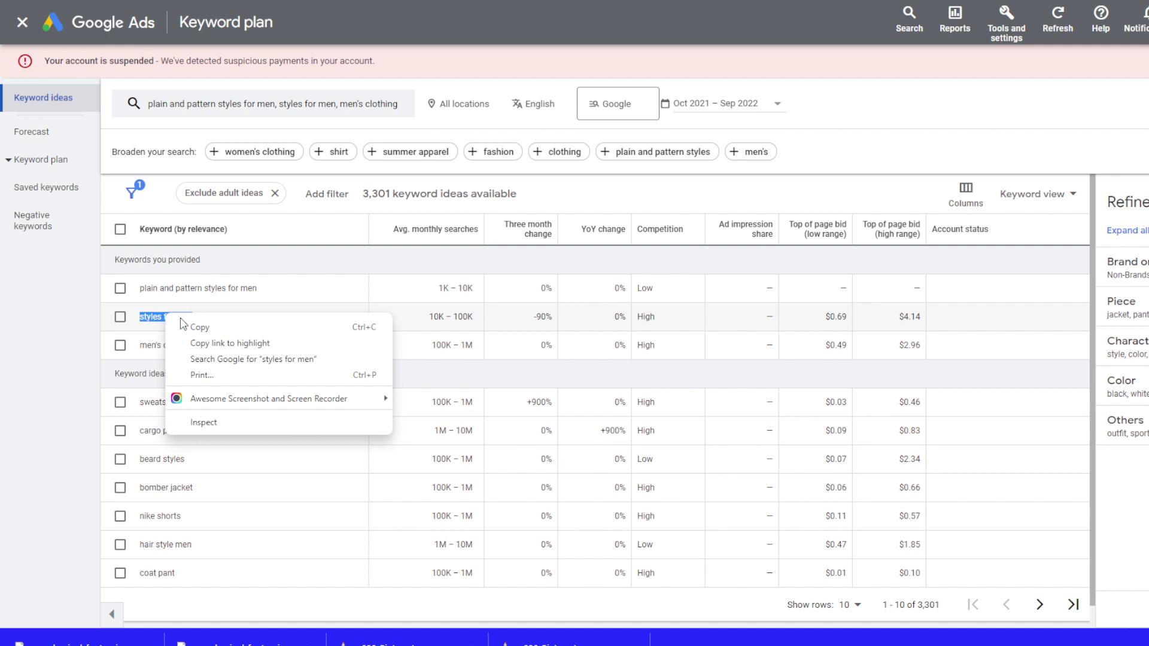
pyautogui.click(277, 360)
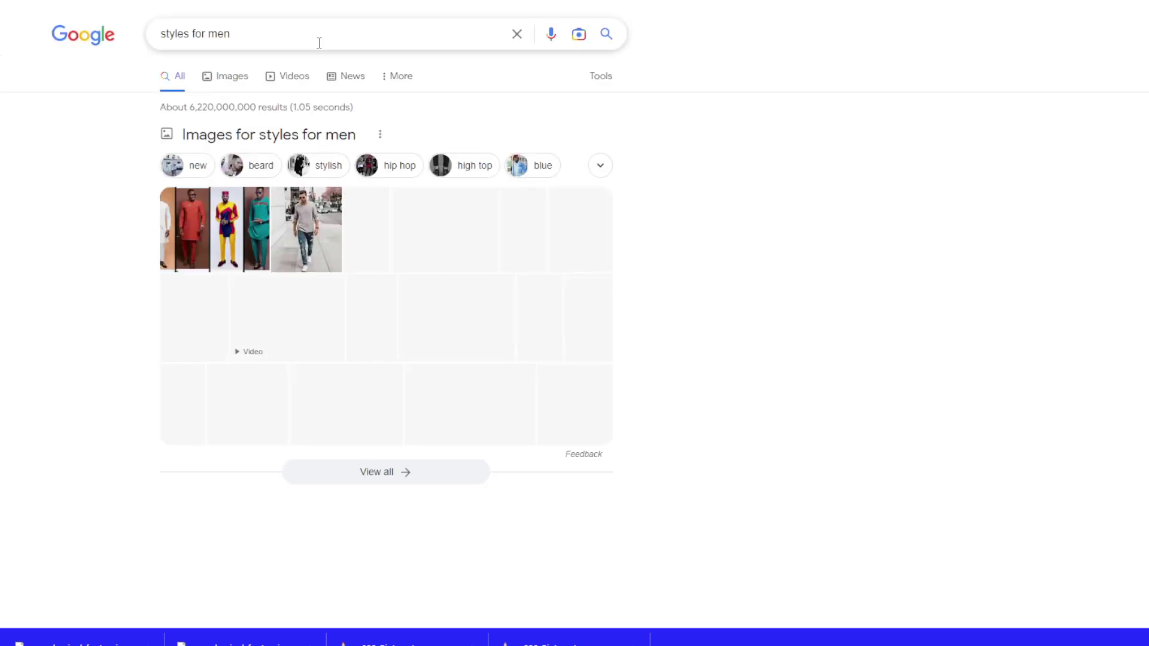
pyautogui.moveTo(190, 107); pyautogui.dragTo(257, 119)
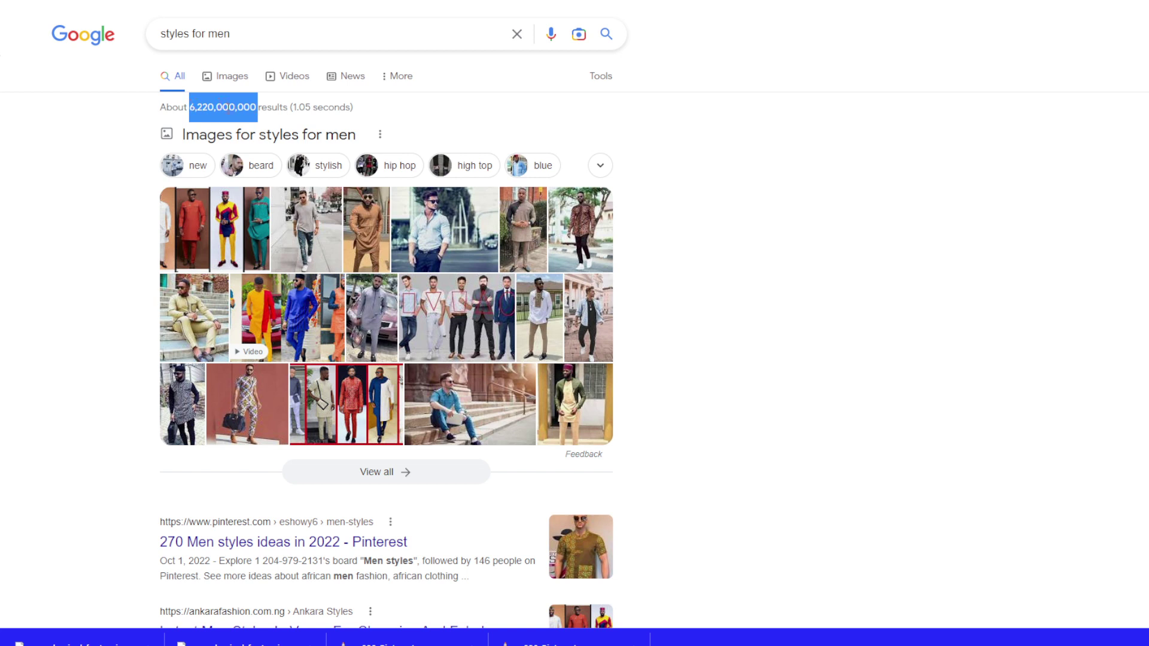
# Narrow the Google search to "styles for men in nigeria" and check its number of results.
pyautogui.moveTo(236, 36); pyautogui.dragTo(150, 37)
pyautogui.click(245, 39)
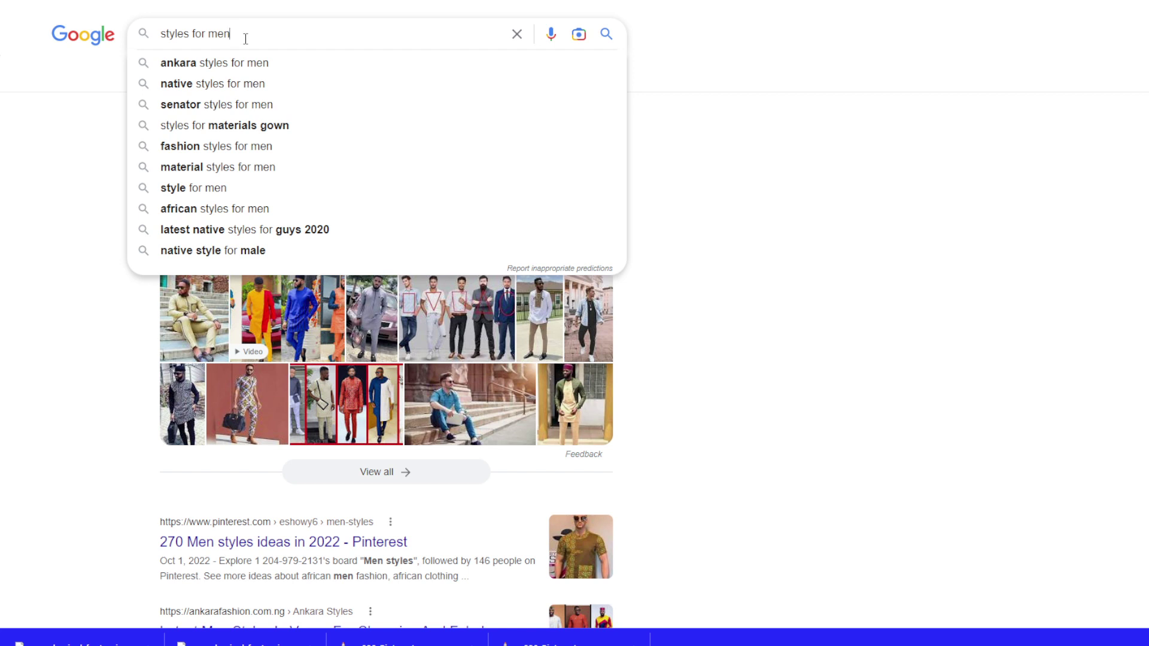
pyautogui.write('in ')
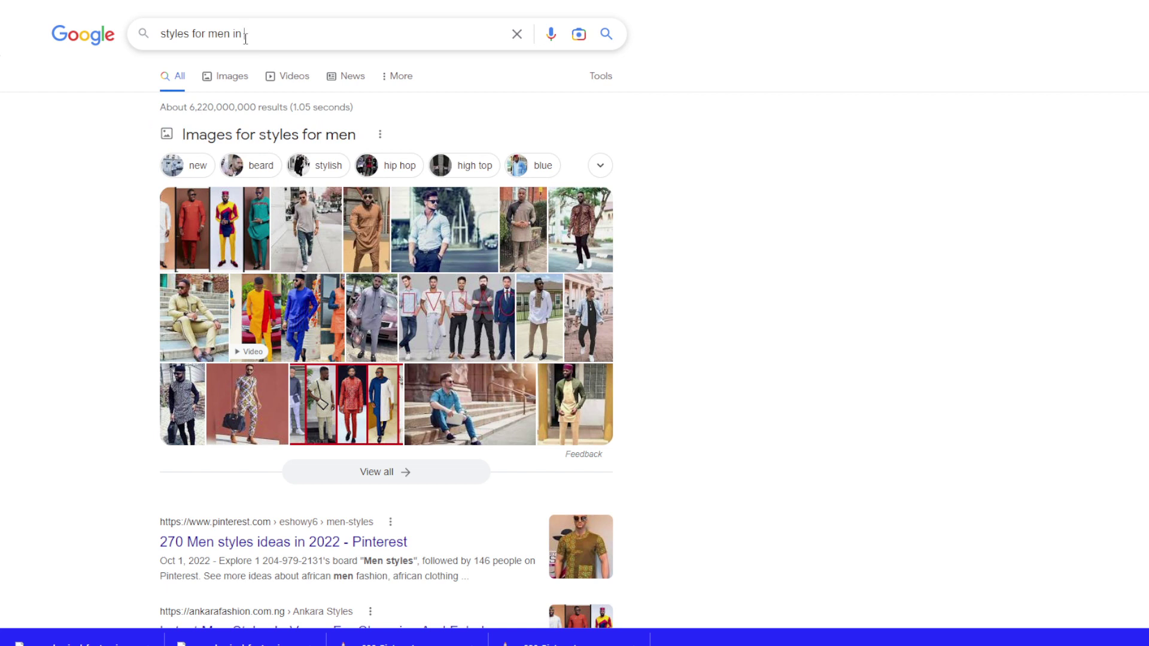
pyautogui.write('nigeria')
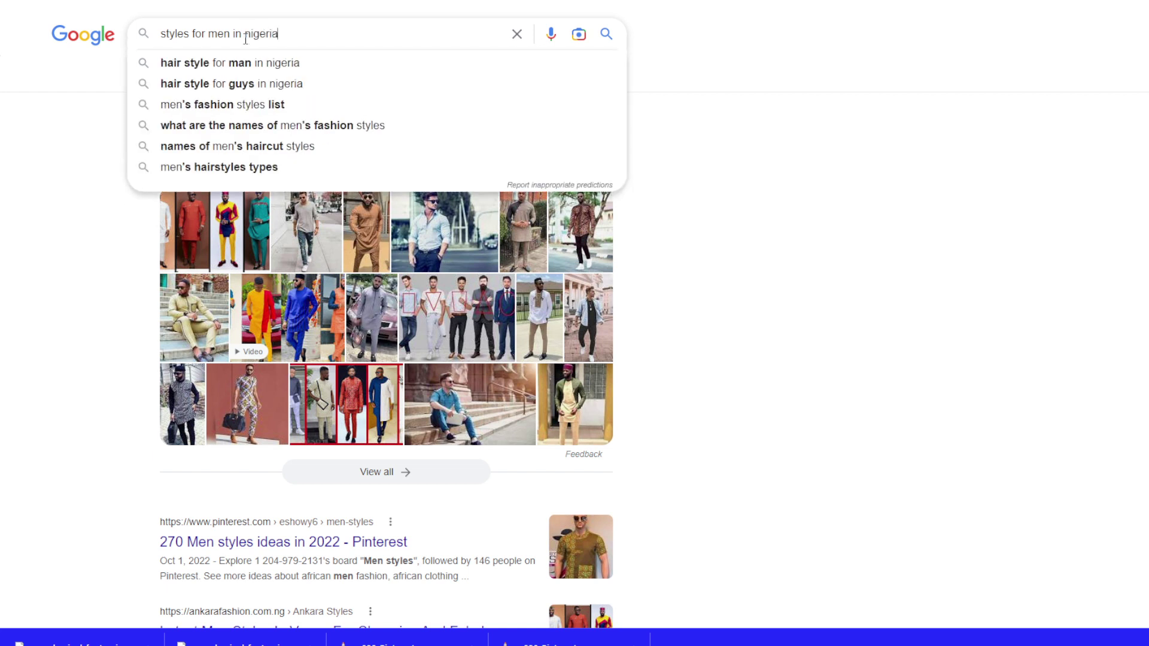
pyautogui.press('Return')
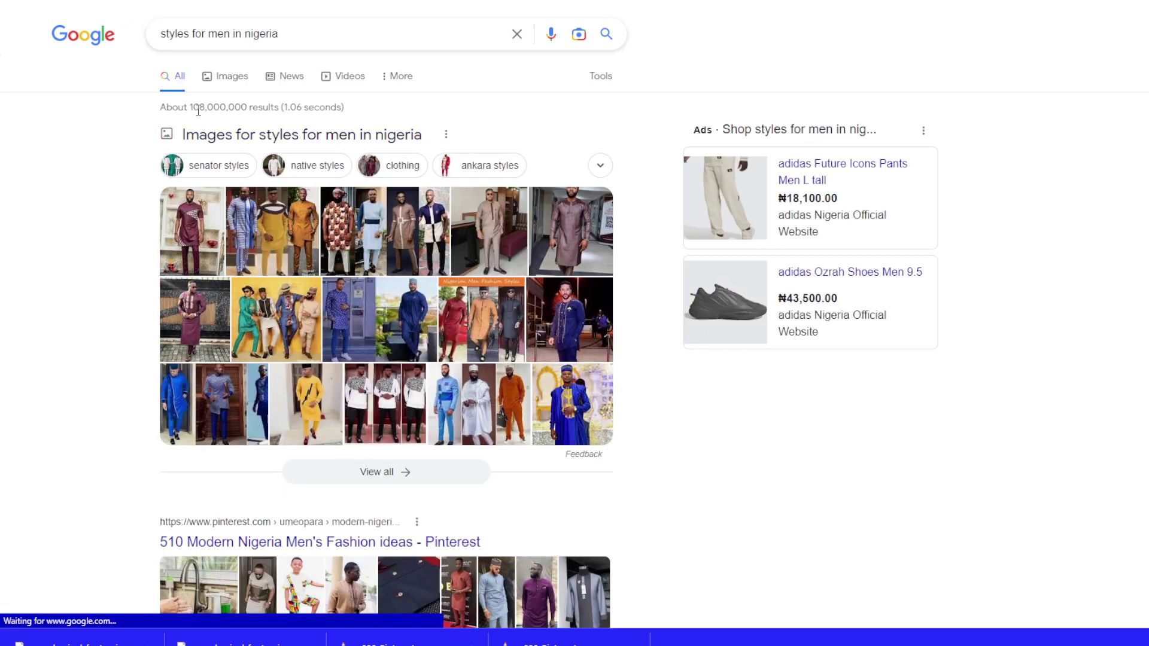
pyautogui.moveTo(188, 109); pyautogui.dragTo(255, 106)
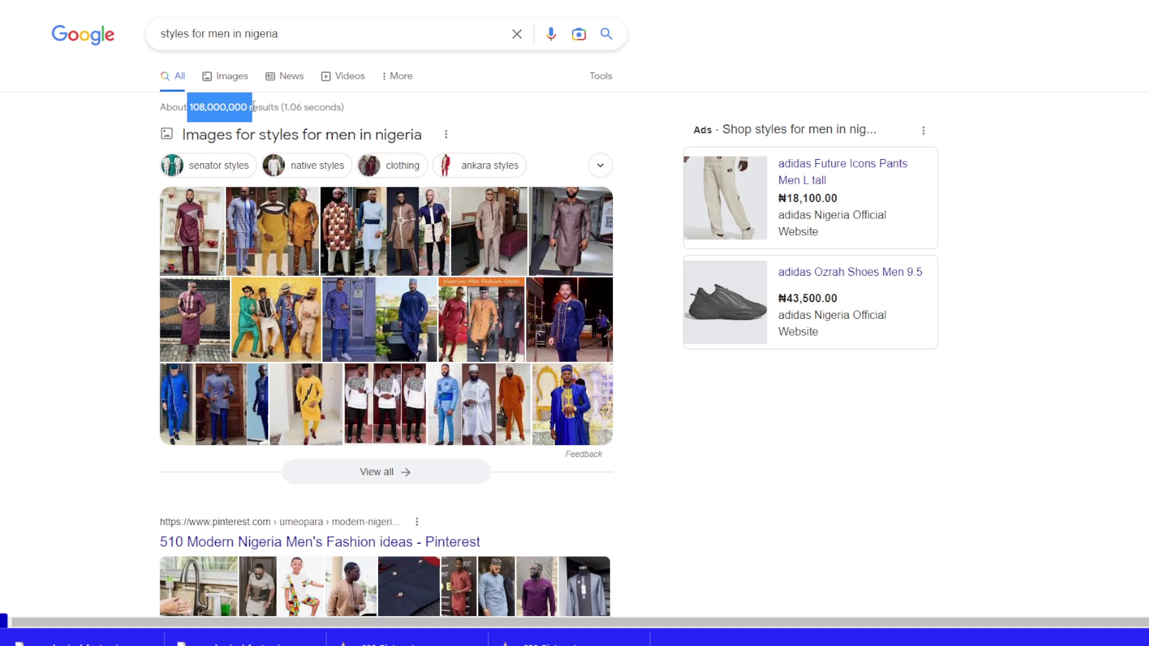
# Change the Google query to "styles for men of age 40" and examine the added words in the query.
pyautogui.moveTo(285, 34); pyautogui.dragTo(245, 34)
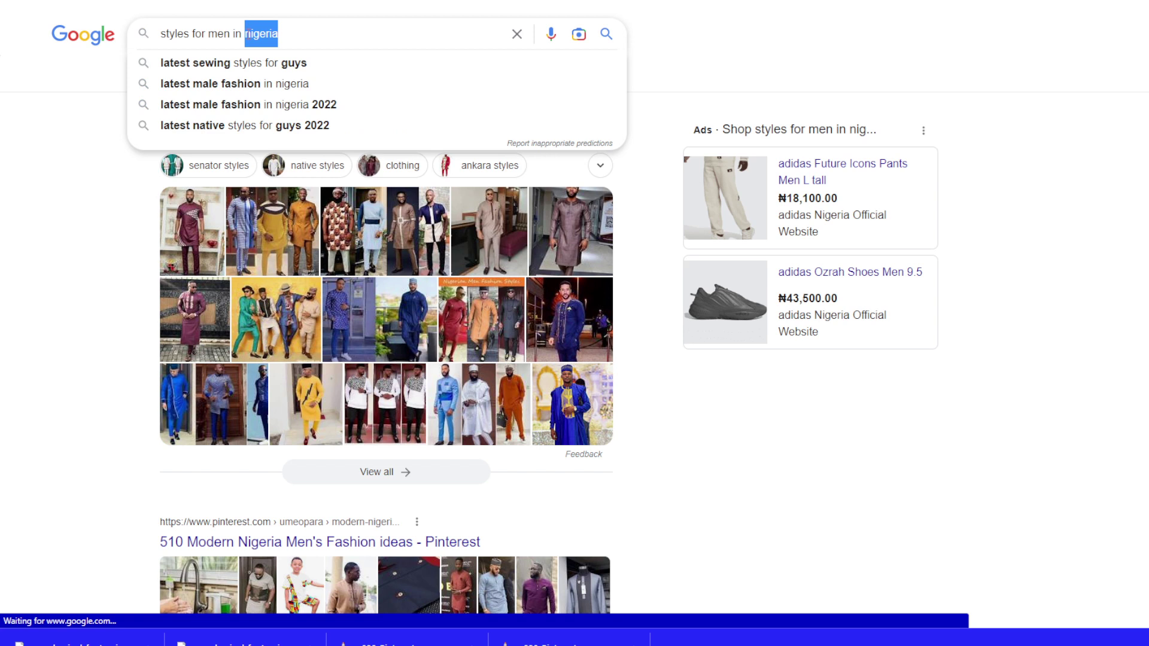
pyautogui.press('BackSpace')
pyautogui.press('BackSpace')
pyautogui.press('BackSpace')
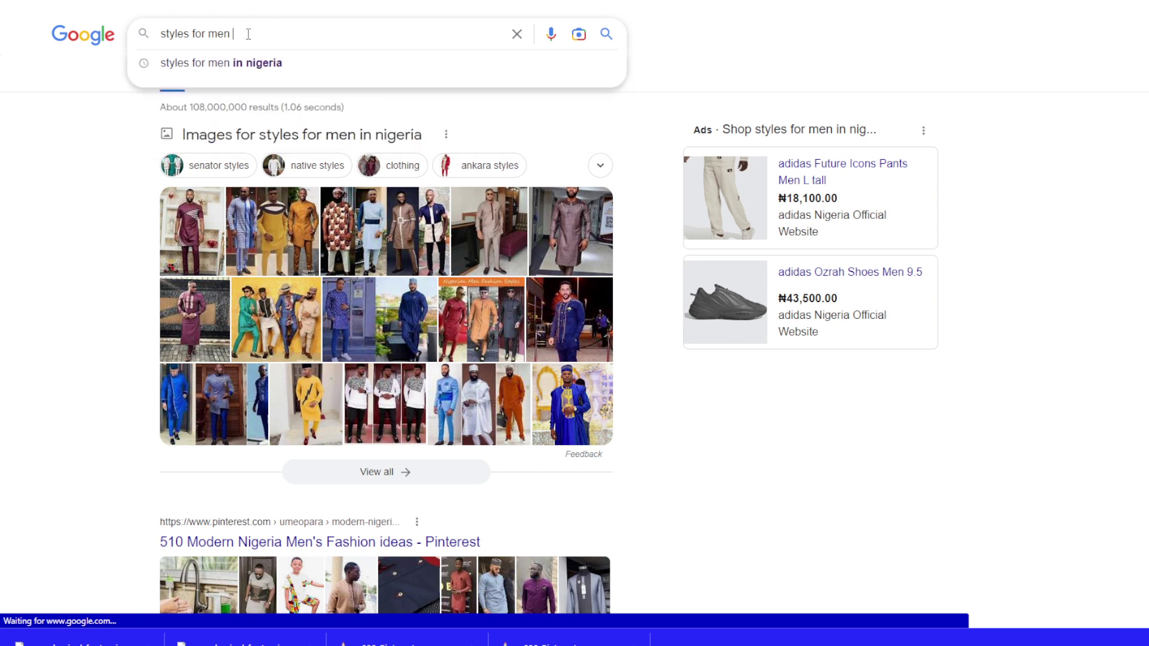
pyautogui.write('of')
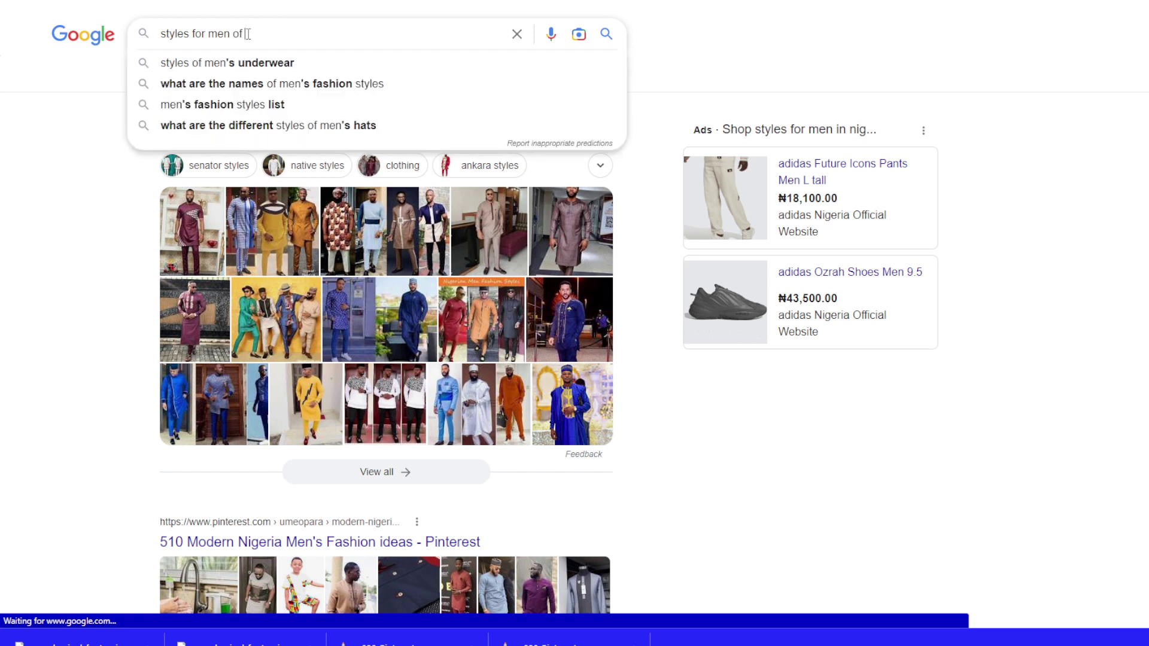
pyautogui.write(' age 40')
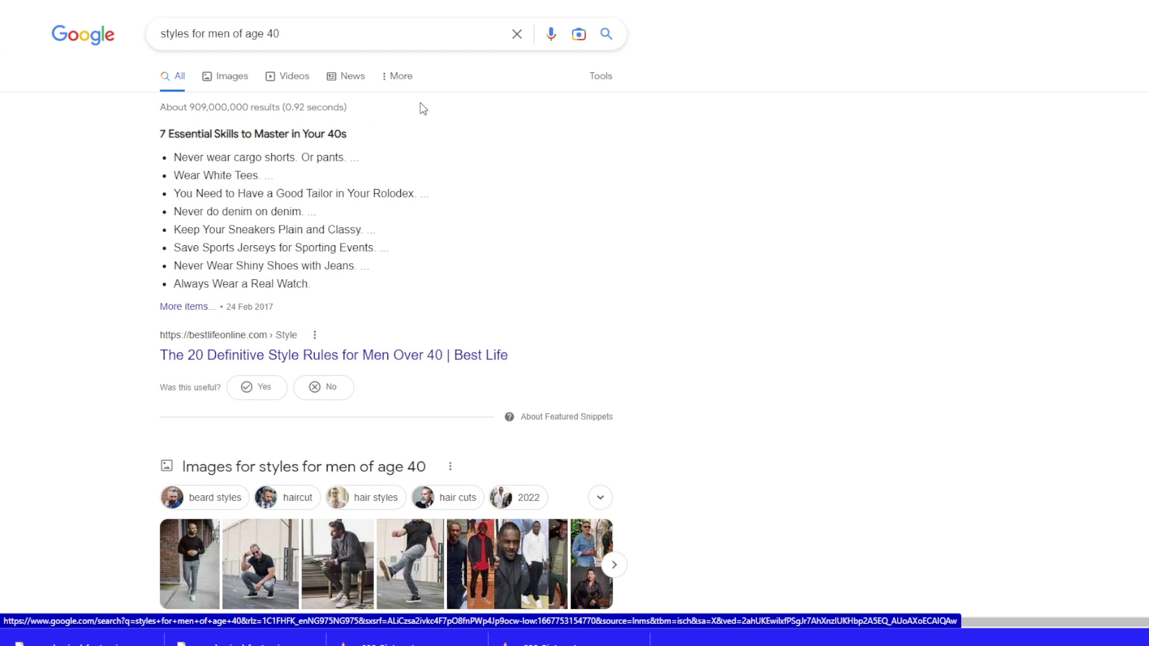
pyautogui.moveTo(298, 33); pyautogui.dragTo(233, 33)
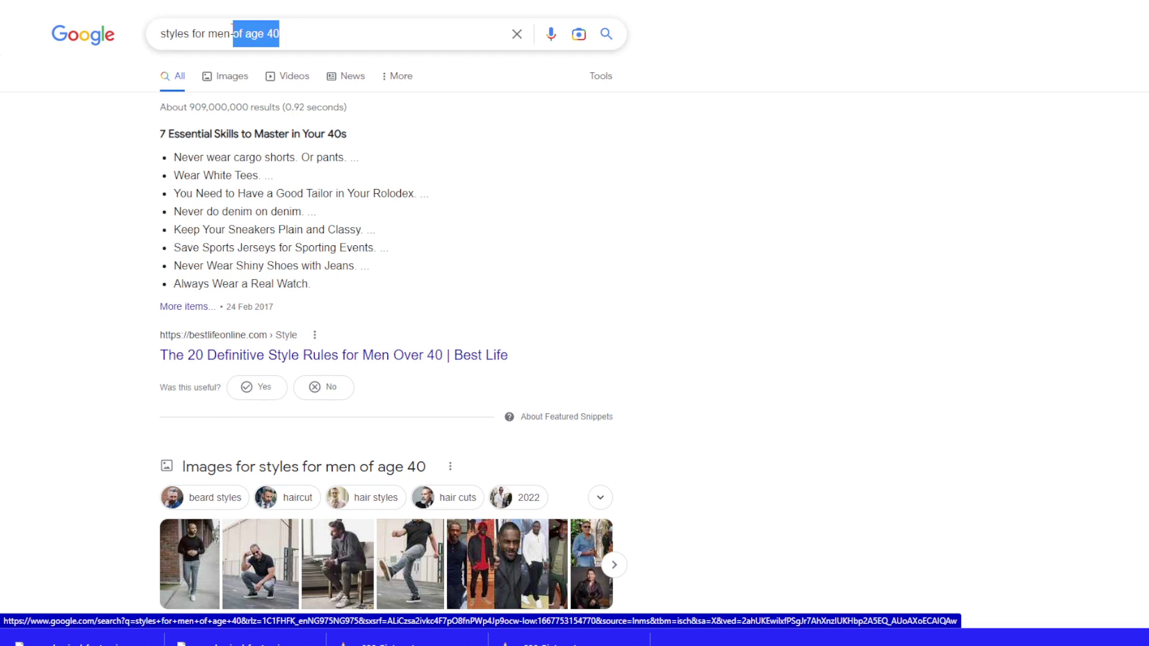
pyautogui.click(740, 97)
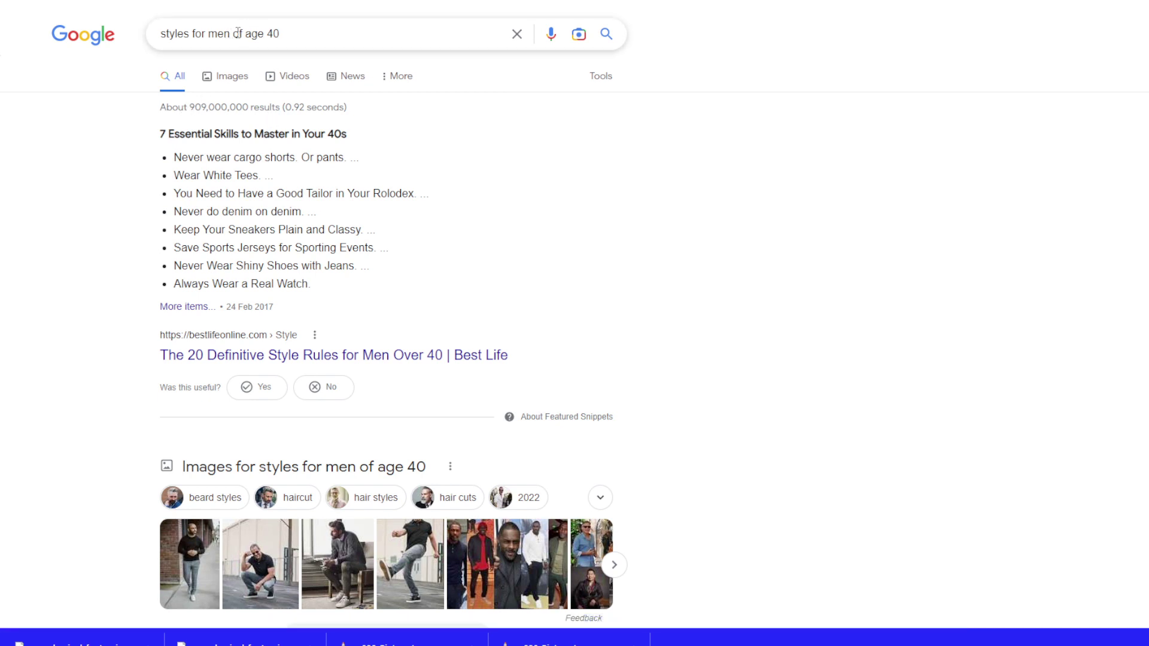
# Replace the age wording in the Google query by running the suggested search "styles for men's native clothes".
pyautogui.moveTo(232, 33); pyautogui.dragTo(325, 32)
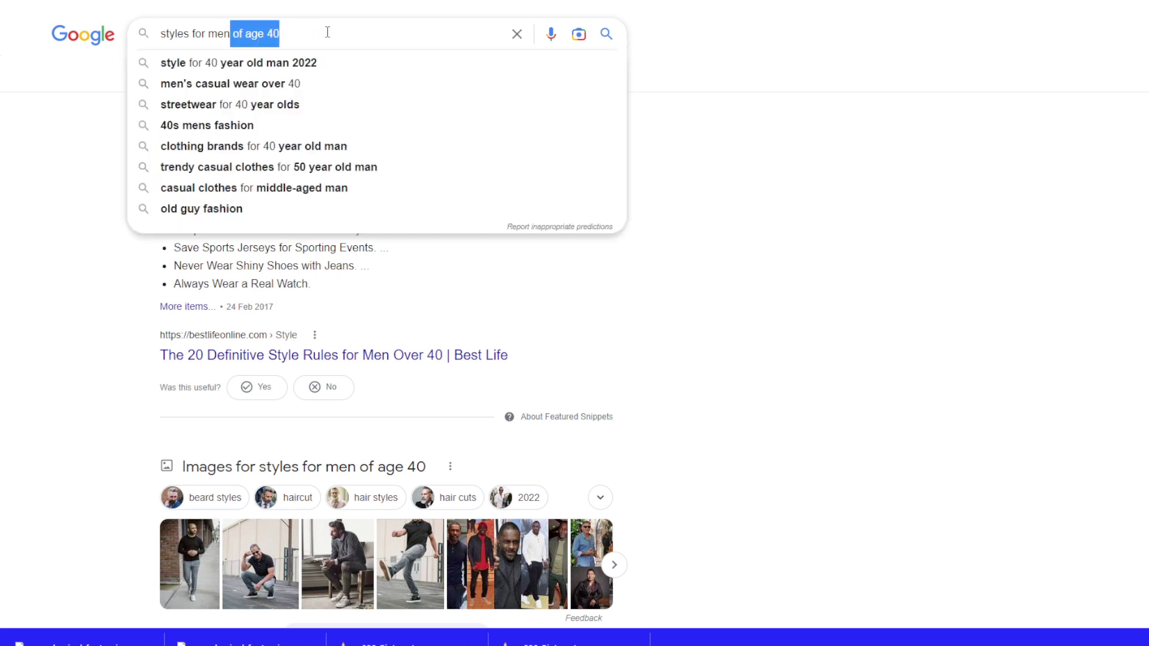
pyautogui.press('BackSpace')
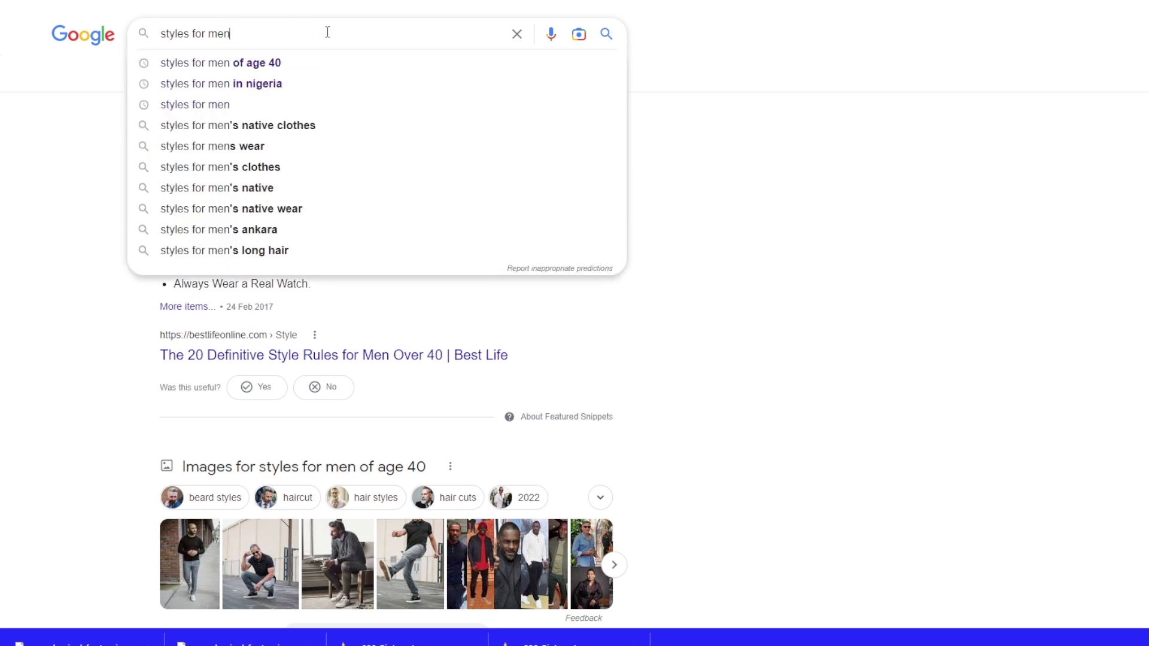
pyautogui.click(312, 126)
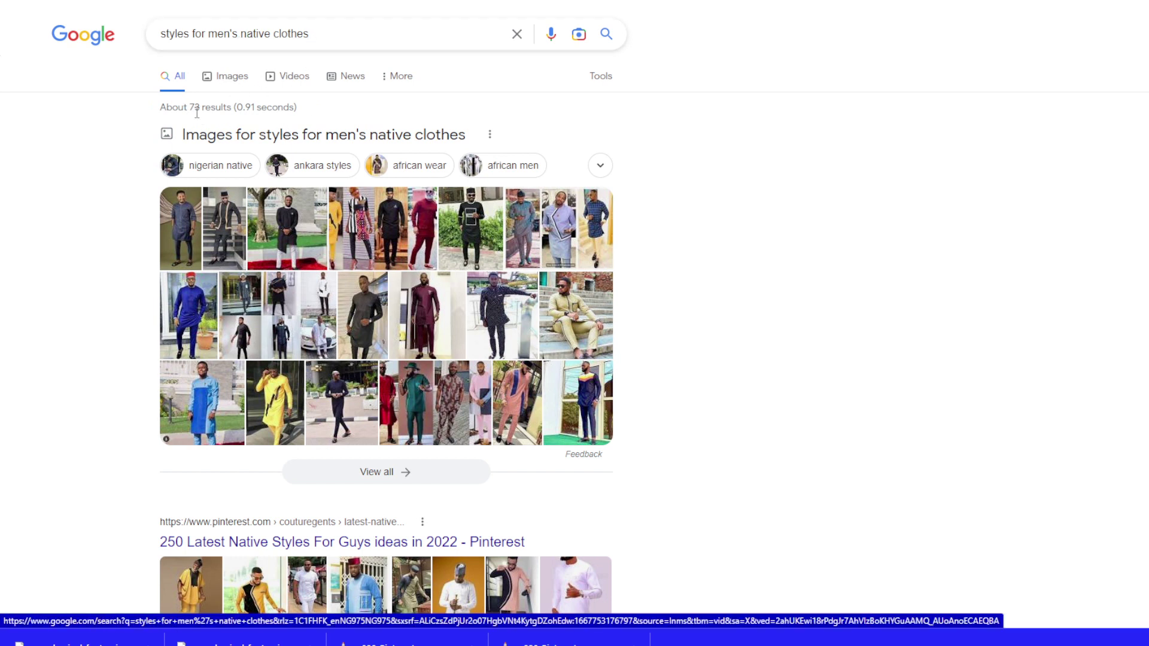
# Check the number of Google results for "styles for men's native clothes" and copy the query text.
pyautogui.moveTo(190, 108); pyautogui.dragTo(203, 112)
pyautogui.moveTo(227, 112); pyautogui.dragTo(217, 112)
pyautogui.moveTo(315, 36); pyautogui.dragTo(148, 48)
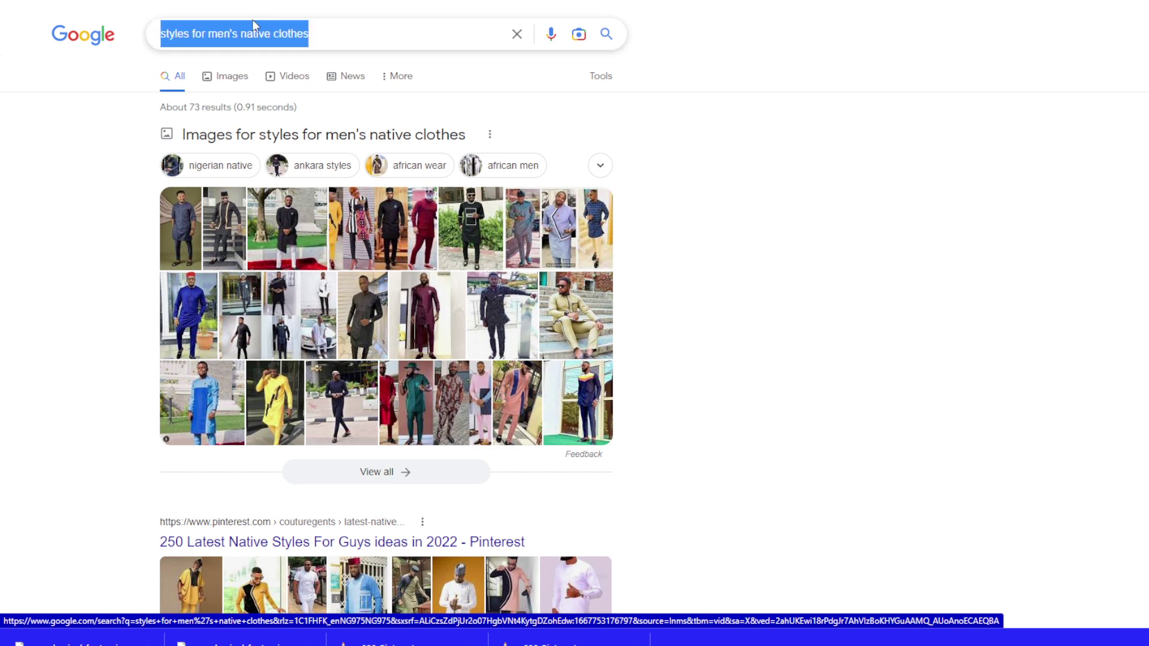
pyautogui.rightClick(250, 35)
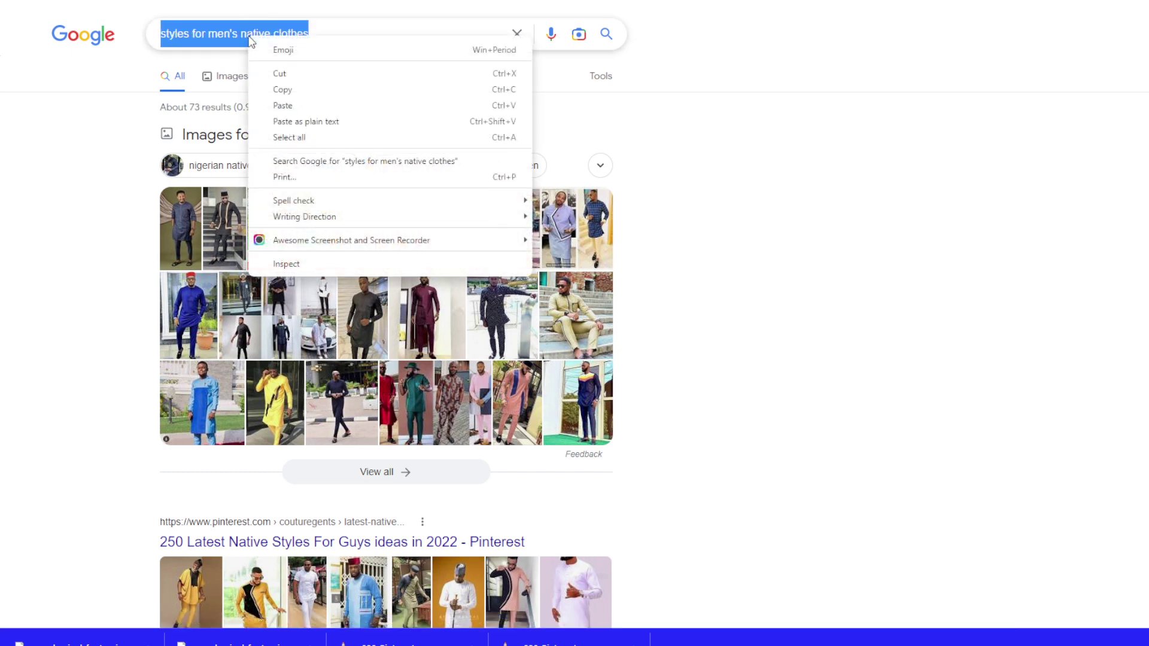
pyautogui.click(310, 90)
# Switch to Google Keyword Planner, replace all its keywords with "styles for men's native clothes", and check that keyword's average monthly searches.
pyautogui.hotkey('ctrl', 'Tab')
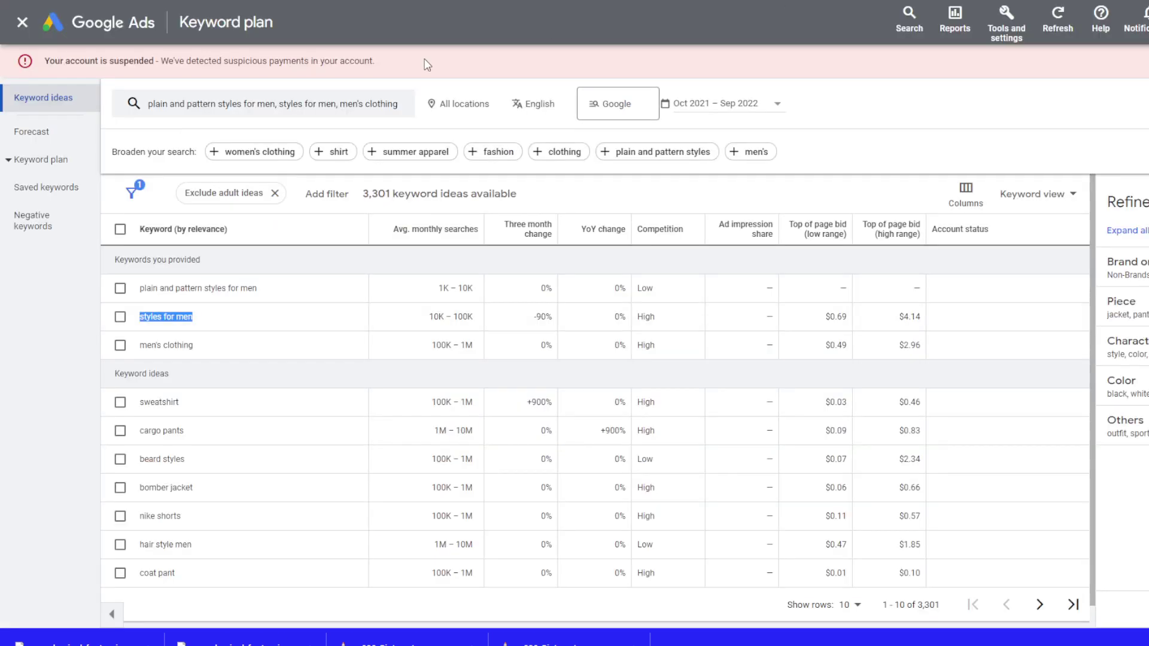
pyautogui.click(321, 105)
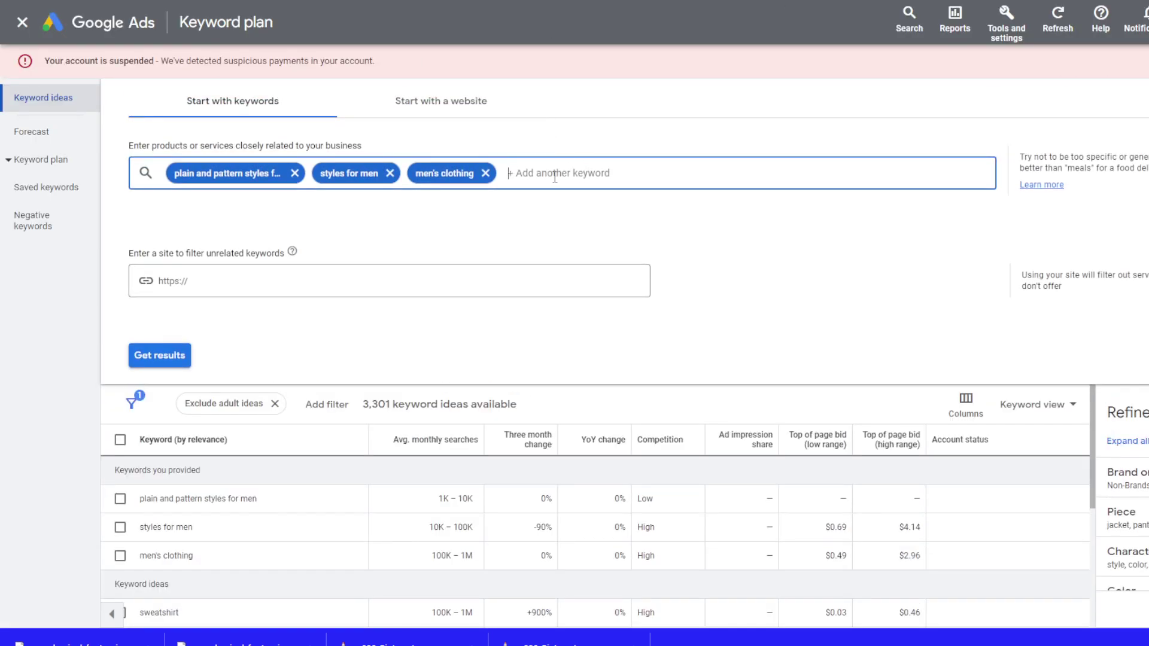
pyautogui.press('BackSpace')
pyautogui.press('BackSpace')
pyautogui.press('BackSpace')
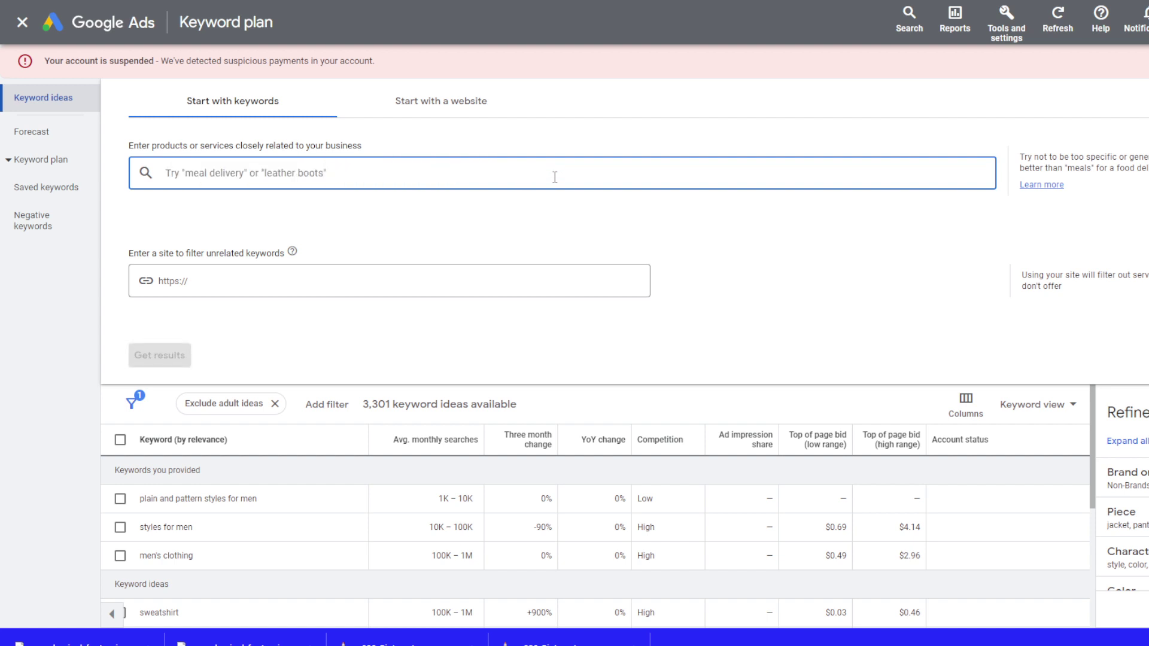
pyautogui.write("styles for men's native clothes")
pyautogui.press('Return')
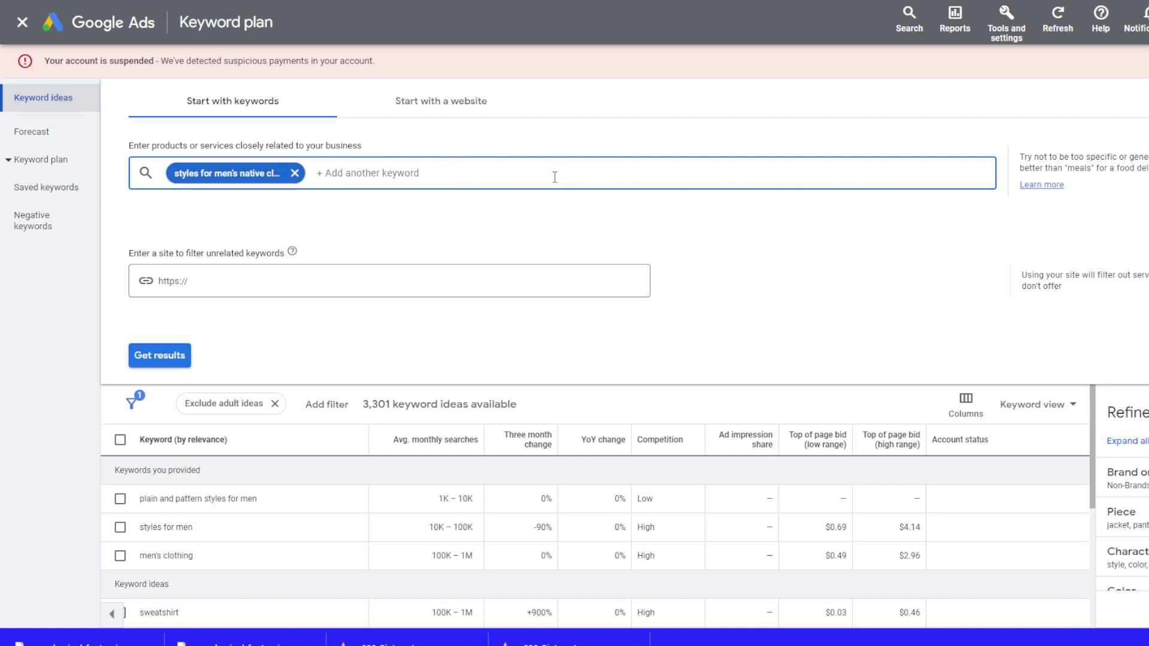
pyautogui.click(162, 356)
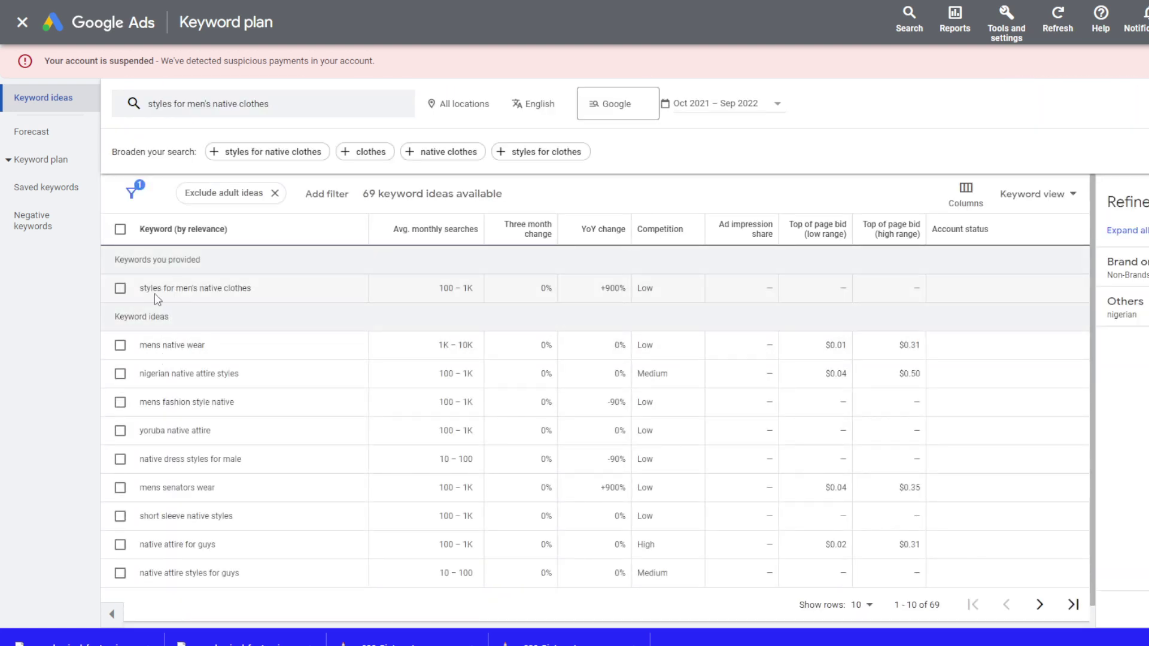
pyautogui.moveTo(437, 289); pyautogui.dragTo(478, 286)
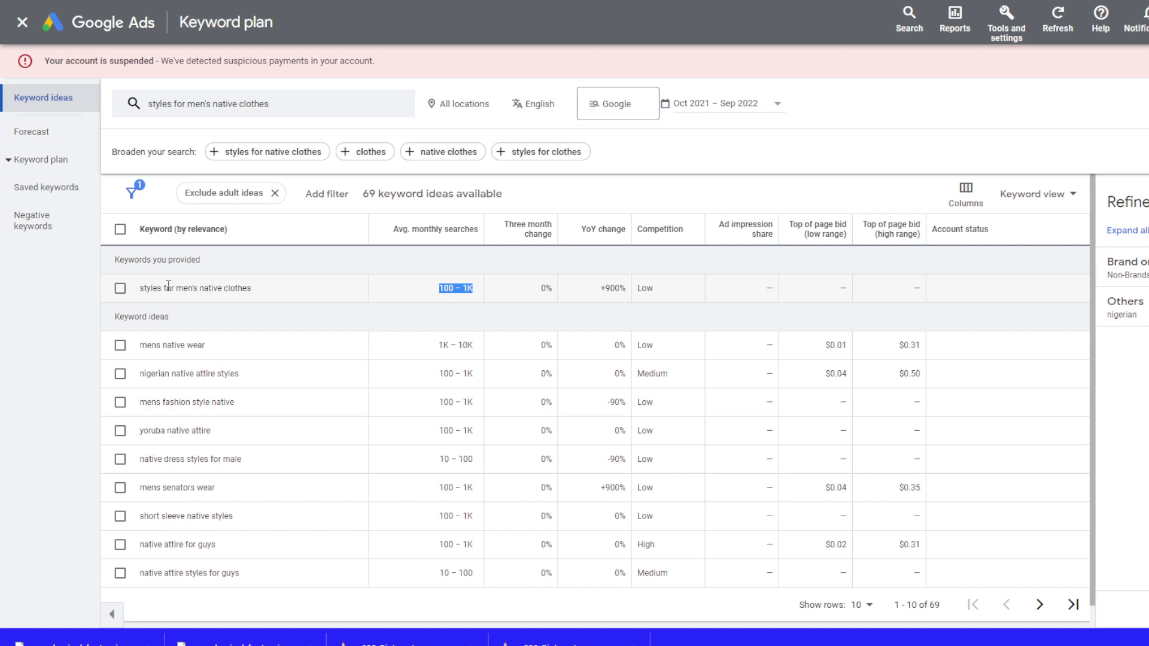
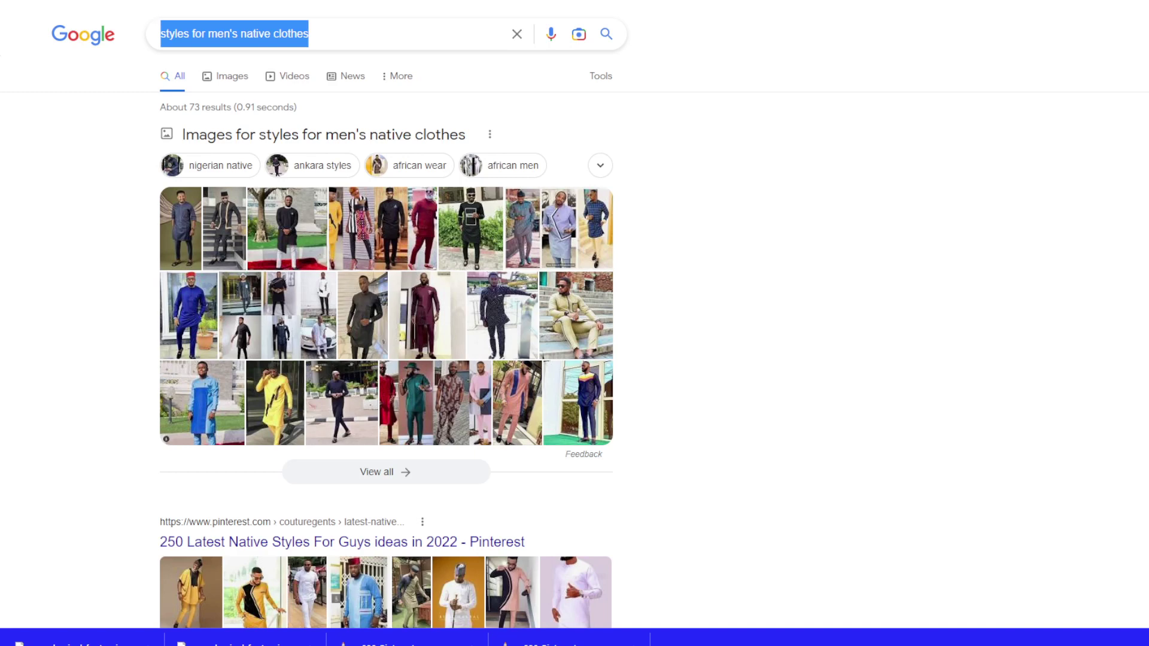
# Load opetunde.com and open the Site Kit dashboard in its WordPress admin.
pyautogui.write('ope')
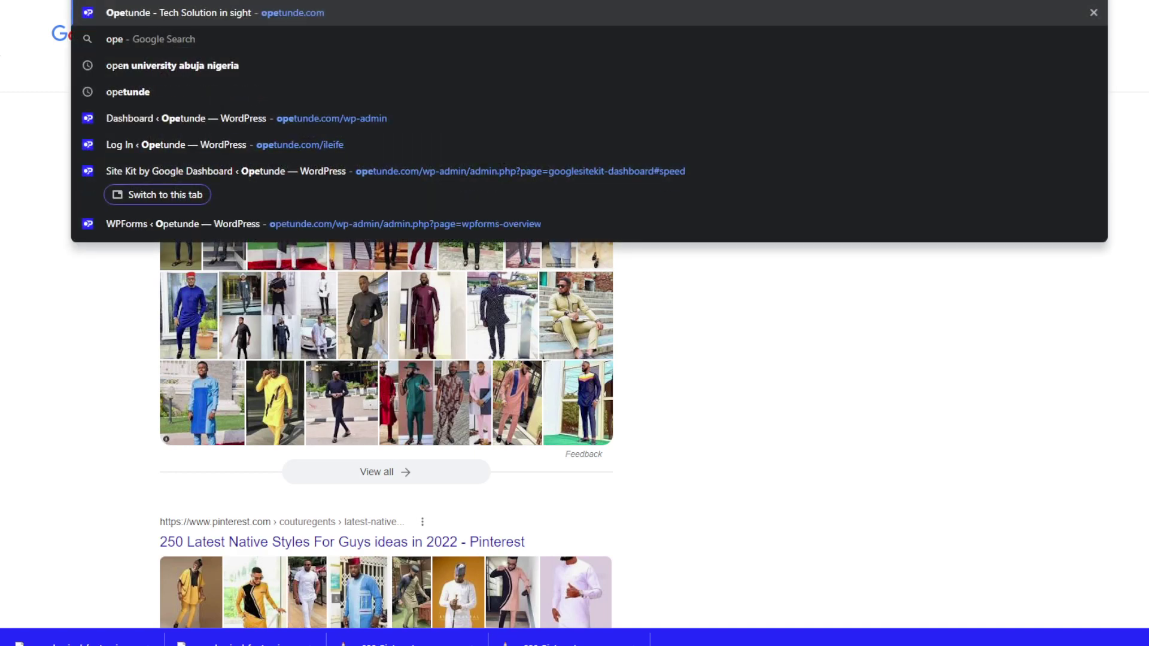
pyautogui.press('Return')
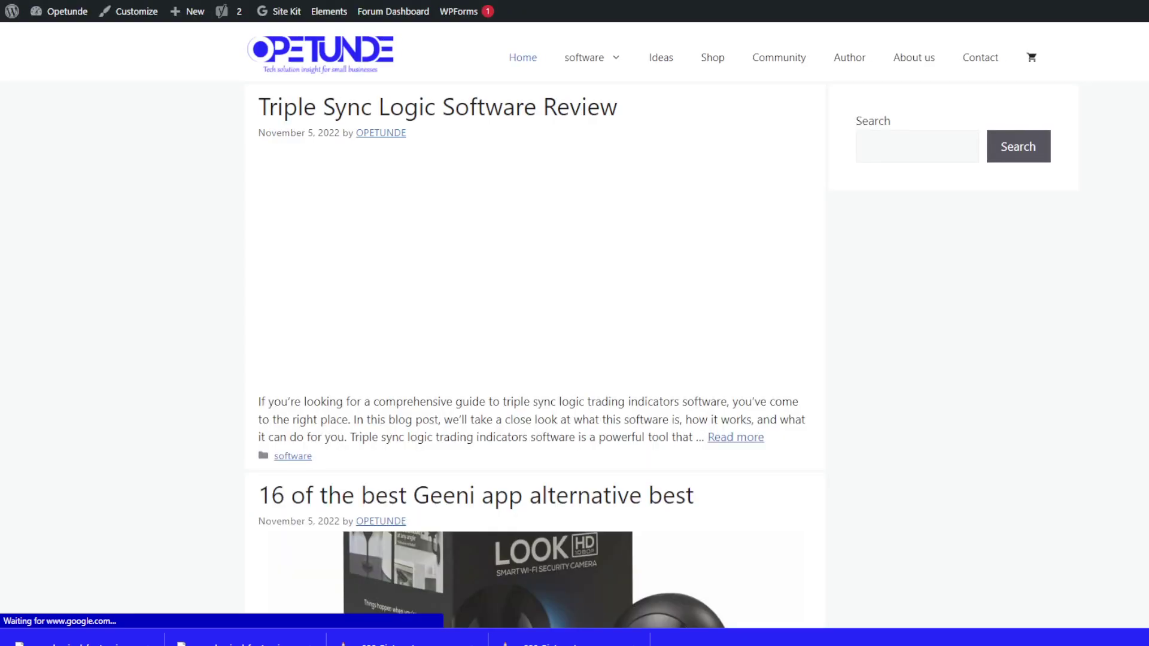
pyautogui.moveTo(54, 28)
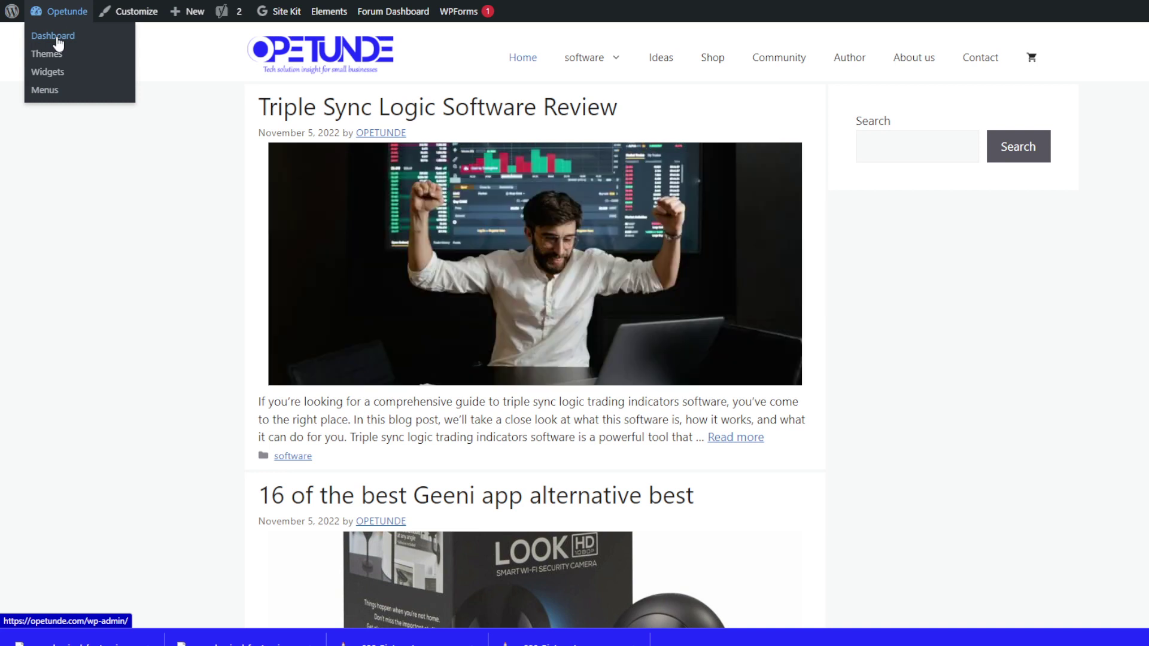
pyautogui.click(58, 39)
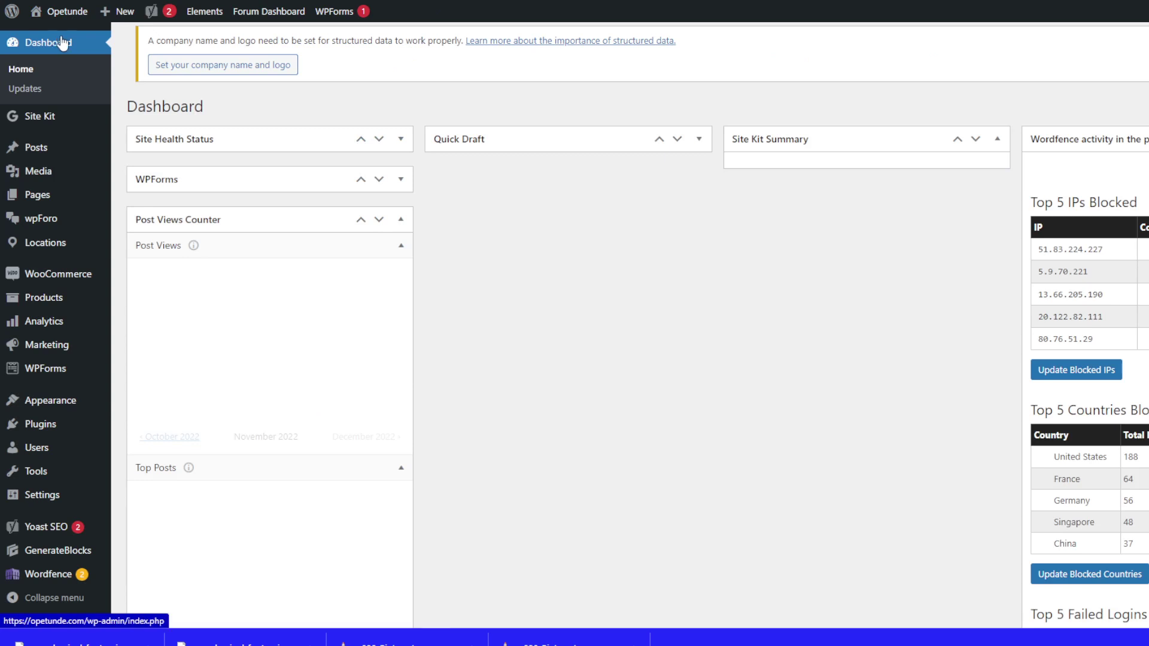
pyautogui.moveTo(38, 122)
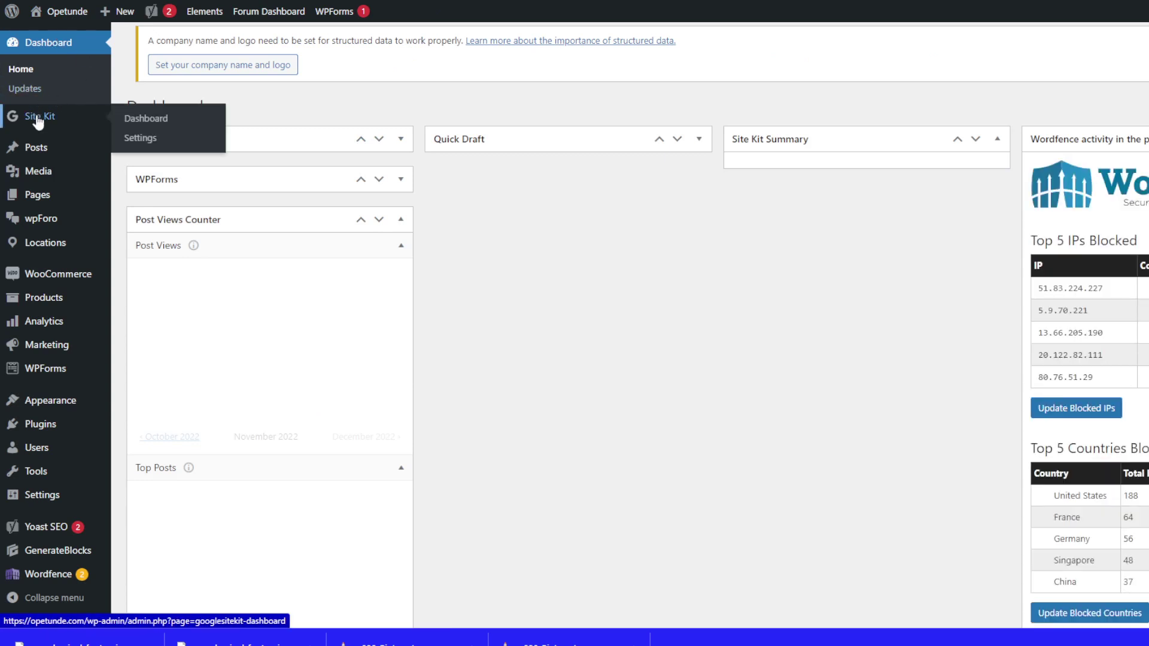
pyautogui.click(157, 120)
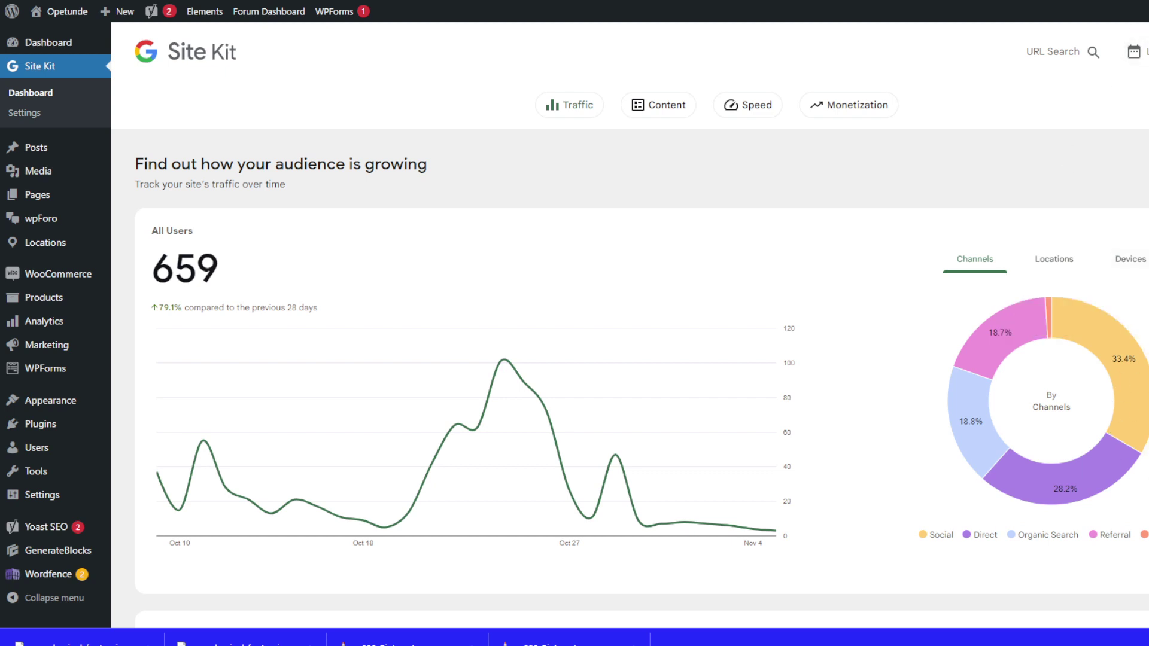
# Enlarge the Site Kit dashboard and examine the user traffic graph and the breakdown by channels.
pyautogui.hotkey('ctrl', '+')
pyautogui.hotkey('ctrl', '+')
pyautogui.hotkey('ctrl', '+')
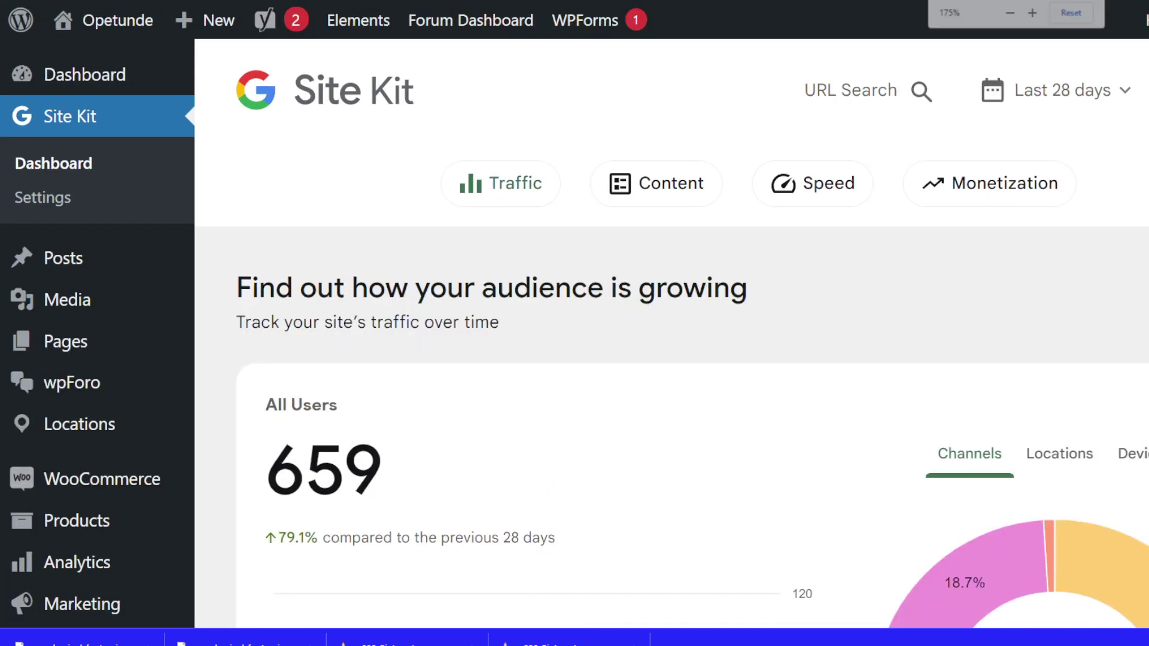
pyautogui.scroll(-5, 931, 413)
pyautogui.scroll(2, 916, 404)
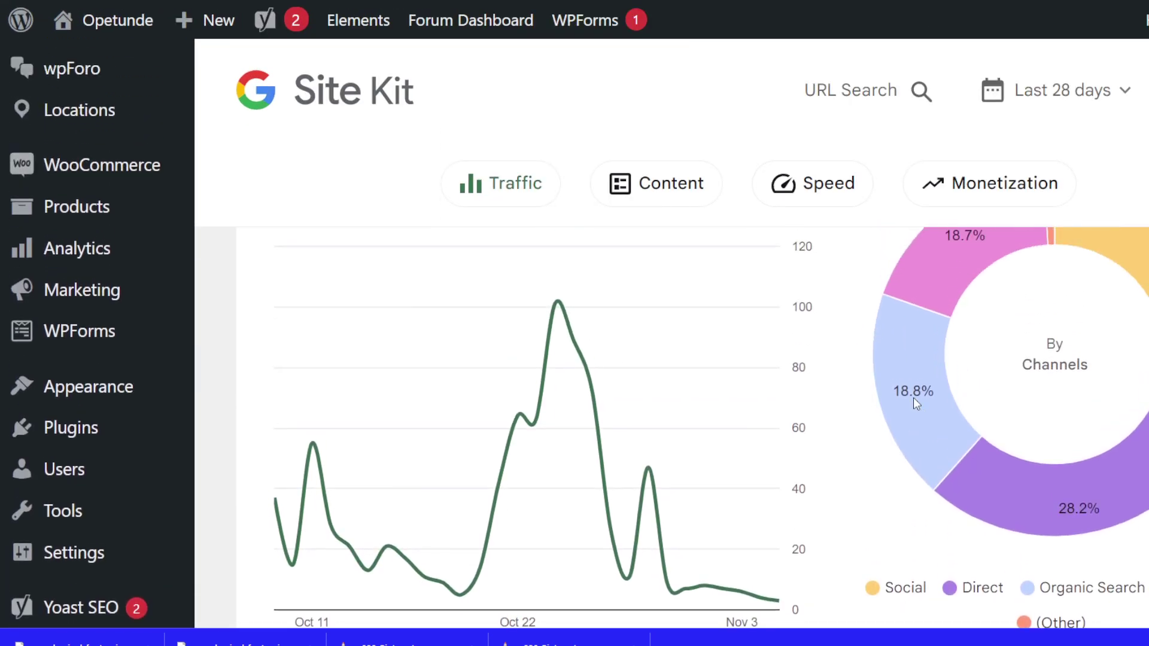
pyautogui.scroll(2, 916, 391)
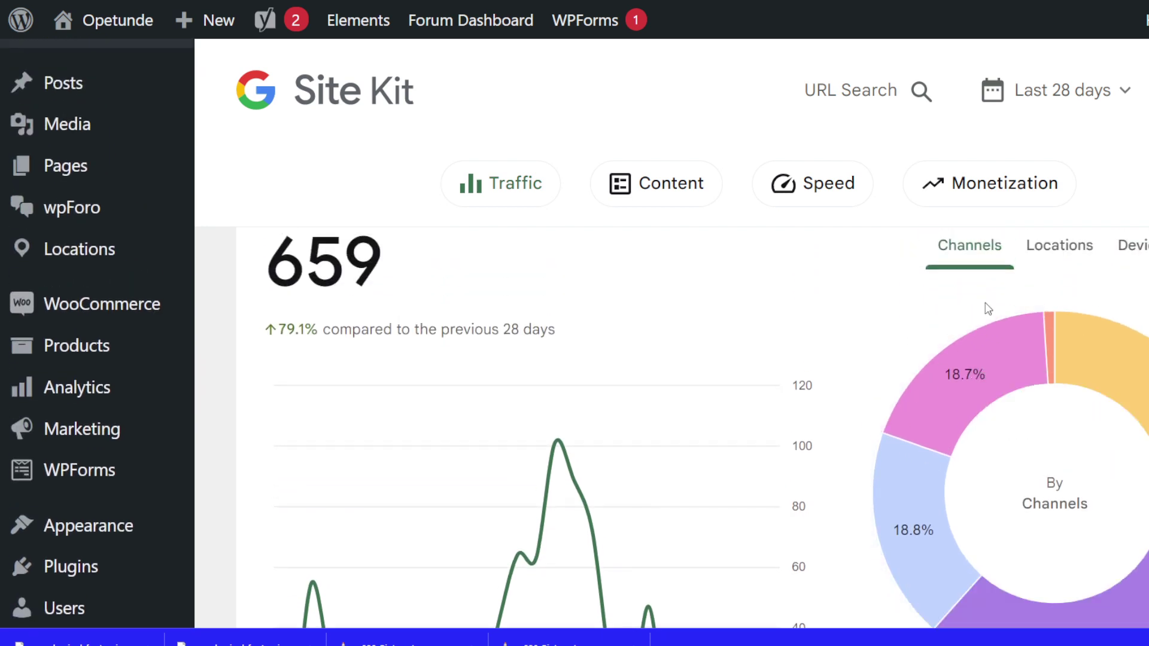
# Show the Site Kit audience breakdown by locations and examine each country's share of visitors.
pyautogui.click(1059, 245)
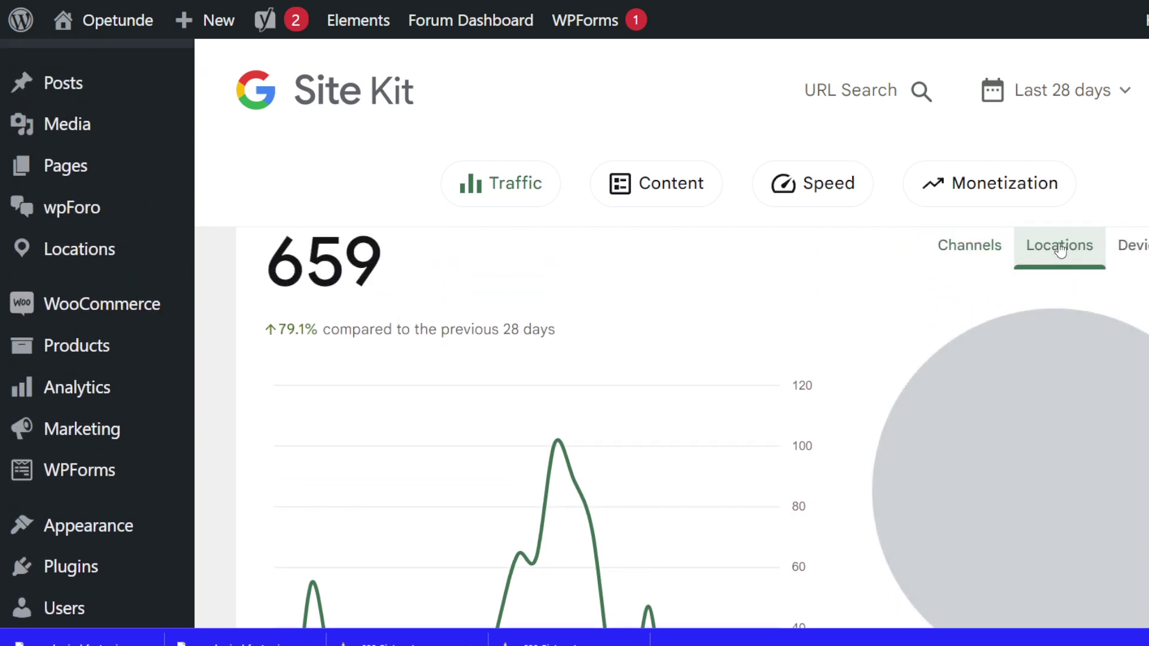
pyautogui.hotkey('ctrl', '-')
pyautogui.hotkey('ctrl', '-')
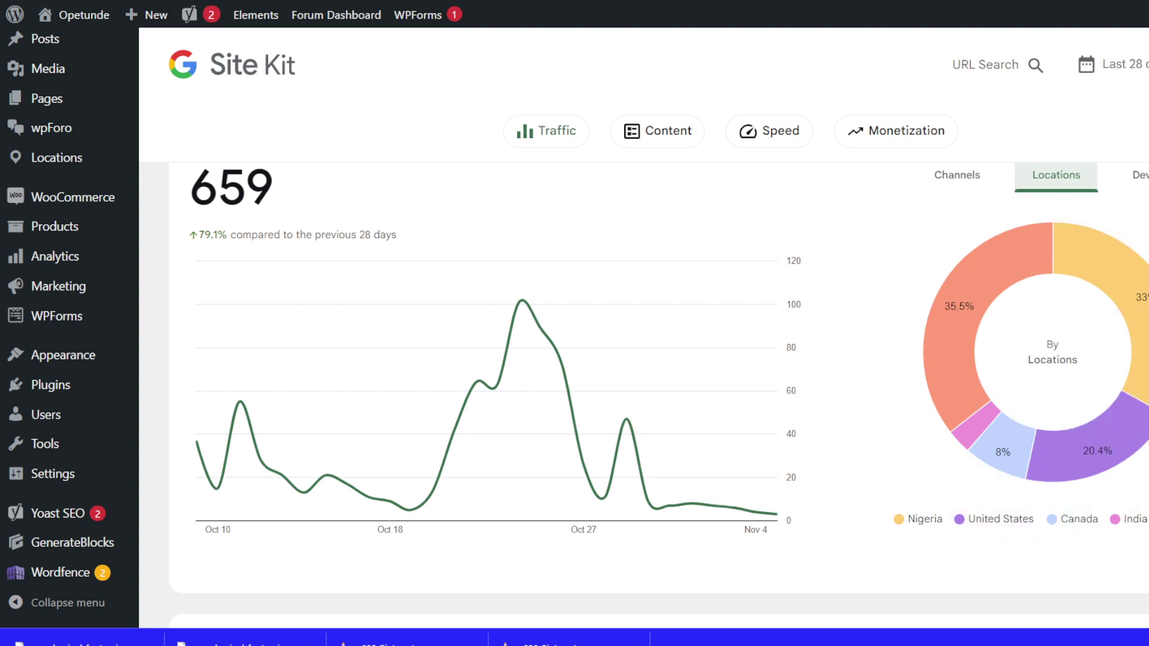
pyautogui.moveTo(1142, 299)
pyautogui.moveTo(1109, 264)
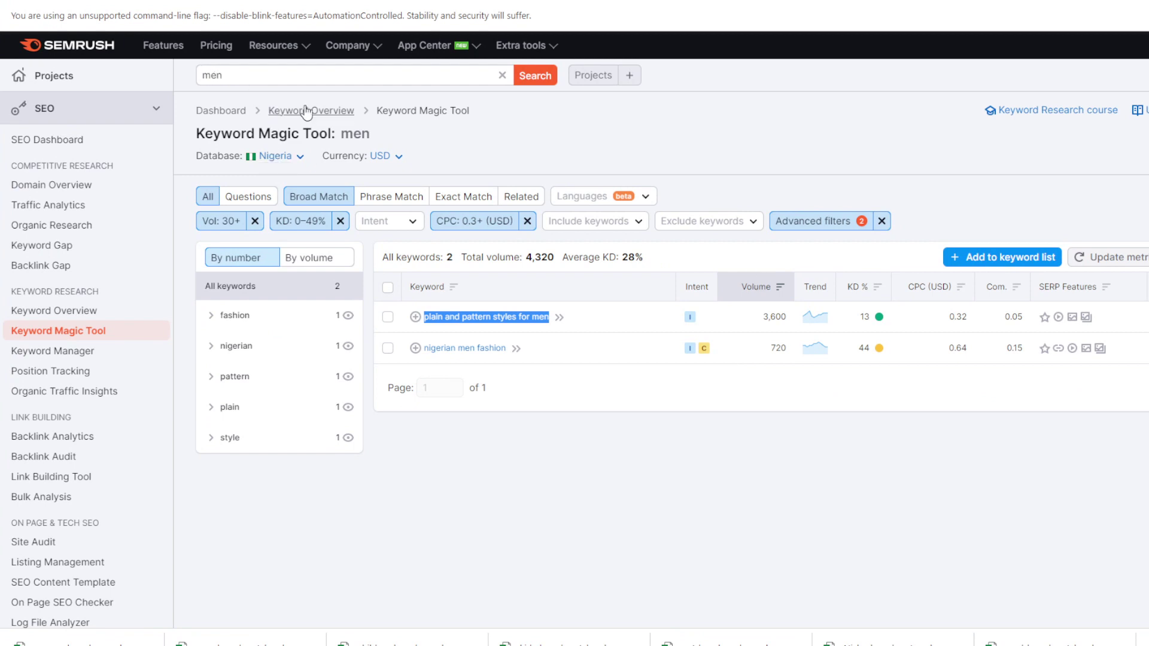
# Set the Semrush Keyword Magic Tool database to United States for "men" and check the total number of keywords.
pyautogui.doubleClick(232, 75)
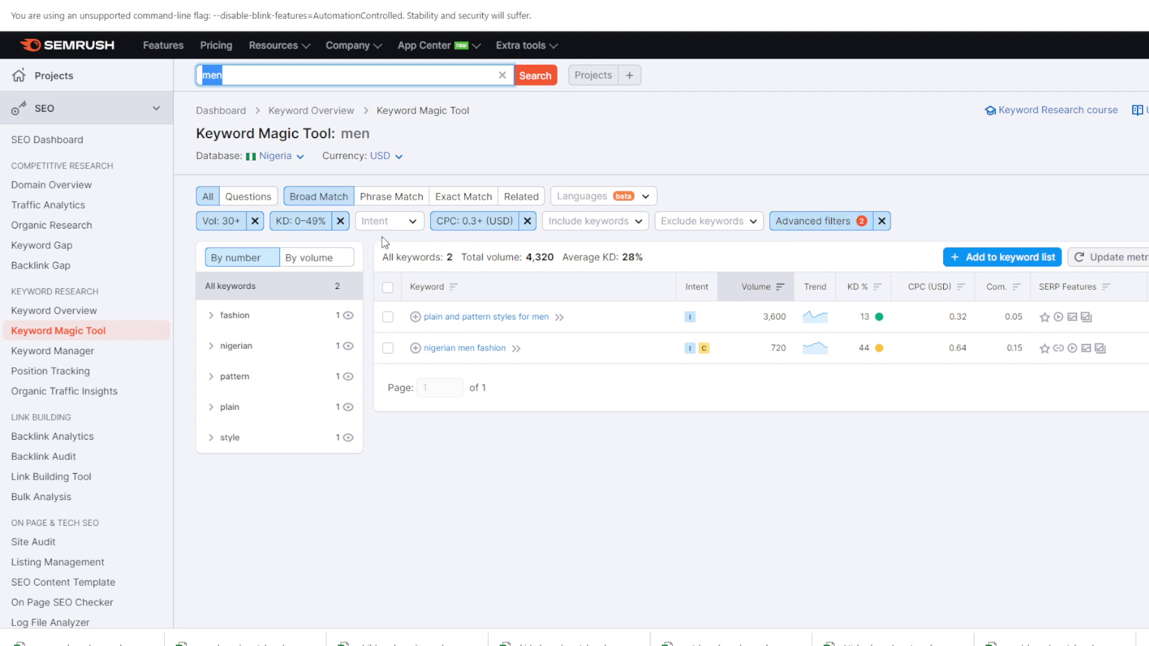
pyautogui.click(301, 156)
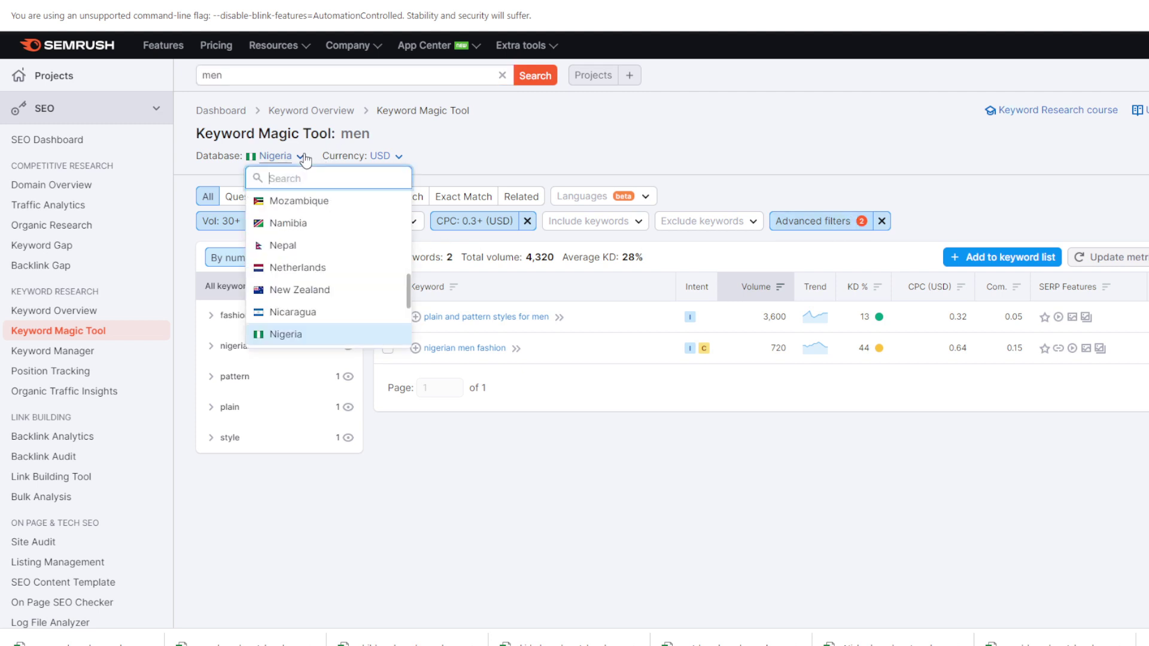
pyautogui.write('uni')
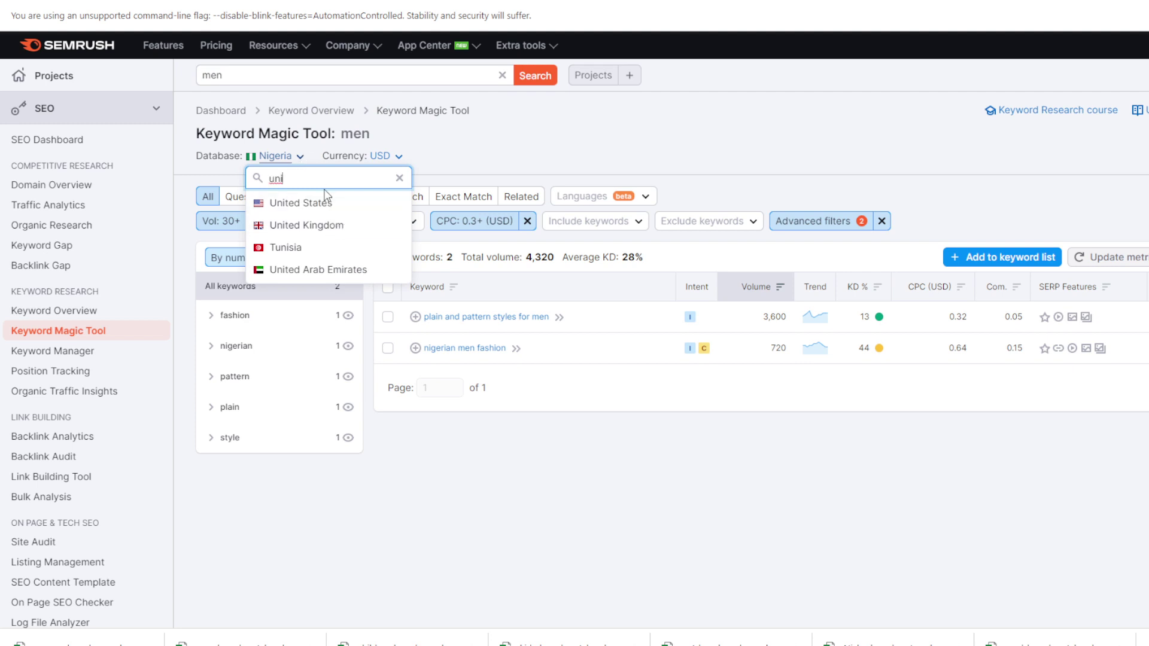
pyautogui.click(324, 206)
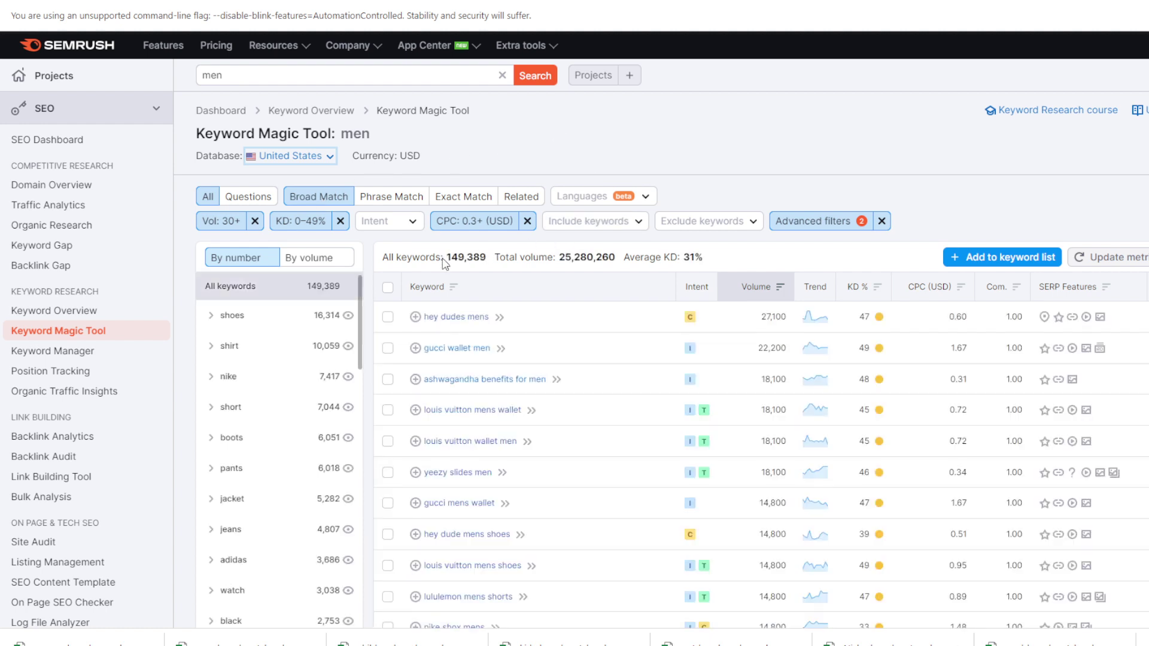
pyautogui.moveTo(446, 257); pyautogui.dragTo(491, 264)
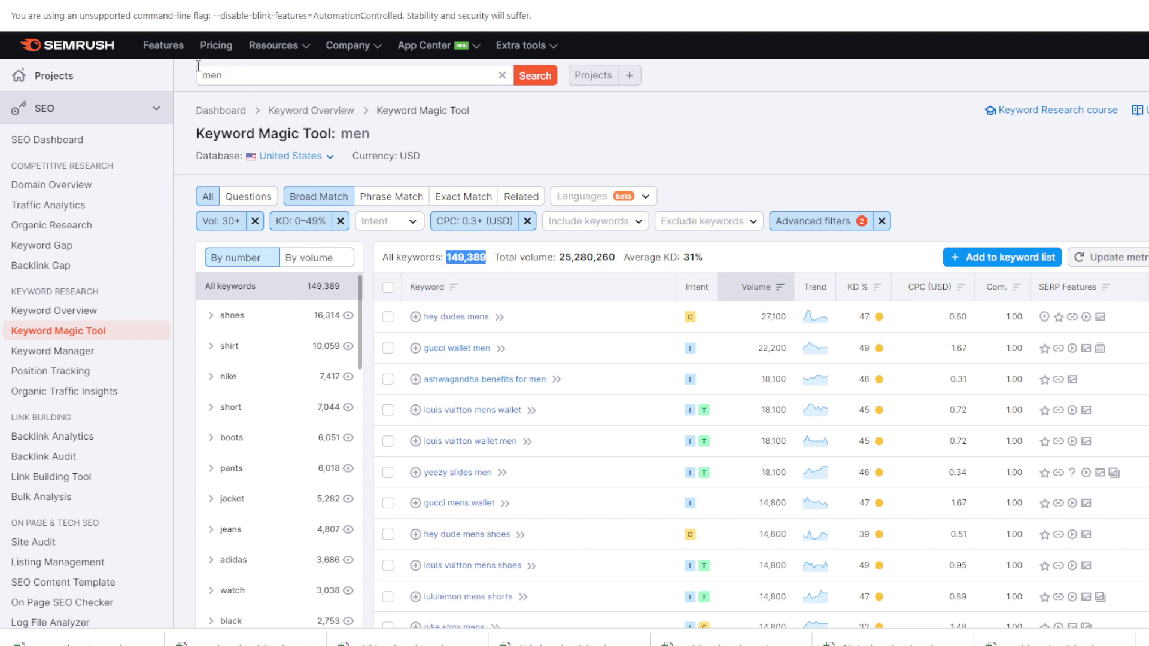
# Change the keyword database to United Kingdom to compare its keywords for "men".
pyautogui.click(233, 76)
pyautogui.click(620, 136)
pyautogui.click(332, 158)
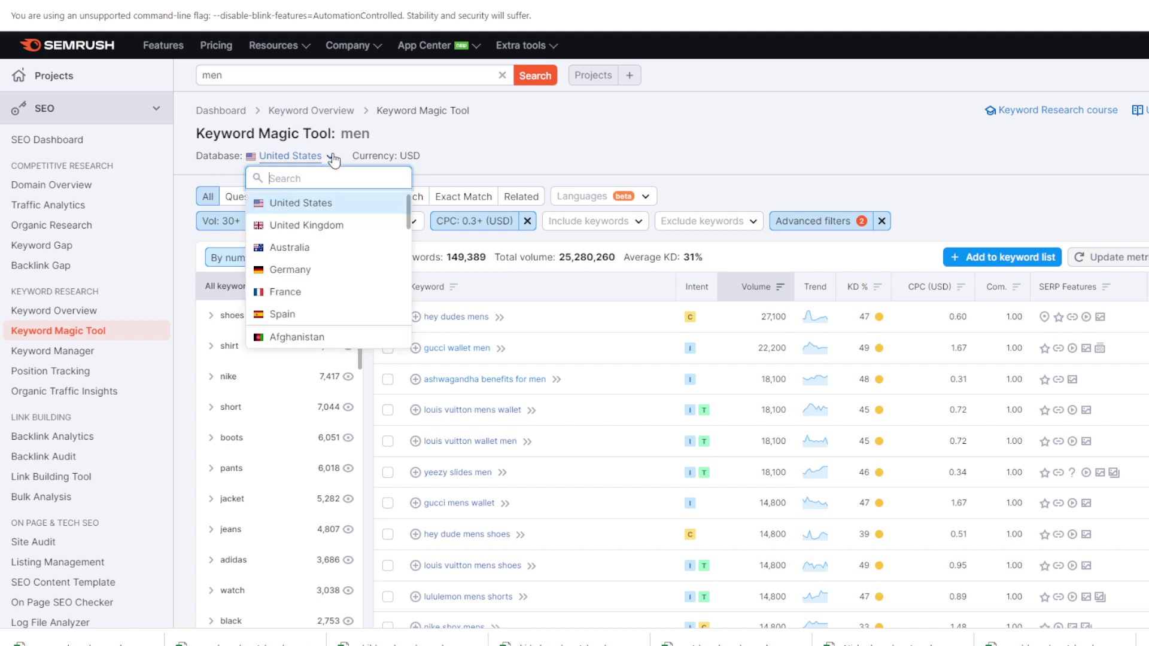
pyautogui.click(333, 225)
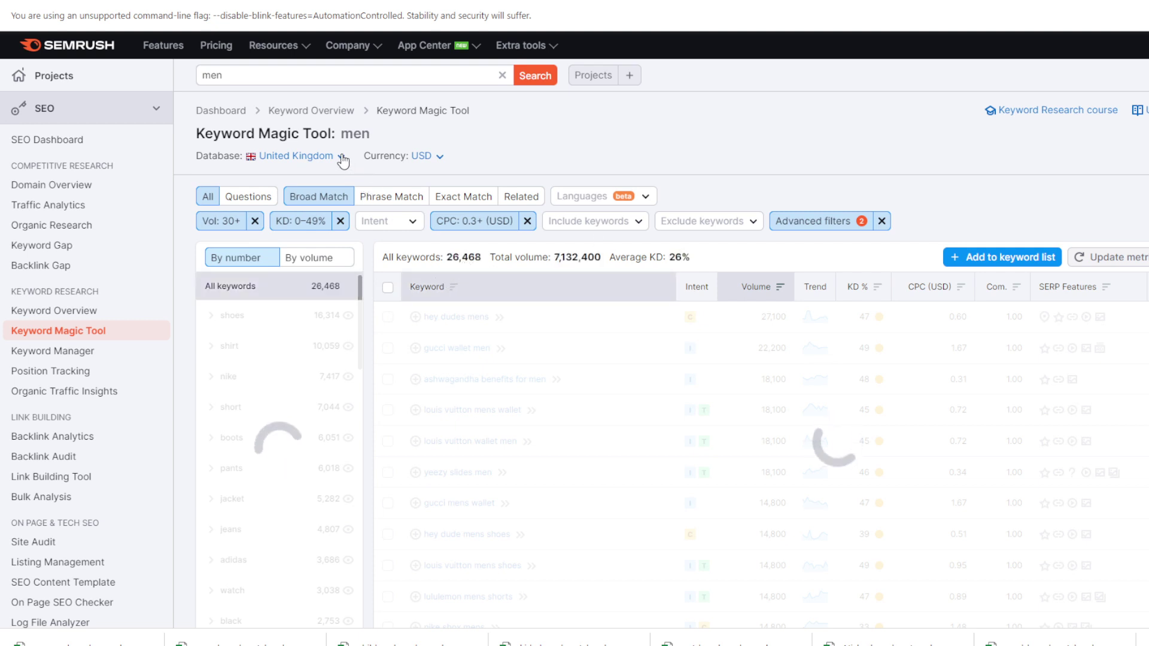
# Change the keyword database to Canada for the same "men" keyword.
pyautogui.click(342, 158)
pyautogui.click(317, 179)
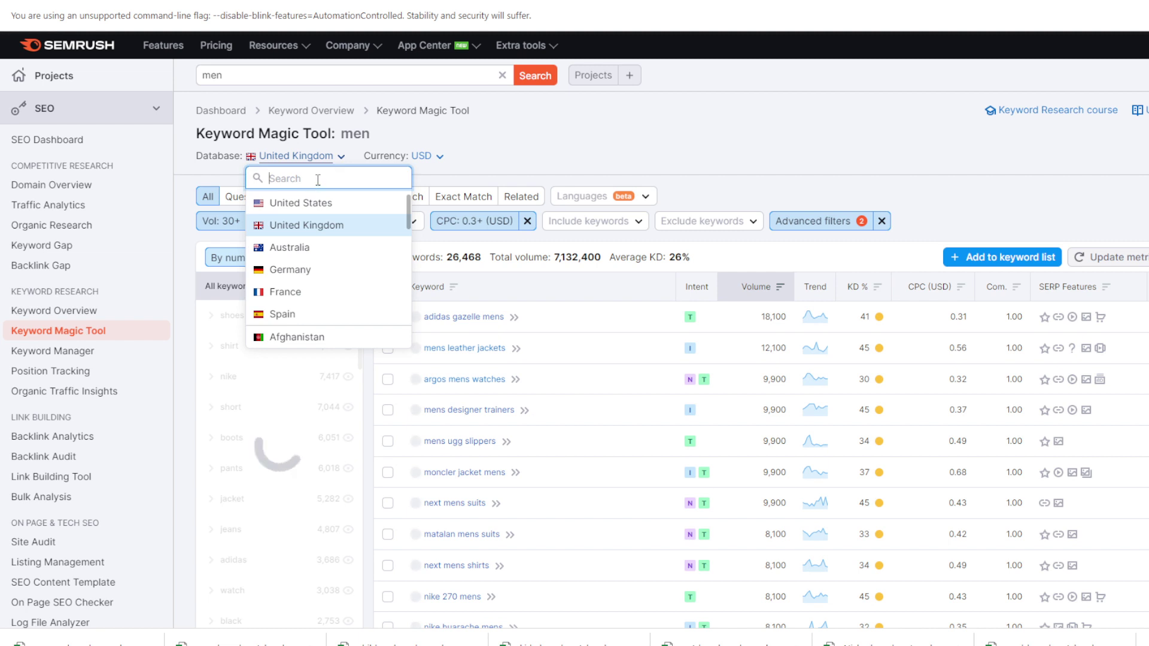
pyautogui.write('can')
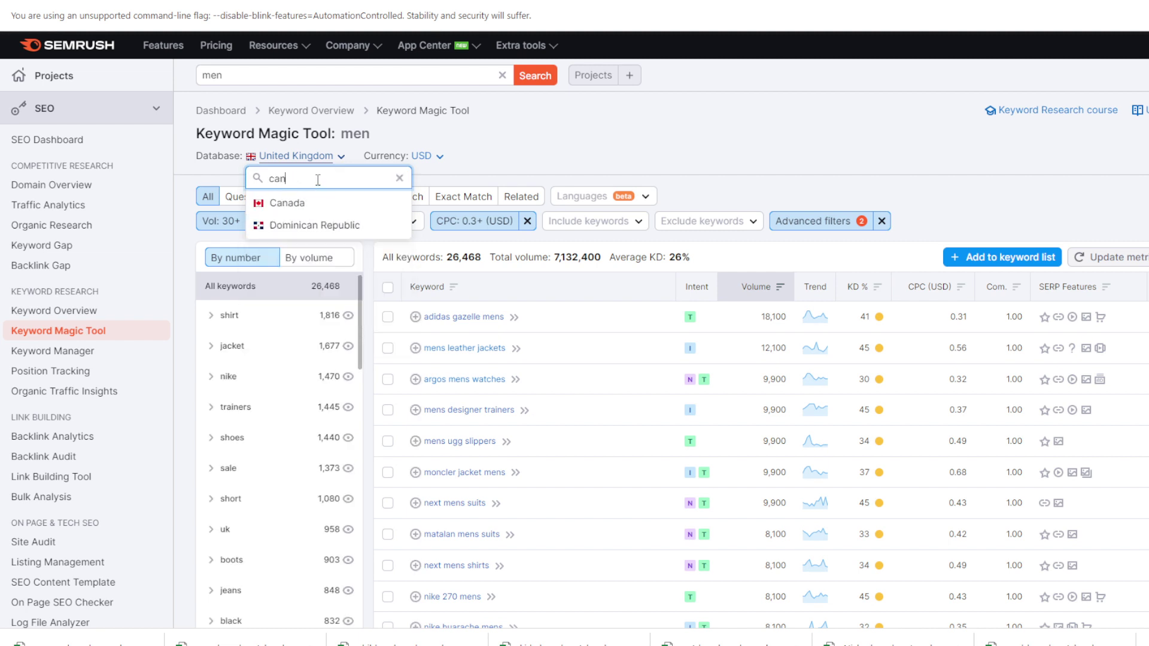
pyautogui.click(305, 208)
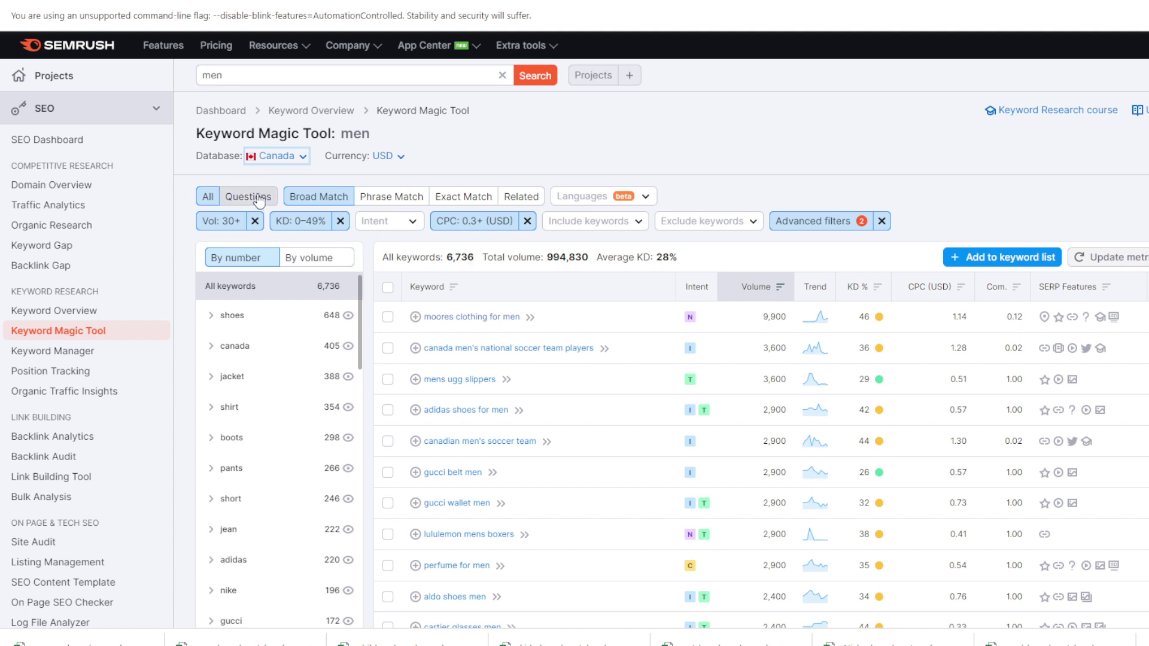
pyautogui.click(241, 76)
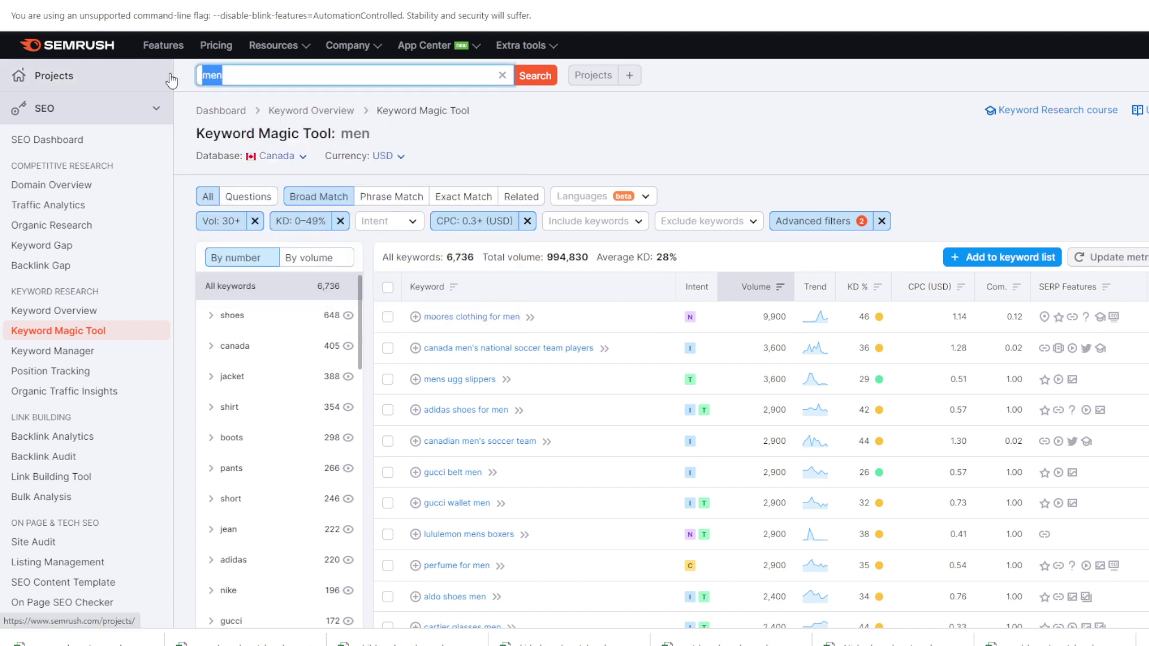
pyautogui.press('BackSpace')
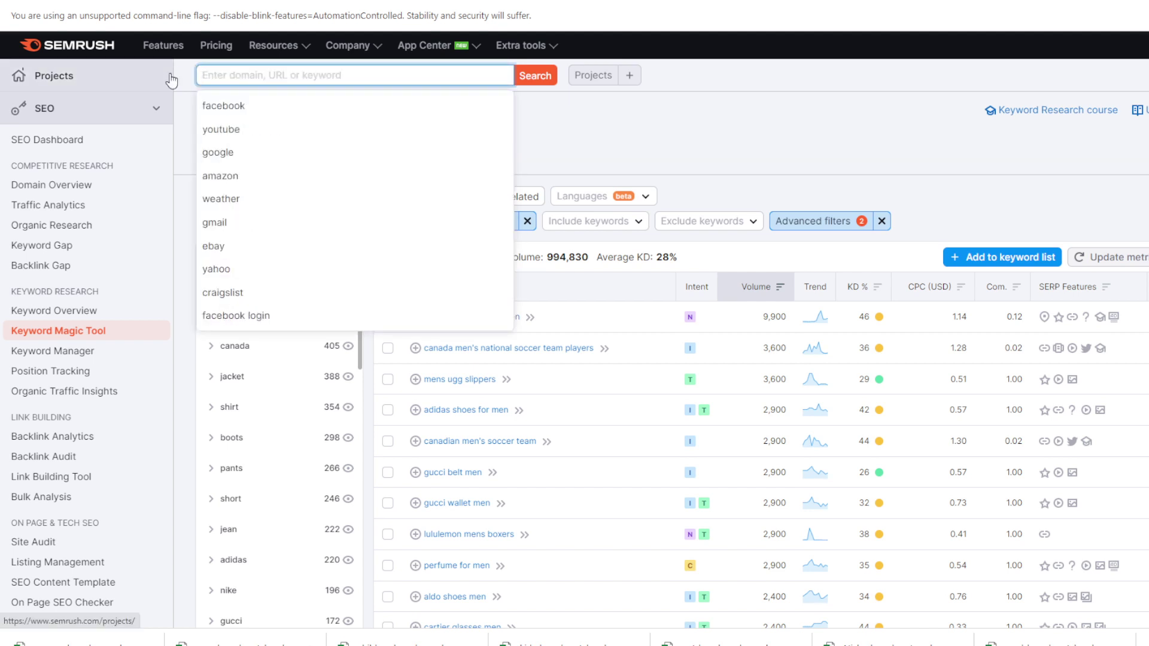
pyautogui.click(678, 137)
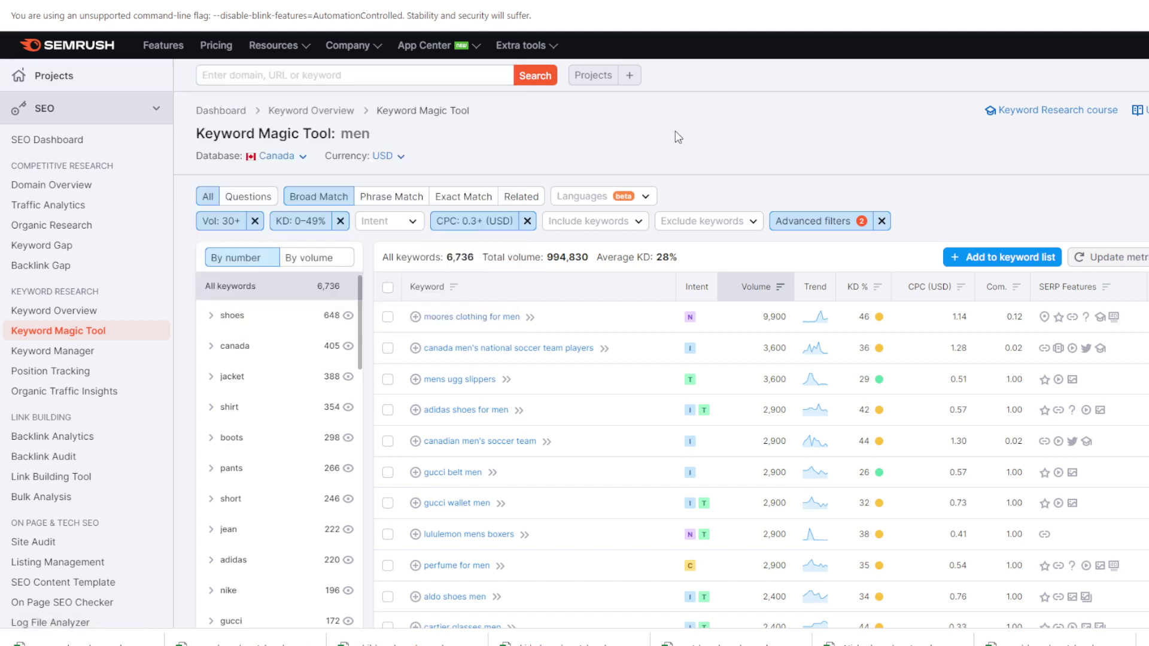
pyautogui.click(280, 156)
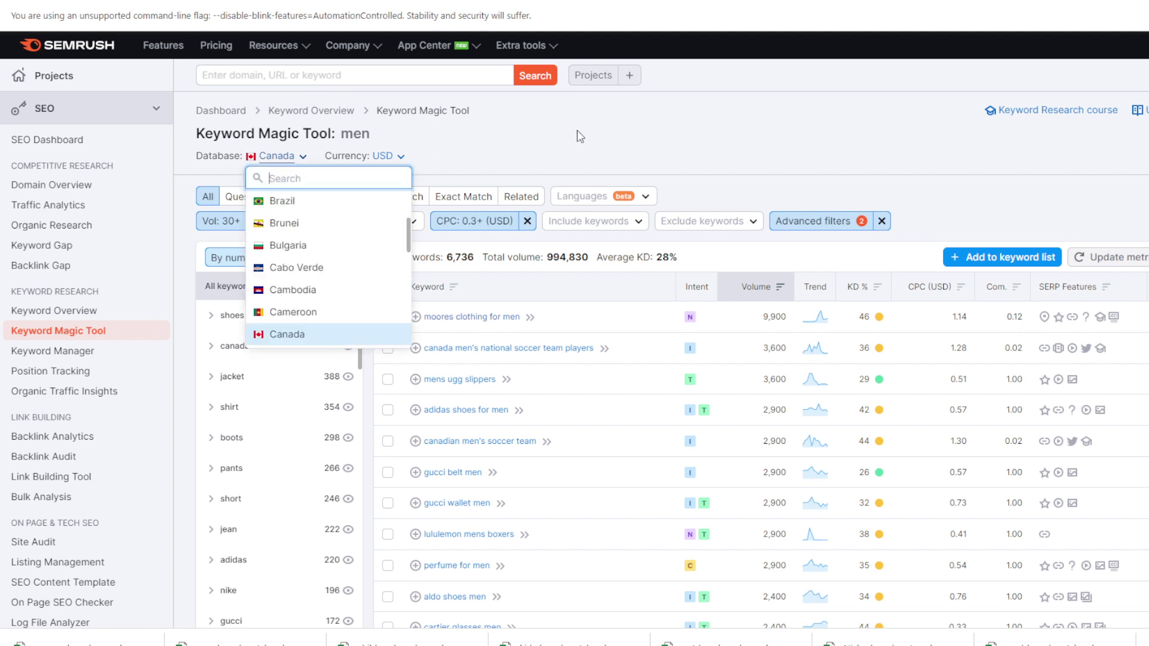
pyautogui.click(577, 130)
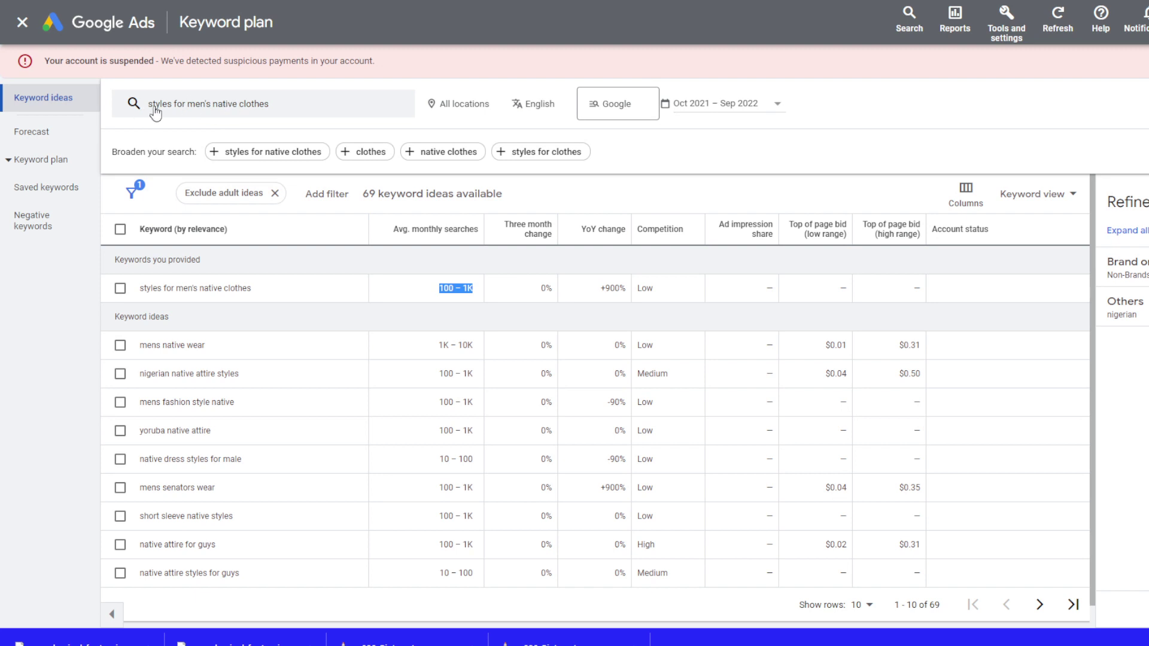
# Limit the keyword ideas for "styles for men's native clothes" to Canada as the target location.
pyautogui.click(468, 104)
pyautogui.click(426, 188)
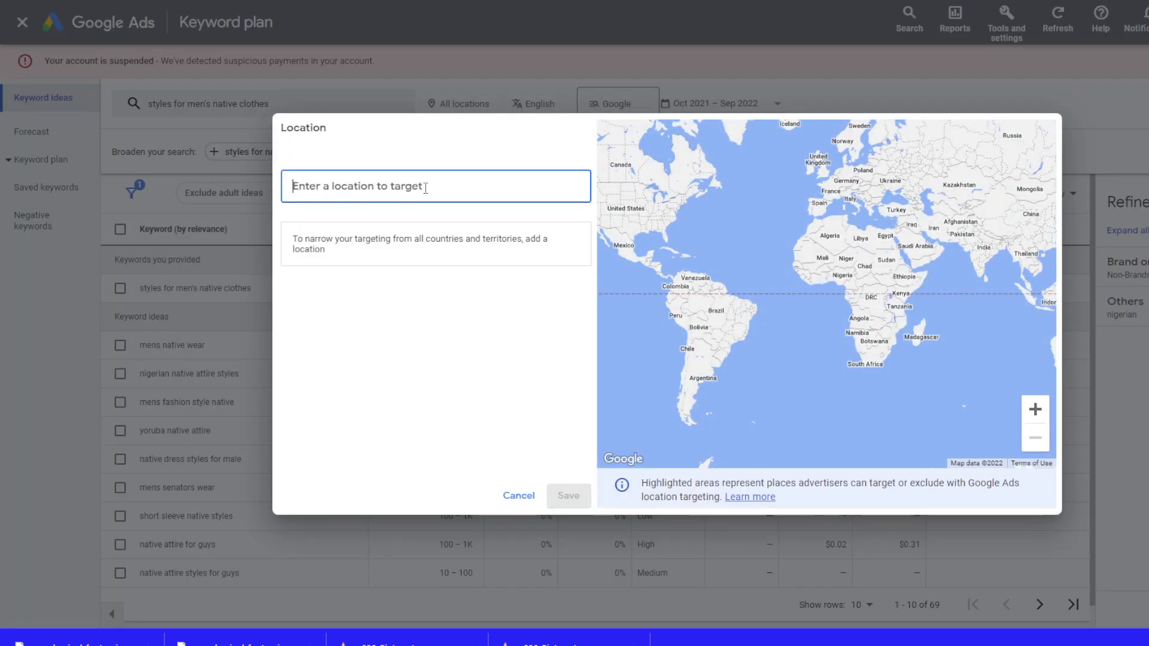
pyautogui.write('can')
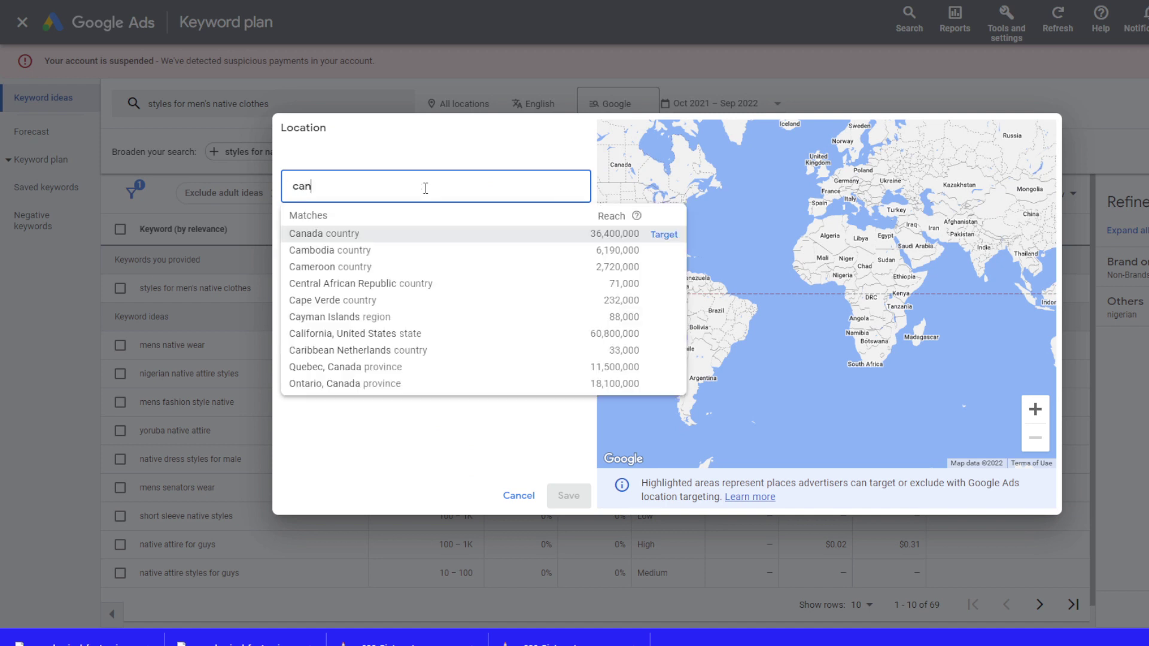
pyautogui.click(374, 233)
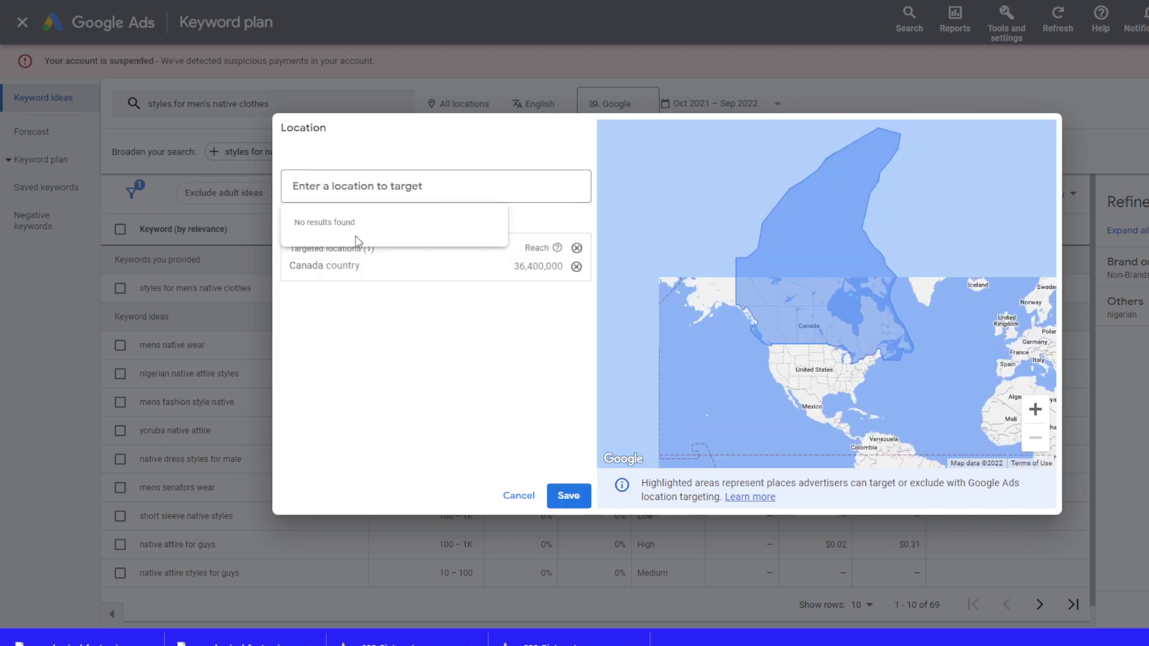
pyautogui.click(567, 495)
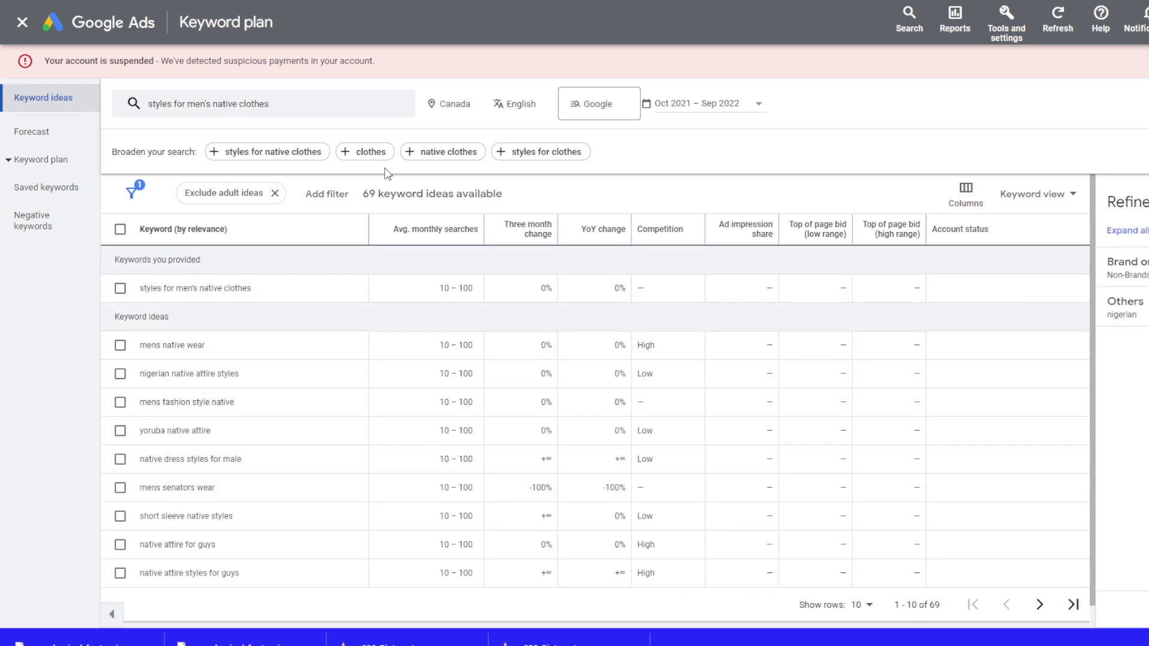
# Add United States and United Kingdom to the keyword plan's targeted locations.
pyautogui.click(472, 103)
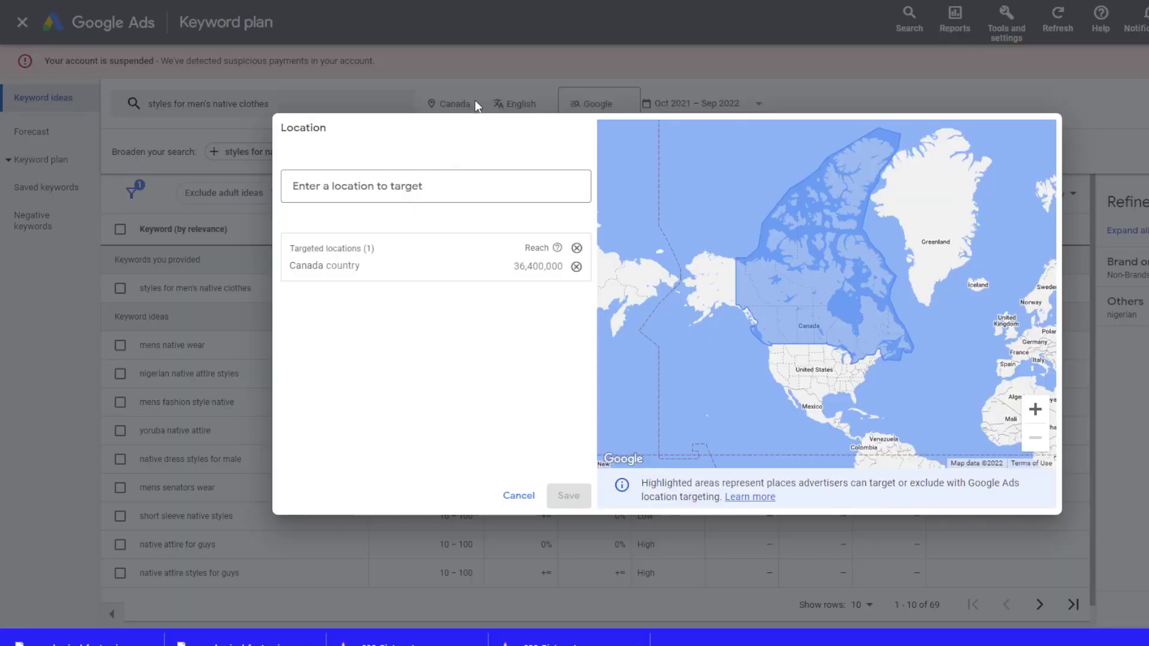
pyautogui.click(417, 184)
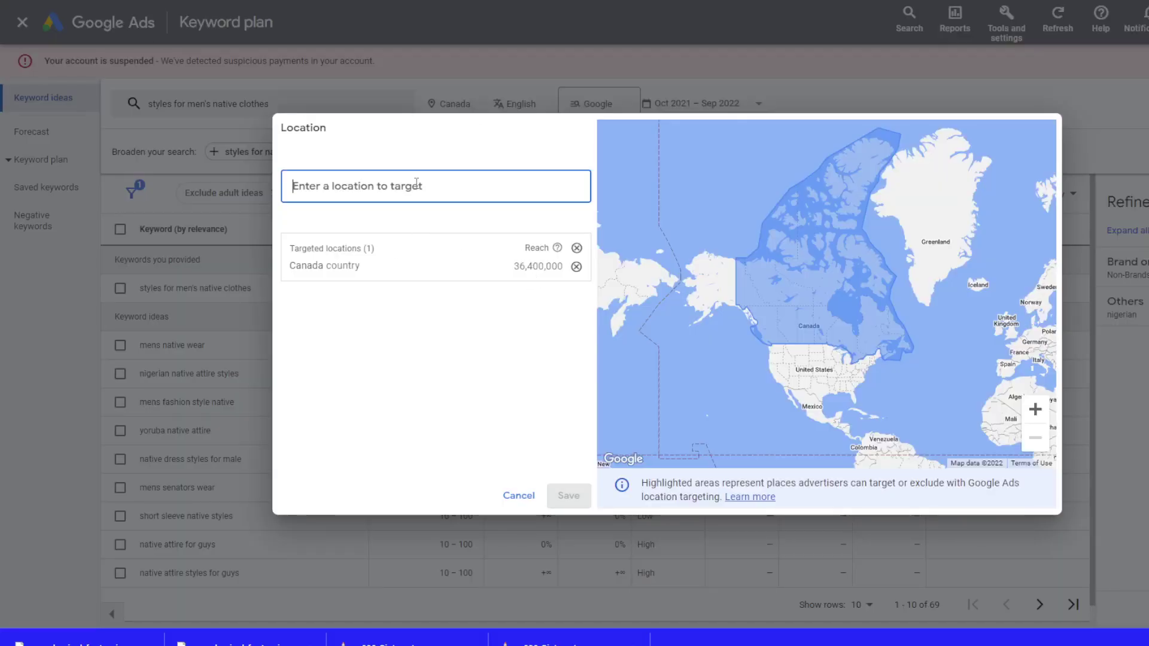
pyautogui.write('un')
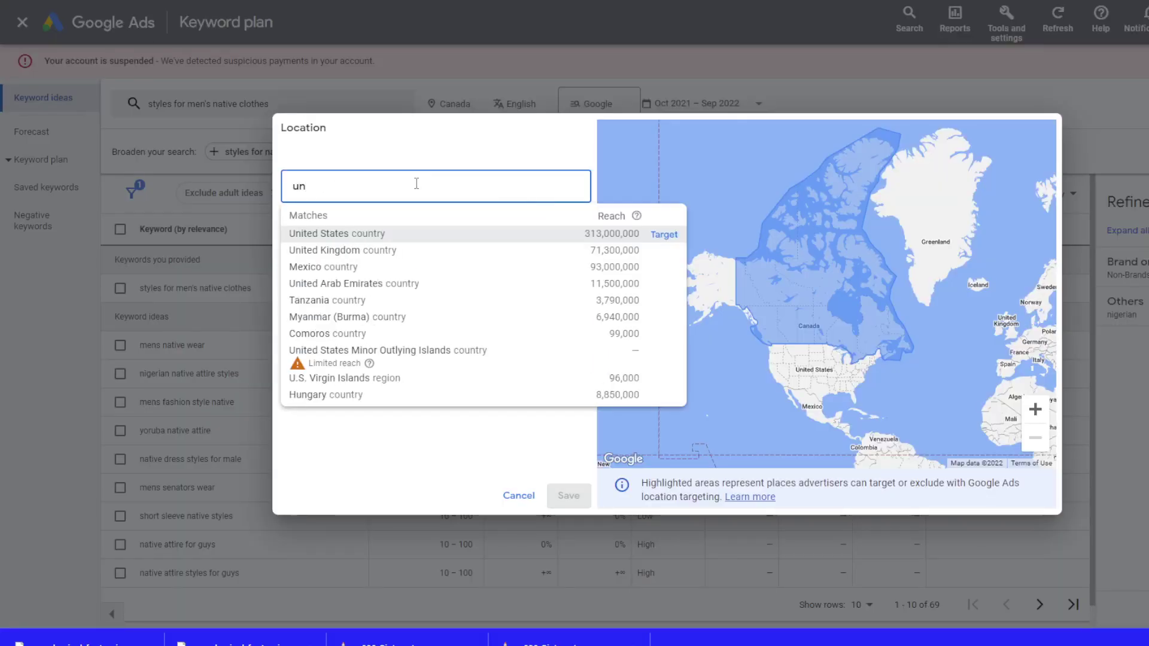
pyautogui.click(378, 234)
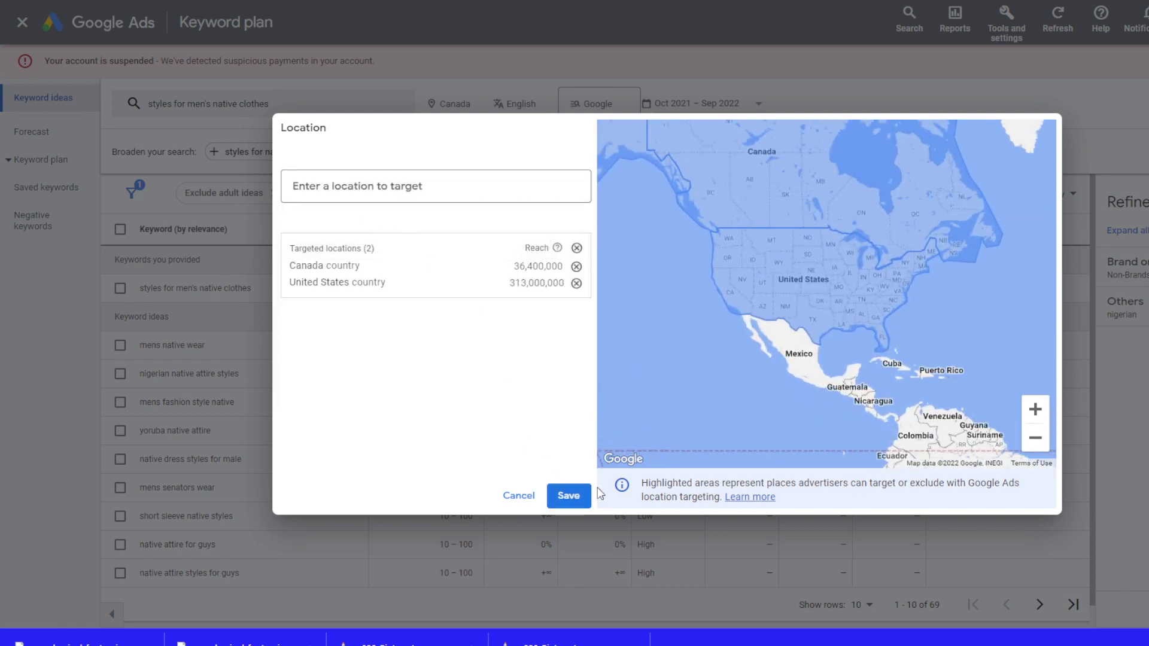
pyautogui.click(367, 186)
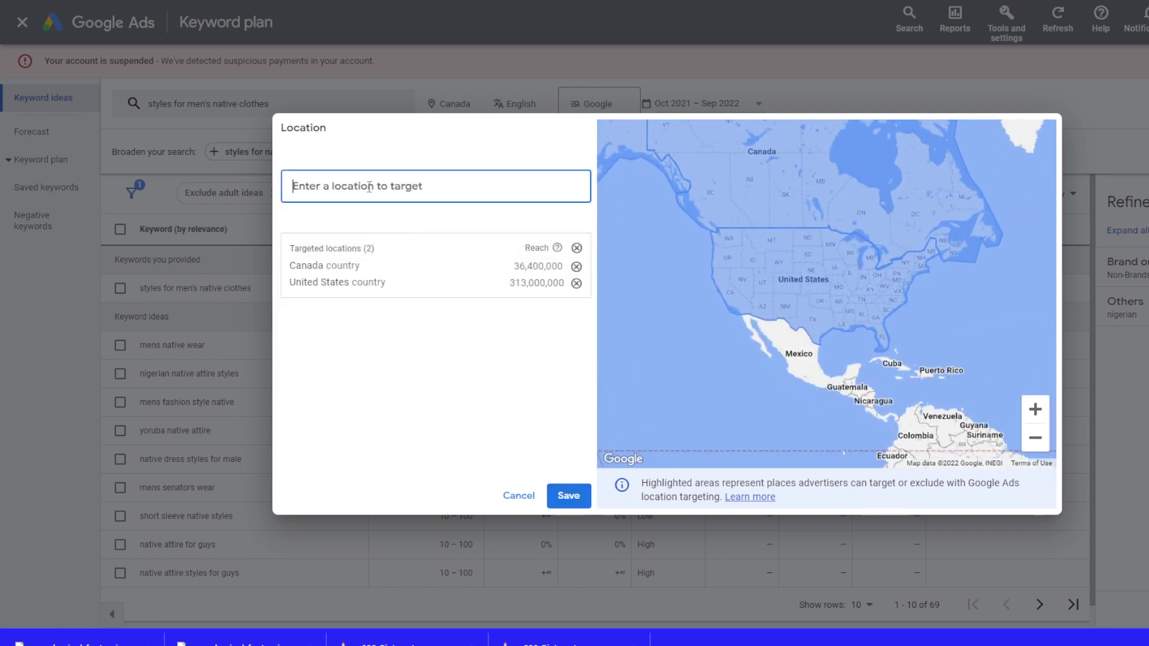
pyautogui.write('uni')
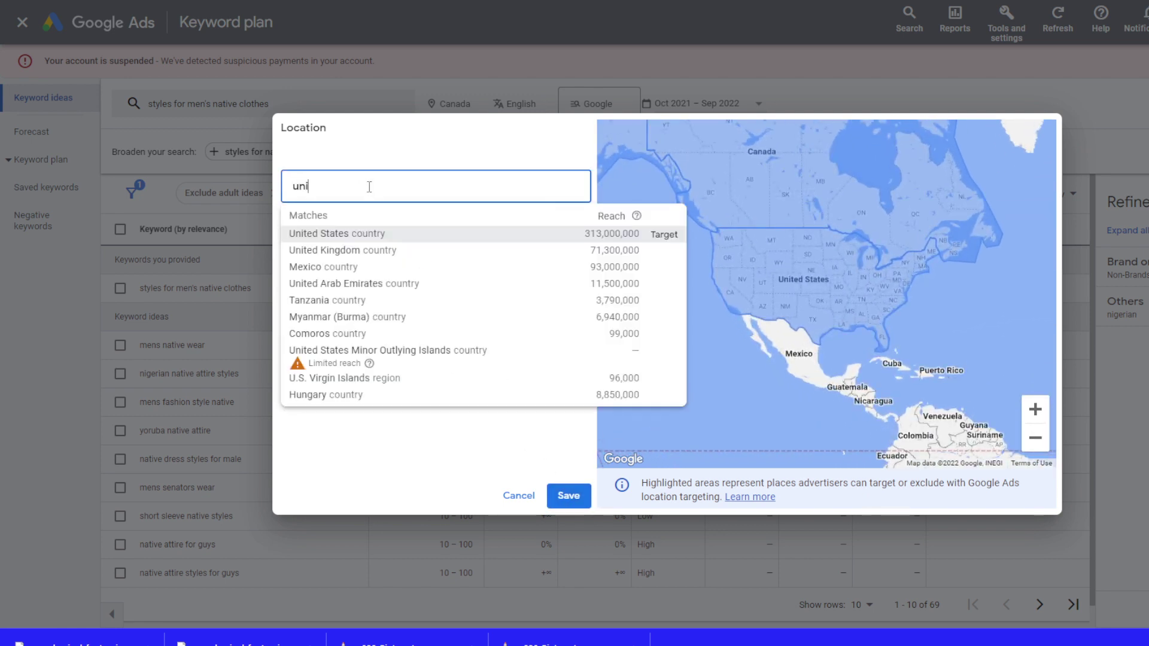
pyautogui.click(377, 251)
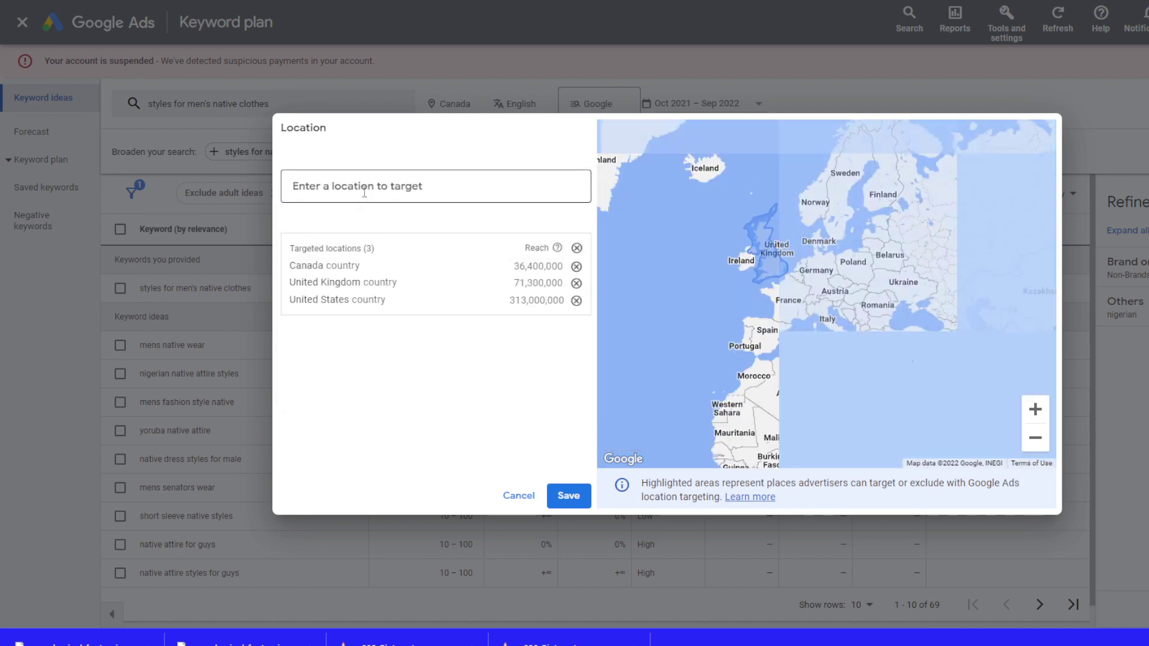
# Add Austria, New Zealand and South Africa to the targeted locations and save the location list.
pyautogui.write('aus')
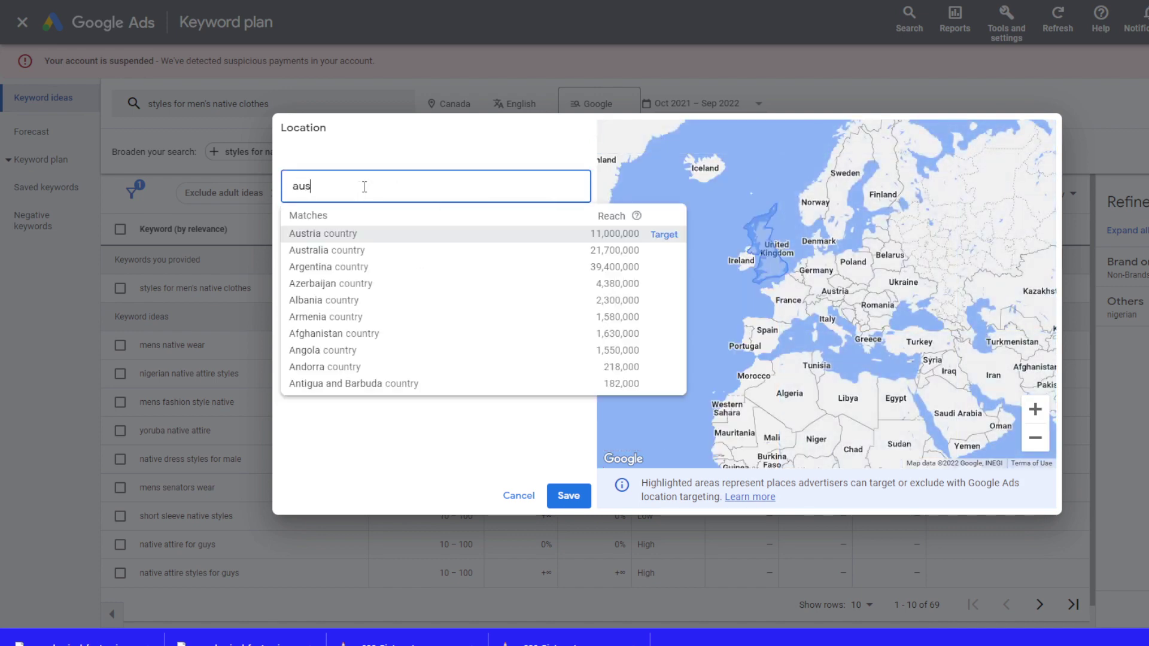
pyautogui.click(341, 233)
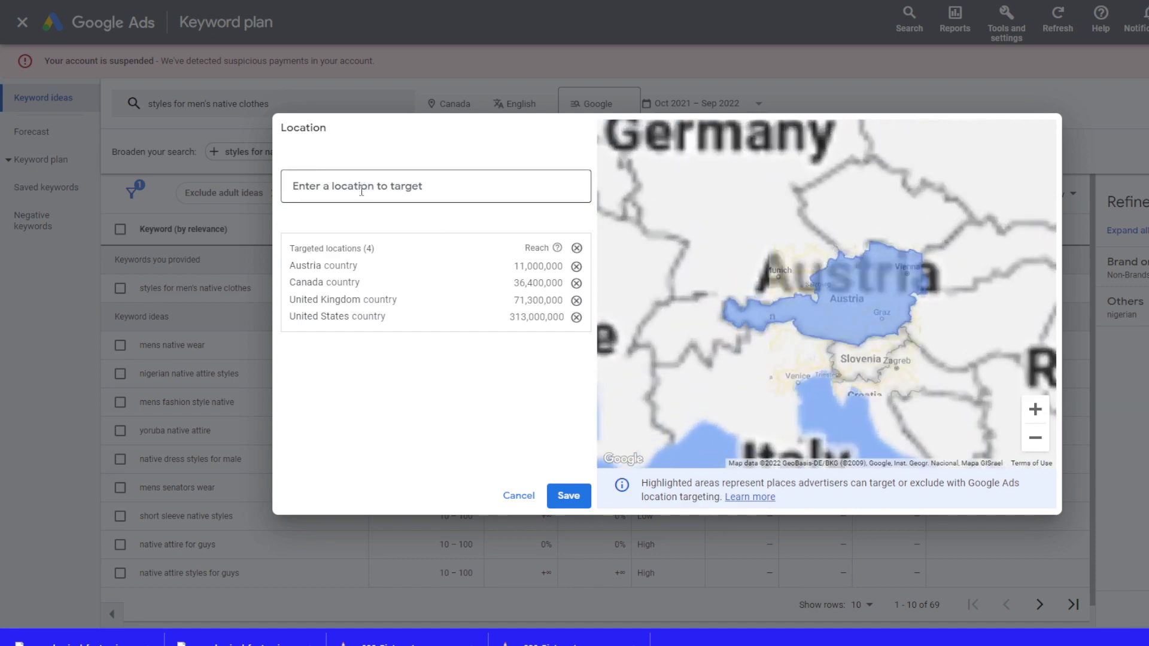
pyautogui.write('new')
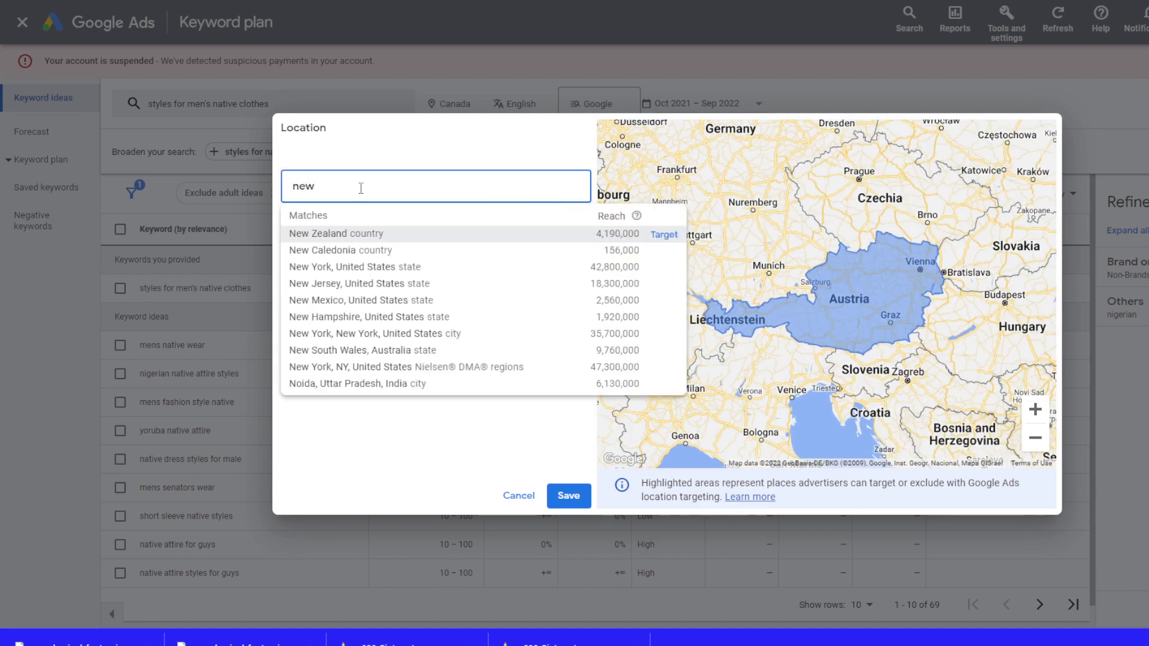
pyautogui.click(374, 232)
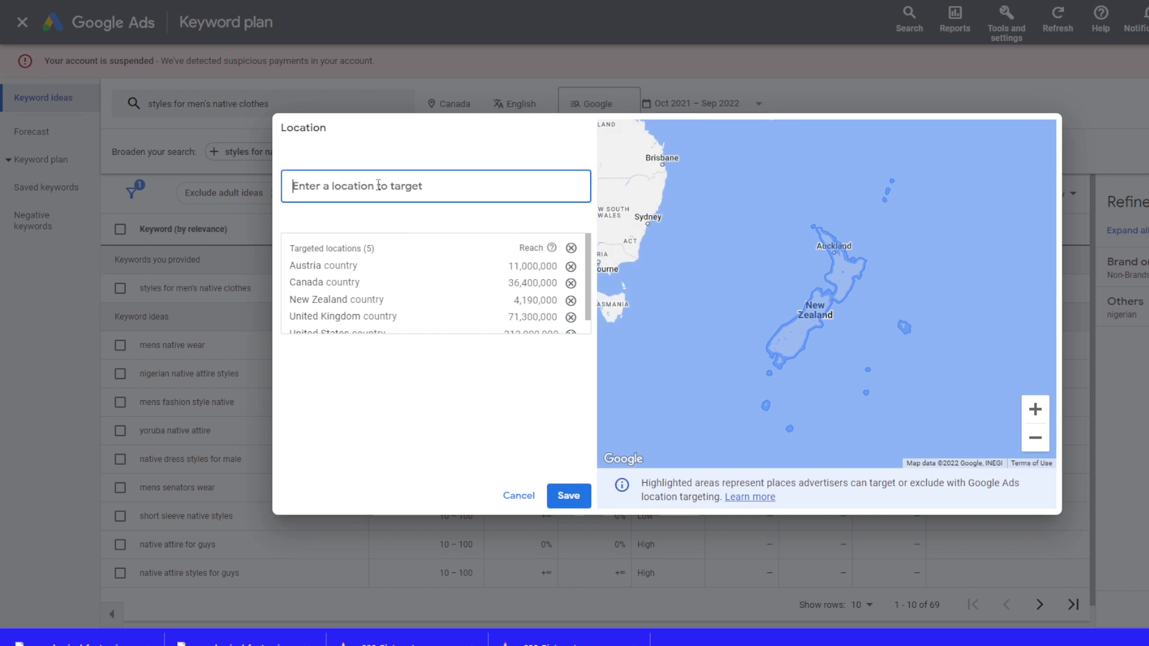
pyautogui.write('sou')
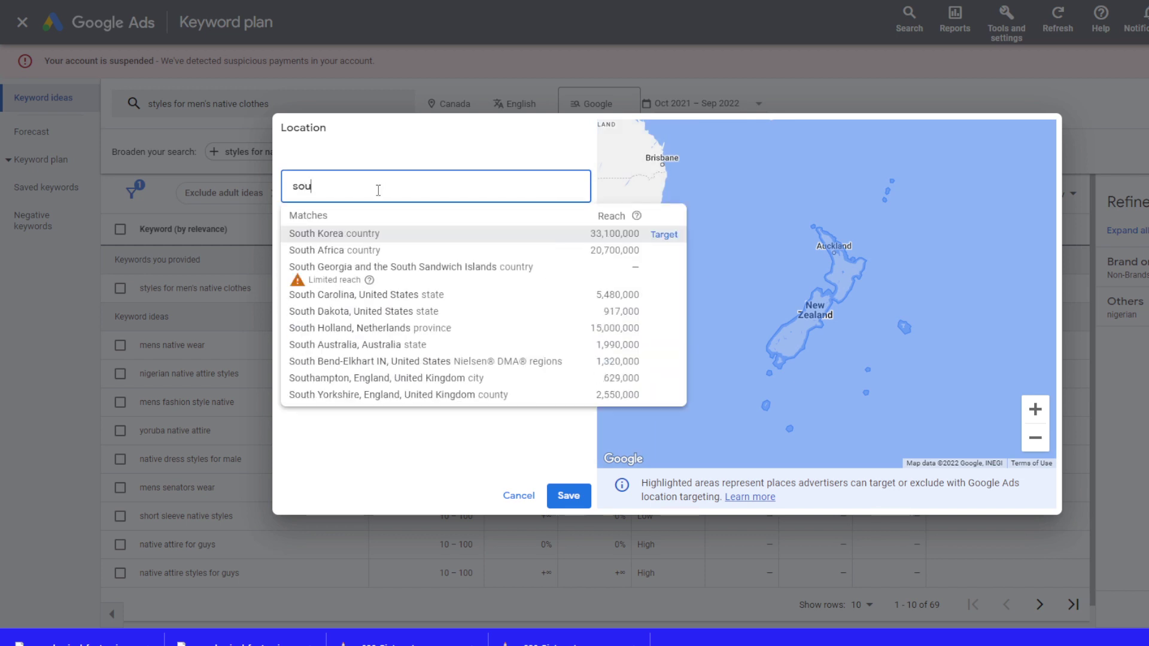
pyautogui.click(369, 250)
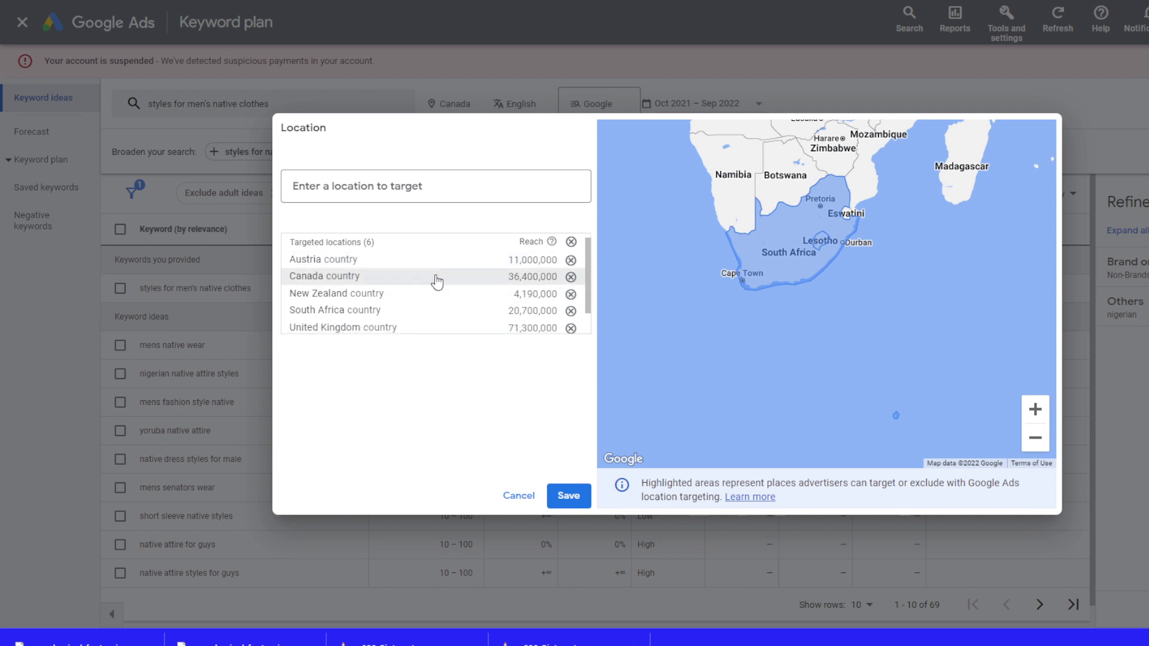
pyautogui.scroll(-1, 436, 277)
pyautogui.scroll(1, 436, 281)
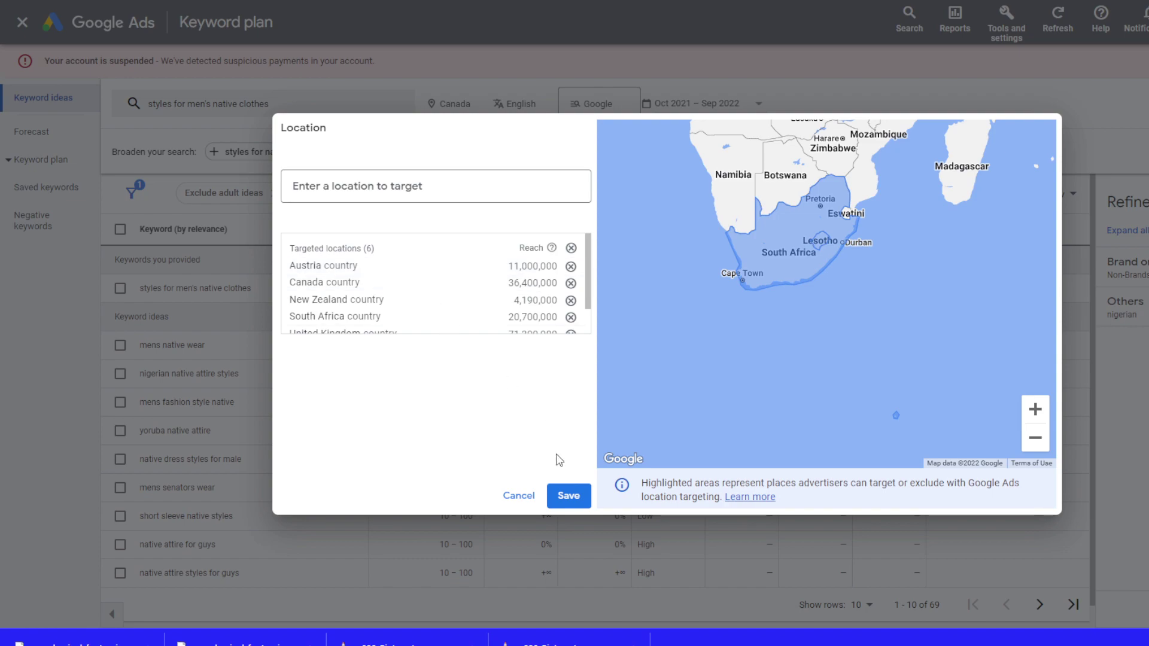
pyautogui.click(569, 496)
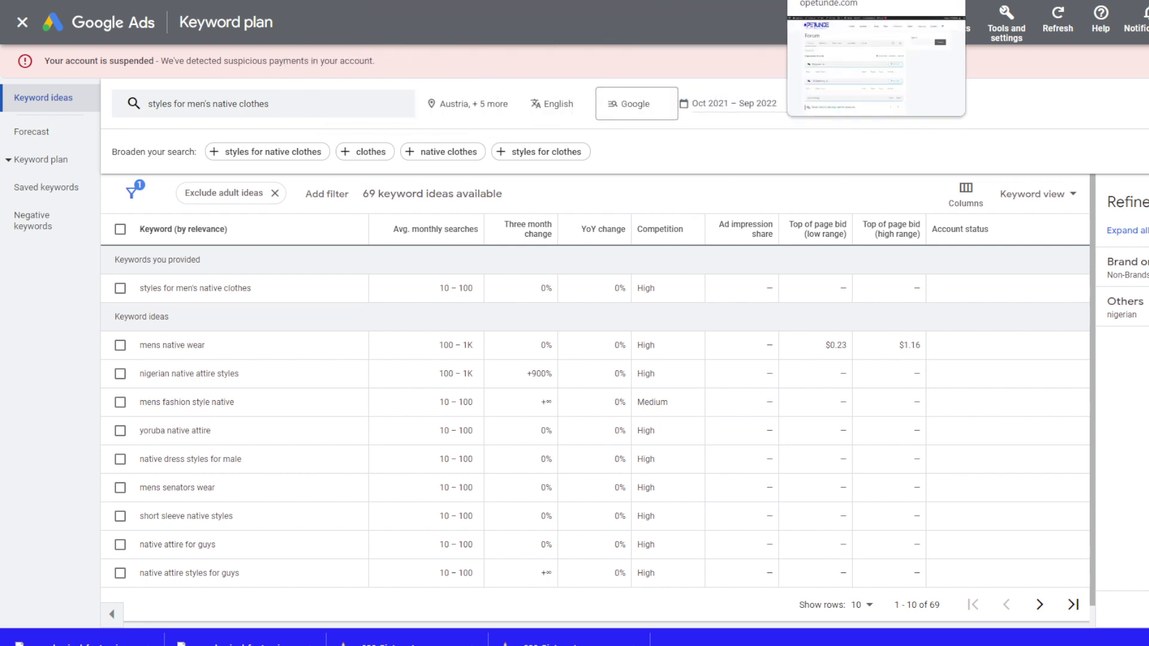
# Switch to the opetunde.com site and view the Site Kit traffic breakdown by locations in its dashboard.
pyautogui.click(823, 0)
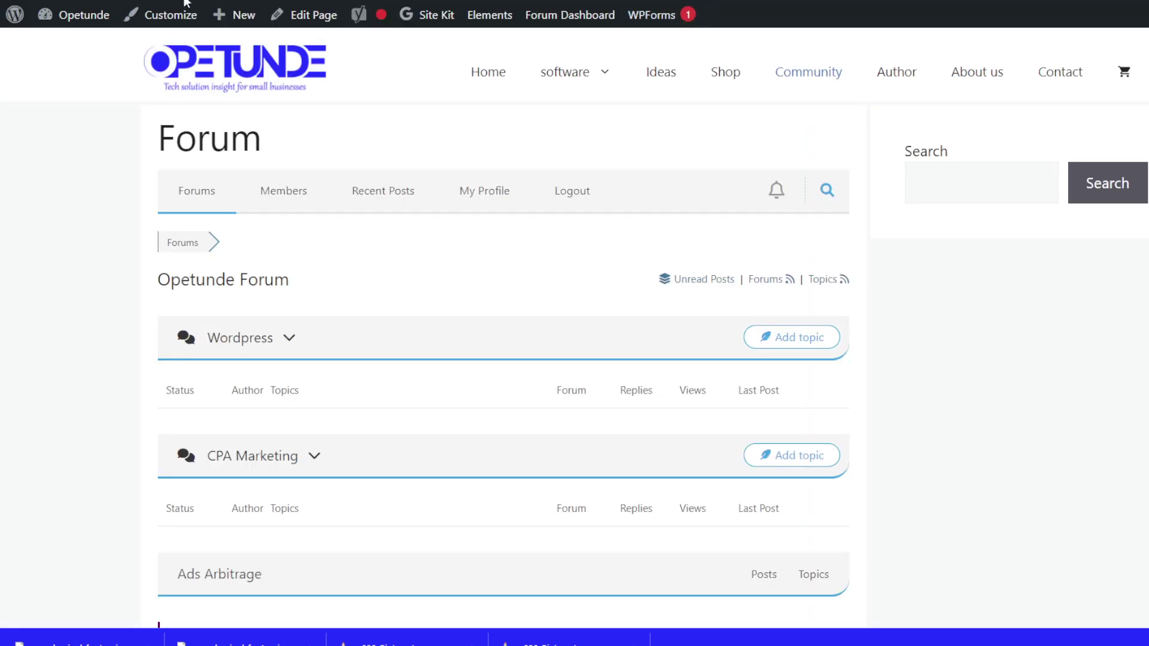
pyautogui.moveTo(93, 22)
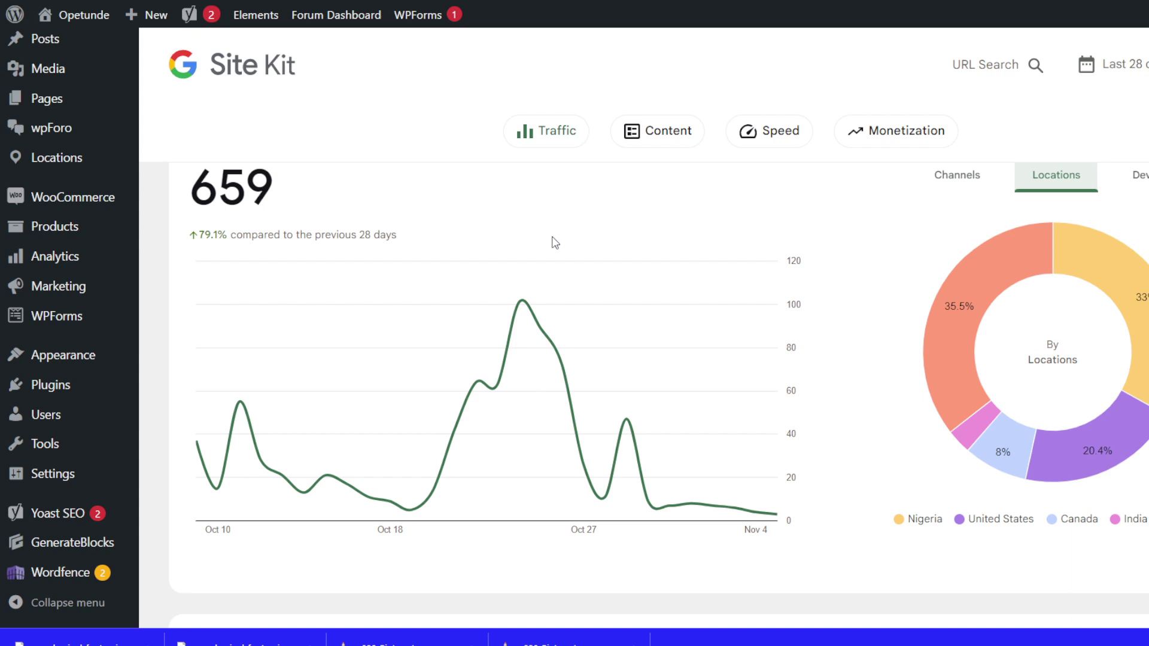
pyautogui.hotkey('ctrl', '0')
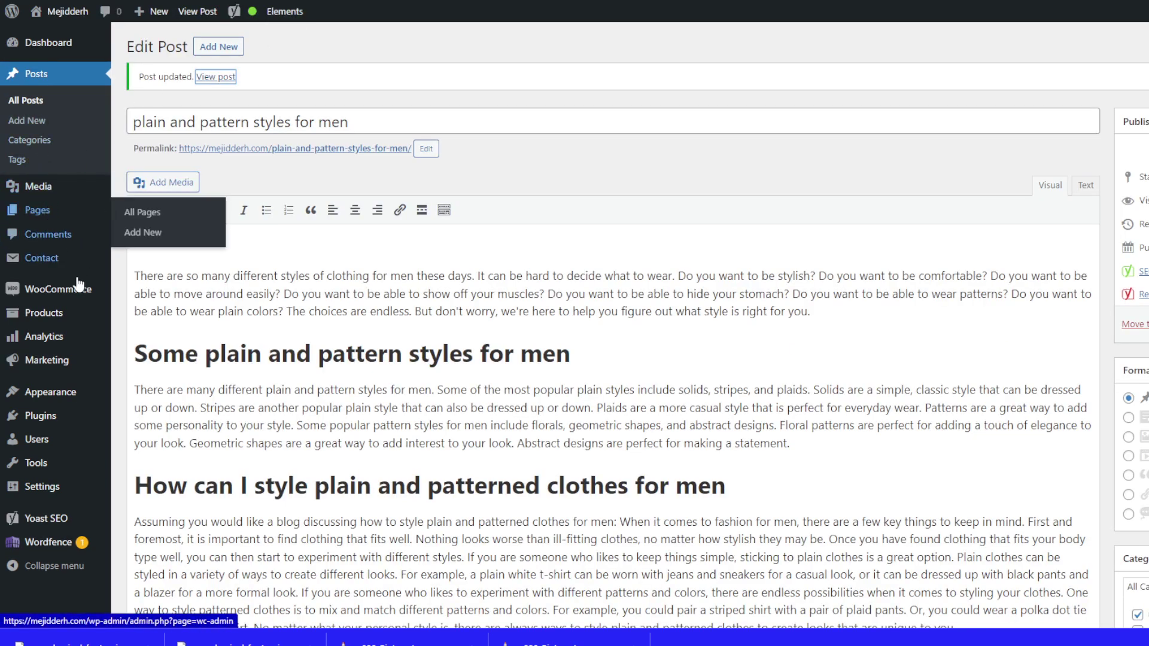
# Search the WordPress plugin directory for "google" from the Mejidderh site's Add Plugins page.
pyautogui.moveTo(48, 420)
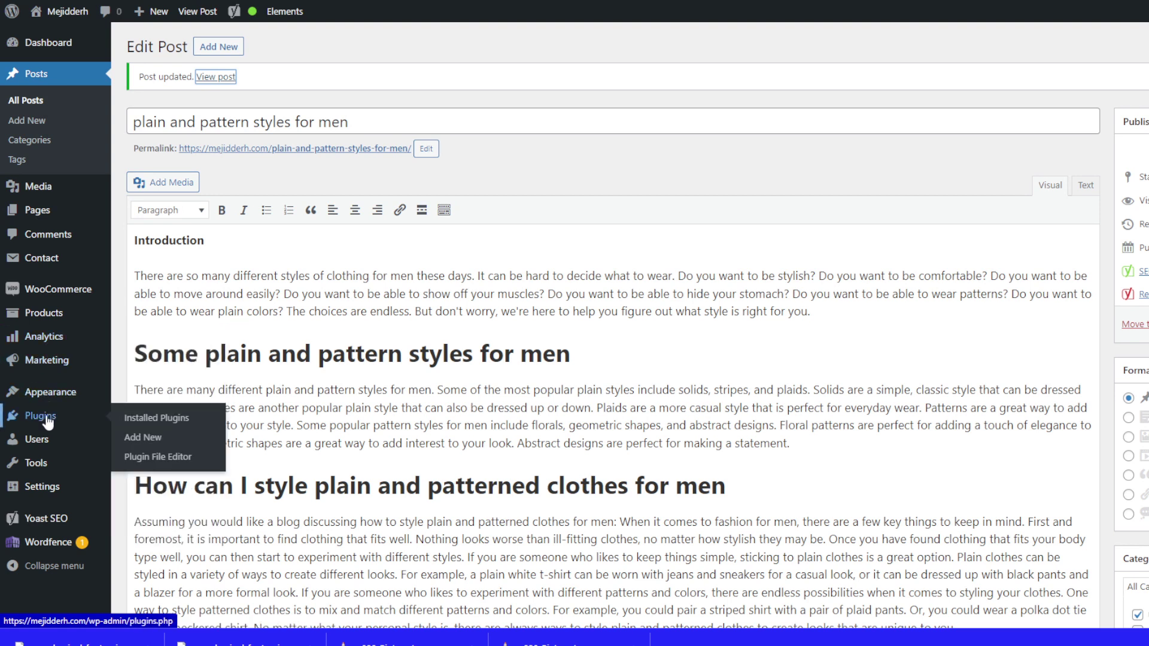
pyautogui.click(140, 441)
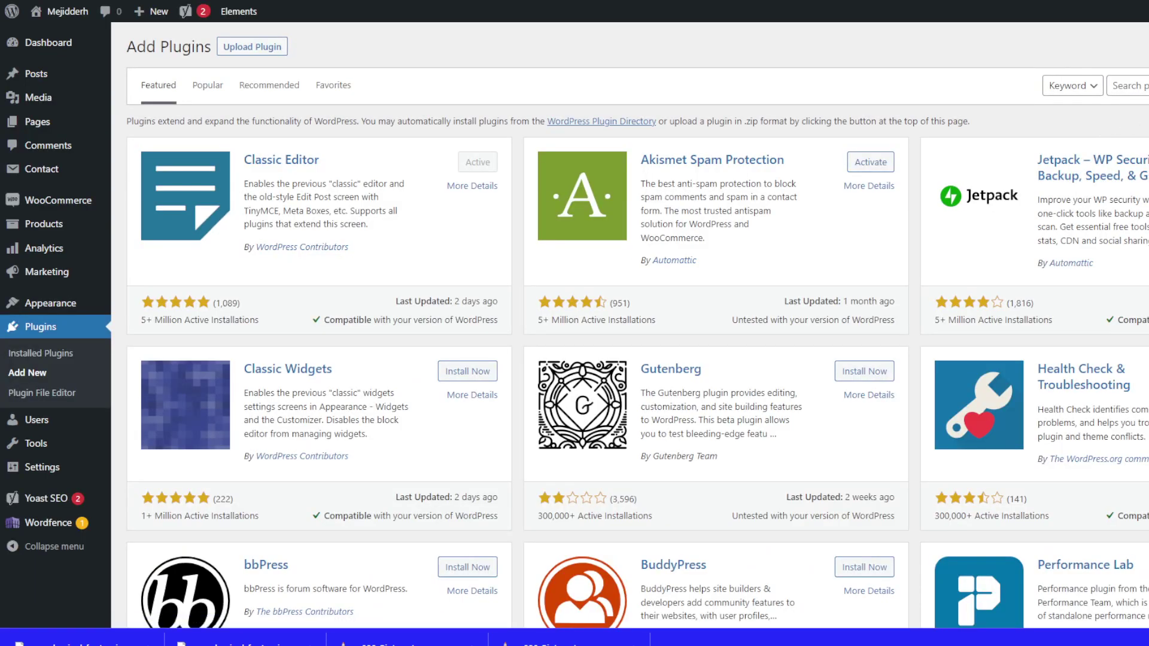
pyautogui.write('googl')
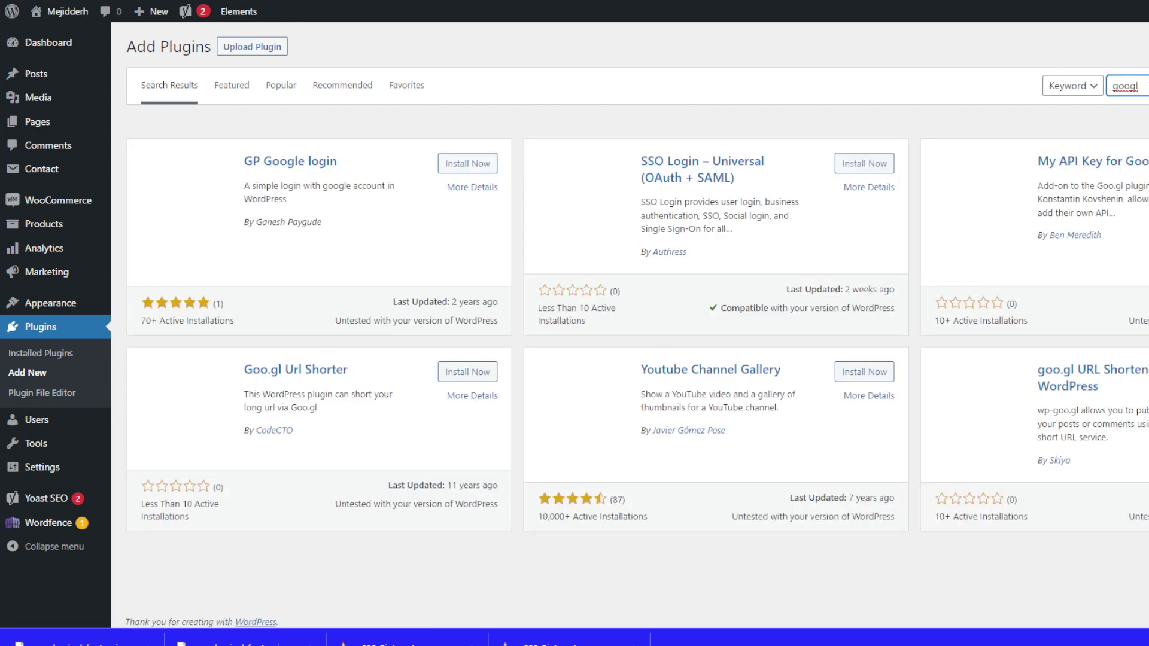
pyautogui.press('BackSpace')
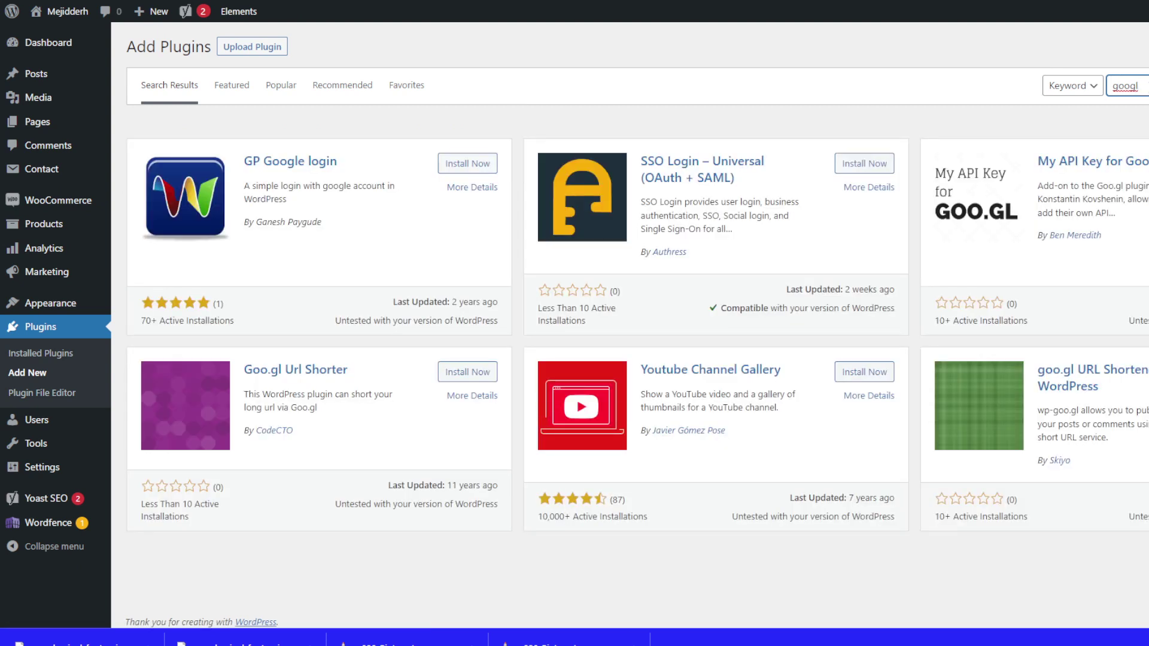
pyautogui.press('BackSpace')
pyautogui.write('gl')
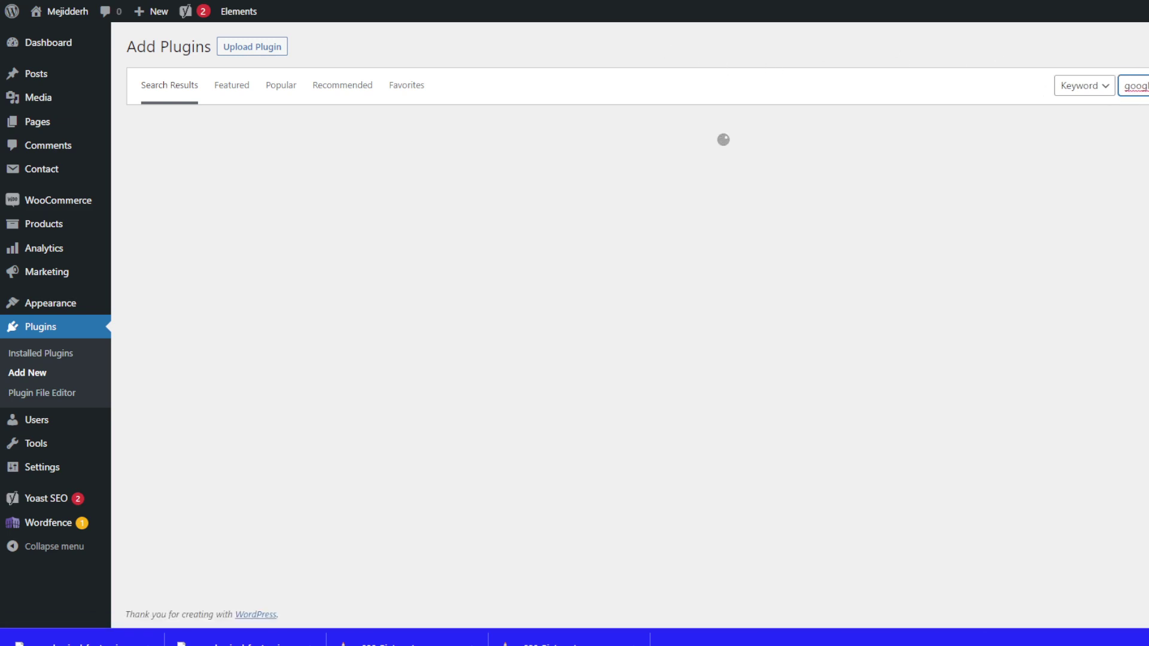
pyautogui.press('BackSpace')
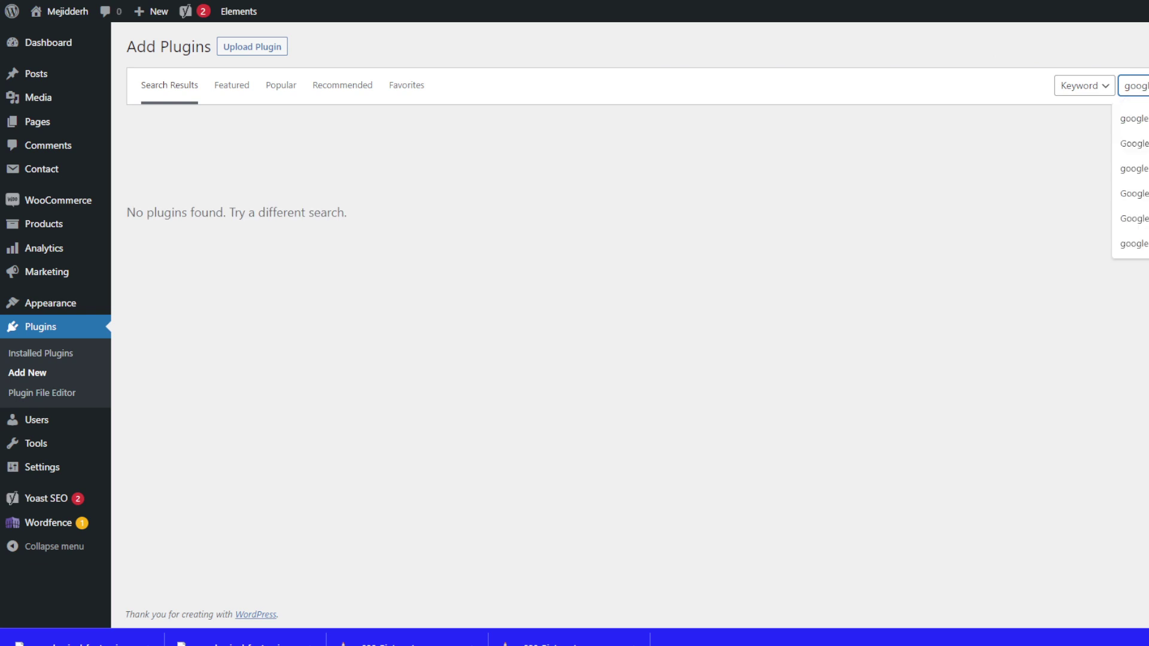
pyautogui.press('Return')
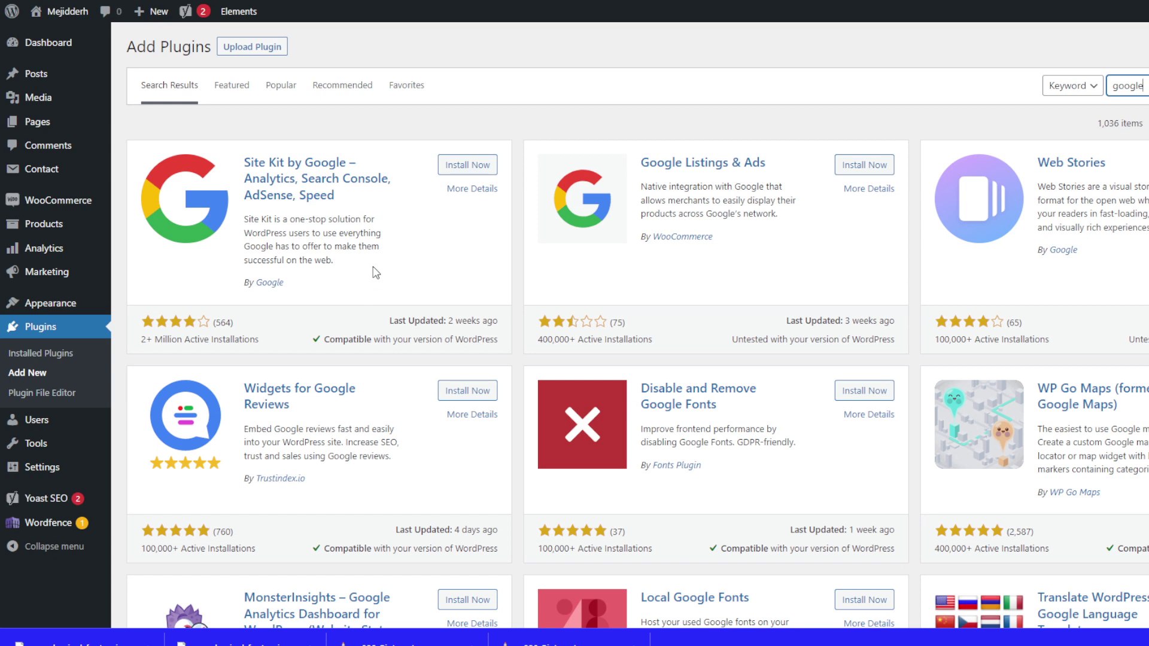
# Show the list of all posts, and return to the Add Plugins page to browse the featured plugins.
pyautogui.moveTo(72, 76)
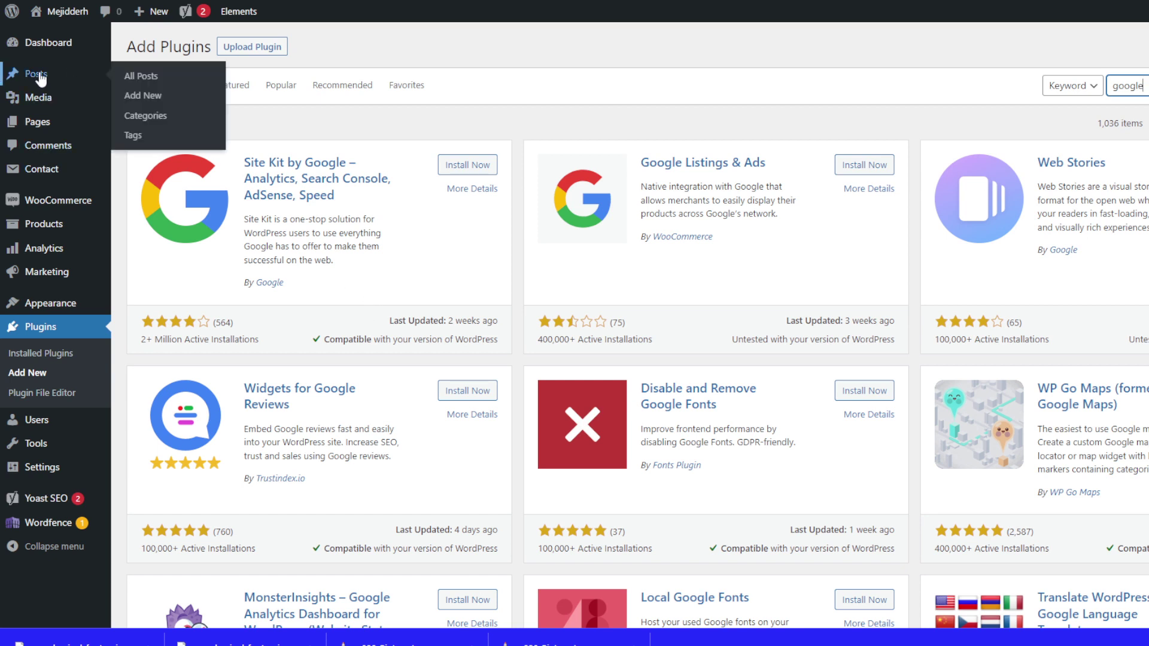
pyautogui.click(141, 79)
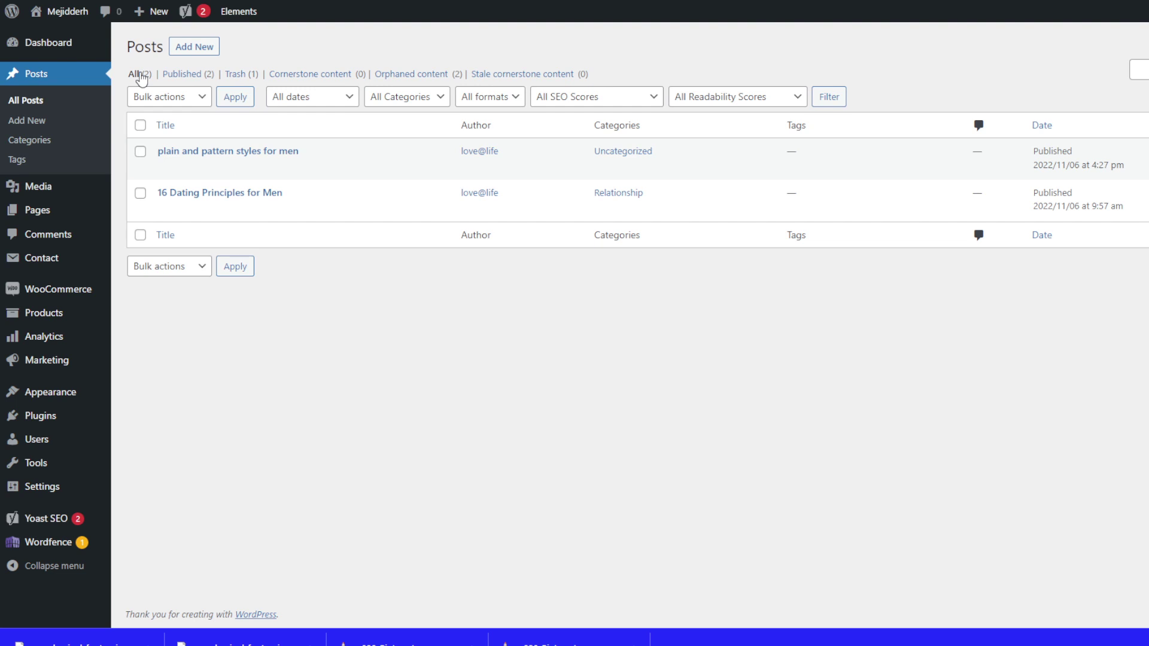
pyautogui.moveTo(47, 423)
pyautogui.moveTo(72, 397)
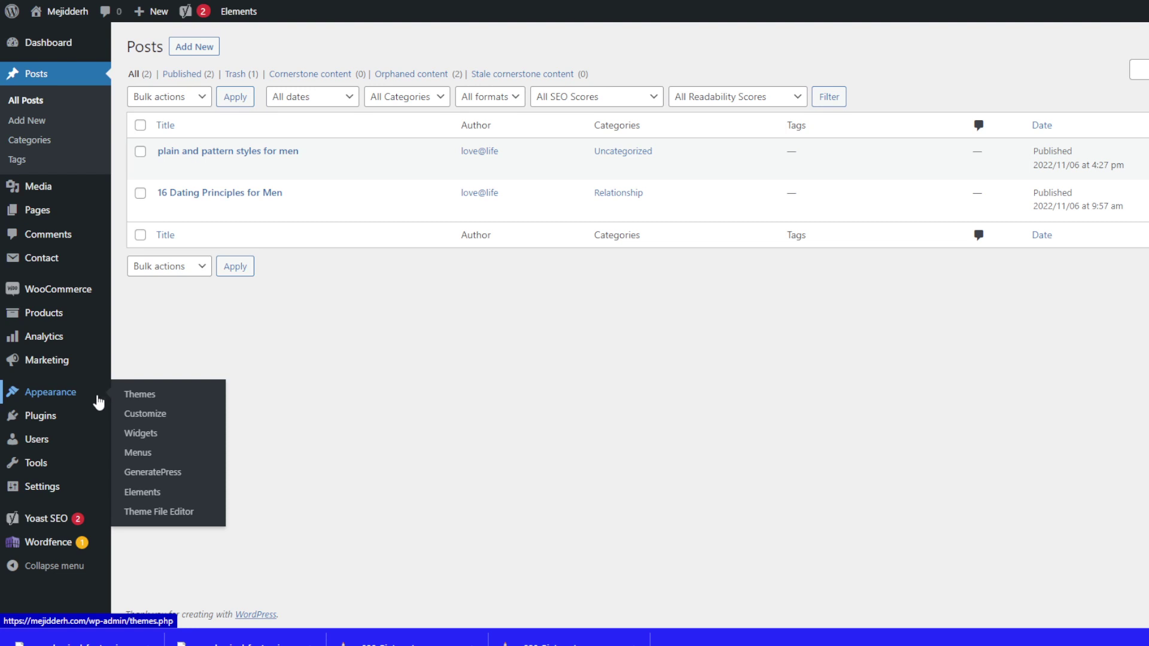
pyautogui.click(146, 442)
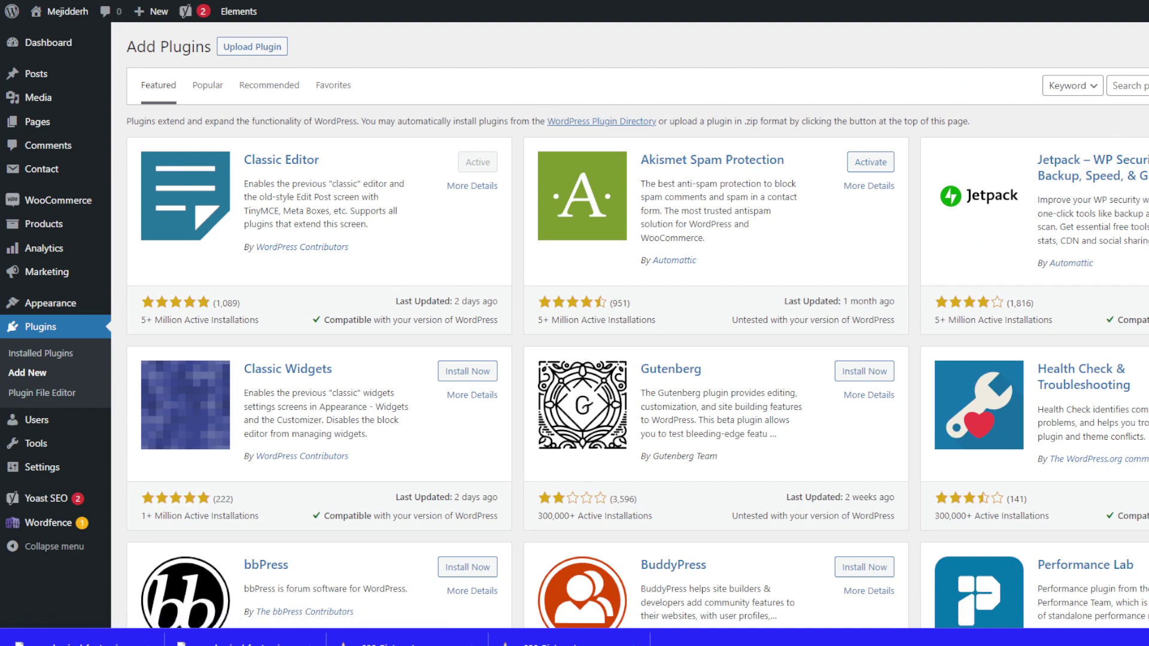
pyautogui.scroll(-9, 903, 249)
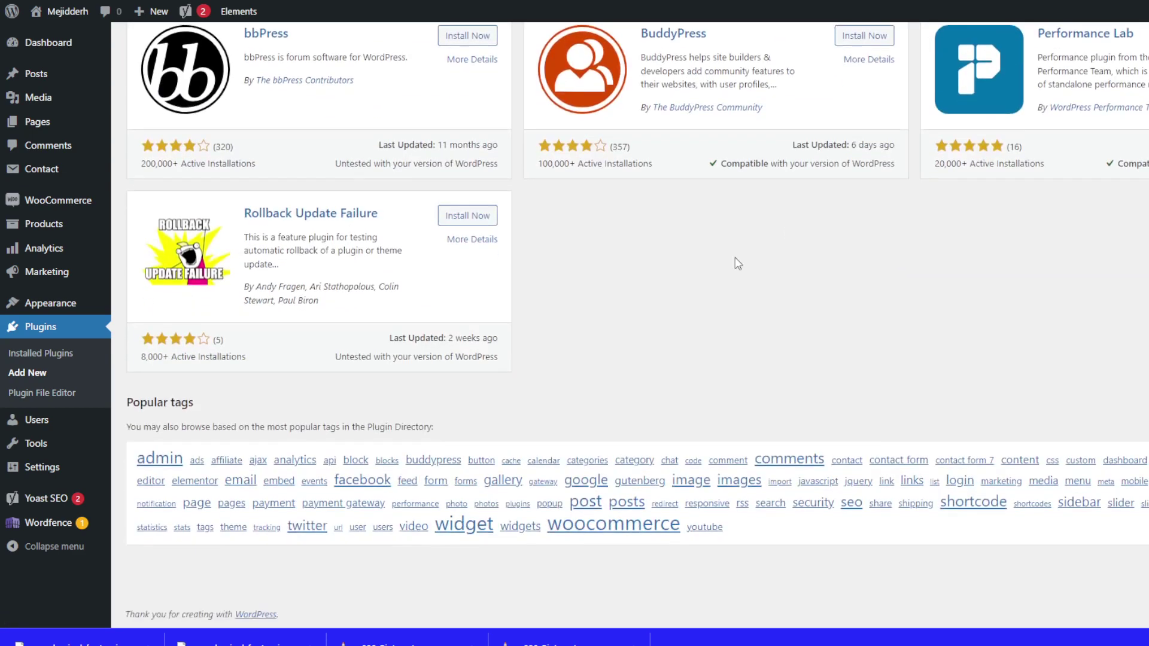
pyautogui.scroll(9, 652, 280)
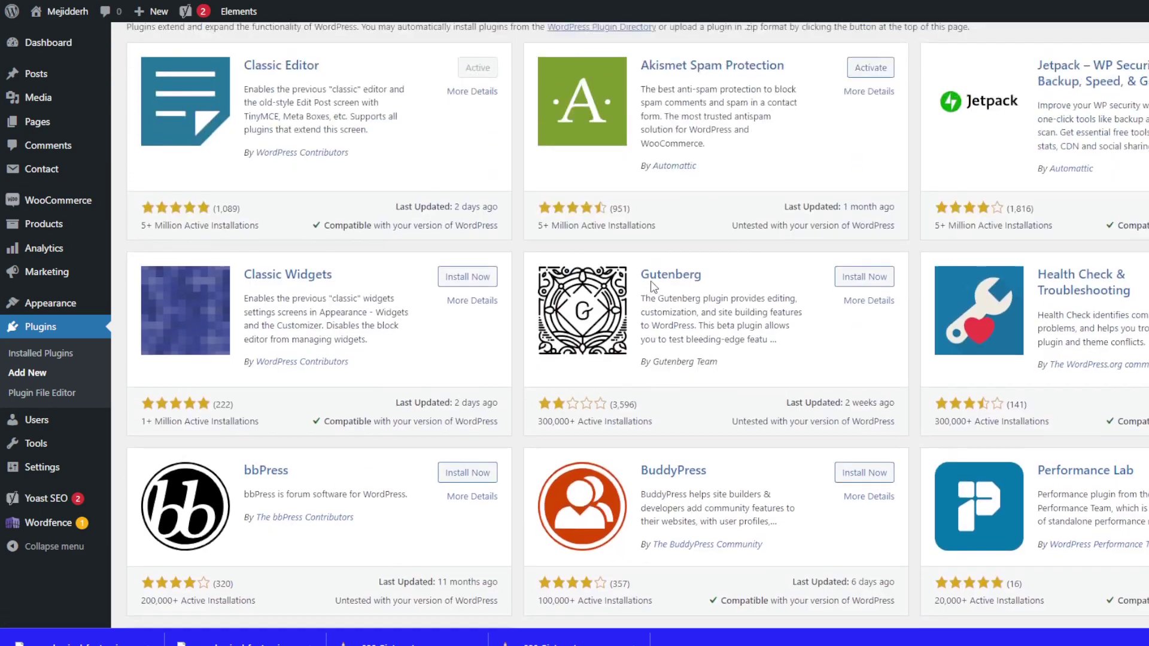